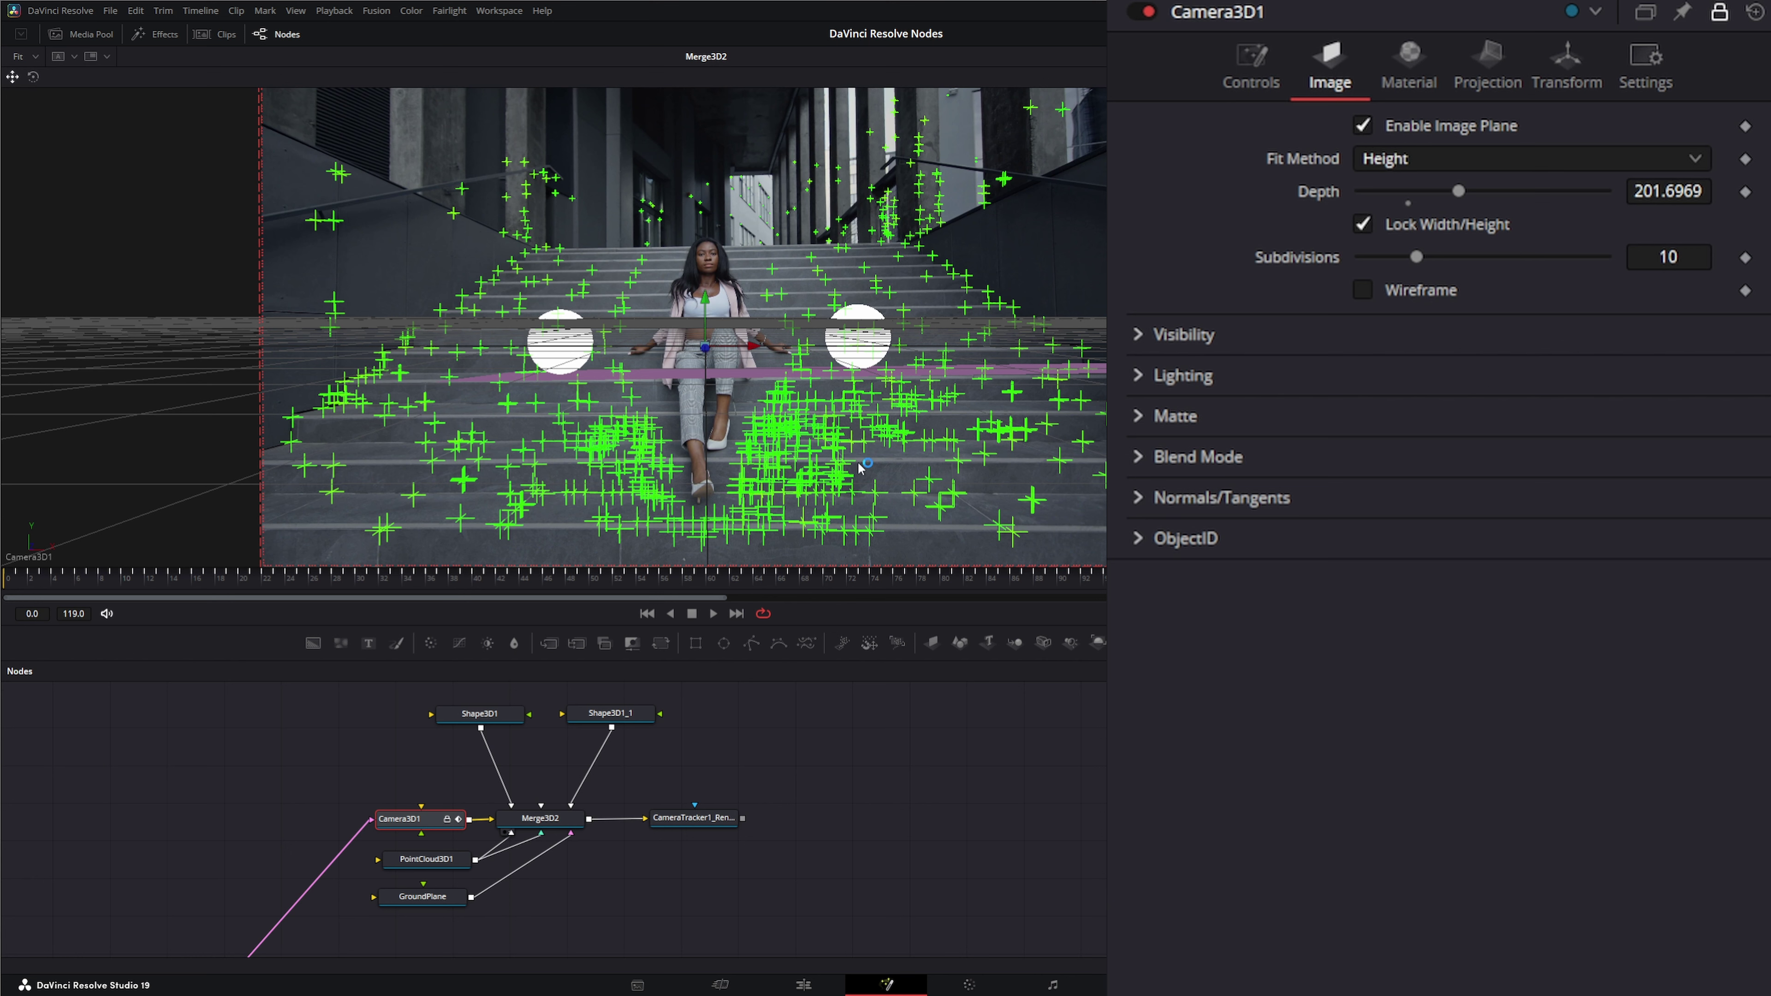
Step: Switch the 3D viewer from the tracked camera to the Perspective view of the scene
left_click_drag(880, 812, 867, 816)
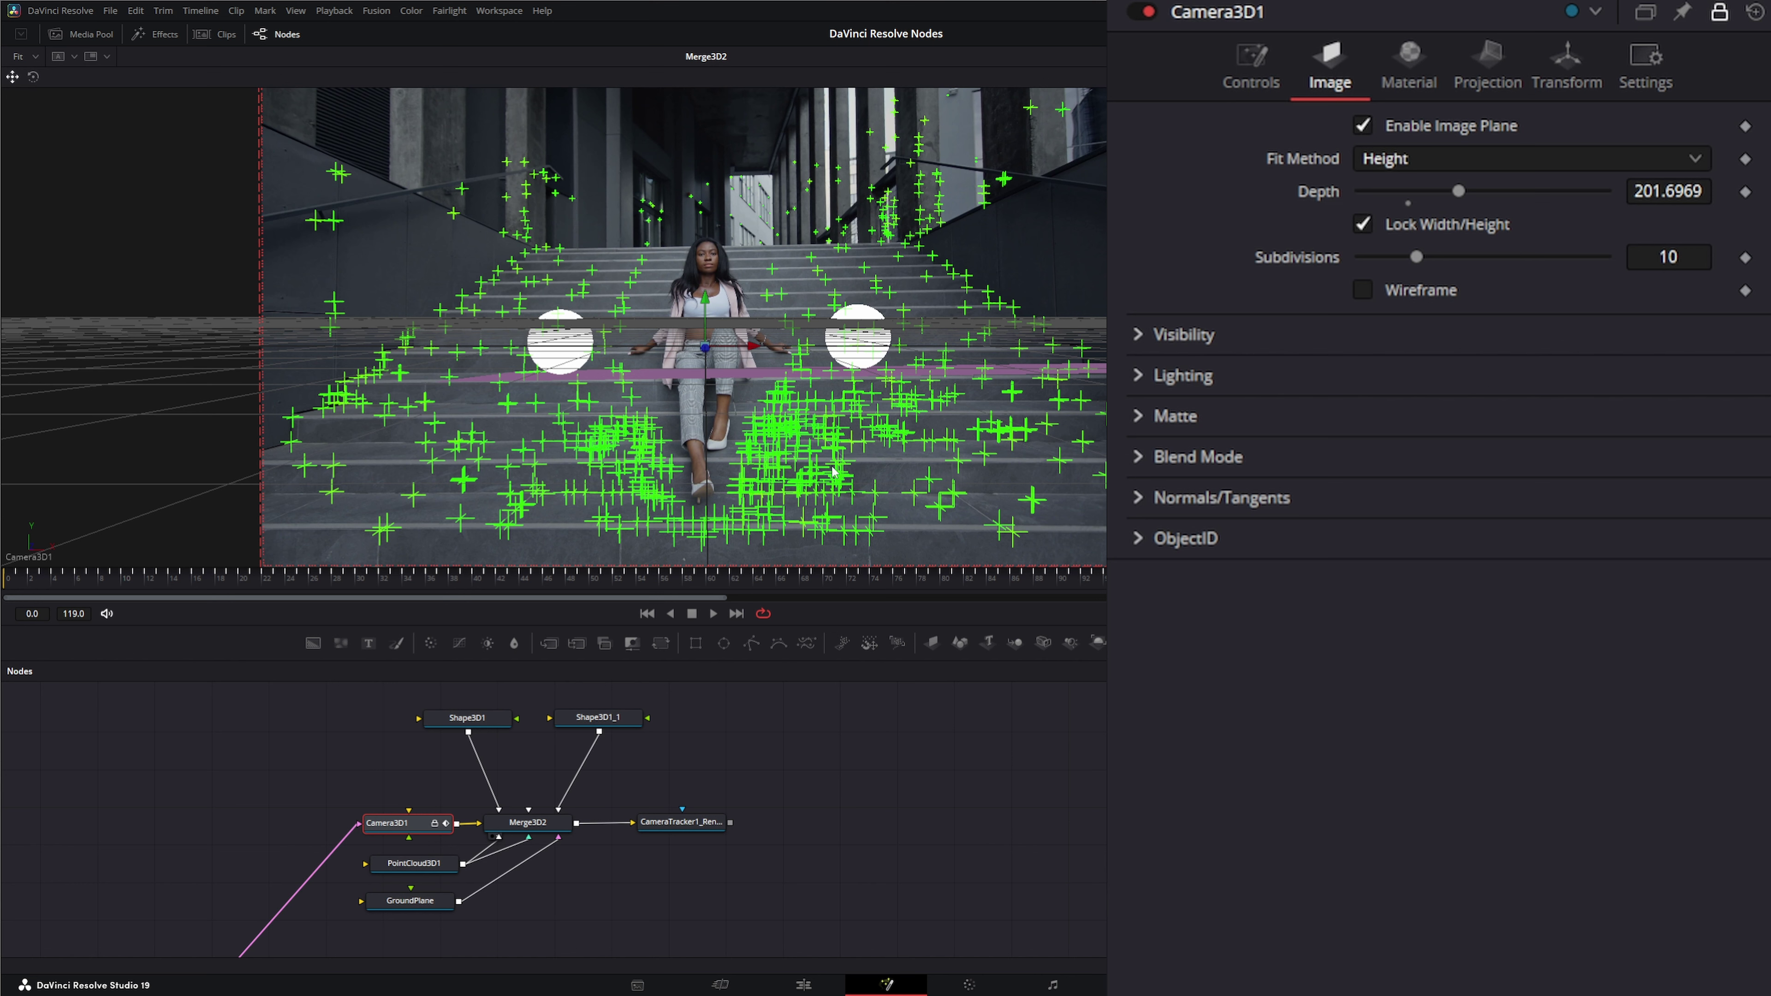
right_click(722, 432)
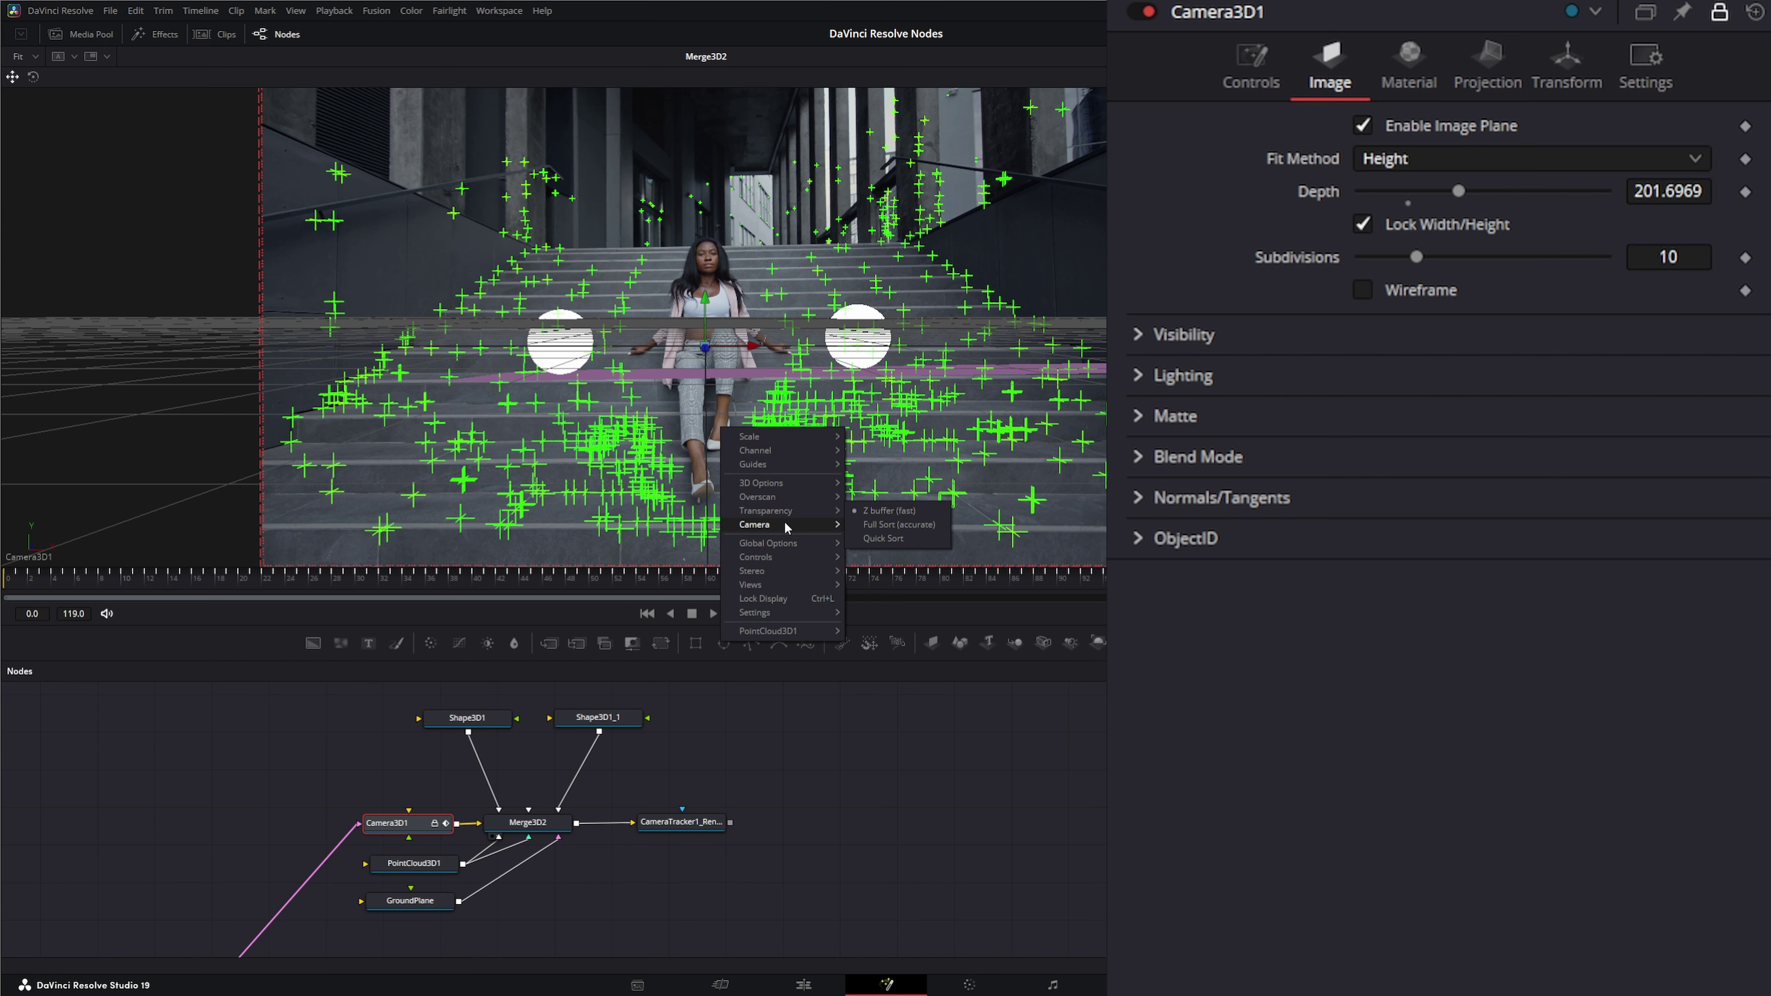
mouse_move(789, 527)
left_click(883, 559)
scroll(819, 456, "down", 1)
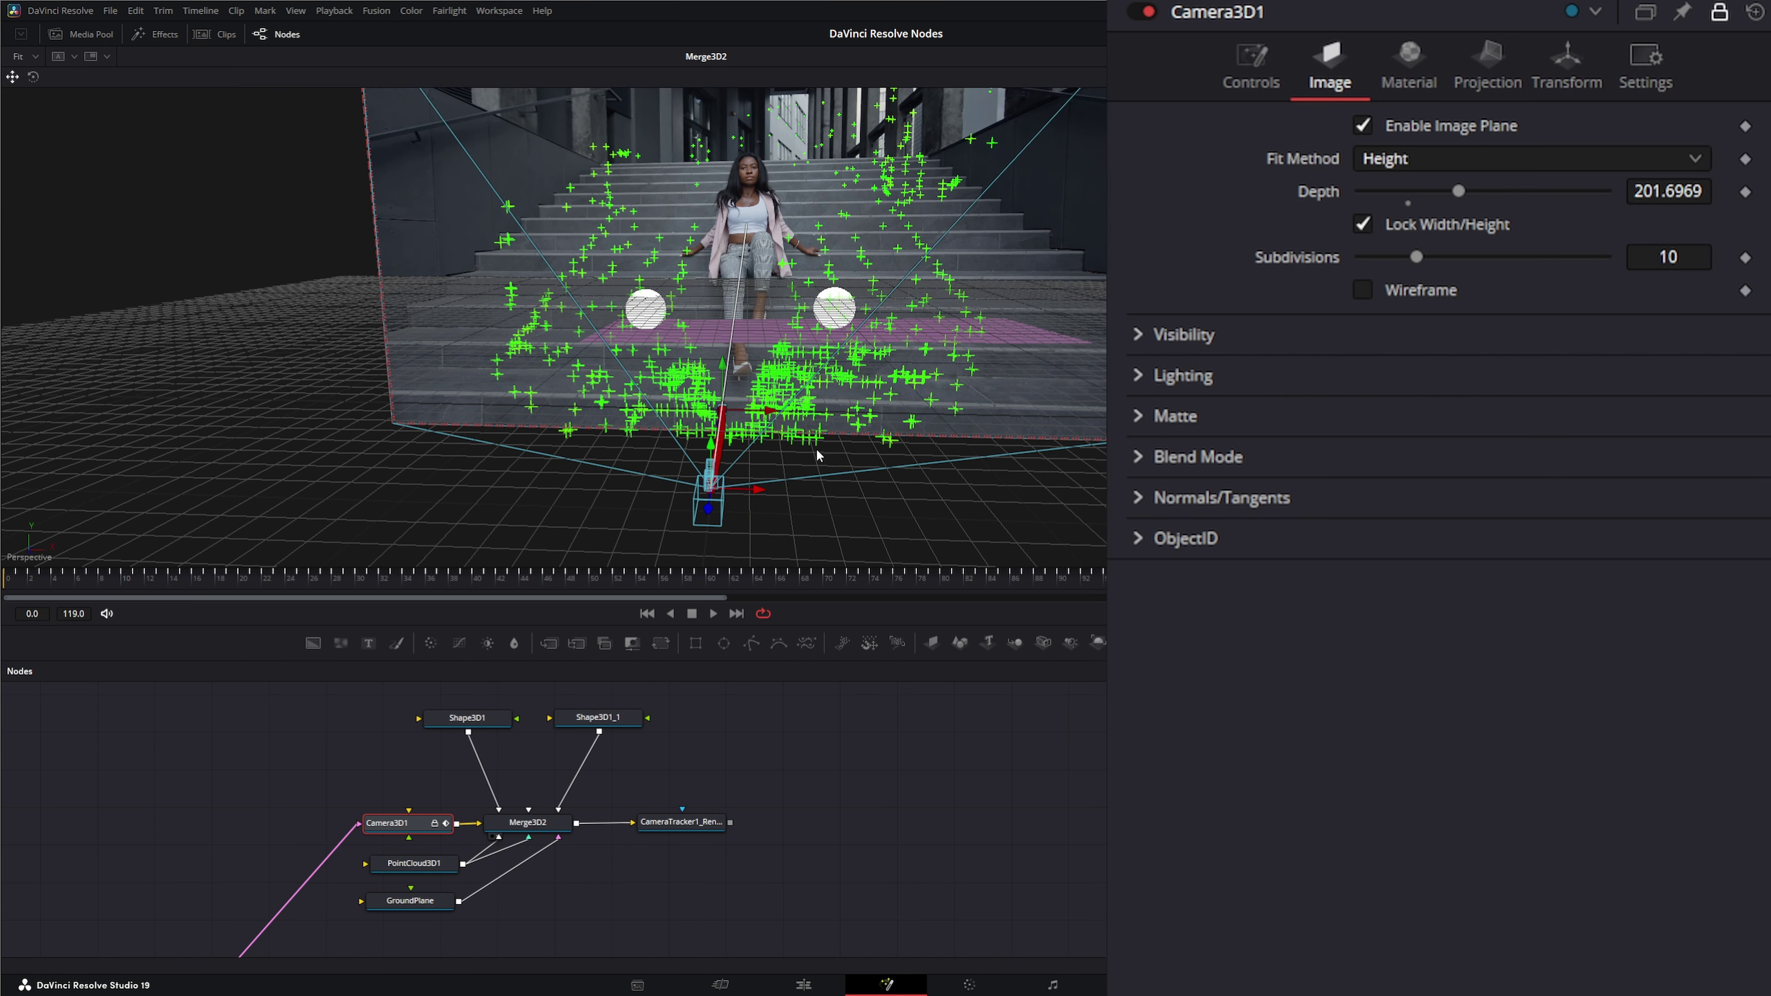
scroll(819, 455, "up", 1)
scroll(819, 455, "down", 1)
Step: Scrub through the timeline and orbit the scene to examine the camera's movement, point cloud, ground plane and image plane
left_click_drag(33, 577, 730, 595)
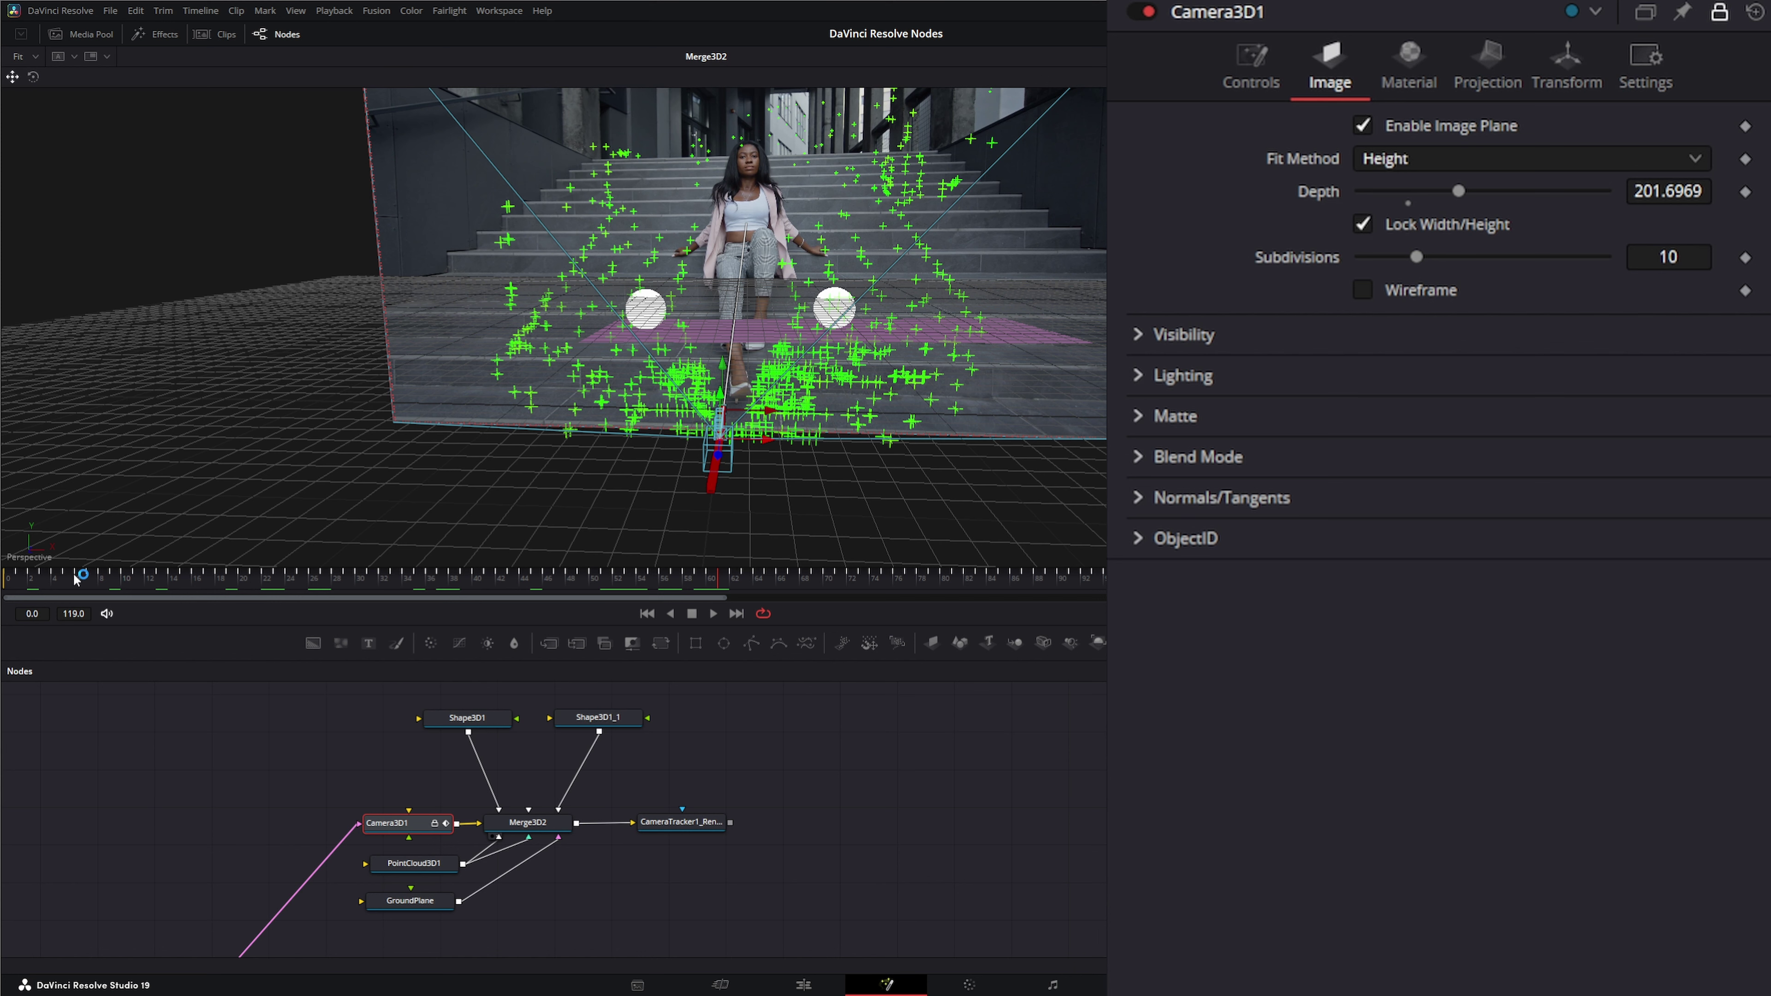
left_click_drag(74, 577, 591, 580)
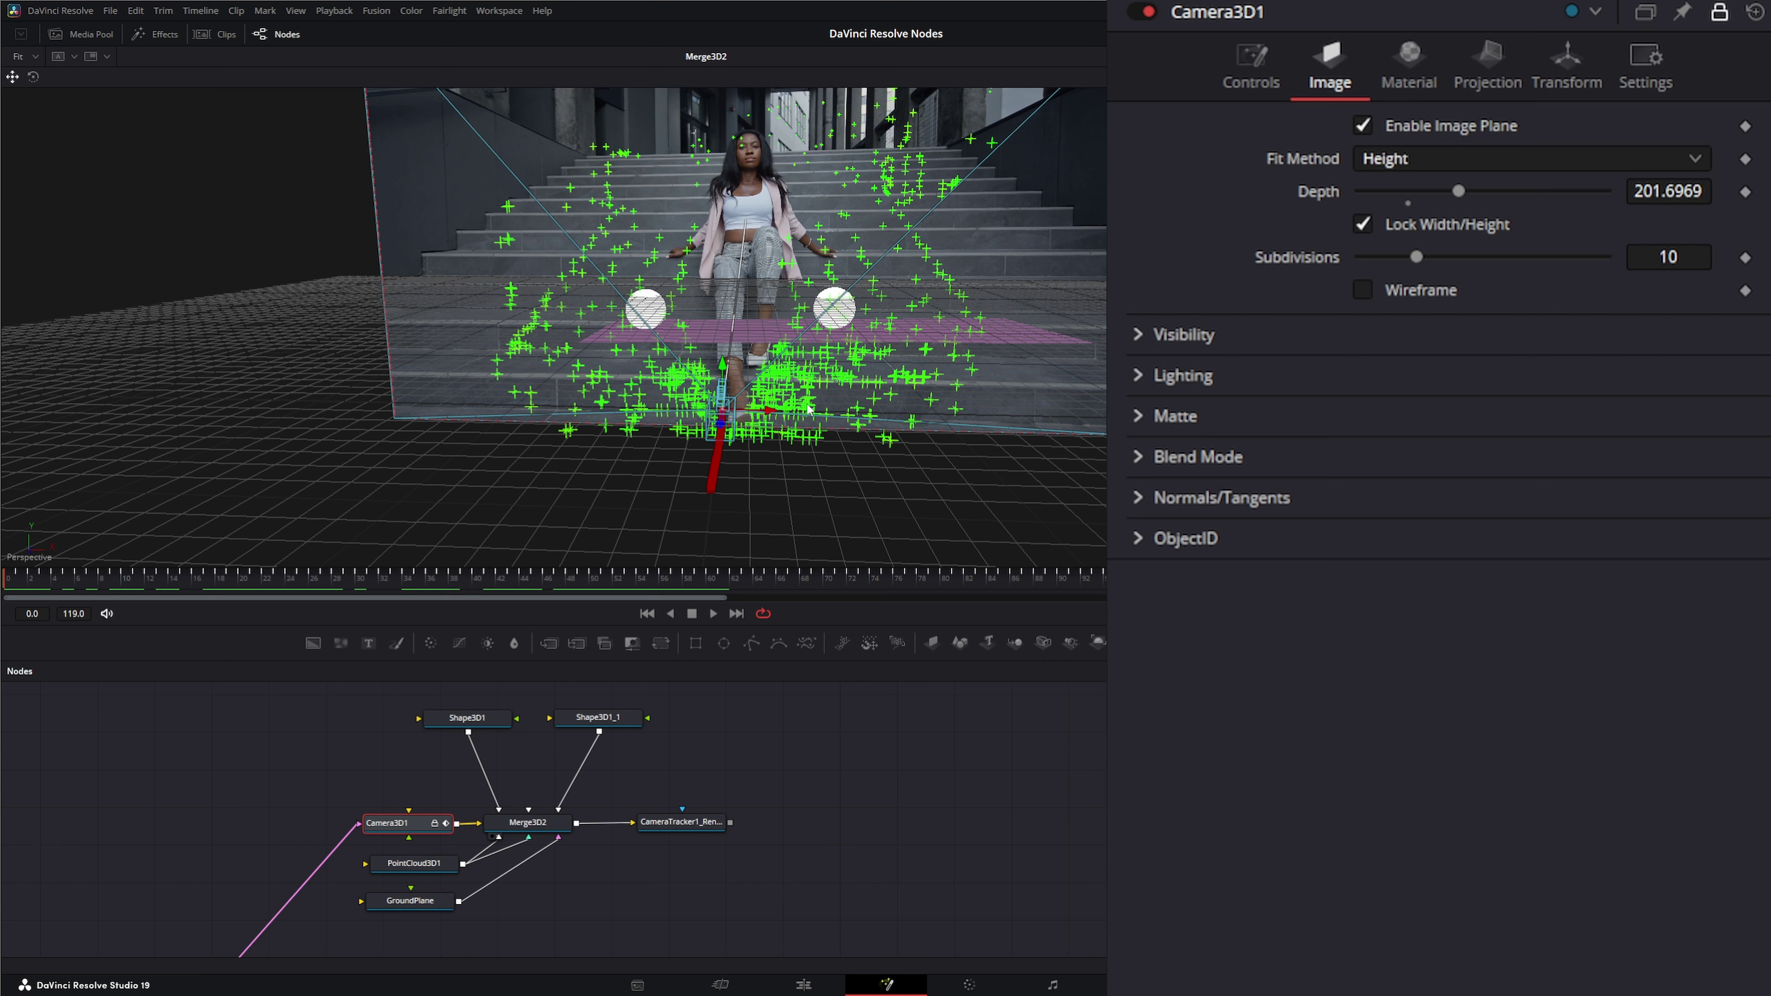
left_click_drag(807, 409, 626, 397)
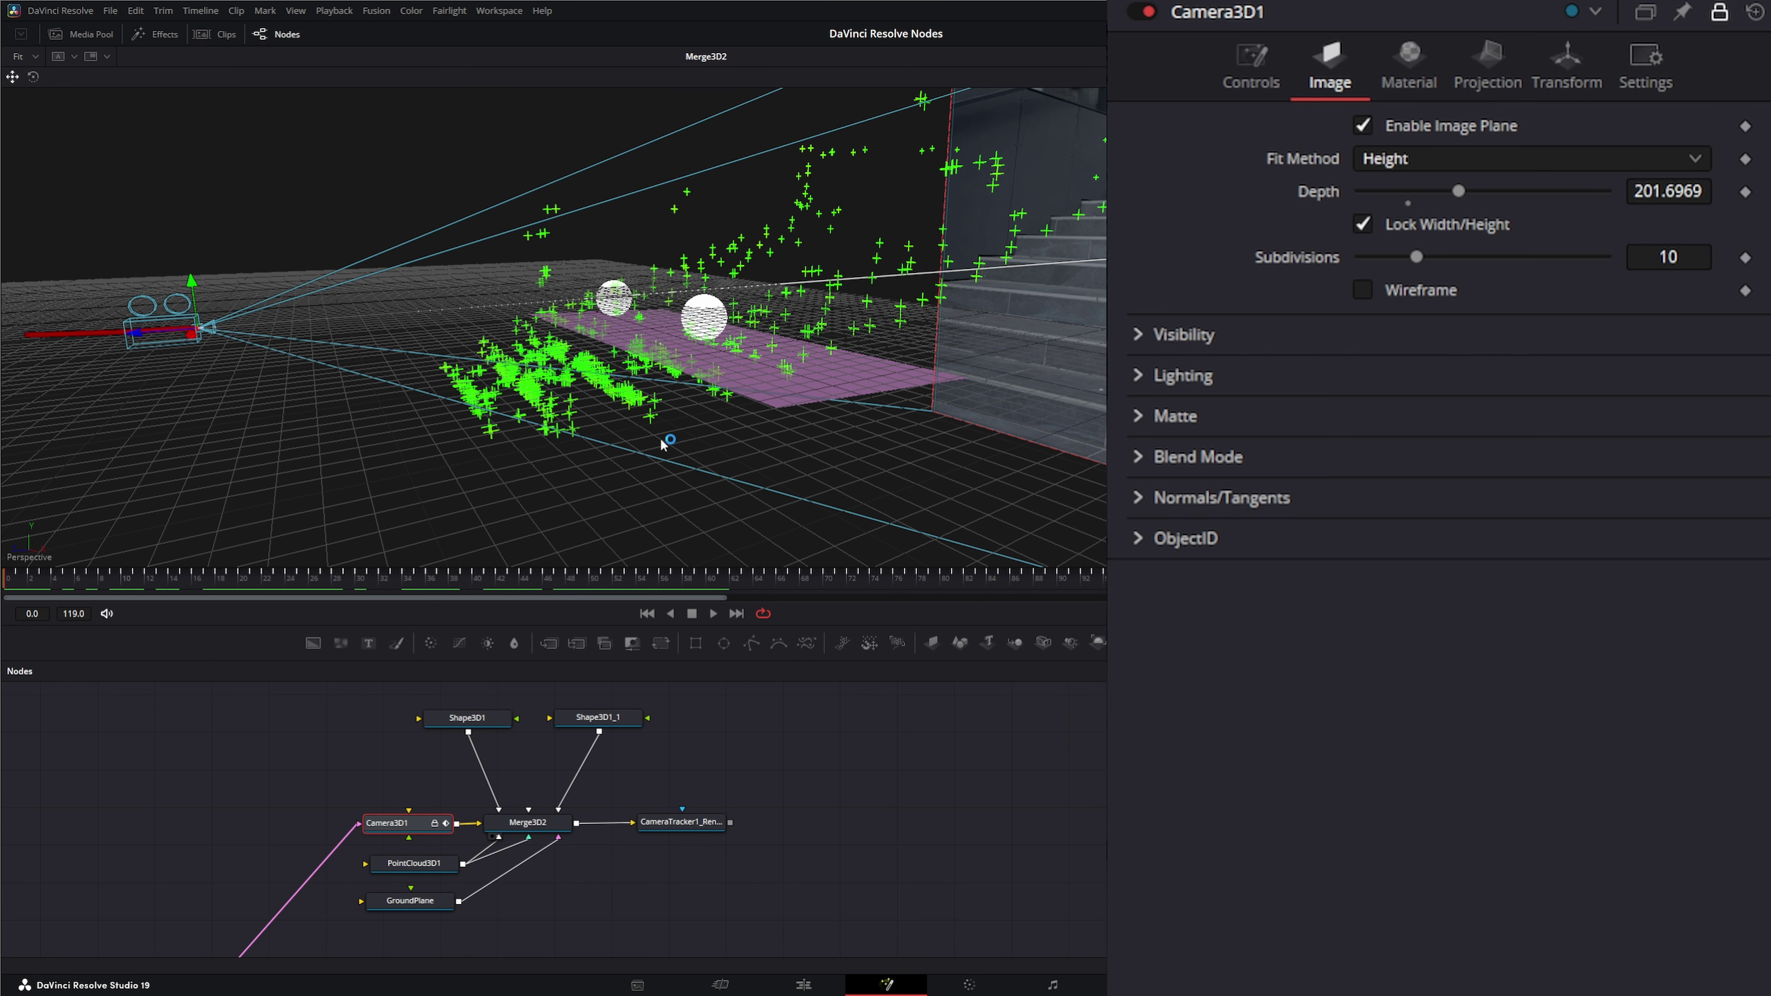
left_click_drag(662, 440, 581, 399)
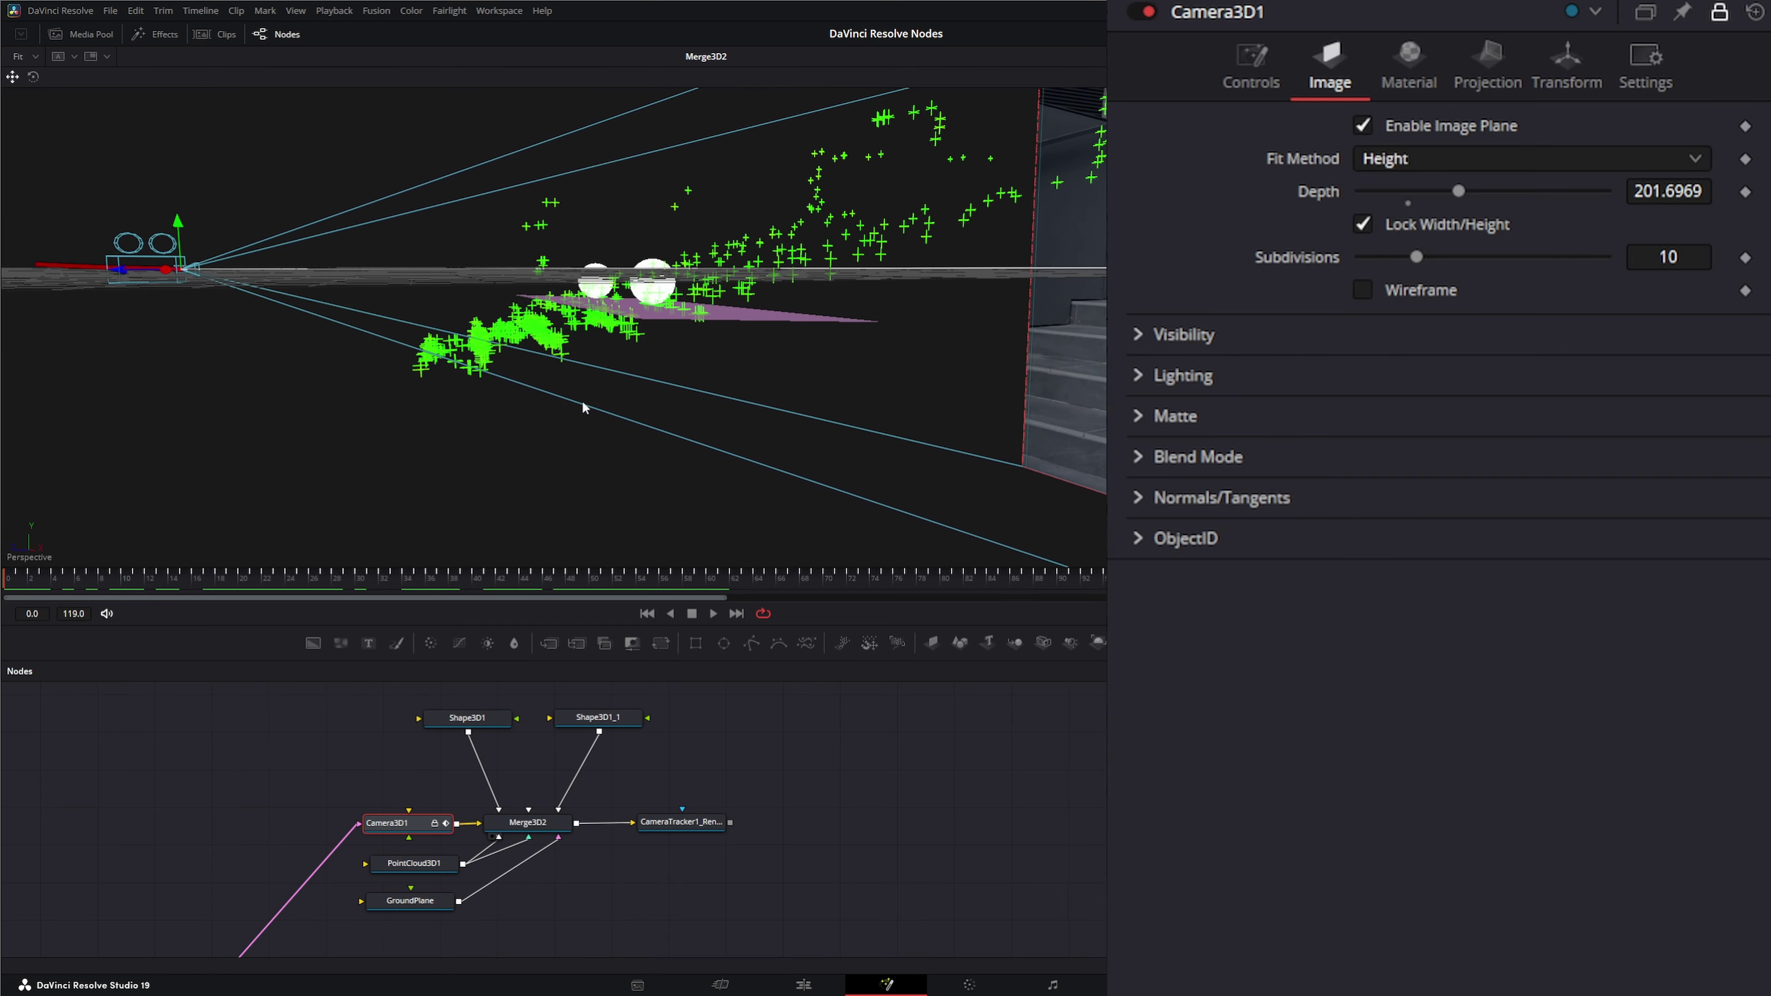
left_click_drag(705, 334, 912, 459)
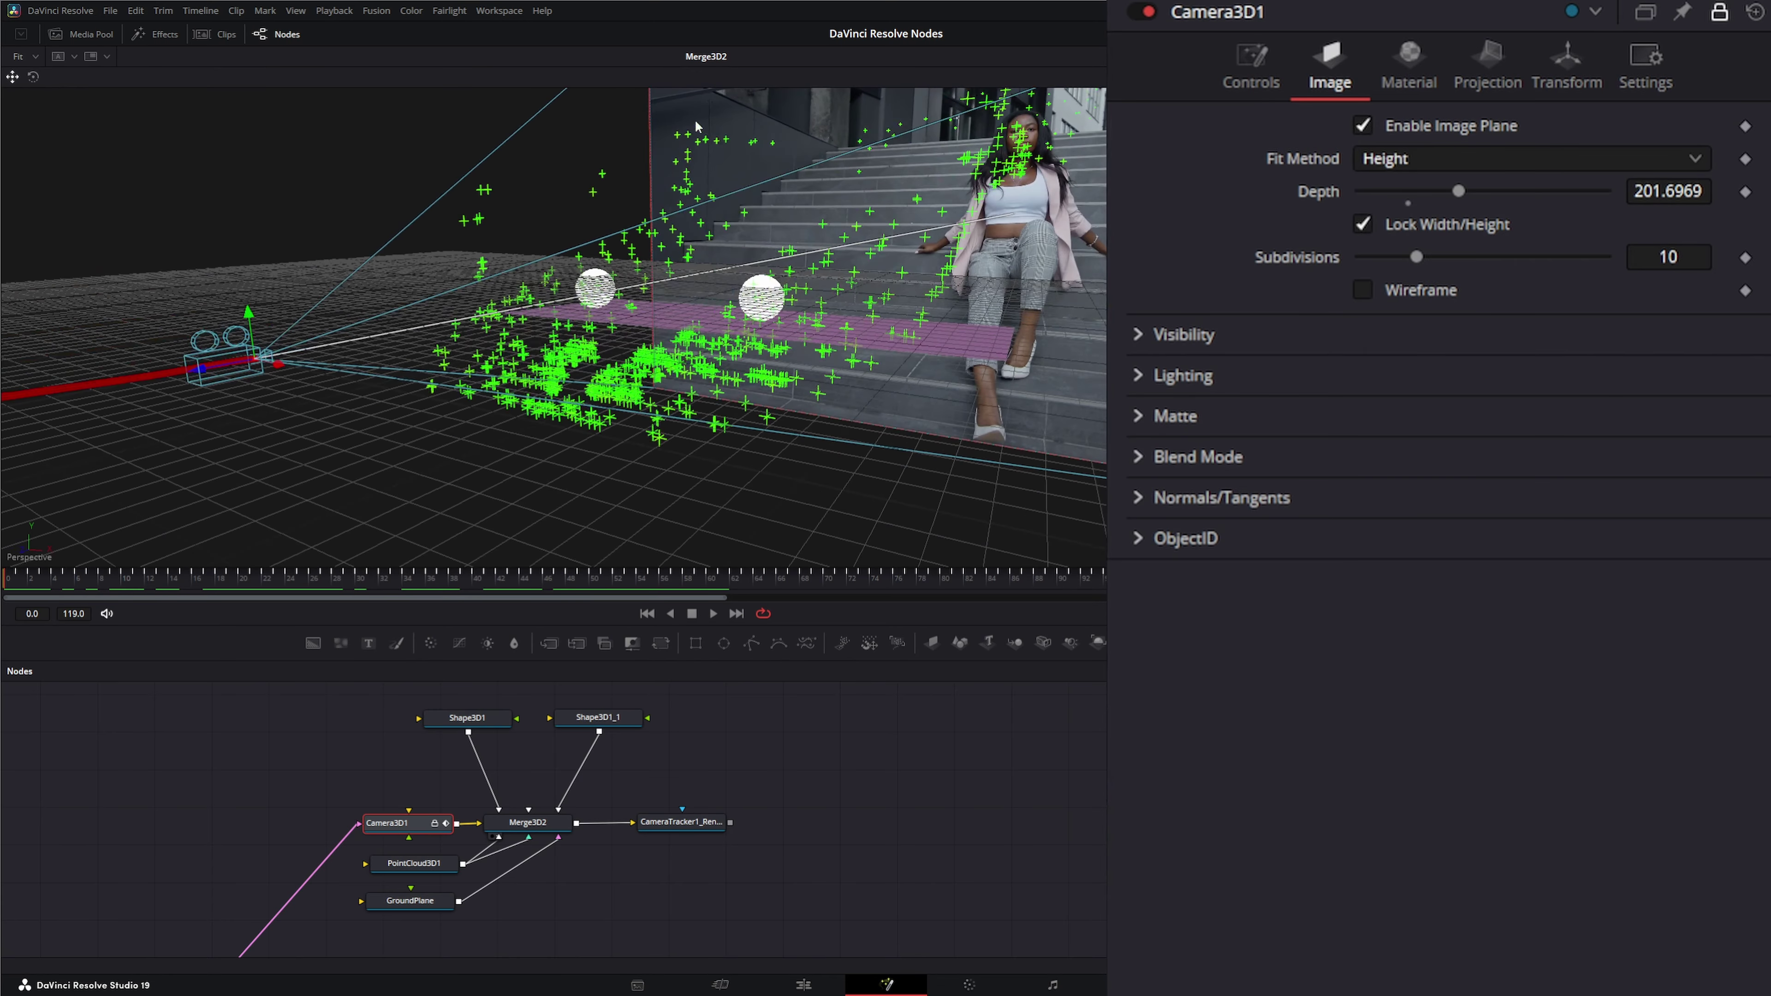
left_click_drag(1049, 360, 955, 365)
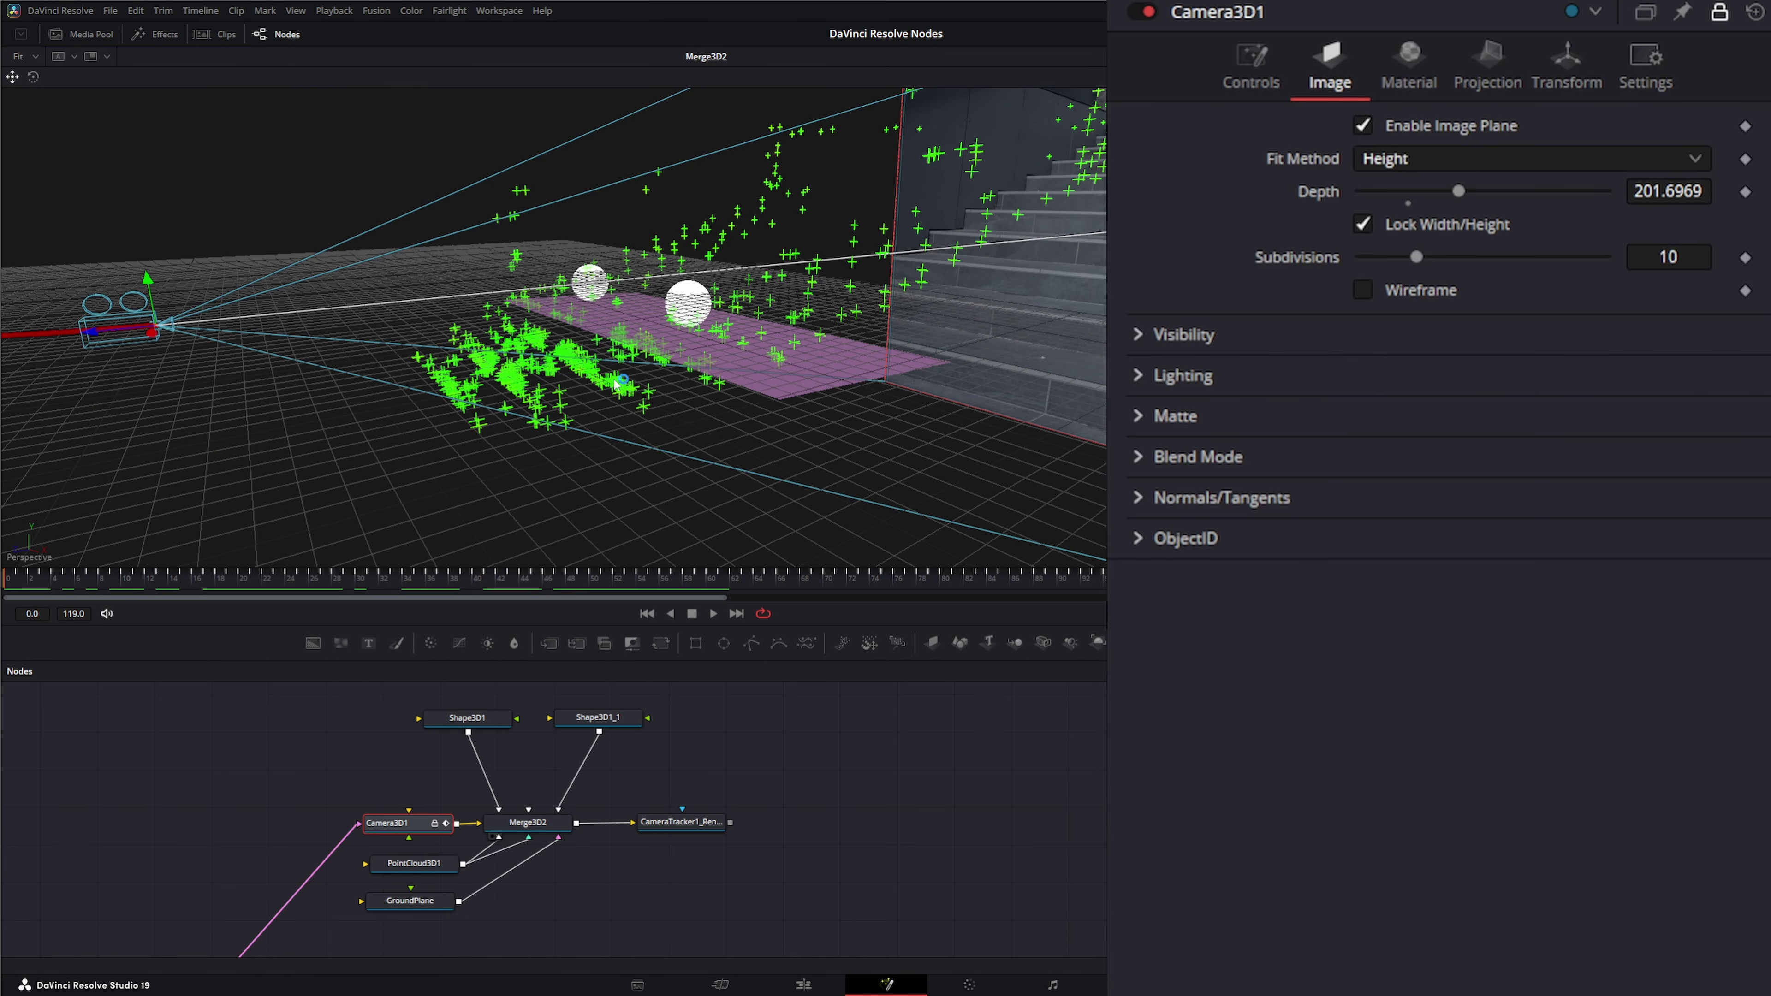
mouse_move(749, 440)
left_mouse_down()
mouse_move(766, 443)
mouse_move(737, 435)
left_mouse_up()
left_click_drag(616, 398, 754, 398)
Step: Add unconnected Shape 3D and Replicate 3D nodes to the empty area of the node graph
left_click(919, 828)
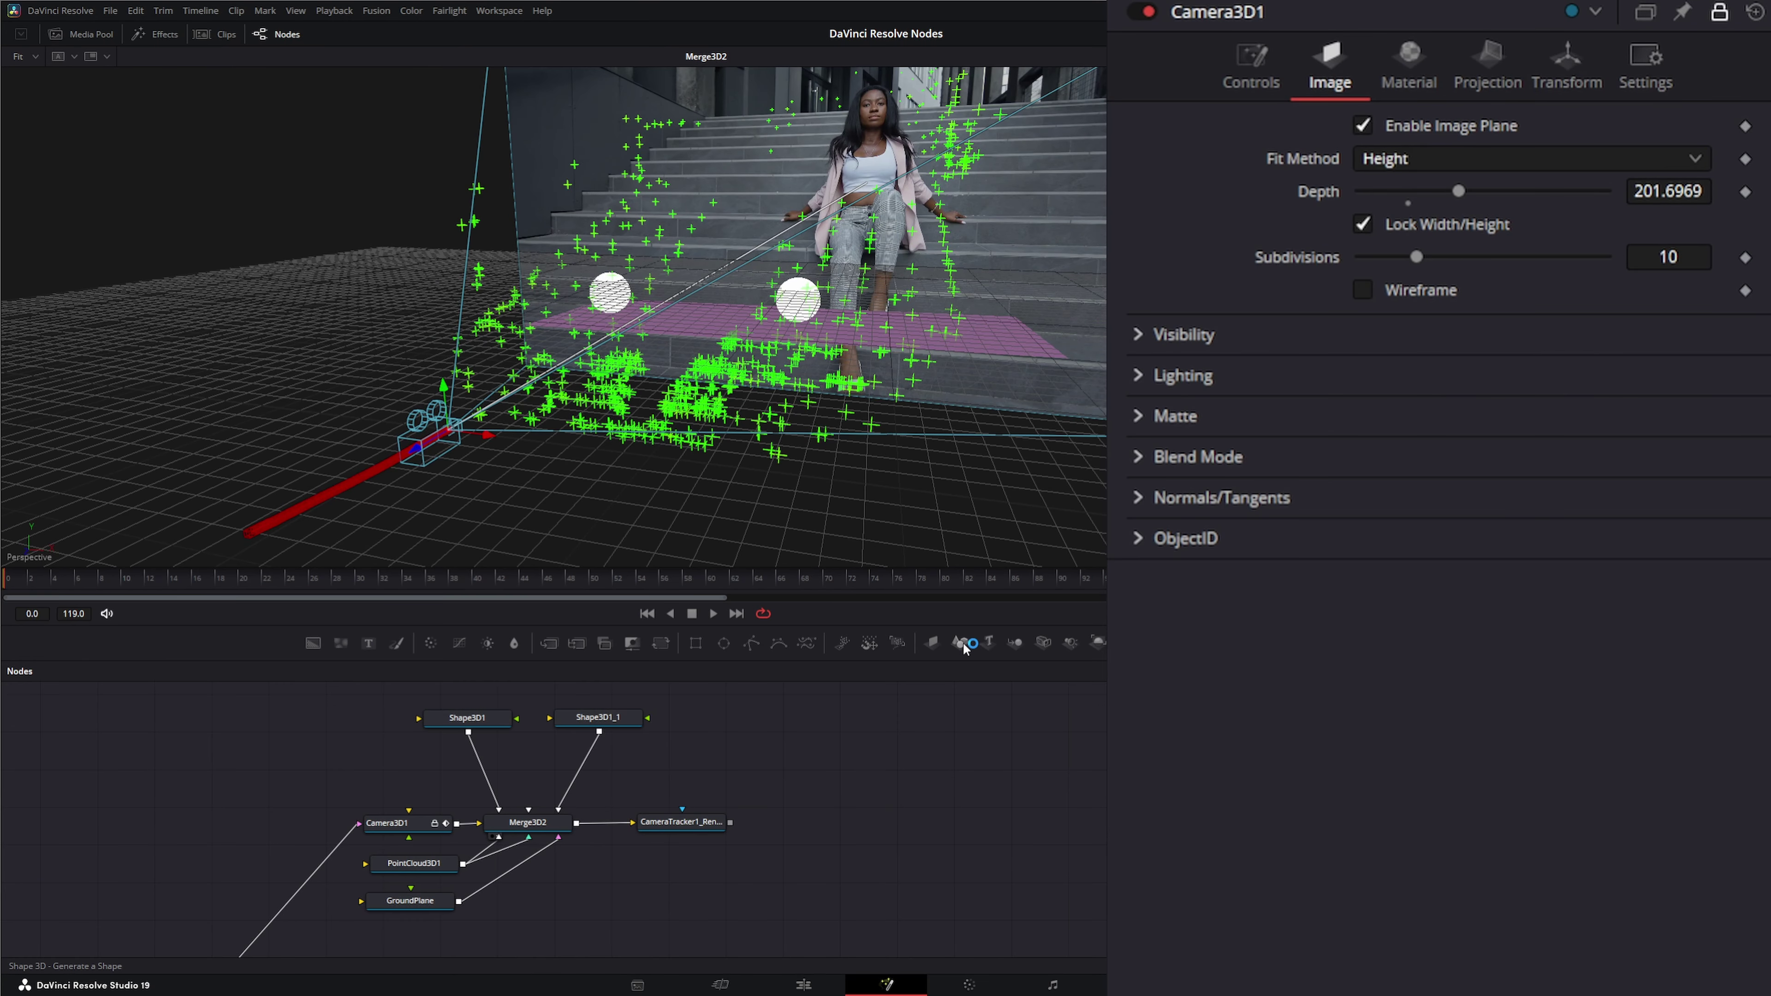
left_click_drag(960, 643, 836, 894)
left_click(867, 800)
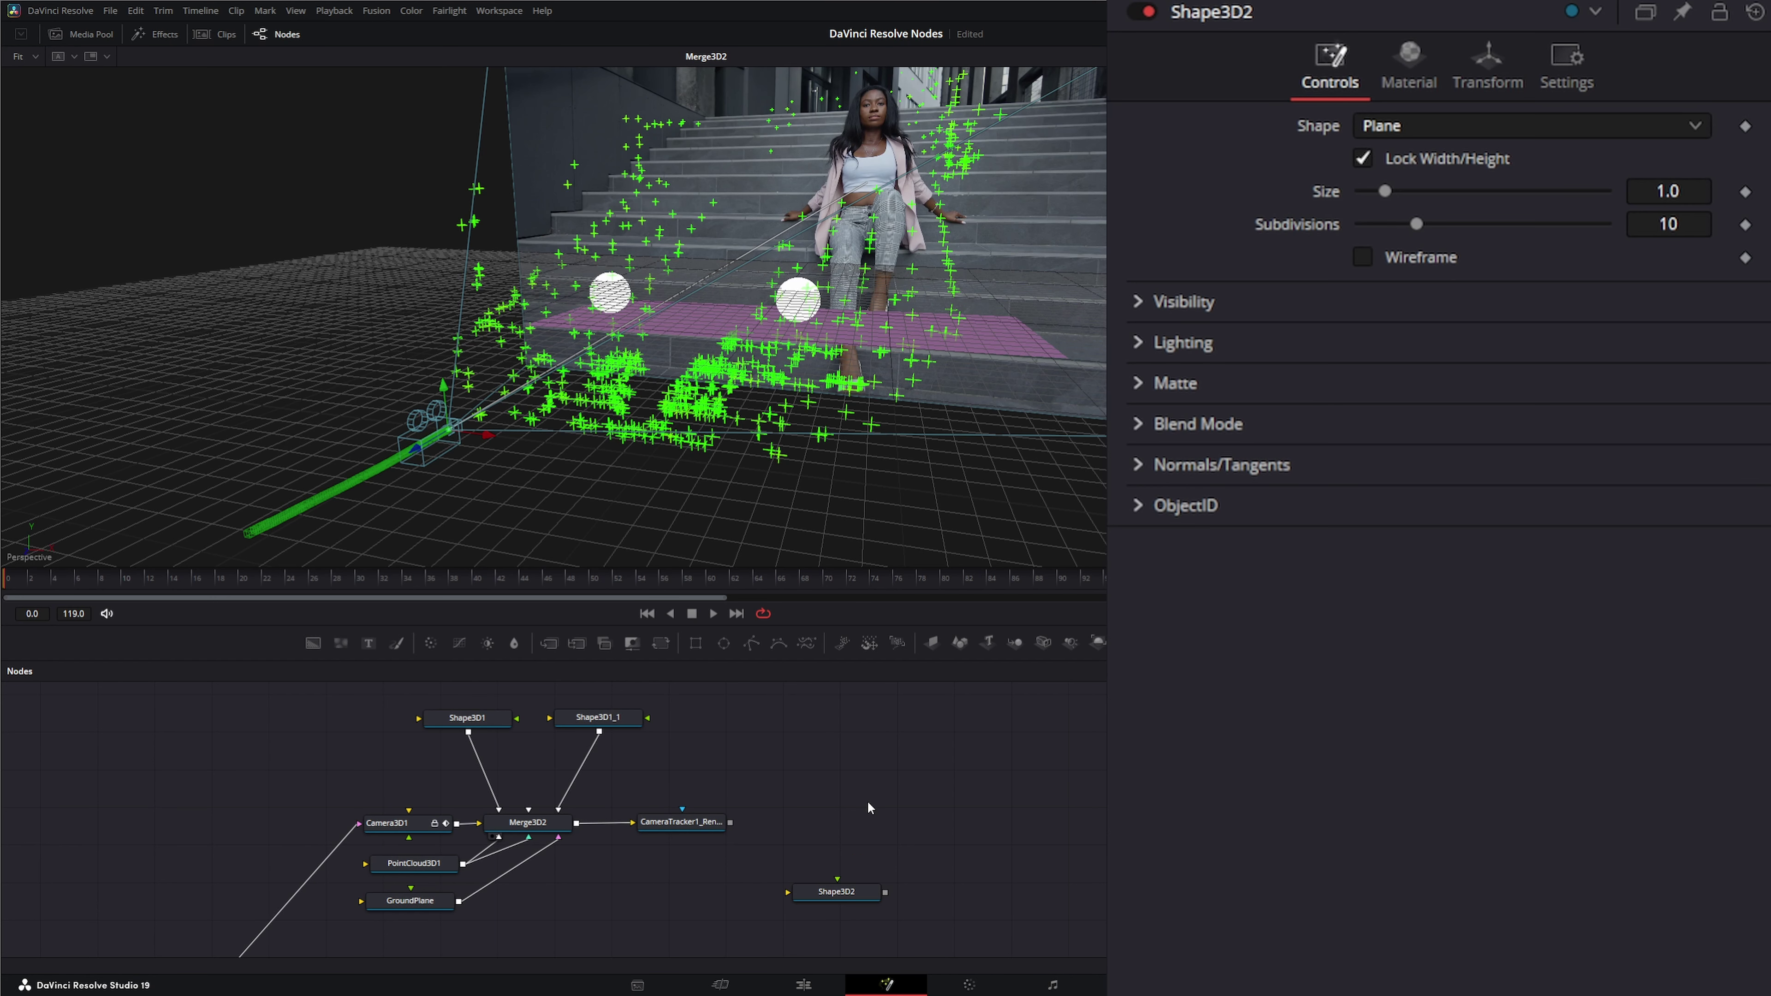
key("shift+space")
type("re")
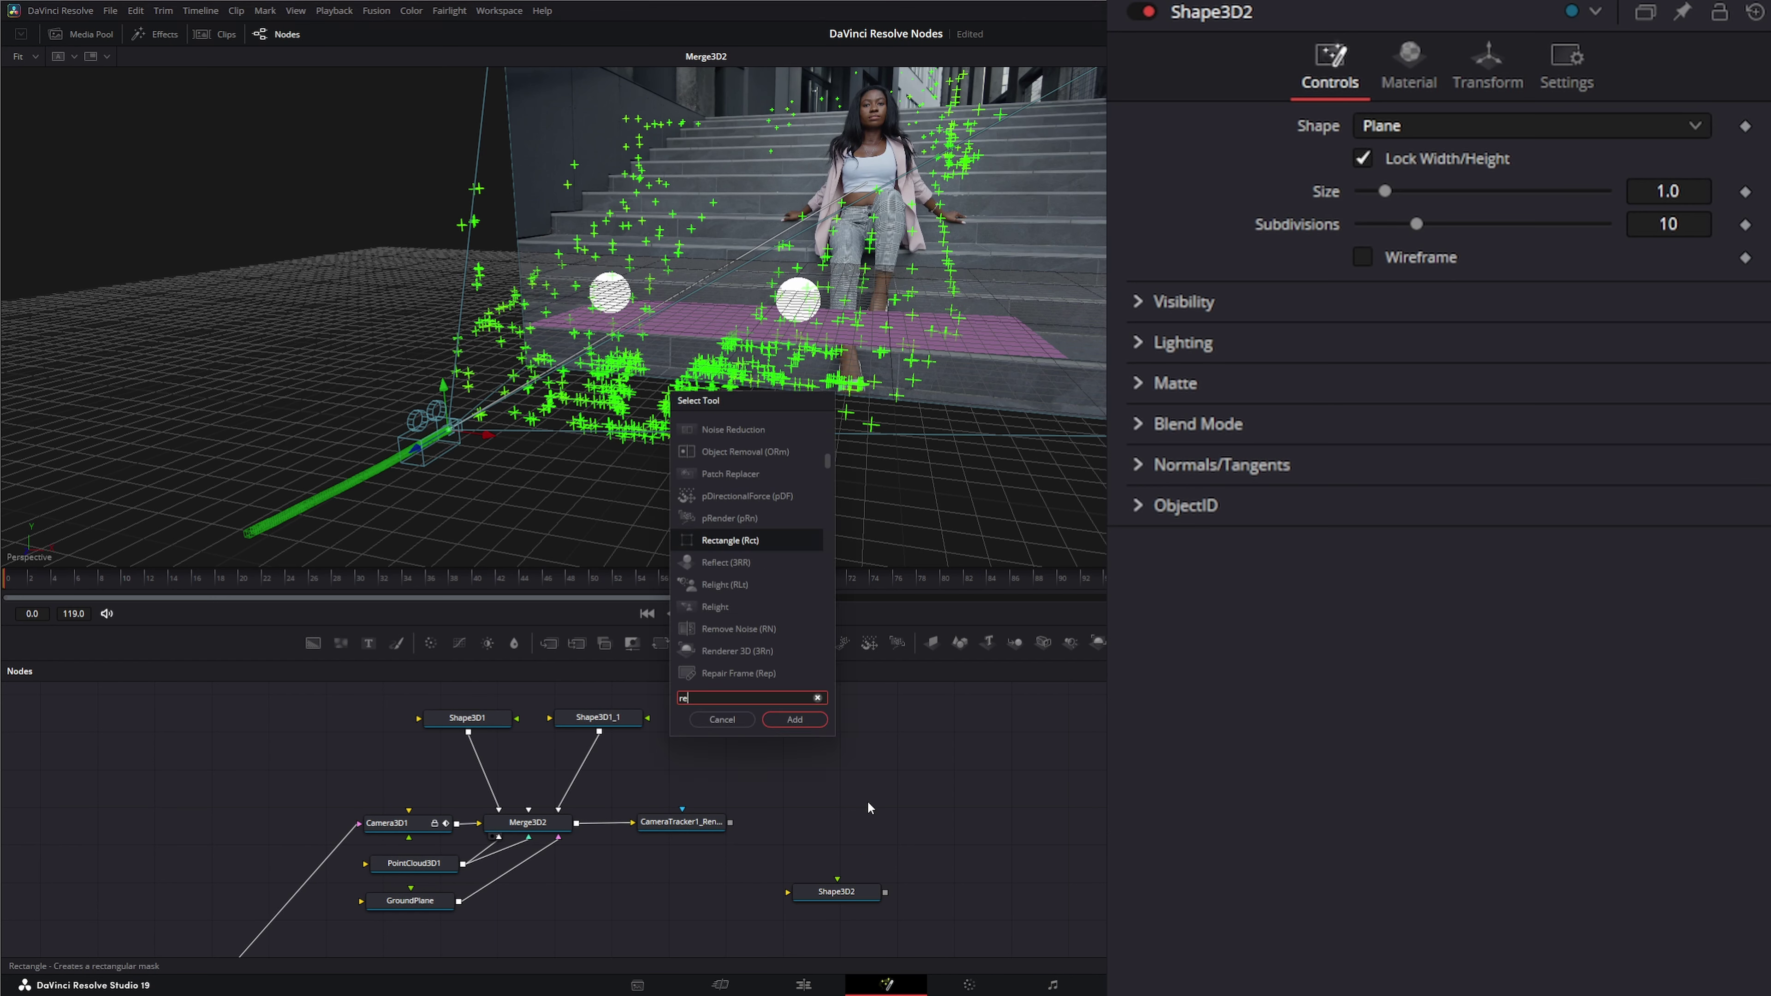
type("plic")
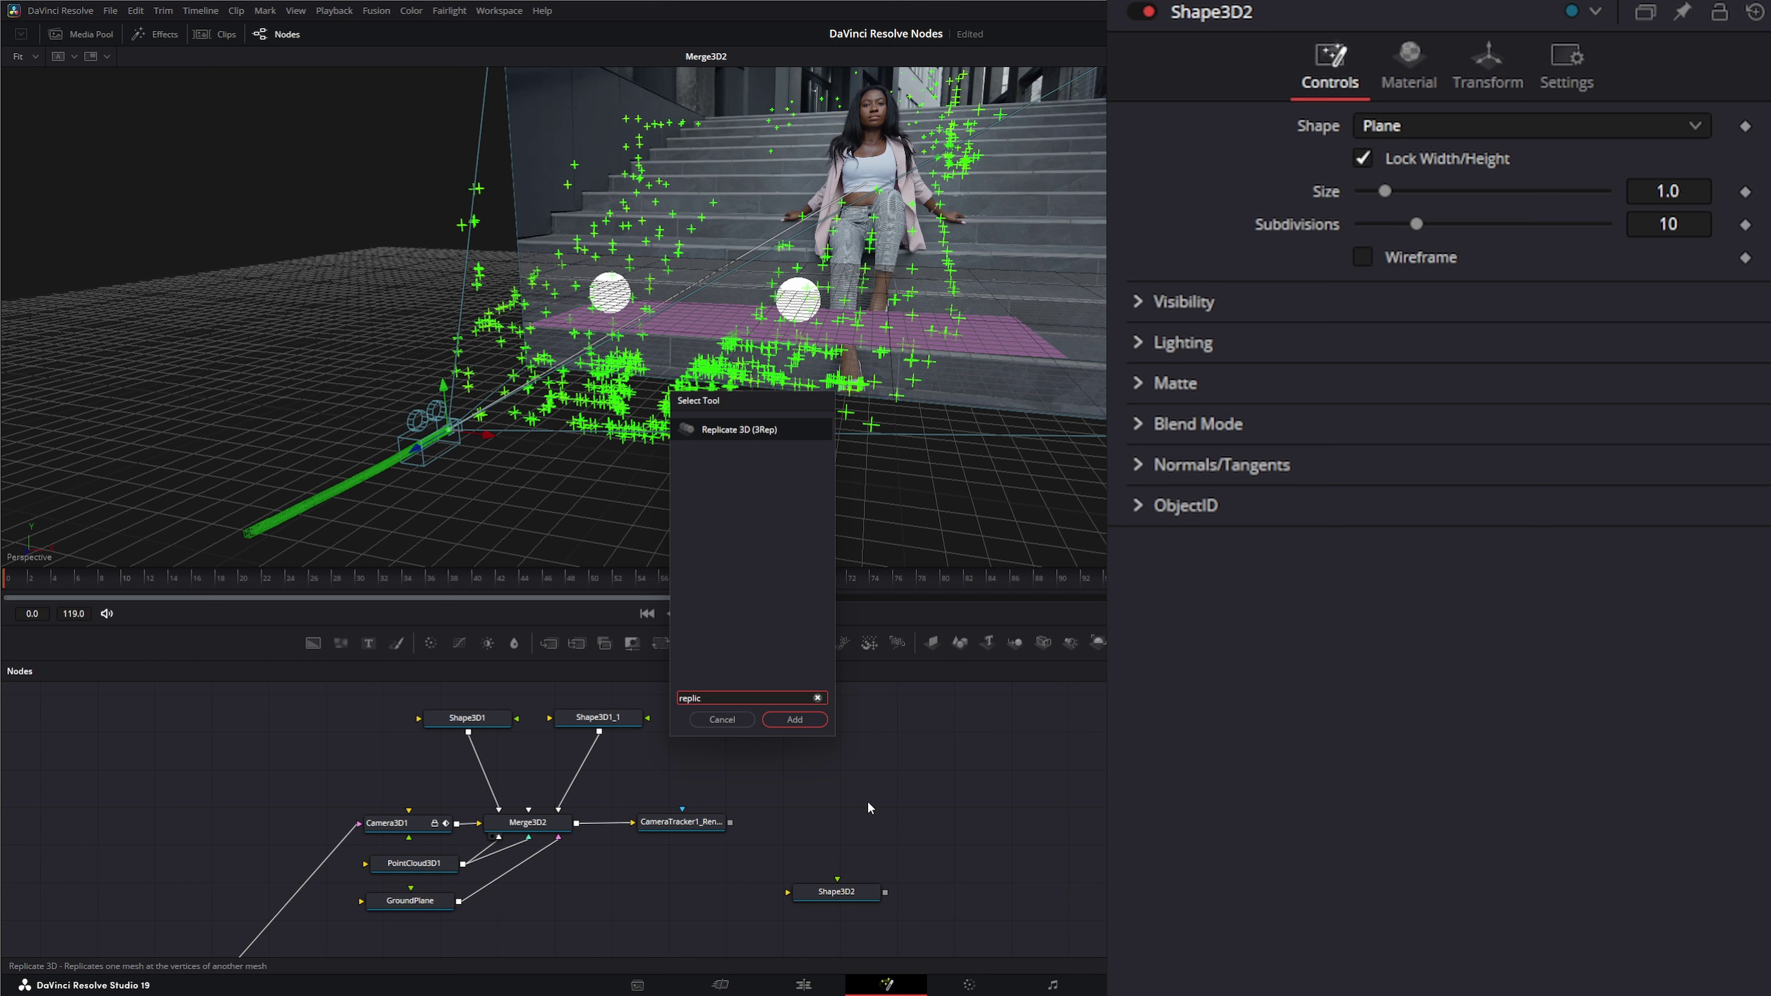
left_click(744, 428)
left_click(794, 719)
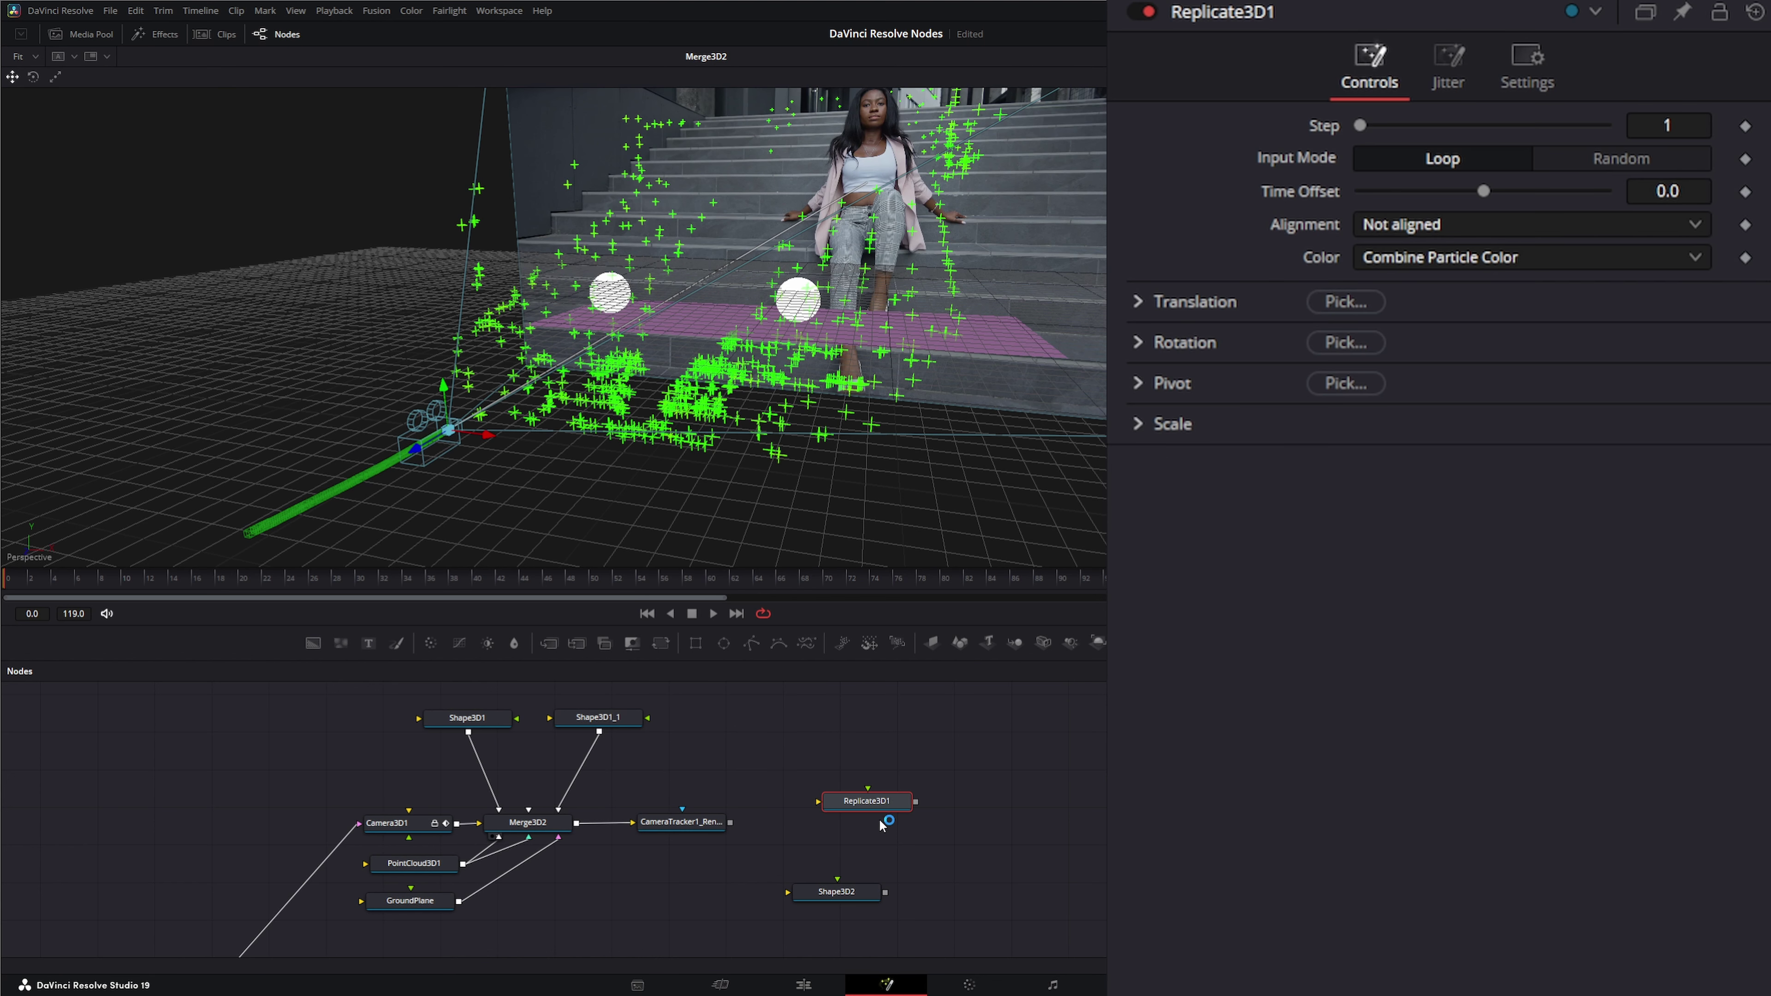
Step: Place the Replicate 3D node beside the new Shape 3D node and connect the shape's output to it
left_click_drag(844, 820, 702, 899)
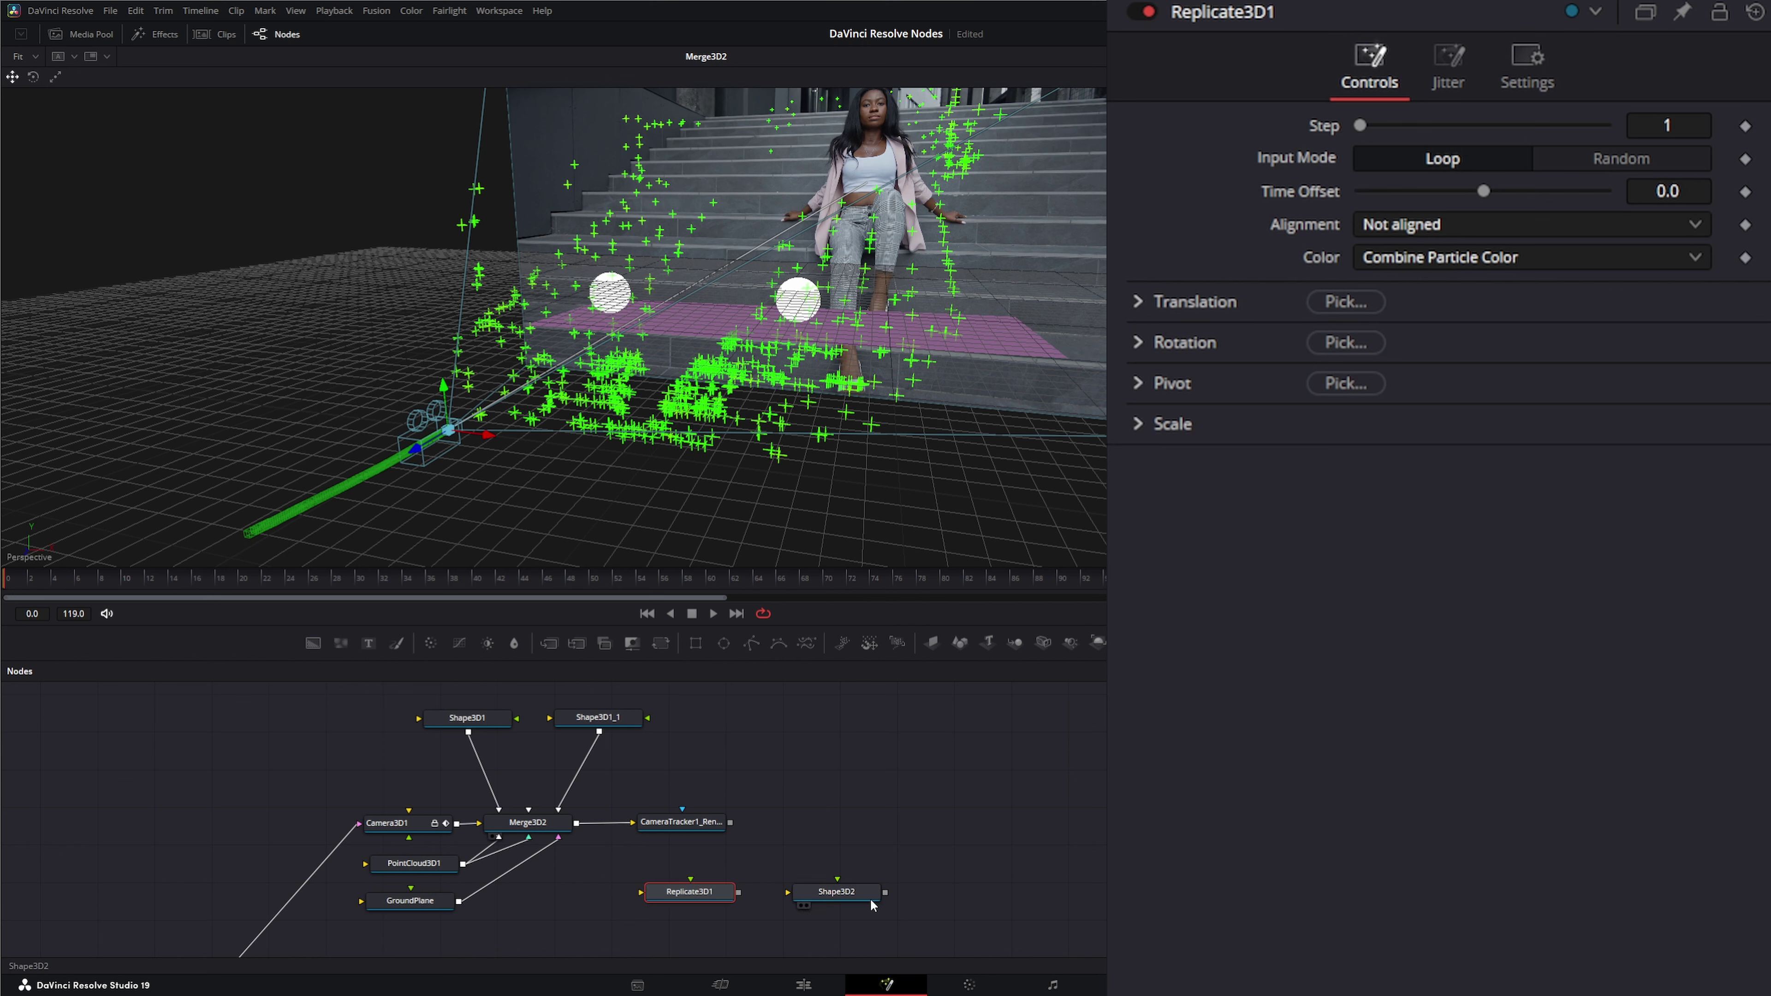
left_click(844, 896)
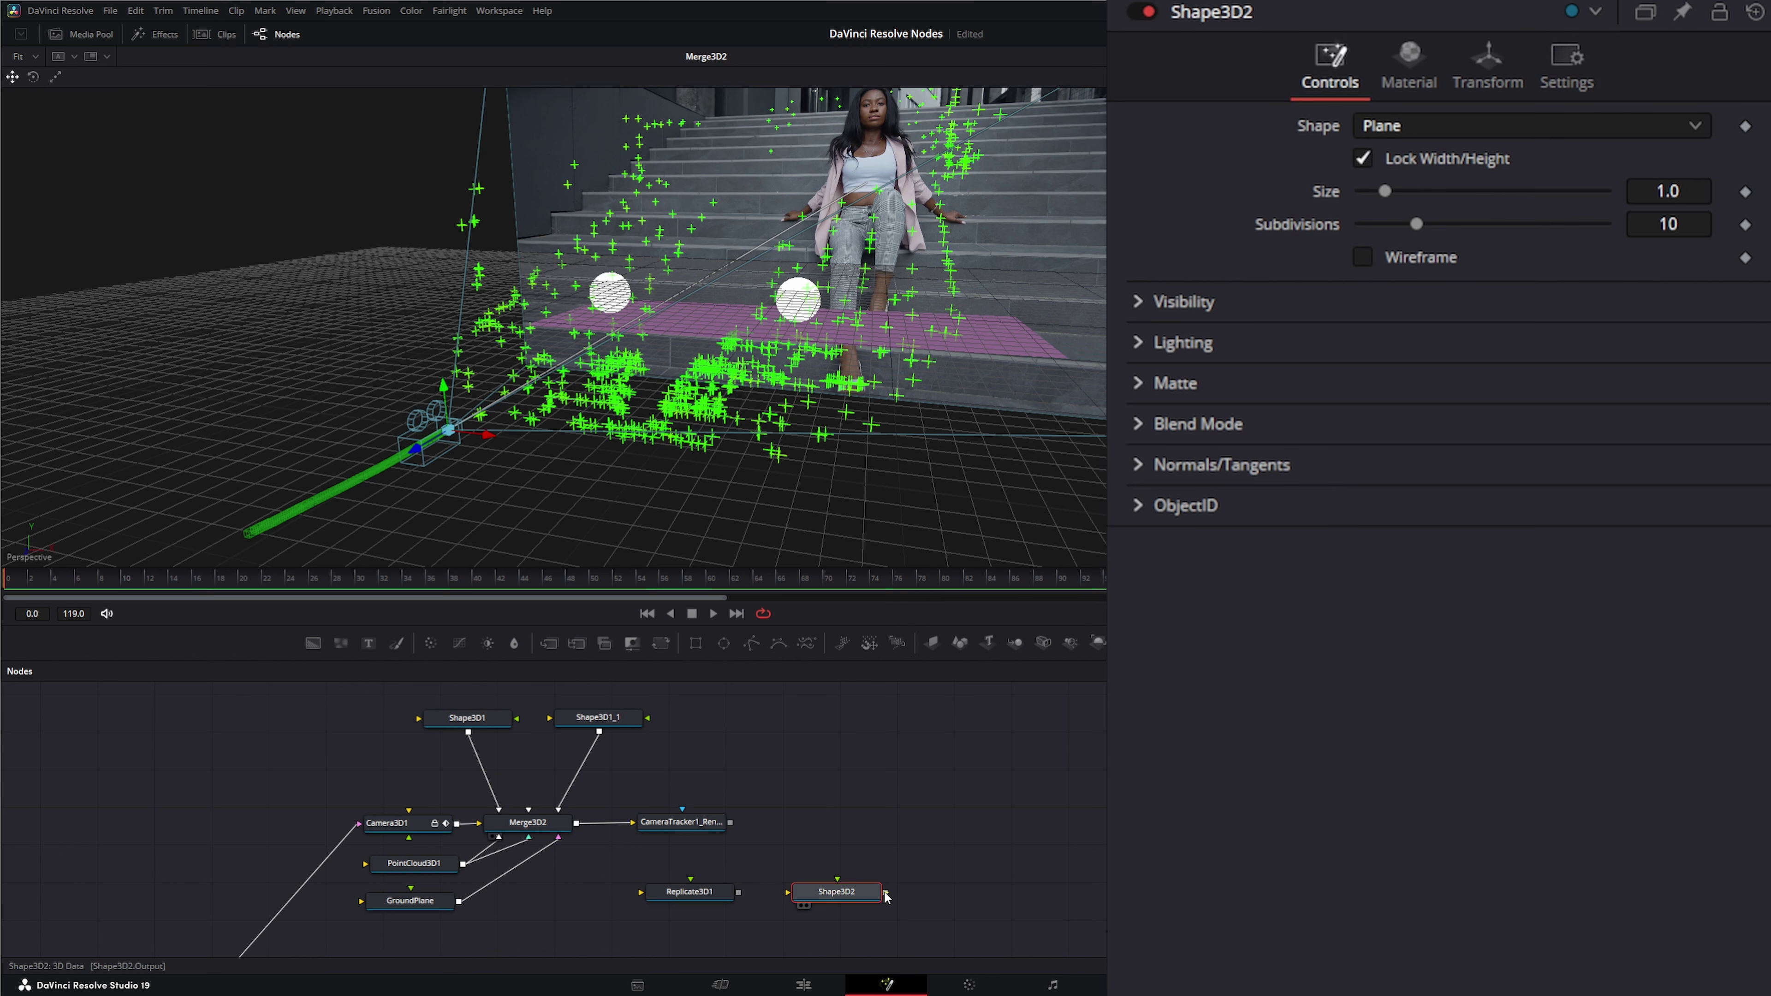
left_click_drag(885, 892, 693, 896)
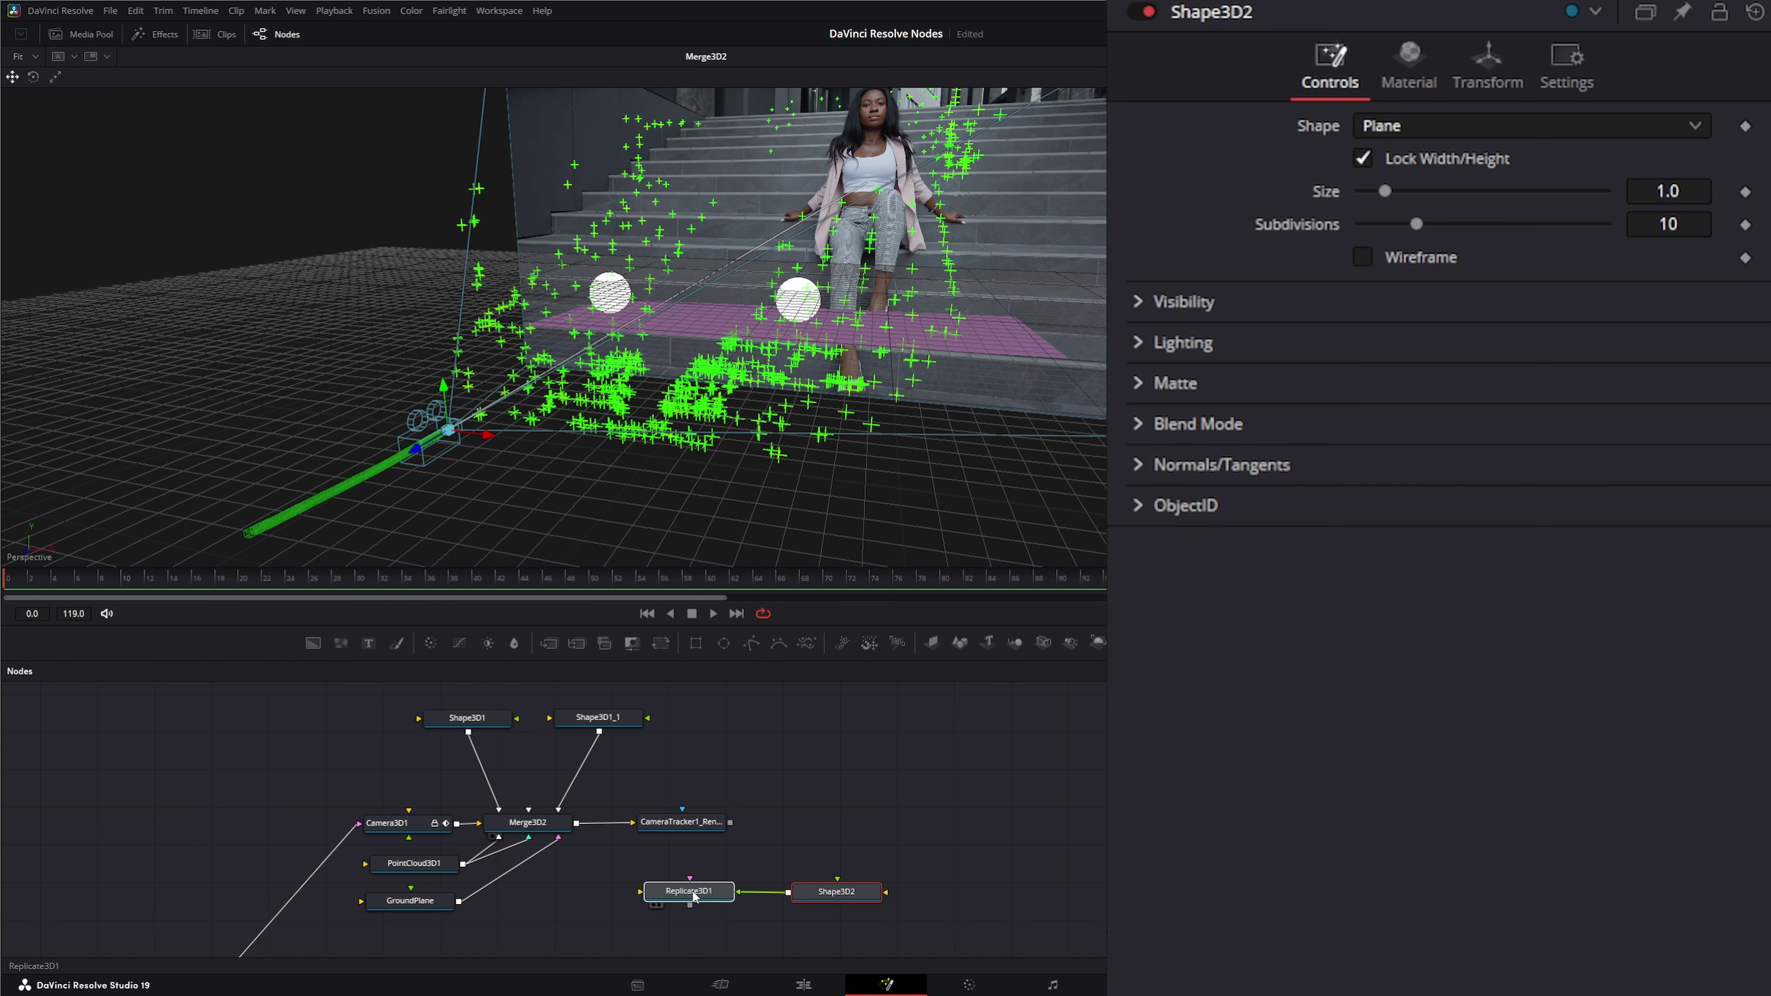
left_click(844, 897)
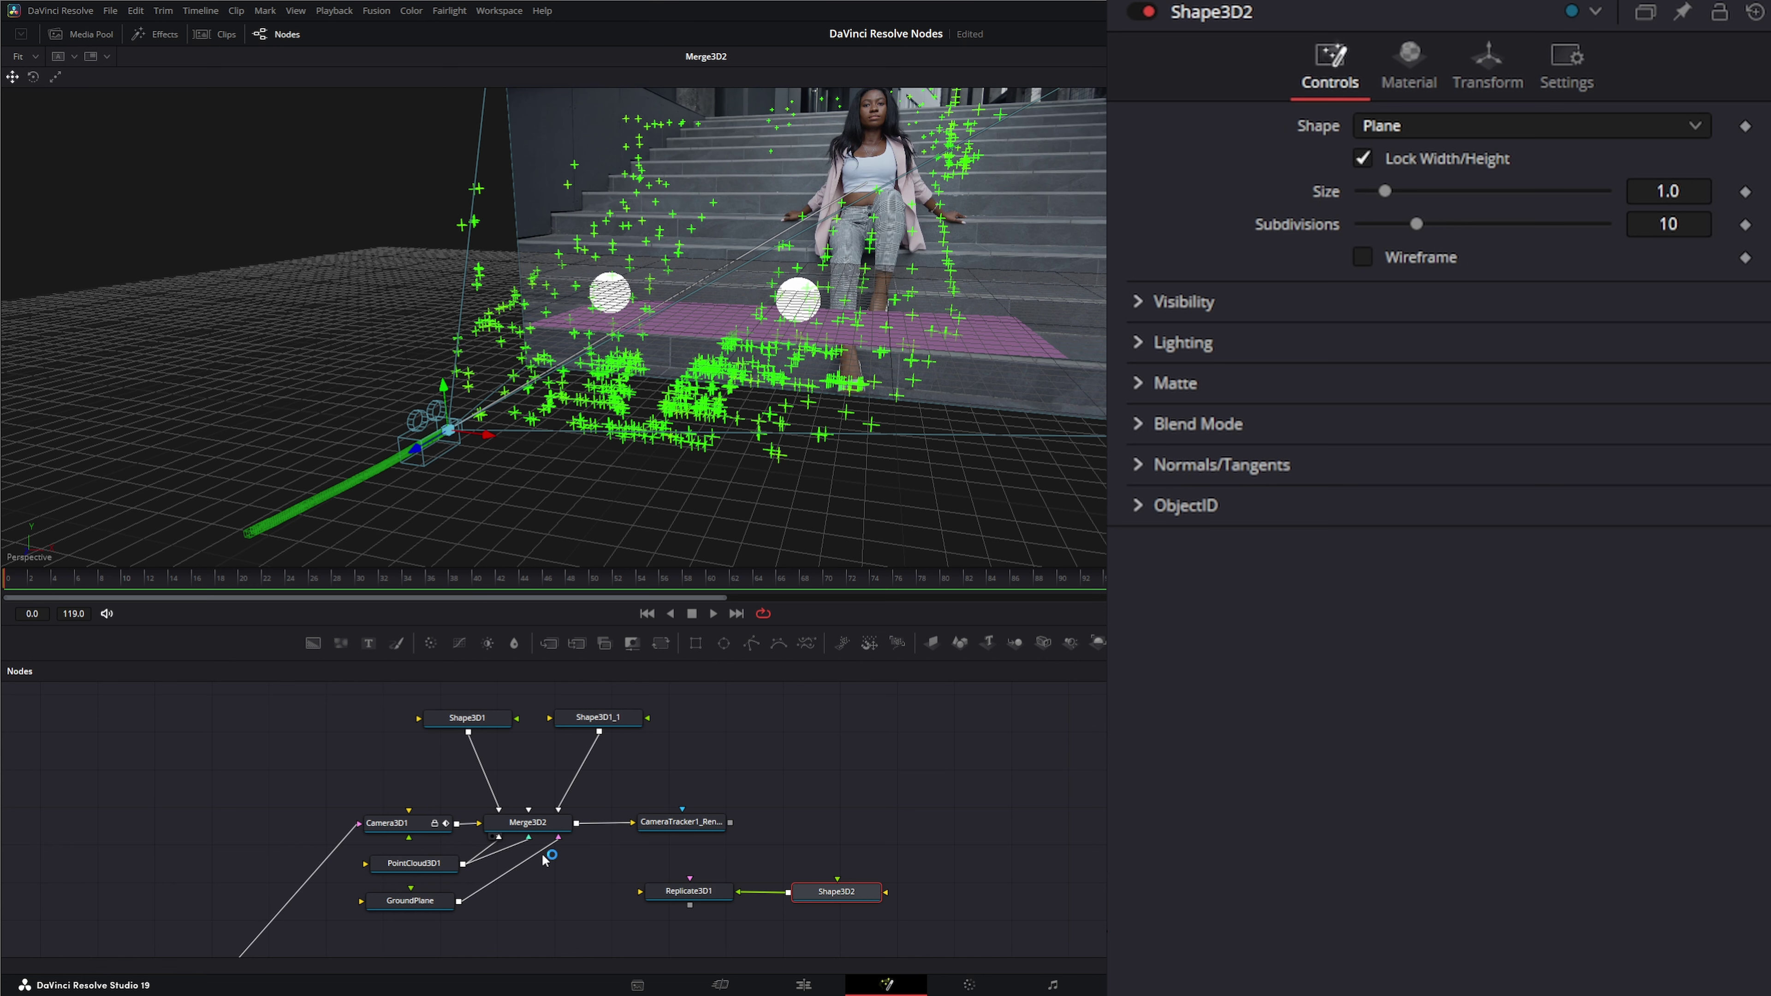
Step: Change the PointCloud3D1 style to Point and set the point size to 2
left_click(416, 867)
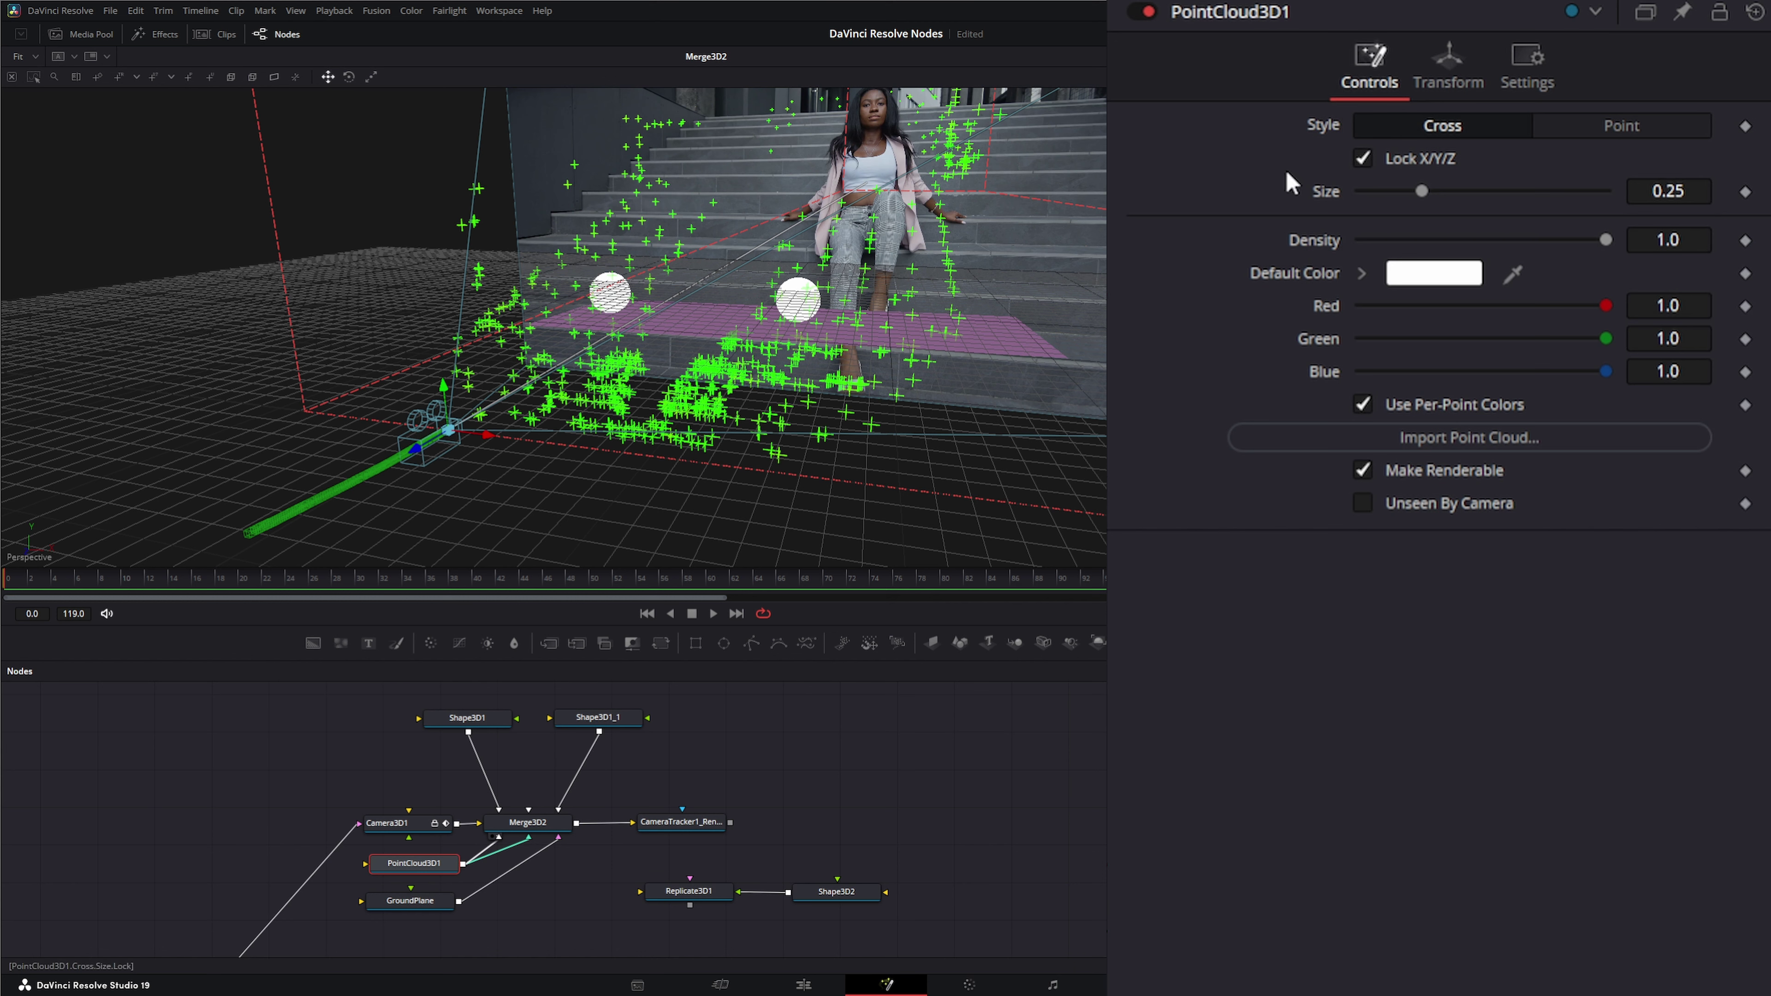
left_click(1629, 133)
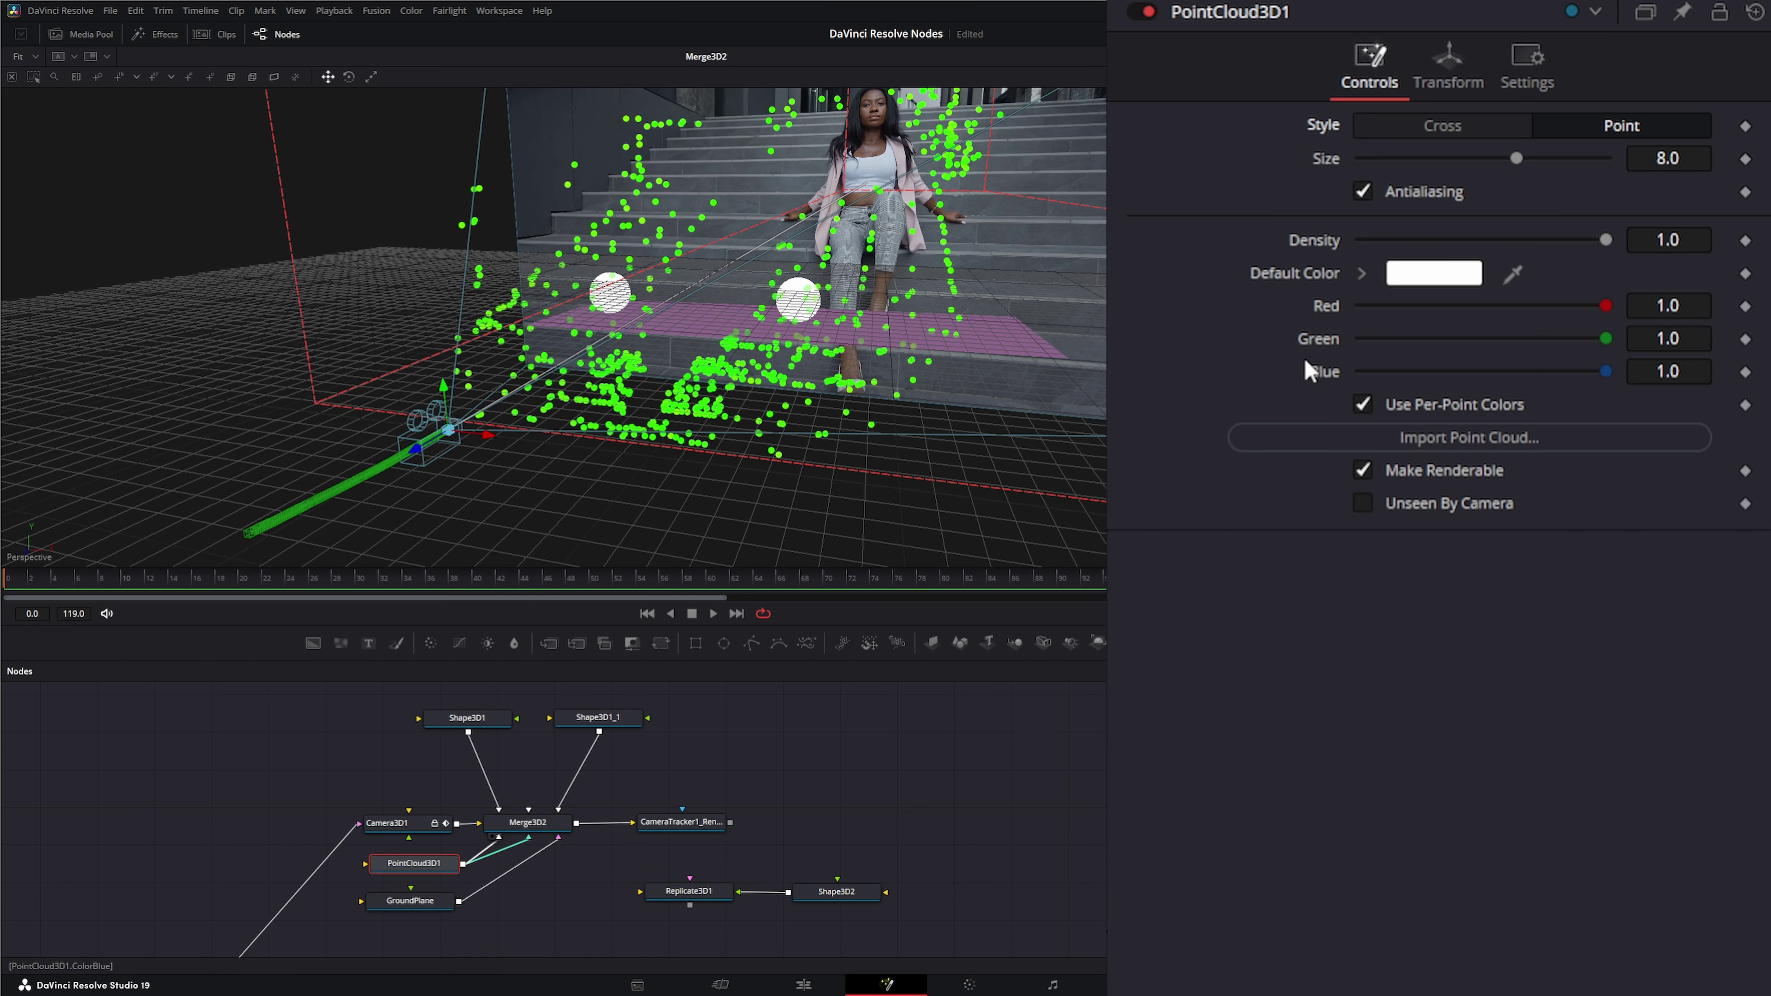
left_click_drag(1508, 163, 1384, 169)
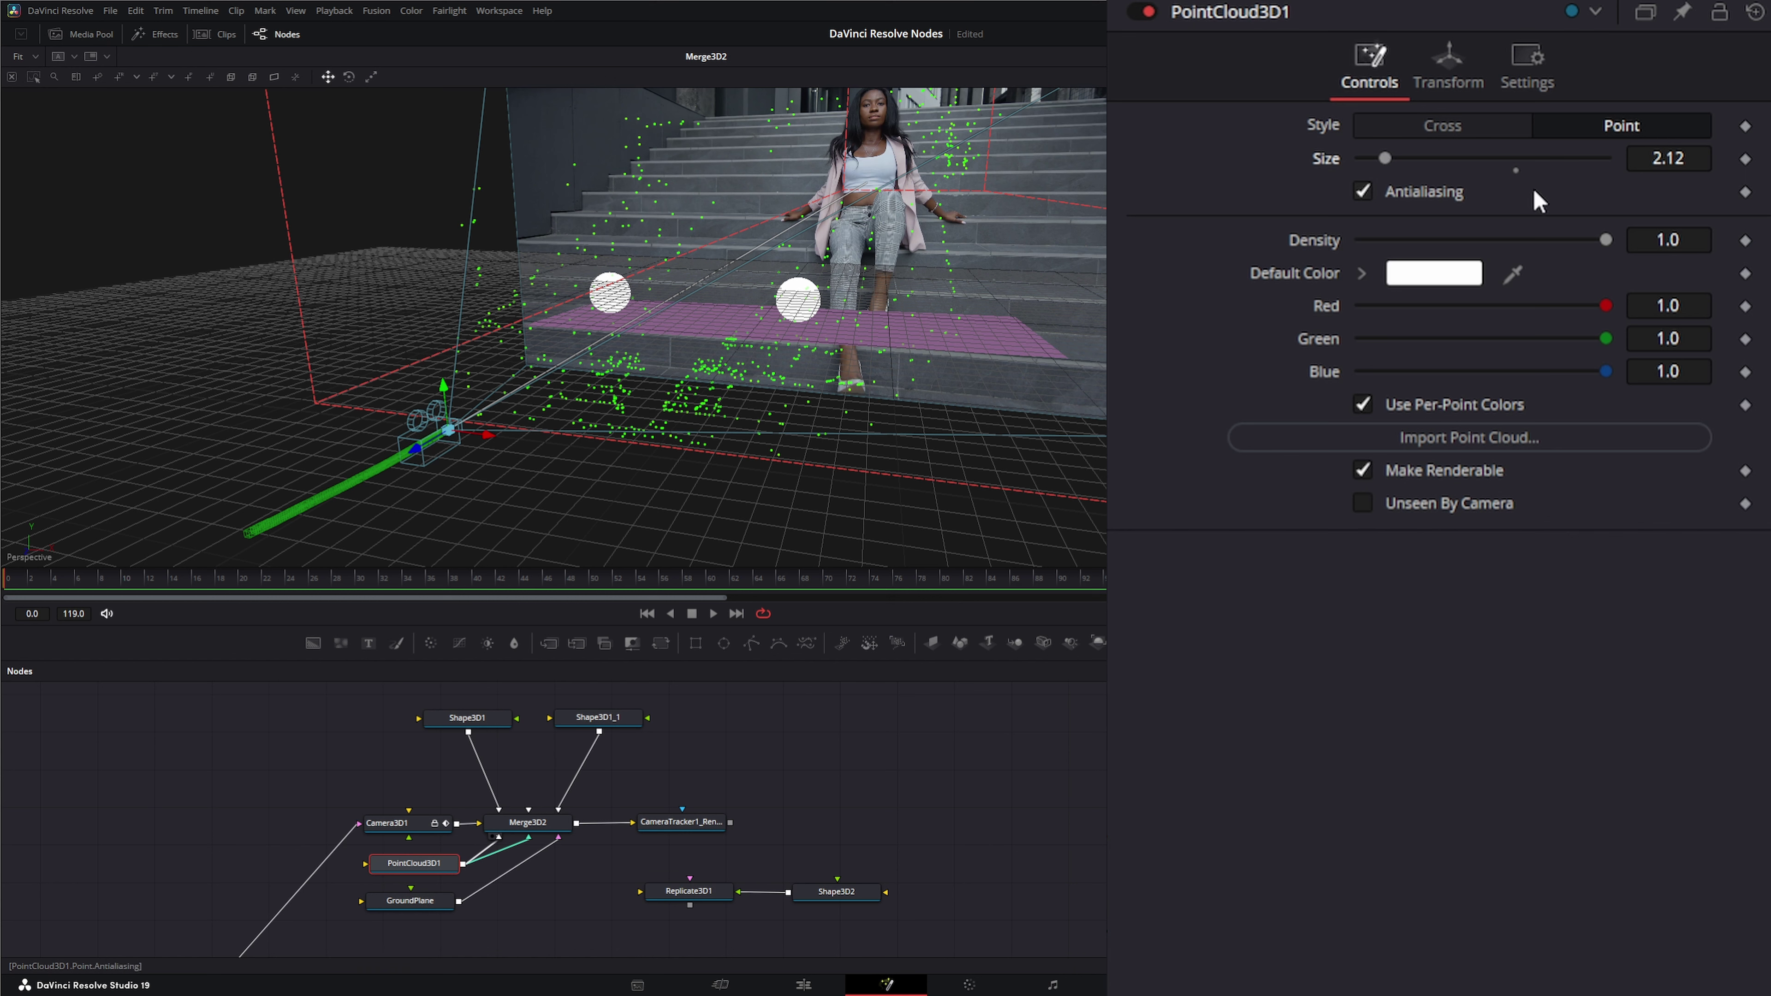
left_click(1673, 158)
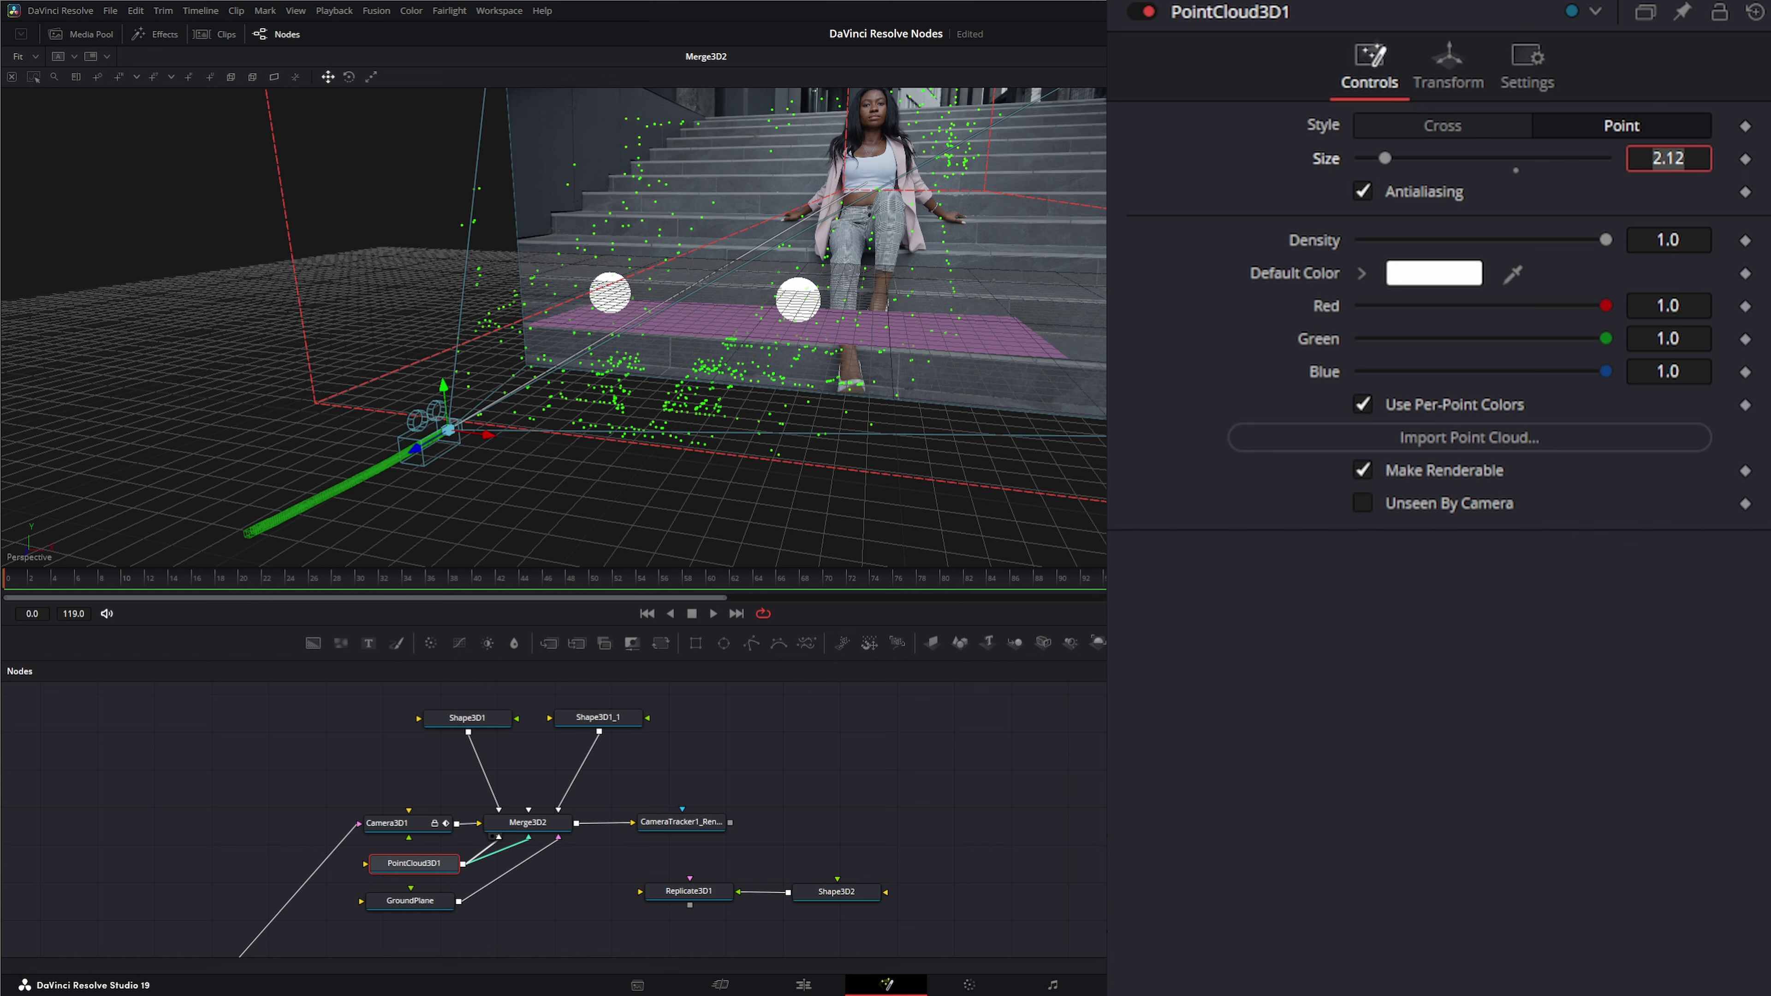
type("2")
key("Tab")
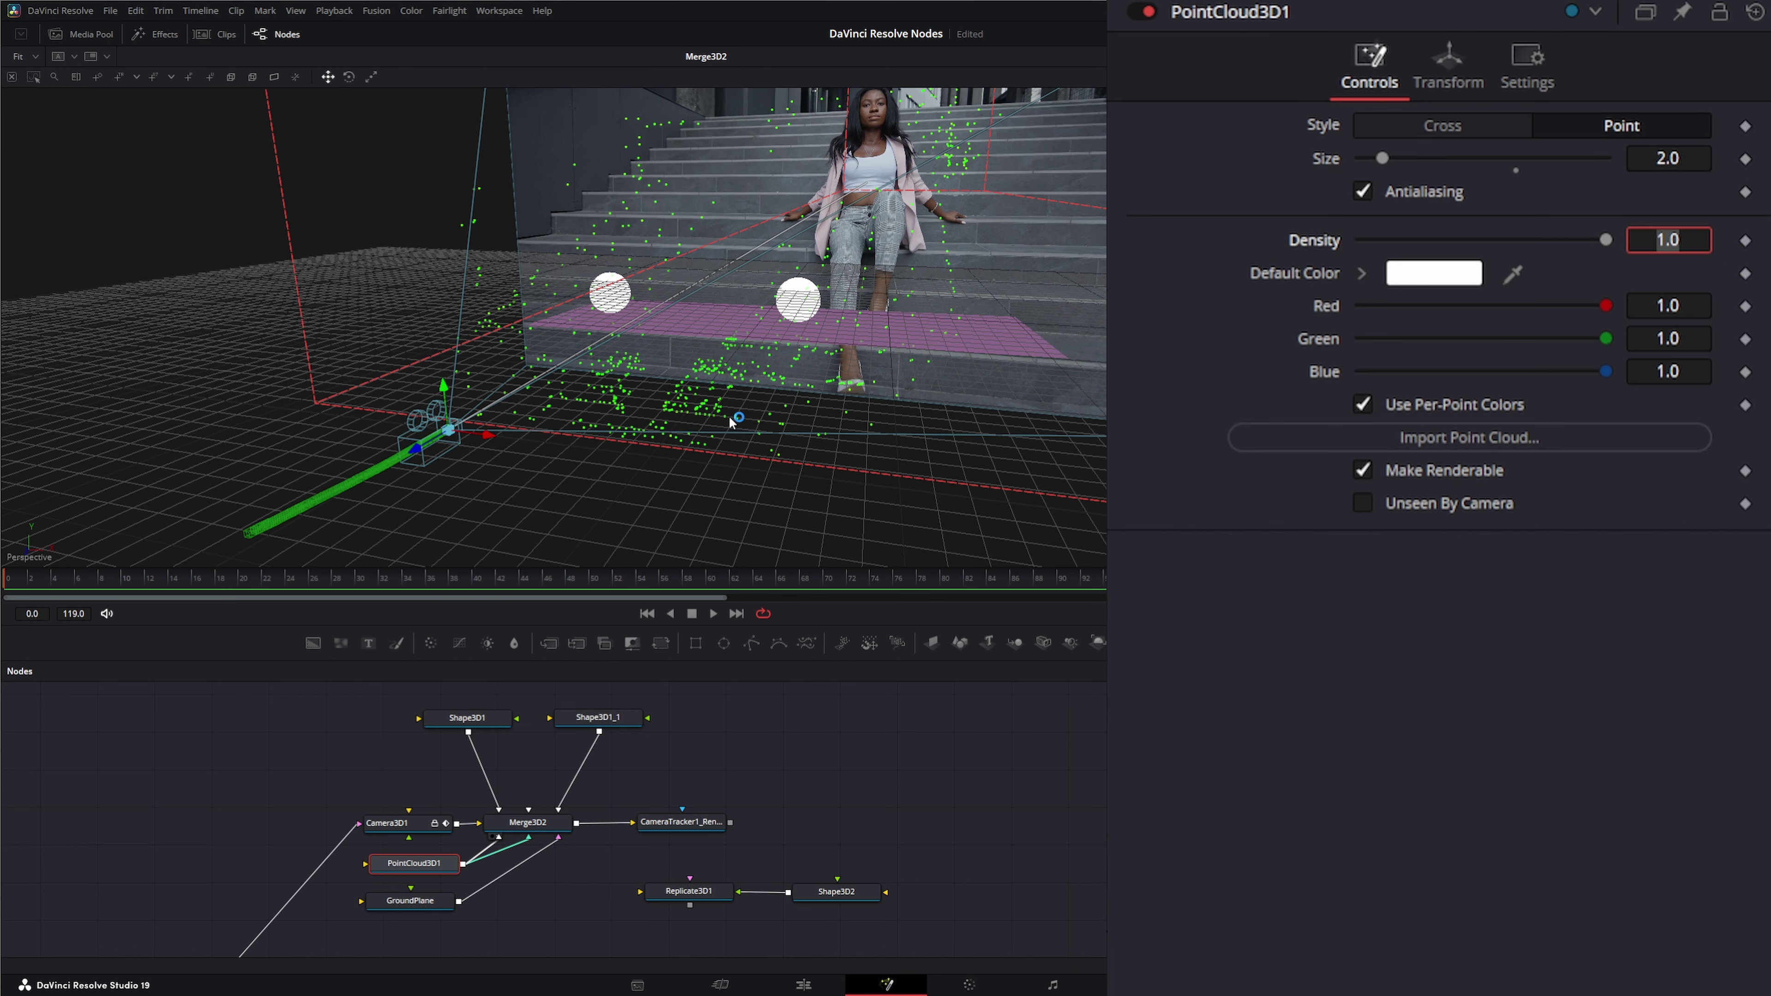
Step: Set the new Shape 3D node's shape to Sphere
left_click_drag(730, 419, 693, 406)
left_click(847, 892)
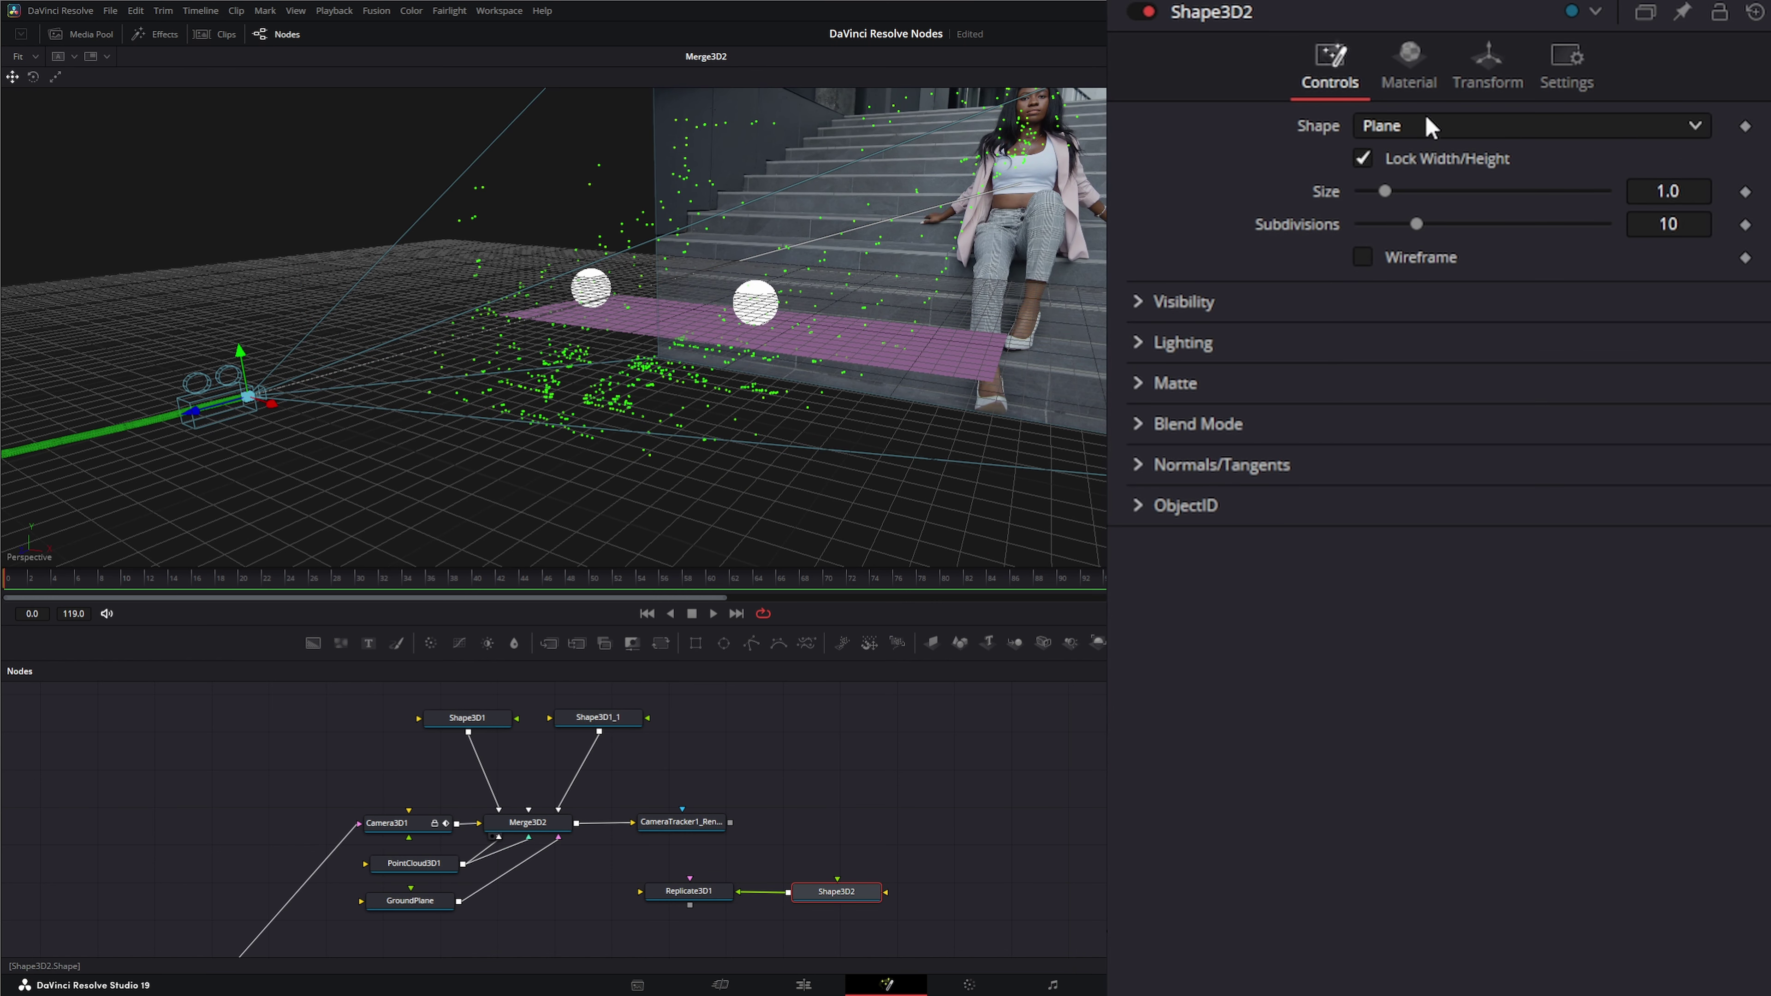
left_click(1411, 126)
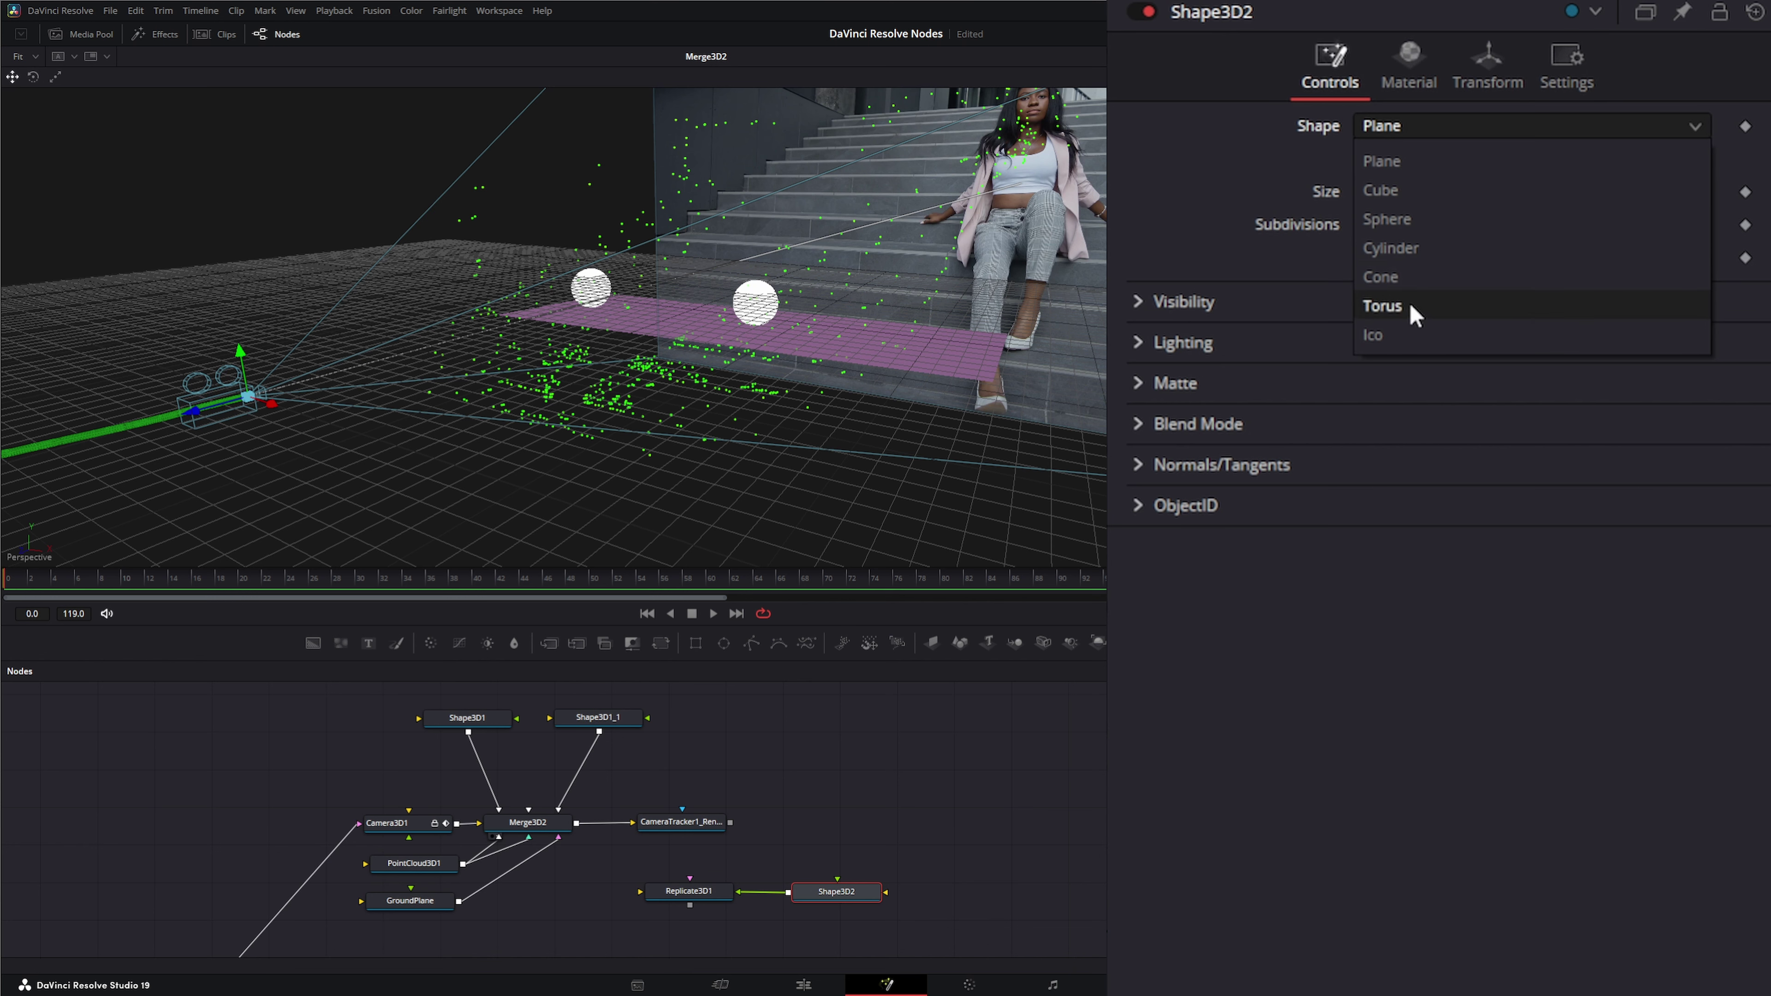
left_click(1442, 220)
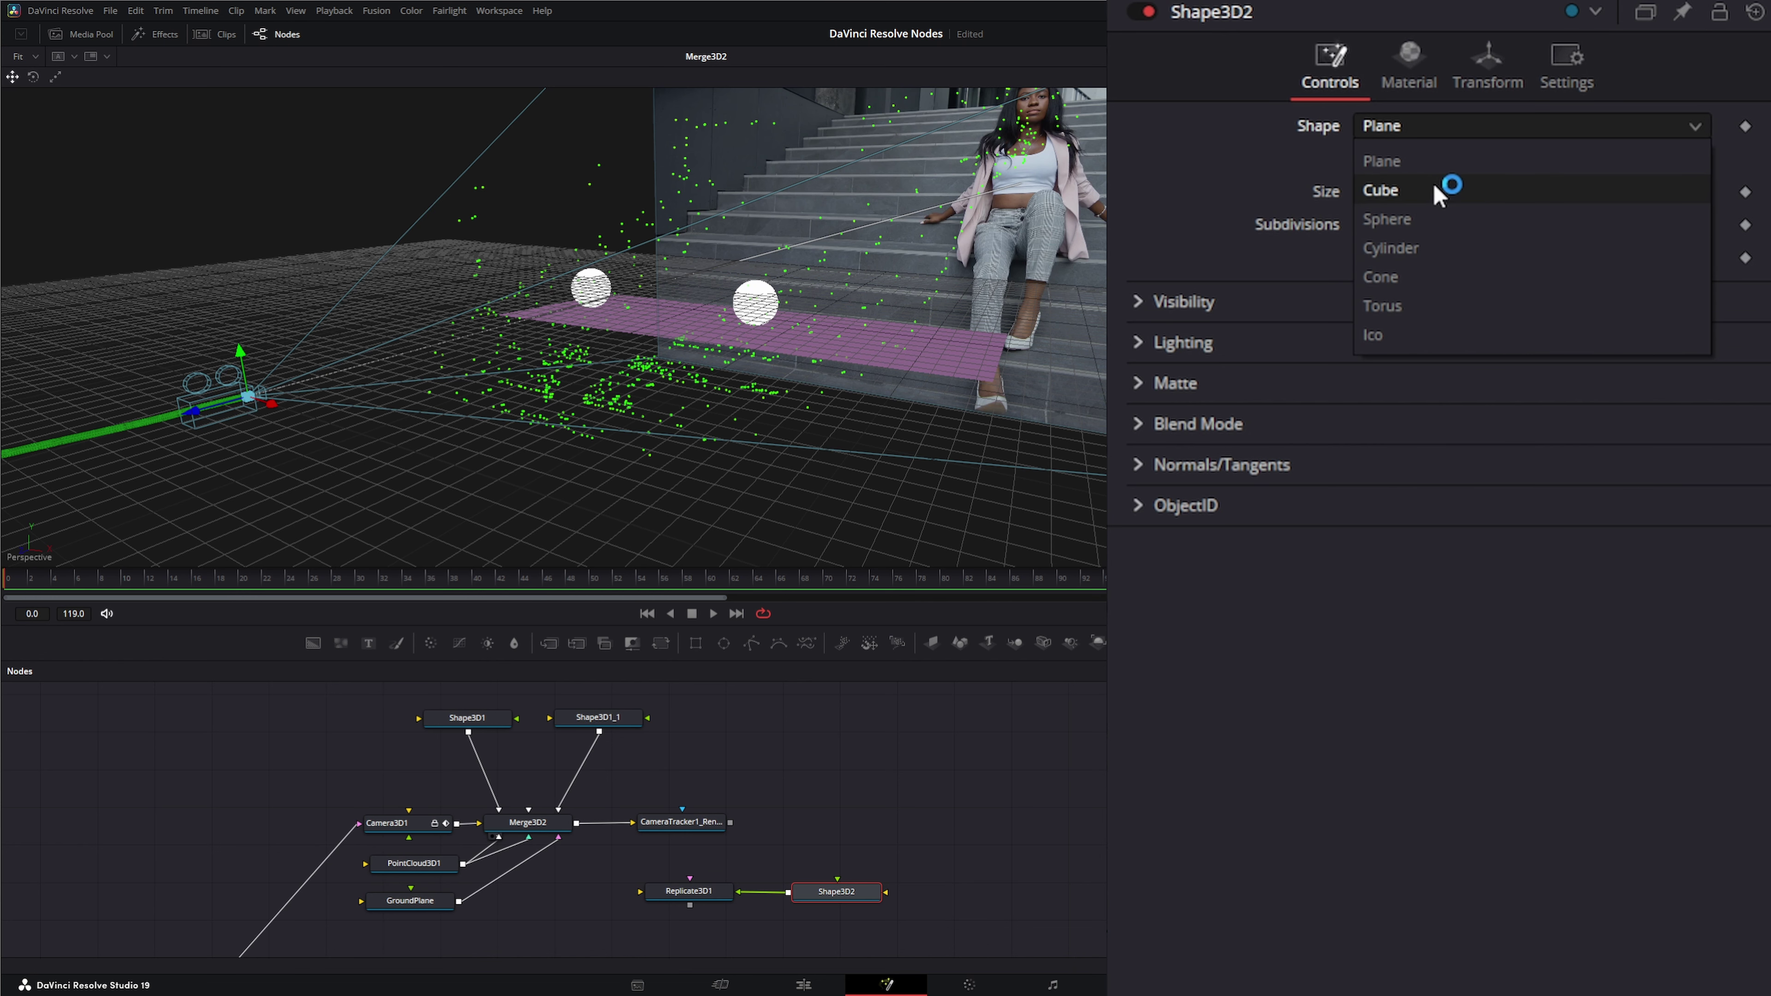
left_click(1400, 213)
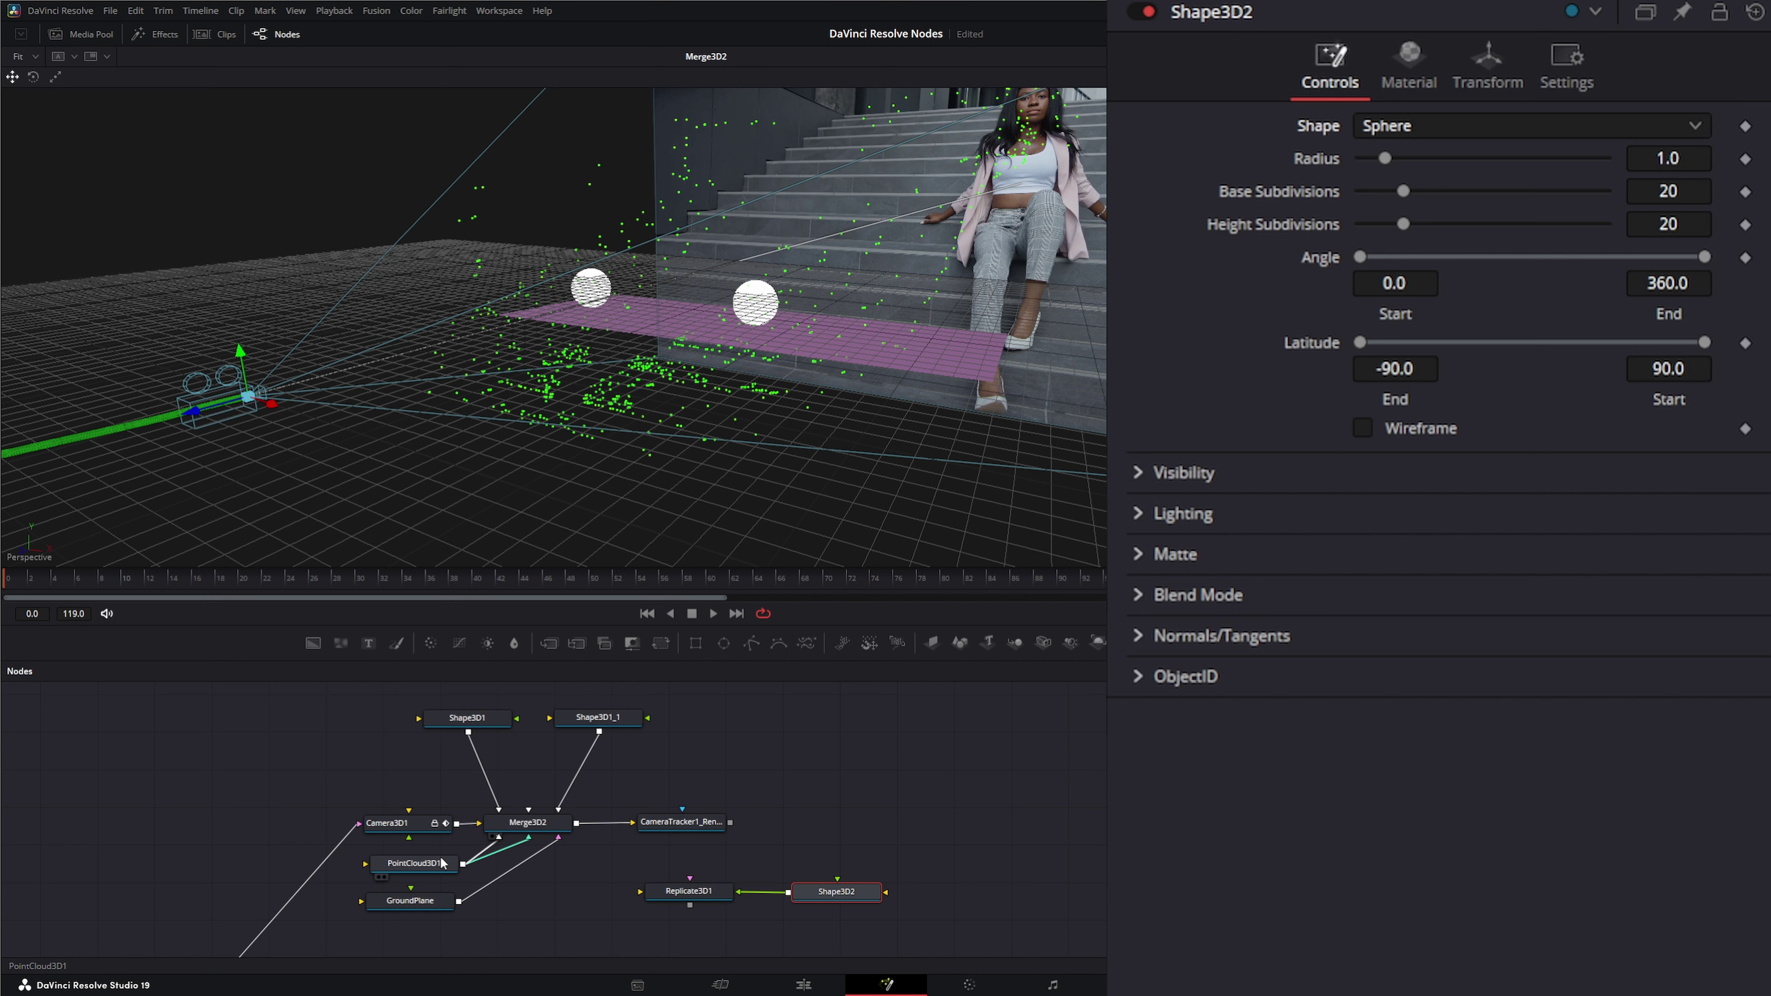
Step: Connect PointCloud3D1's output to Replicate3D1's destination input and Replicate3D1's output to Merge3D2
left_click_drag(463, 865, 642, 898)
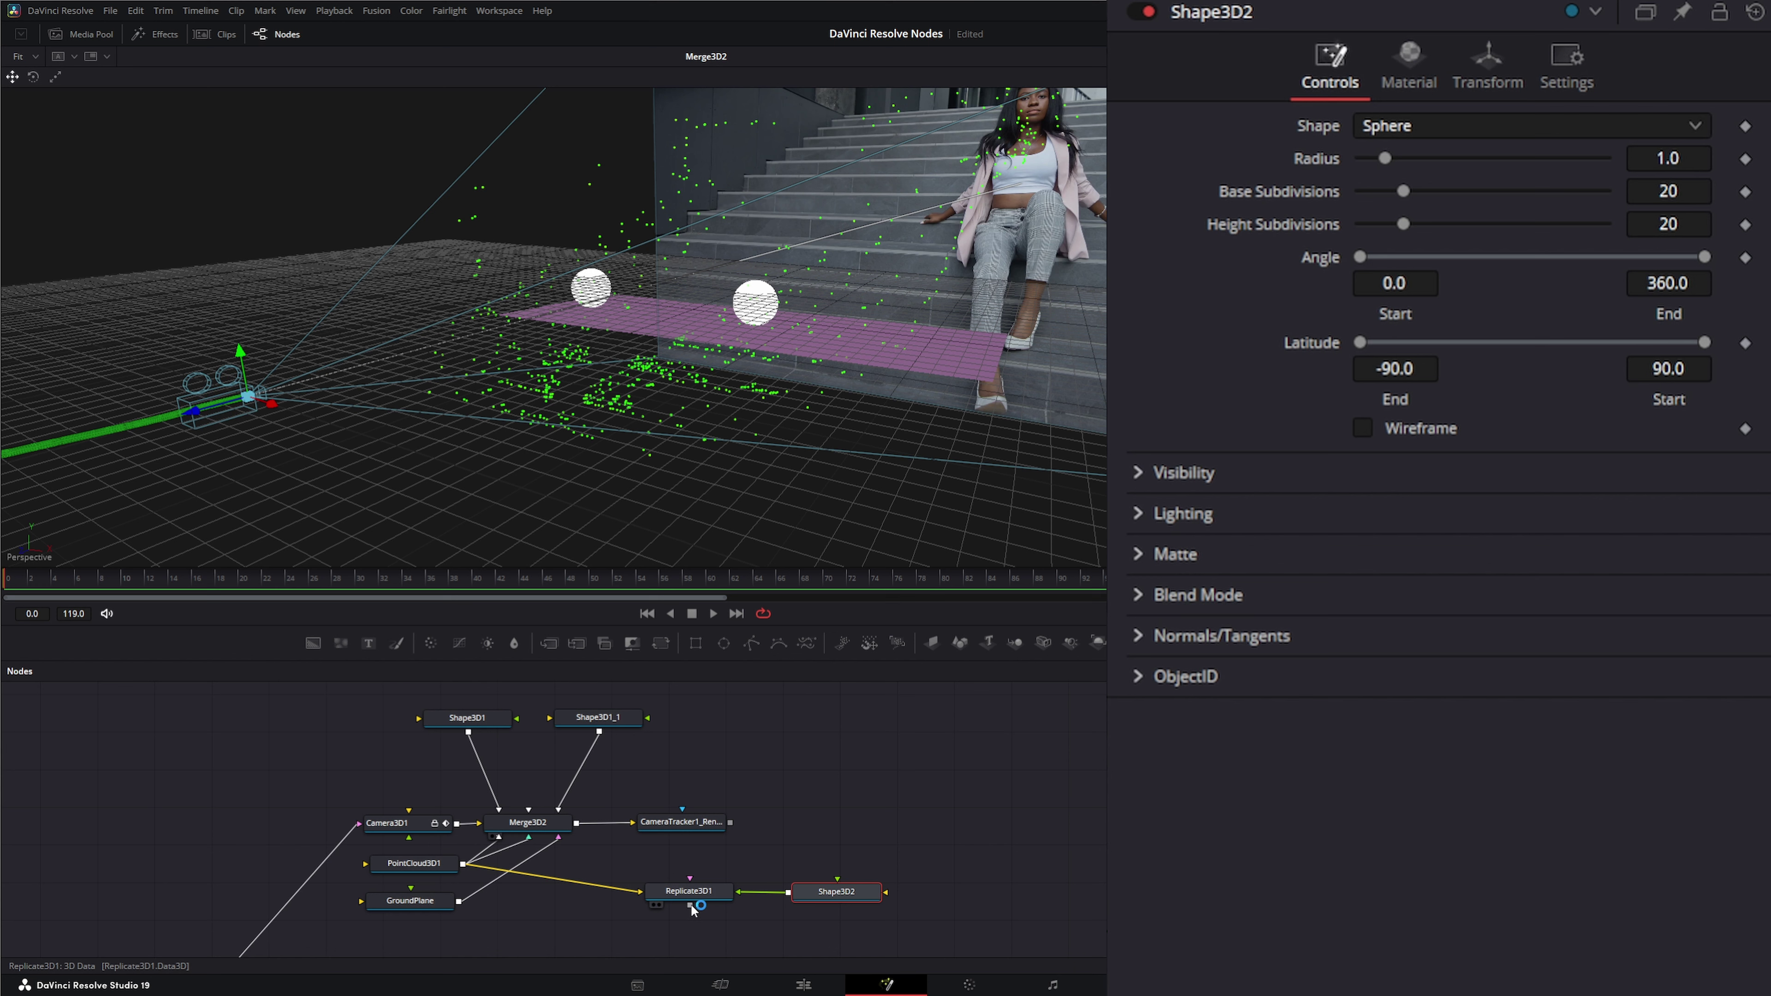
left_click_drag(690, 905, 526, 823)
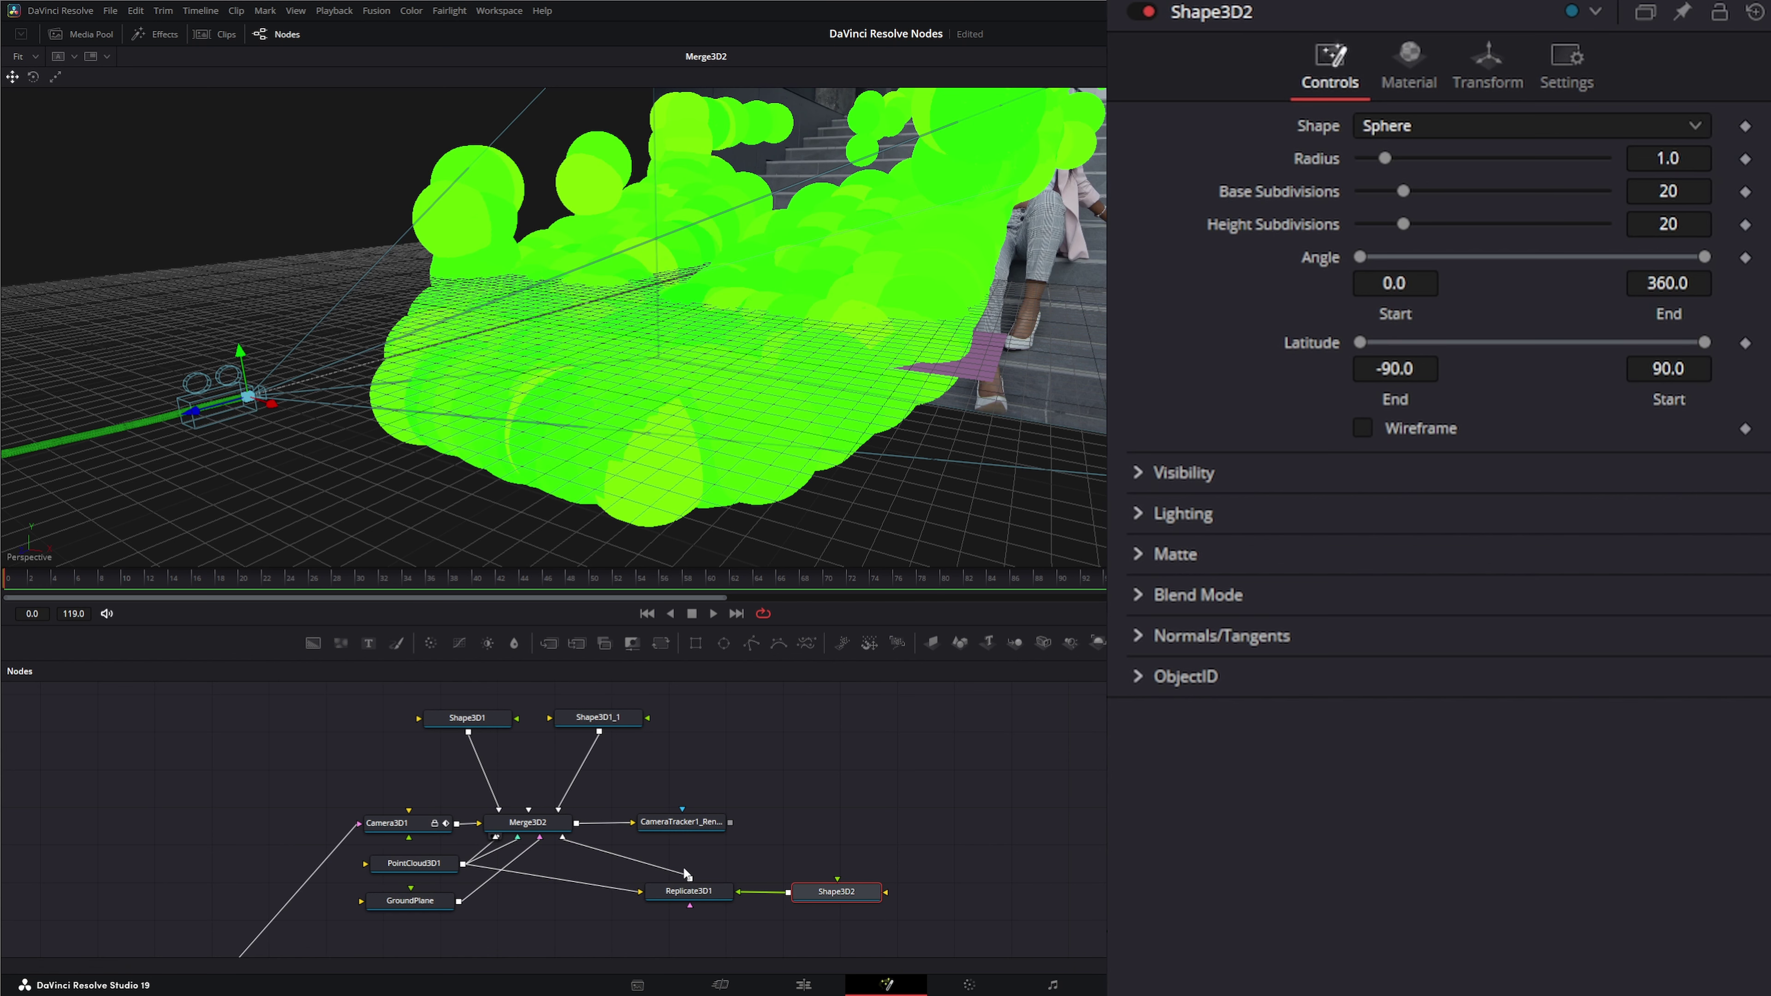
left_click(700, 895)
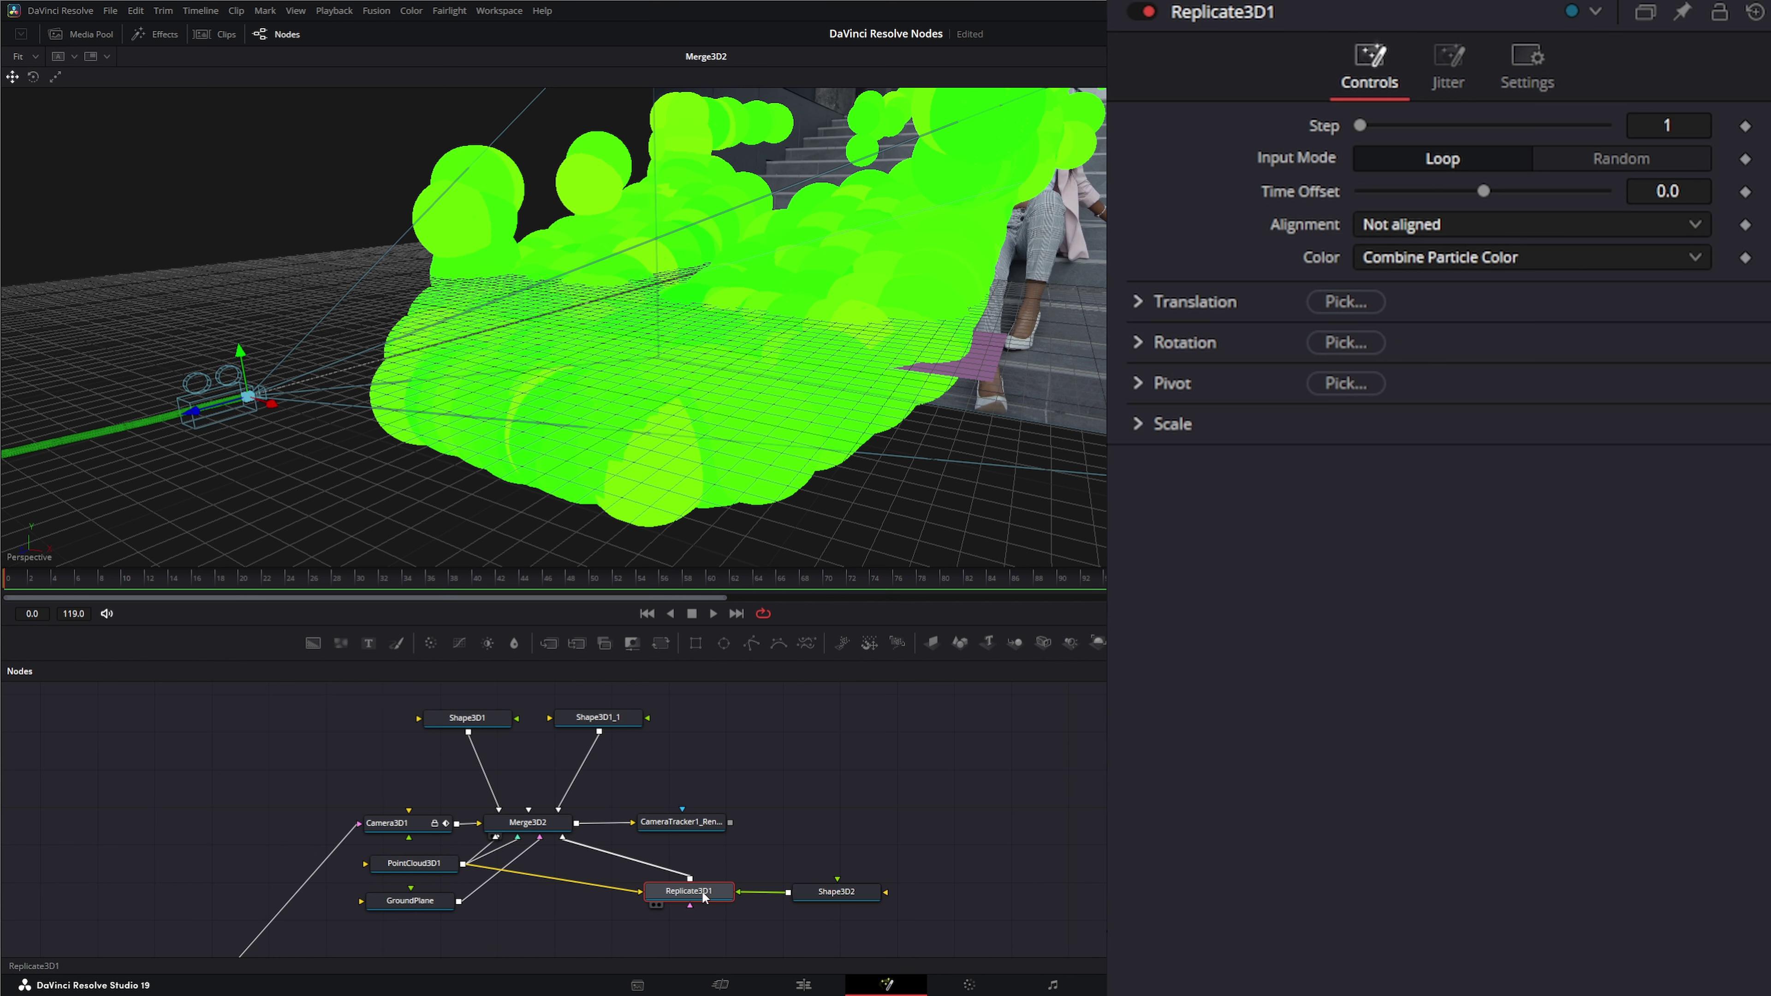
Step: Set the replicated sphere's radius to 0.05
left_click(843, 901)
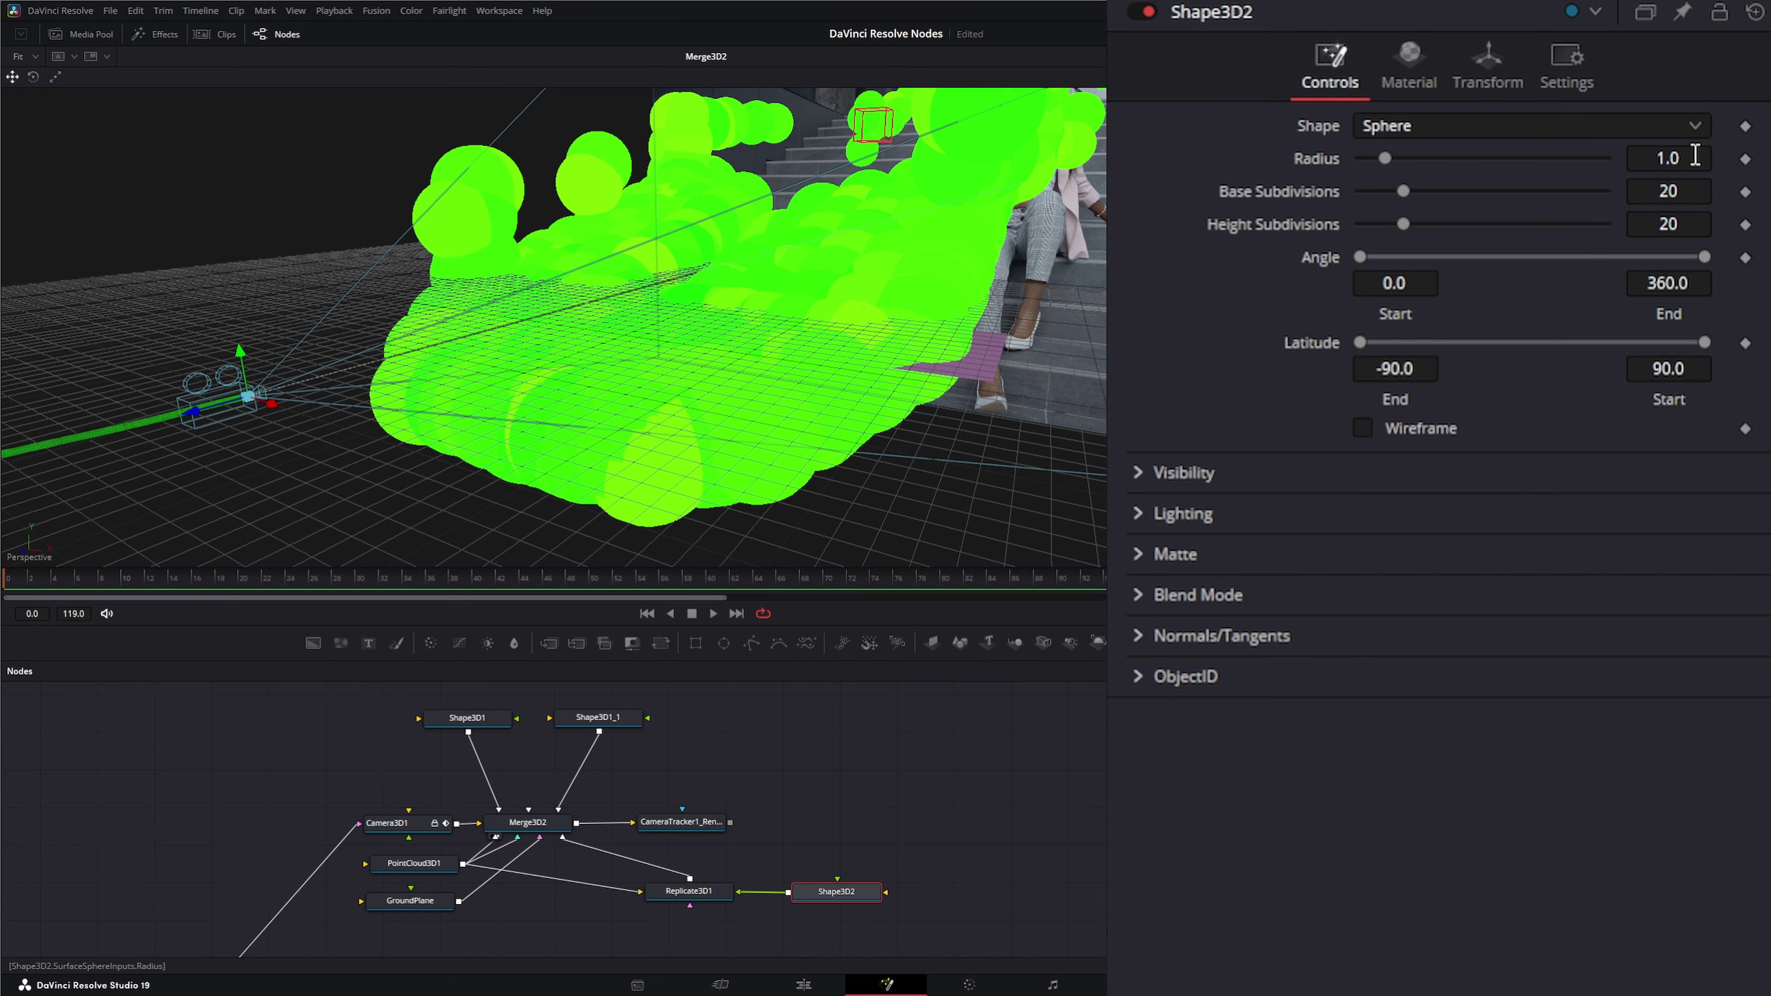
left_click_drag(1695, 156, 1628, 156)
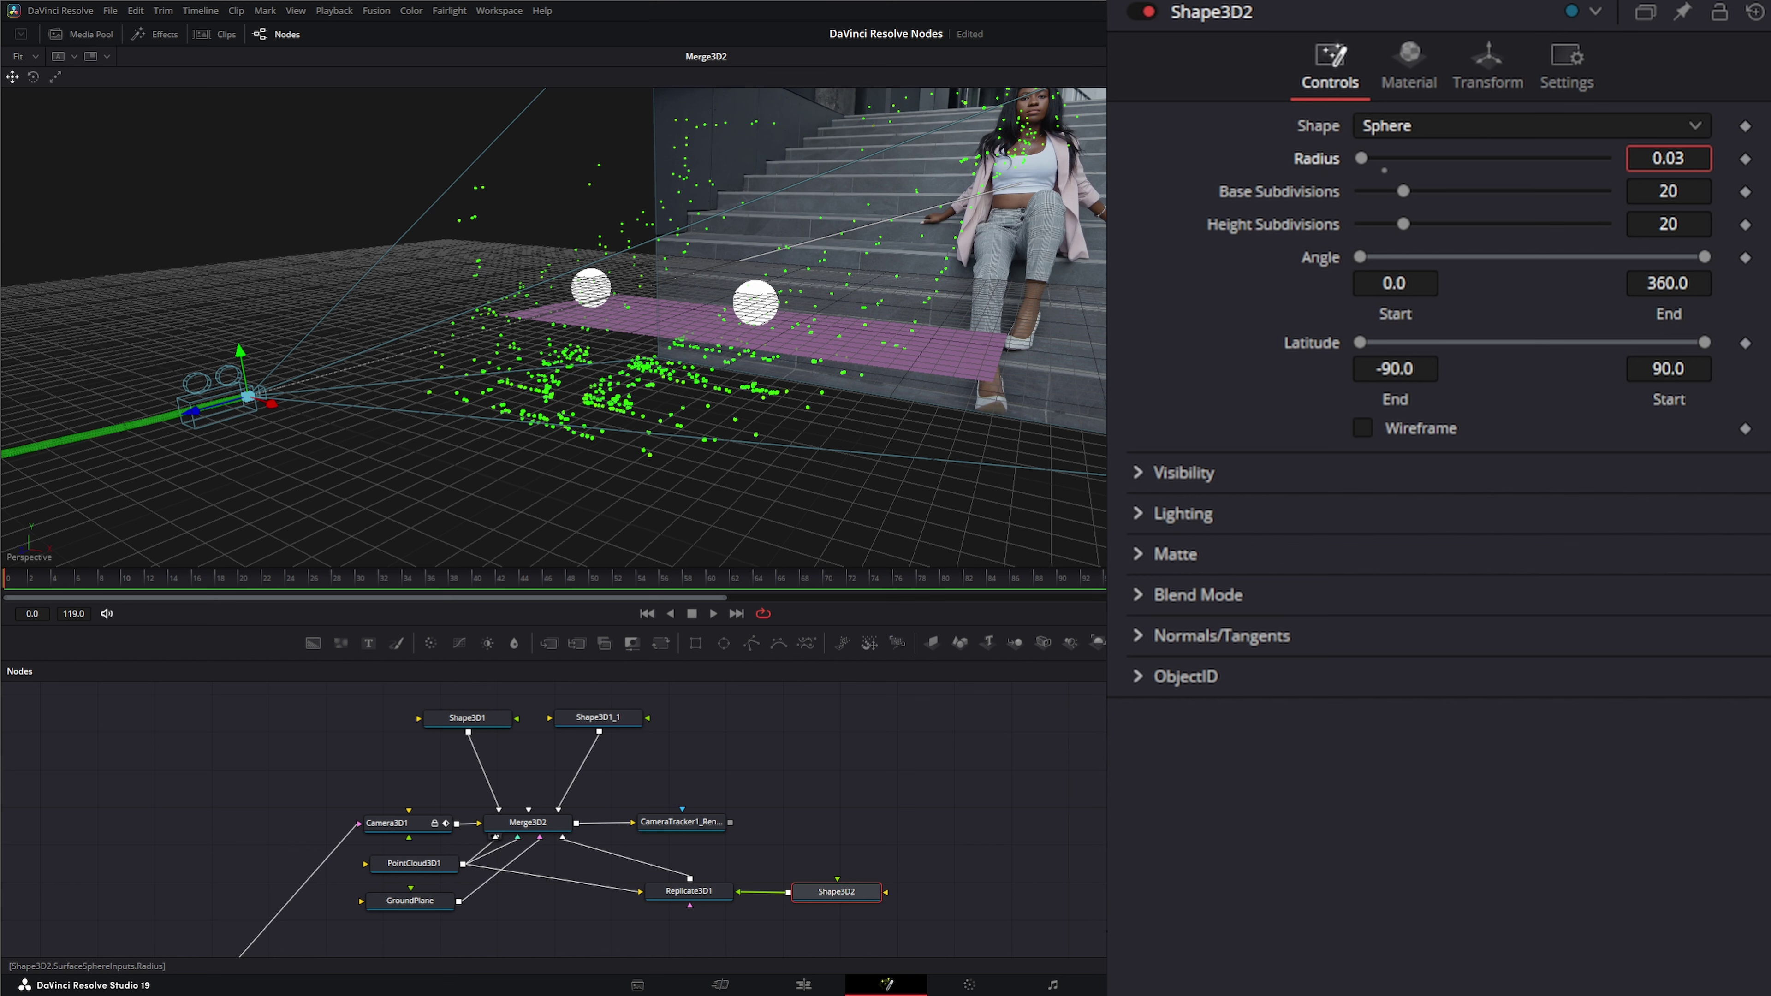
left_click_drag(1564, 163, 1569, 163)
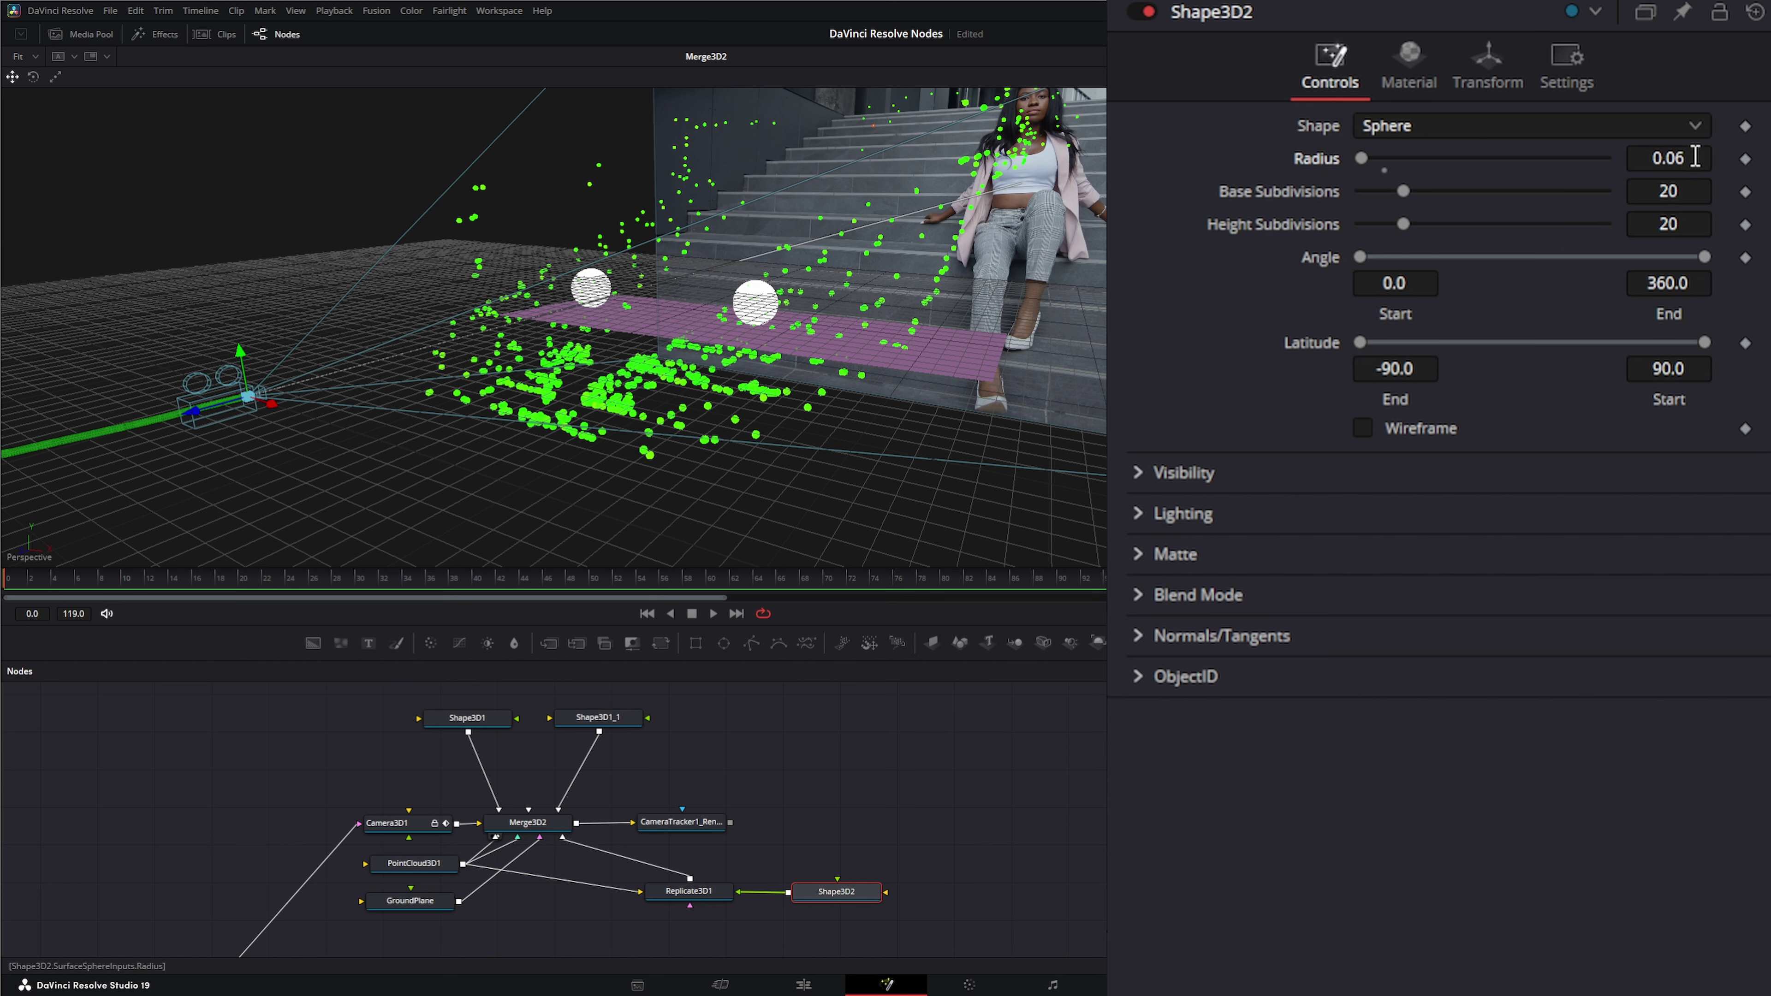
double_click(1702, 148)
type(".0")
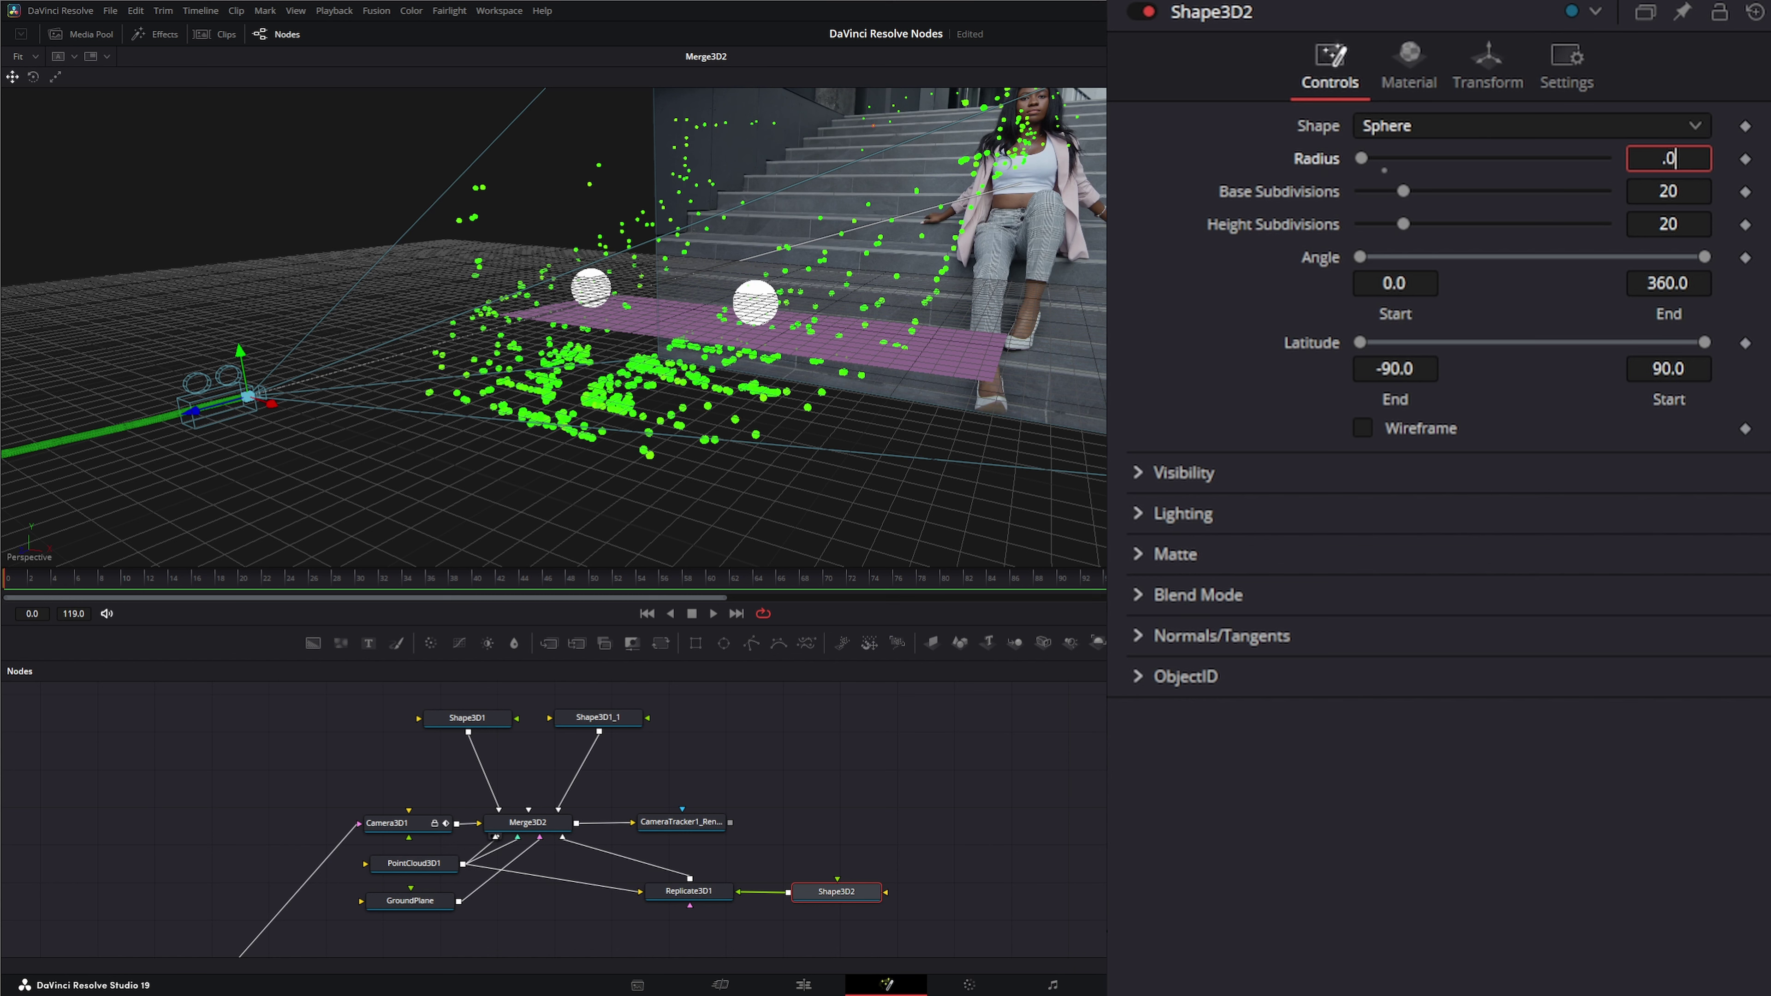
type("5")
key("Tab")
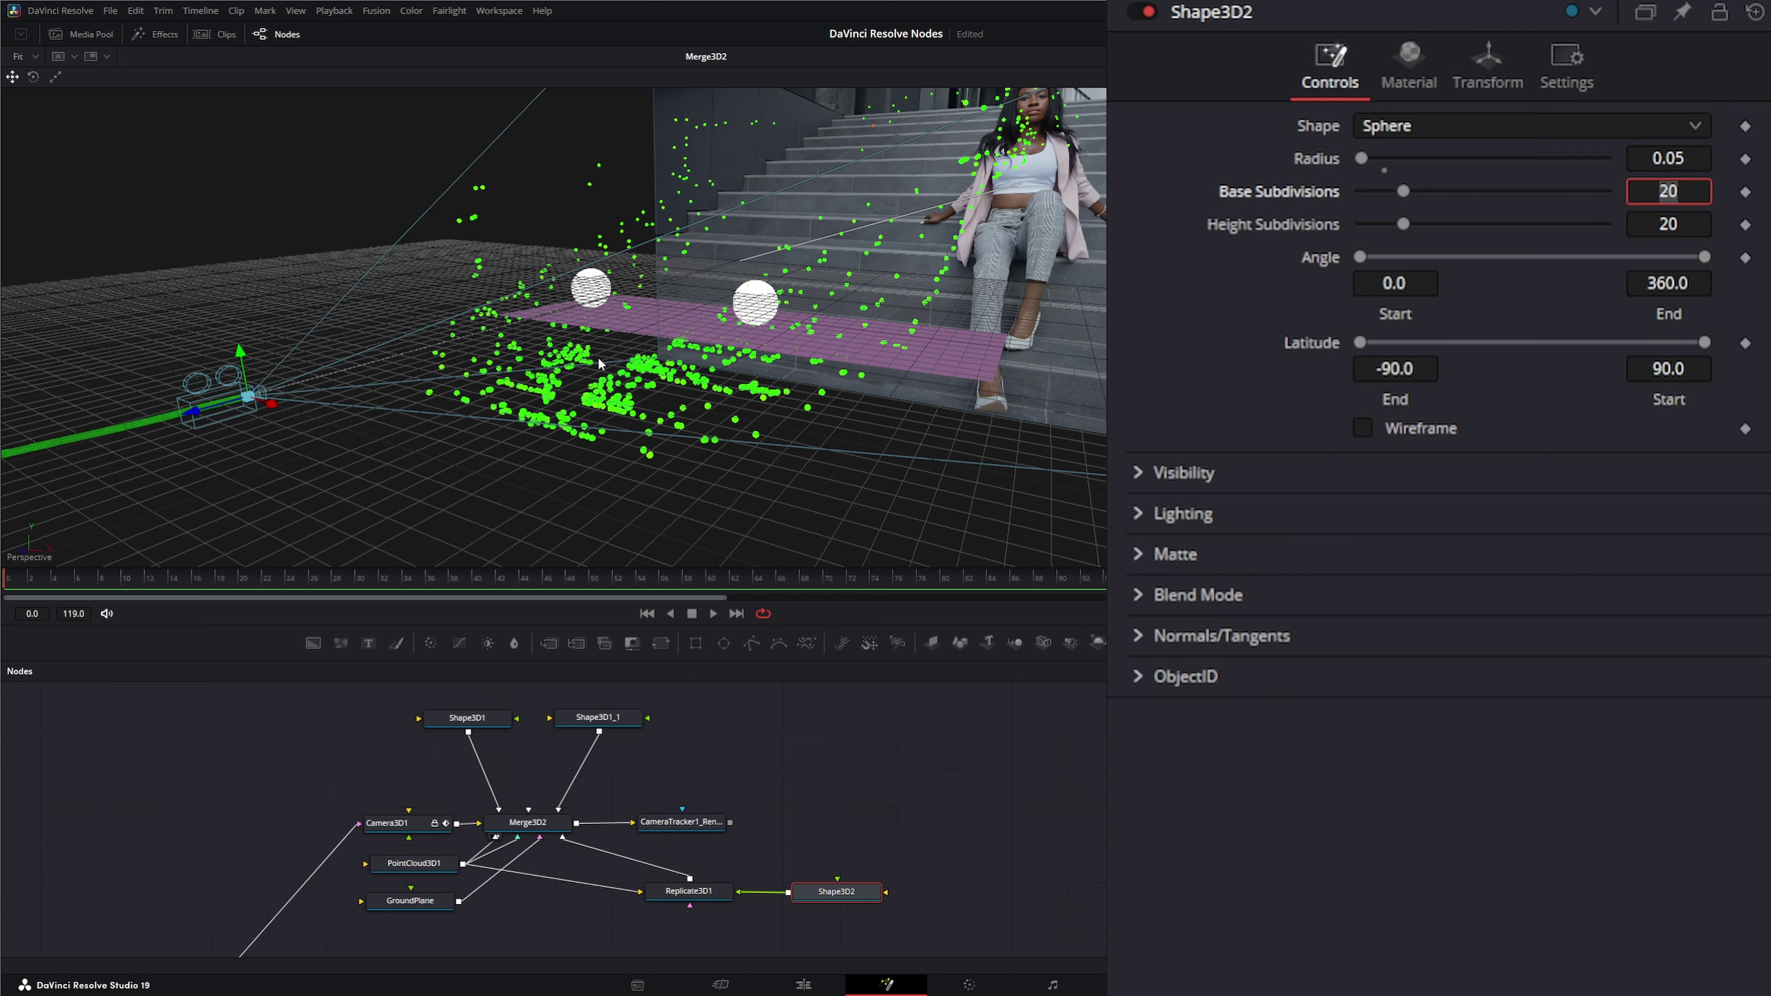
Step: Add an FBX Exporter node to the empty area of the node graph
left_click_drag(710, 380, 958, 371)
left_click_drag(830, 390, 805, 392)
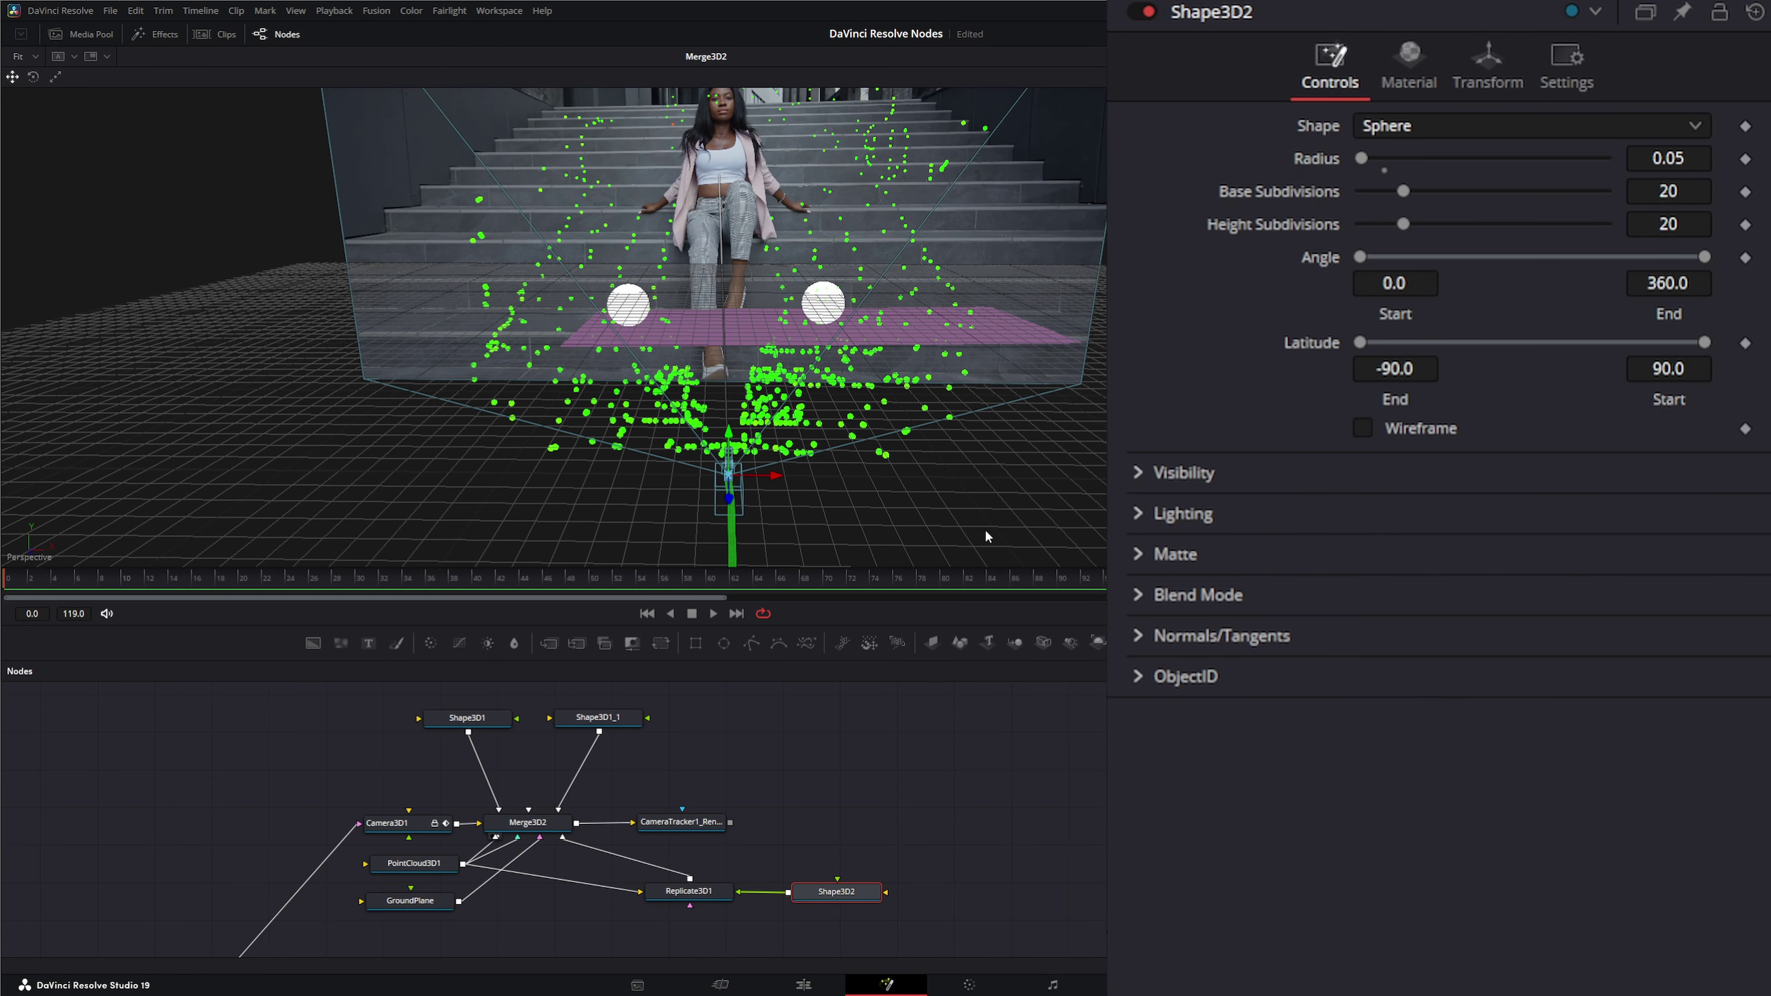
left_click(928, 795)
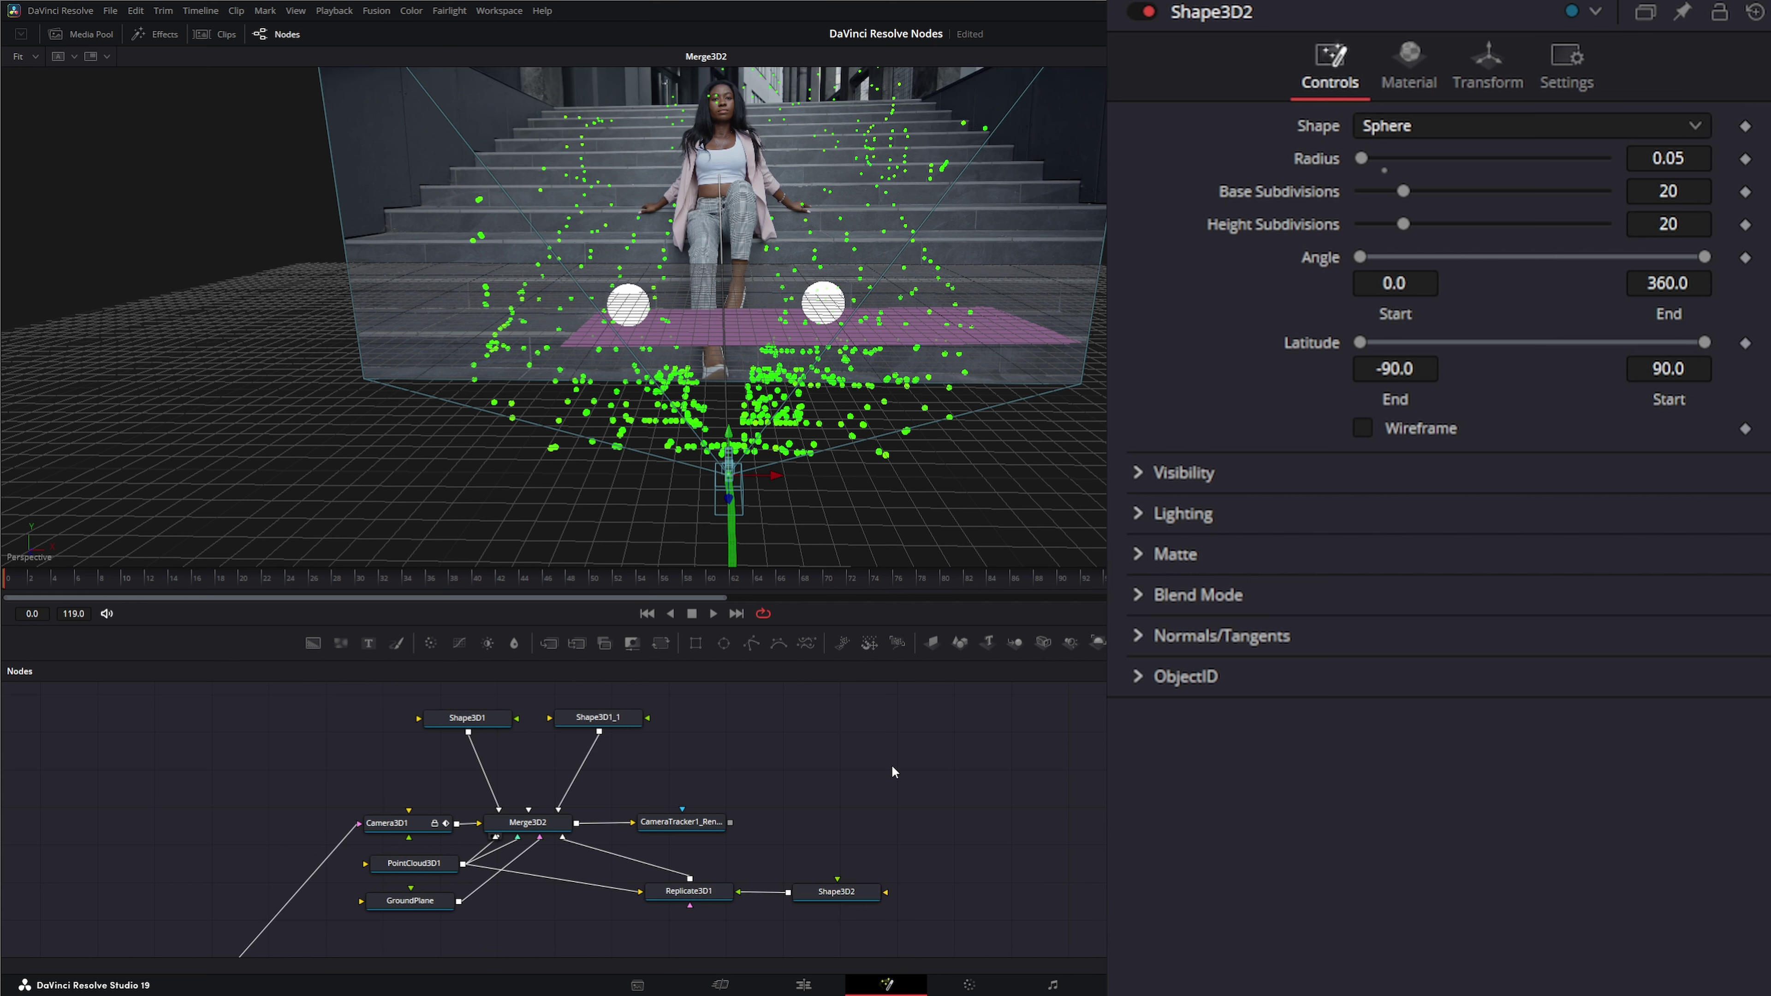
key("shift+space")
type("f")
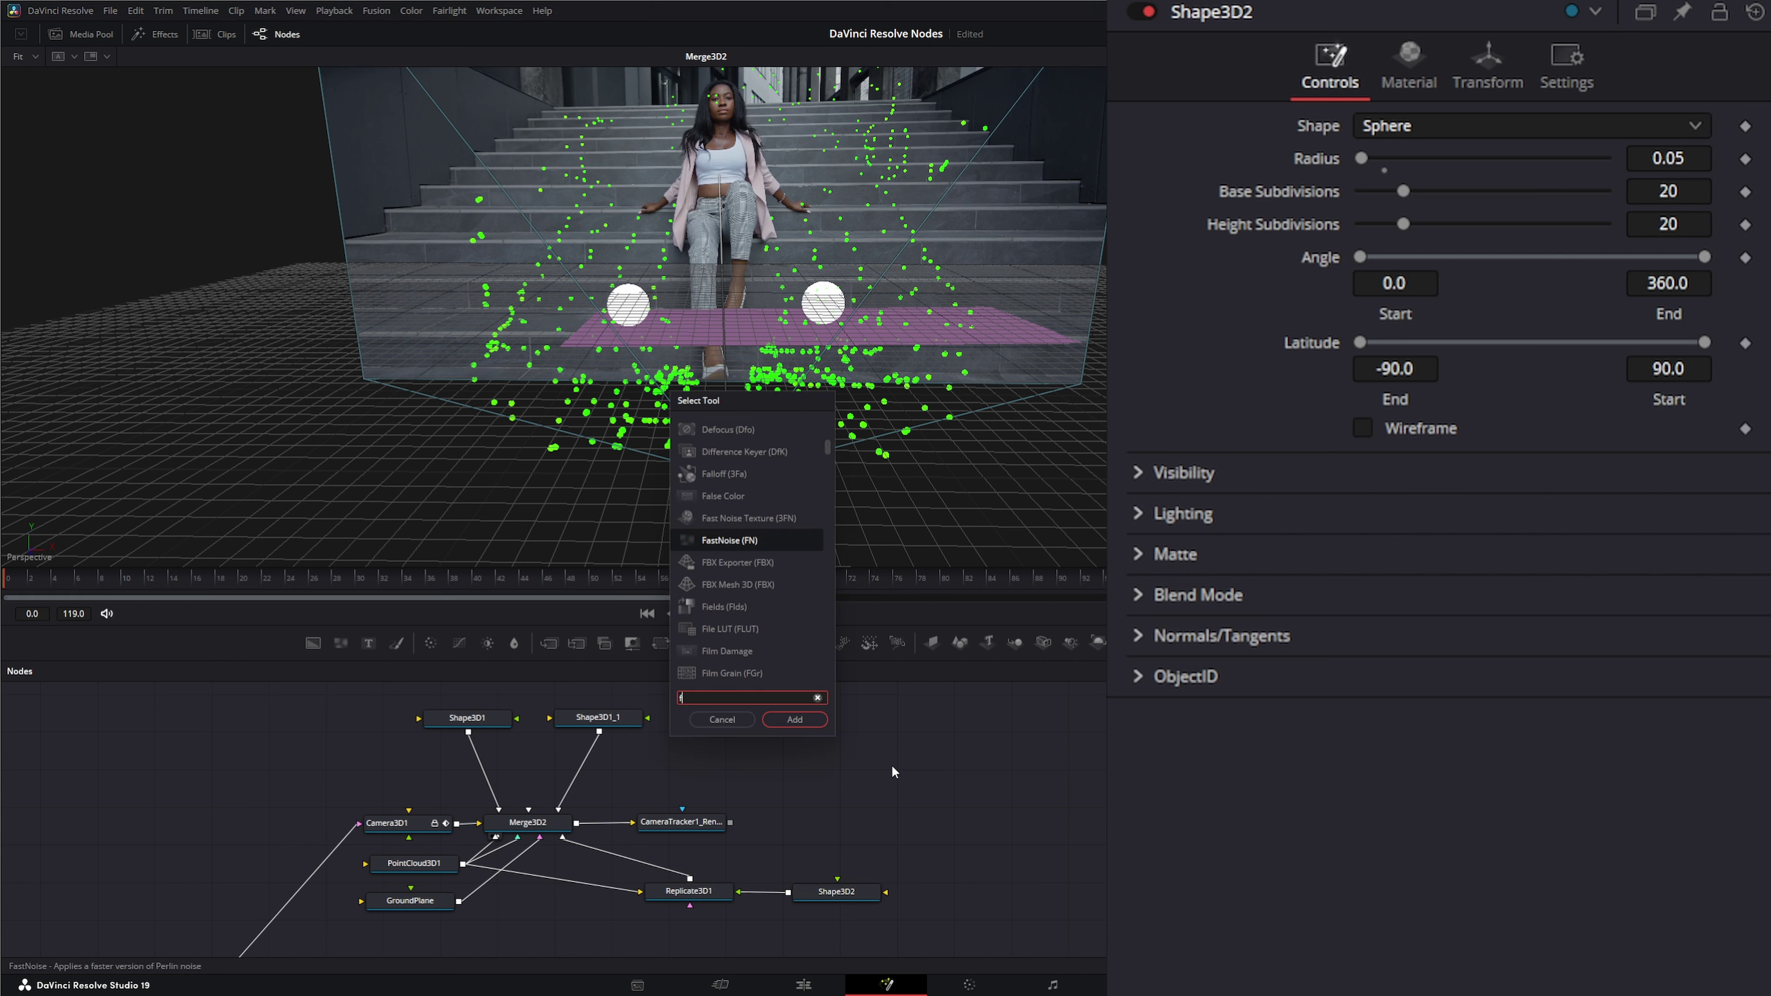
type("bx")
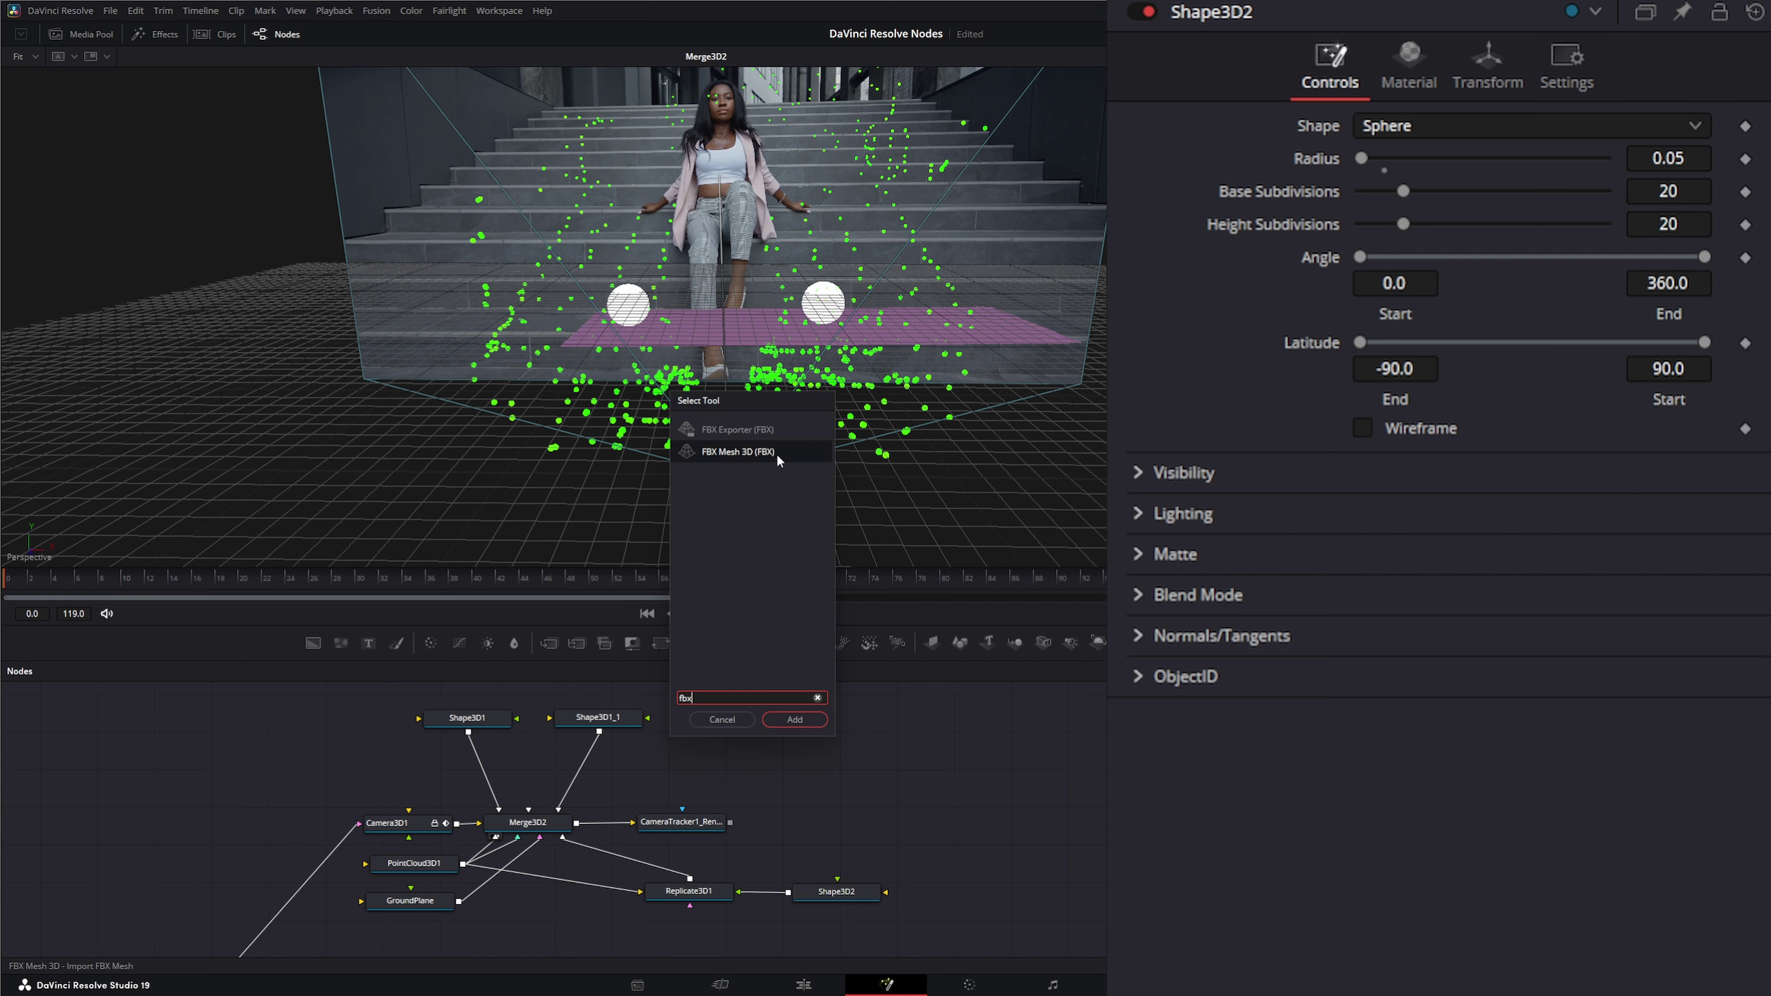
left_click(733, 428)
left_click(794, 719)
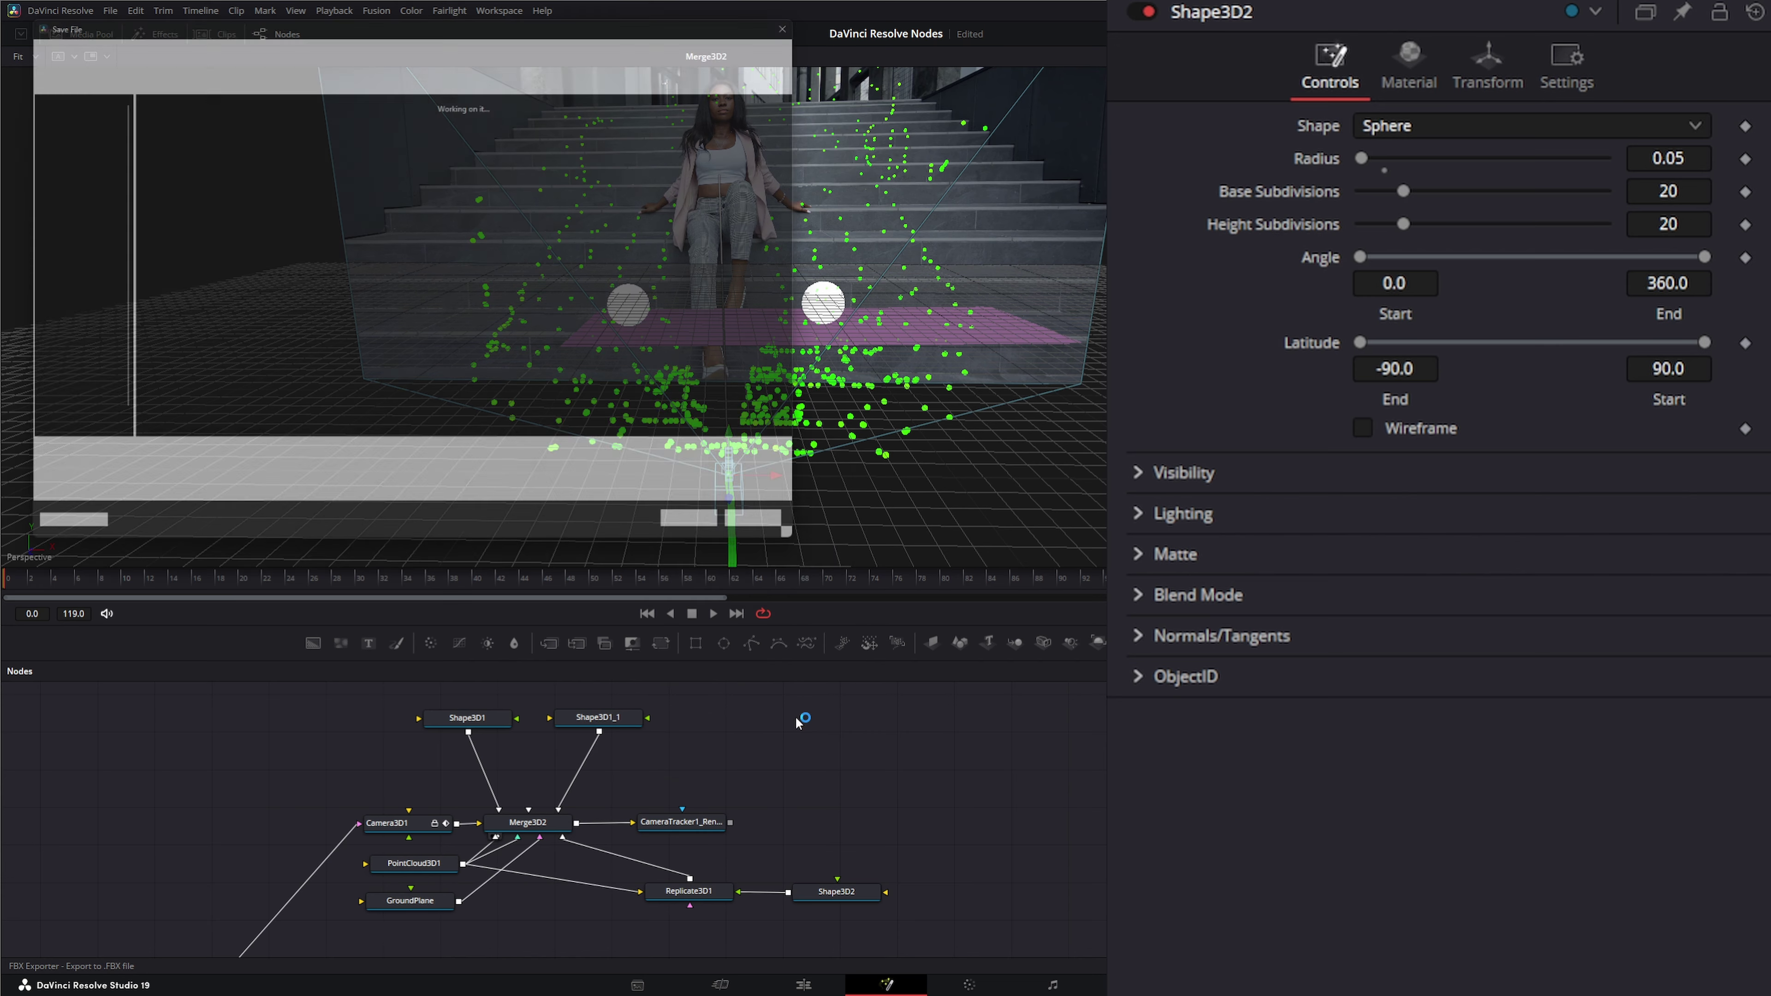
Step: Set the export file to the existing CT_DBD.3ds in the CT_Tutorial folder, agreeing to replace it
left_click(176, 134)
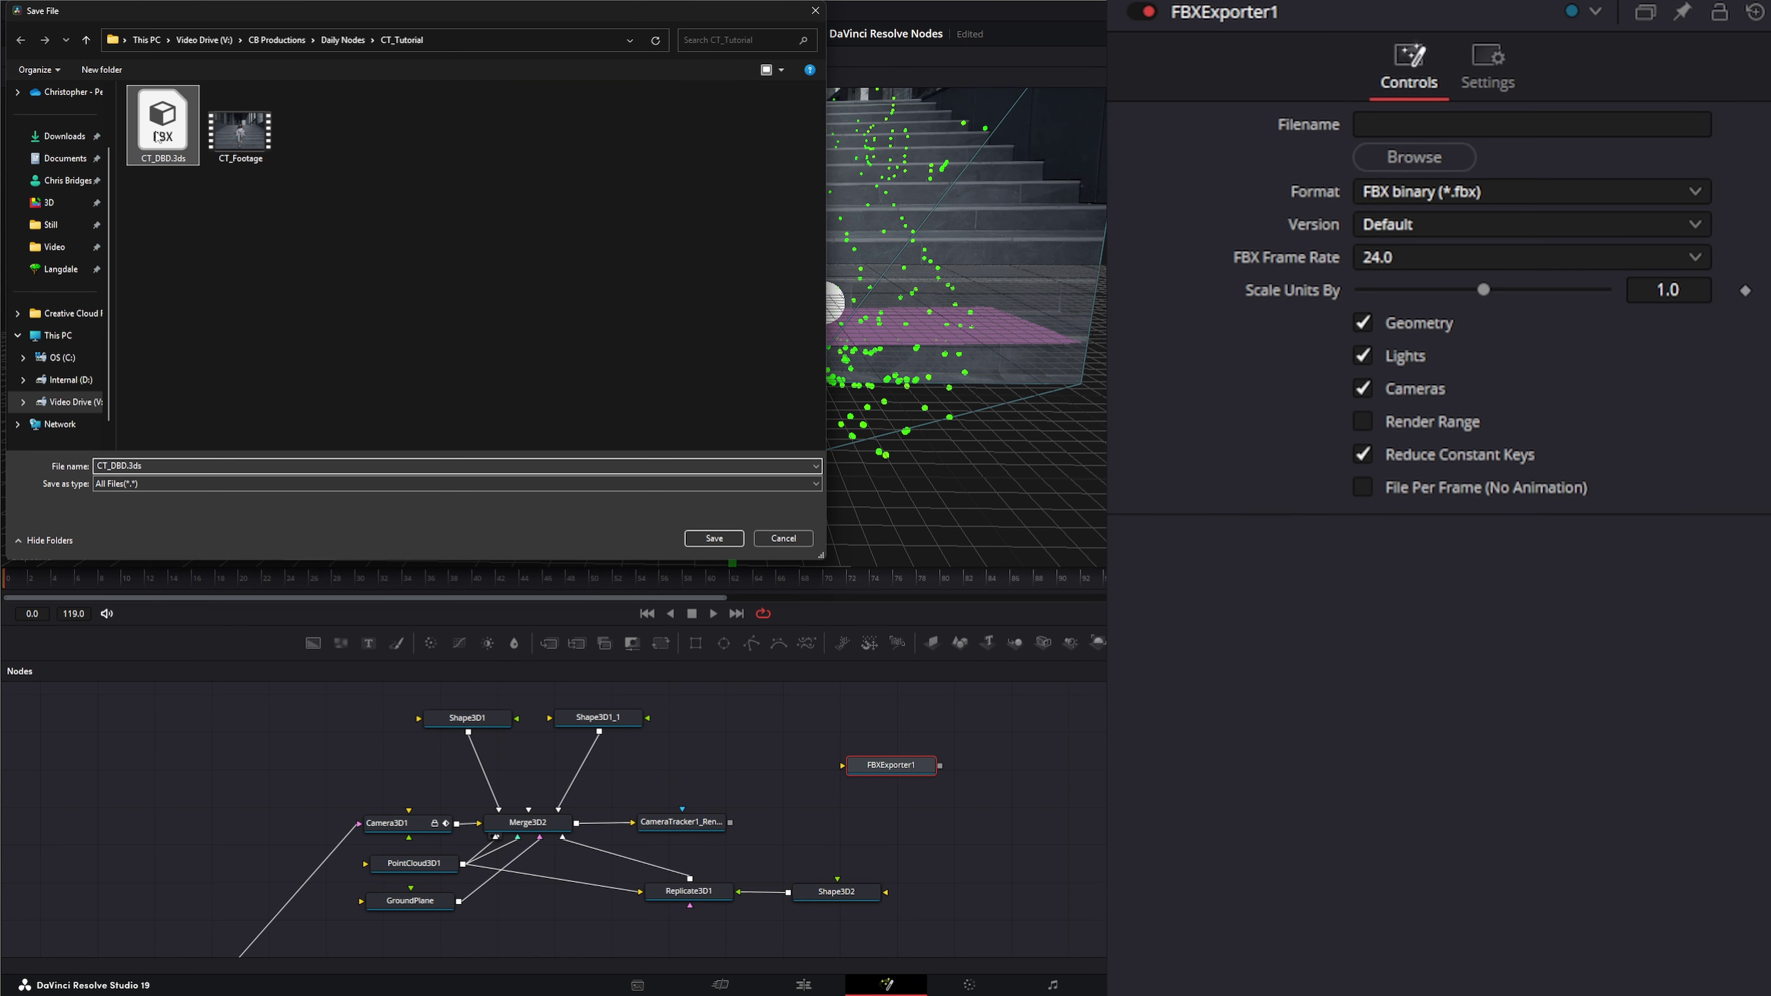
left_click(723, 537)
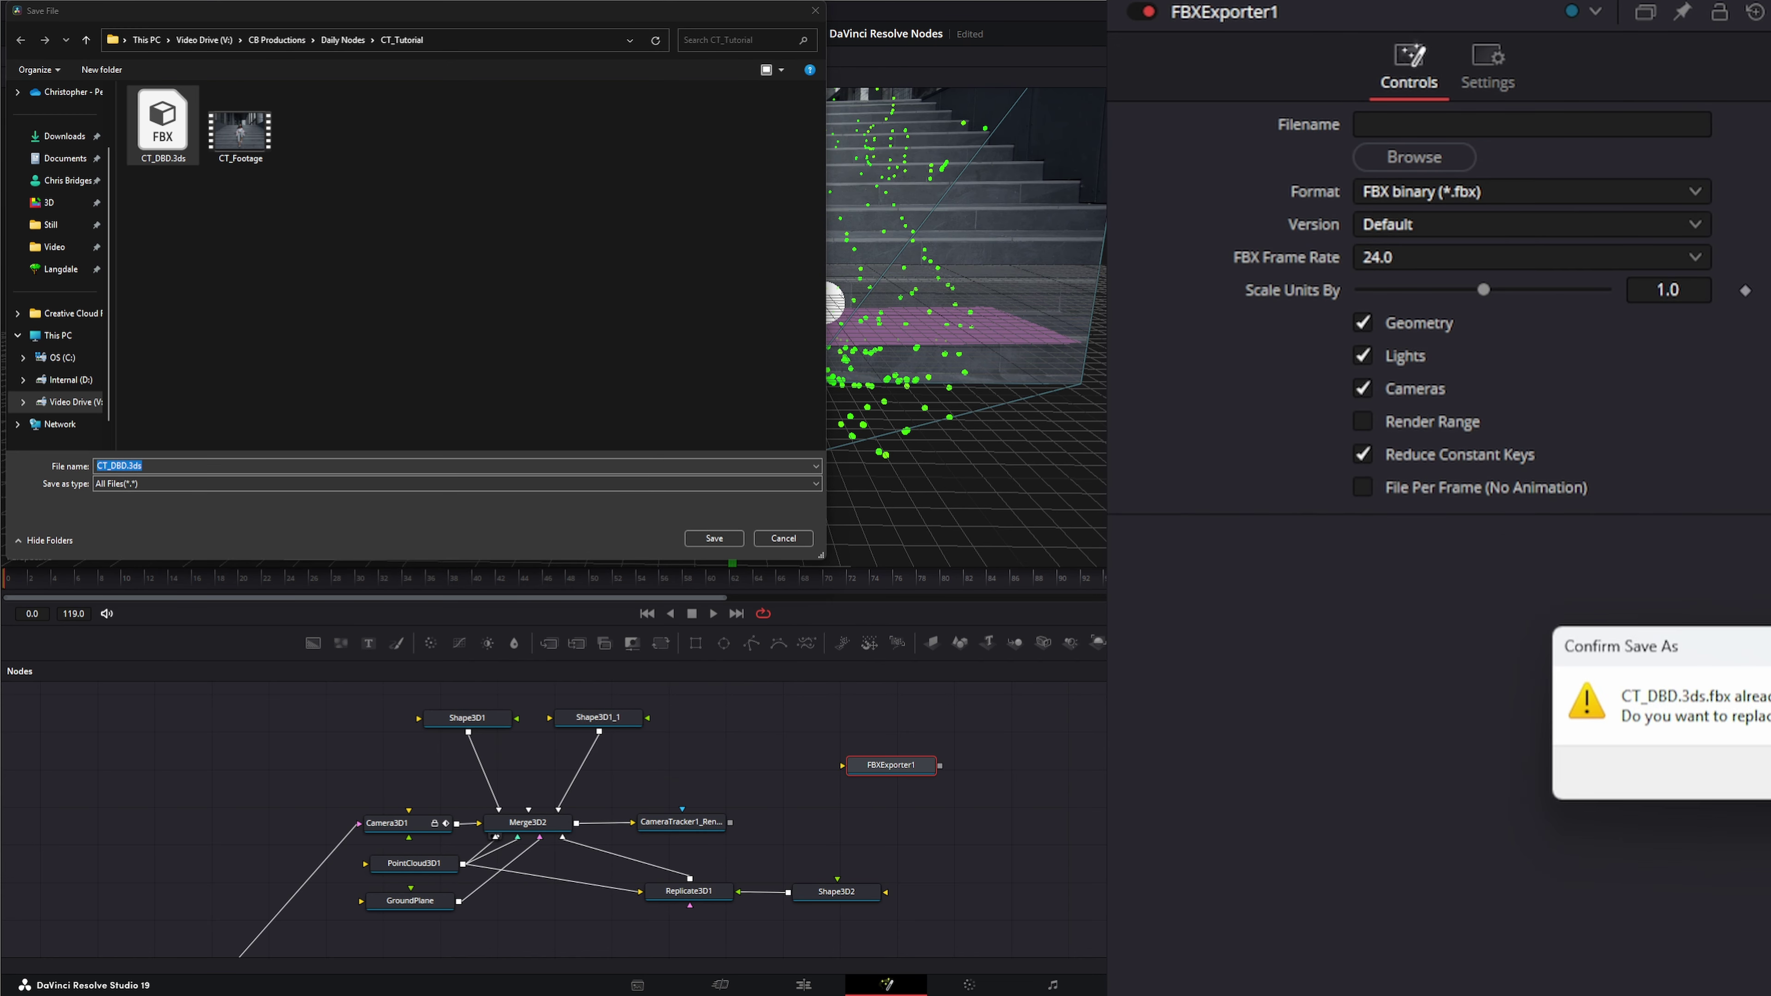
key("alt+y")
left_click_drag(902, 769, 871, 769)
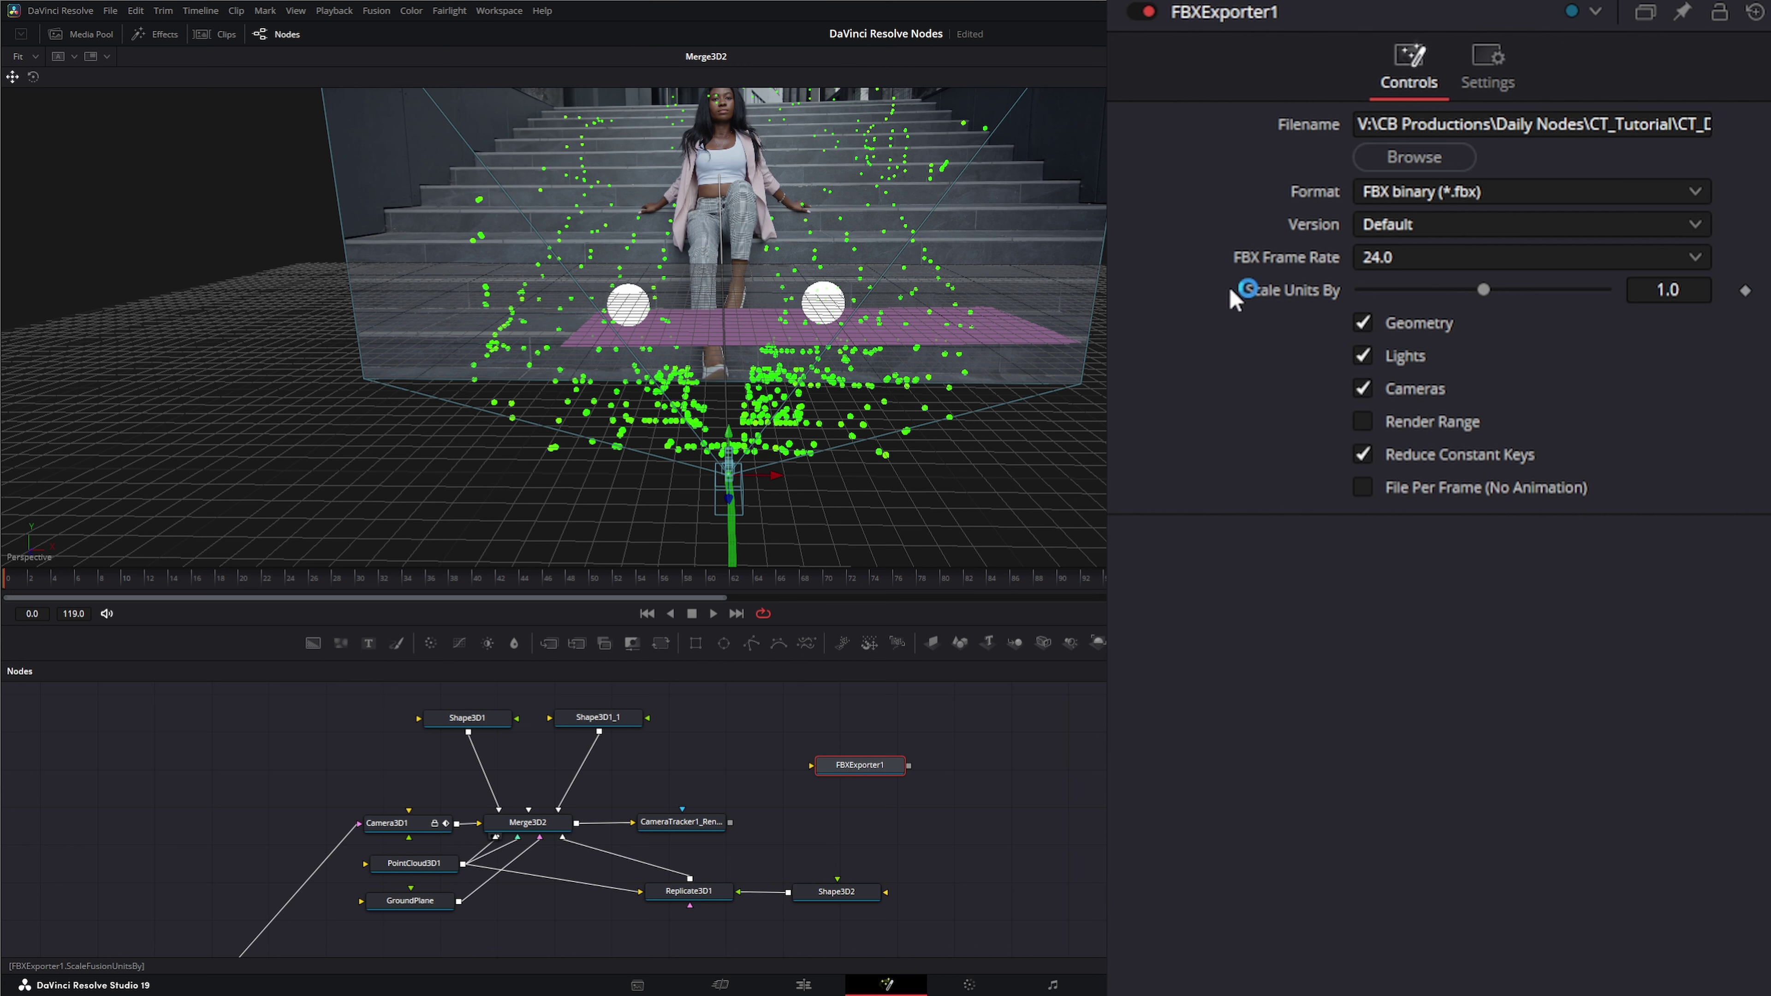
left_click(1450, 189)
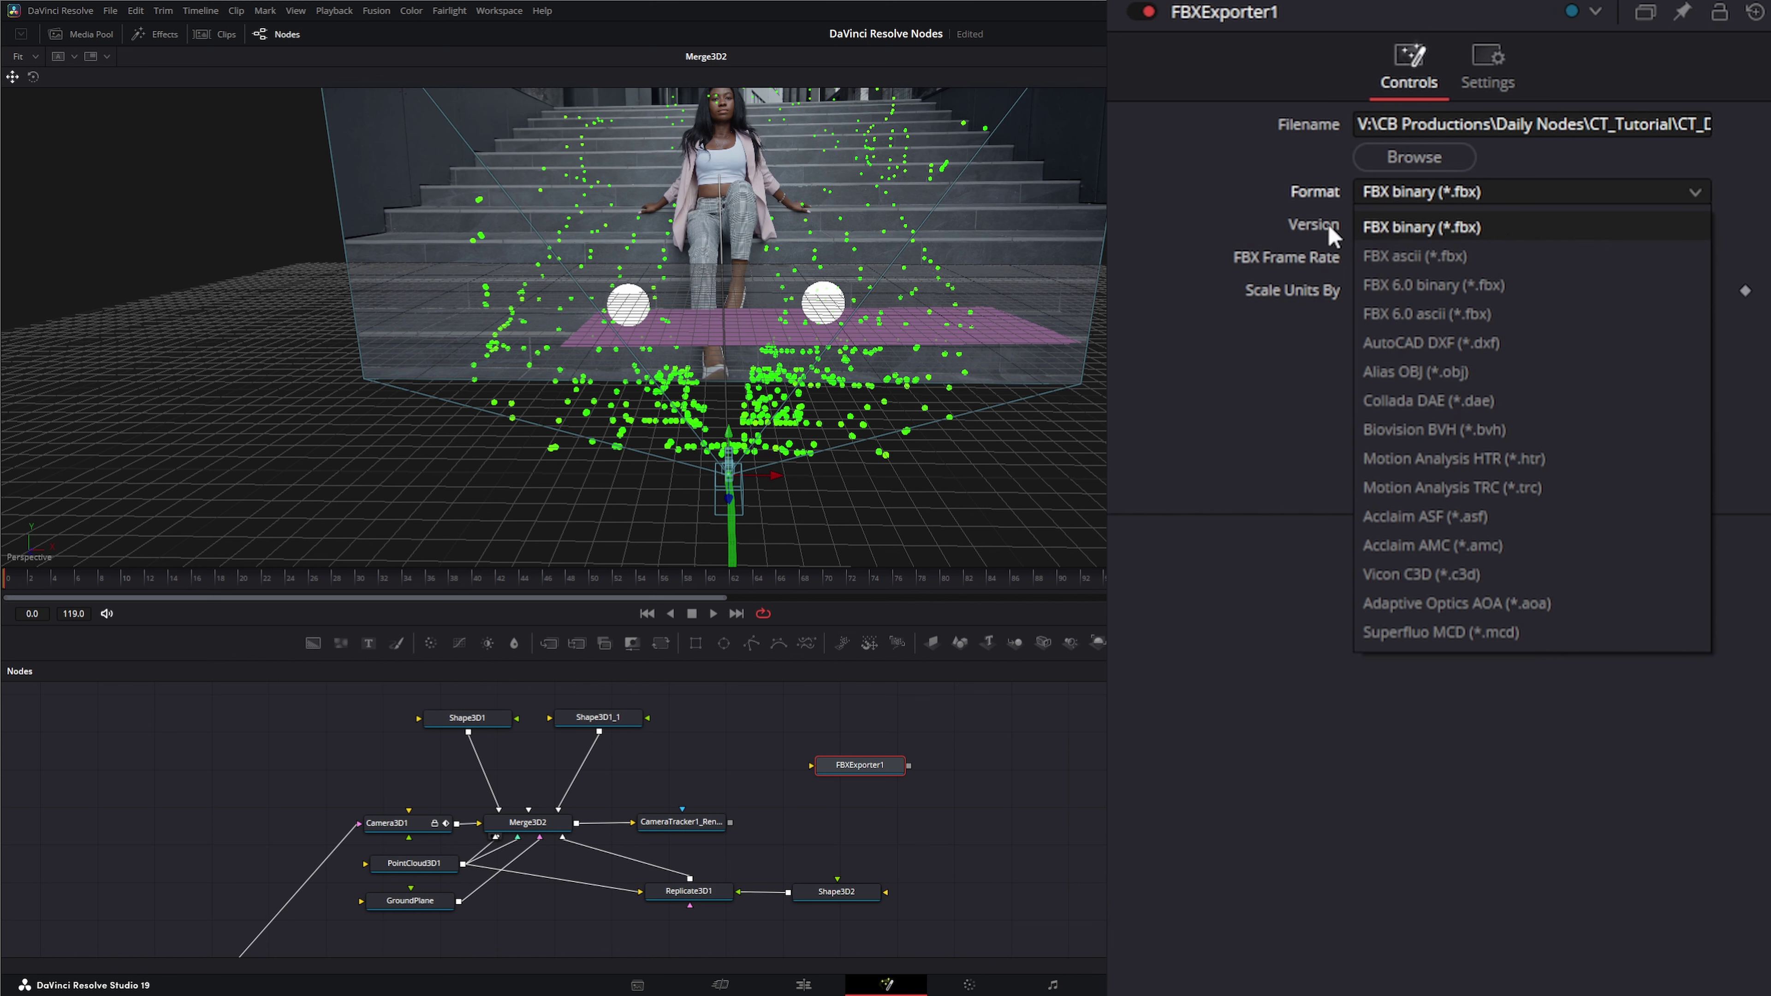
left_click(1324, 190)
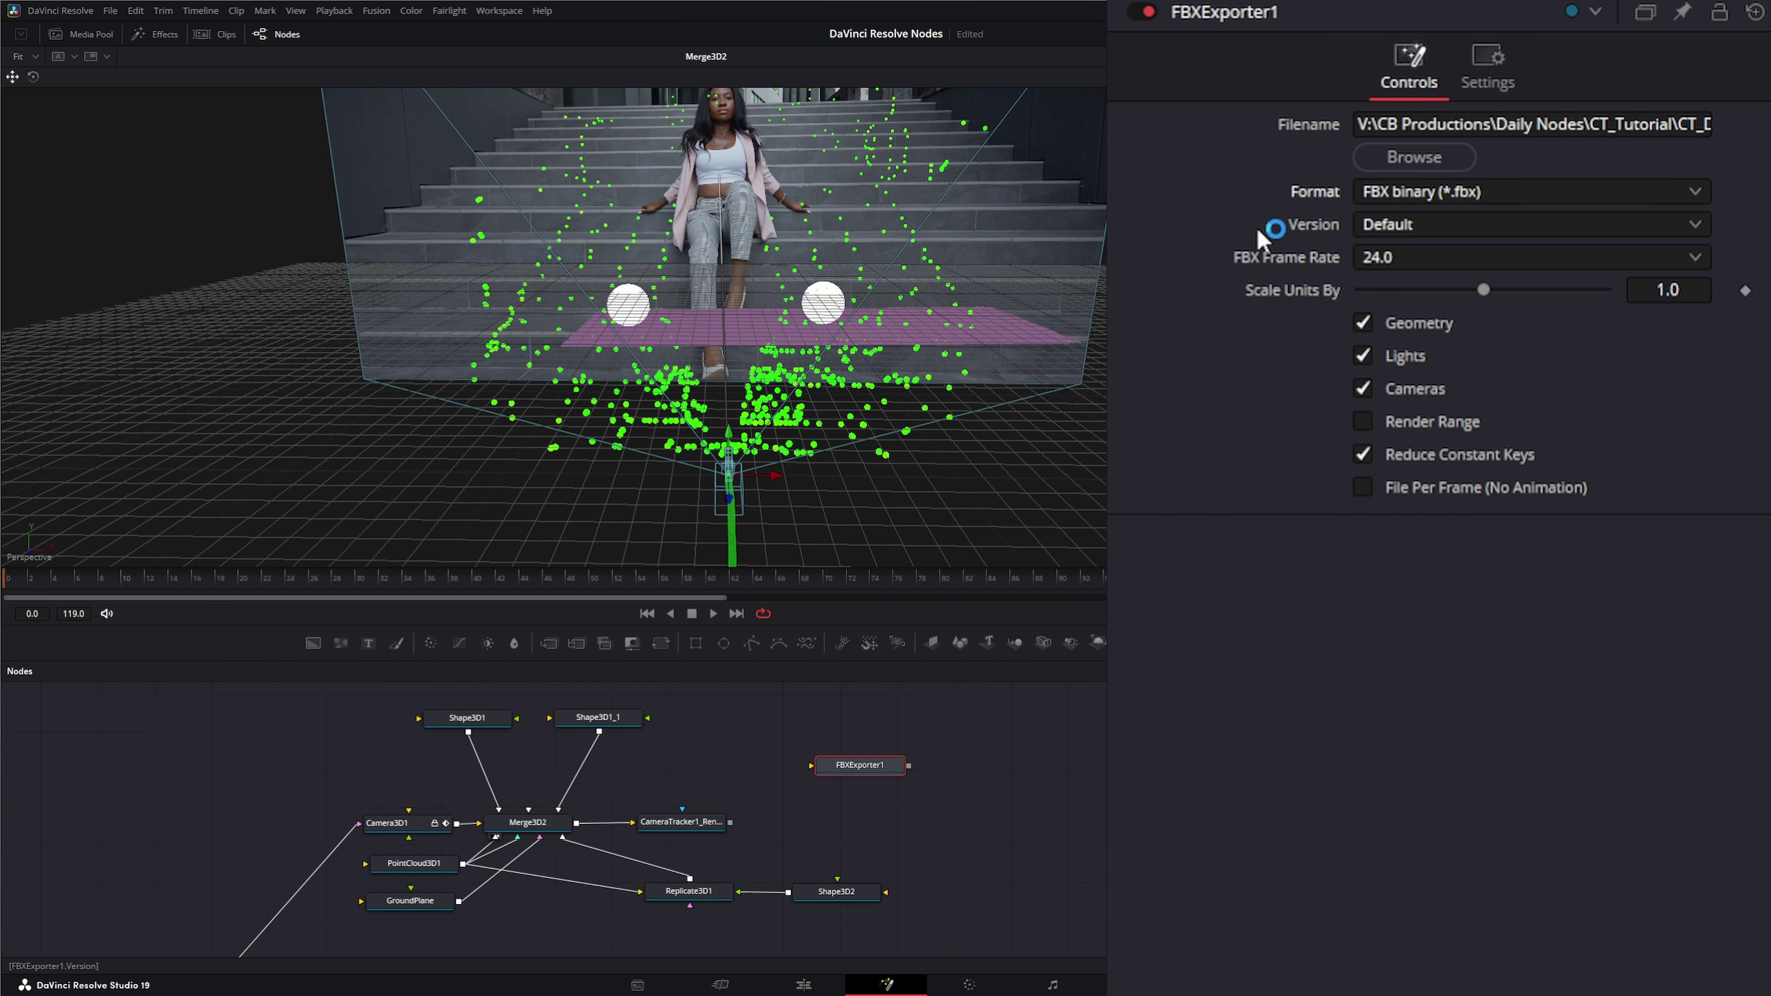
left_click(1401, 228)
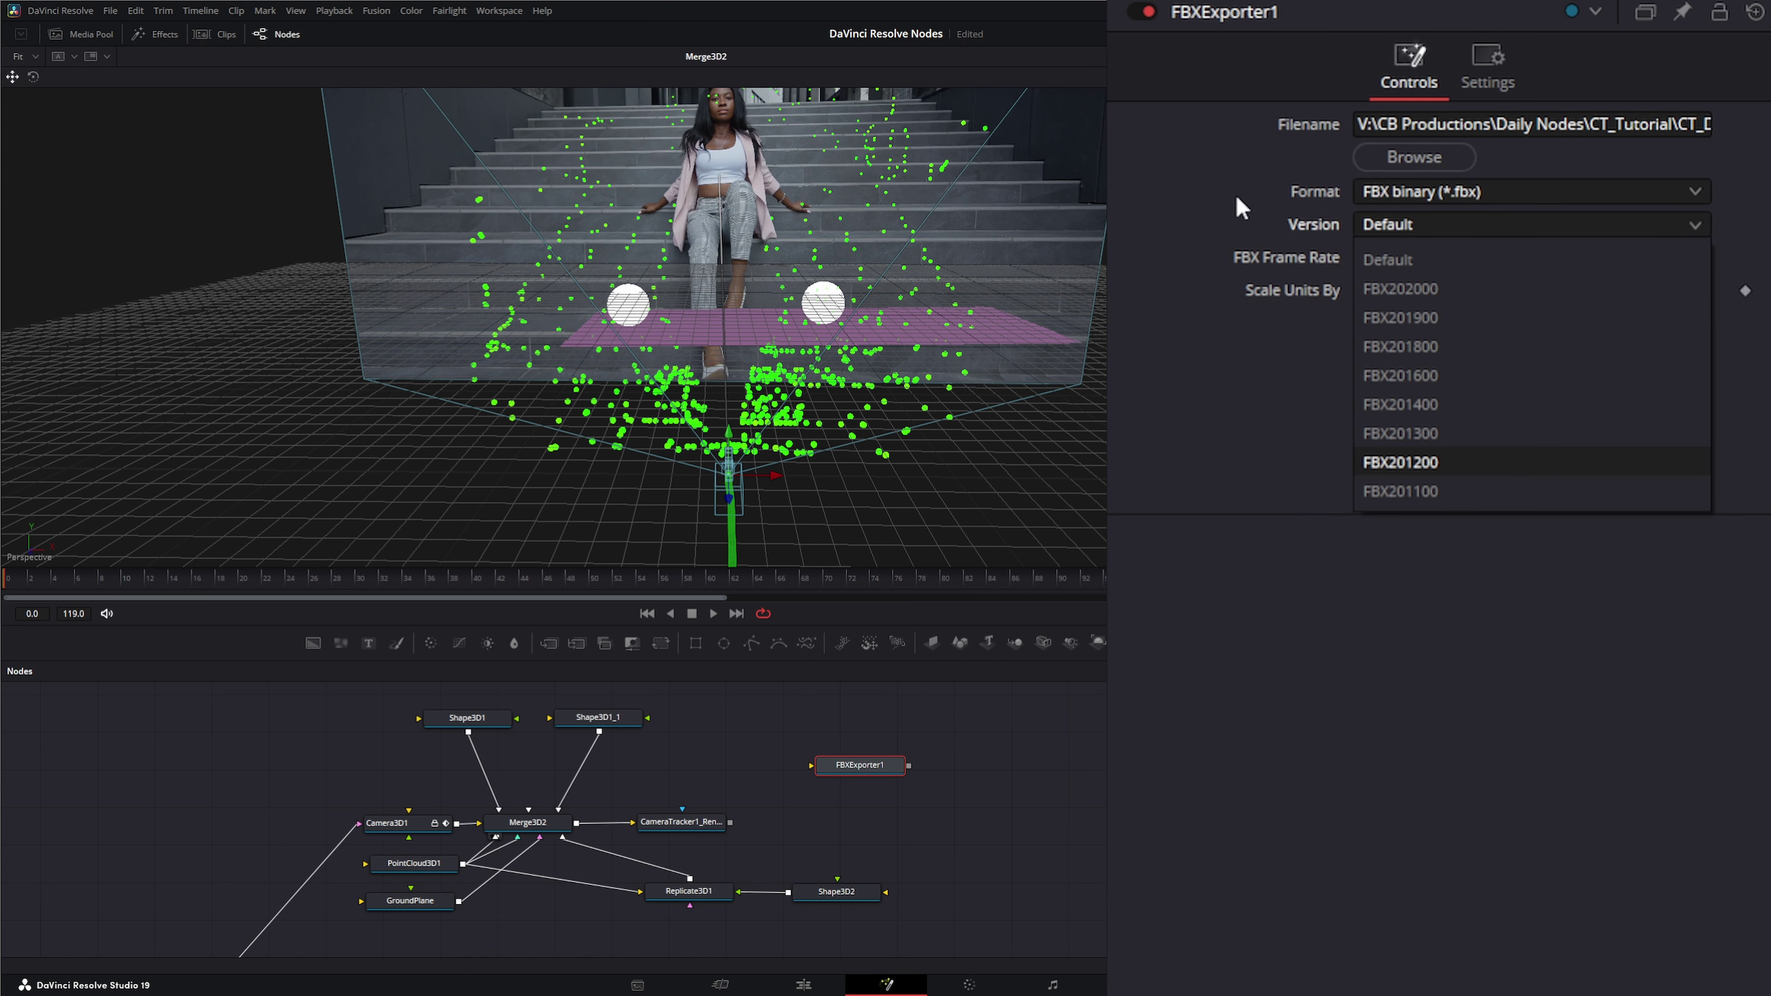
left_click(1281, 668)
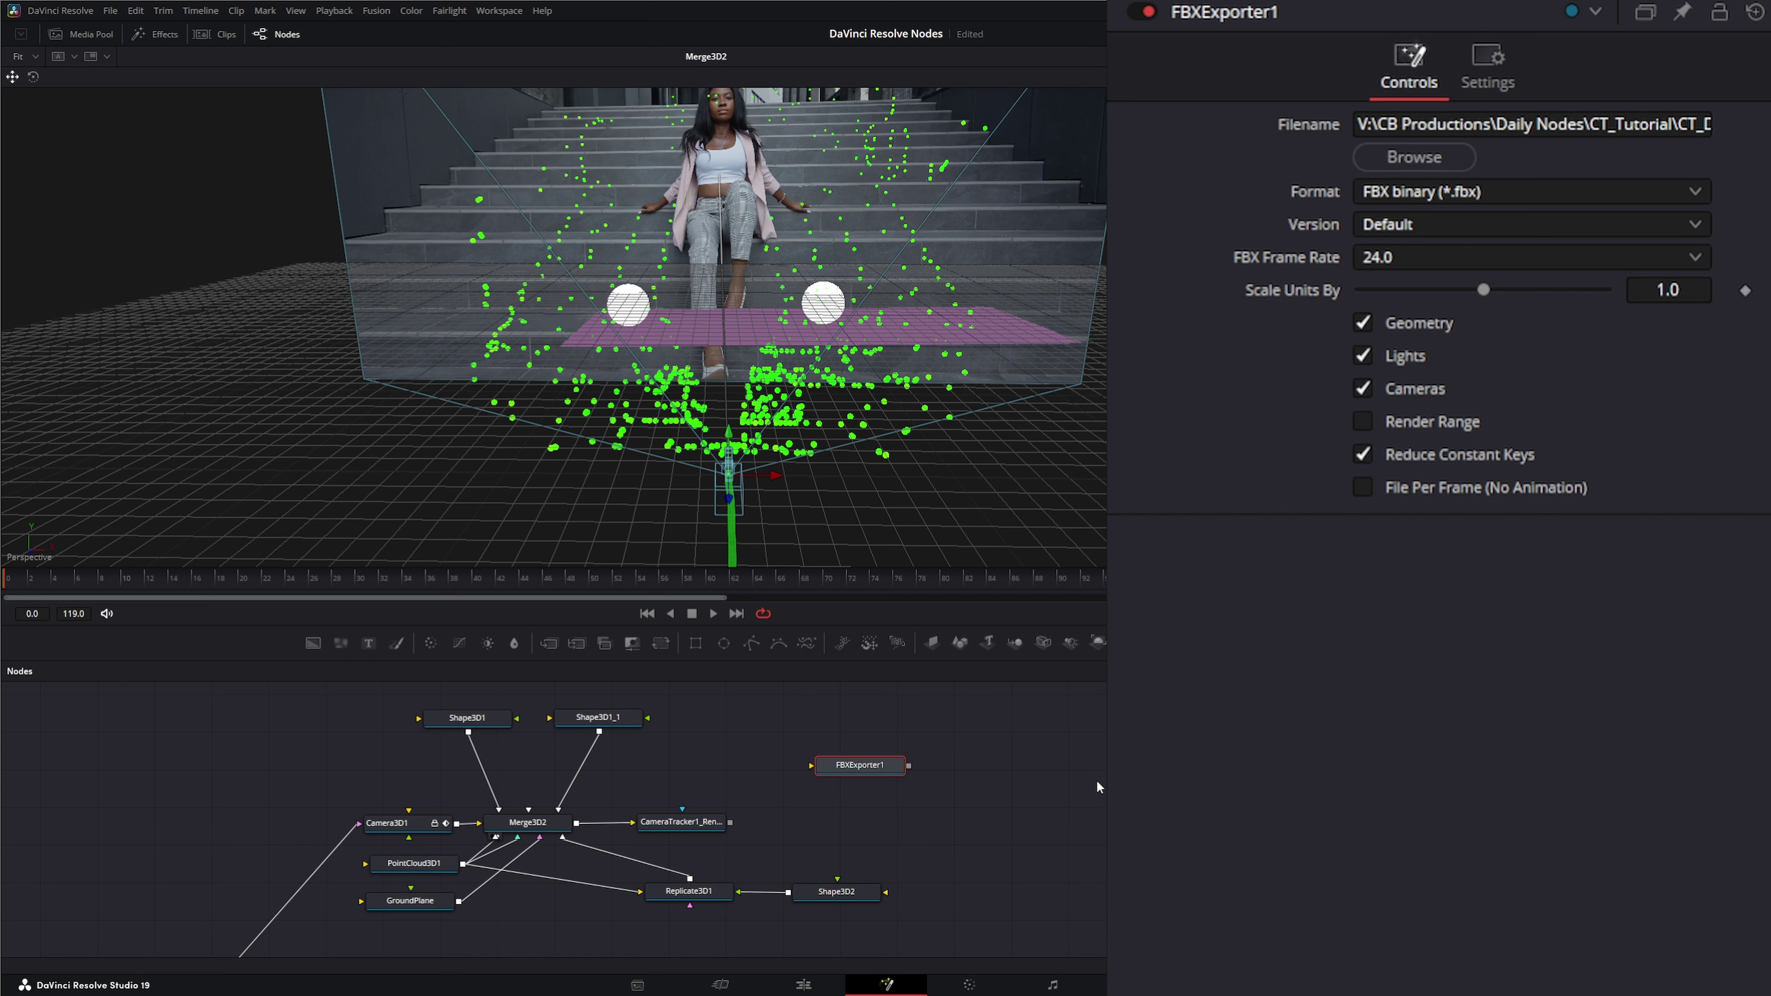
Step: Configure FBXExporter1 with Scale Units By 0.1, lights excluded and Render Range enabled, and save the project
double_click(1690, 296)
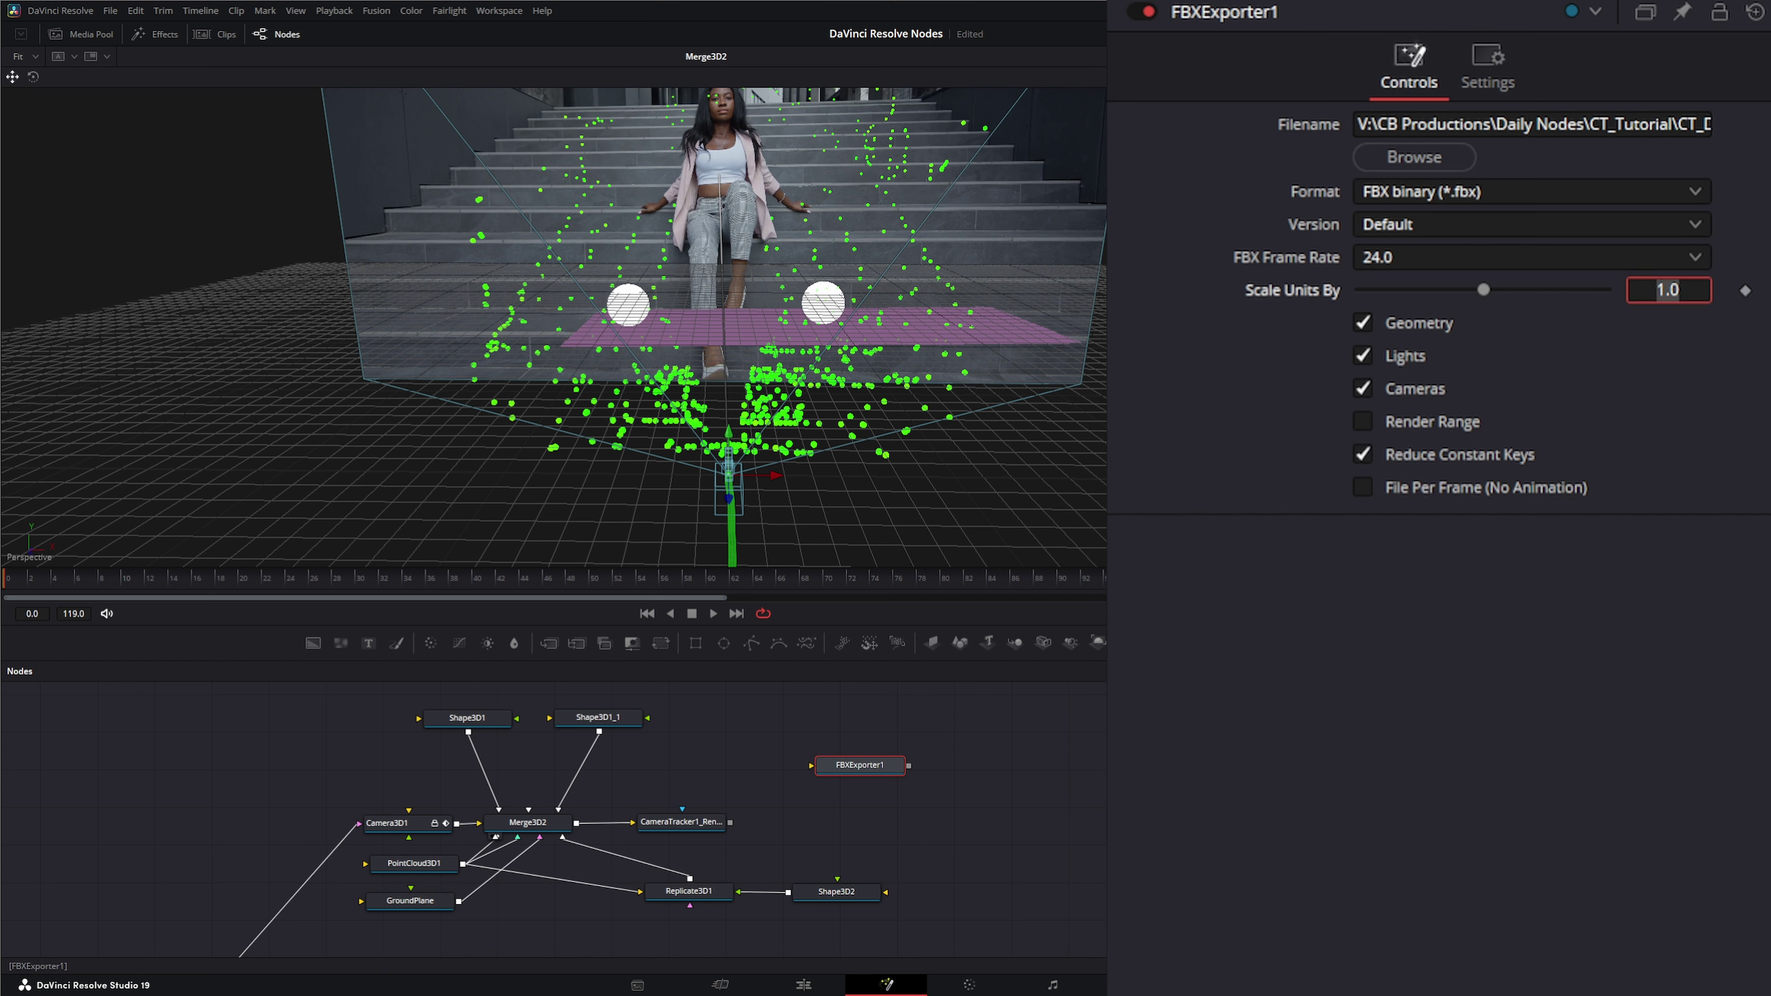
key("BackSpace")
key("Tab")
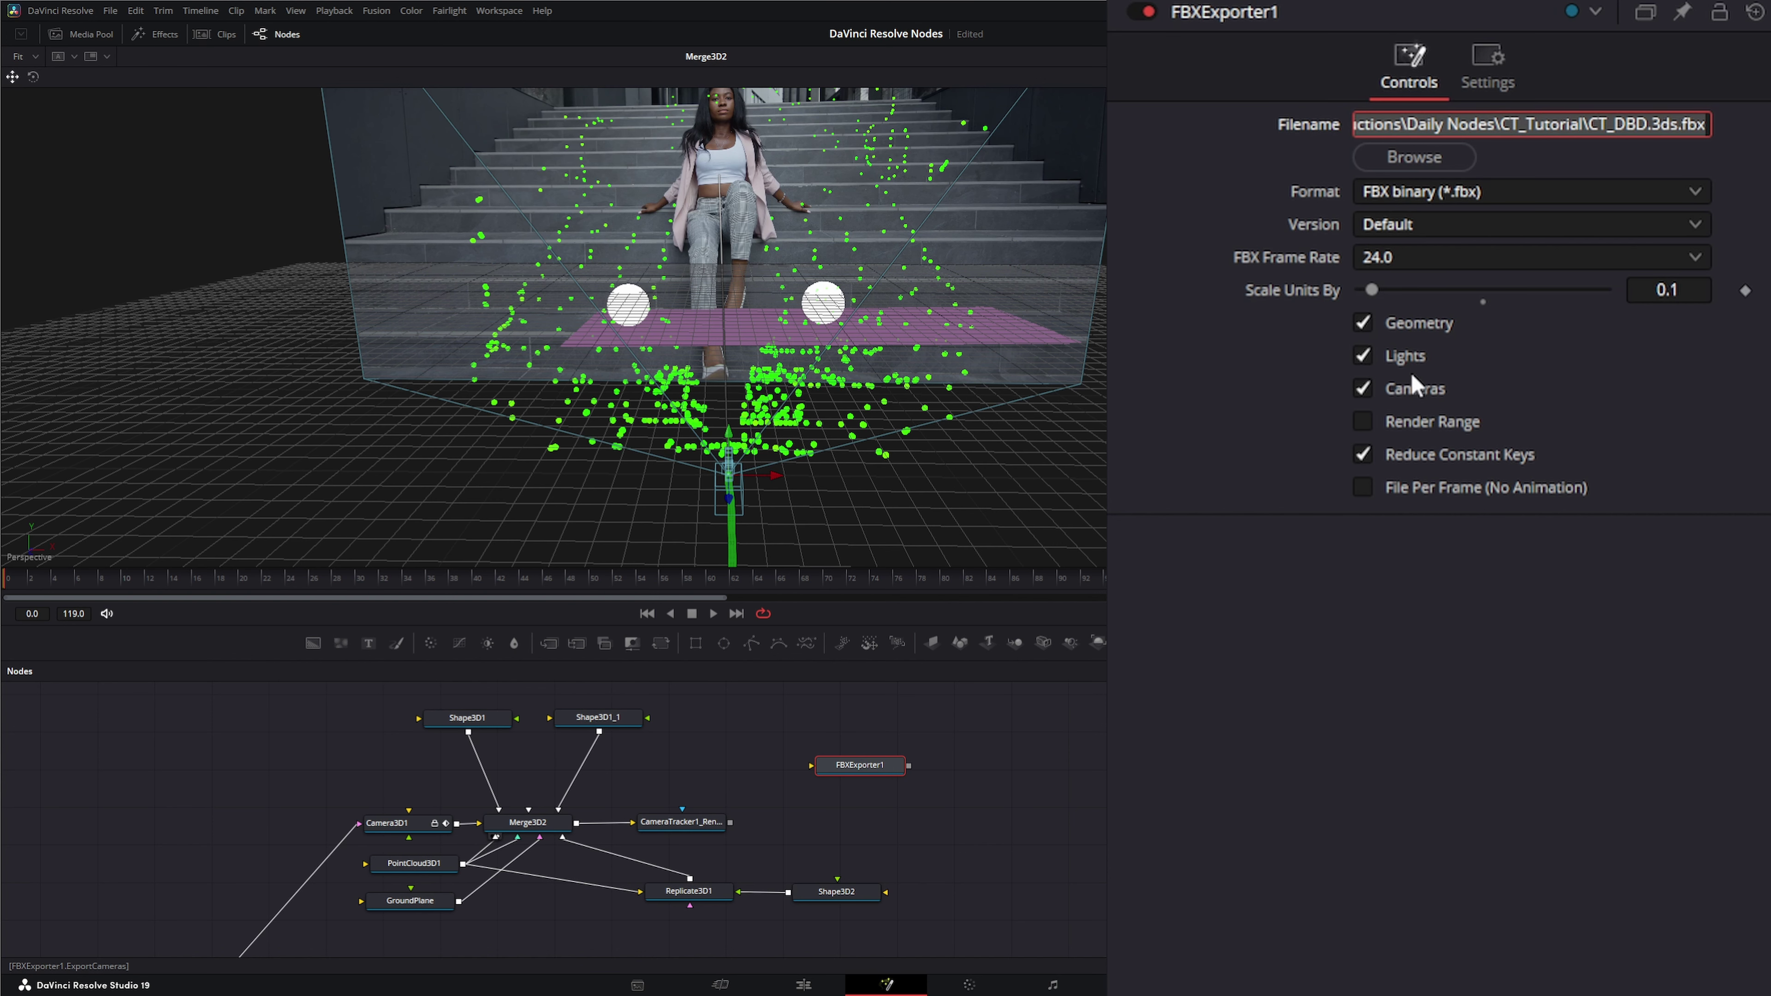
left_click(1363, 361)
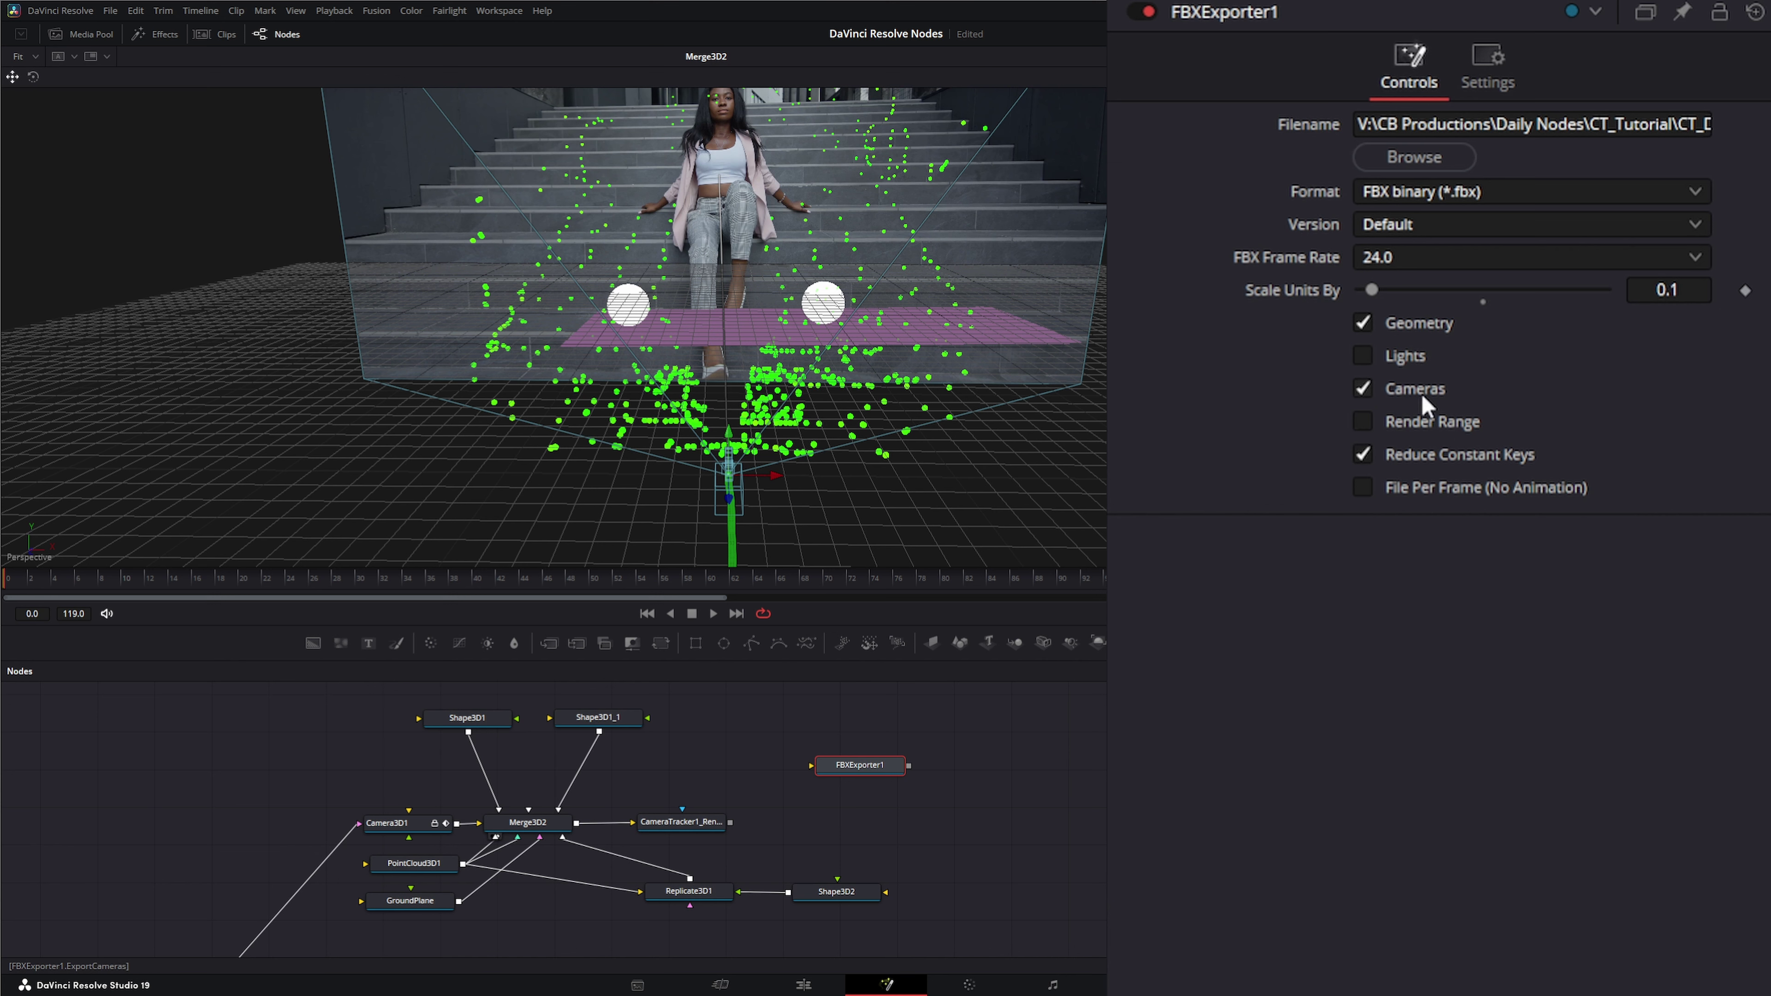
left_click(1364, 421)
mouse_move(23, 586)
left_mouse_down()
mouse_move(592, 587)
mouse_move(10, 592)
left_mouse_up()
key("ctrl+s")
Step: Add a Transform 3D node in front of FBXExporter1 and connect its output to the exporter's input
left_click_drag(866, 768, 950, 771)
left_click(822, 742)
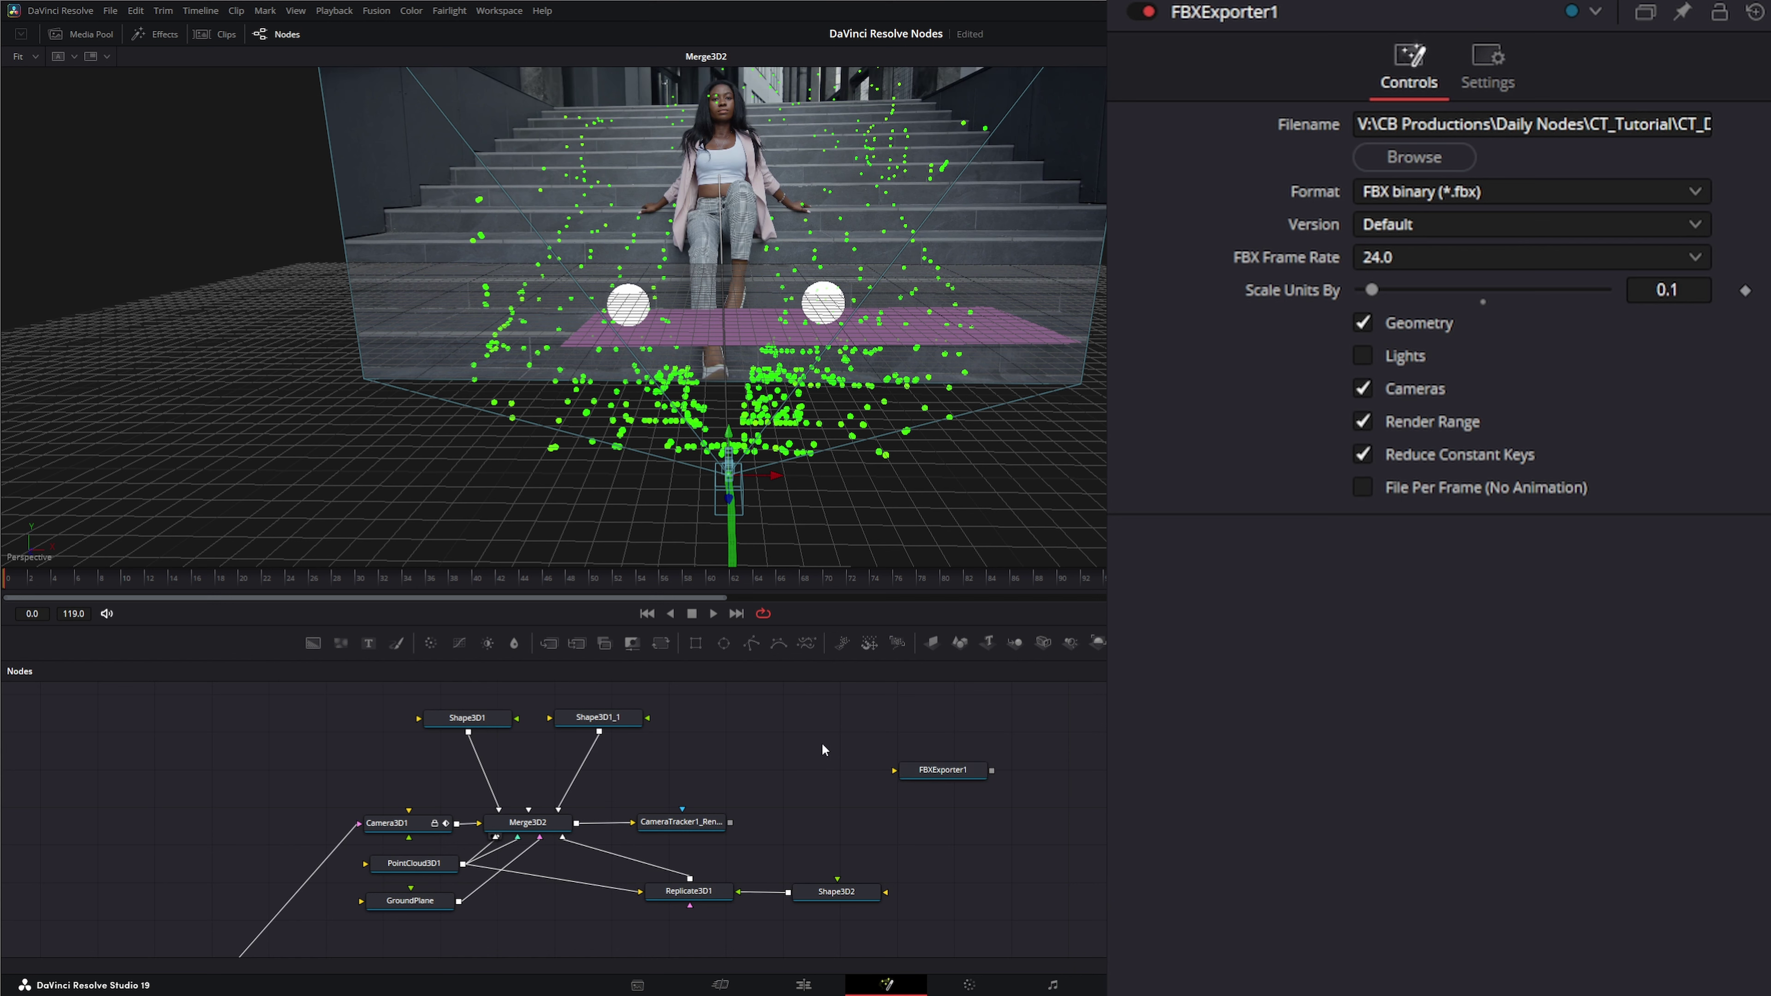
key("shift+space")
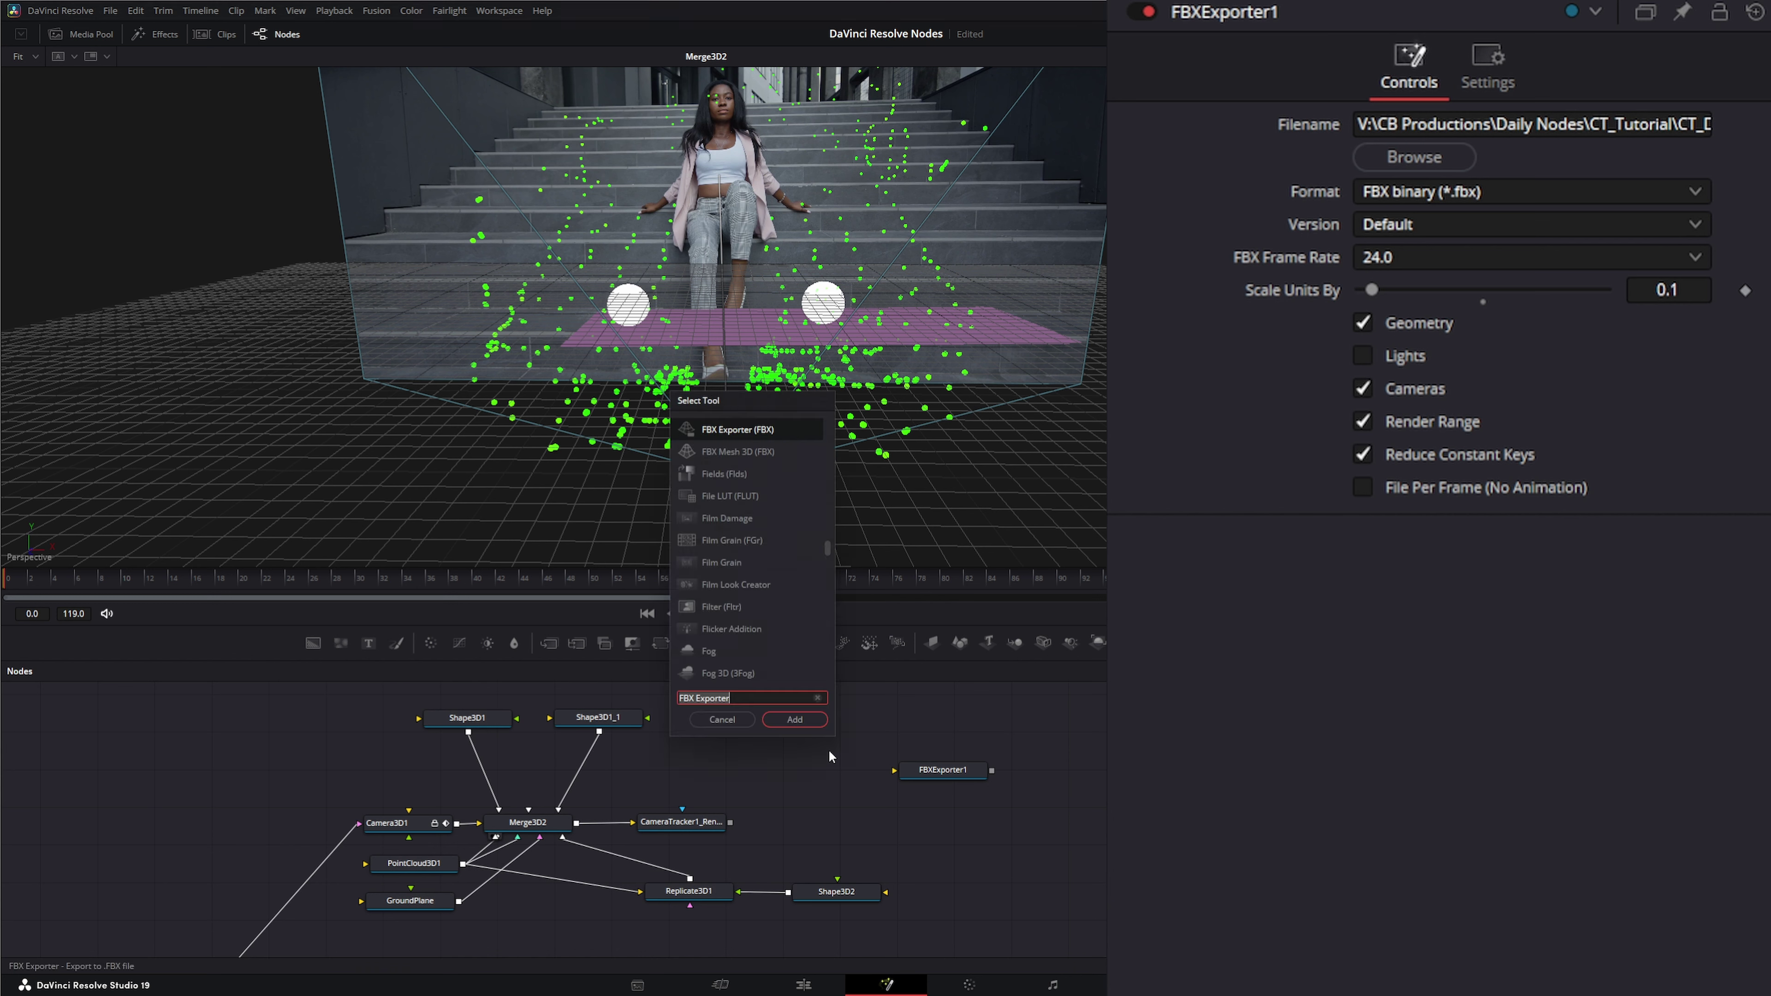
type("trans")
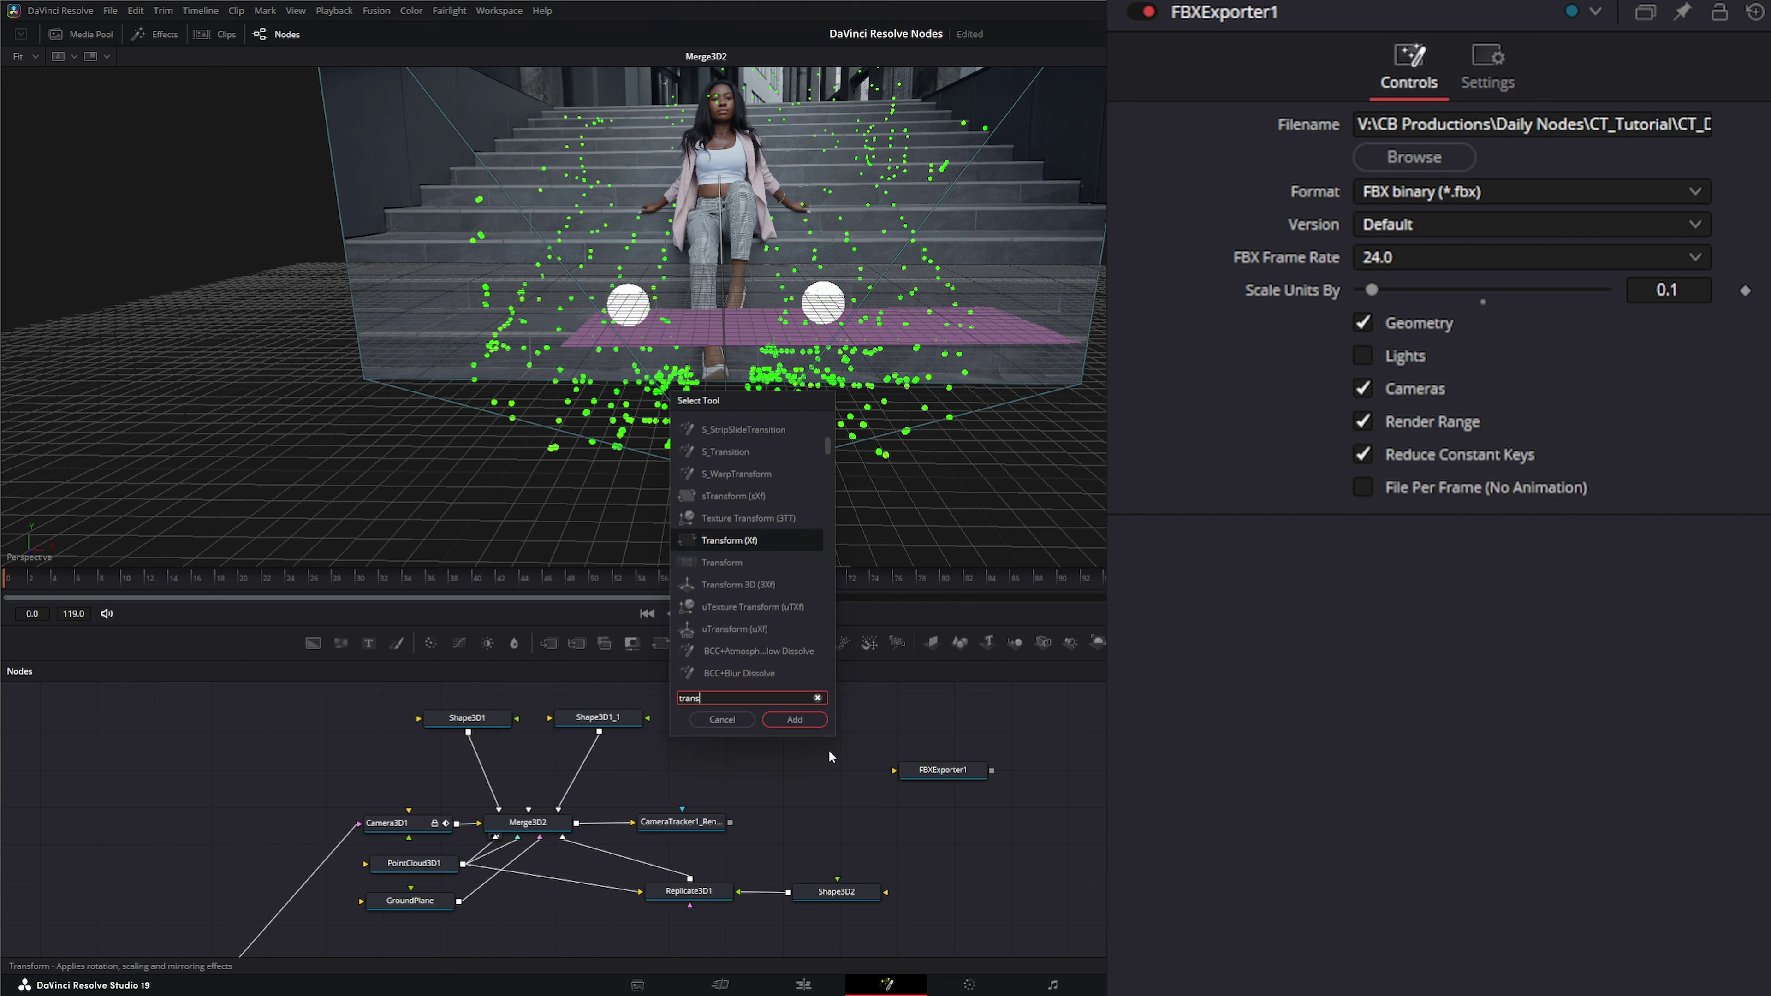
left_click(729, 576)
left_click(794, 719)
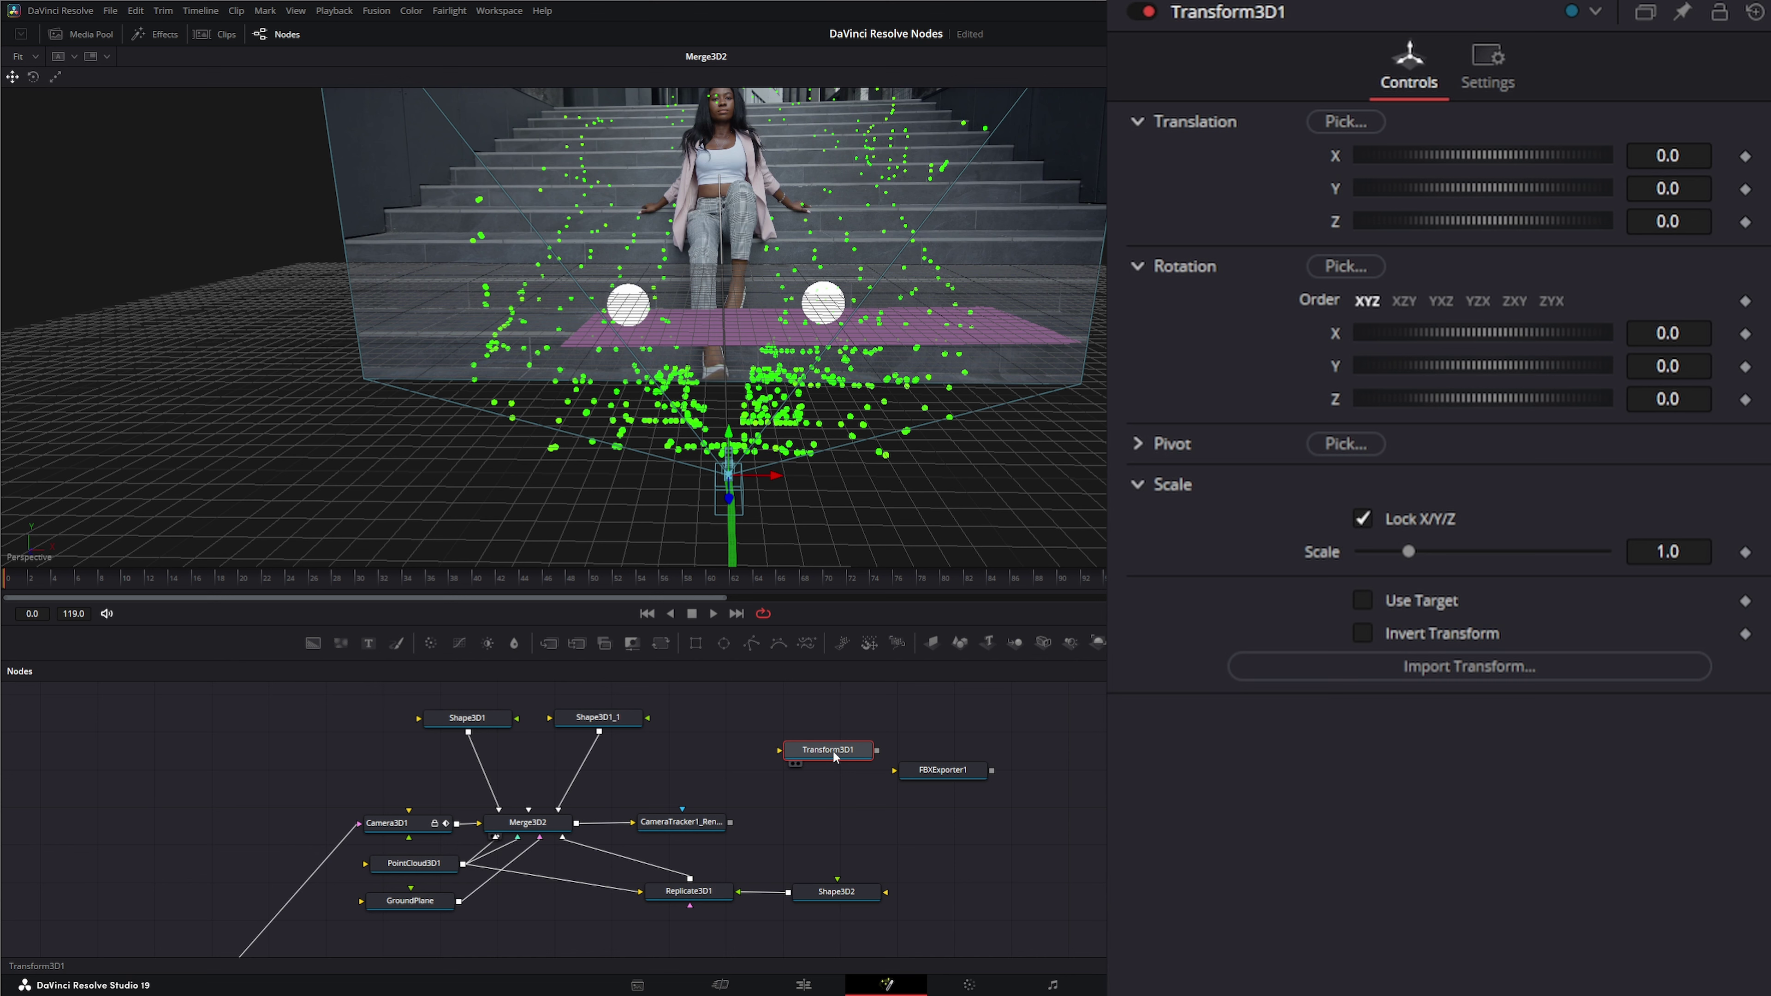
mouse_move(833, 751)
left_mouse_down()
mouse_move(790, 771)
mouse_move(903, 777)
mouse_move(822, 769)
left_mouse_up()
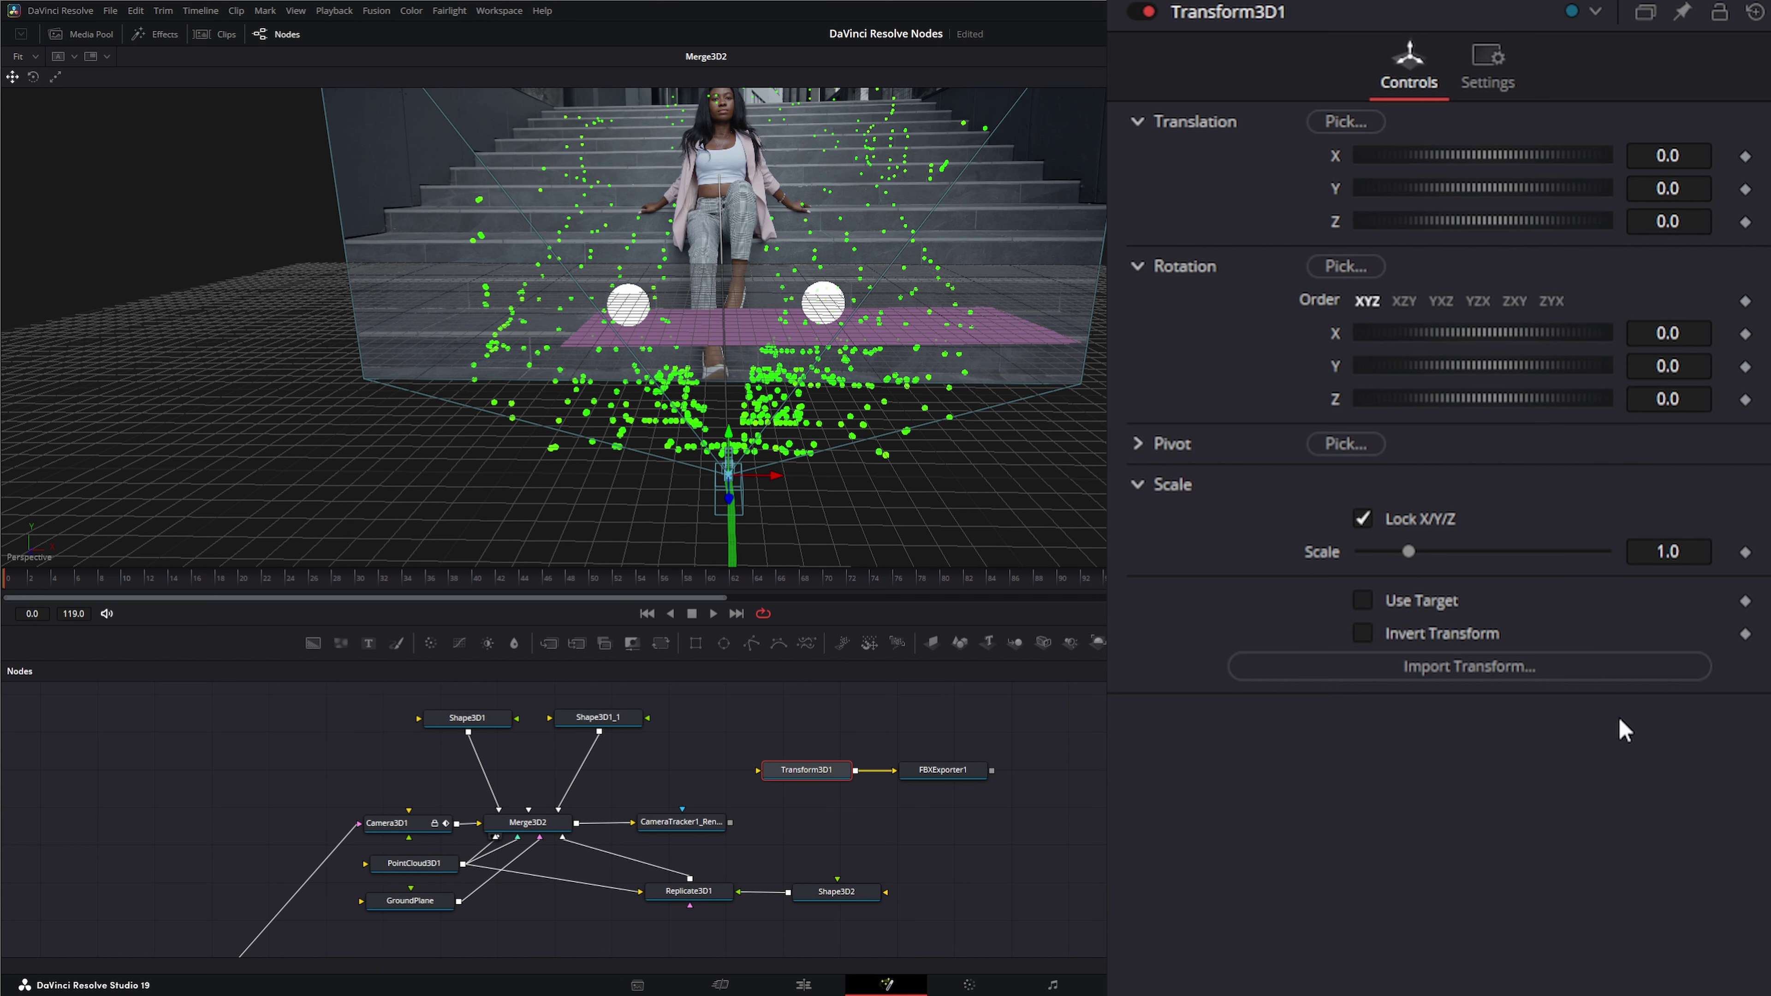
Step: Set Transform3D1's scale to 100 and connect Merge3D2's output to its input
left_click(1677, 551)
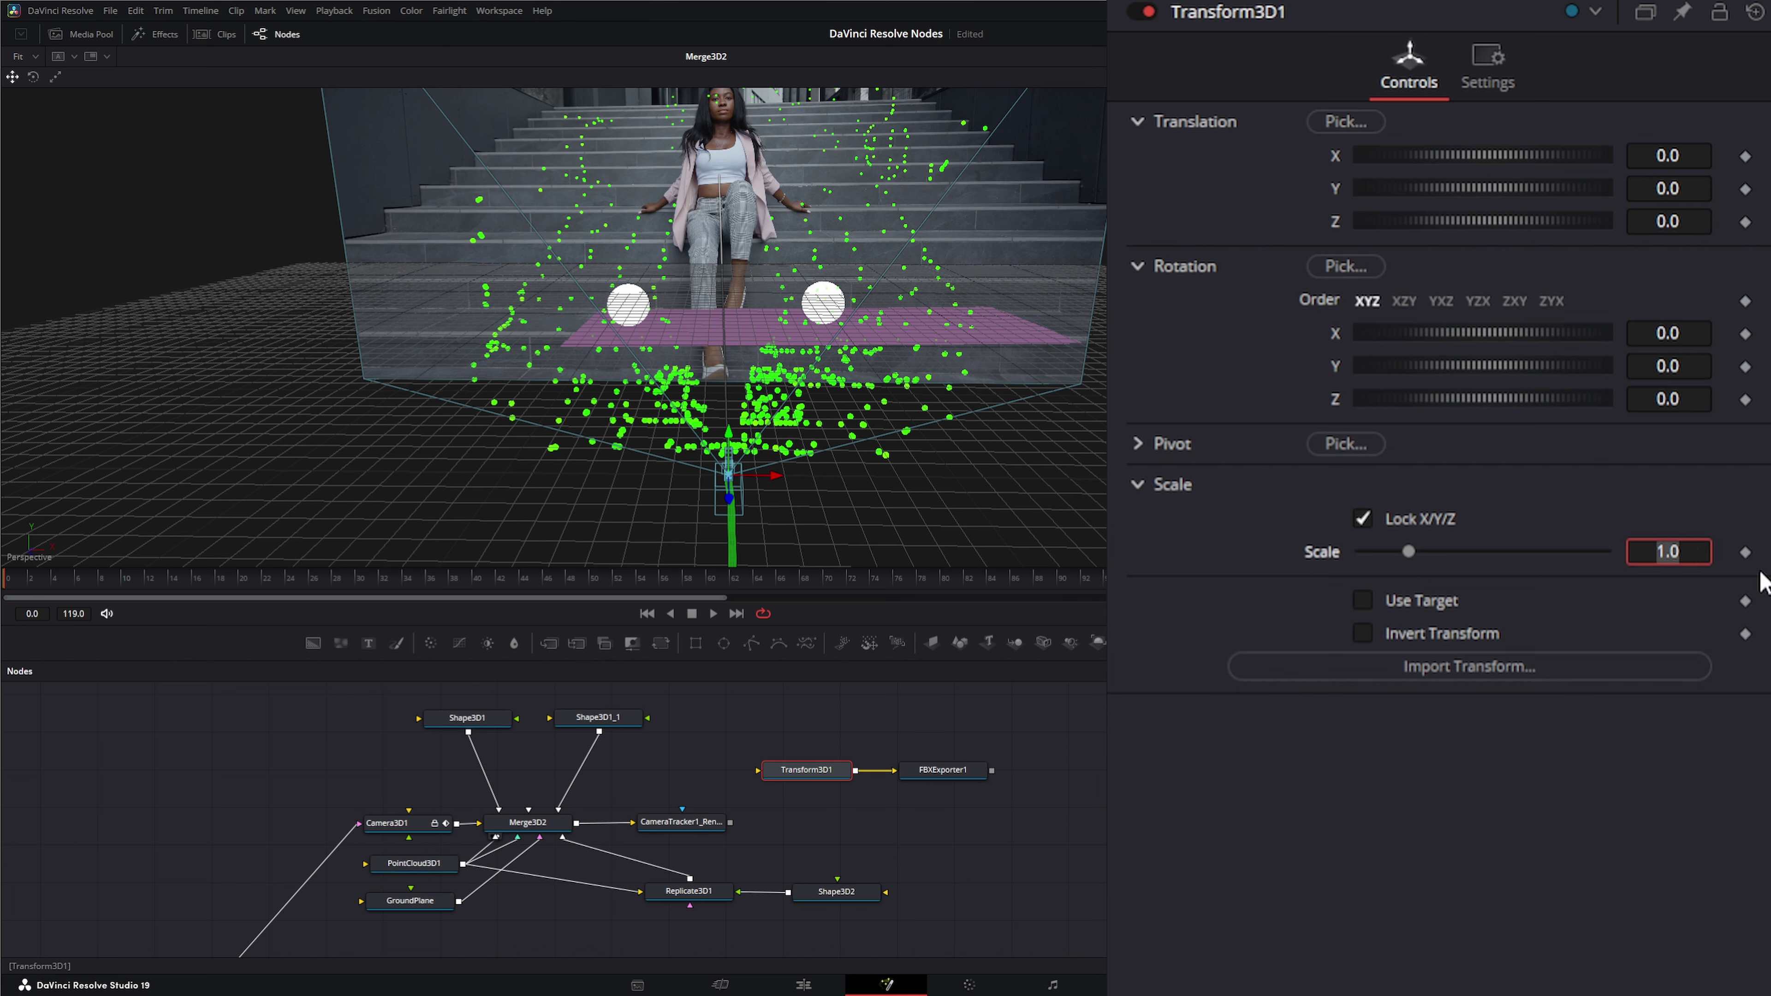
type("100")
key("Tab")
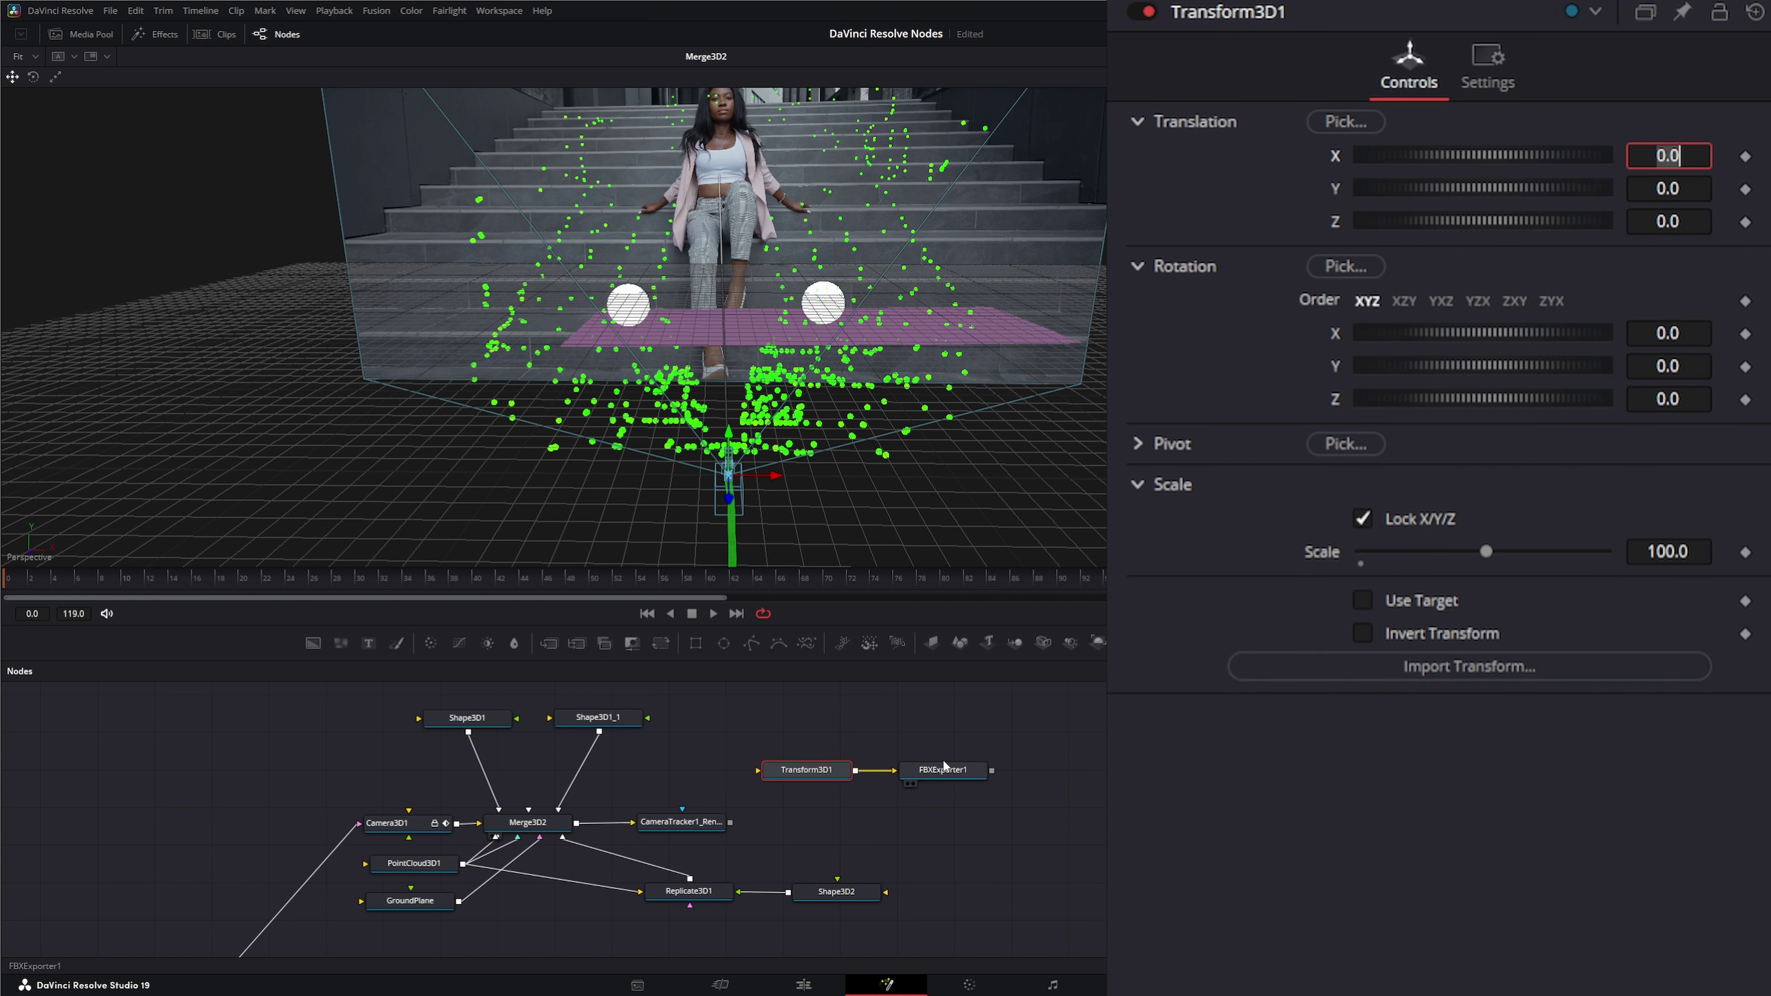
left_click_drag(805, 771, 816, 770)
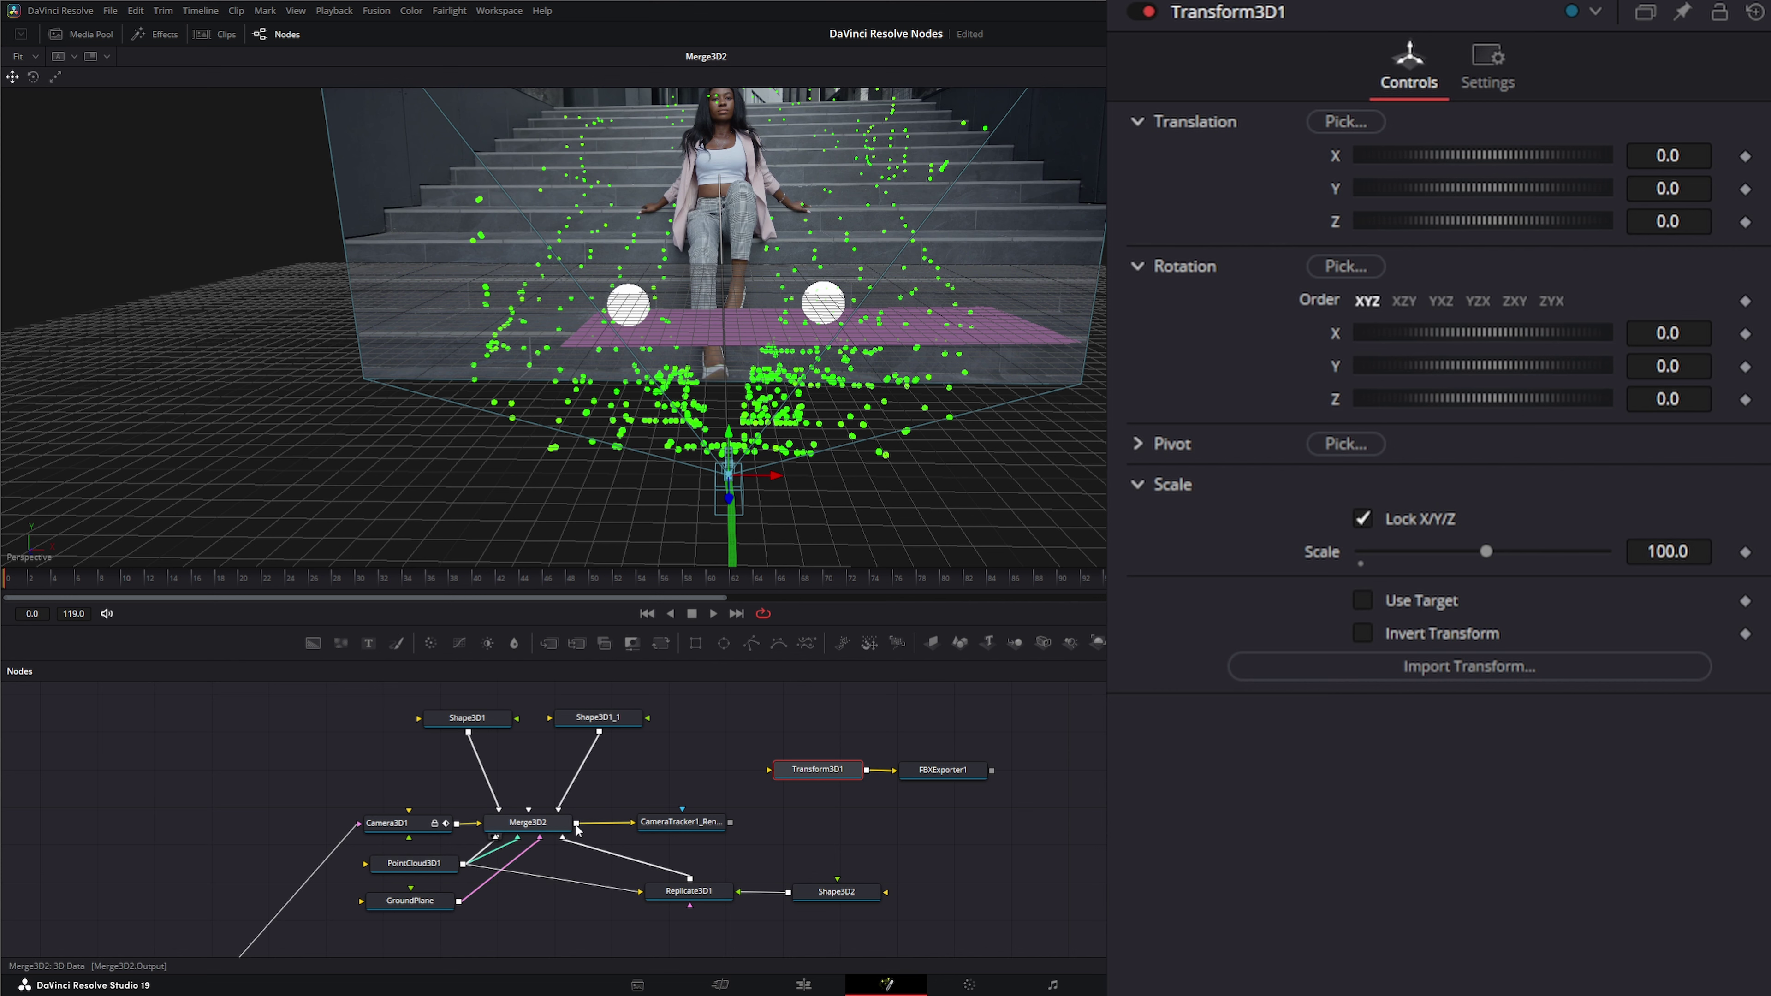
left_click_drag(574, 823, 771, 772)
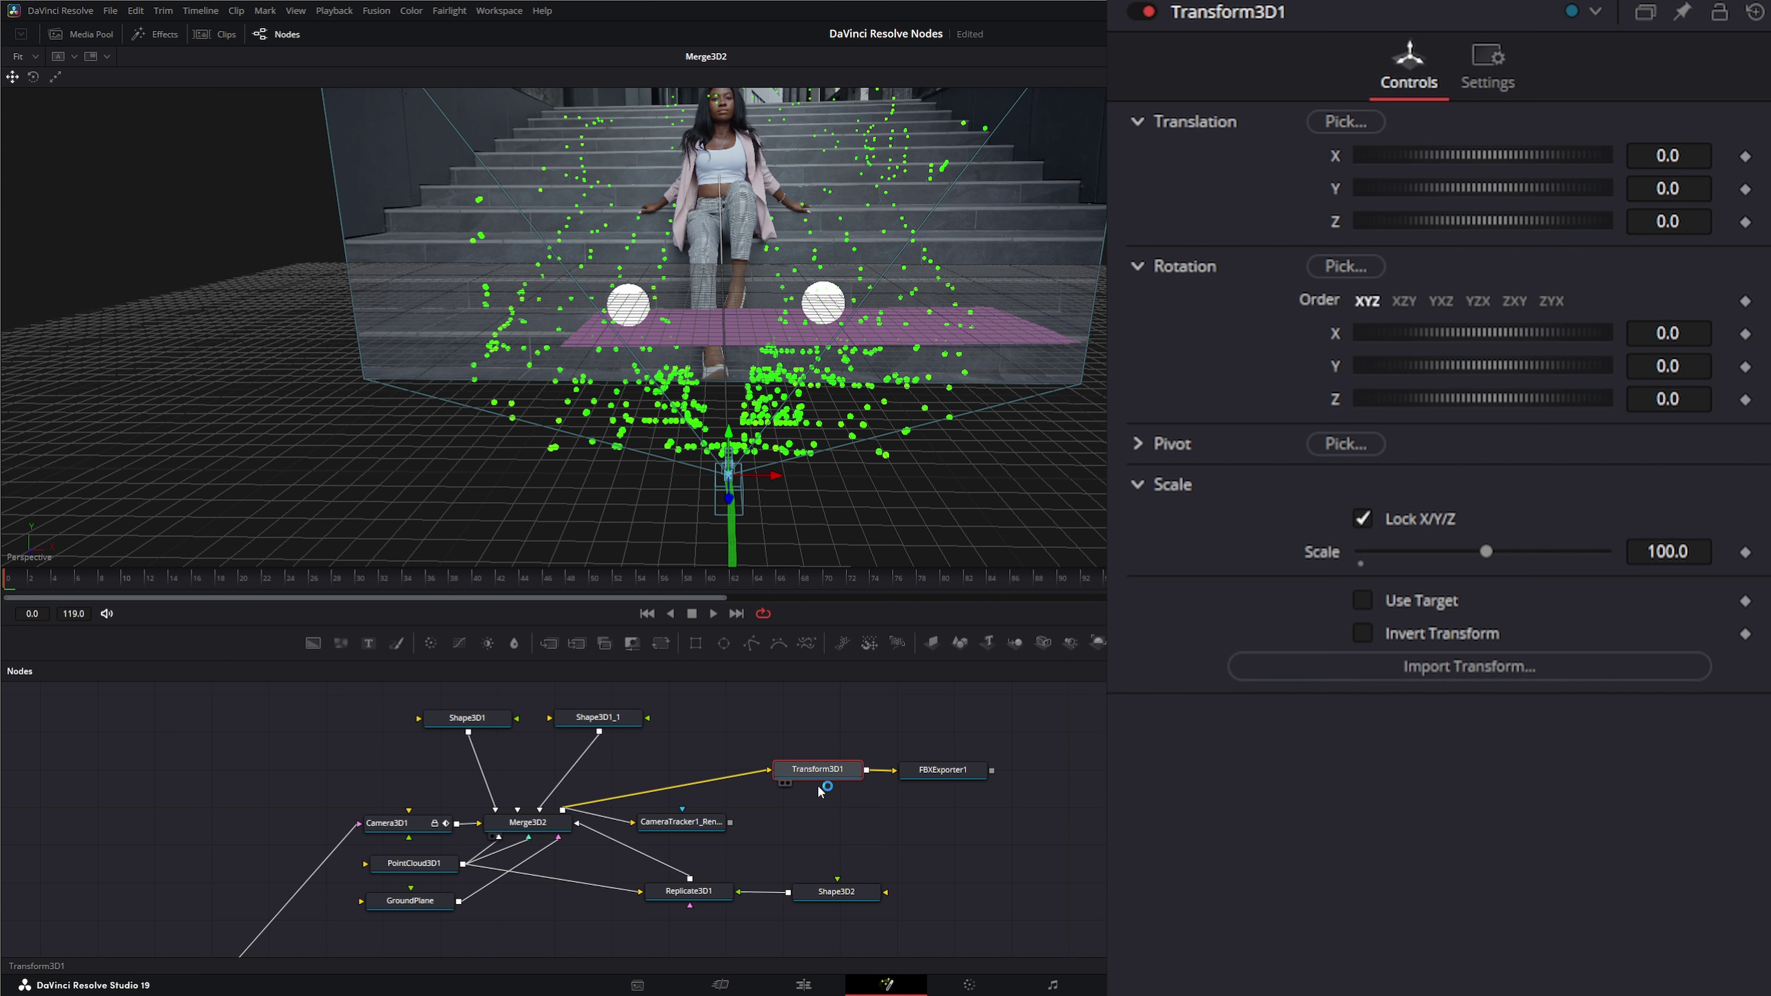
Step: Check whether Render All Savers is available with FBXExporter1 selected and with no node selected
left_click(976, 771)
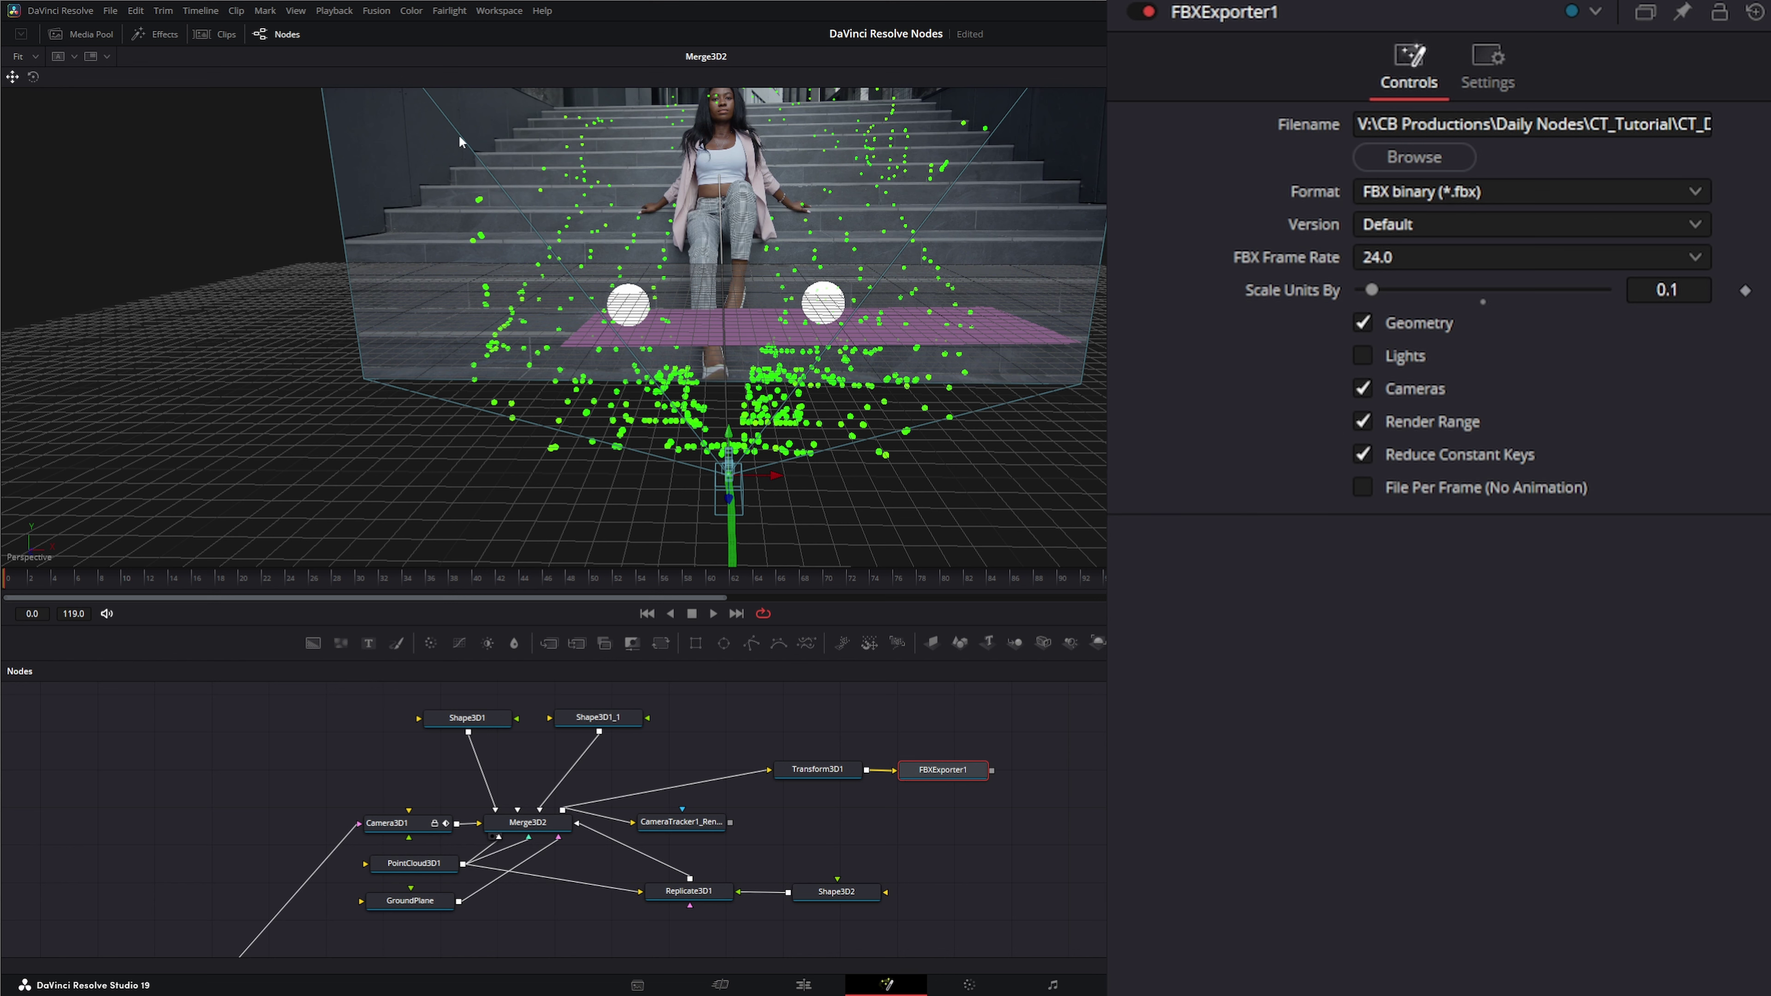
left_click(376, 11)
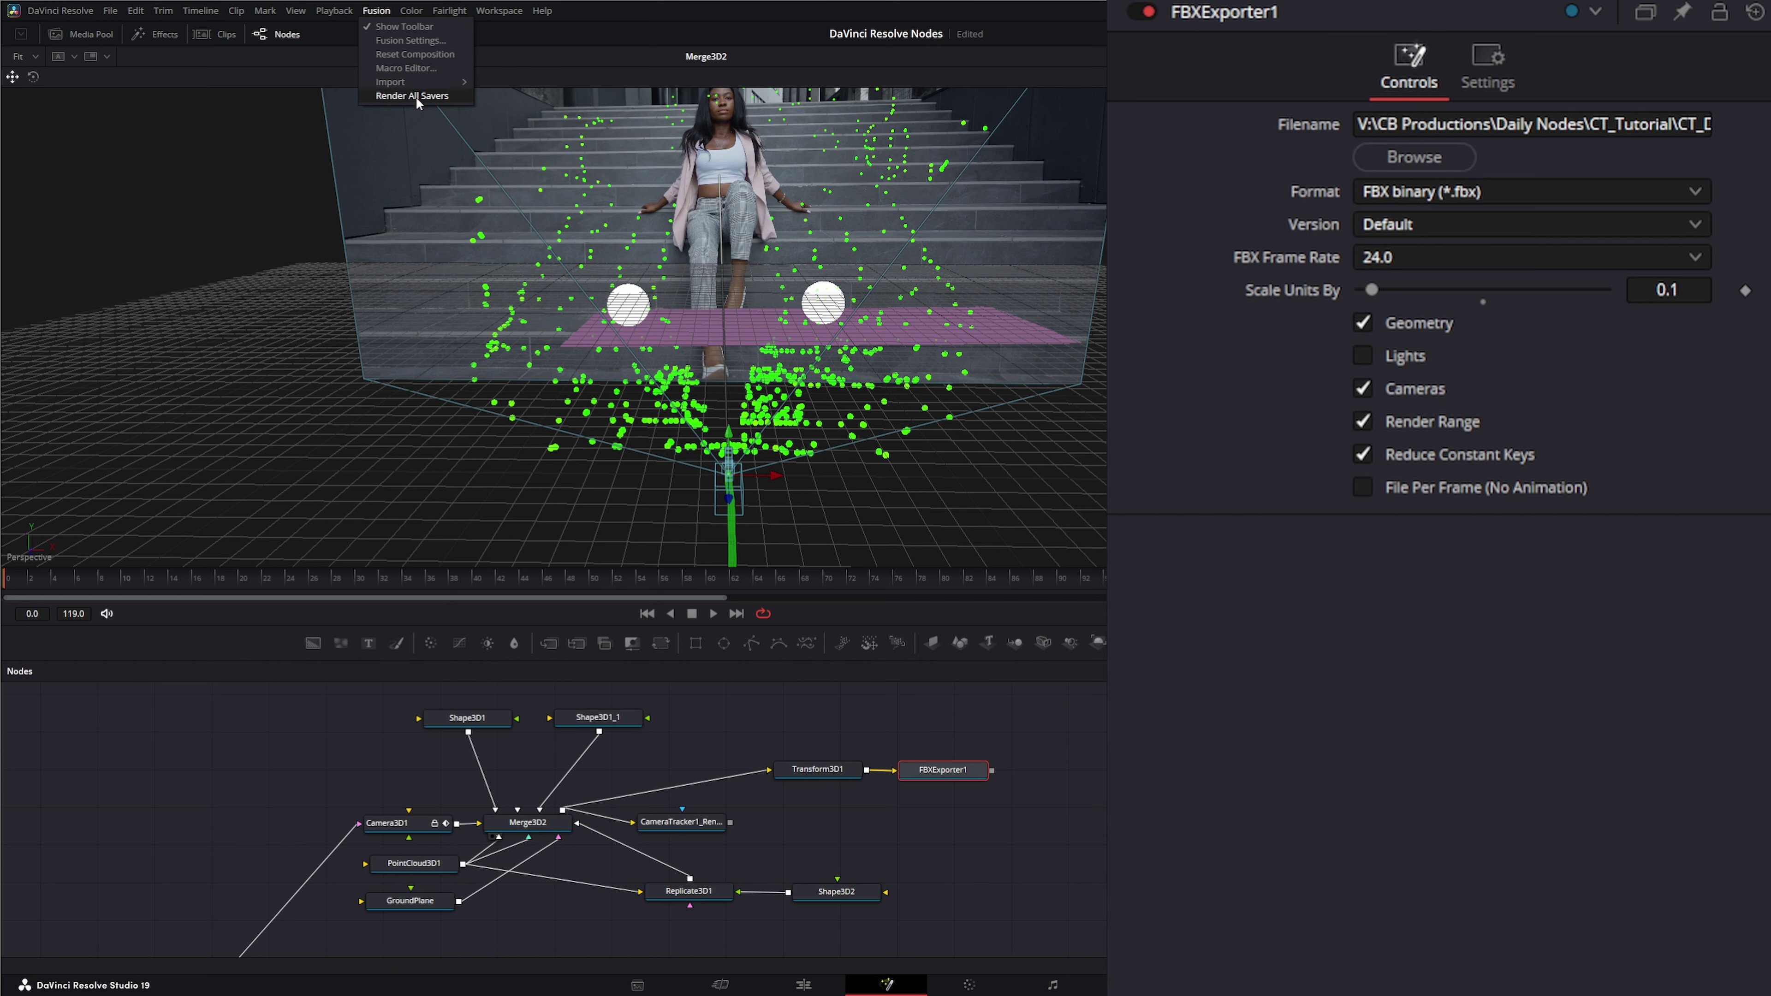
left_click(1018, 842)
left_click_drag(1018, 841, 812, 665)
left_click_drag(817, 743, 907, 937)
left_click_drag(954, 788, 994, 768)
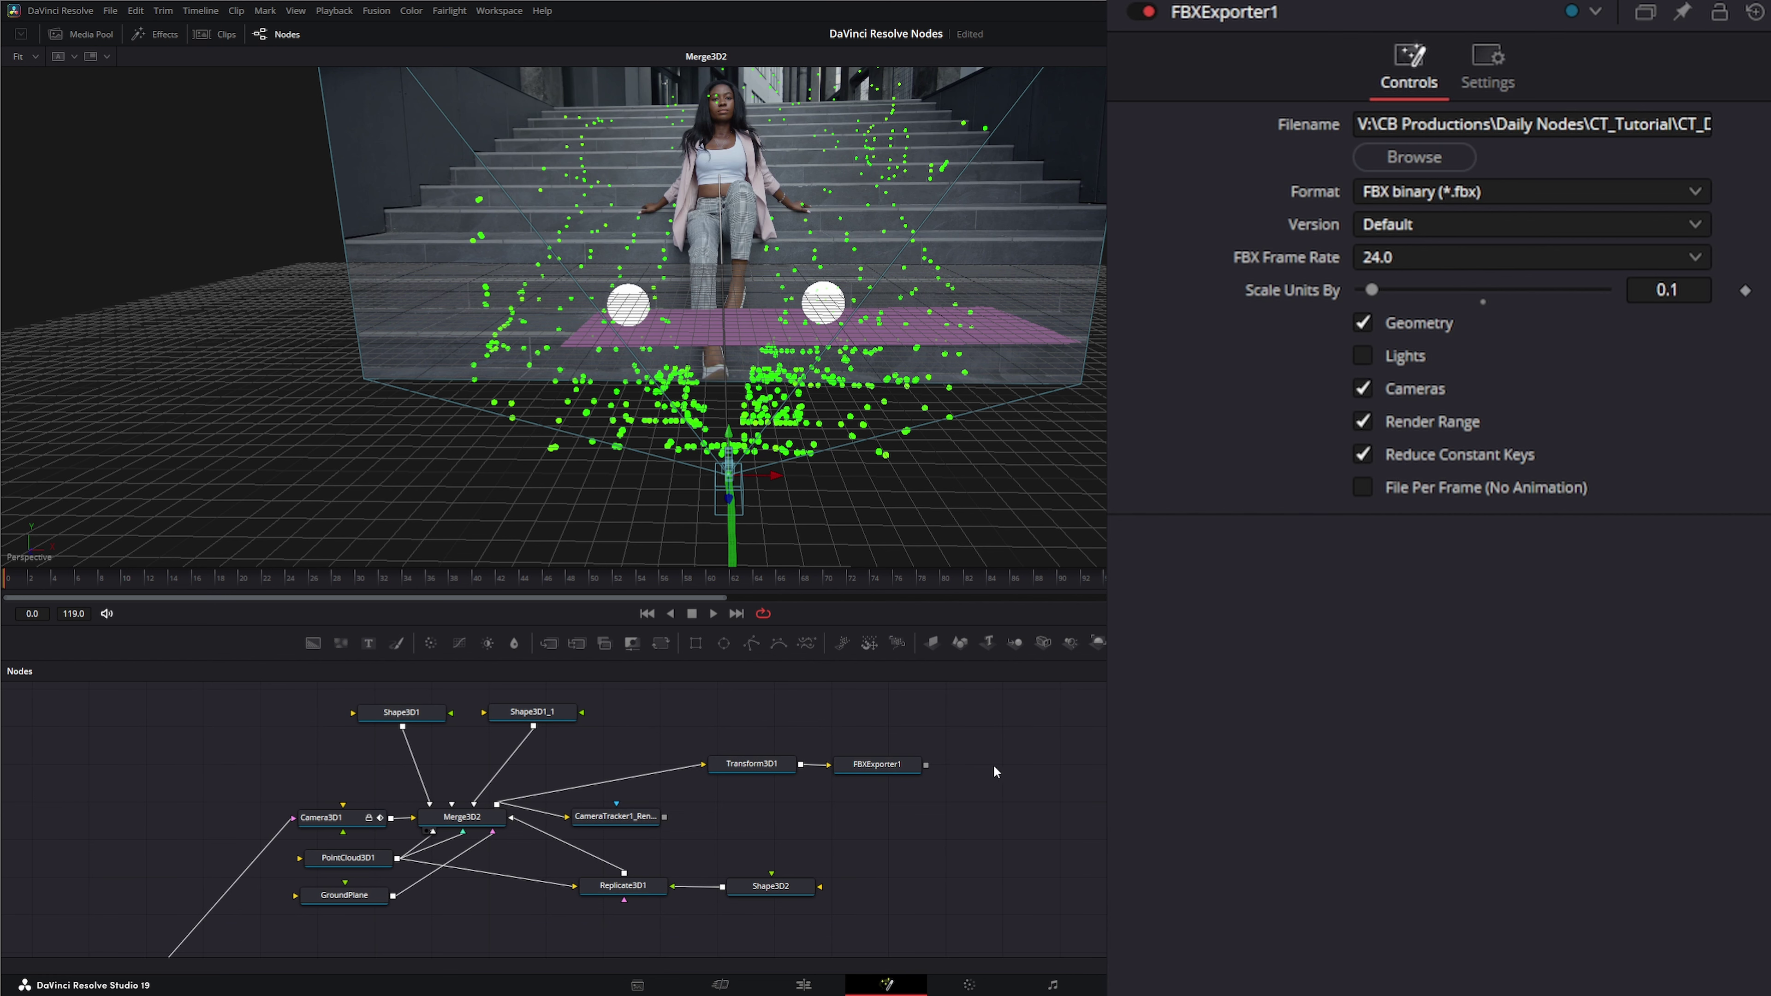
left_click(383, 14)
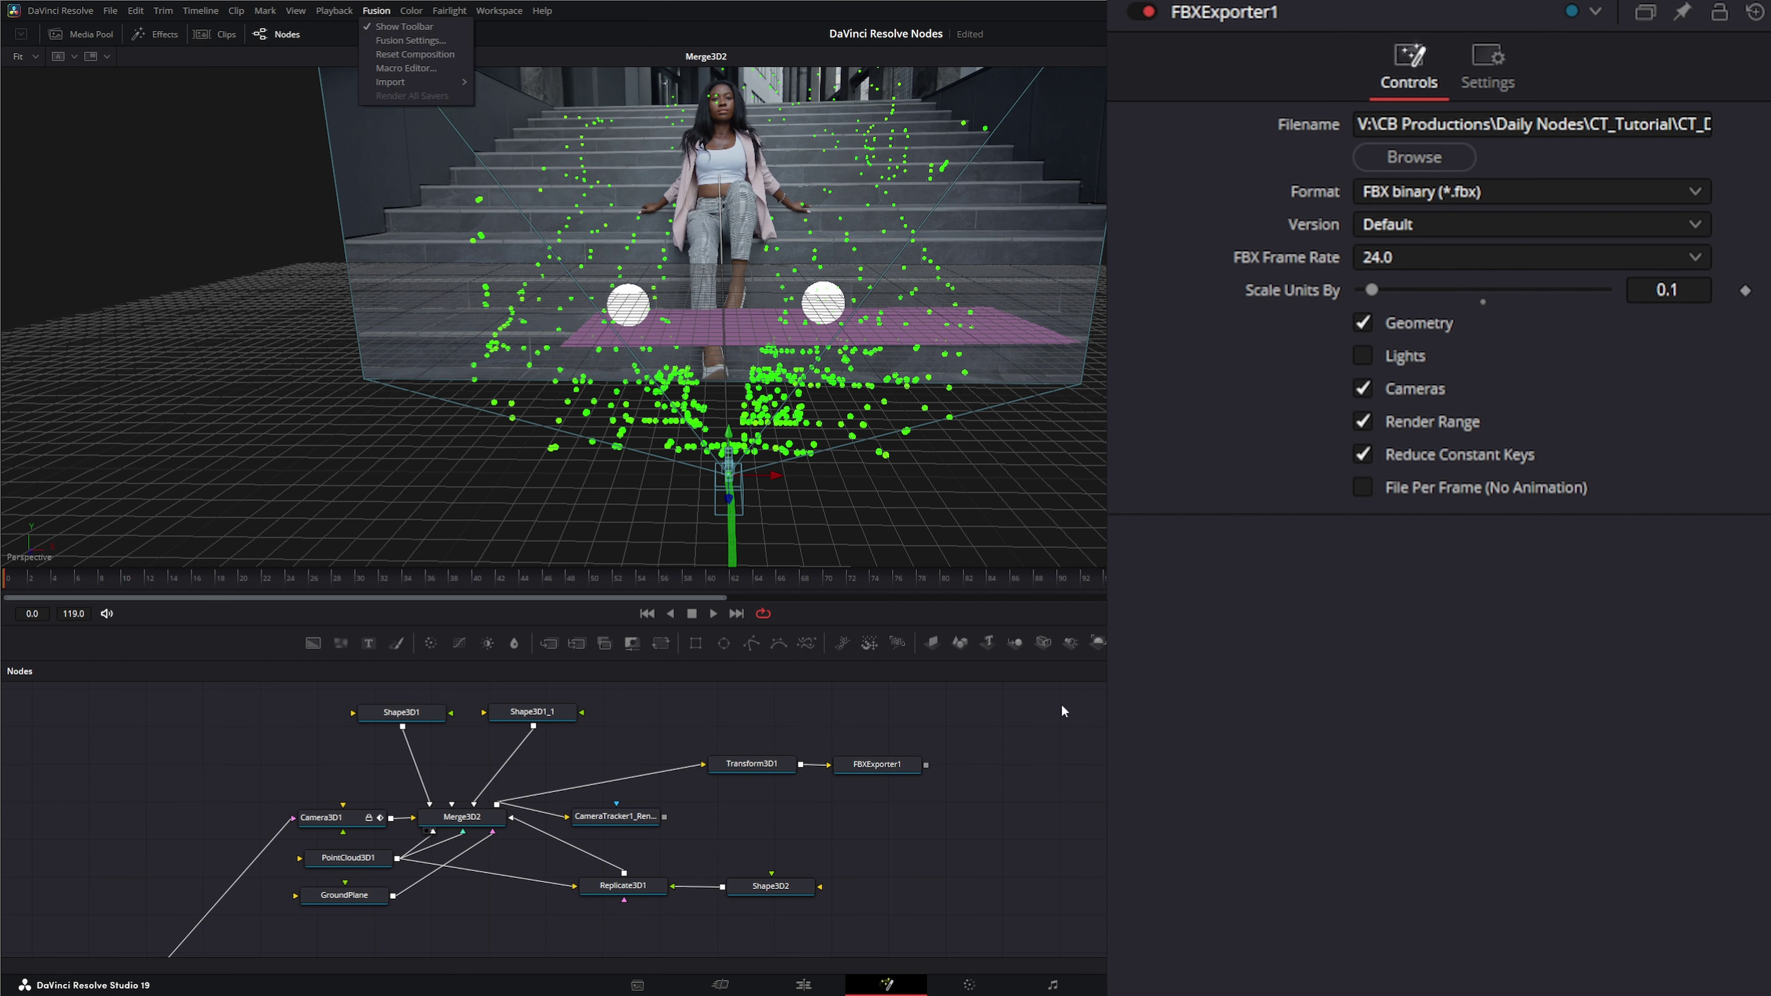
left_click(1006, 792)
left_click(881, 766)
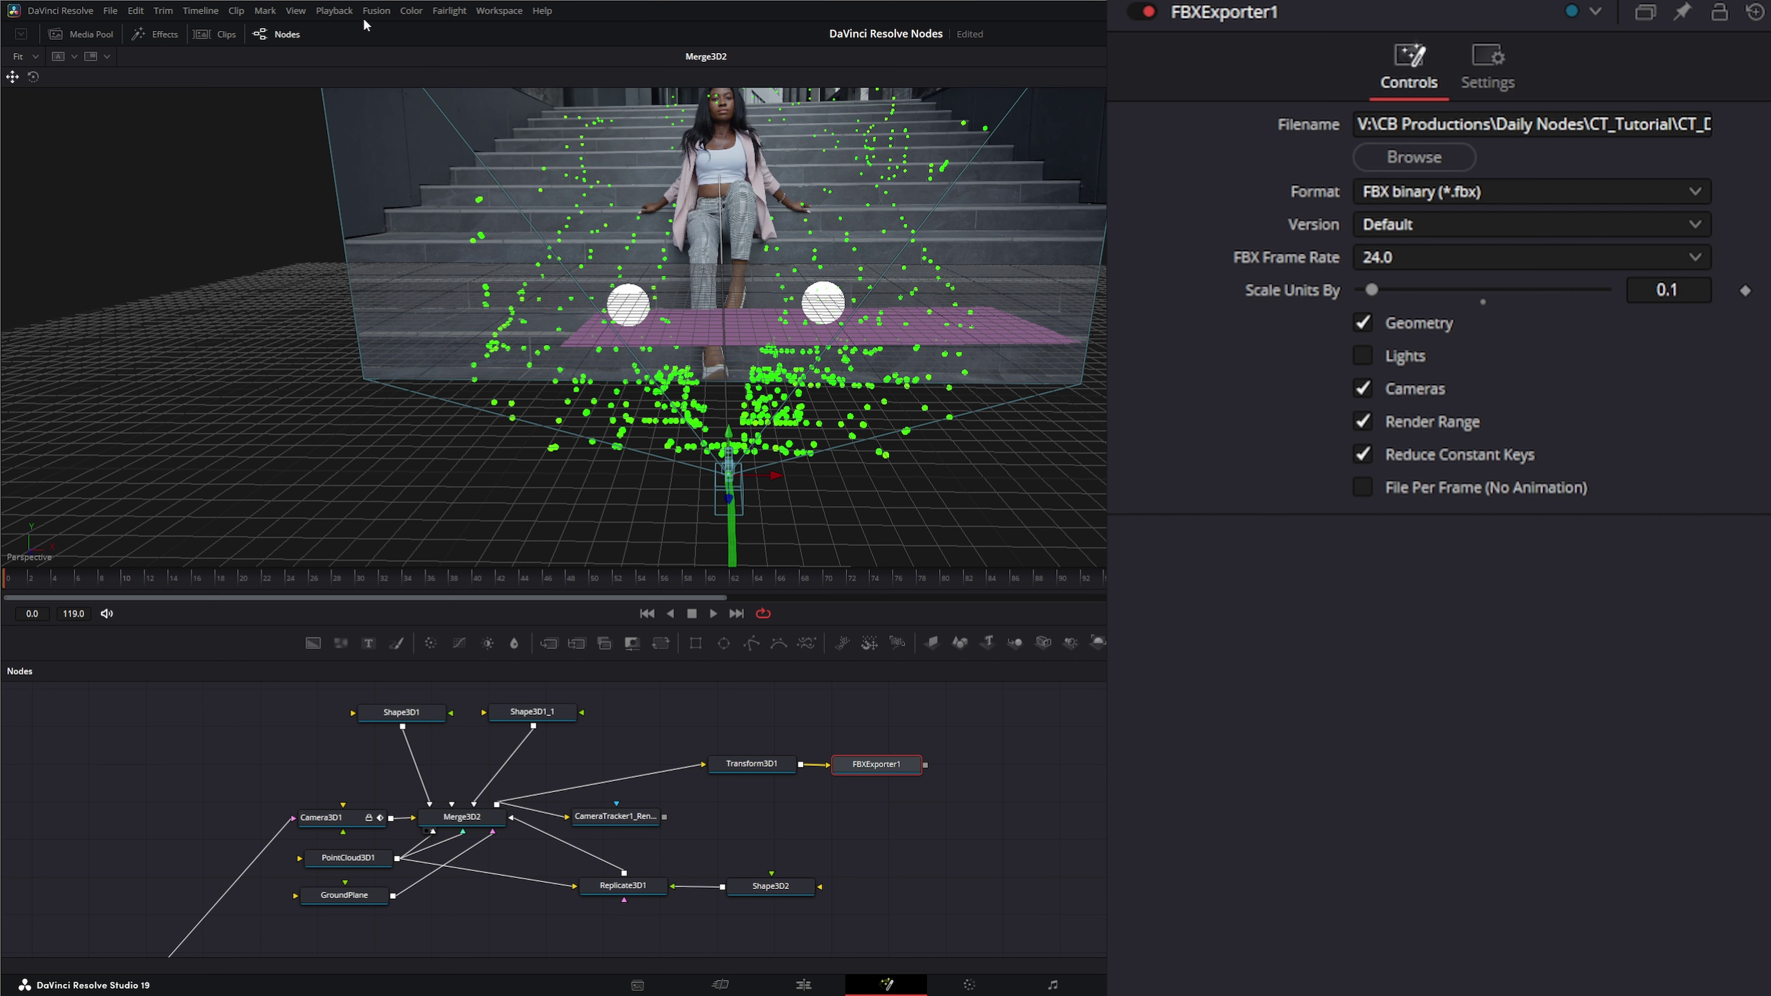
left_click(376, 10)
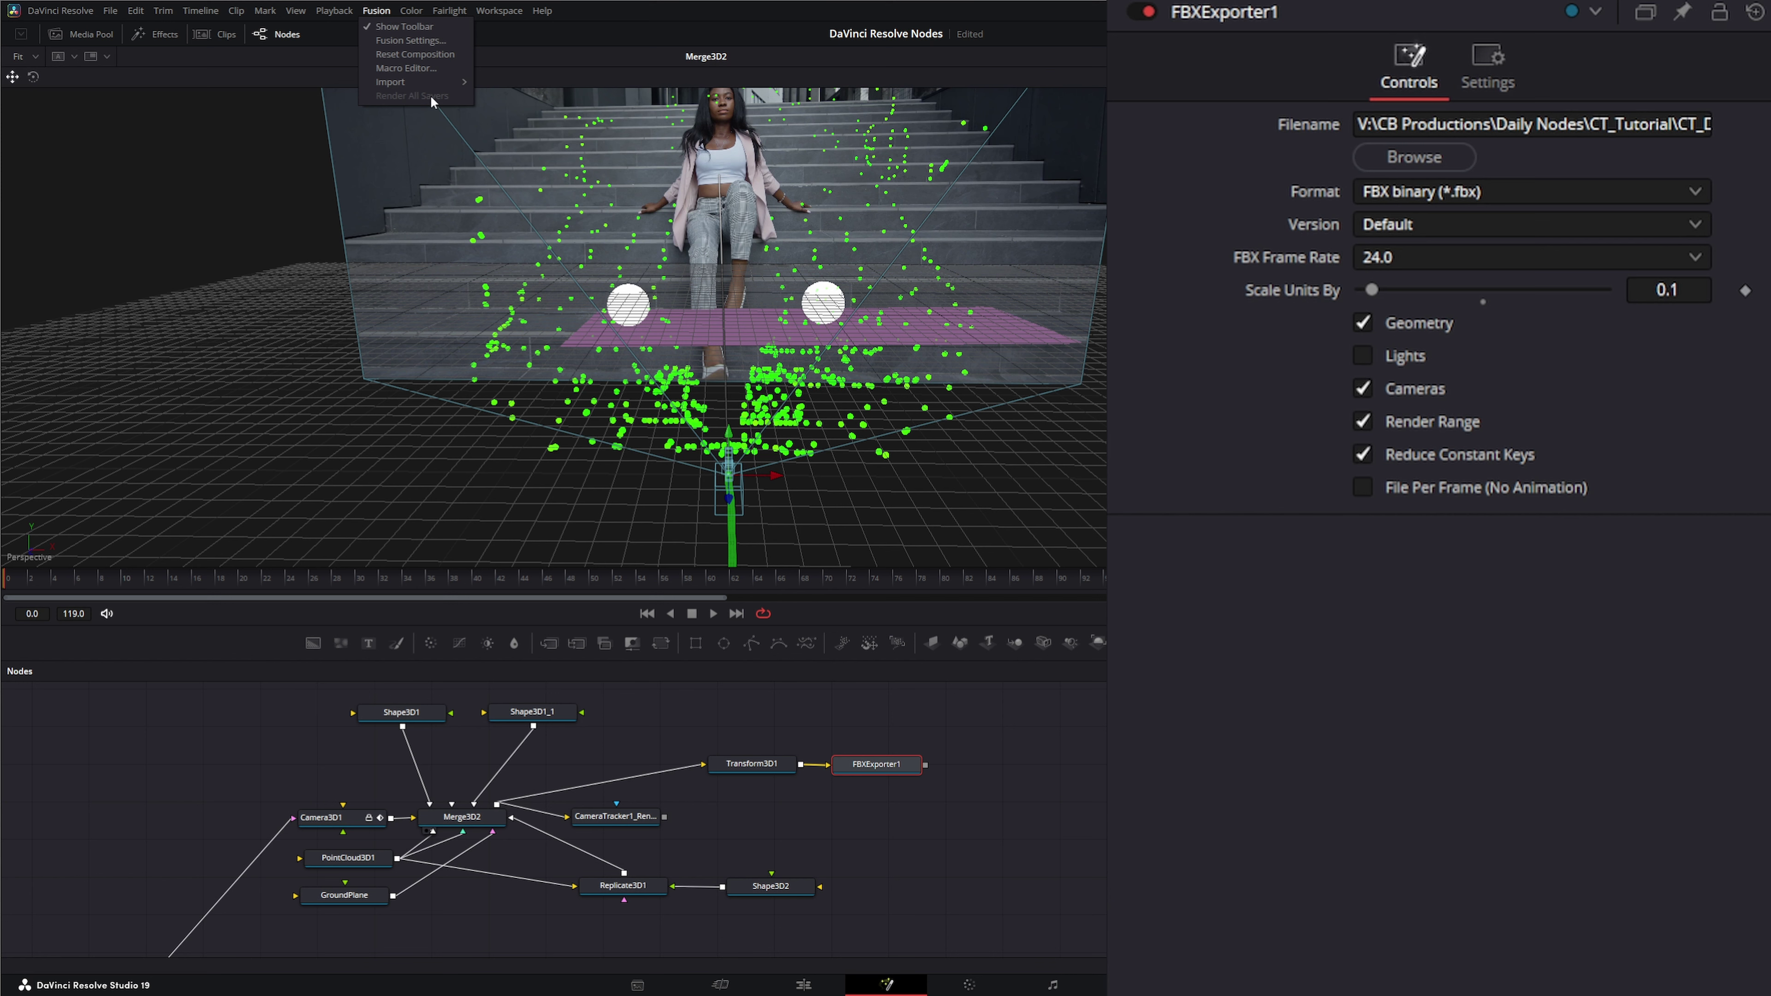
left_click(917, 813)
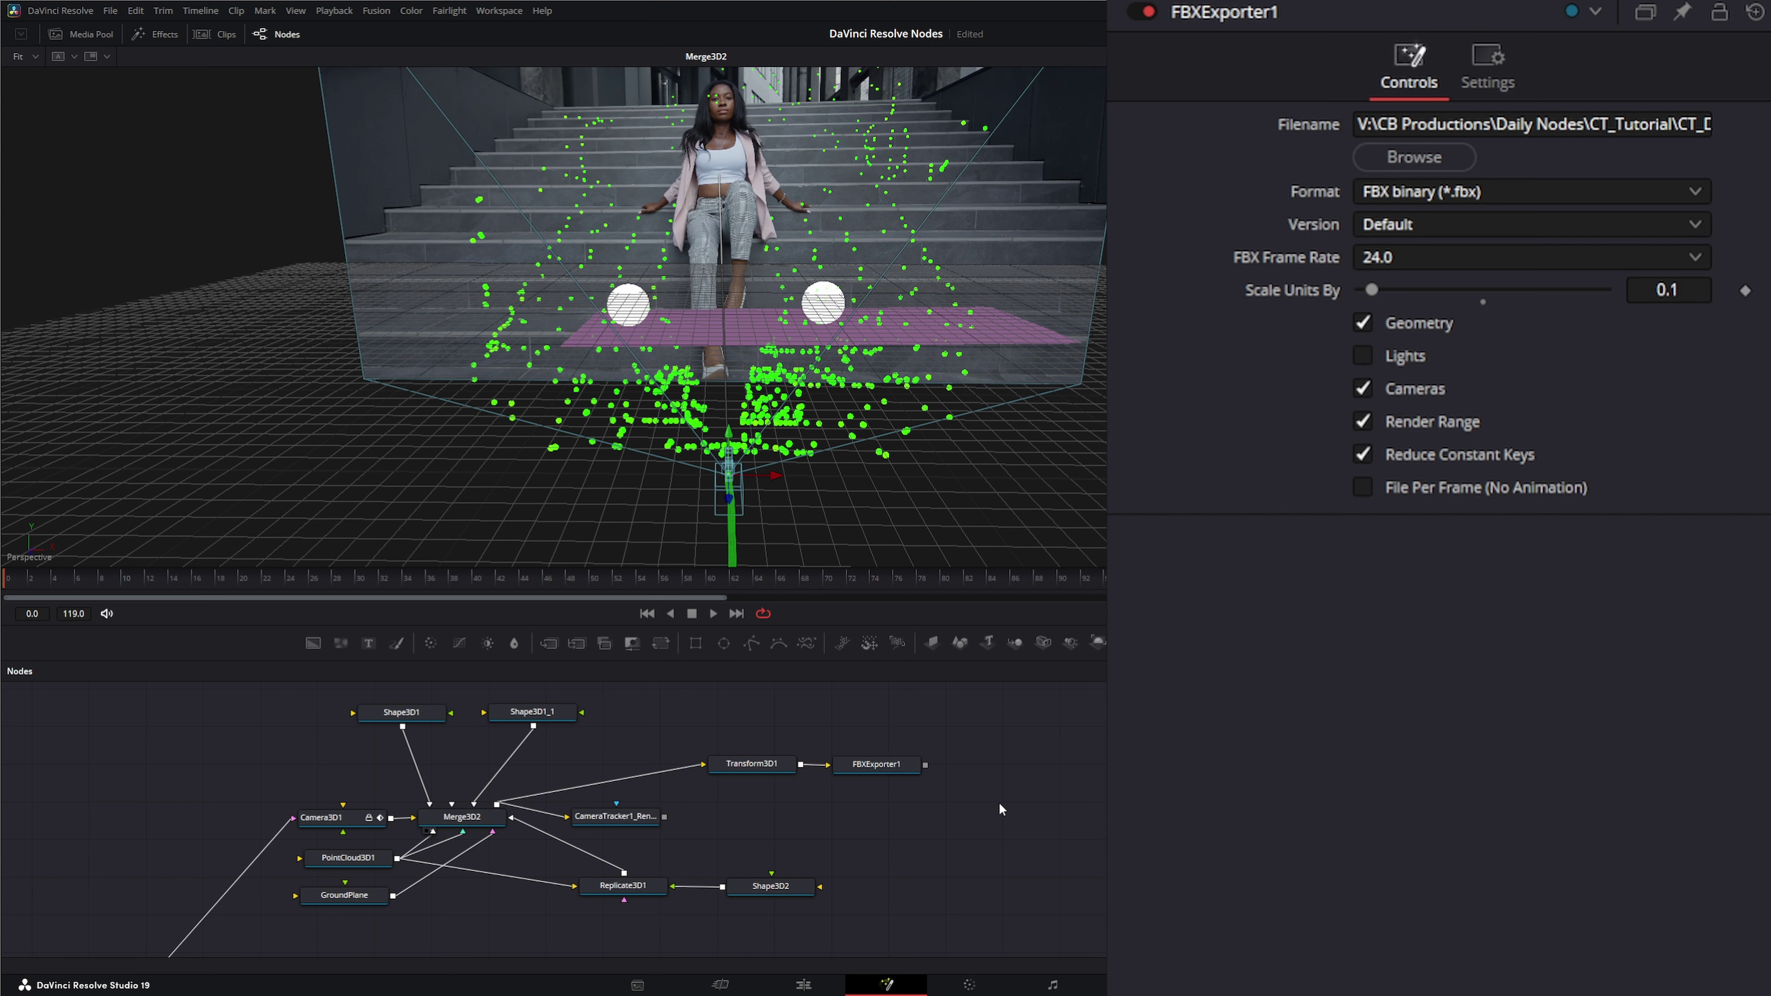
Step: Add an unconnected Saver node, placed well away from the node network, and reselect FBXExporter1
key("shift+space")
type("sav")
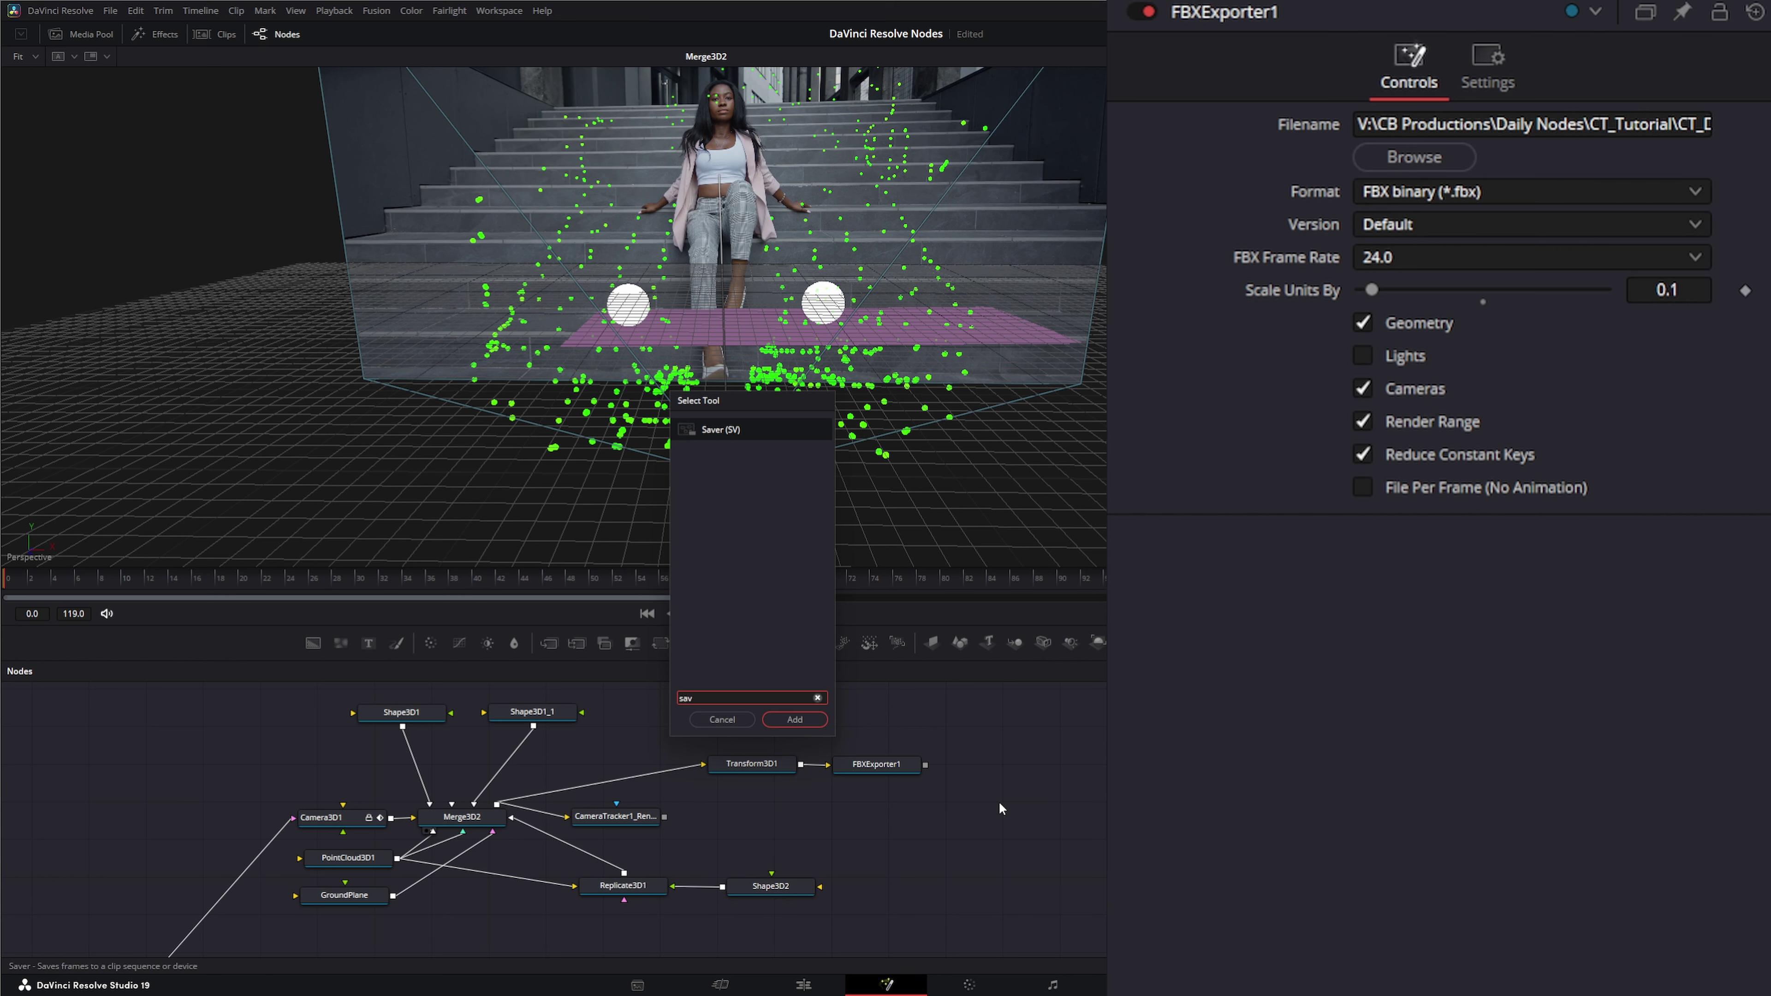
key("Return")
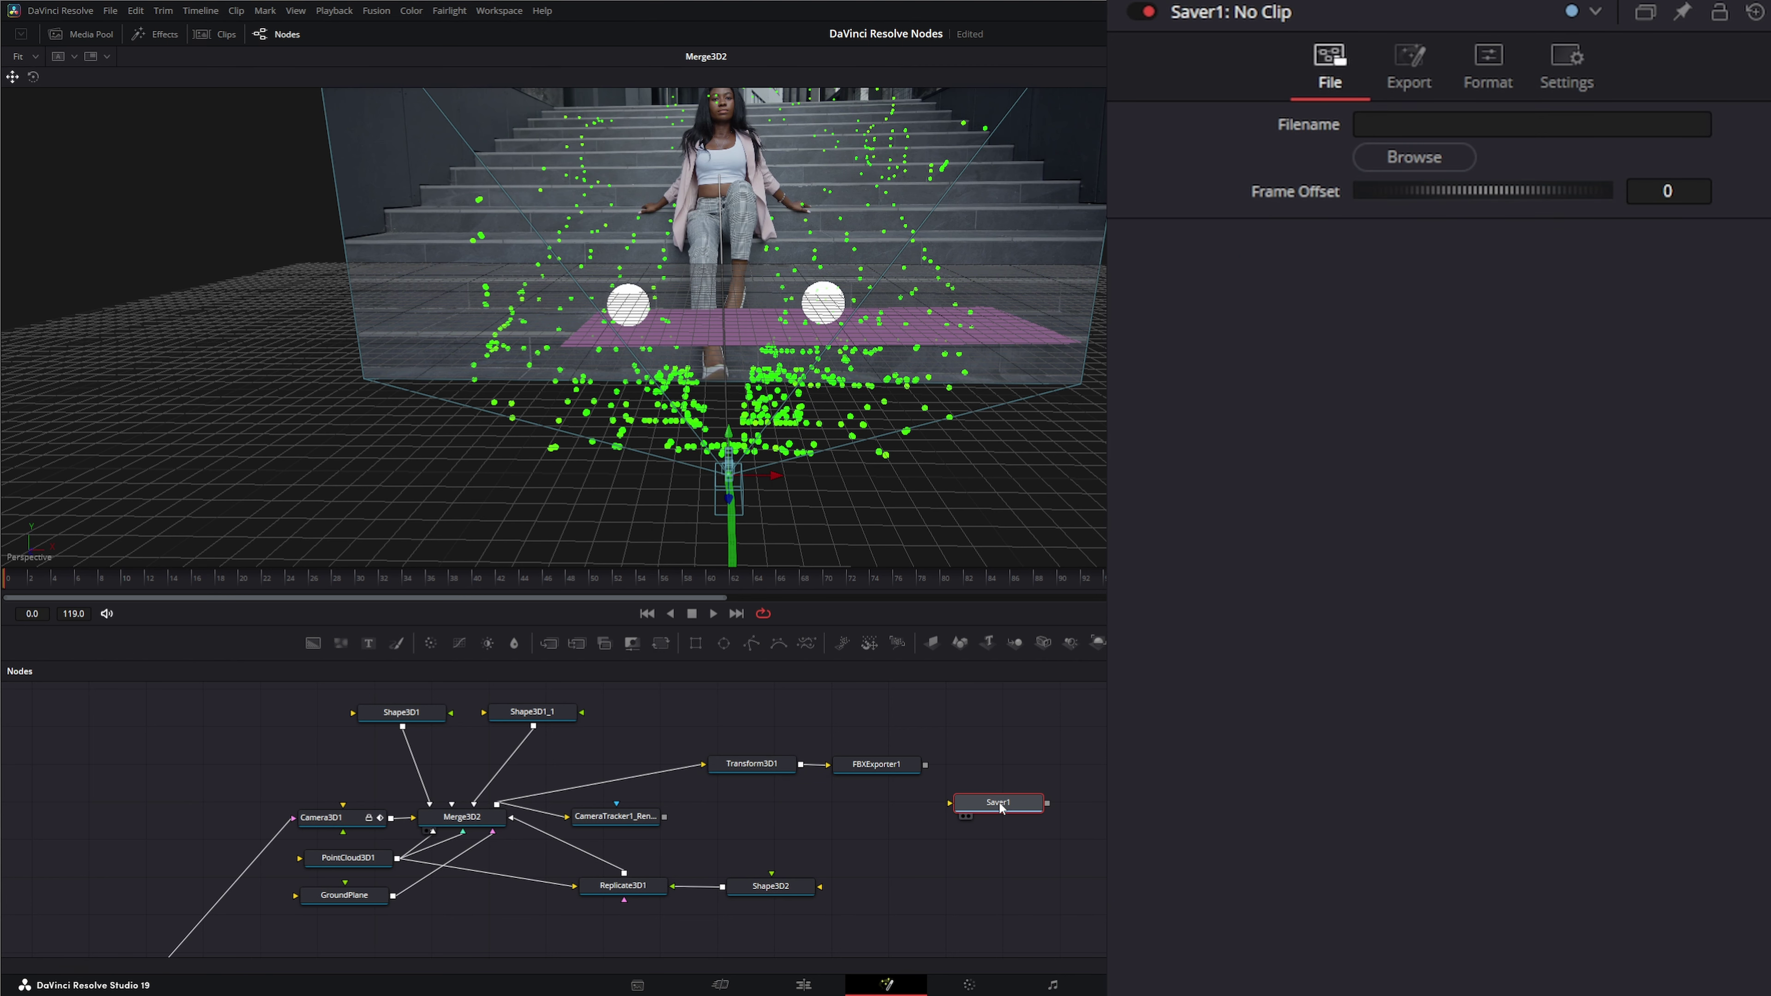
left_click_drag(1001, 808, 1143, 820)
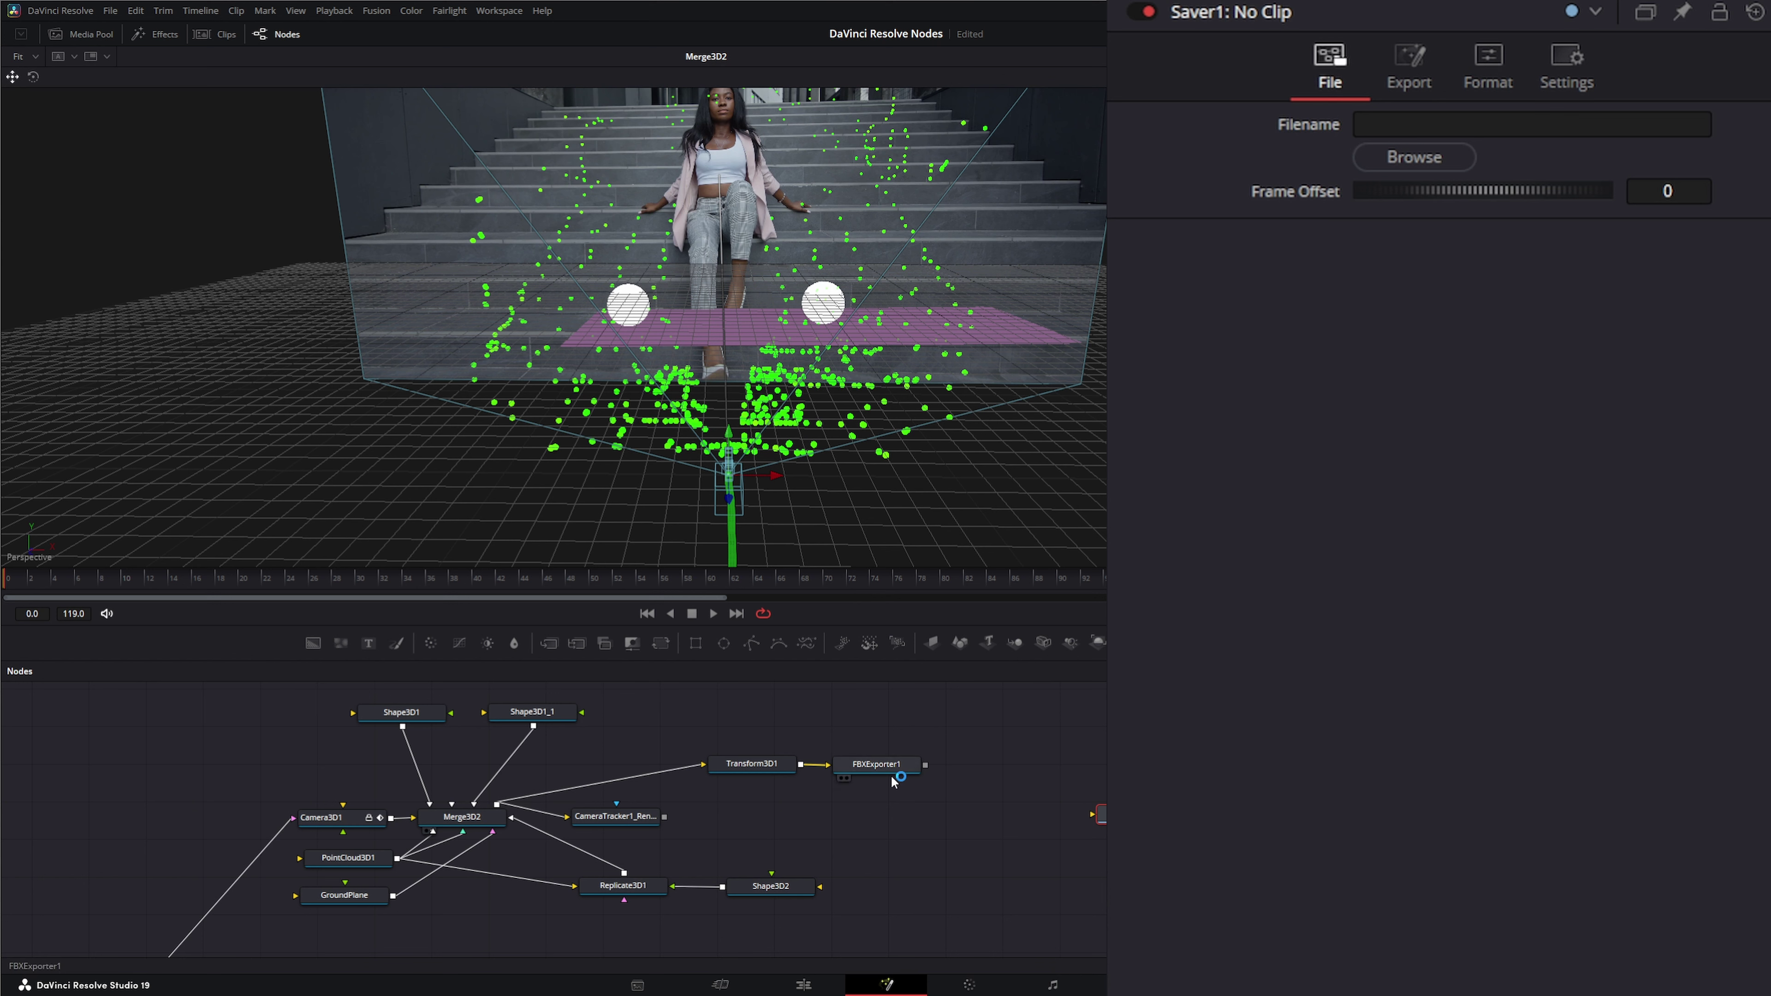
left_click(890, 760)
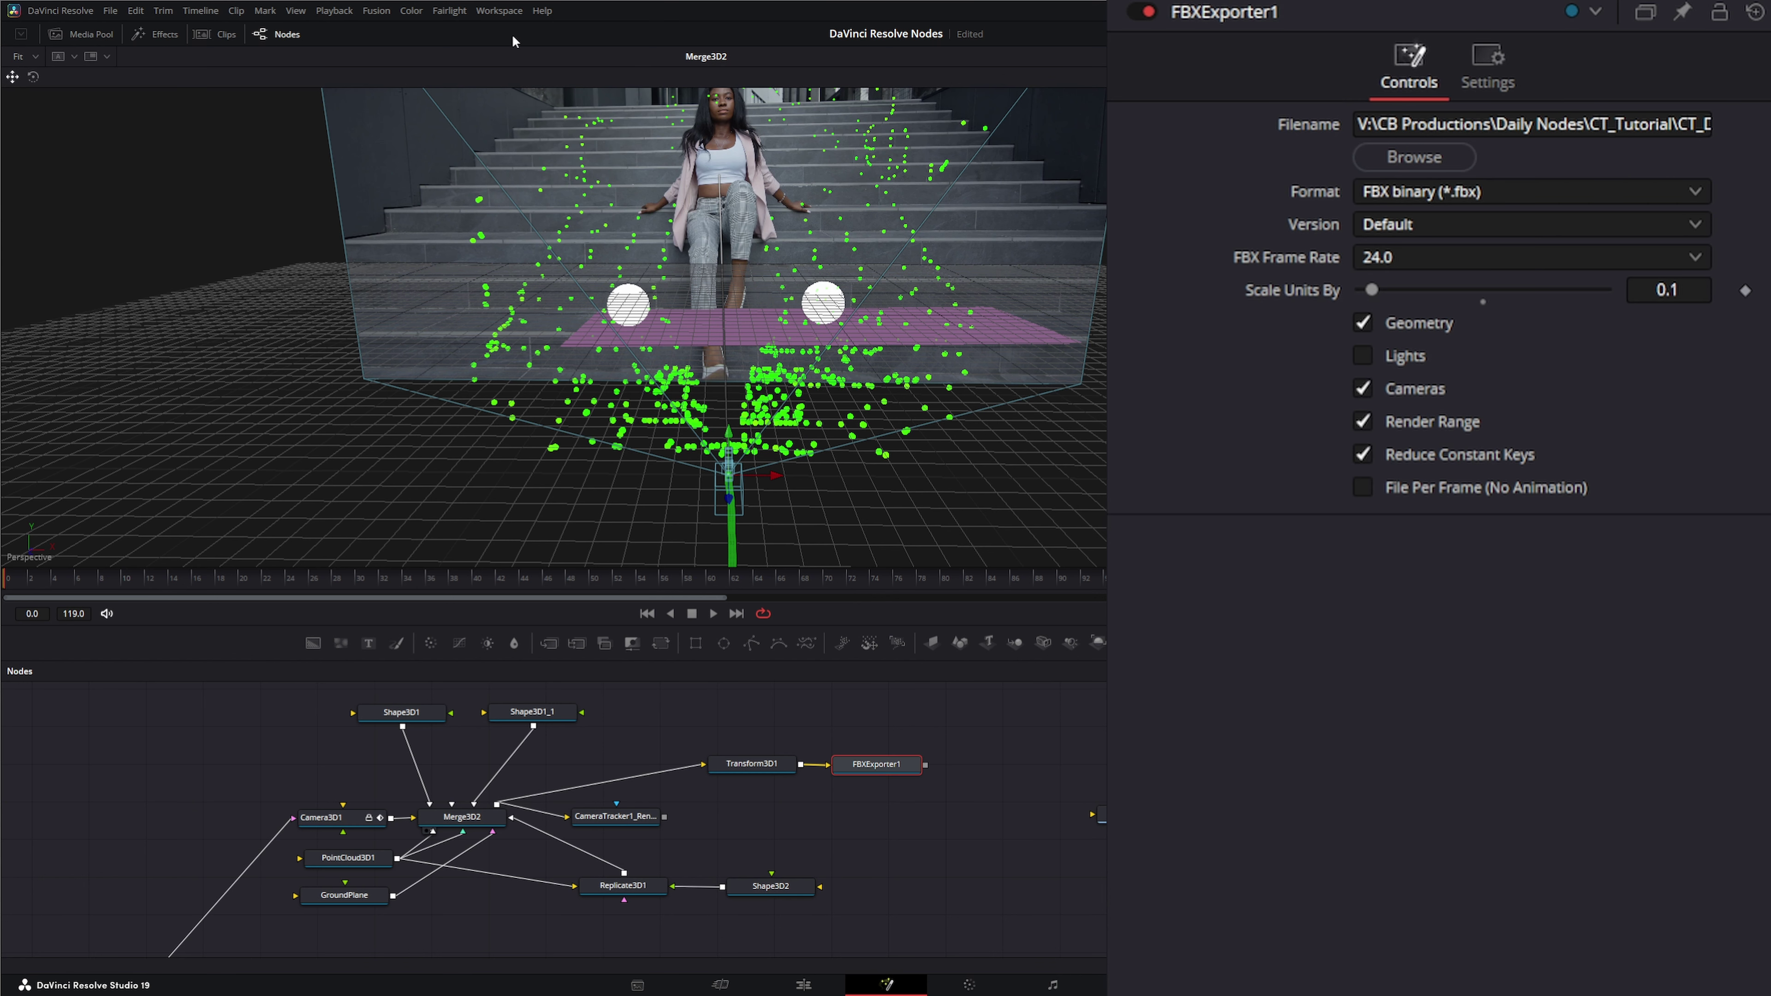
Step: Render all savers to export the scene as an FBX file and dismiss the completion message
left_click(375, 11)
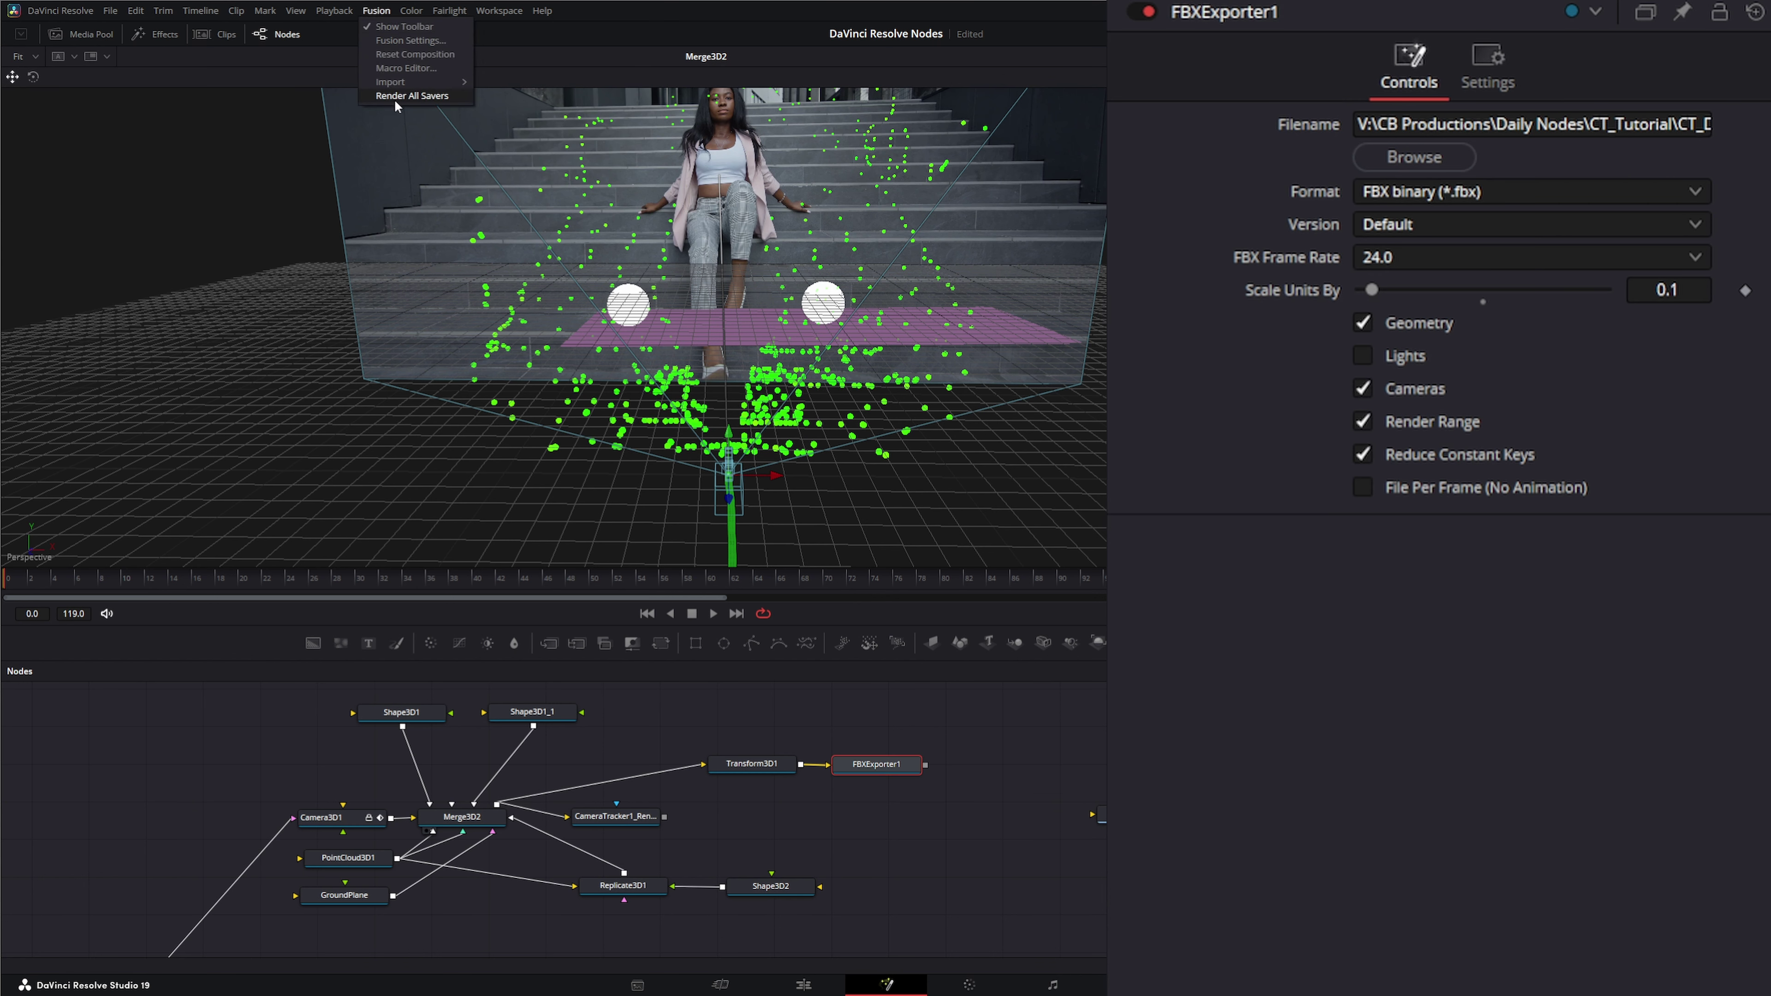
left_click(429, 95)
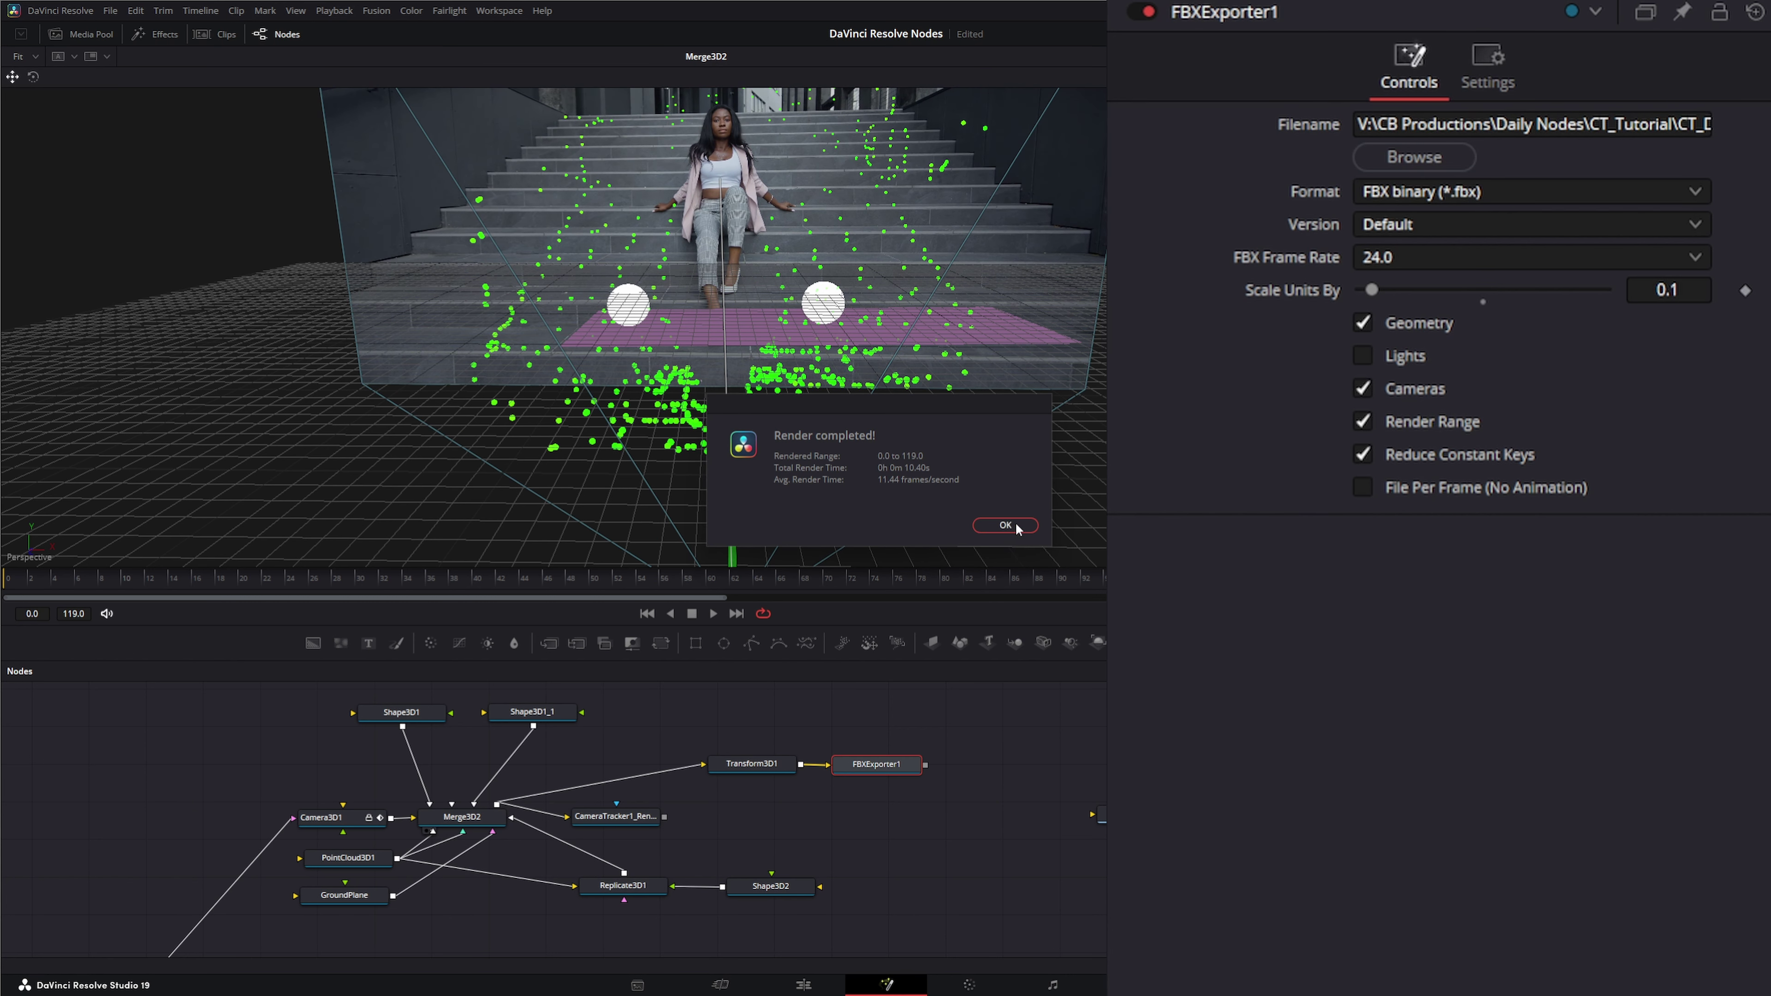
left_click(1005, 525)
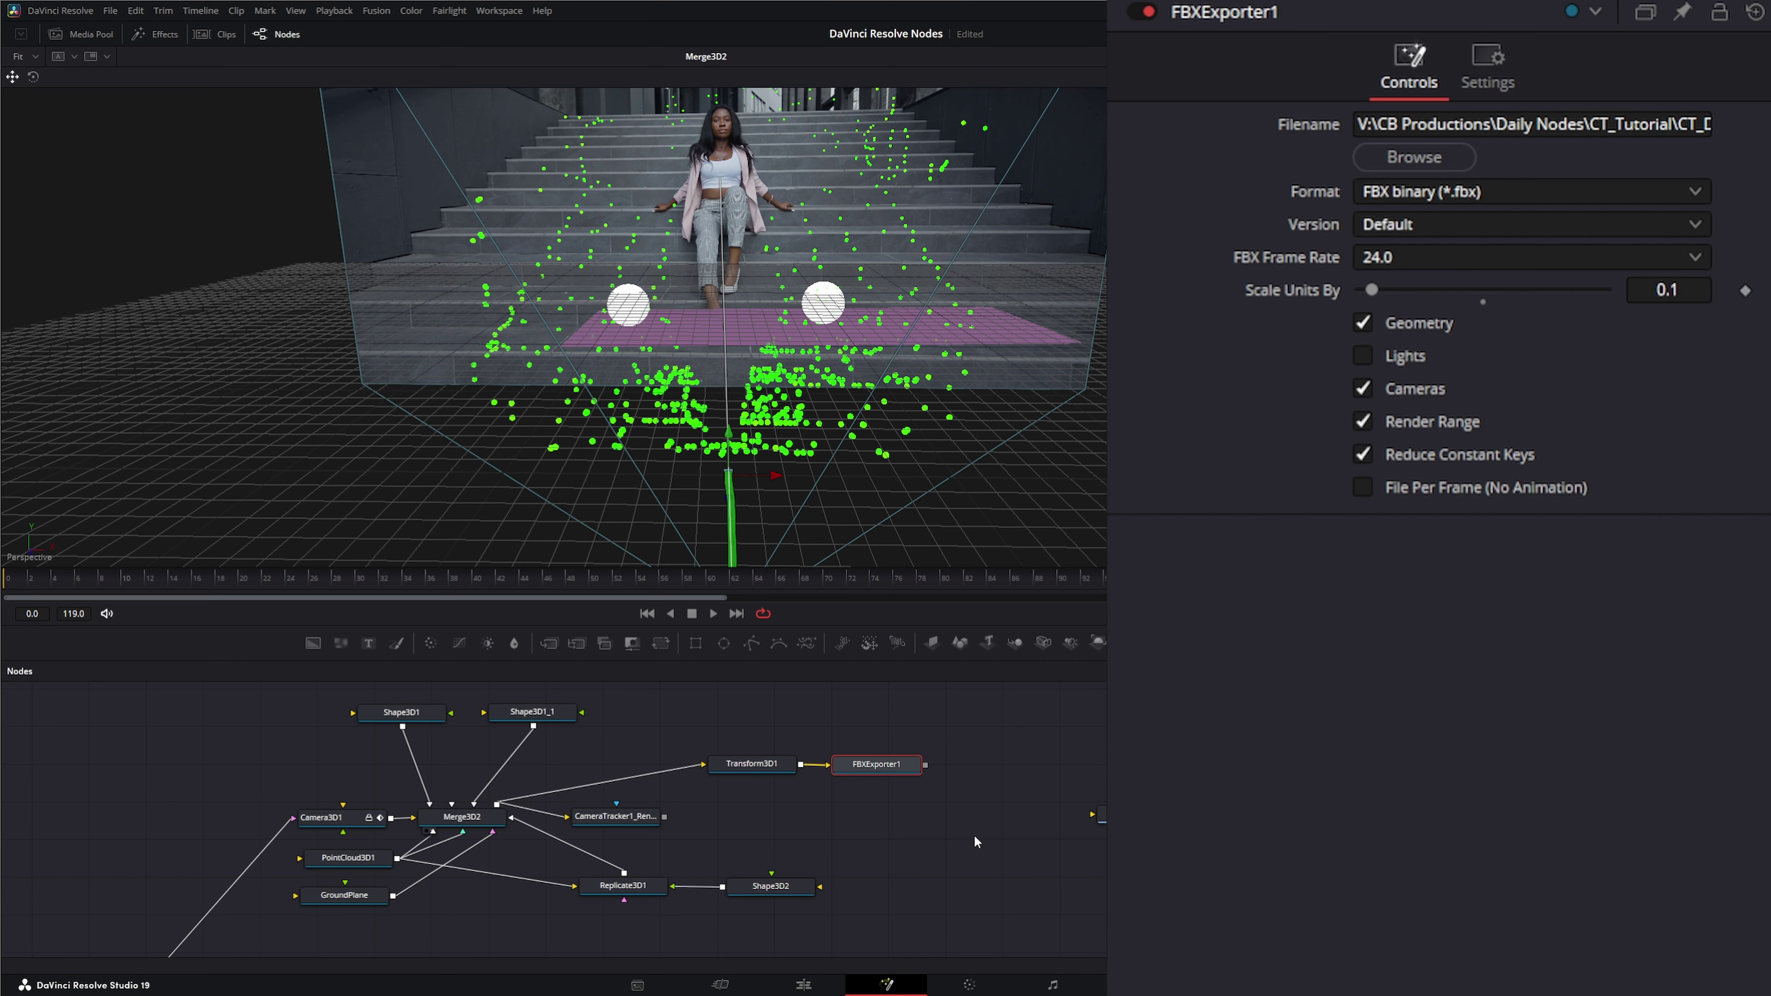
Step: Switch to Blender, start a General file and delete the default camera, cube and light
left_click(756, 981)
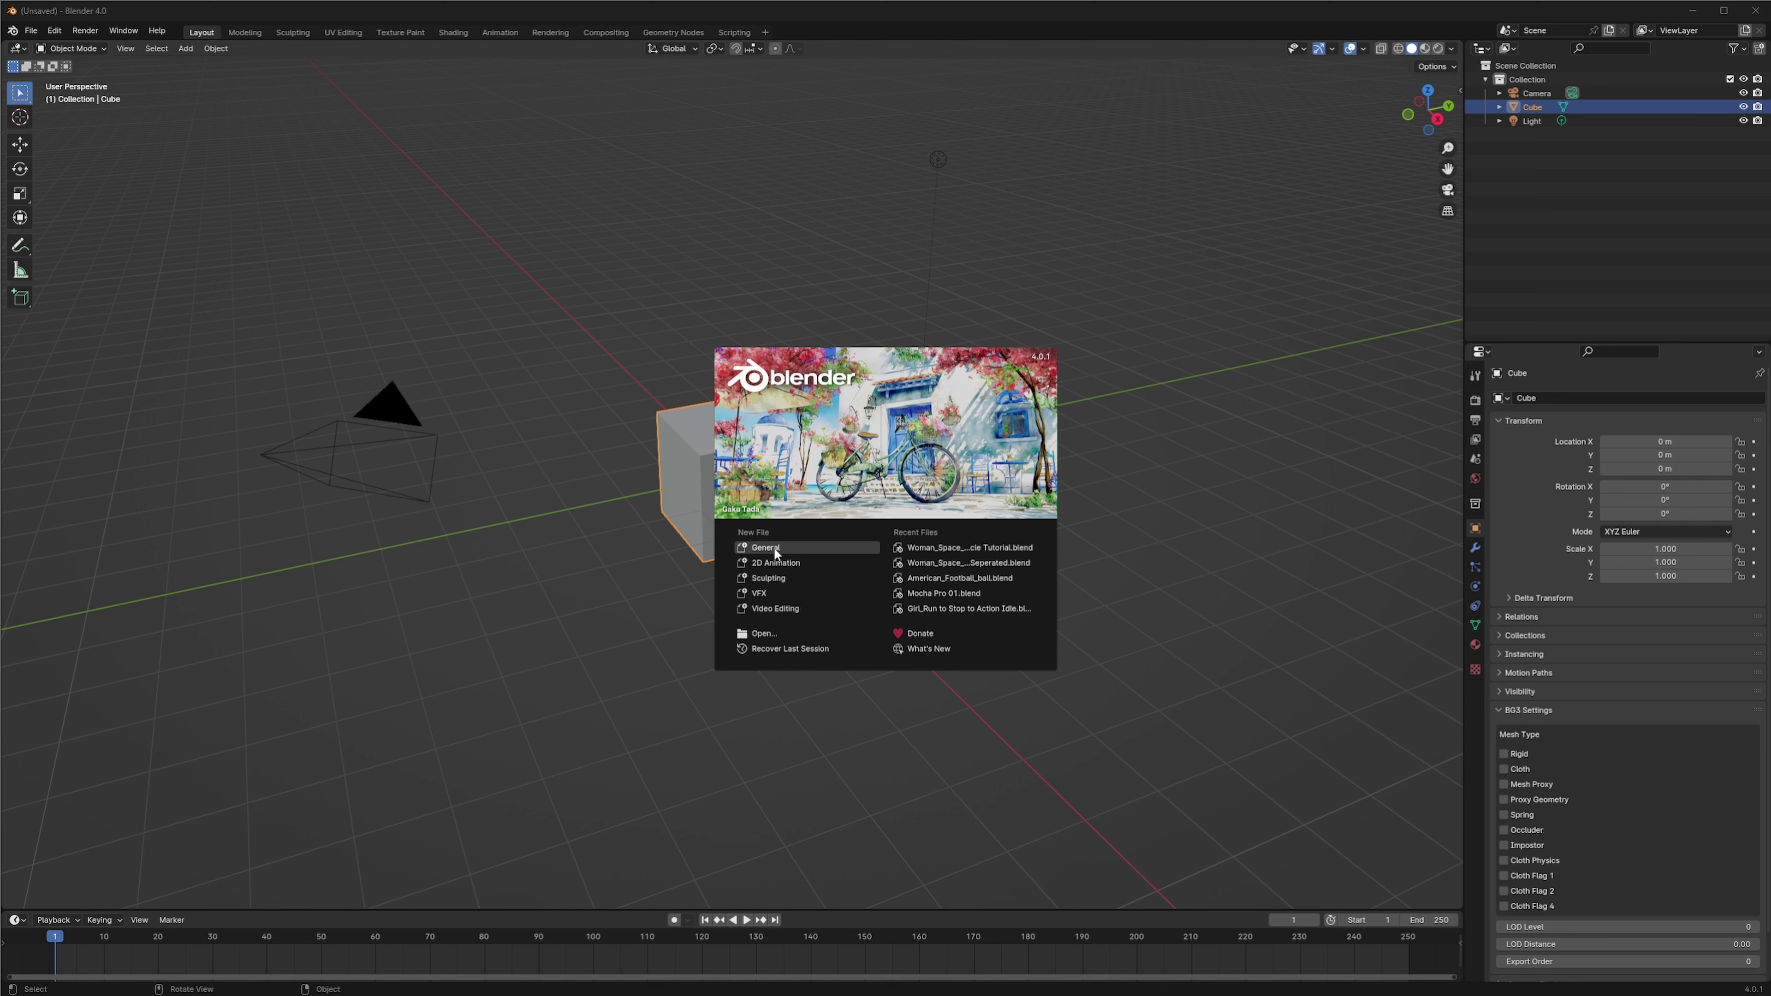
left_click(761, 547)
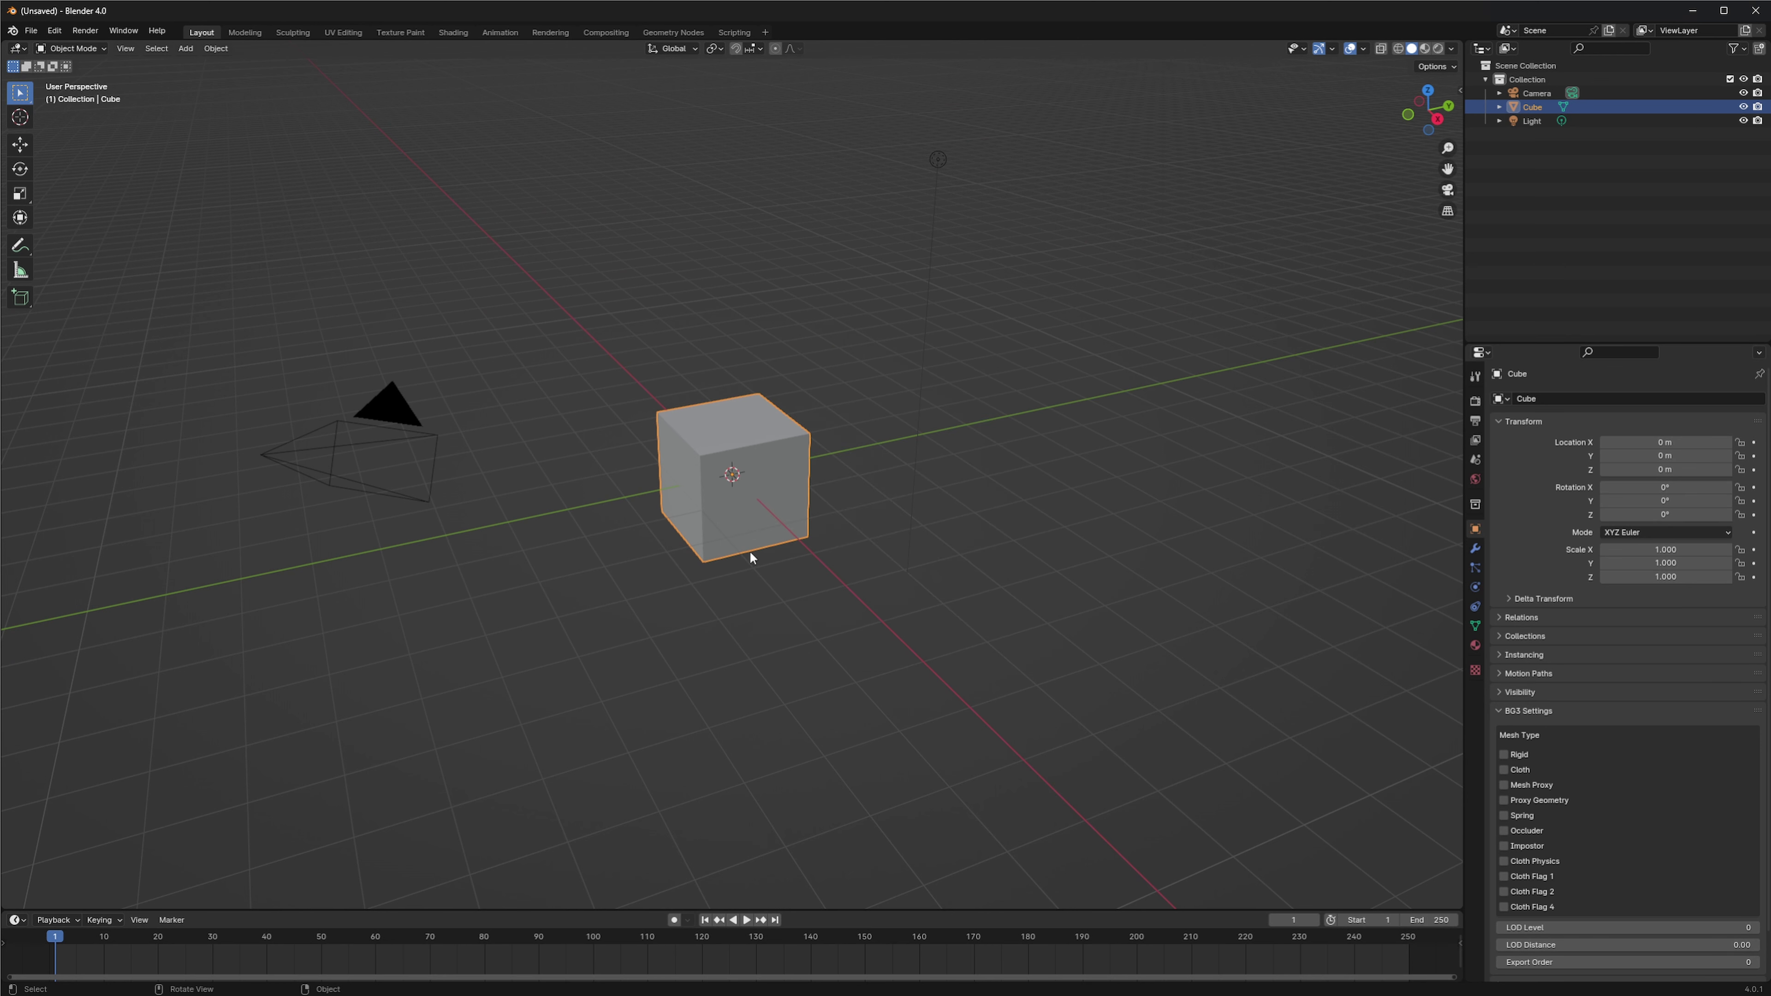
left_click_drag(169, 70, 1133, 741)
key("Delete")
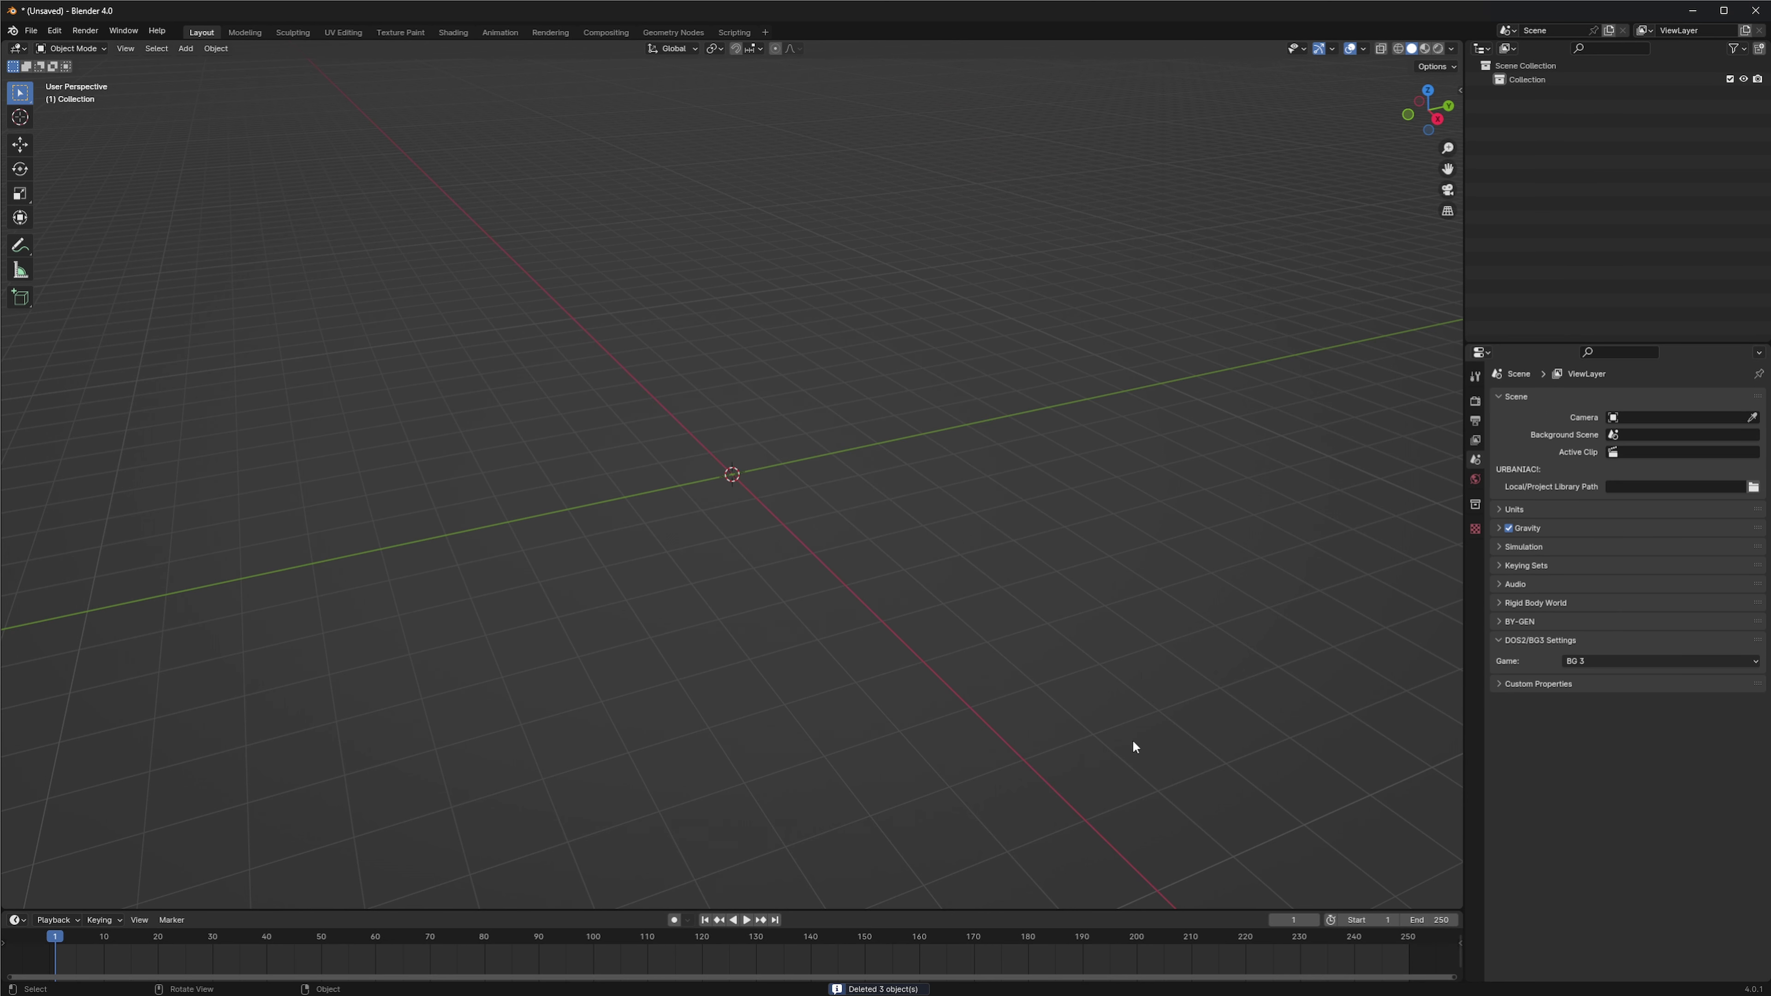
Step: Import the exported FBX file from V:\CB Productions\Daily Nodes\CT_Tutorial
left_click(33, 32)
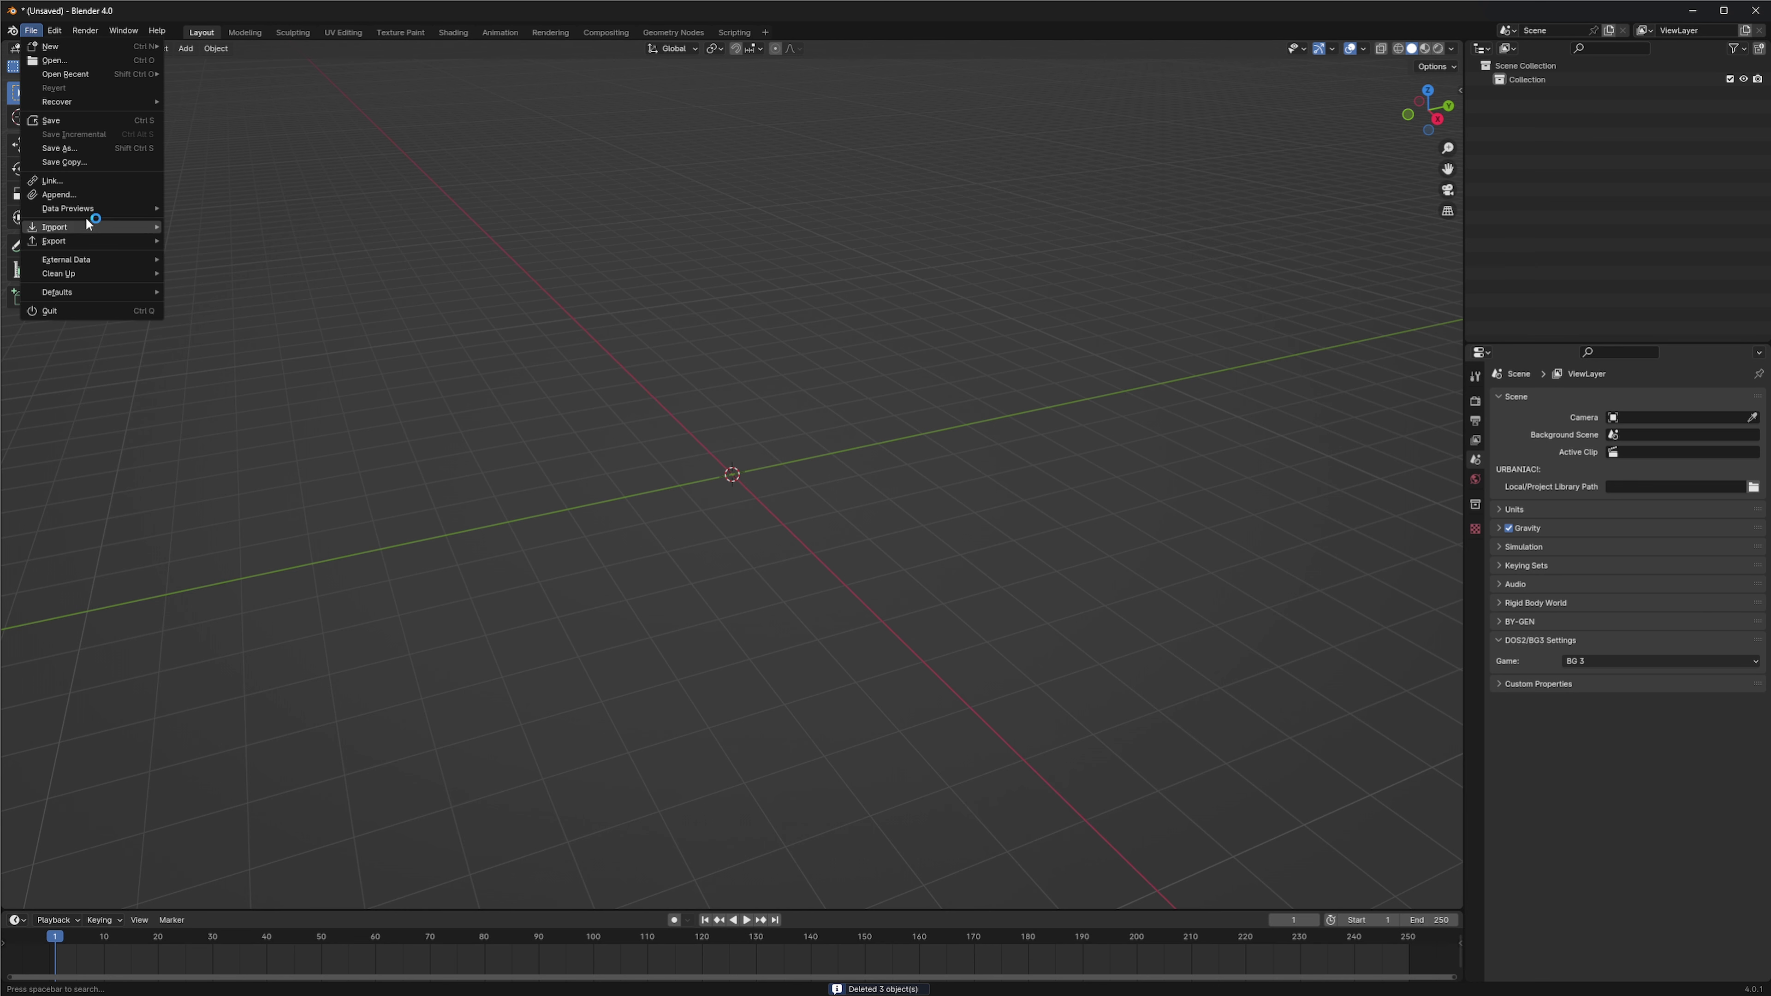
mouse_move(83, 229)
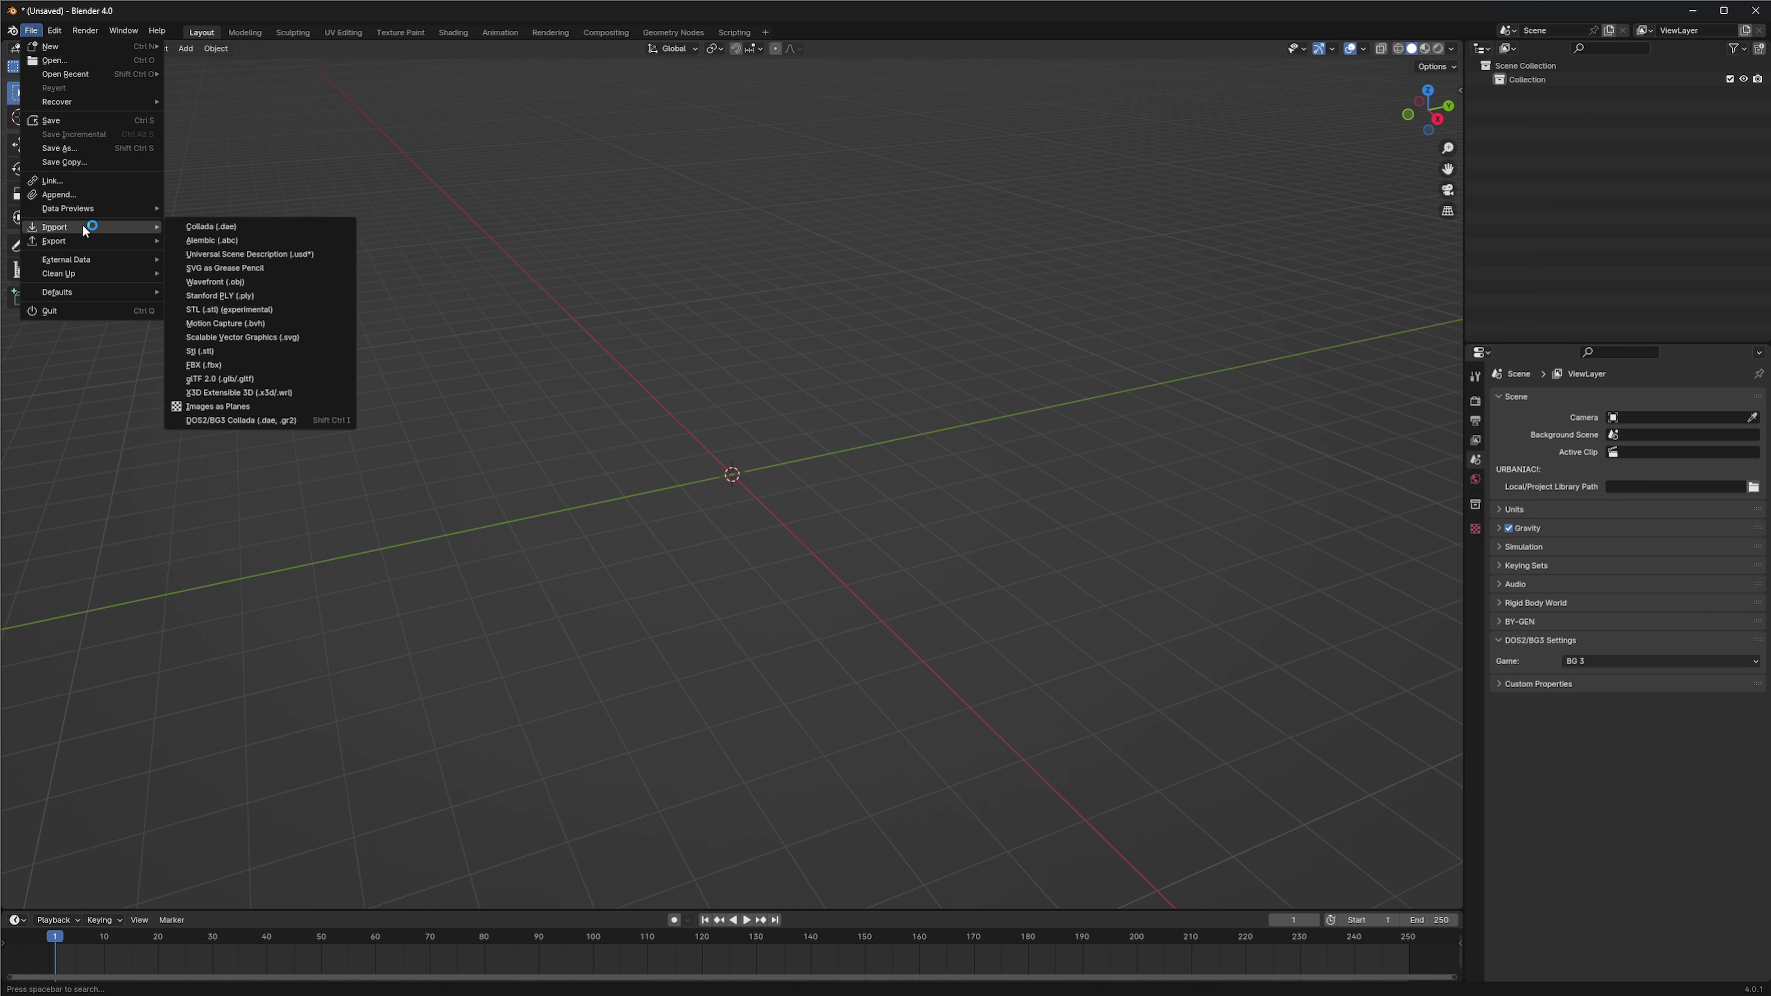
left_click(209, 364)
left_click(376, 578)
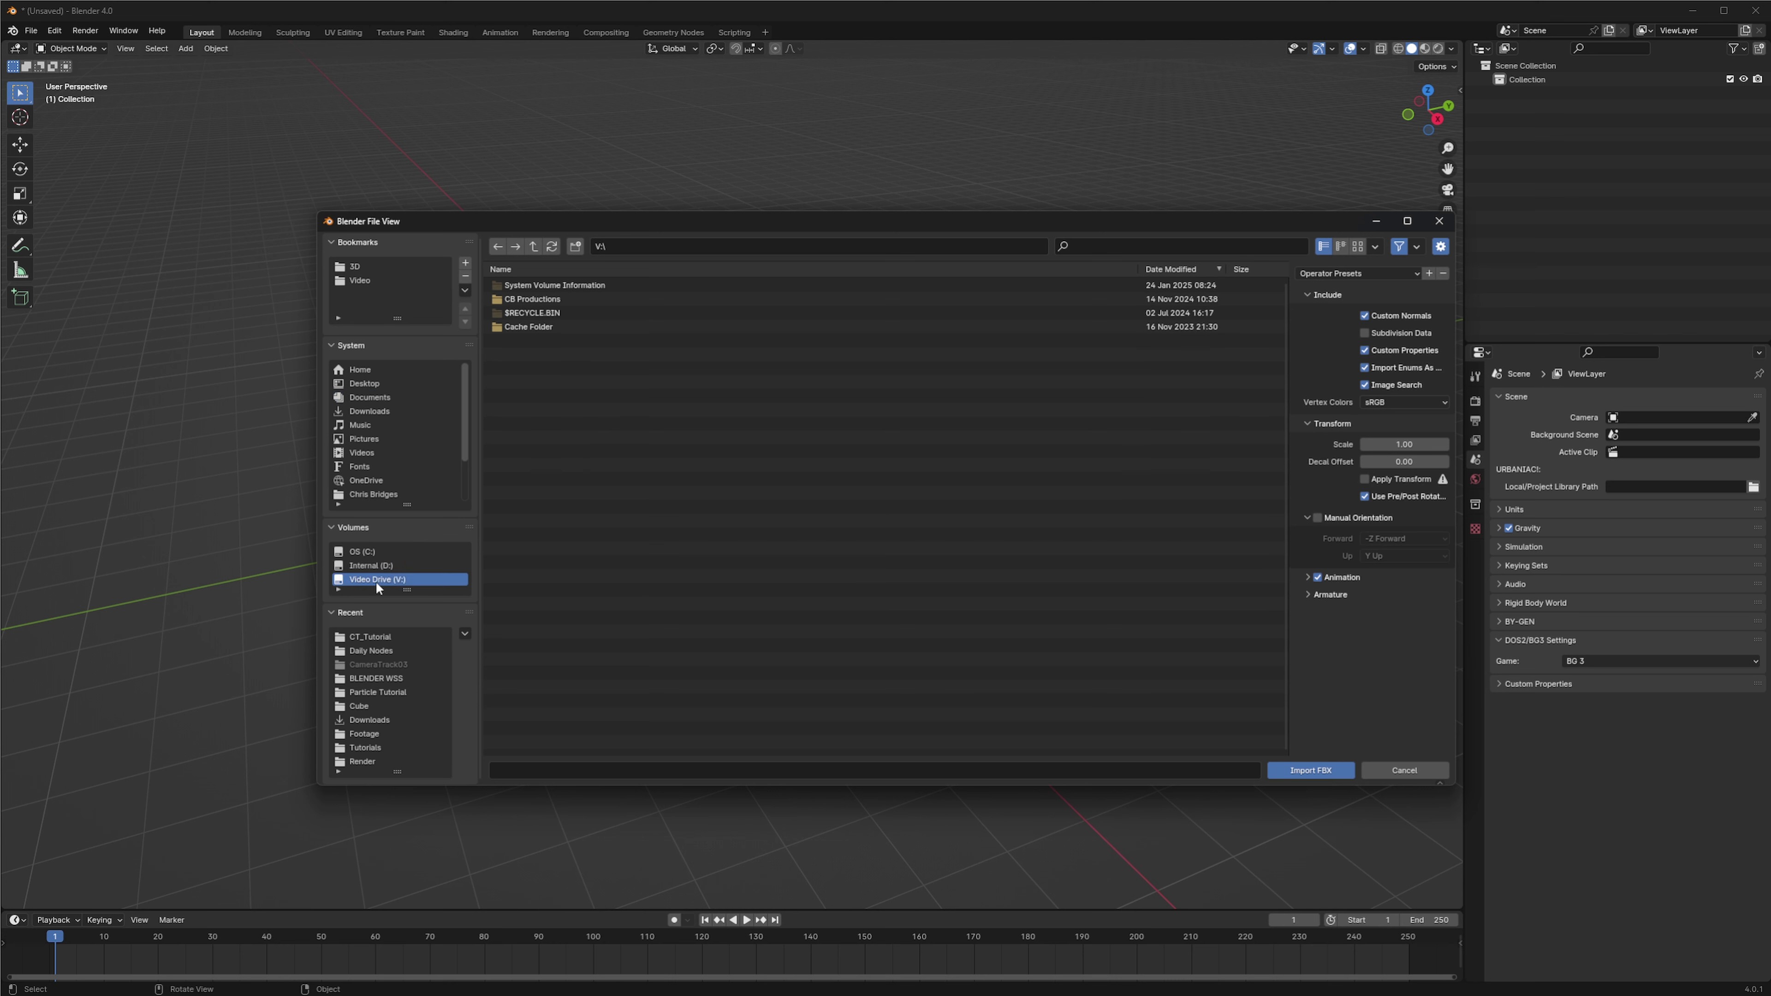
left_click(516, 299)
double_click(516, 298)
double_click(515, 286)
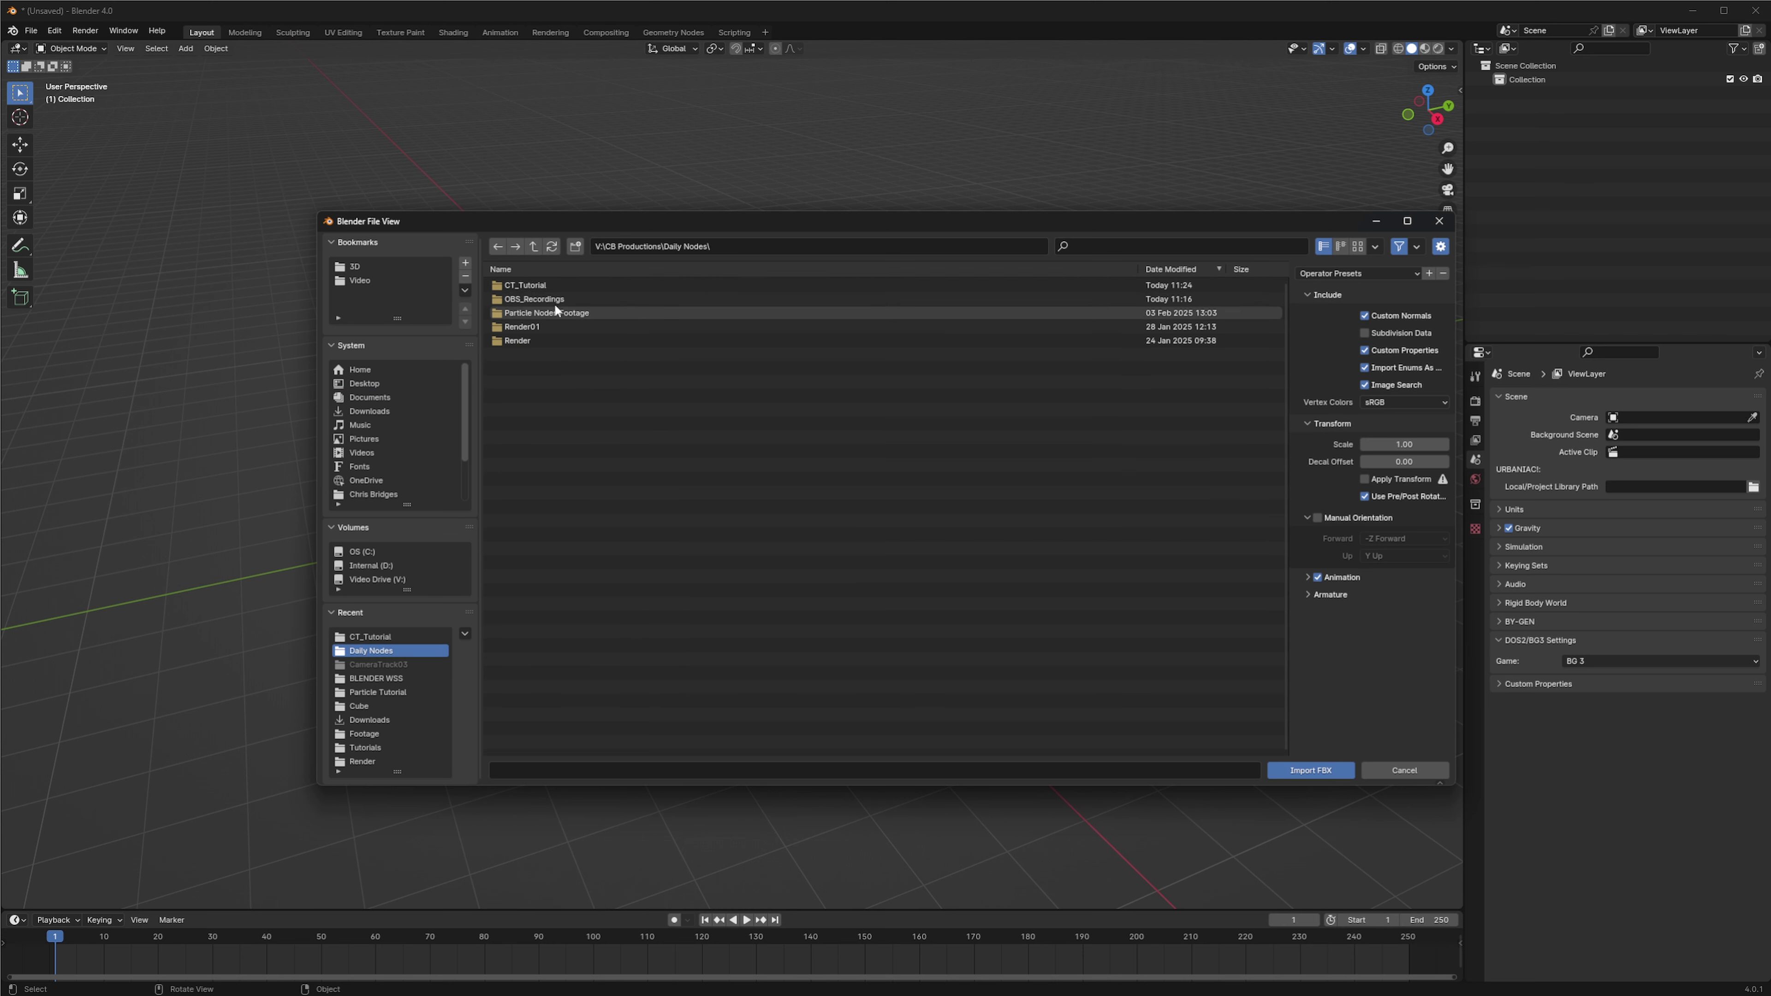
double_click(524, 285)
double_click(531, 285)
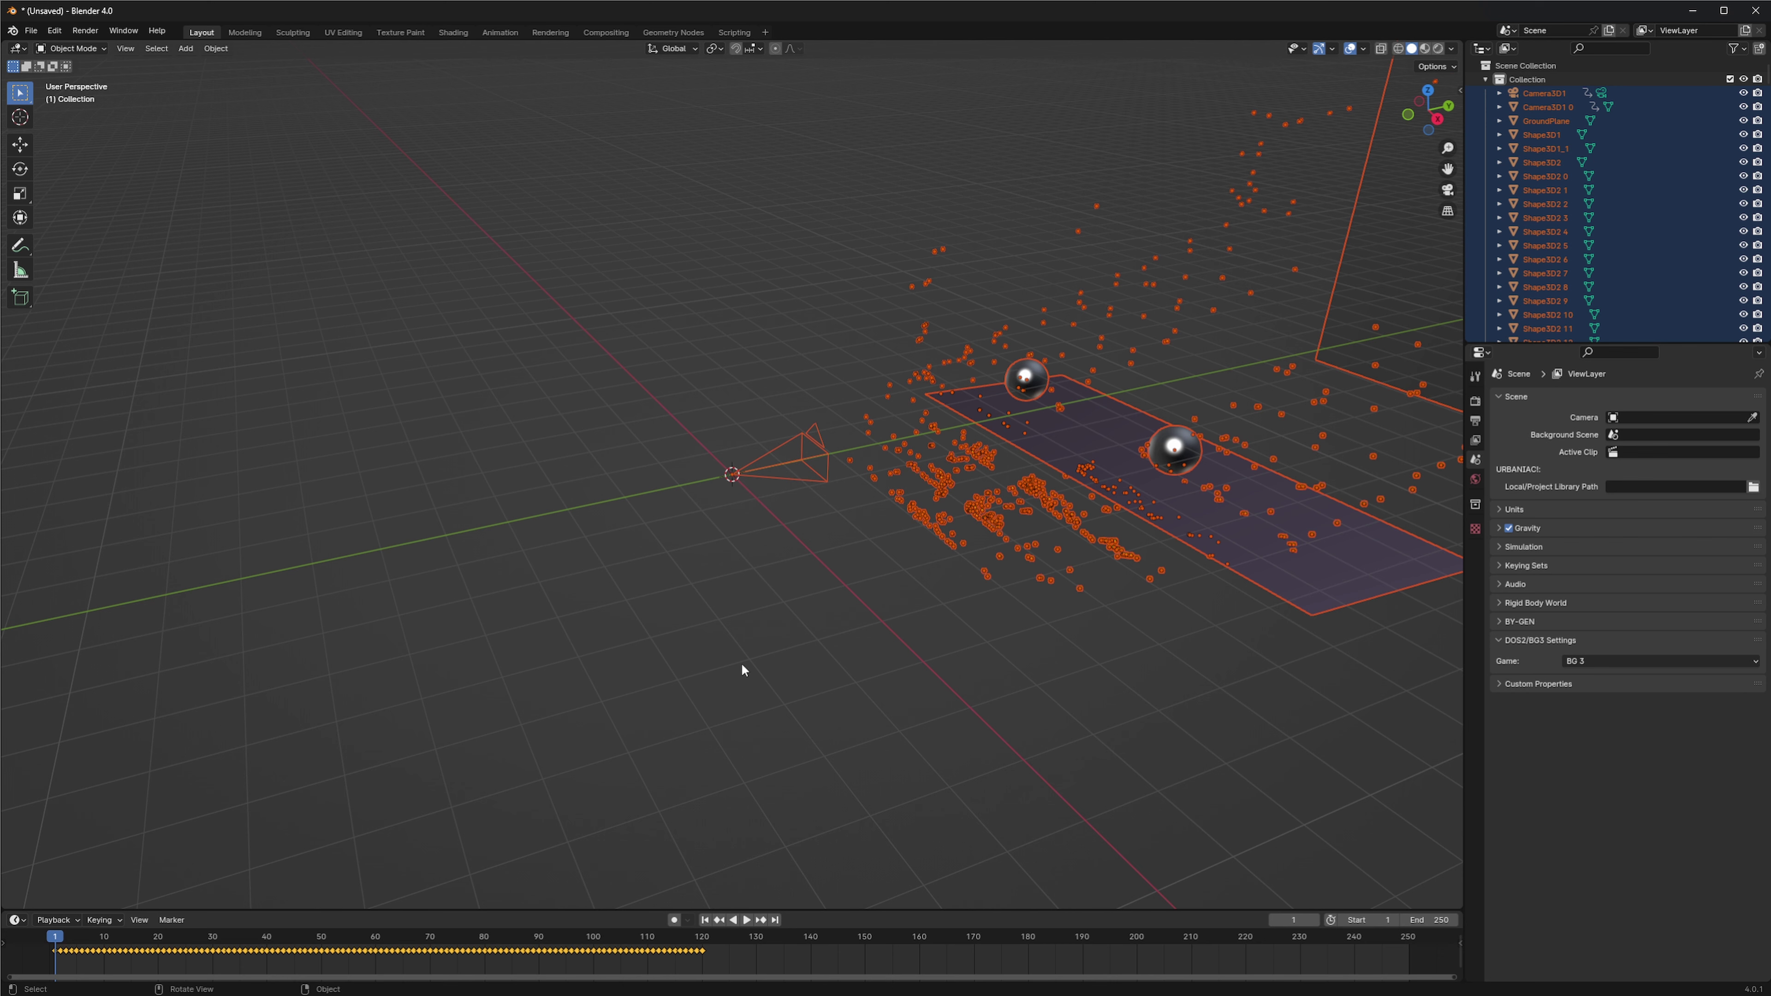
Step: Examine the imported scene from several angles, selecting part of the point cloud, the ground plane, both large spheres and the camera
left_click_drag(1090, 649, 423, 672)
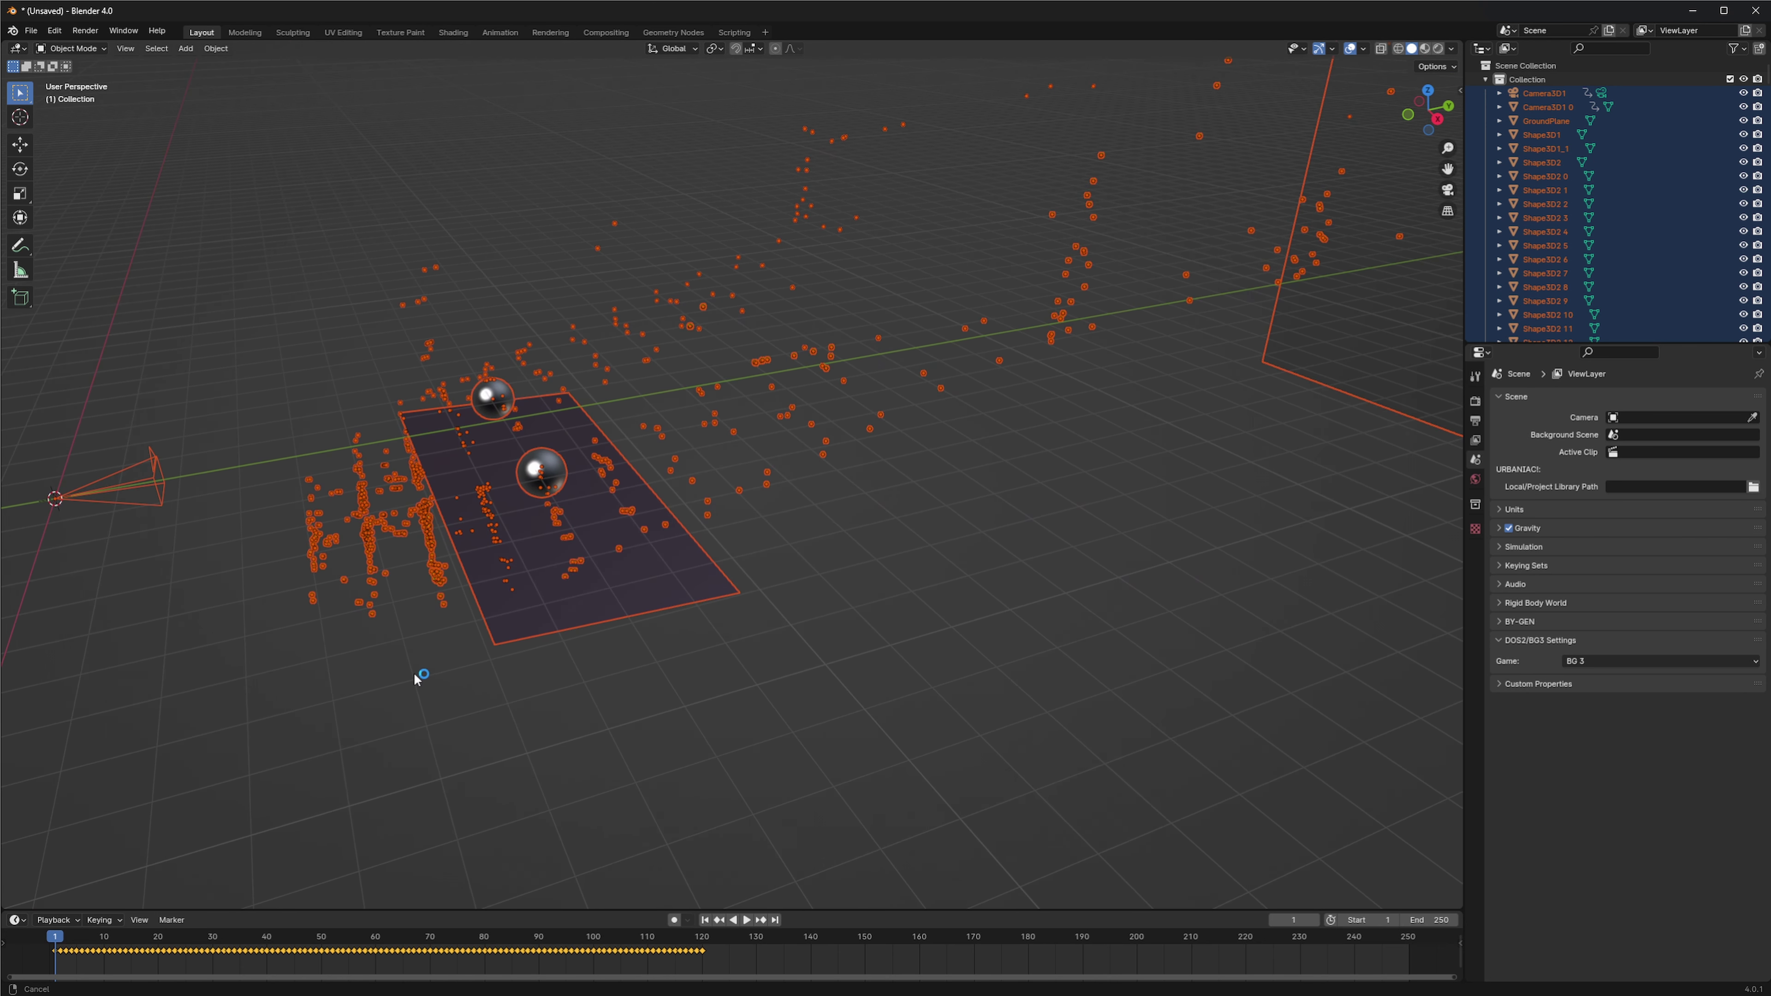
mouse_move(776, 689)
left_mouse_down()
mouse_move(755, 651)
mouse_move(657, 650)
mouse_move(783, 654)
mouse_move(766, 658)
left_mouse_up()
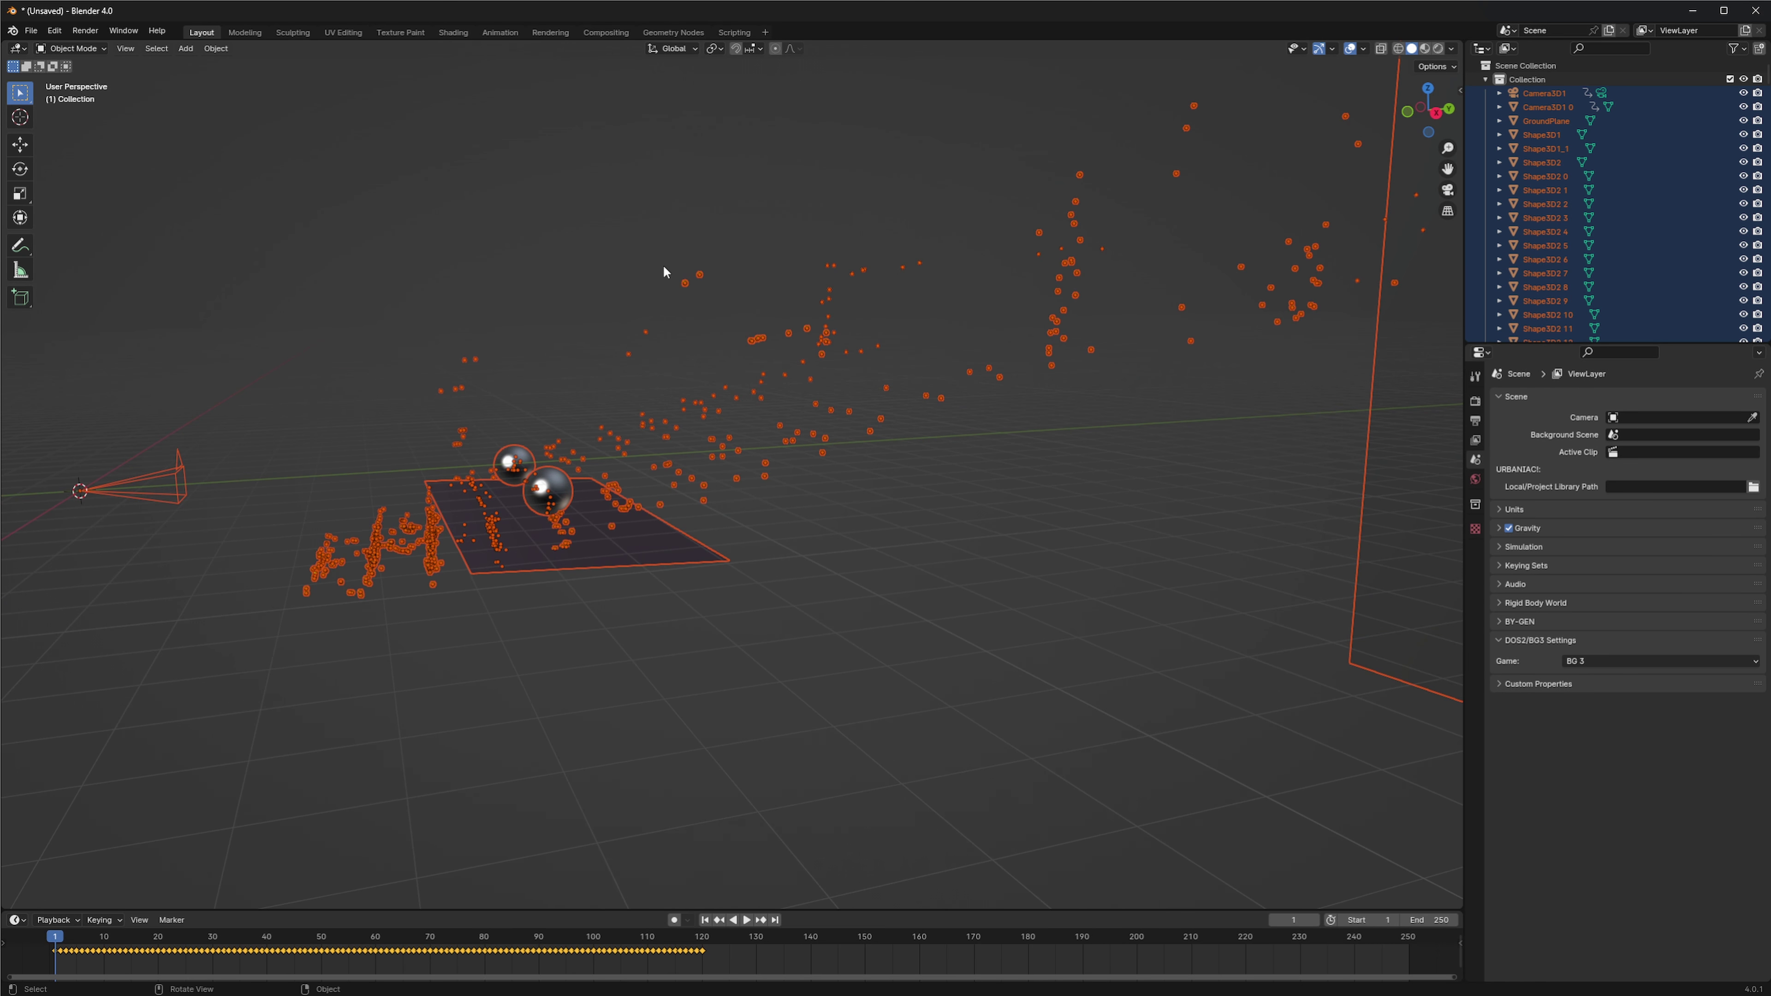
left_click_drag(659, 214, 997, 439)
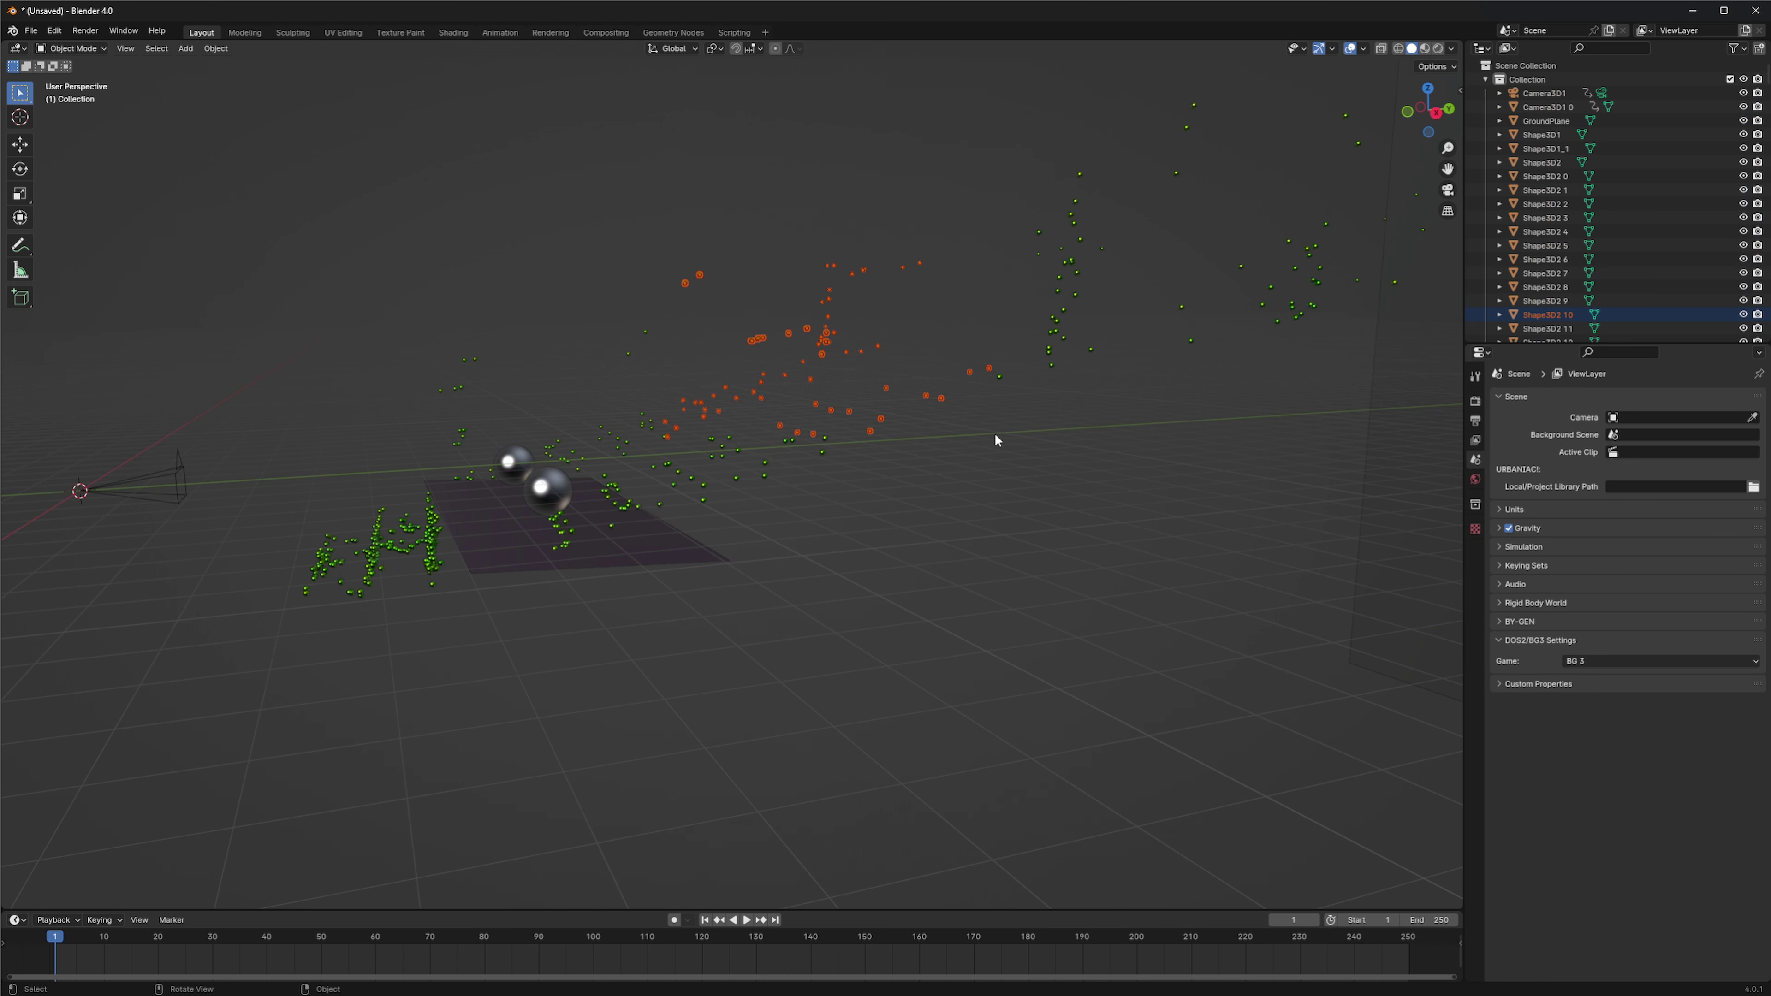
left_click(983, 575)
left_click(514, 559)
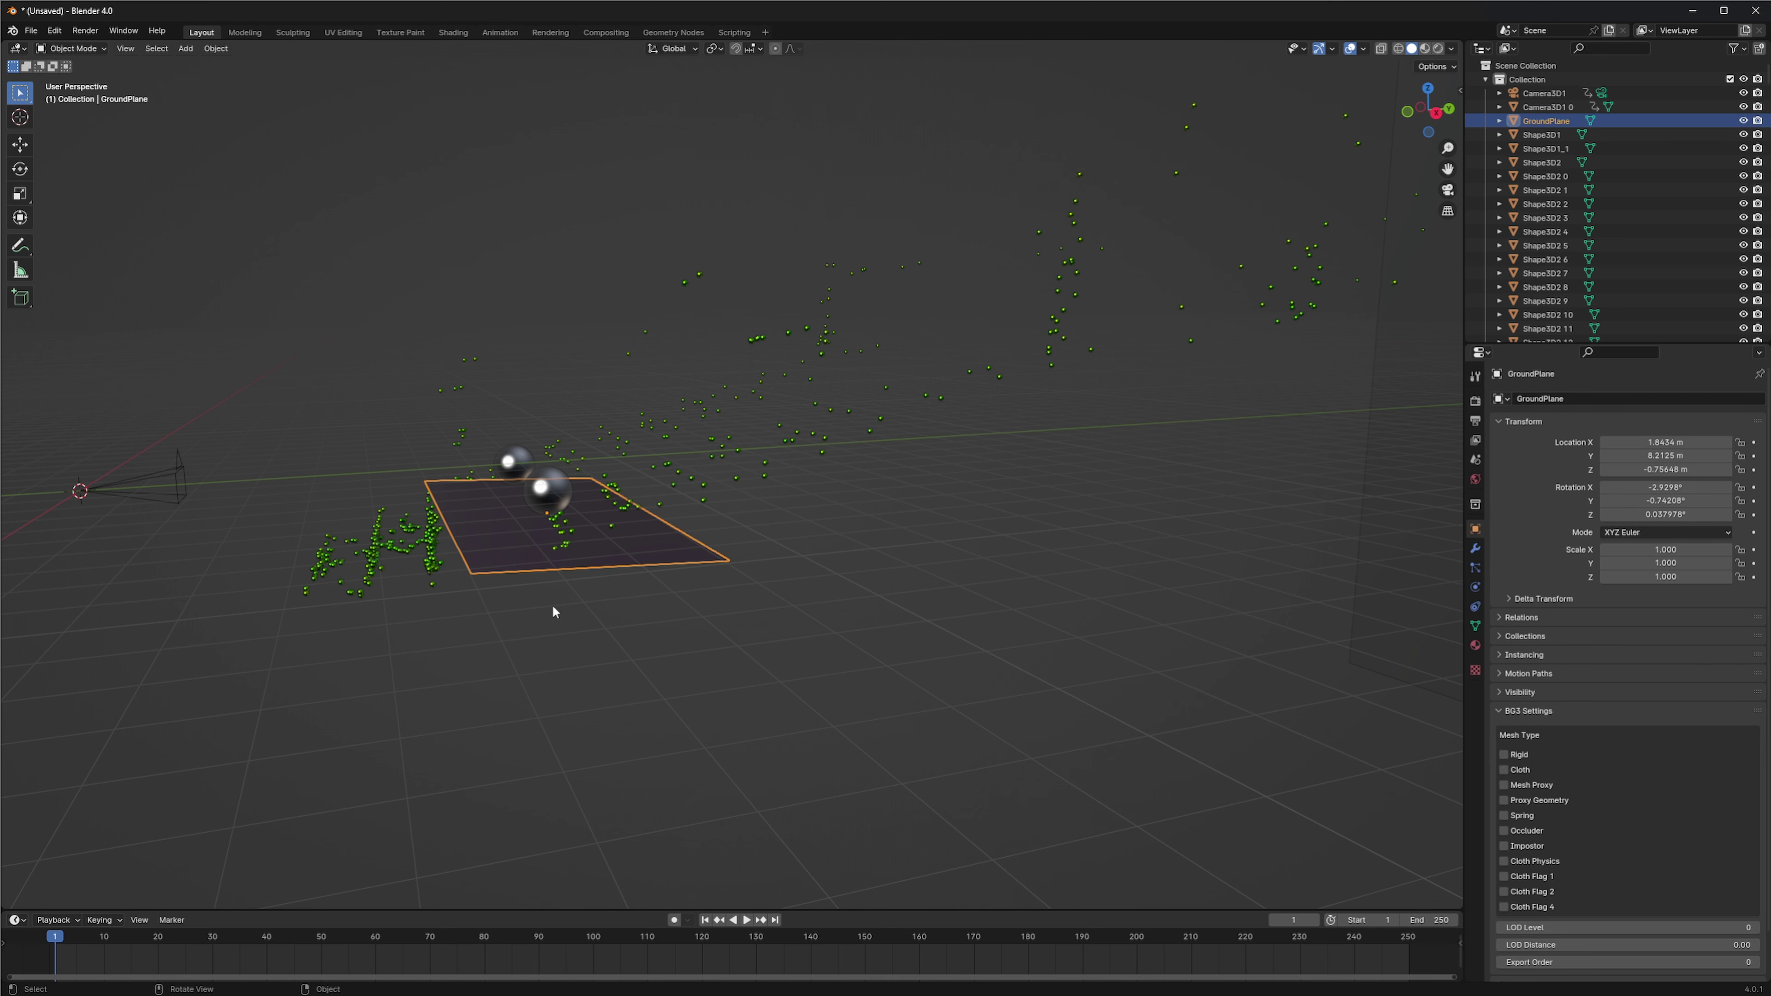
left_click(545, 498)
left_click(522, 468)
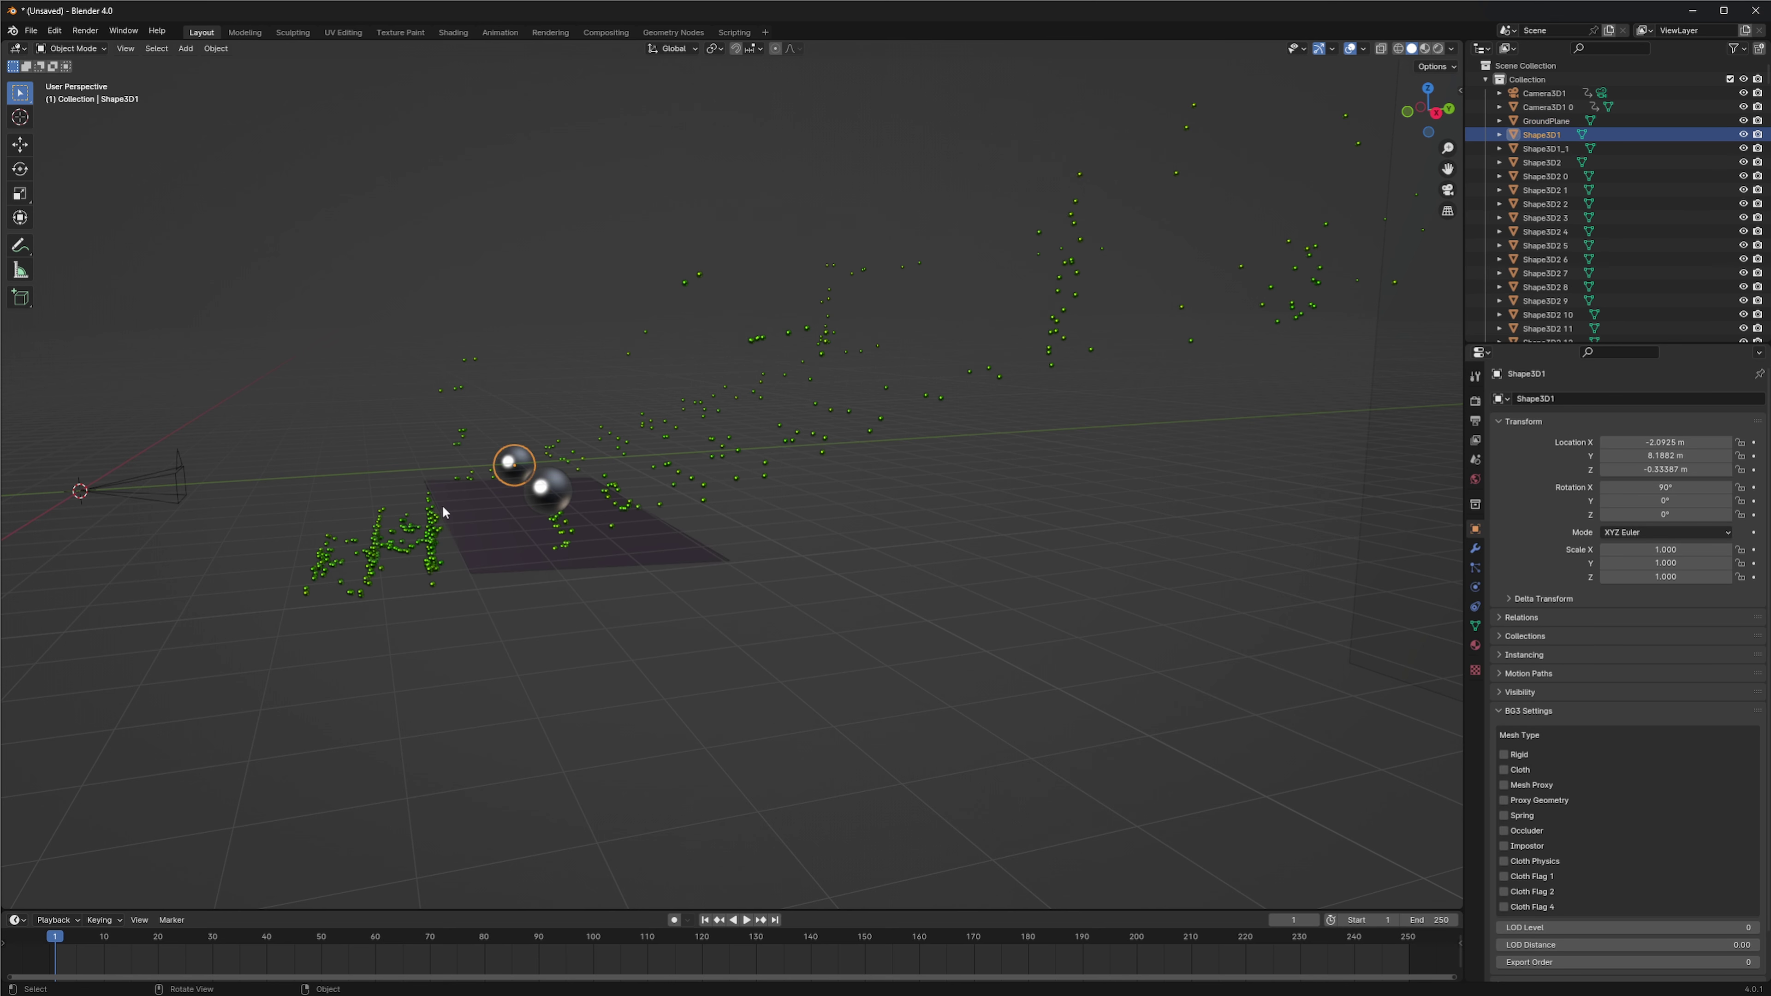
left_click(152, 496)
left_click_drag(395, 643, 490, 648)
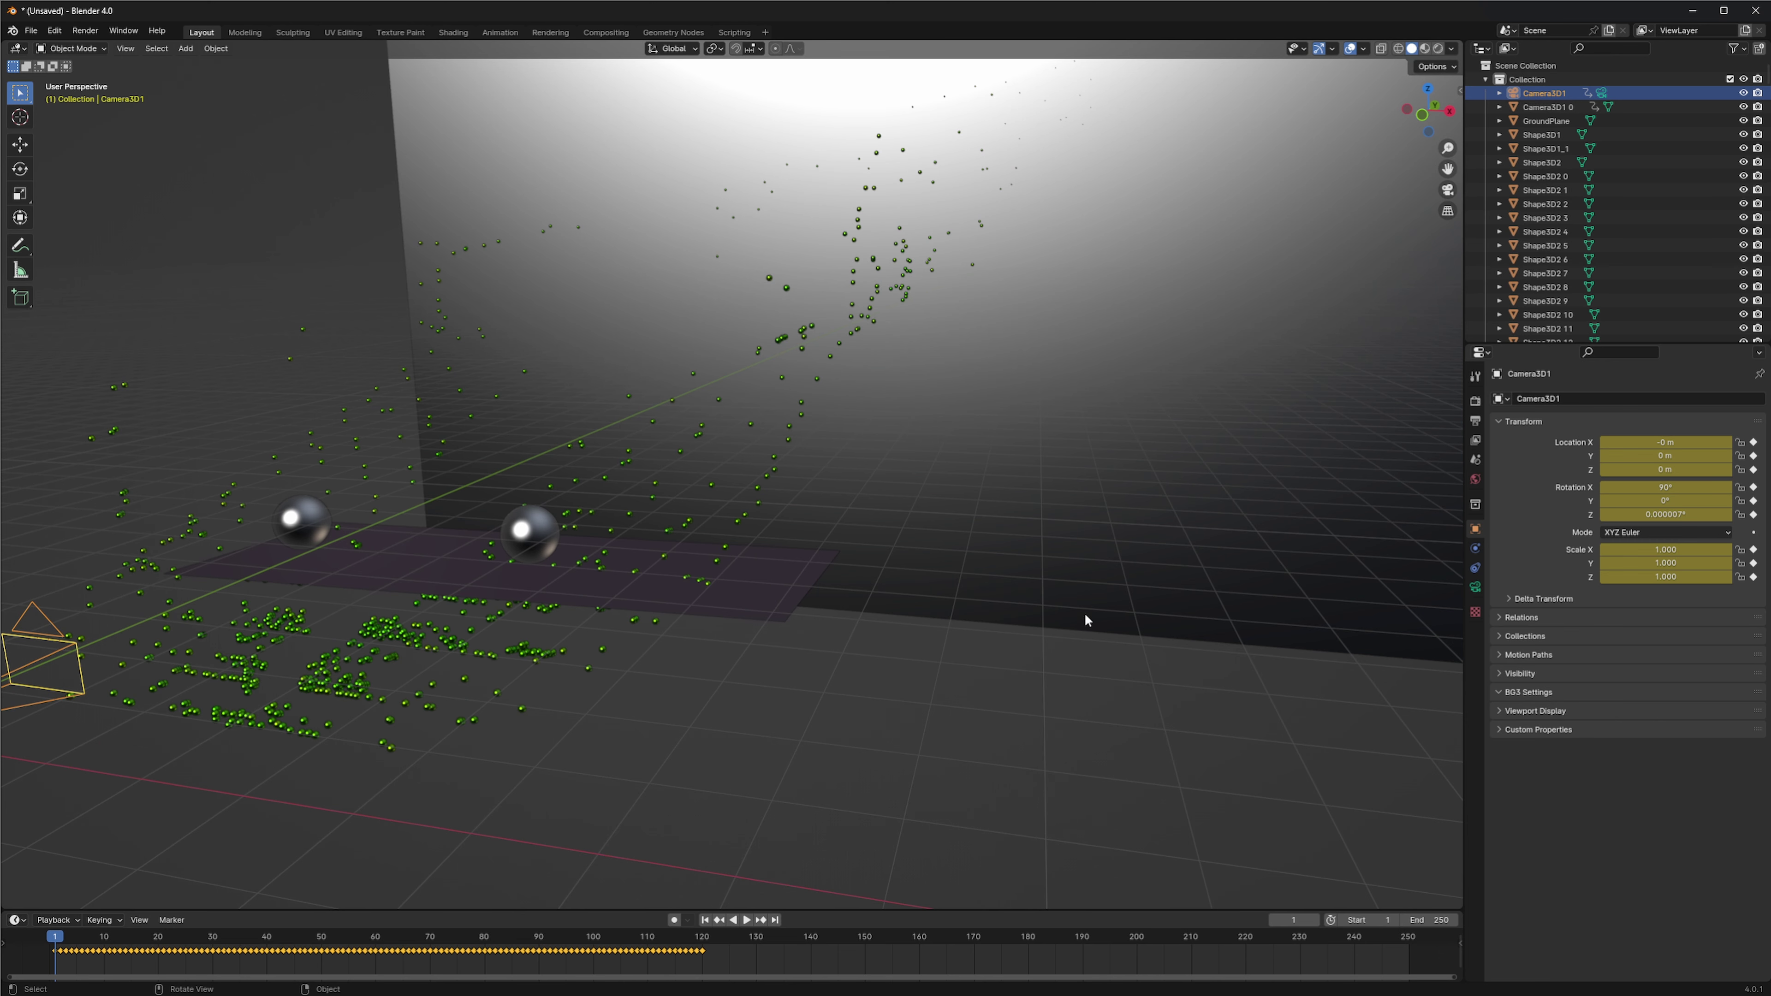
left_click_drag(960, 704, 984, 694)
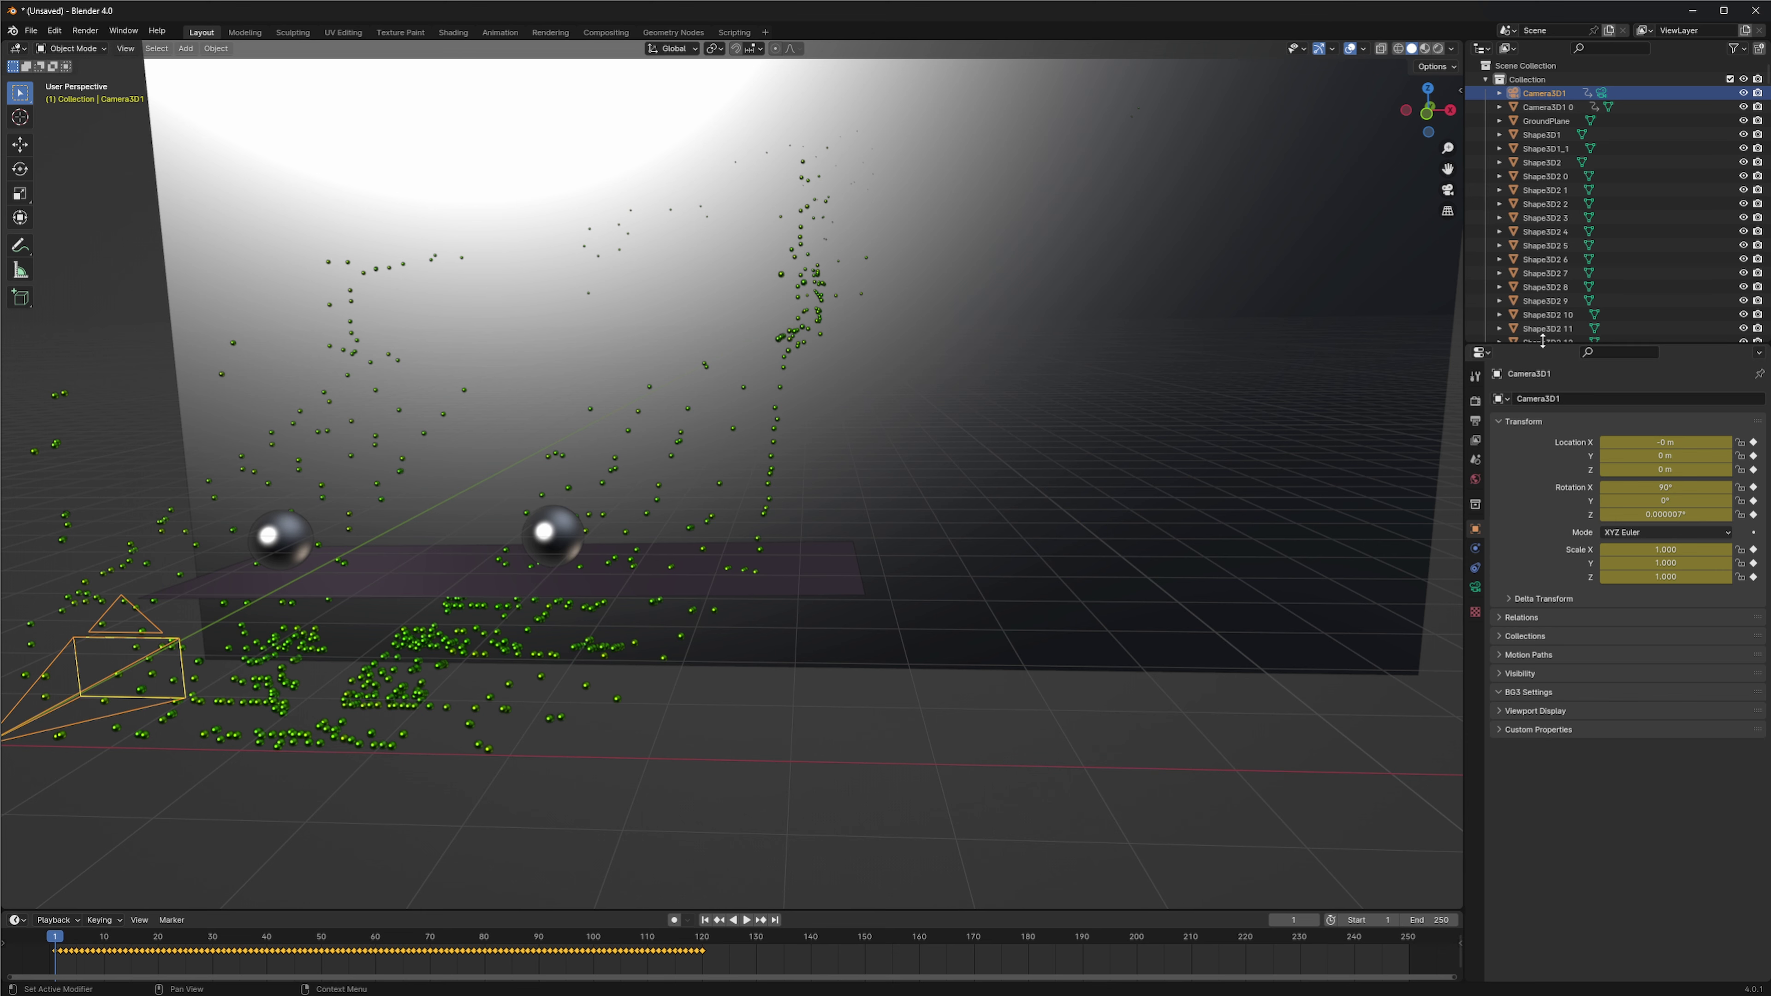
Step: Enlarge the Outliner and add a collection named PointCound inside the existing Collection
left_click_drag(1541, 340, 1542, 778)
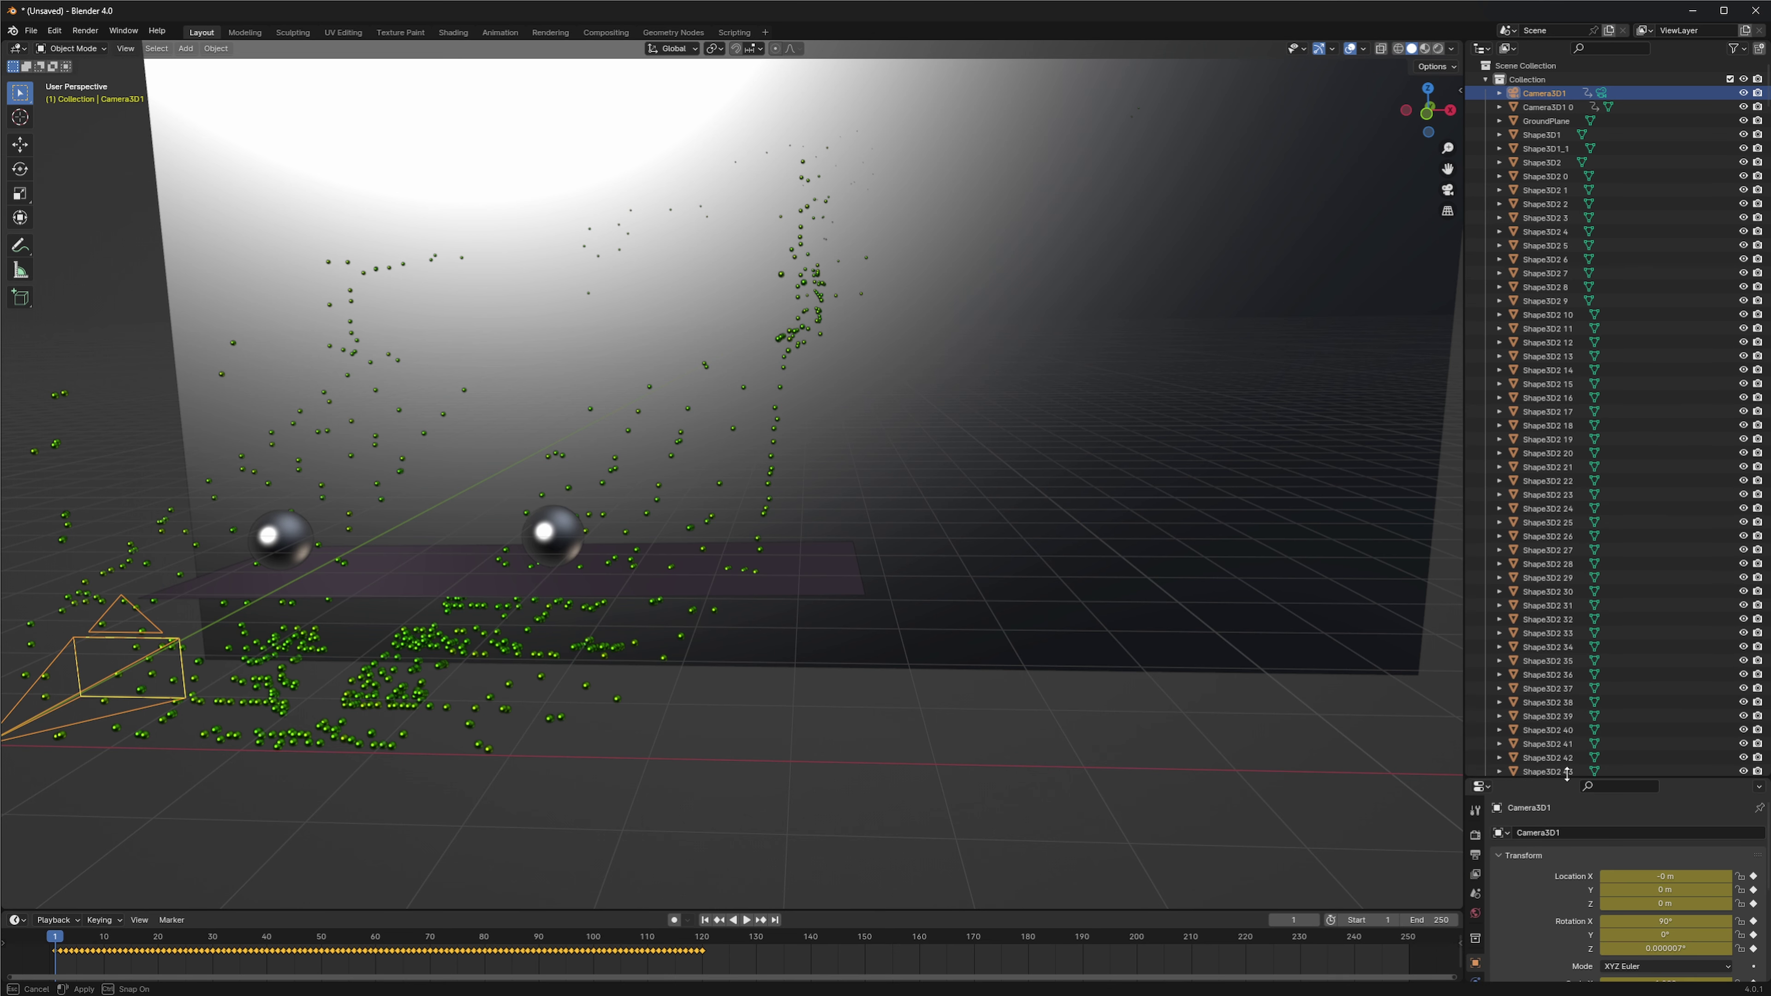
left_click(1540, 80)
right_click(1539, 80)
left_click(1419, 75)
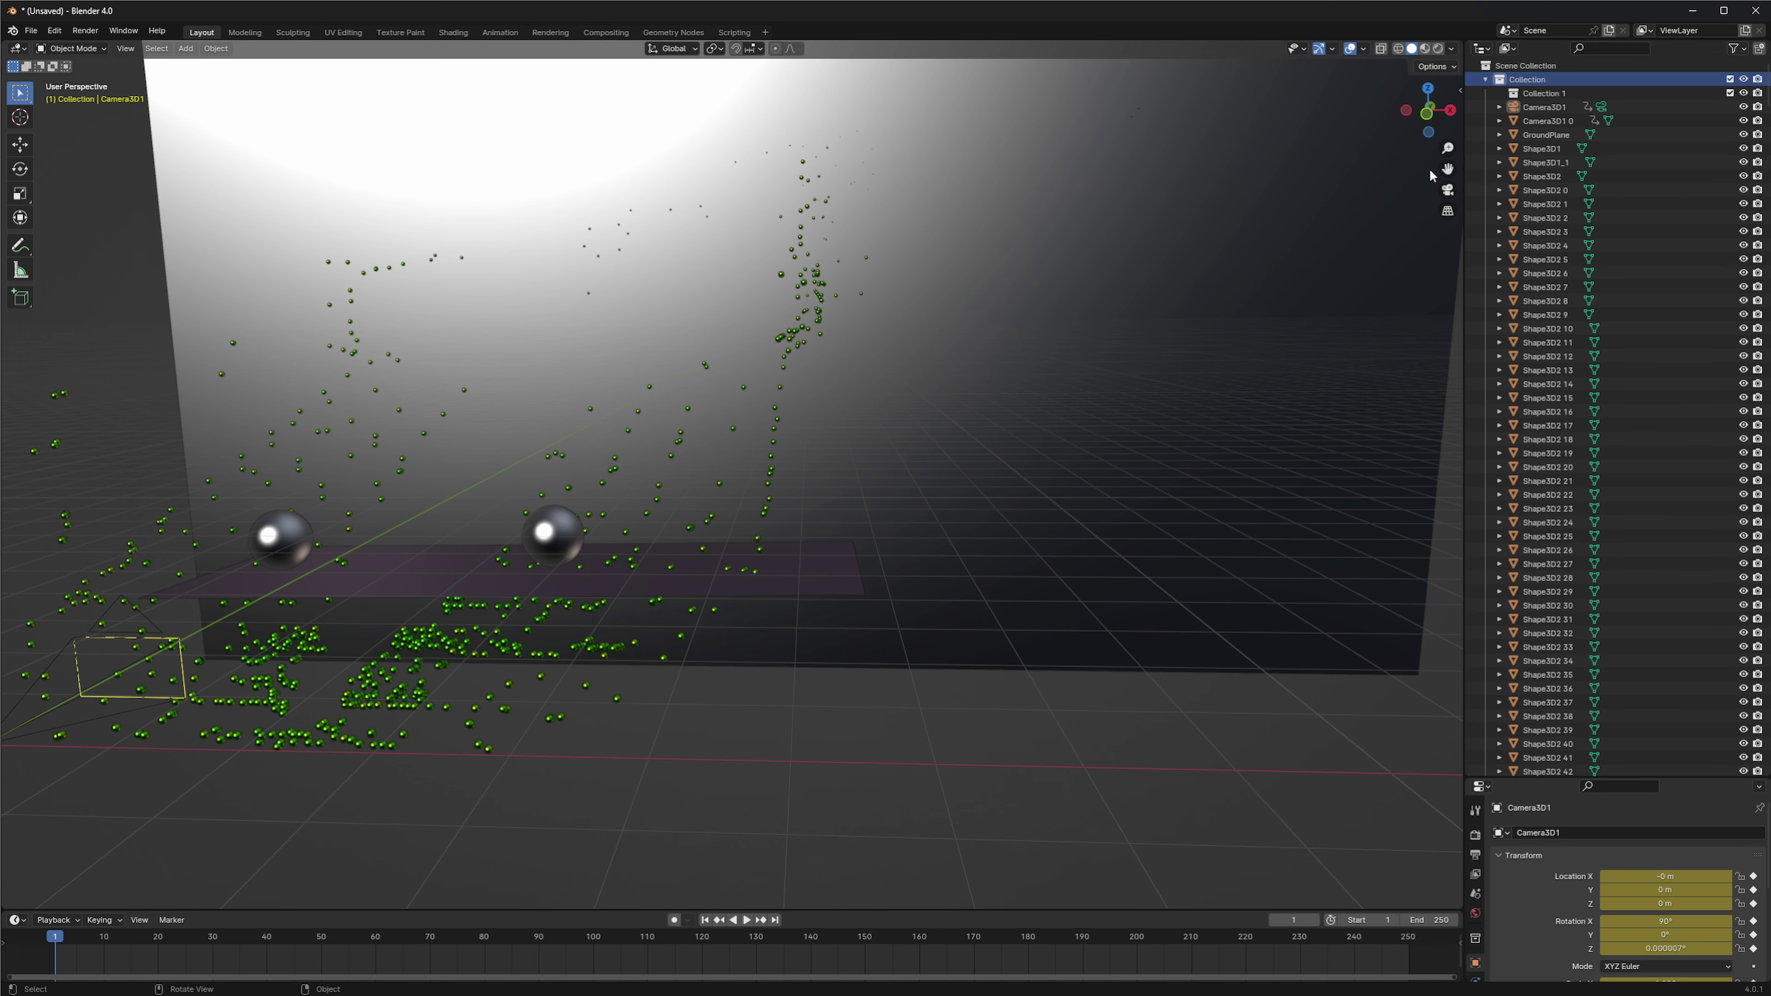
double_click(1560, 93)
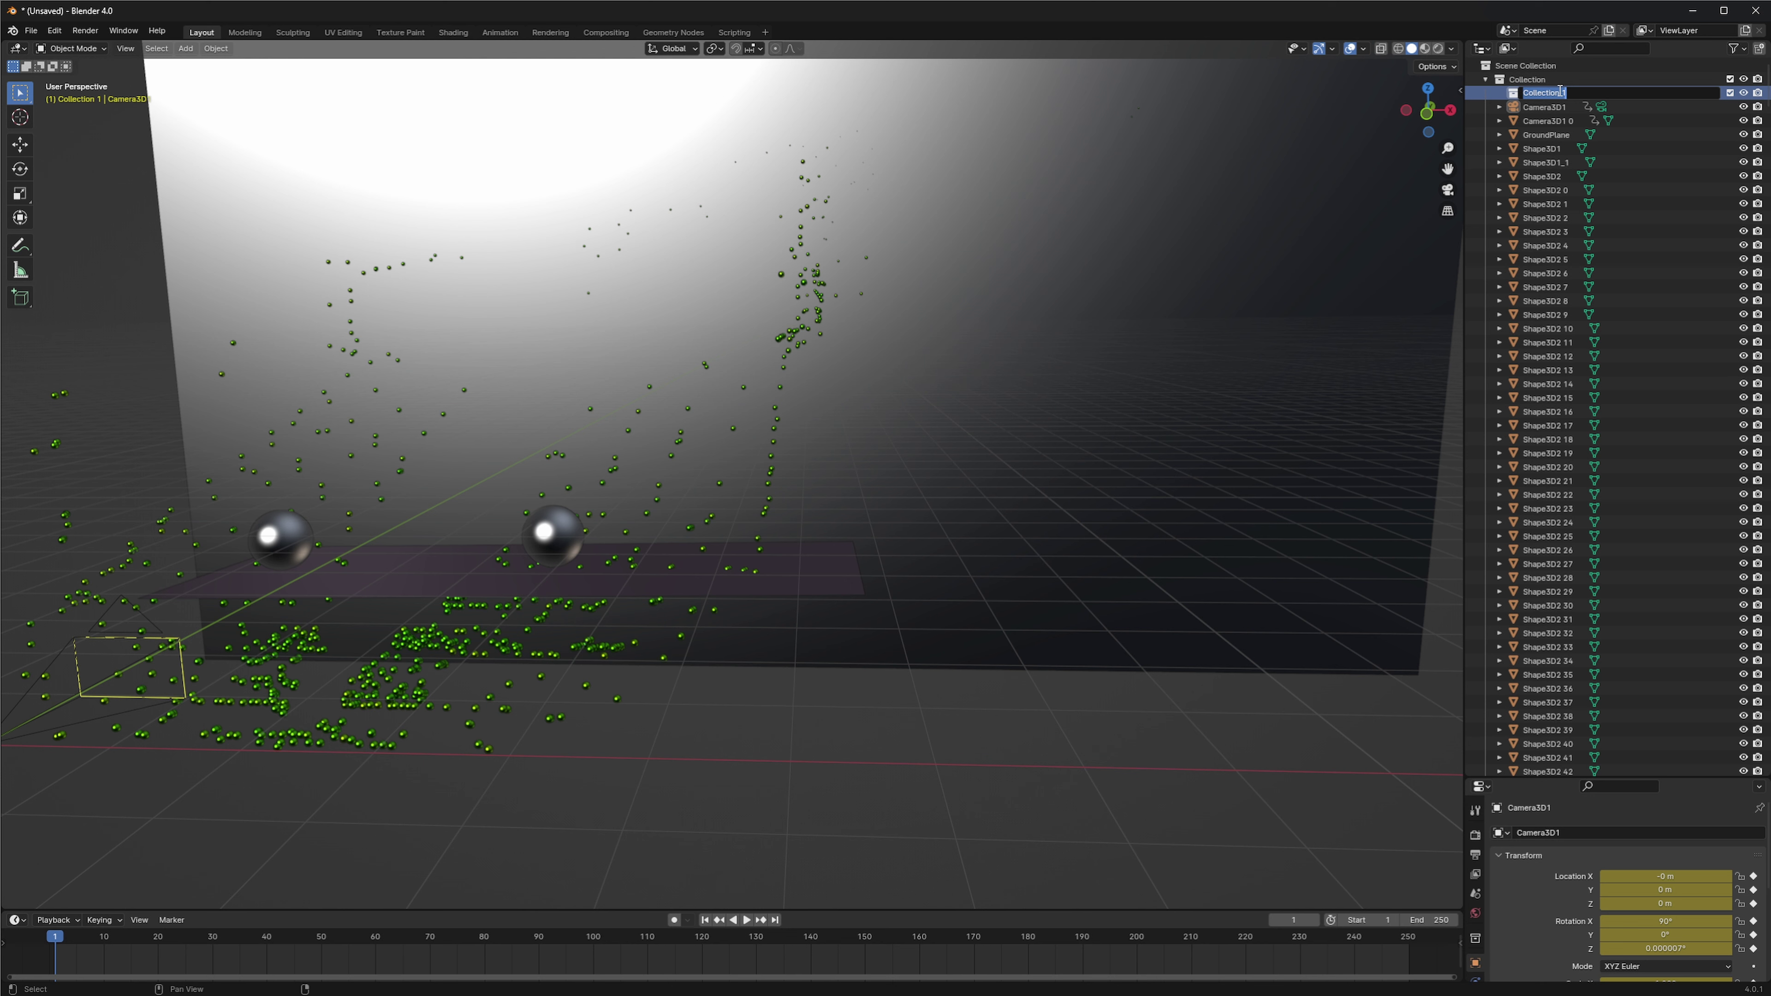
type("PointCound")
key("Return")
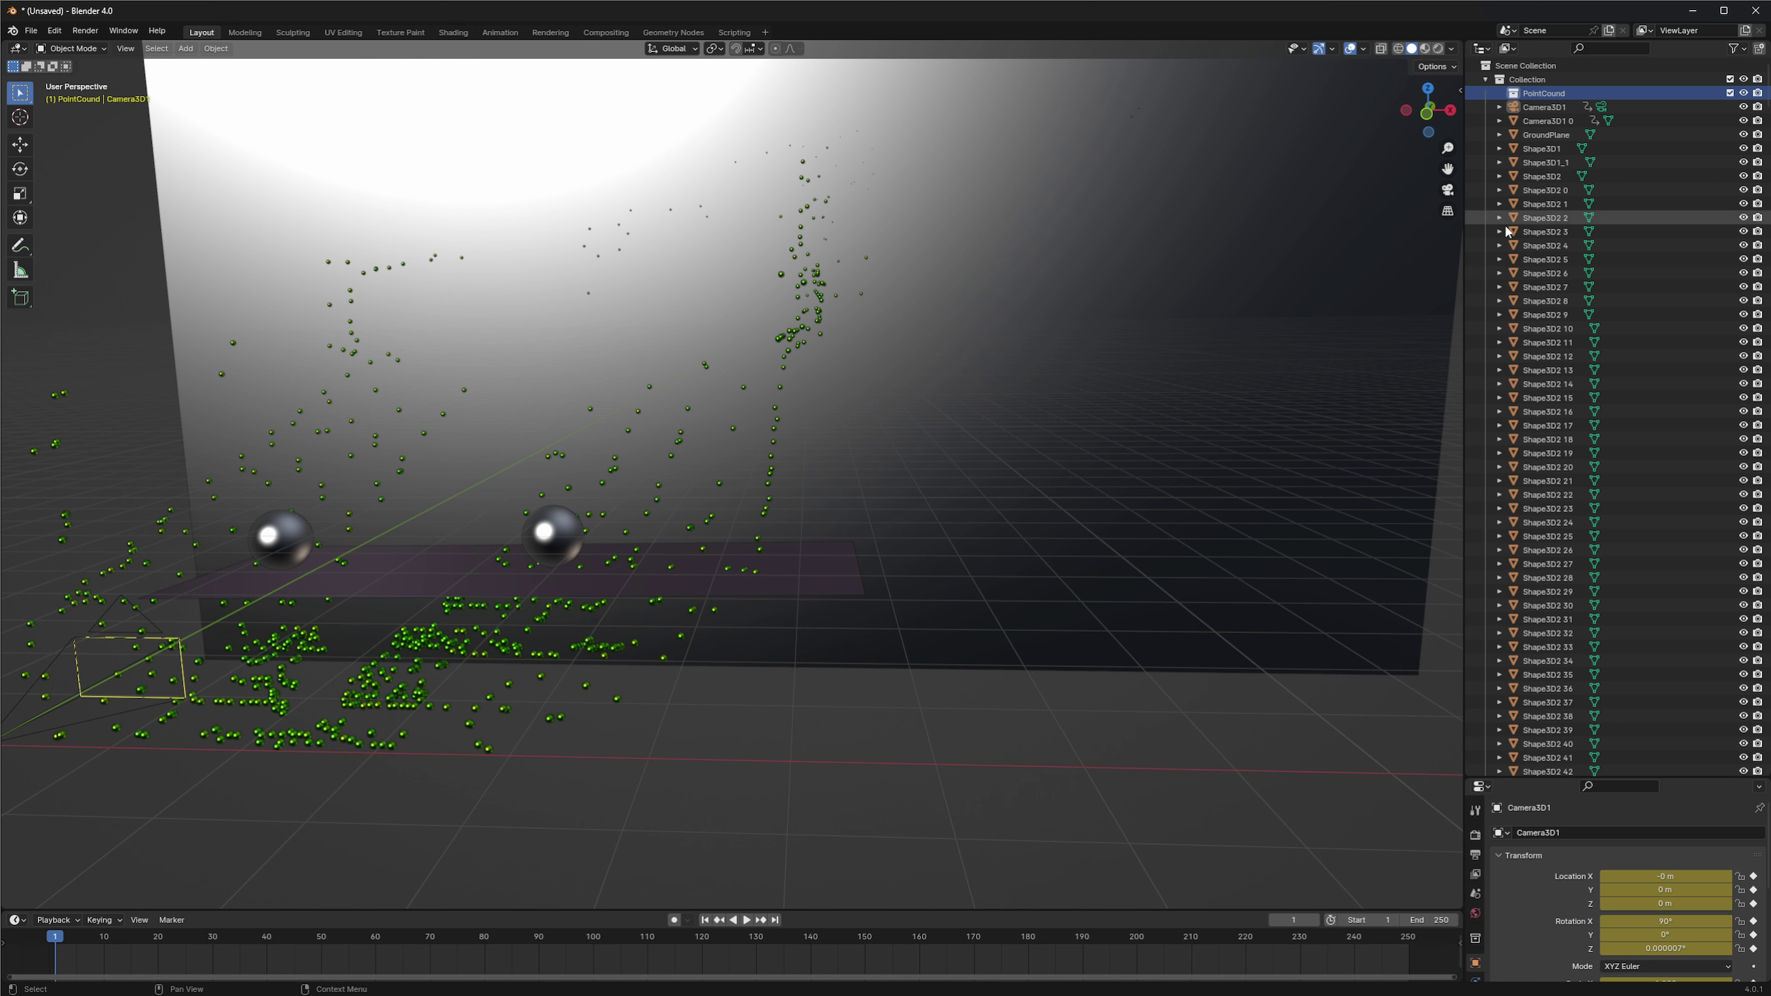
Step: Move every point cloud sphere, from Shape3D2 through Shape3D2 834, into the PointCound collection and collapse the collection
left_click(1540, 178)
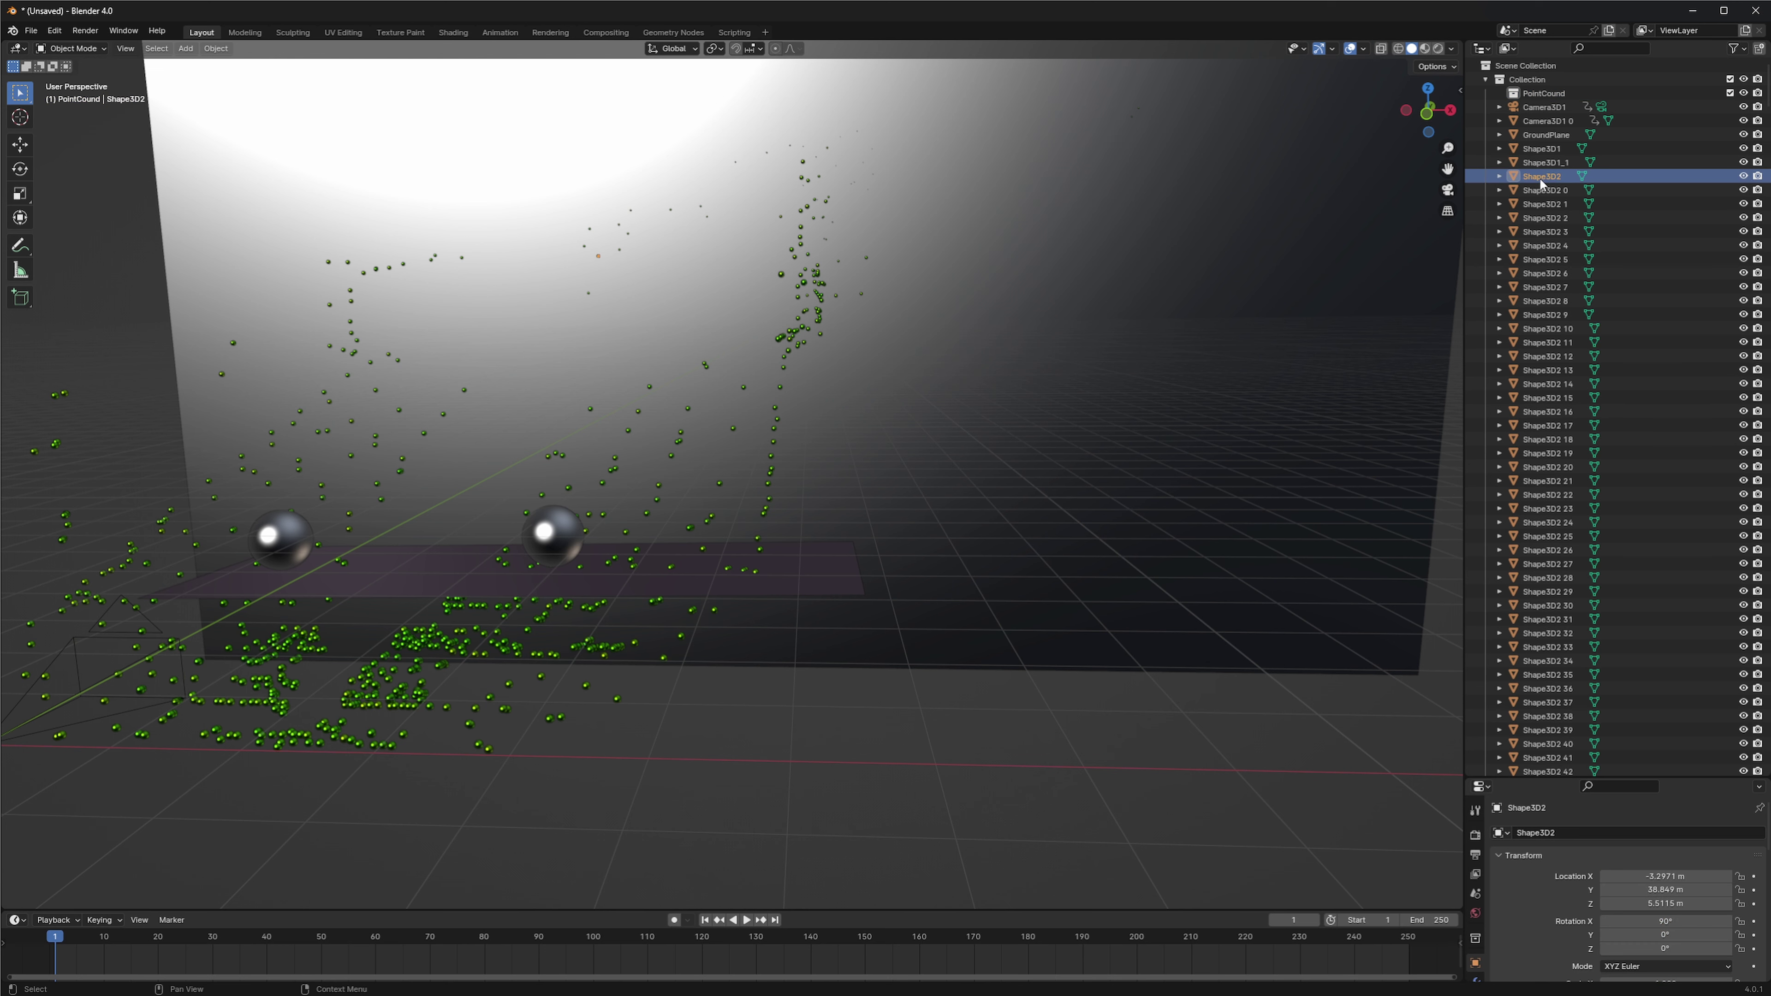
scroll(1572, 572, "down", 5)
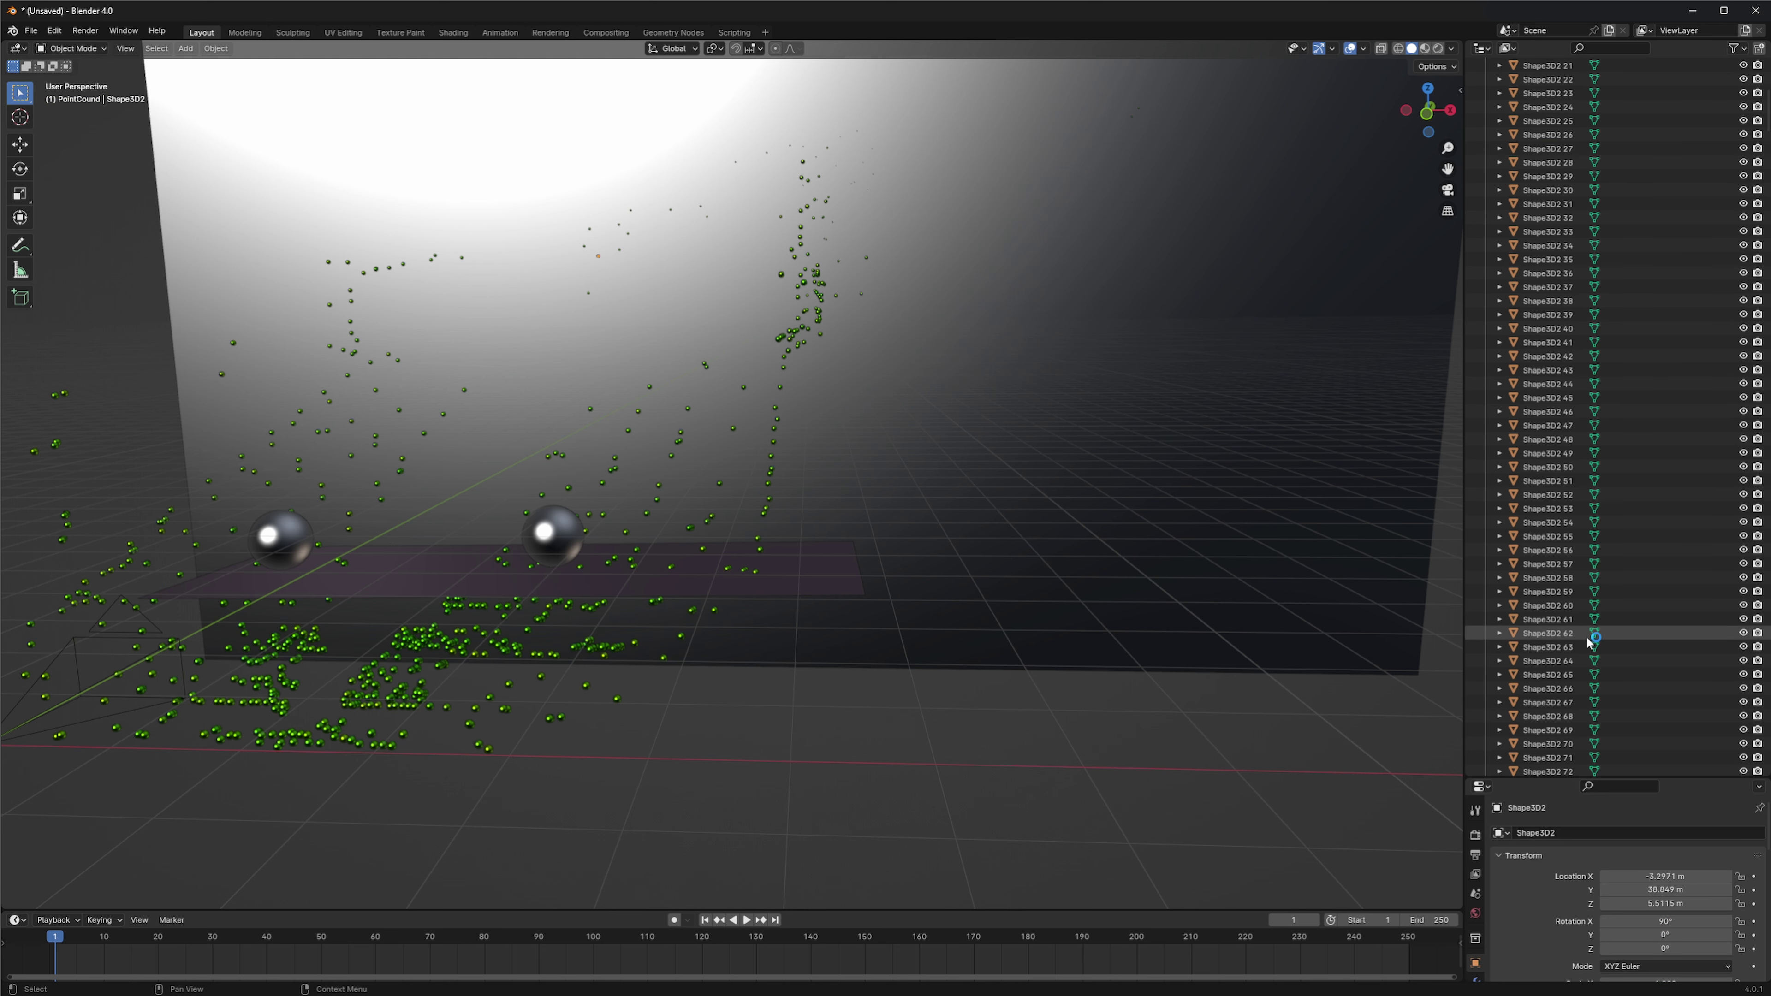
scroll(1597, 699, "down", 20)
scroll(1598, 699, "down", 8)
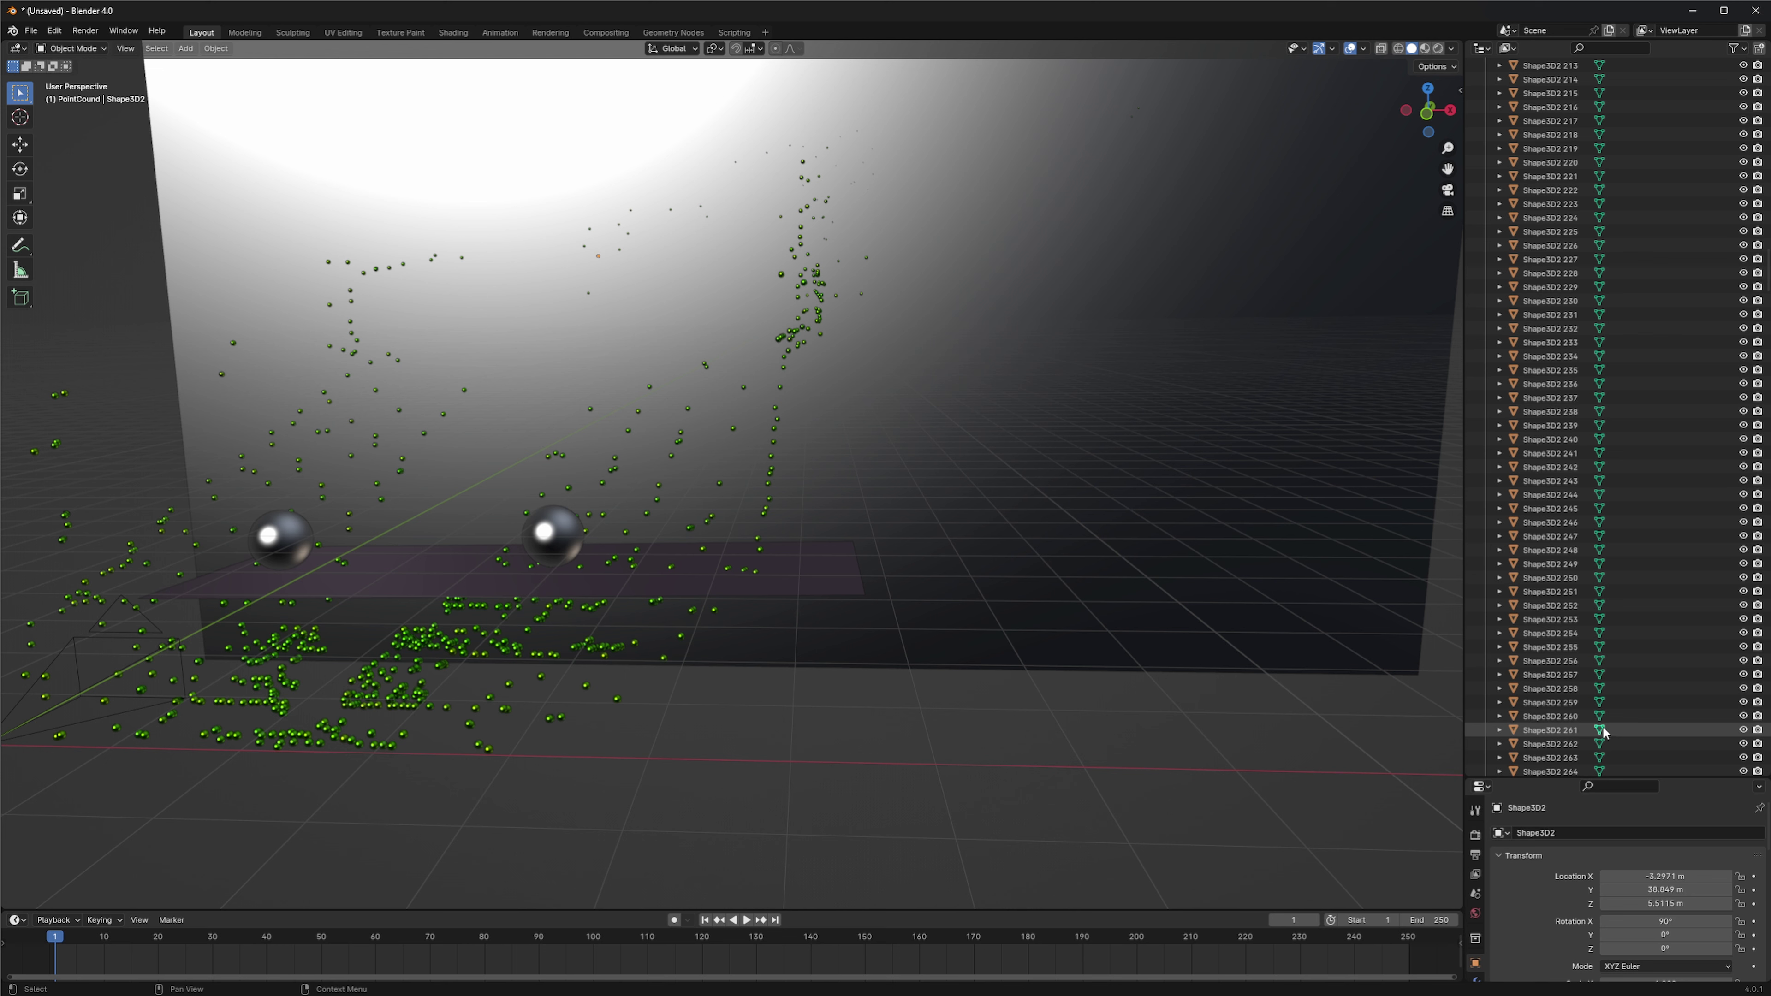
scroll(1600, 729, "down", 18)
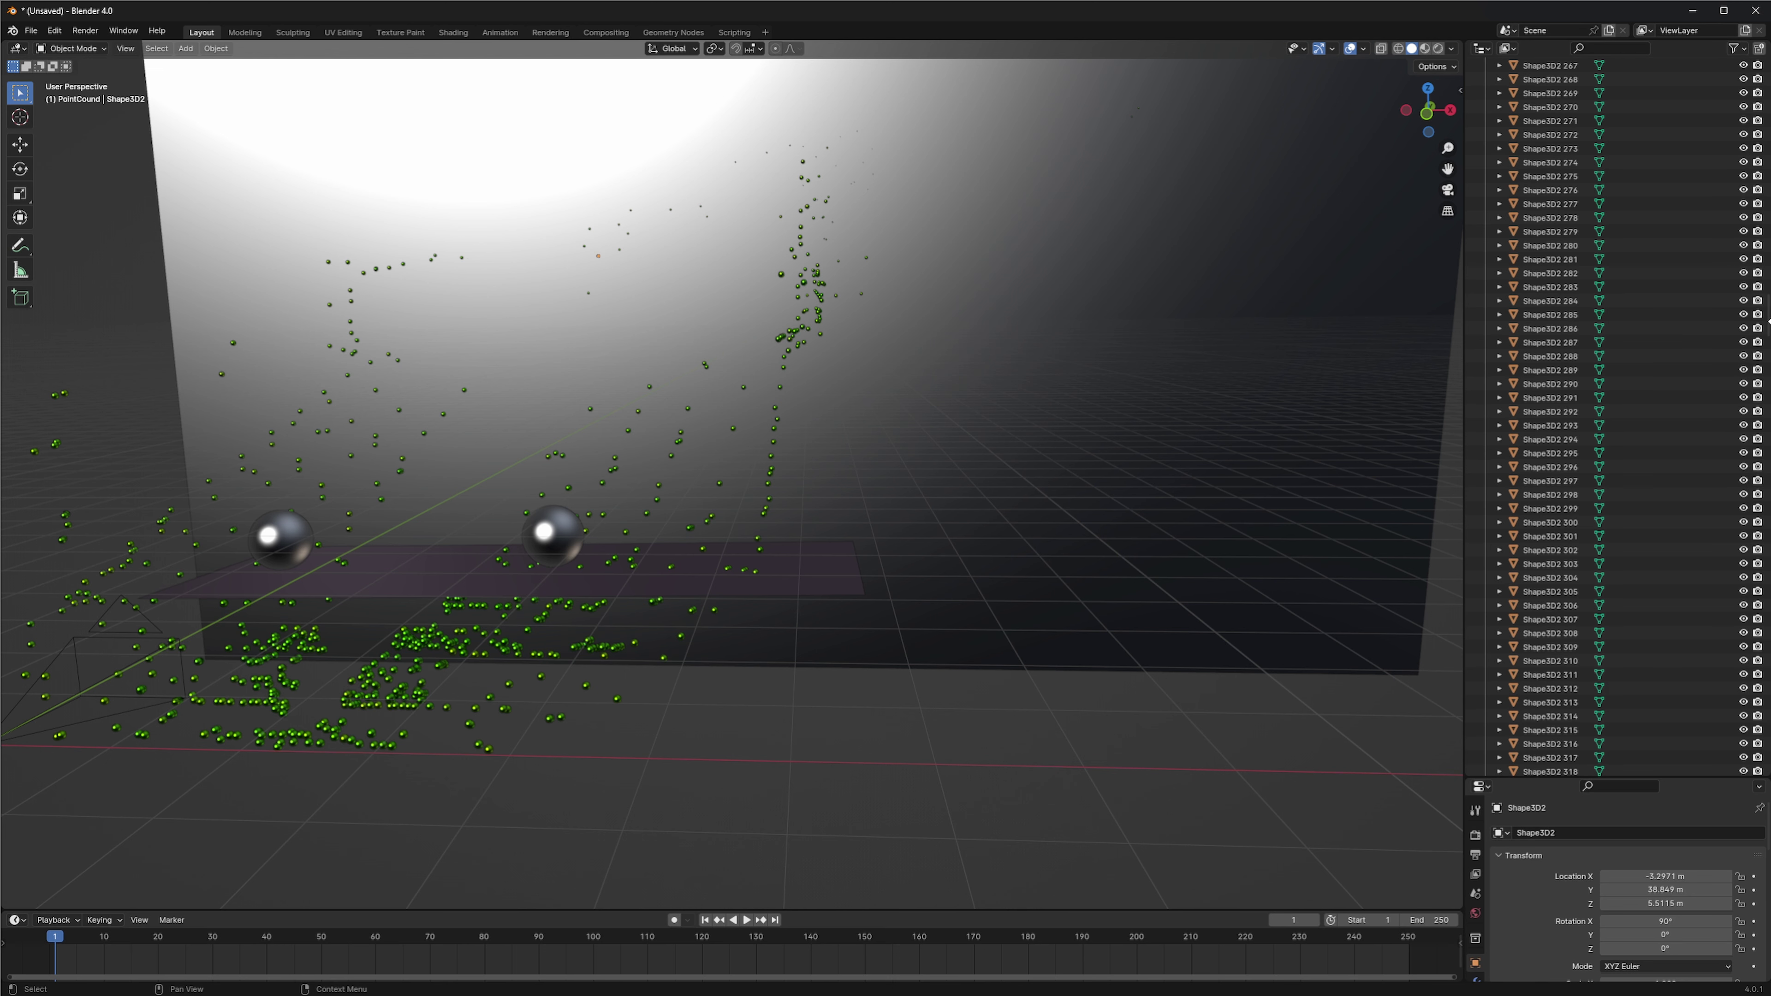
left_click_drag(1766, 324, 1766, 752)
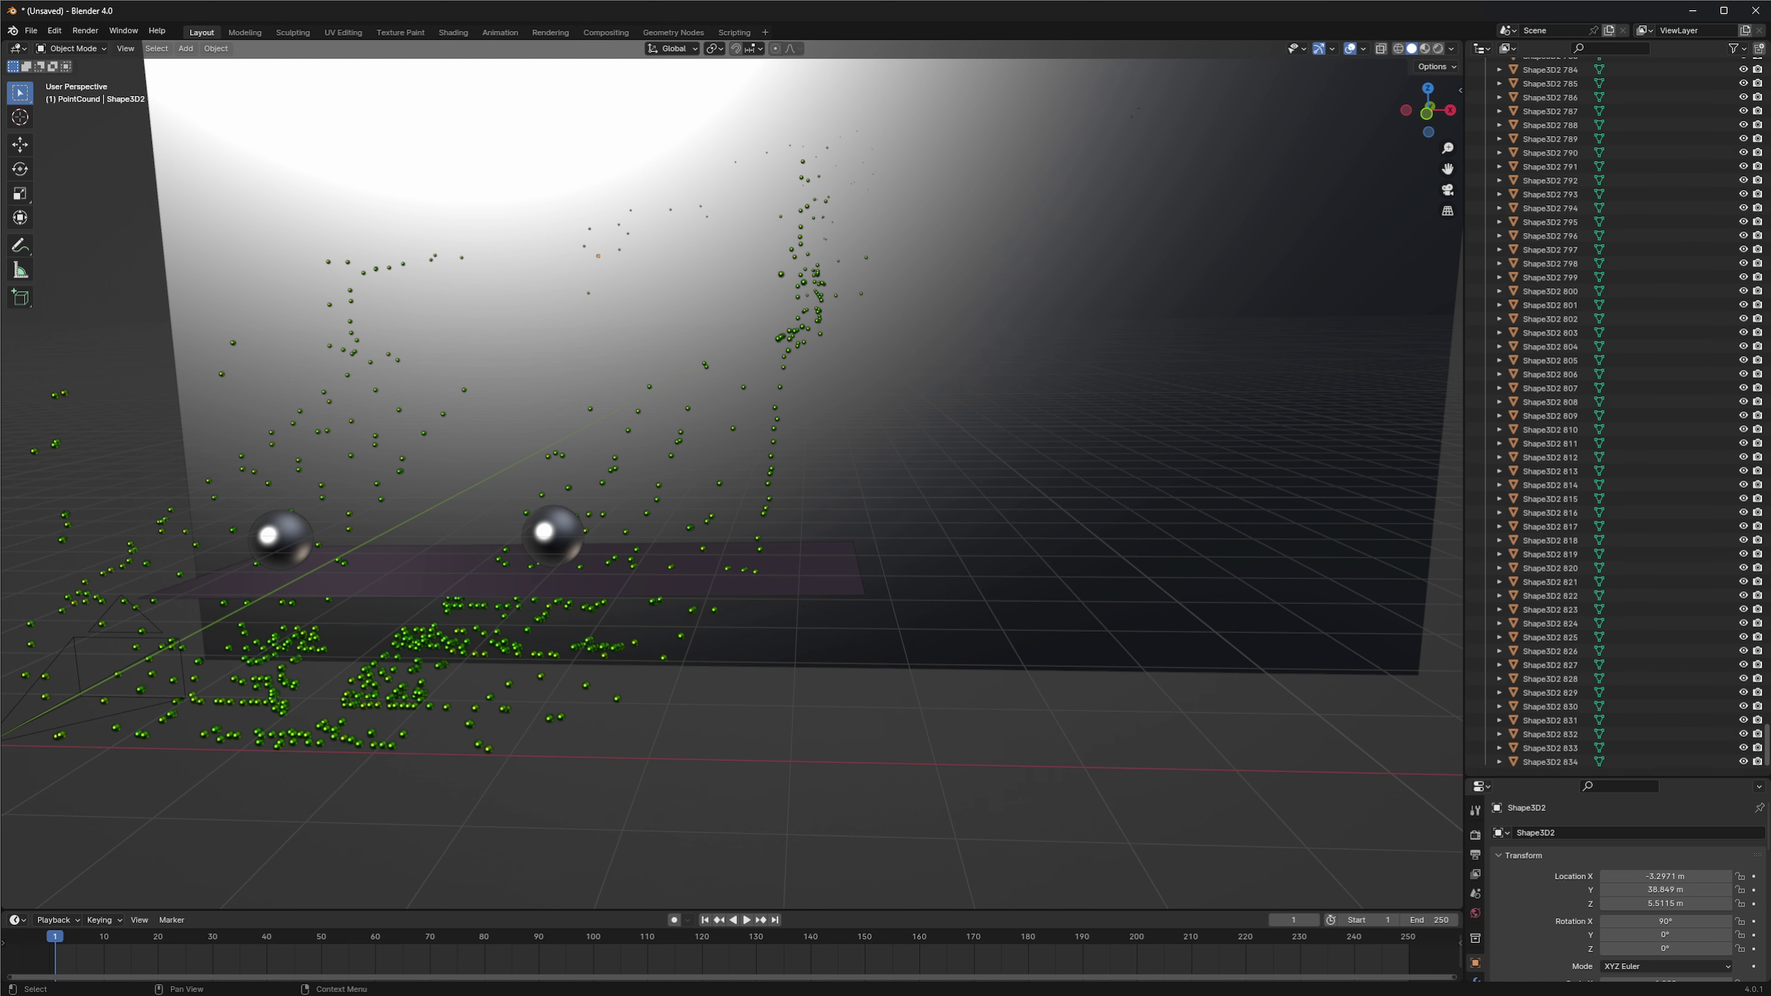
left_click(1549, 763, "shift")
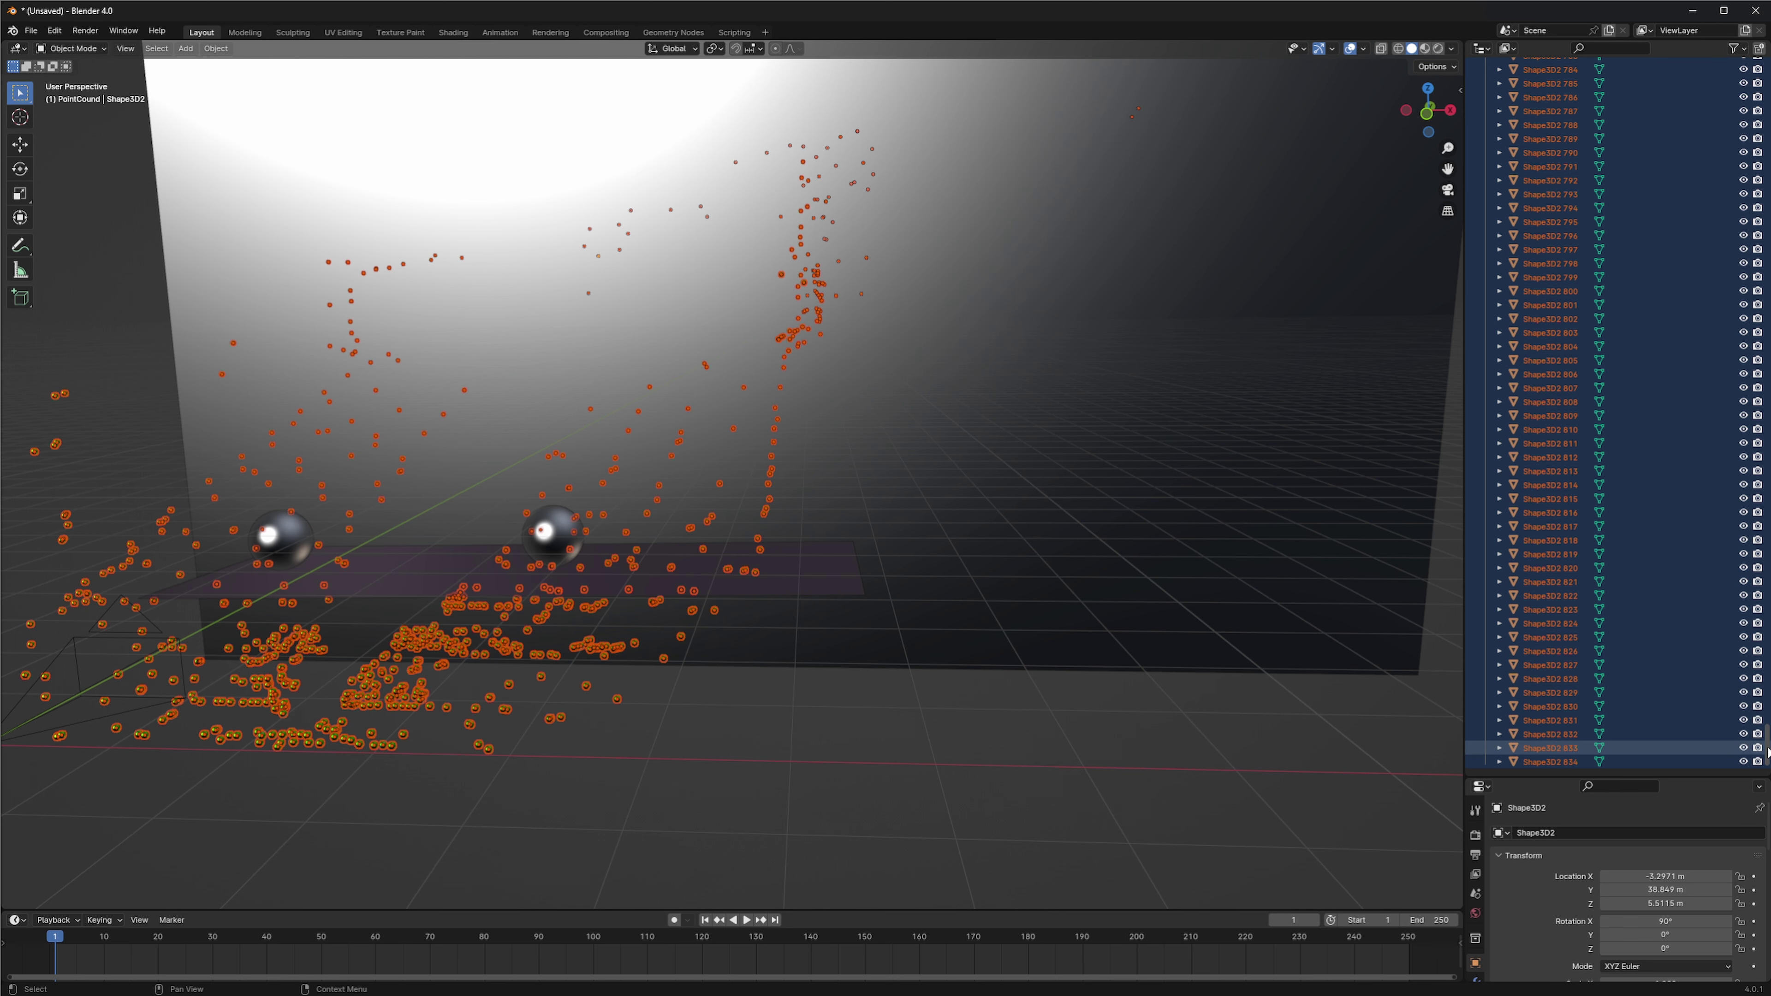
left_click_drag(1766, 748, 1767, 84)
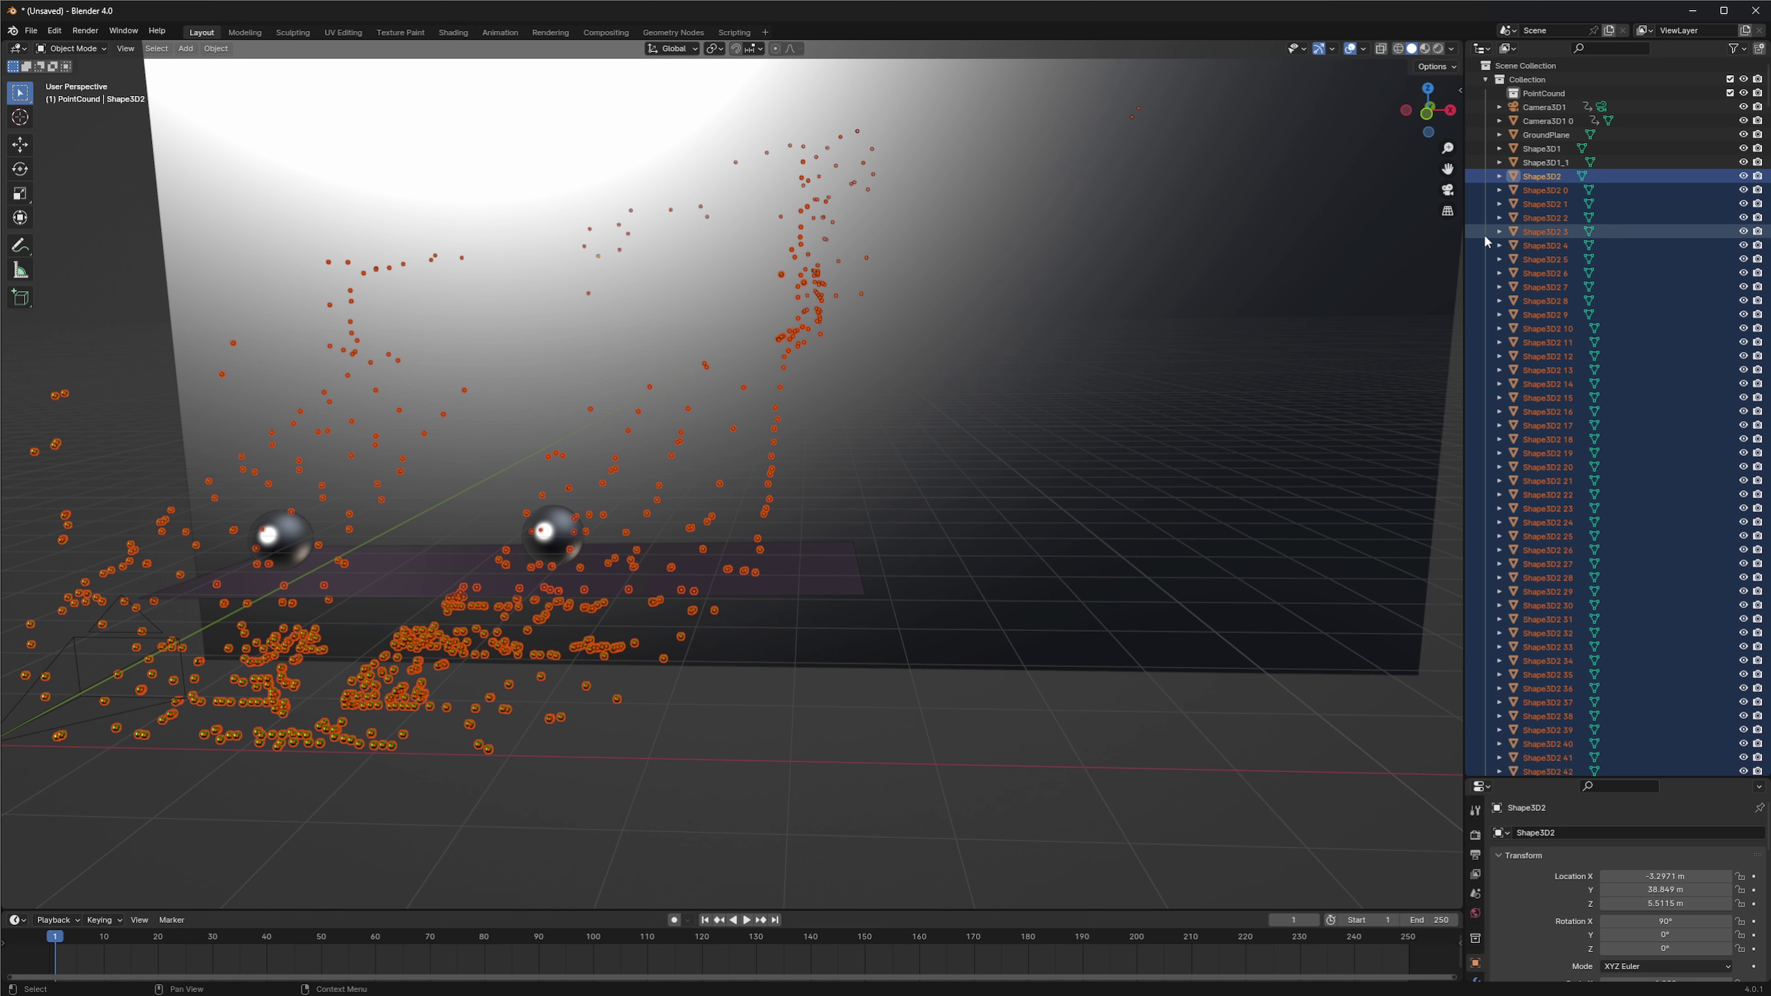
left_click_drag(1536, 173, 1536, 95)
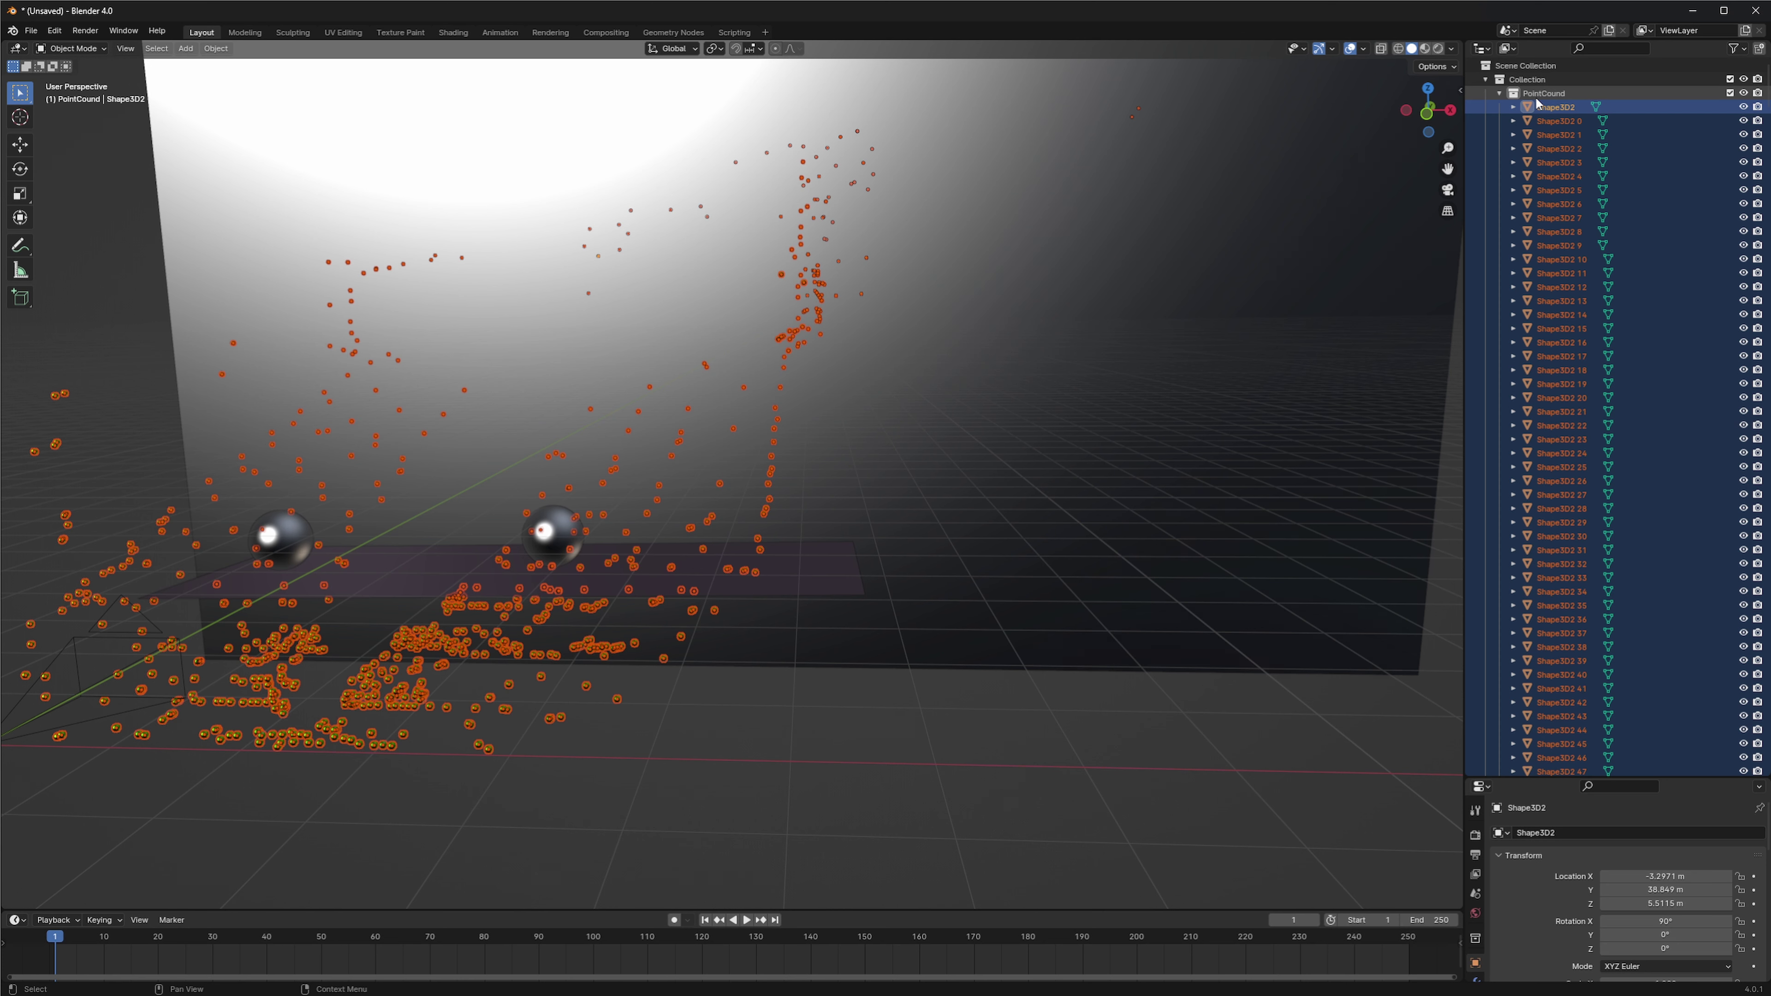
left_click(1500, 93)
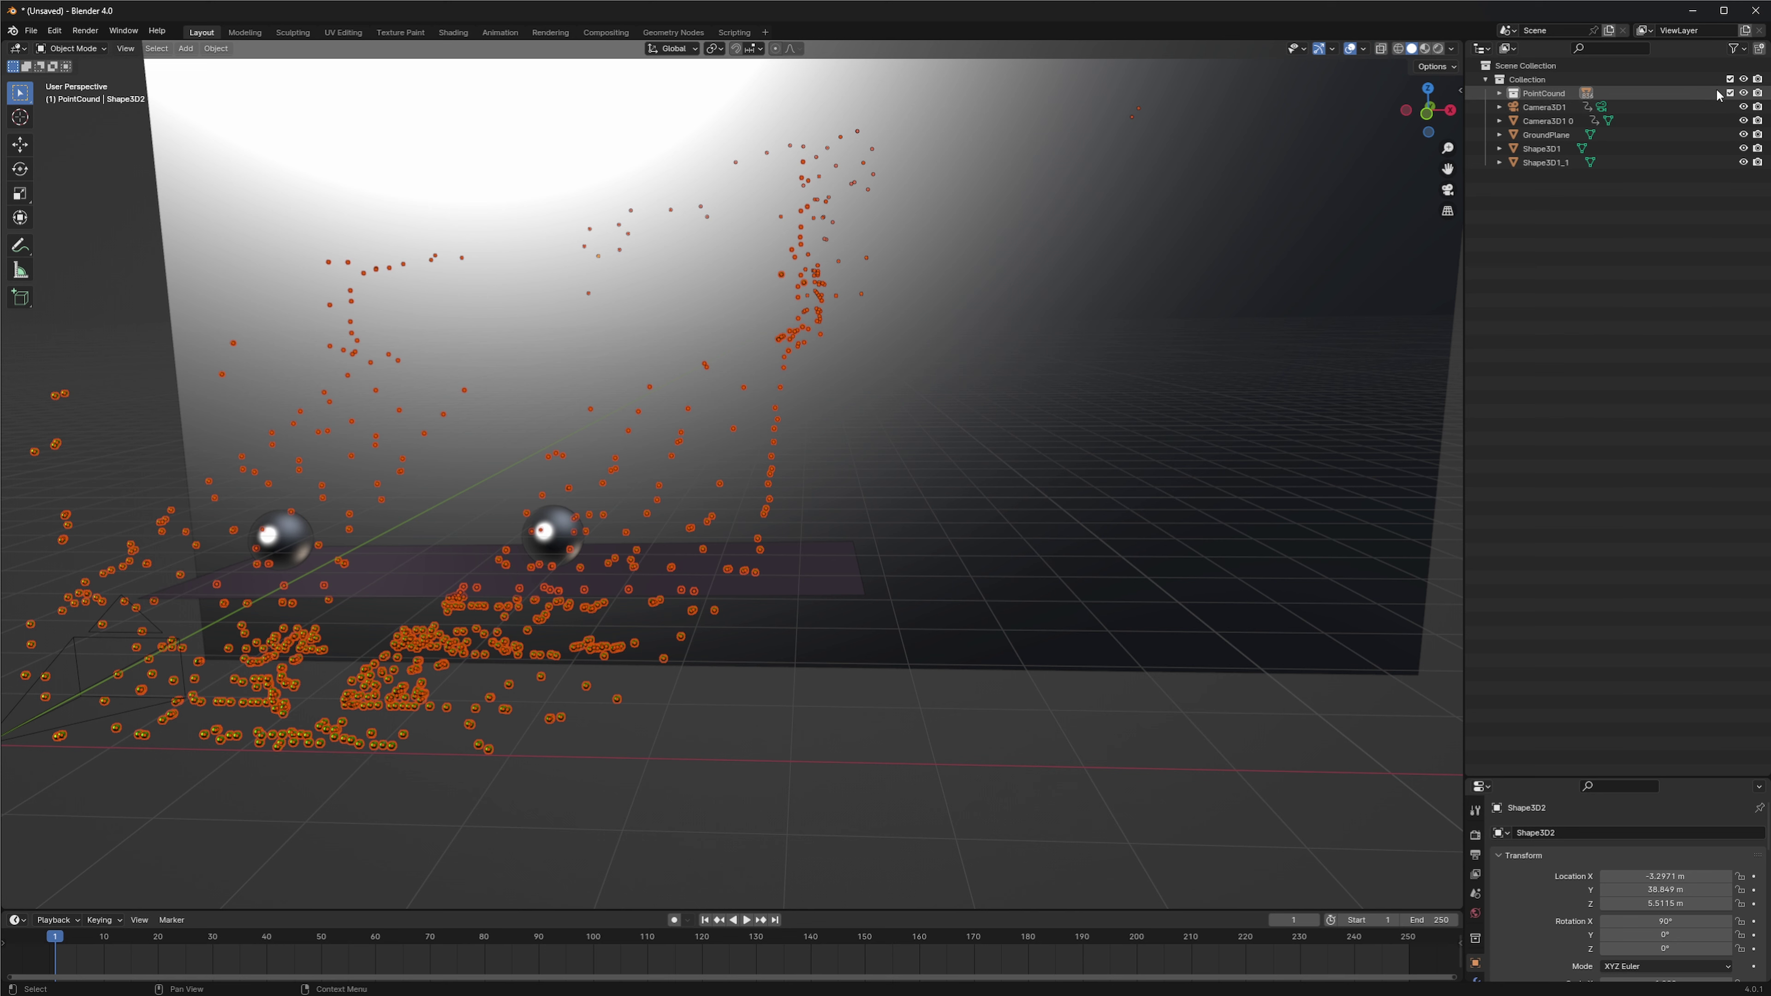
Step: Toggle the PointCound collection's viewport visibility off and on to check it, leaving it visible and selected
left_click(1743, 94)
left_click(1743, 94)
left_click(1743, 94)
left_click(1743, 94)
left_click(1544, 94)
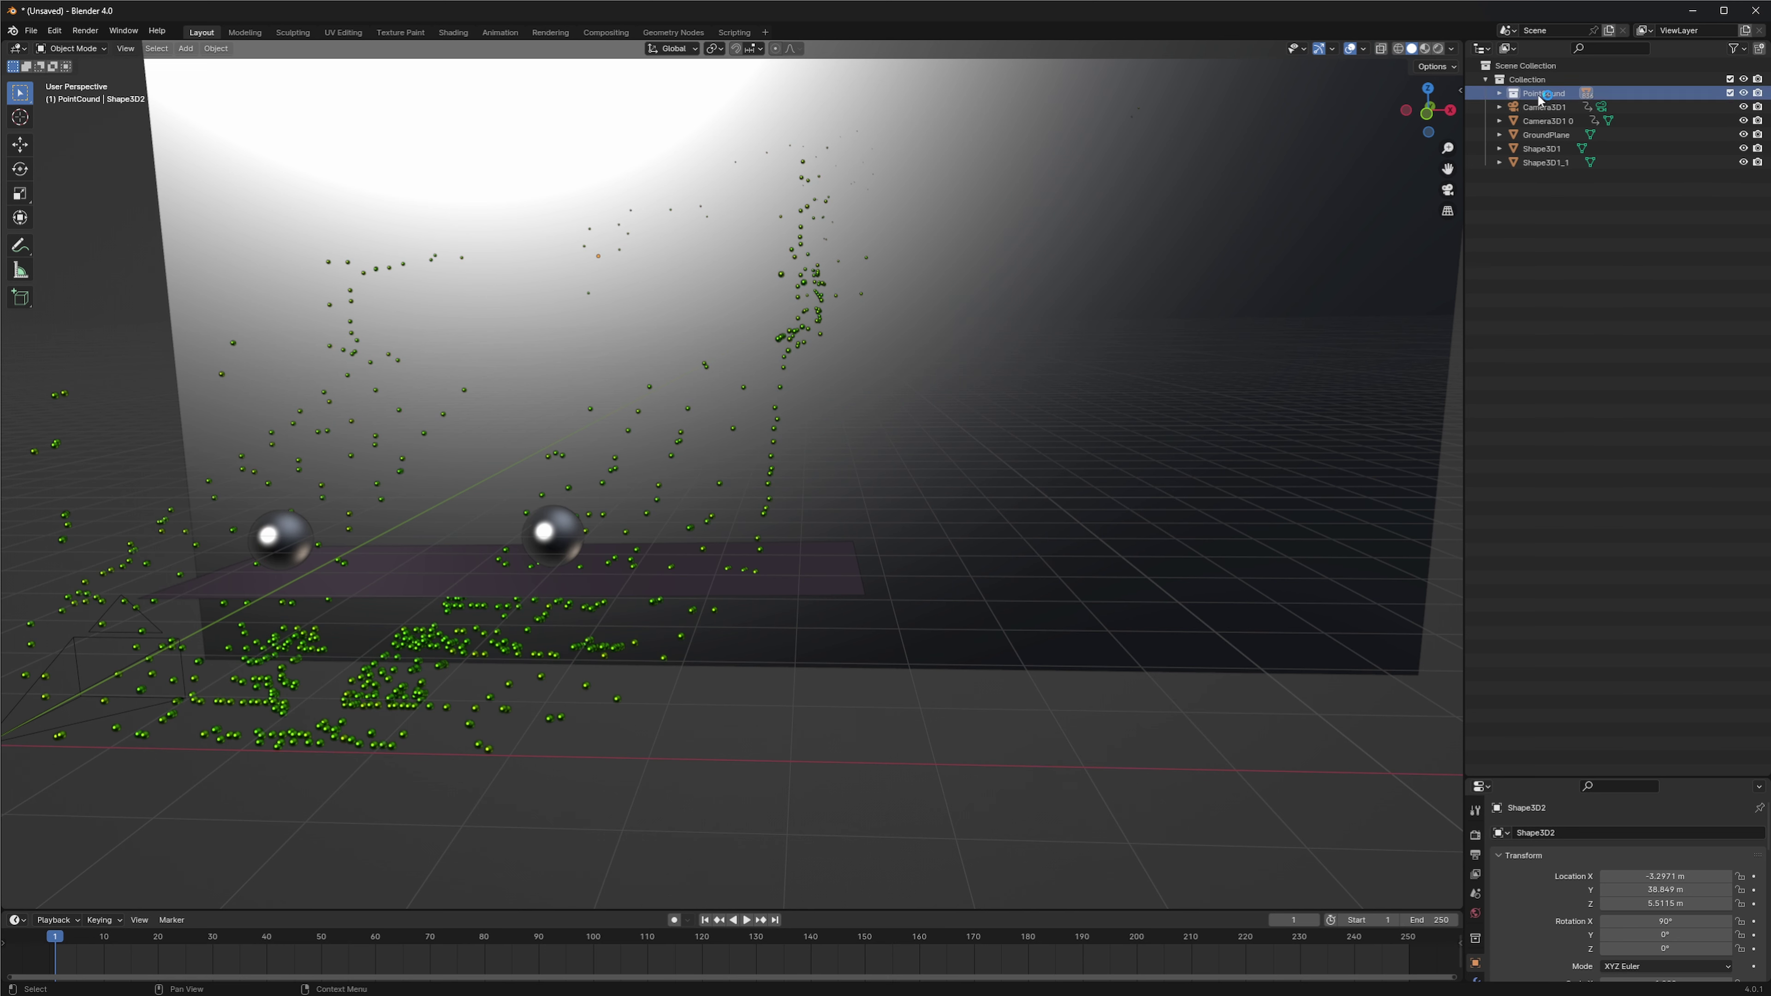
Step: Hide the Camera3D1 0 image plane in the viewport, disable the PointCound collection in renders and expand the collection
left_click(1396, 347)
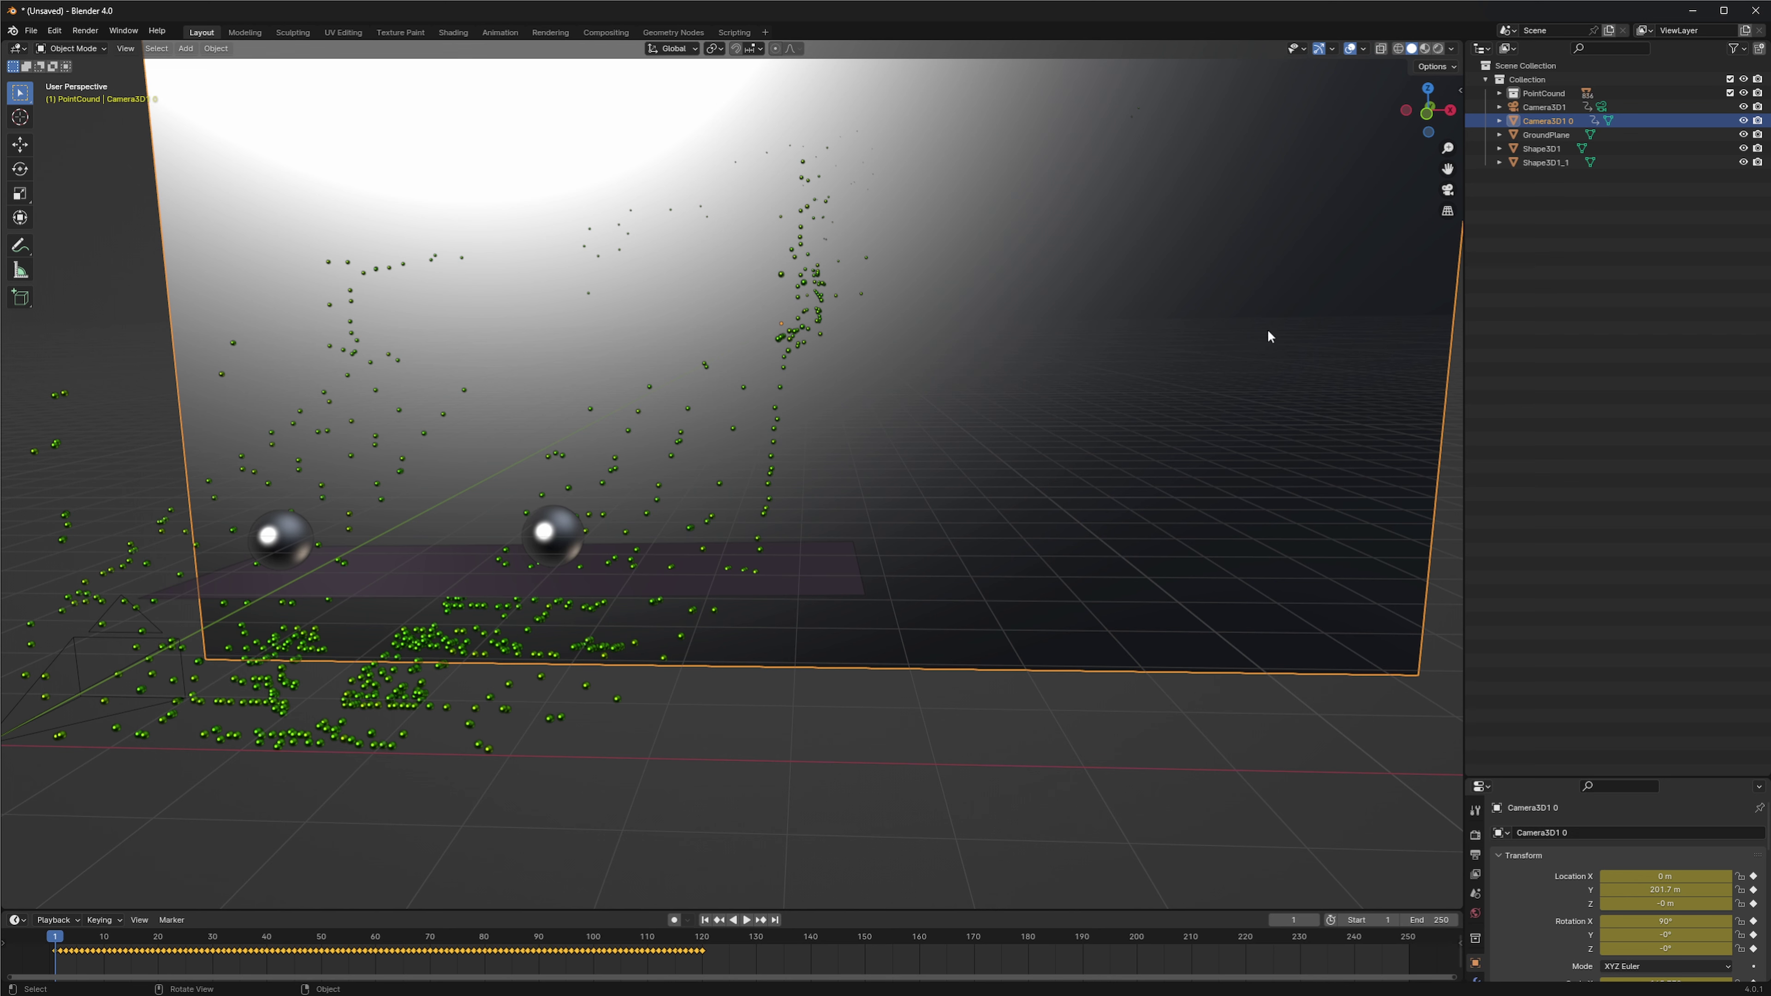
left_click(1743, 121)
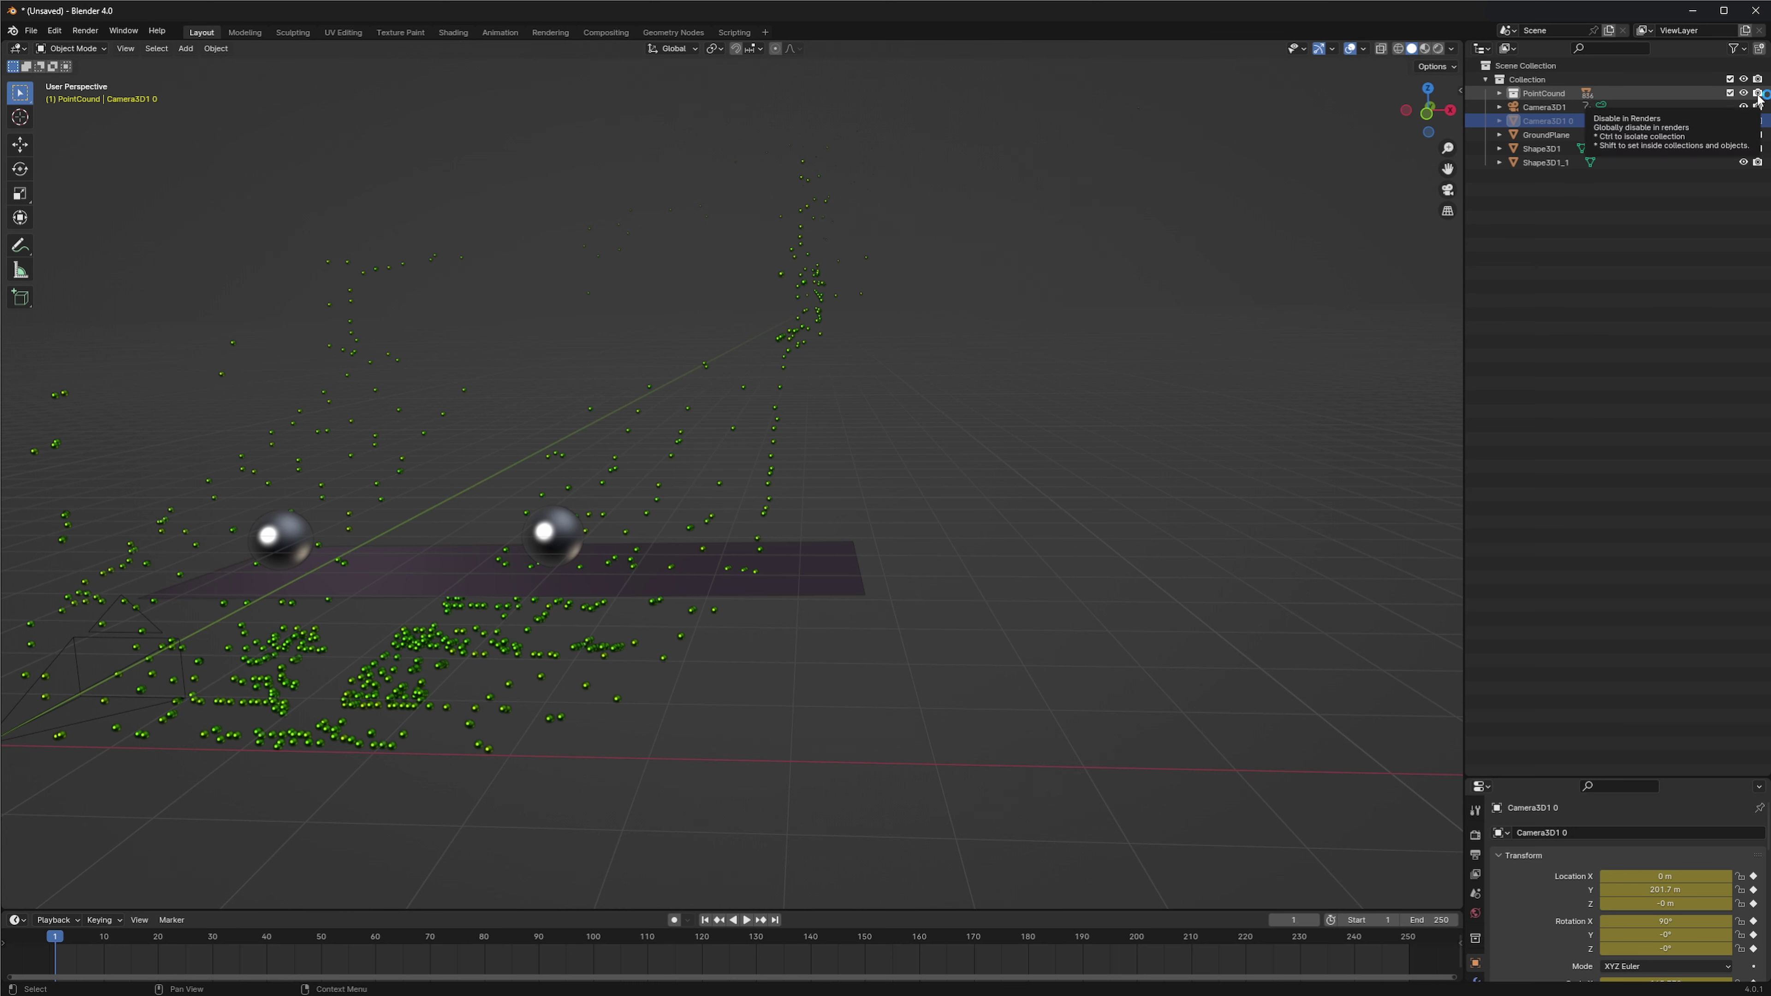
left_click(1500, 93)
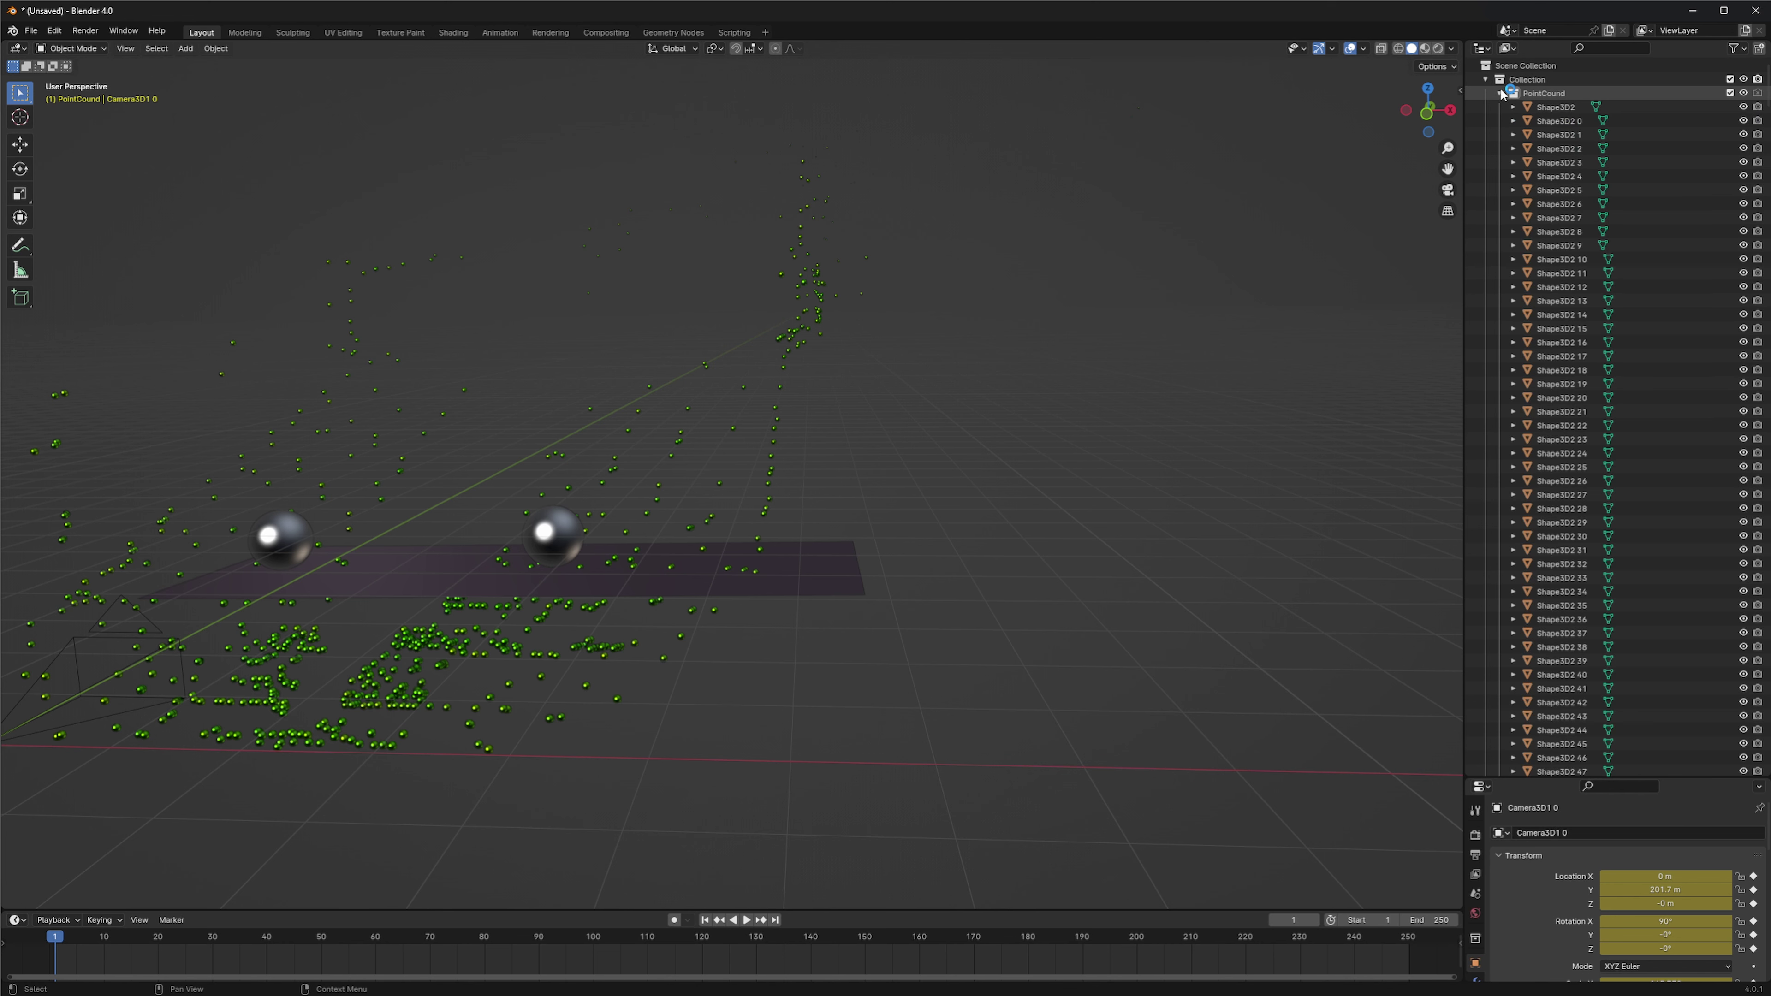
Step: Disable the PointCound collection's entire contents in renders and collapse the collection
left_click(1500, 93)
left_click(1500, 93)
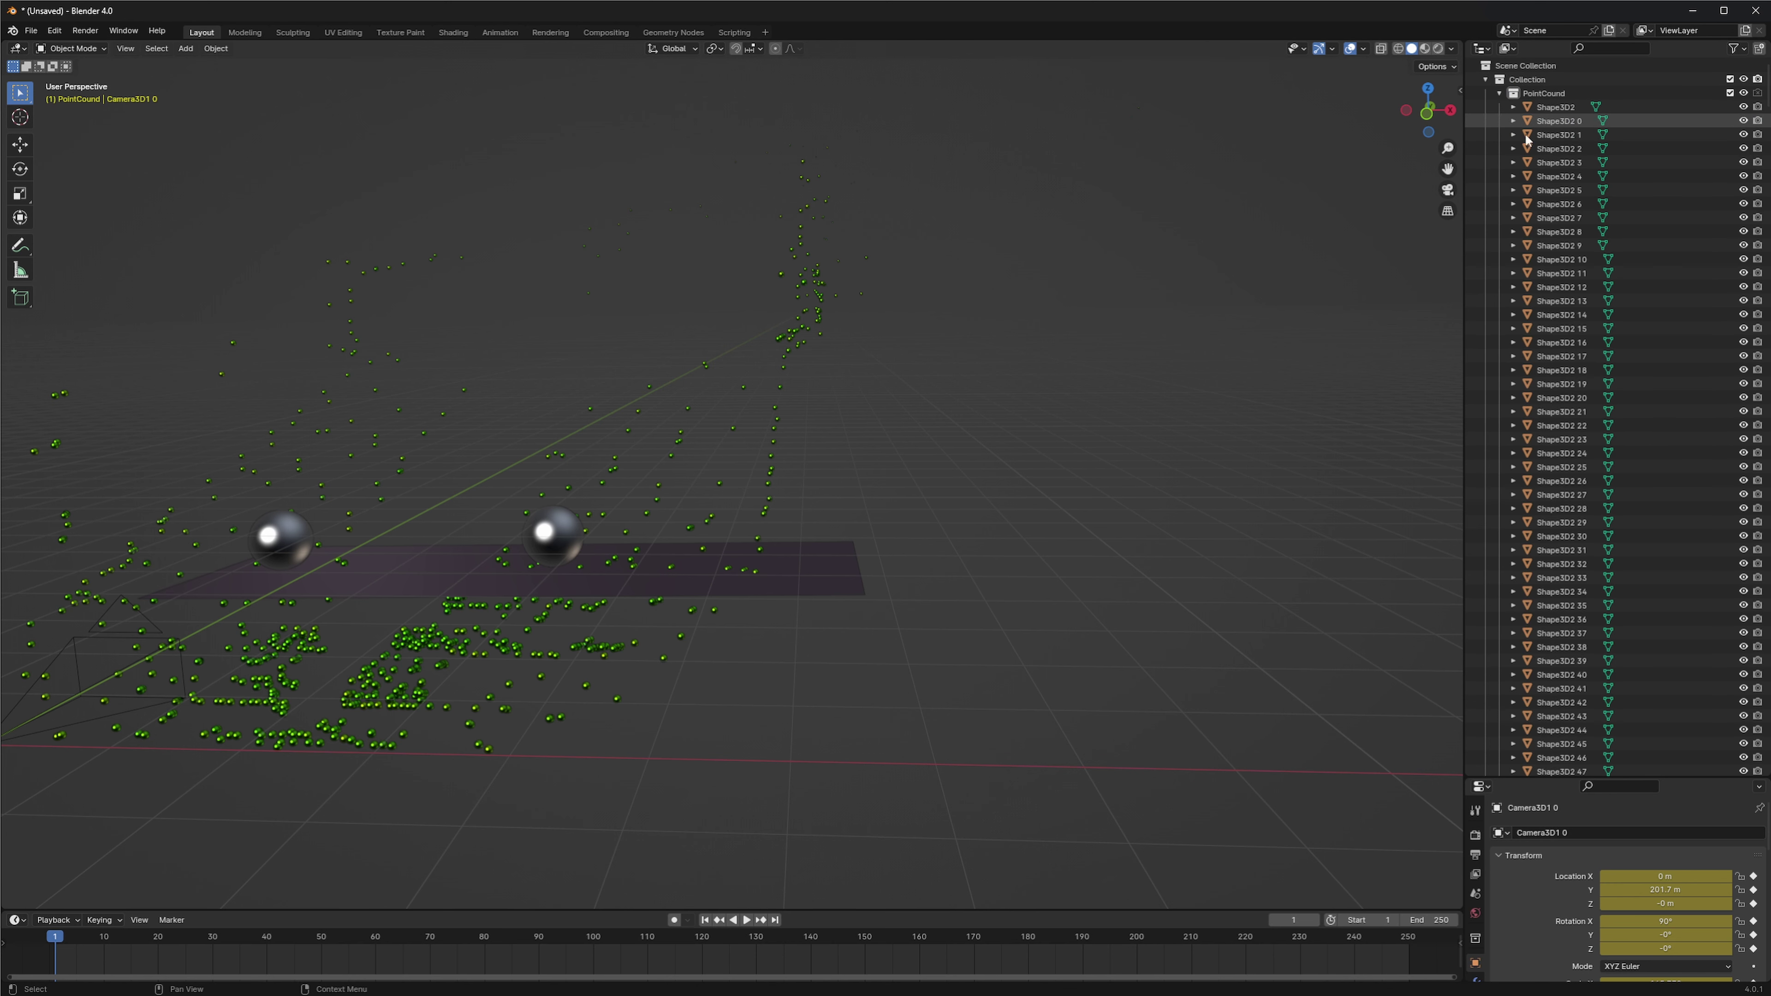
left_click(1758, 94)
left_click(1758, 93, "shift")
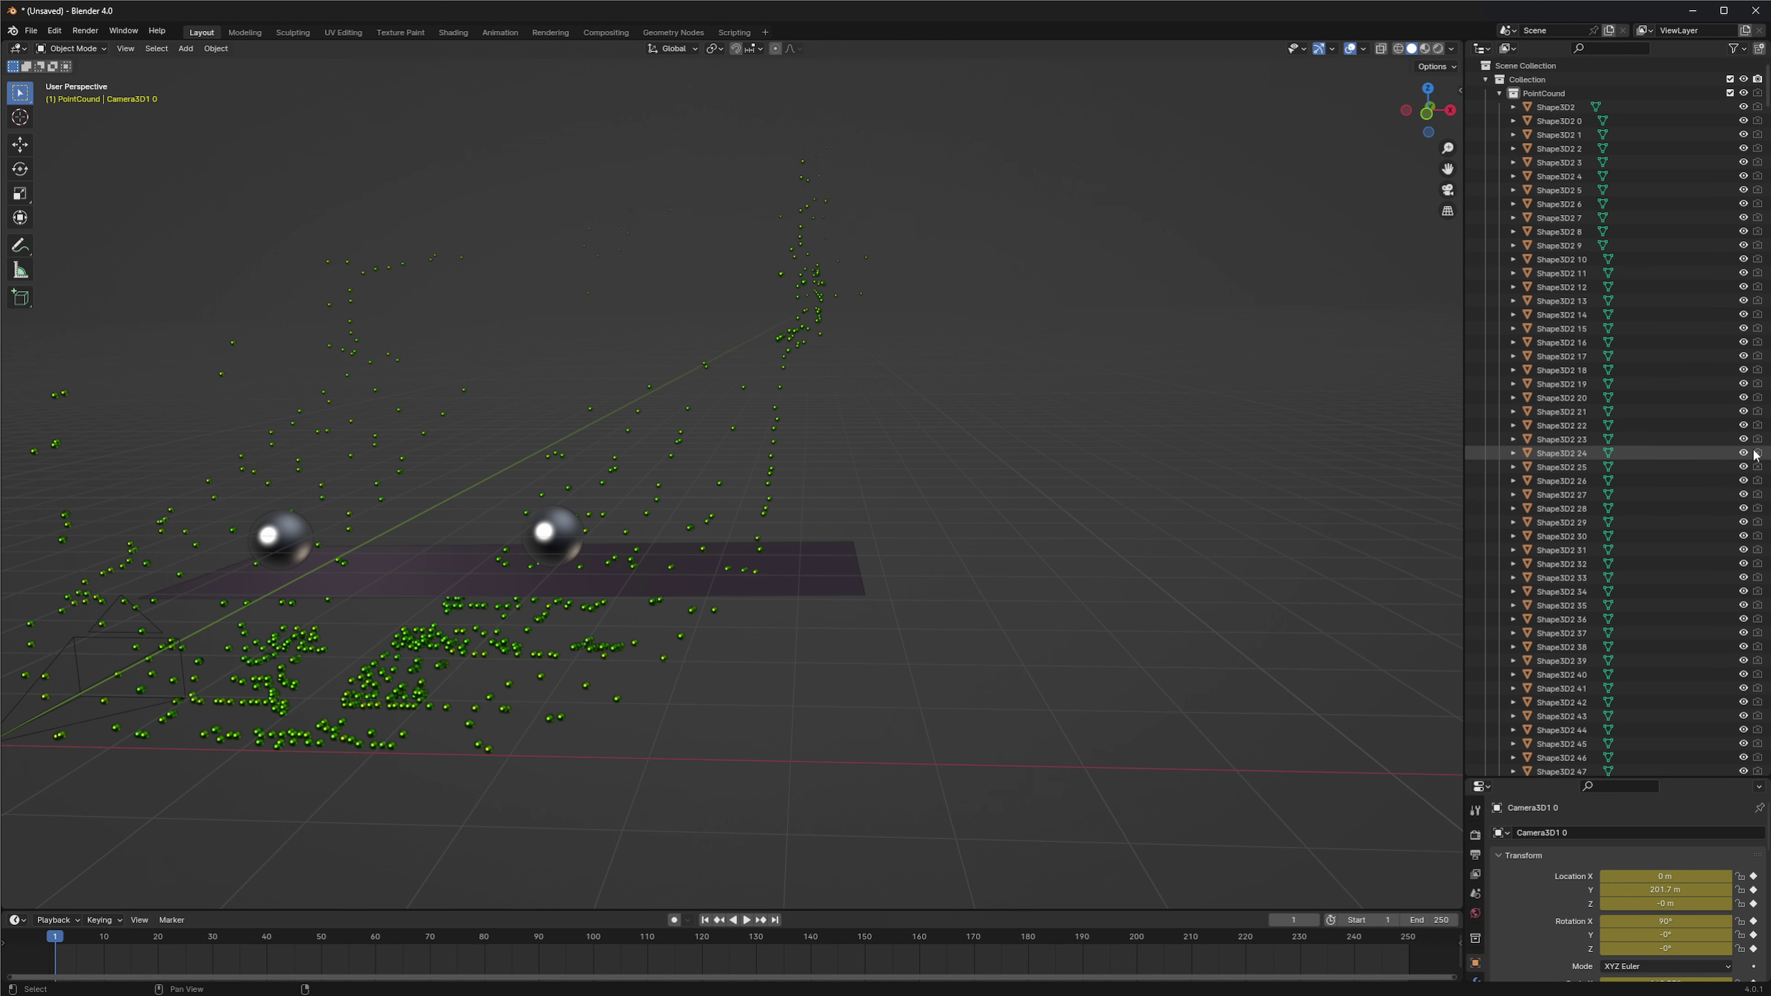
left_click(1499, 93)
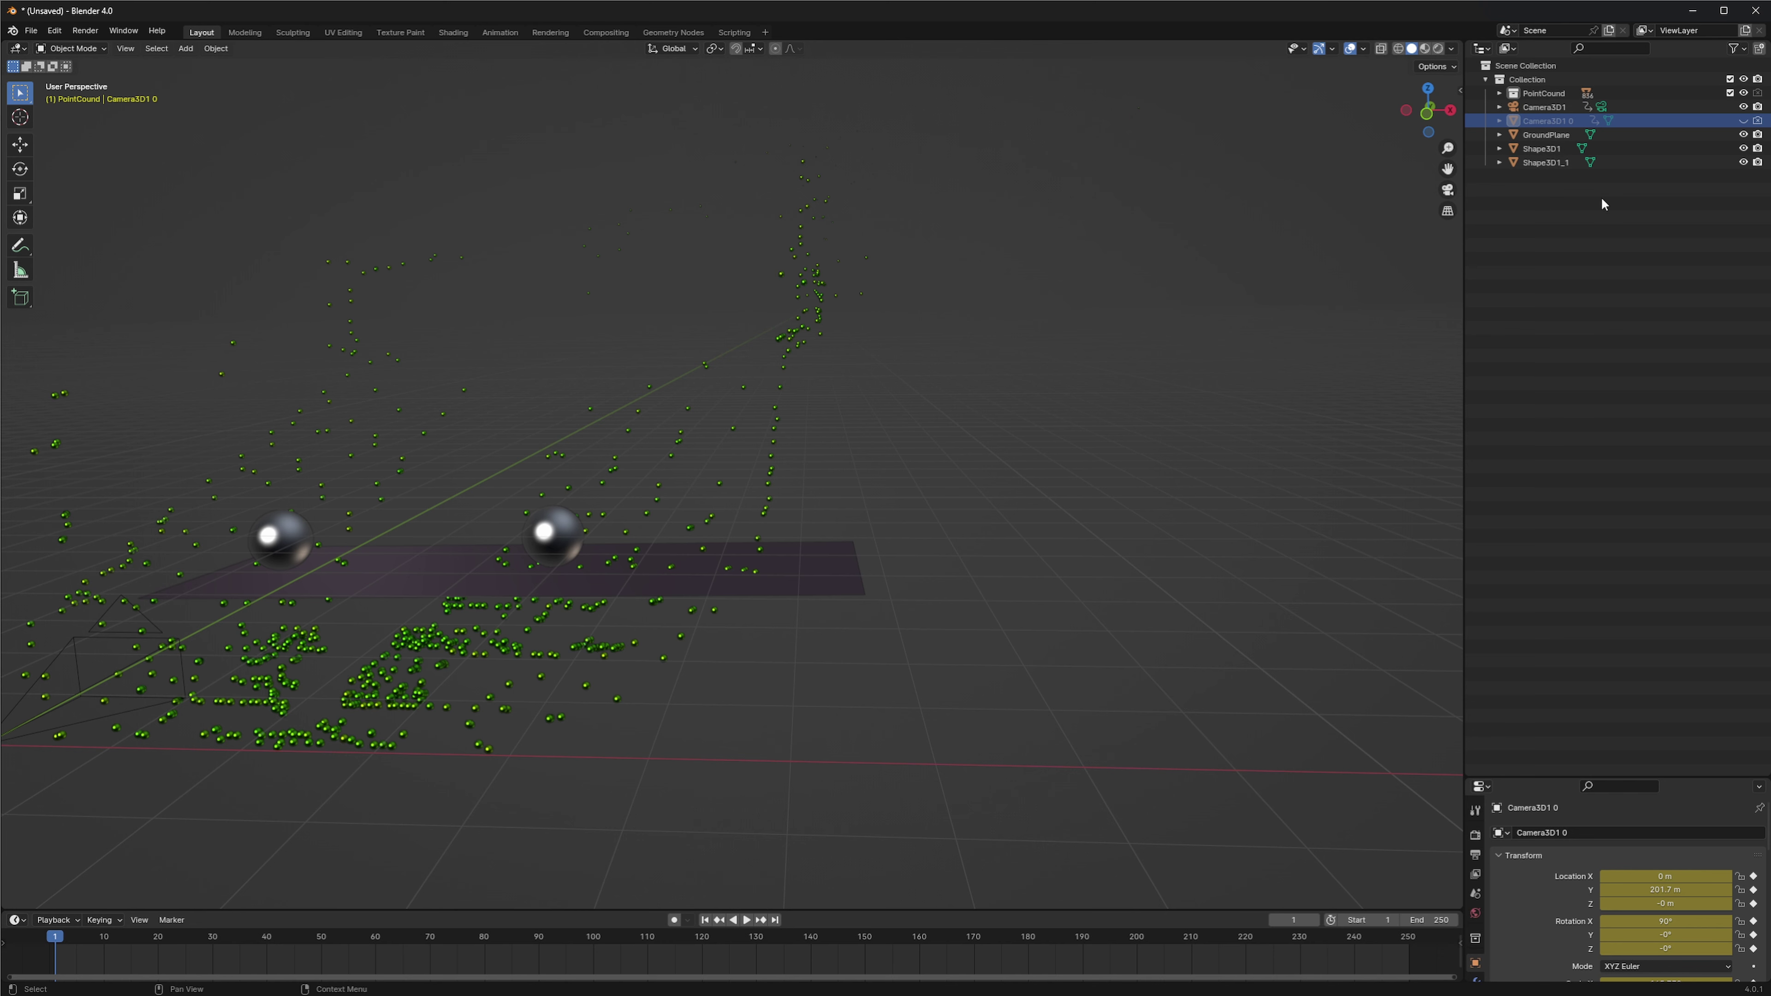
left_click_drag(911, 675, 797, 677)
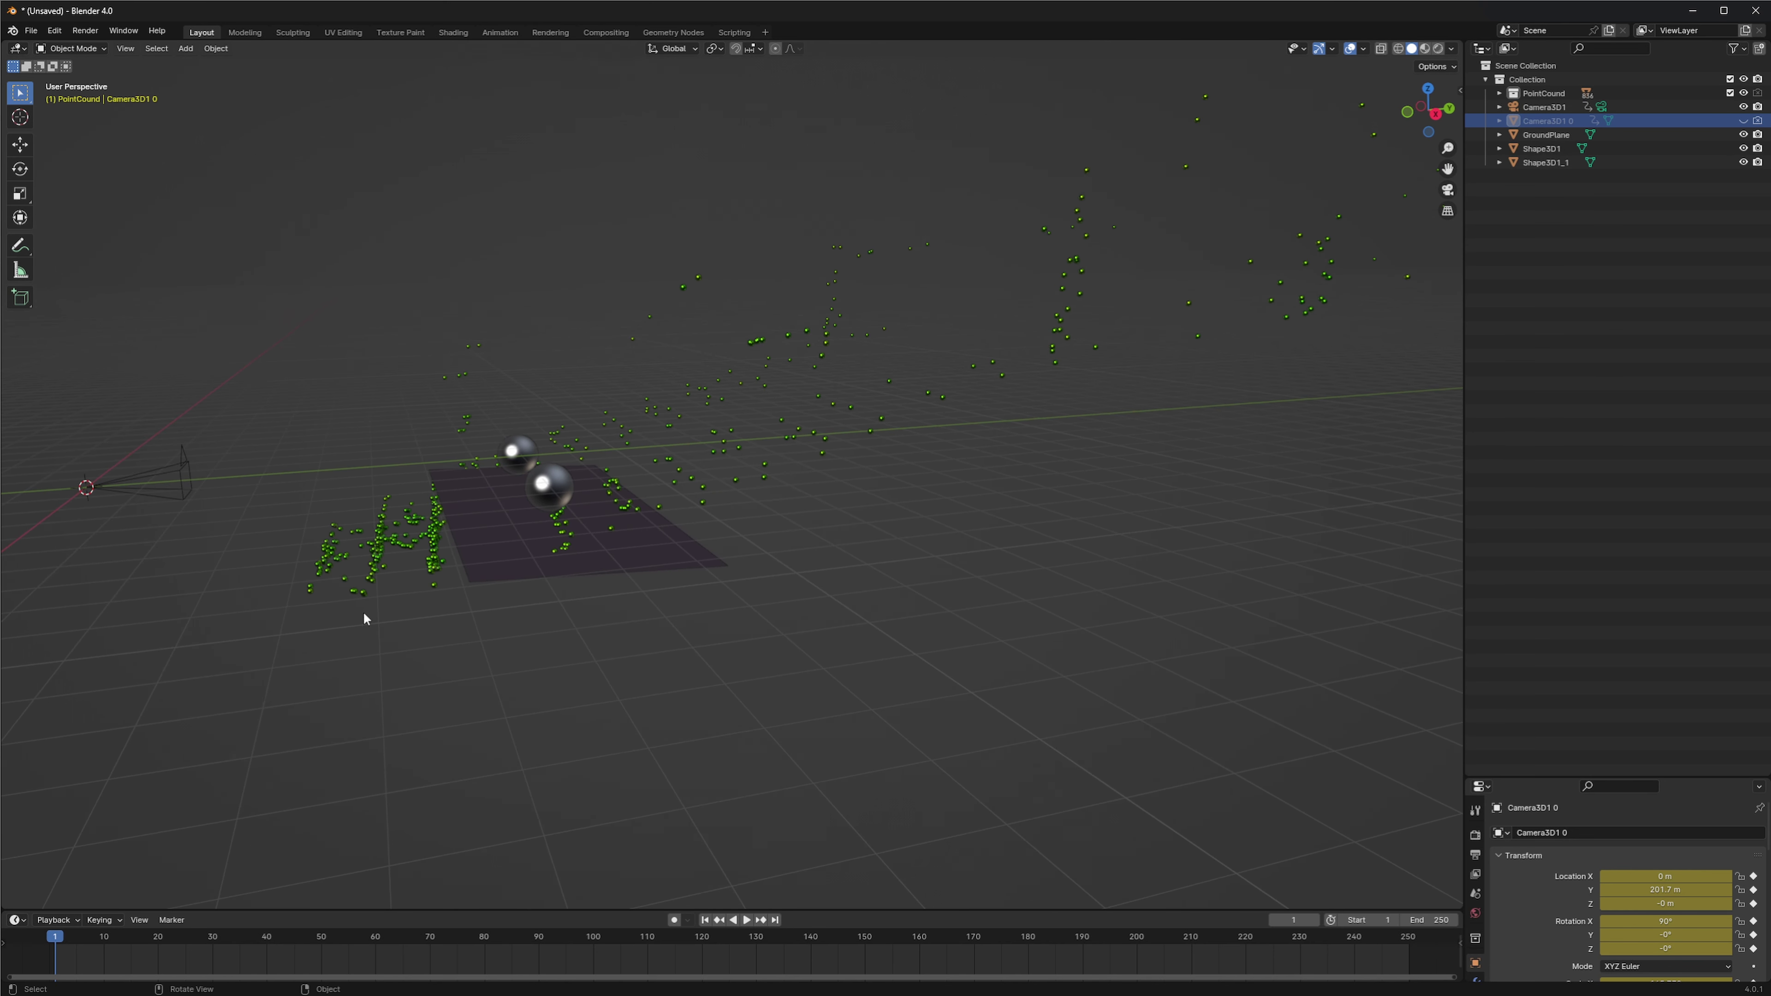
left_click_drag(798, 582, 1105, 577)
left_click_drag(271, 356, 579, 617)
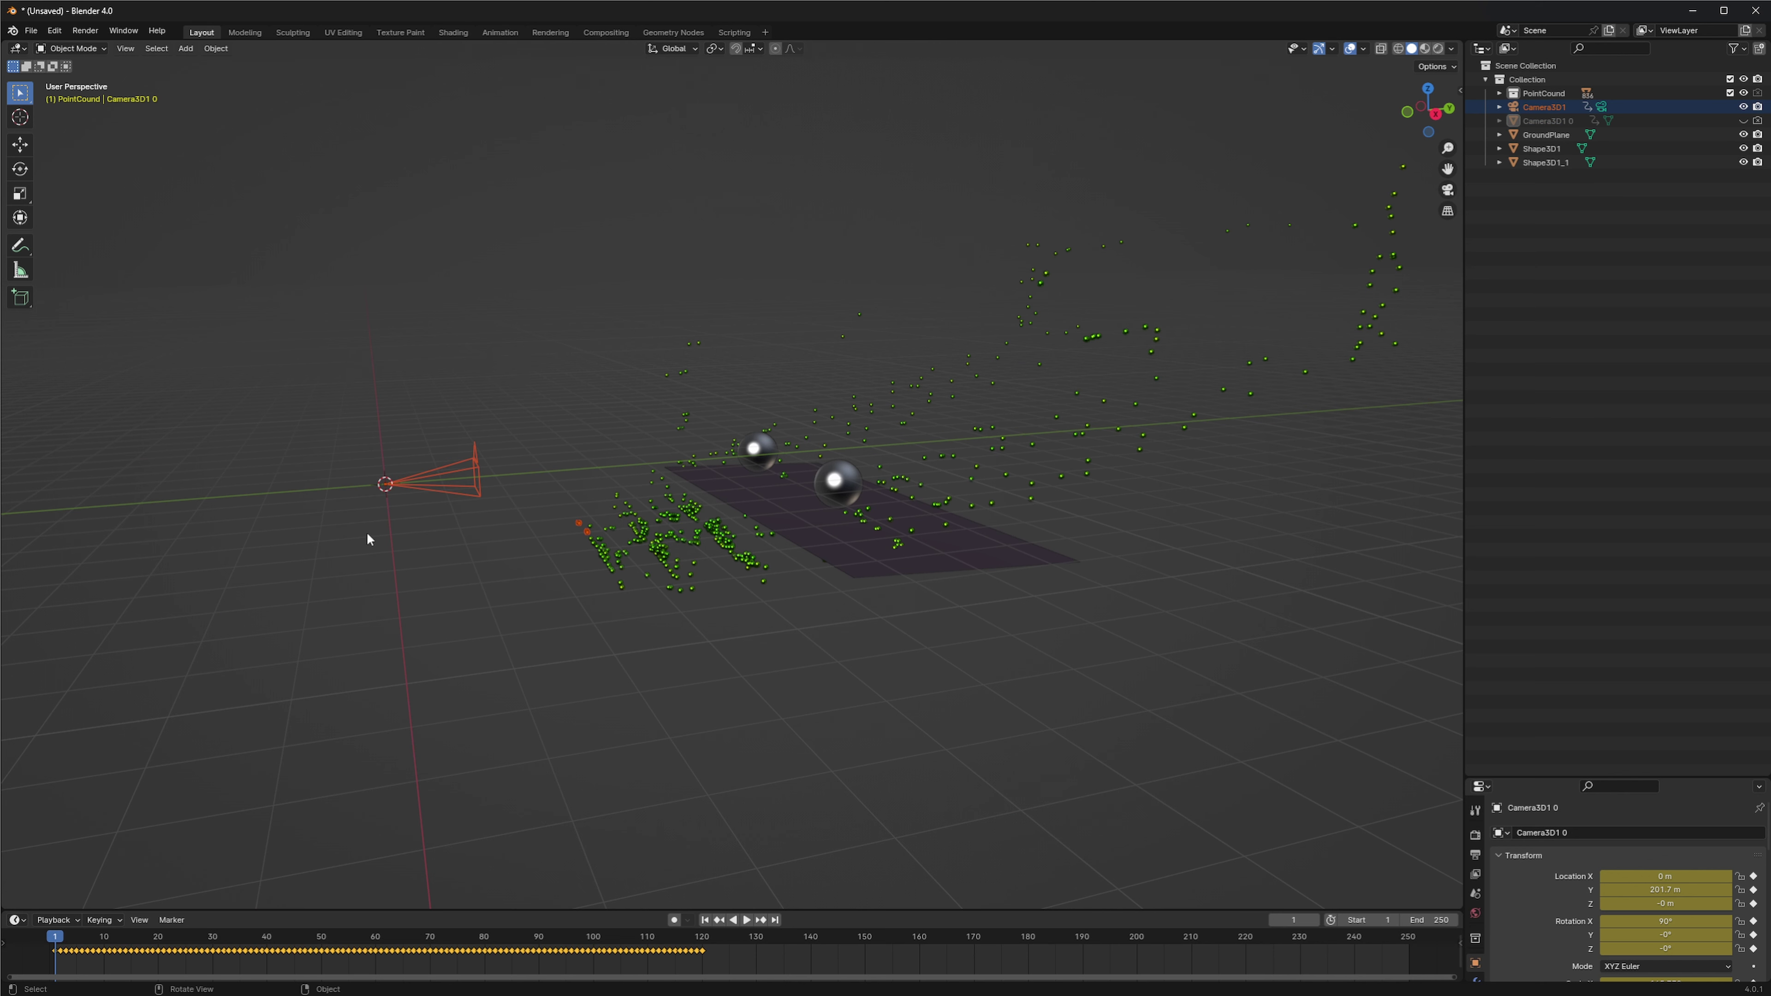
left_click(277, 490)
left_click_drag(244, 423, 507, 583)
left_click(636, 676)
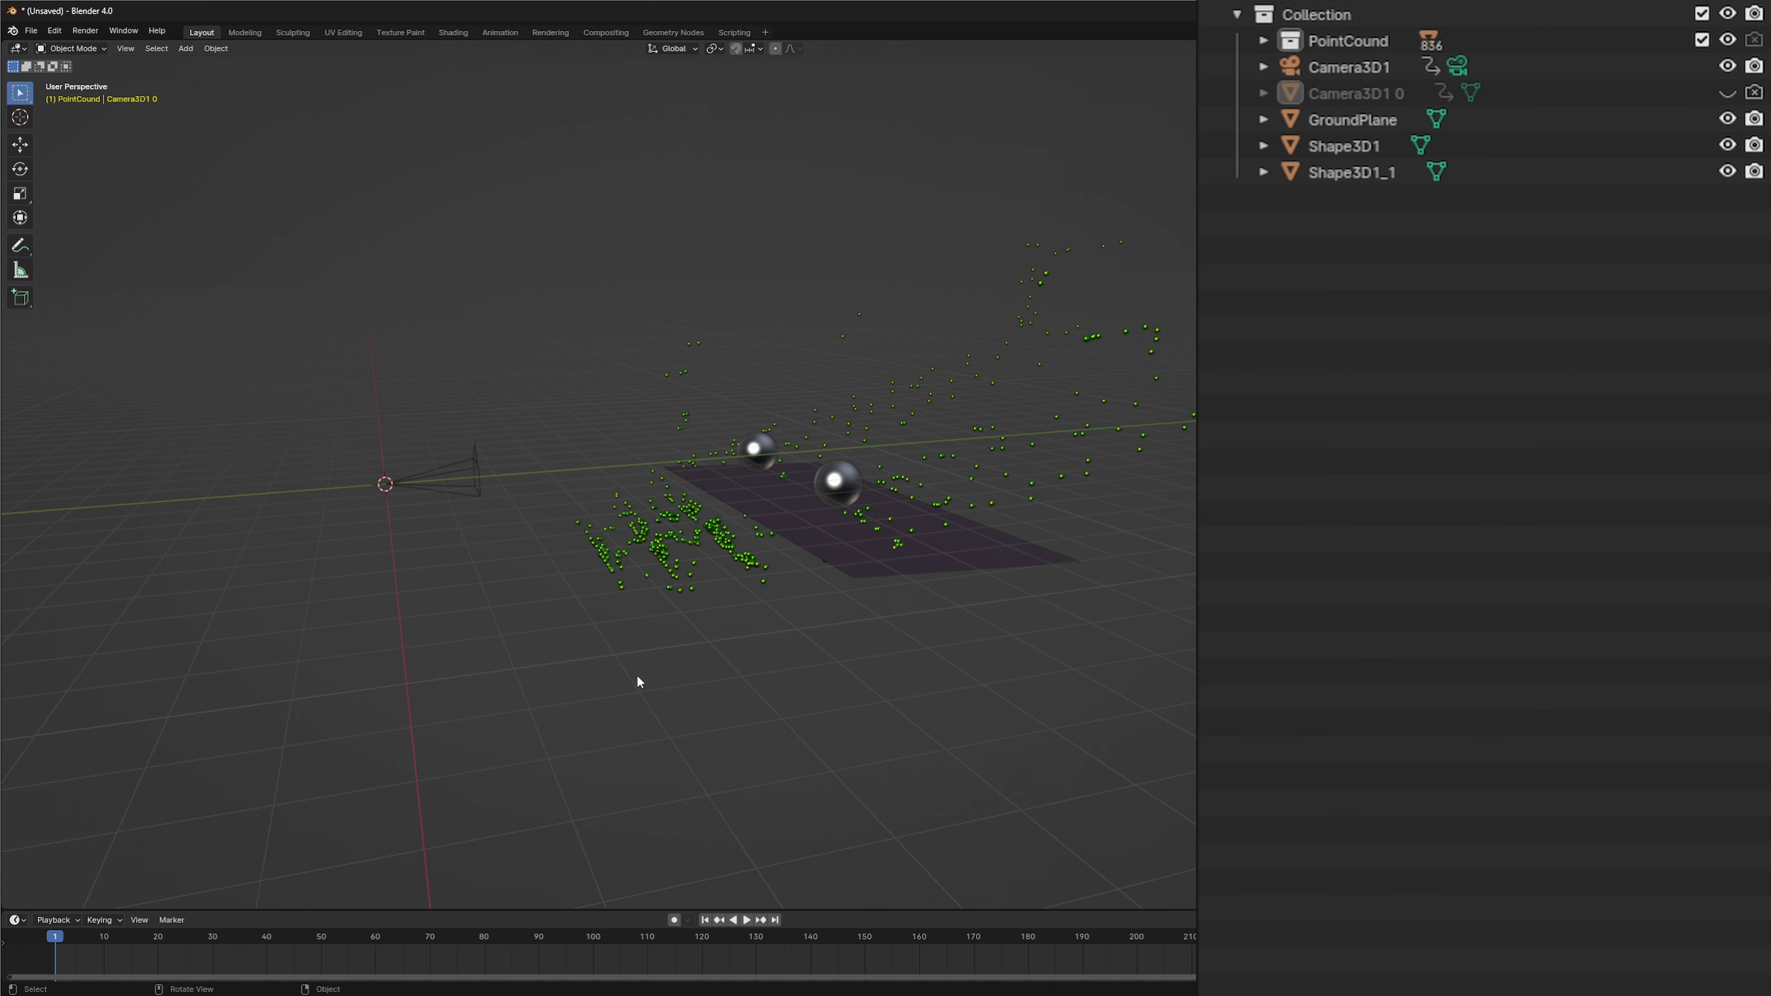
Step: Select Camera3D1, enlarge the Properties editor and expand its Delta Transform settings
left_click(1389, 68)
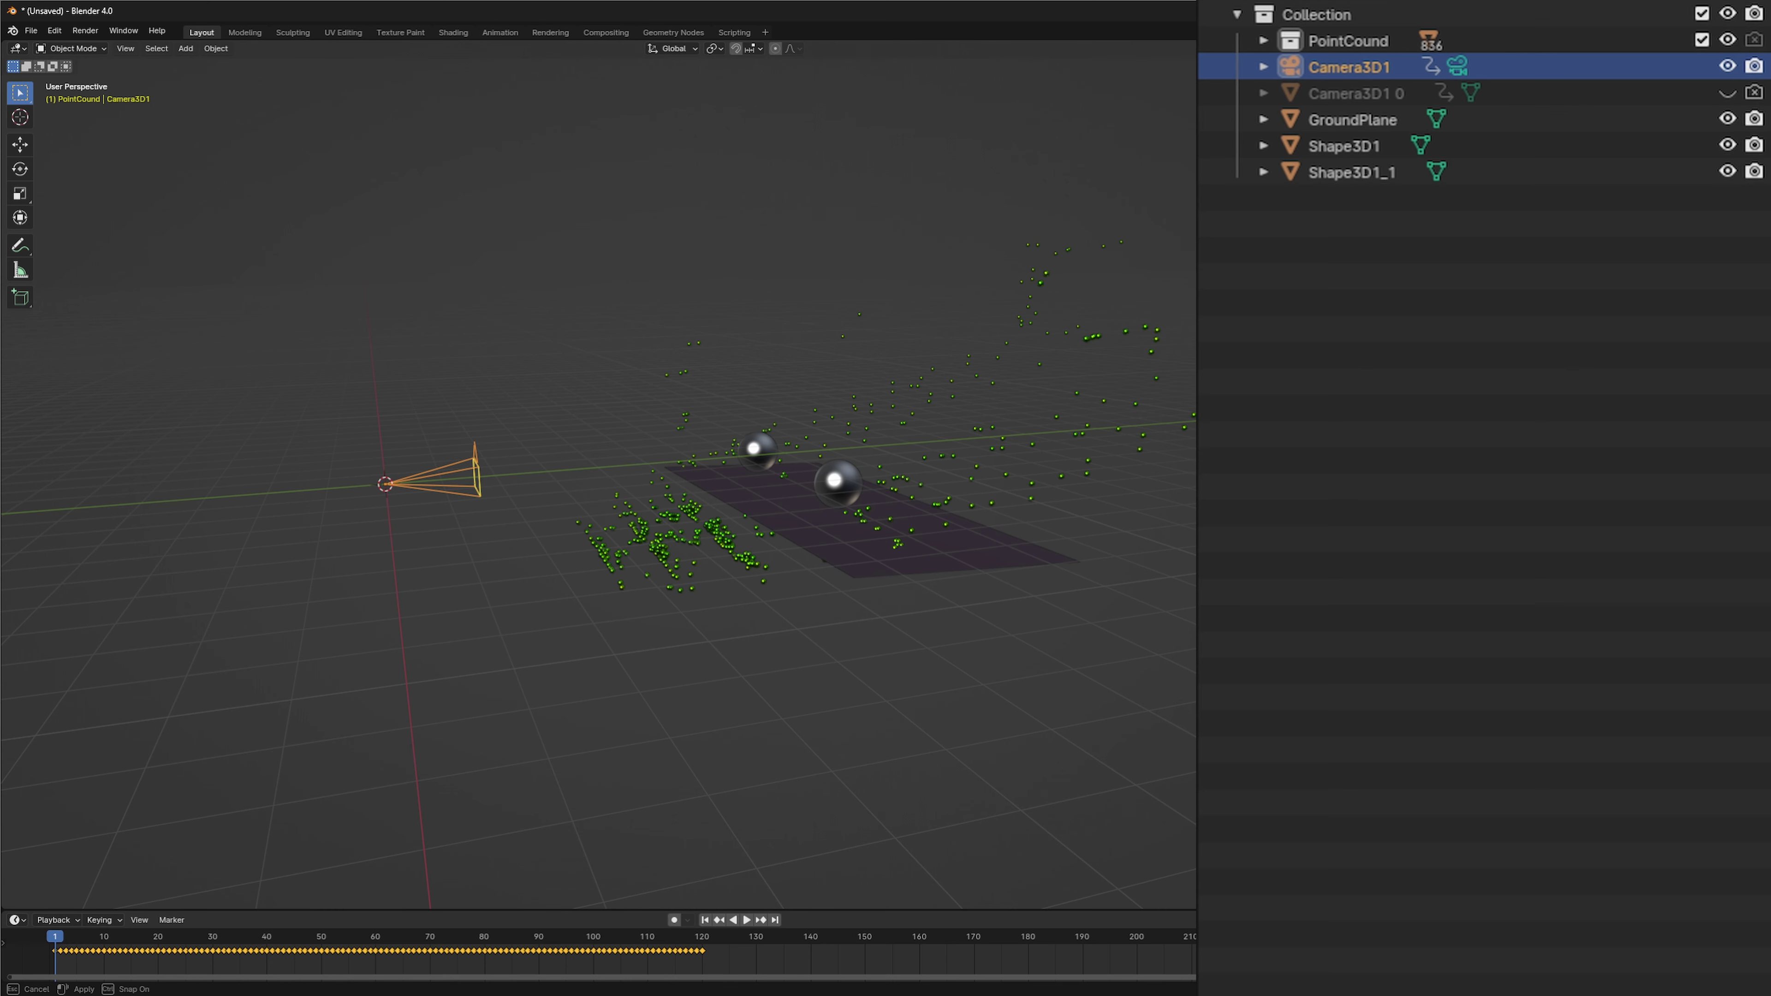
left_click_drag(1399, 992, 1436, 473)
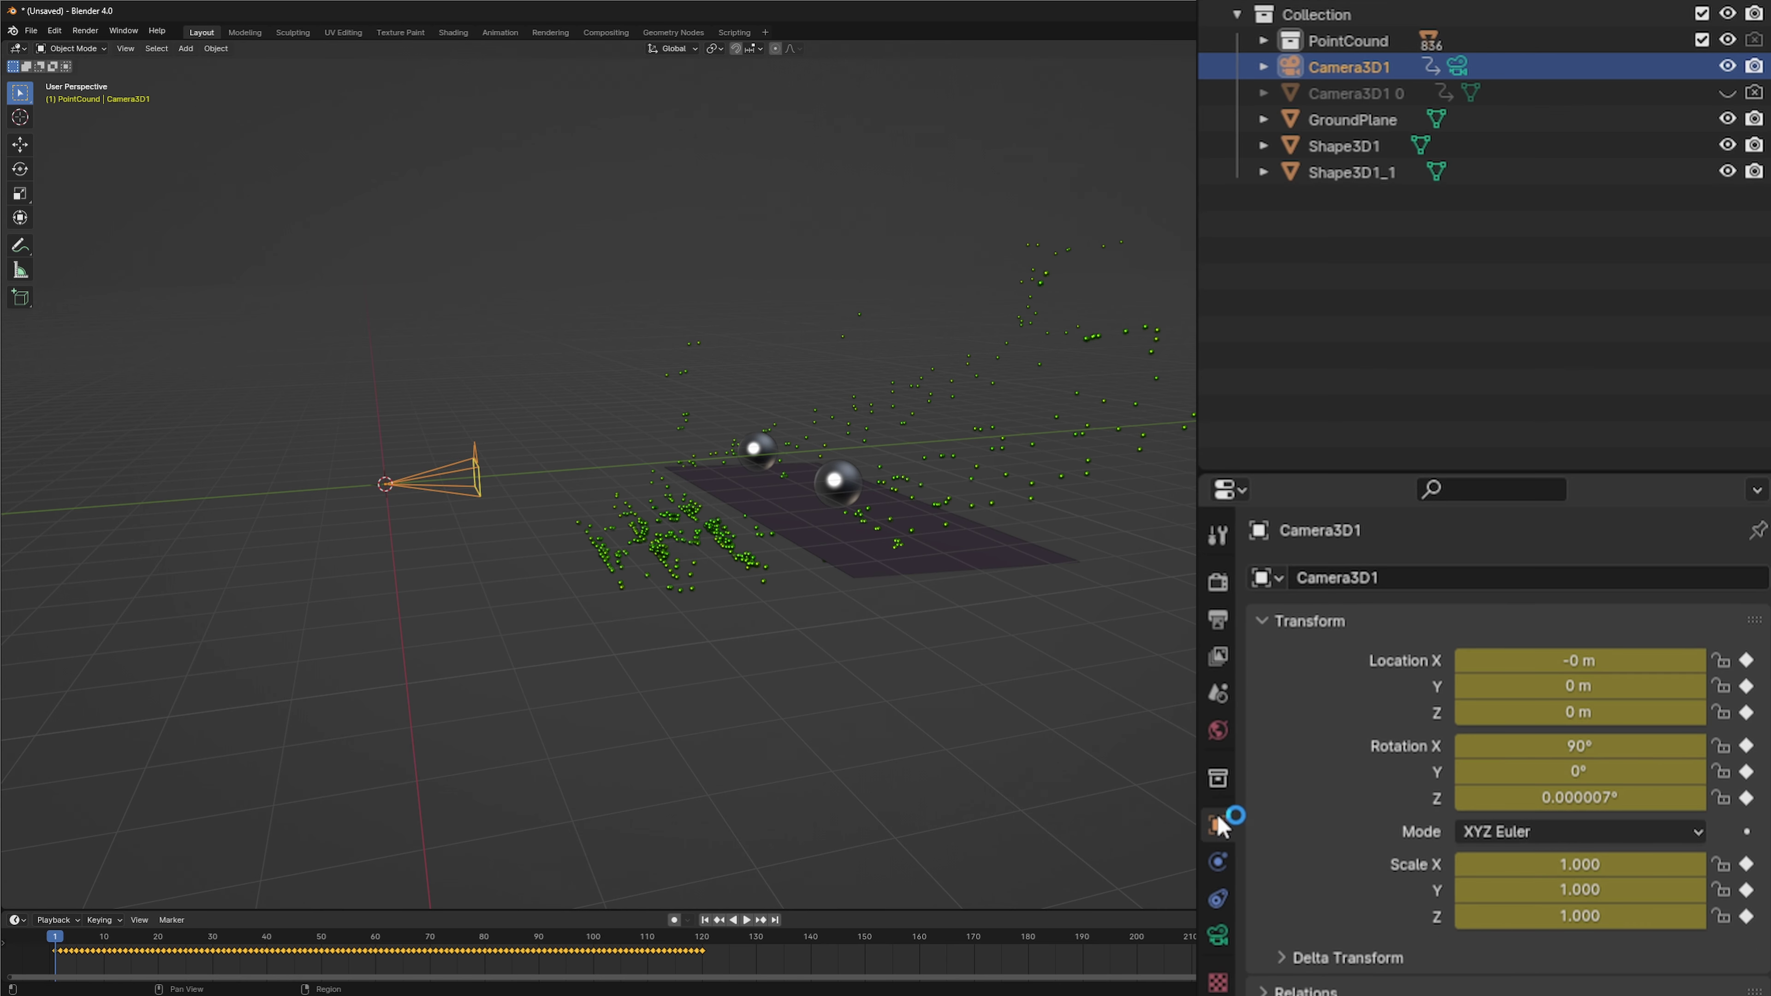
left_click(1289, 966)
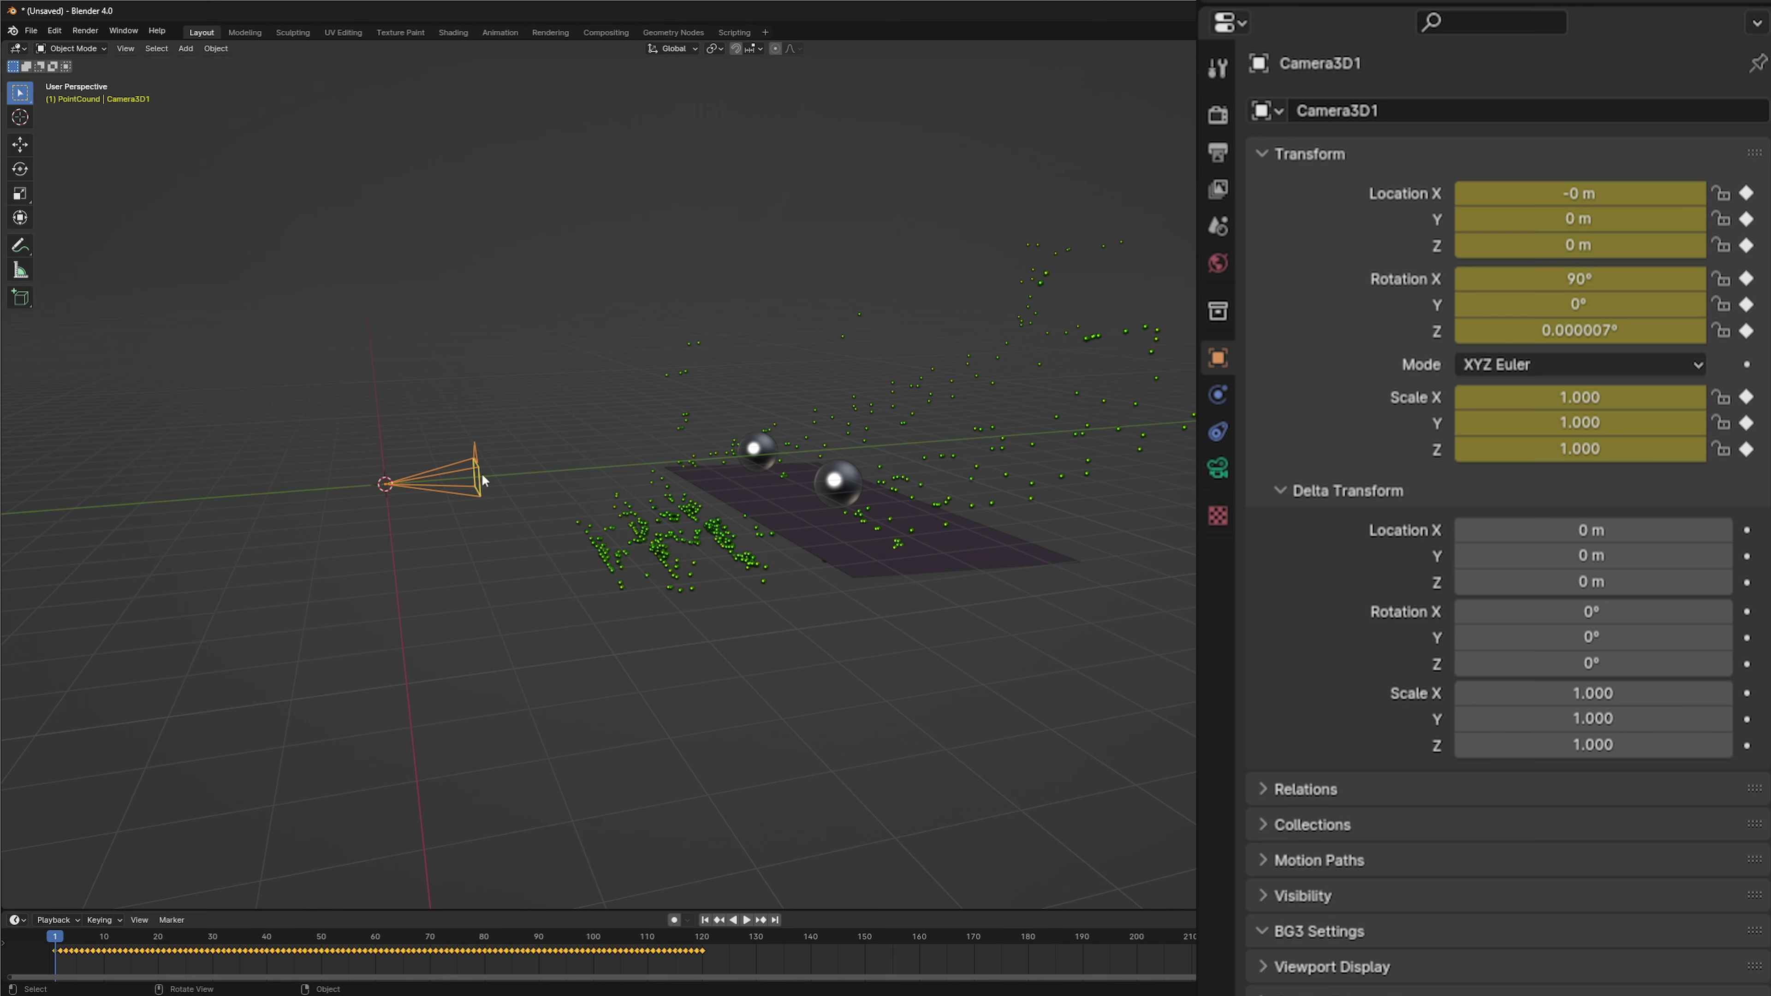
Step: Scrub the timeline back and forth between frames 1 and 120 to examine Camera3D1's keyframed motion
left_click_drag(477, 622, 618, 617)
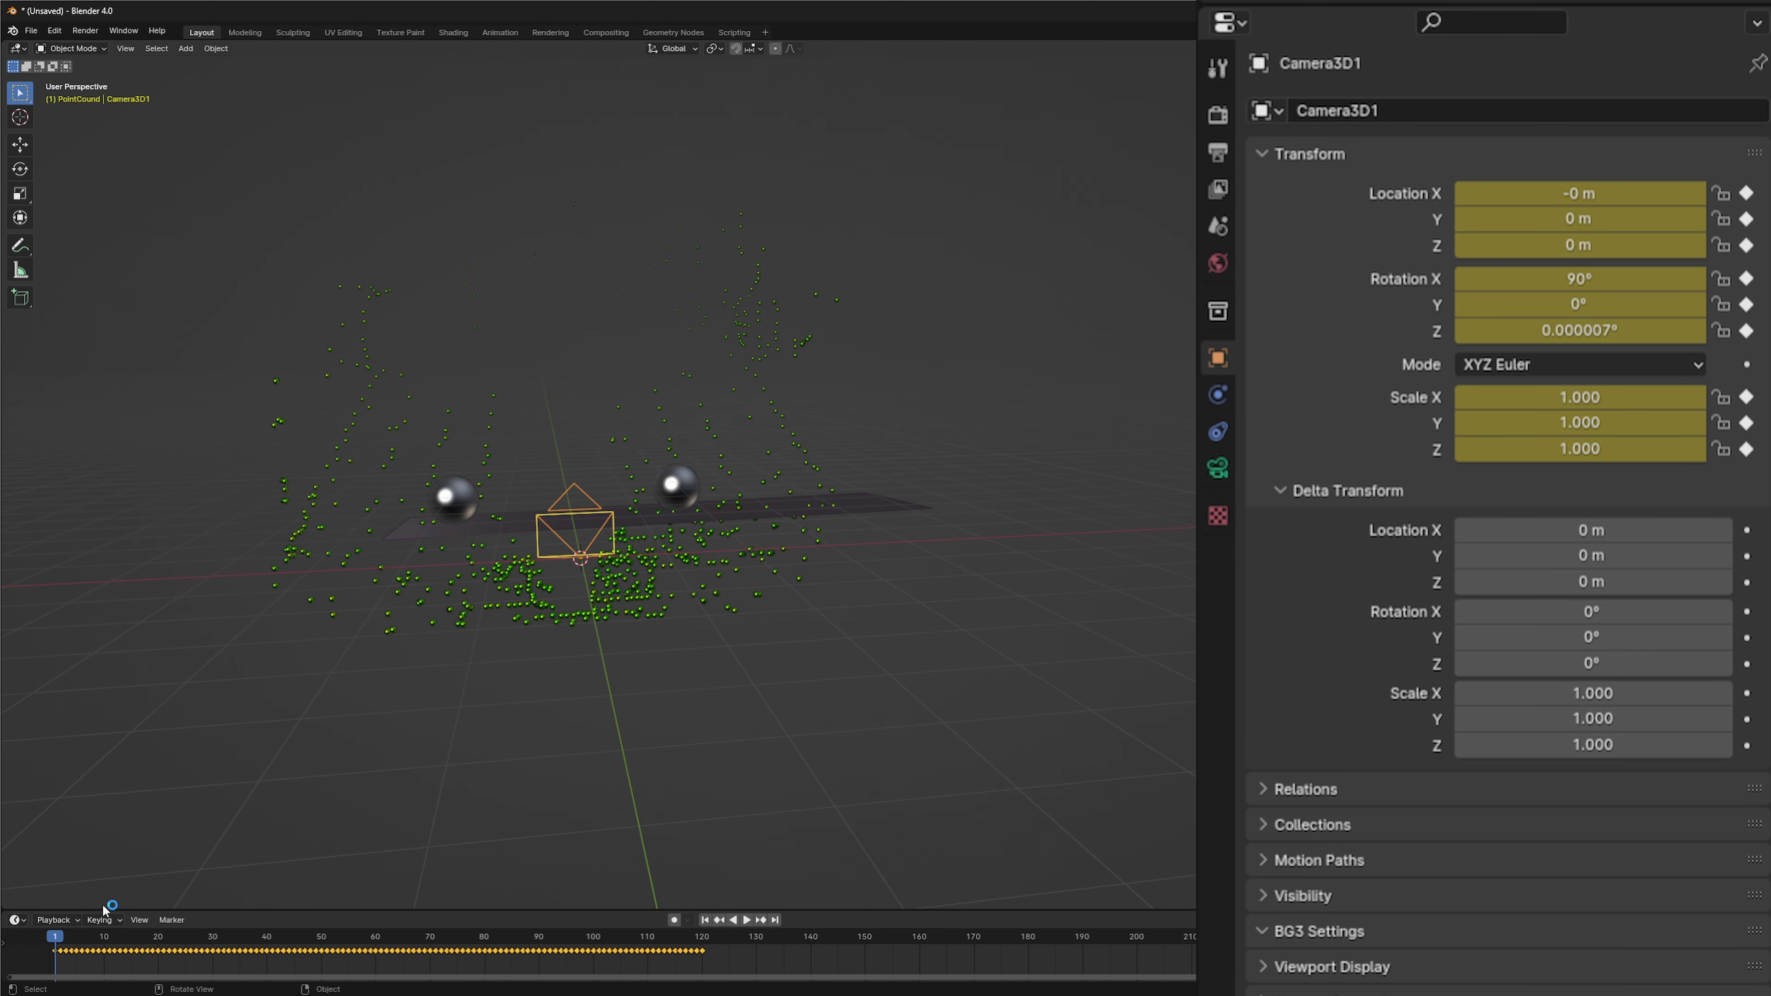
left_click_drag(58, 935, 702, 954)
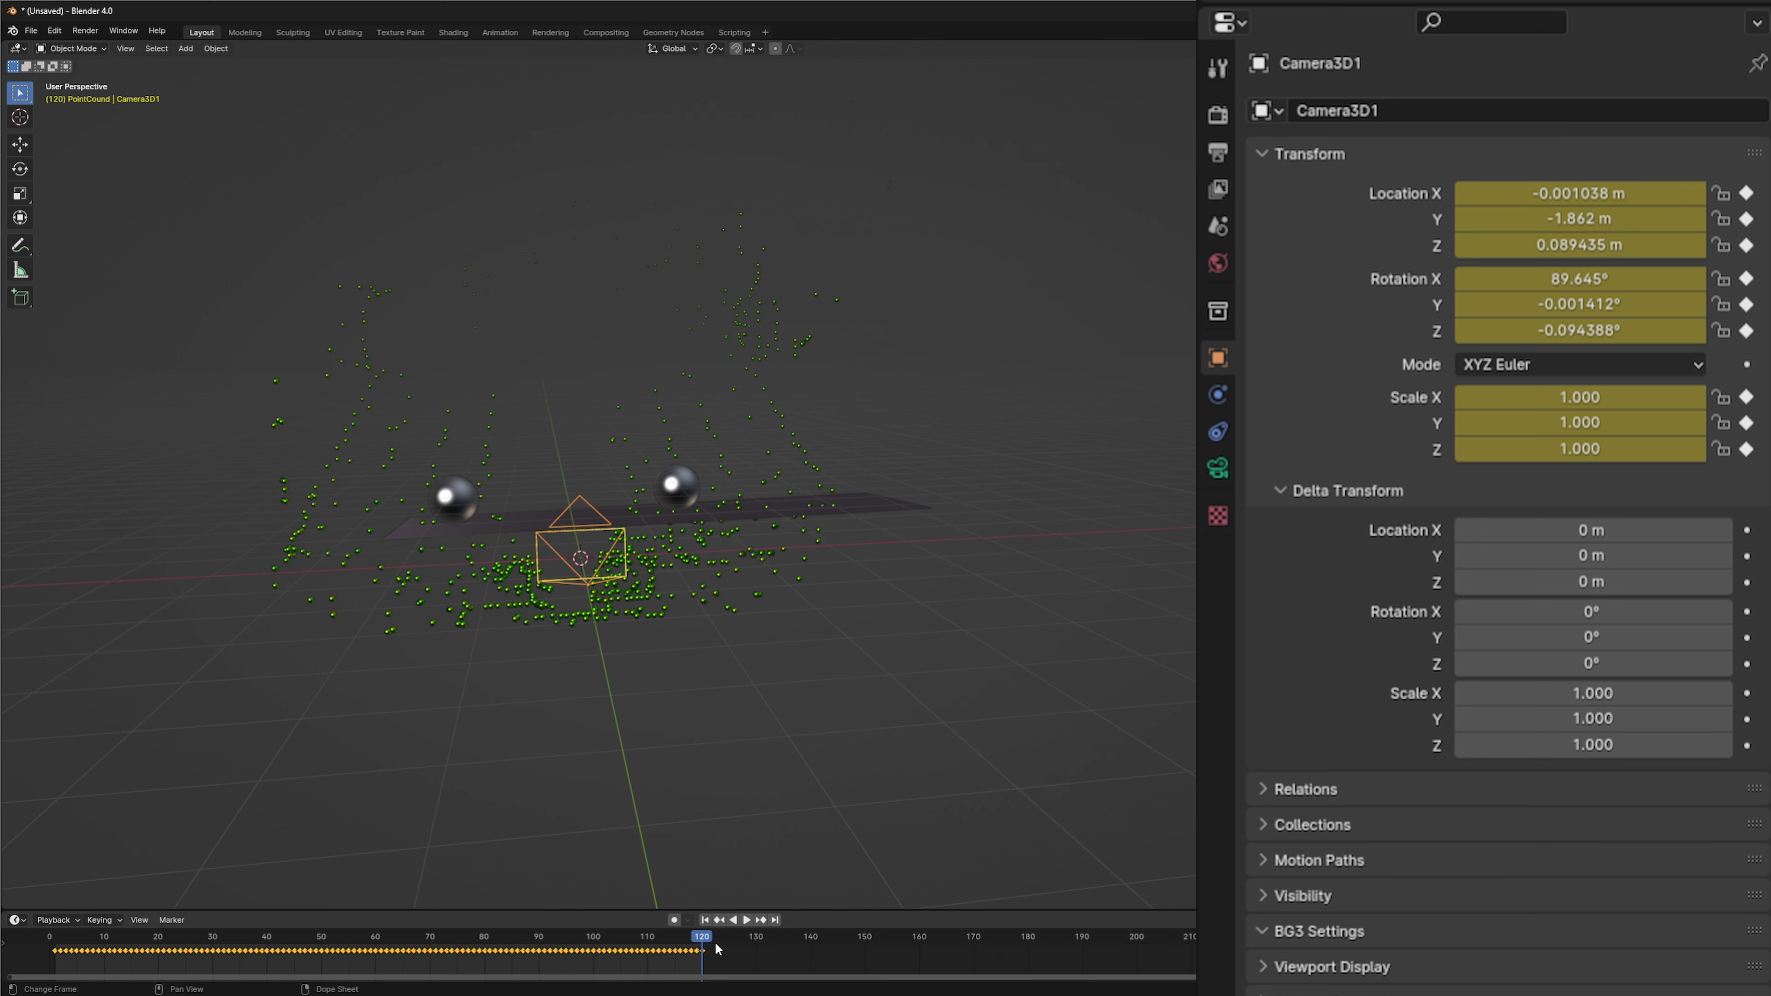
left_click_drag(704, 942, 57, 962)
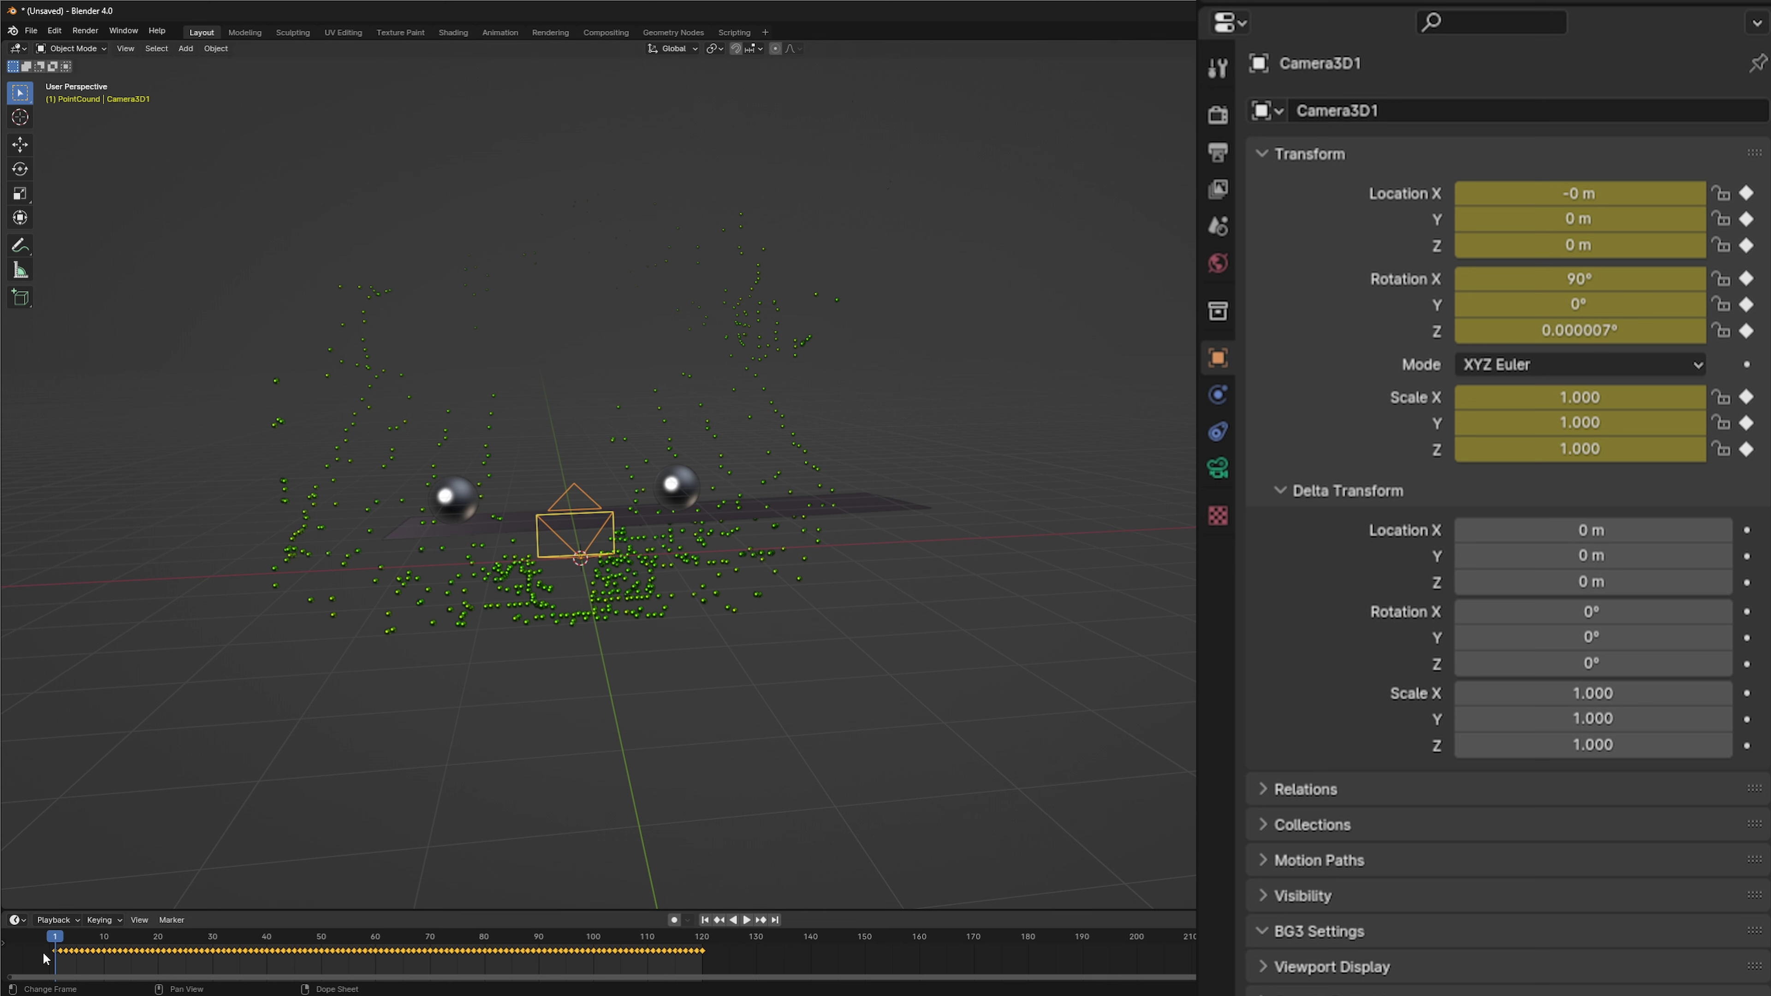
left_click_drag(57, 942, 53, 952)
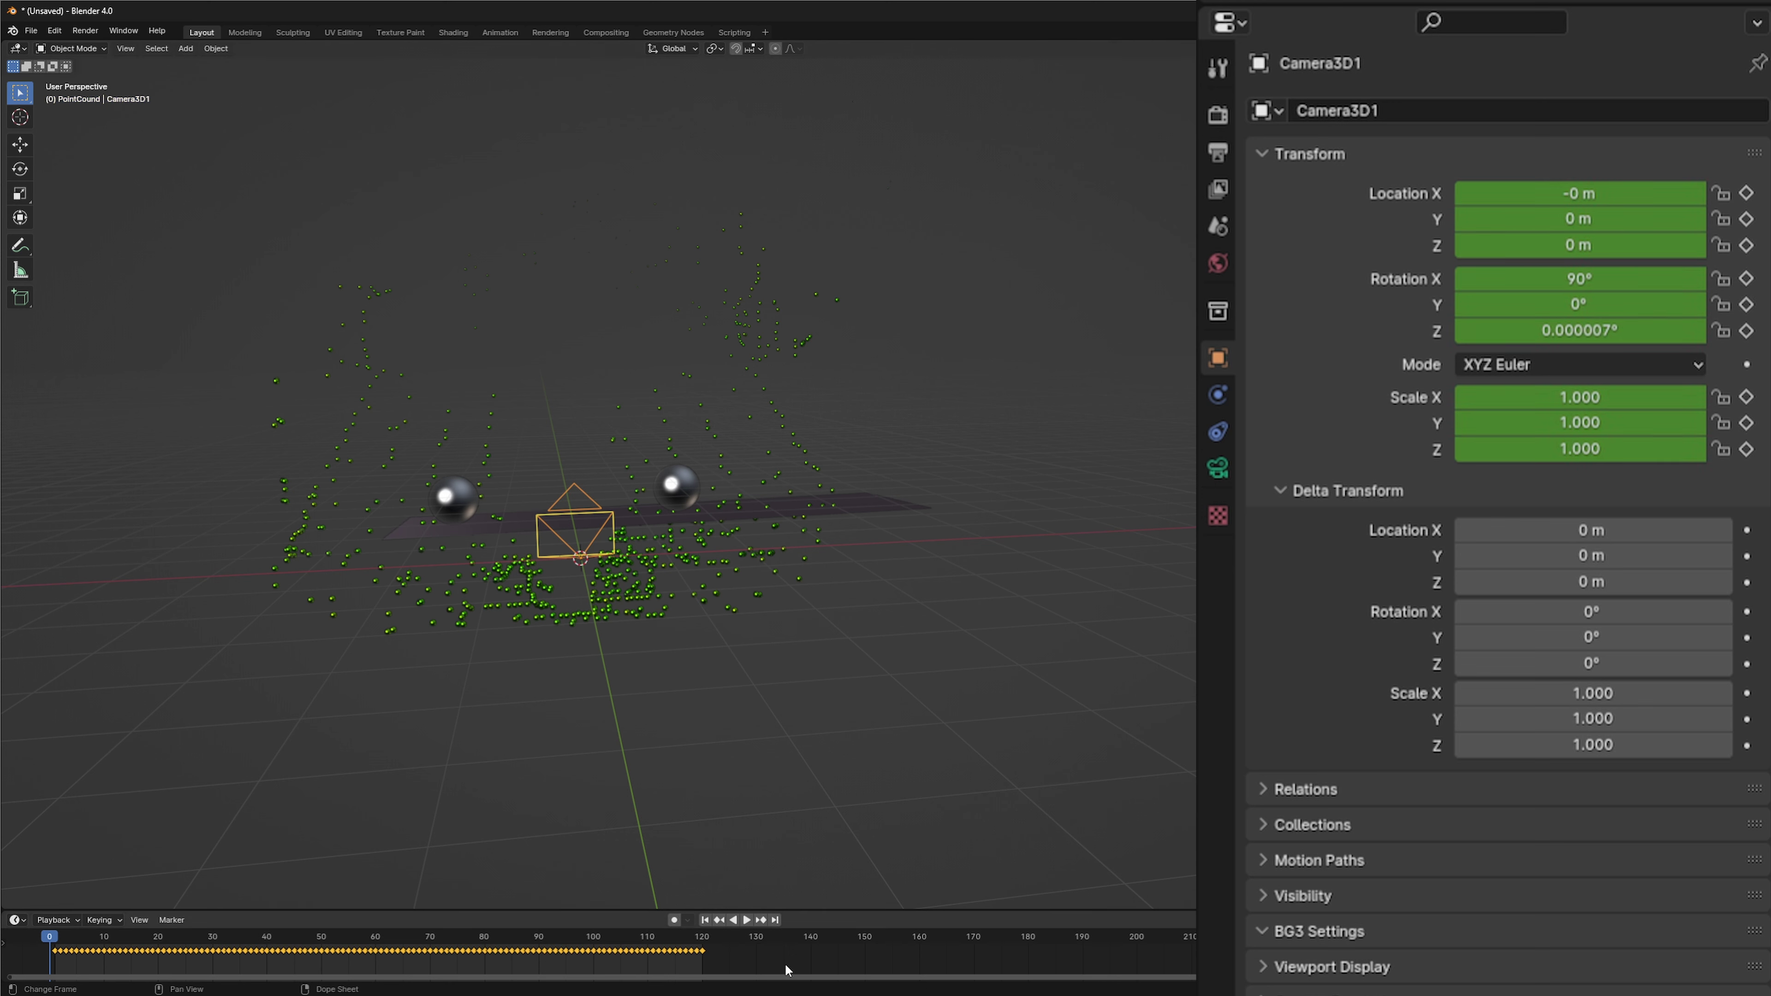
left_click_drag(53, 945, 697, 951)
Step: Switch to DaVinci Resolve to check the Fusion frame range, switch back to Blender and return the playhead to frame 1
mouse_move(756, 992)
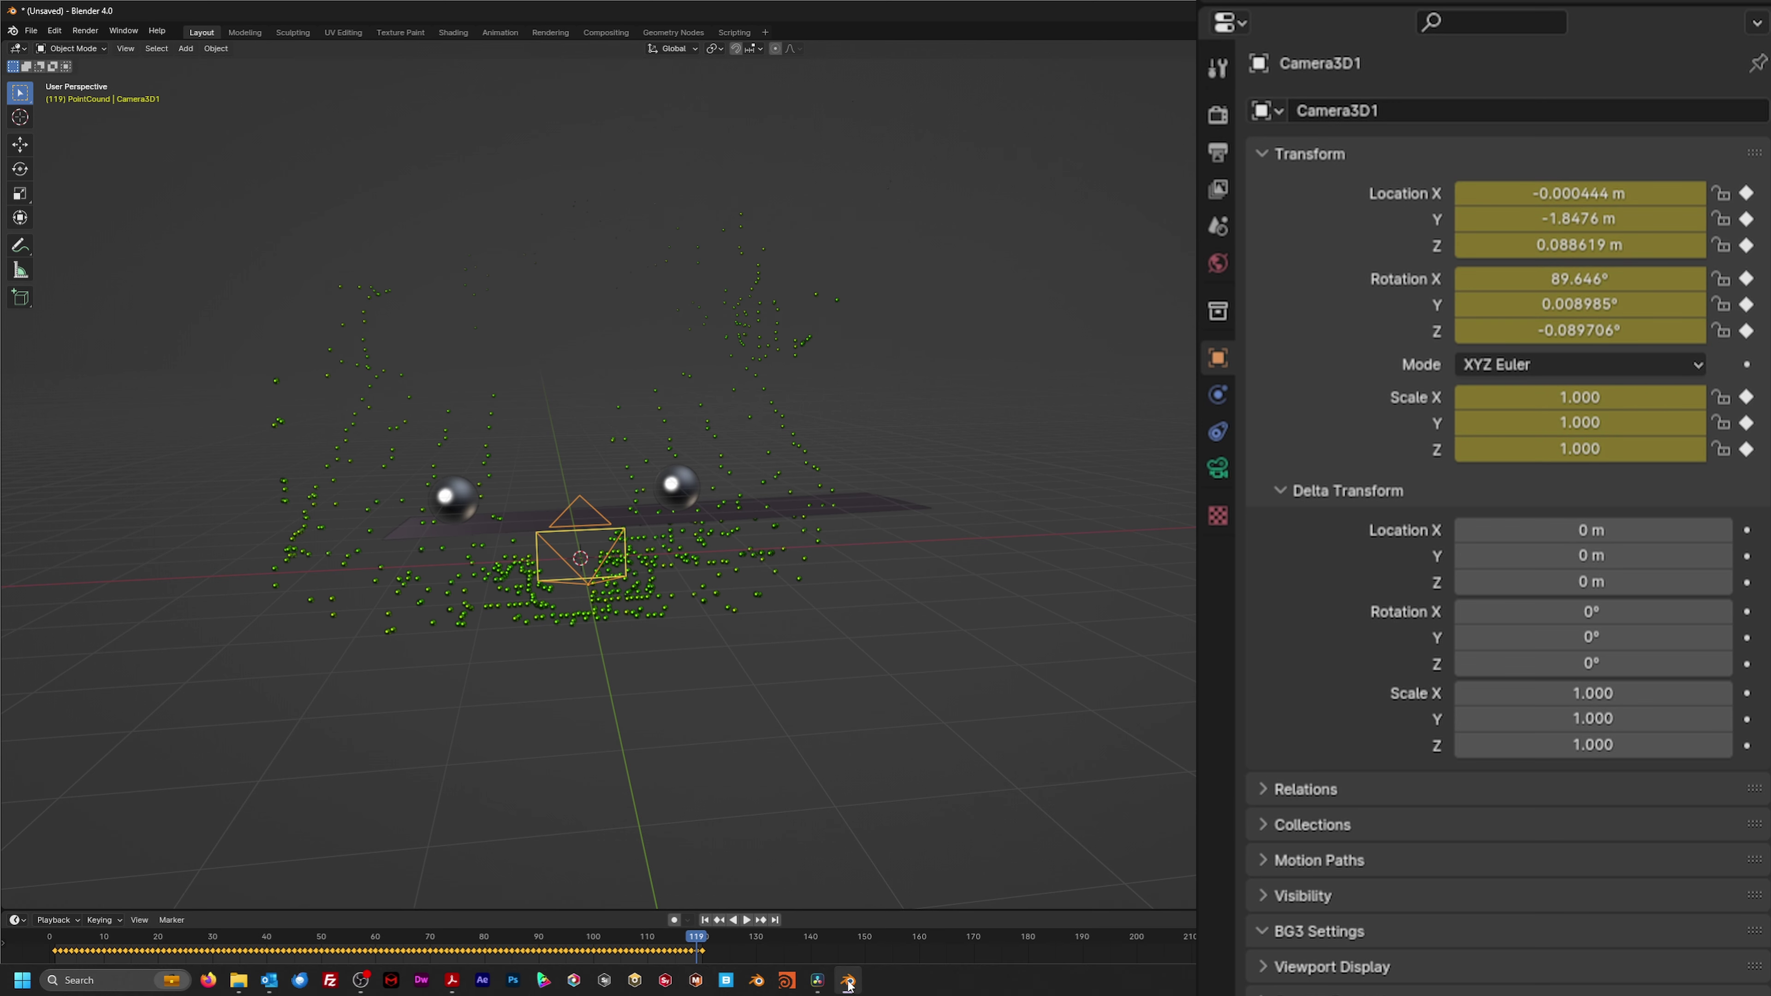
left_click(822, 981)
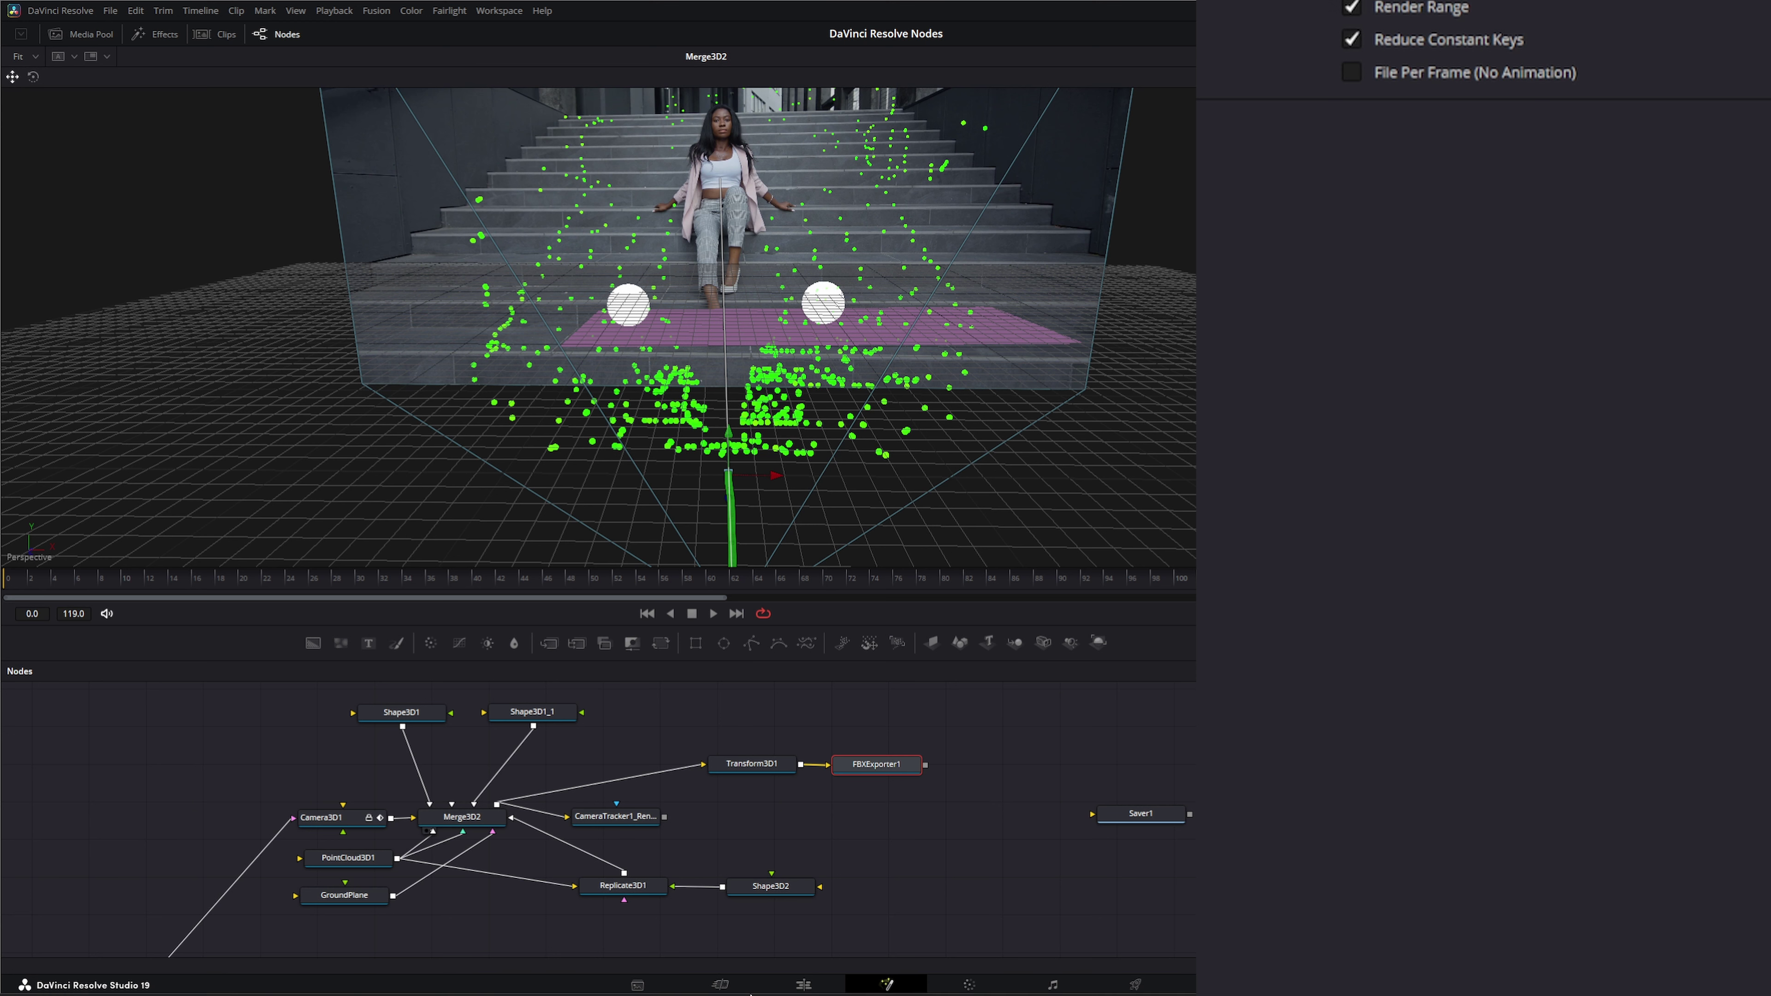
left_click(817, 985)
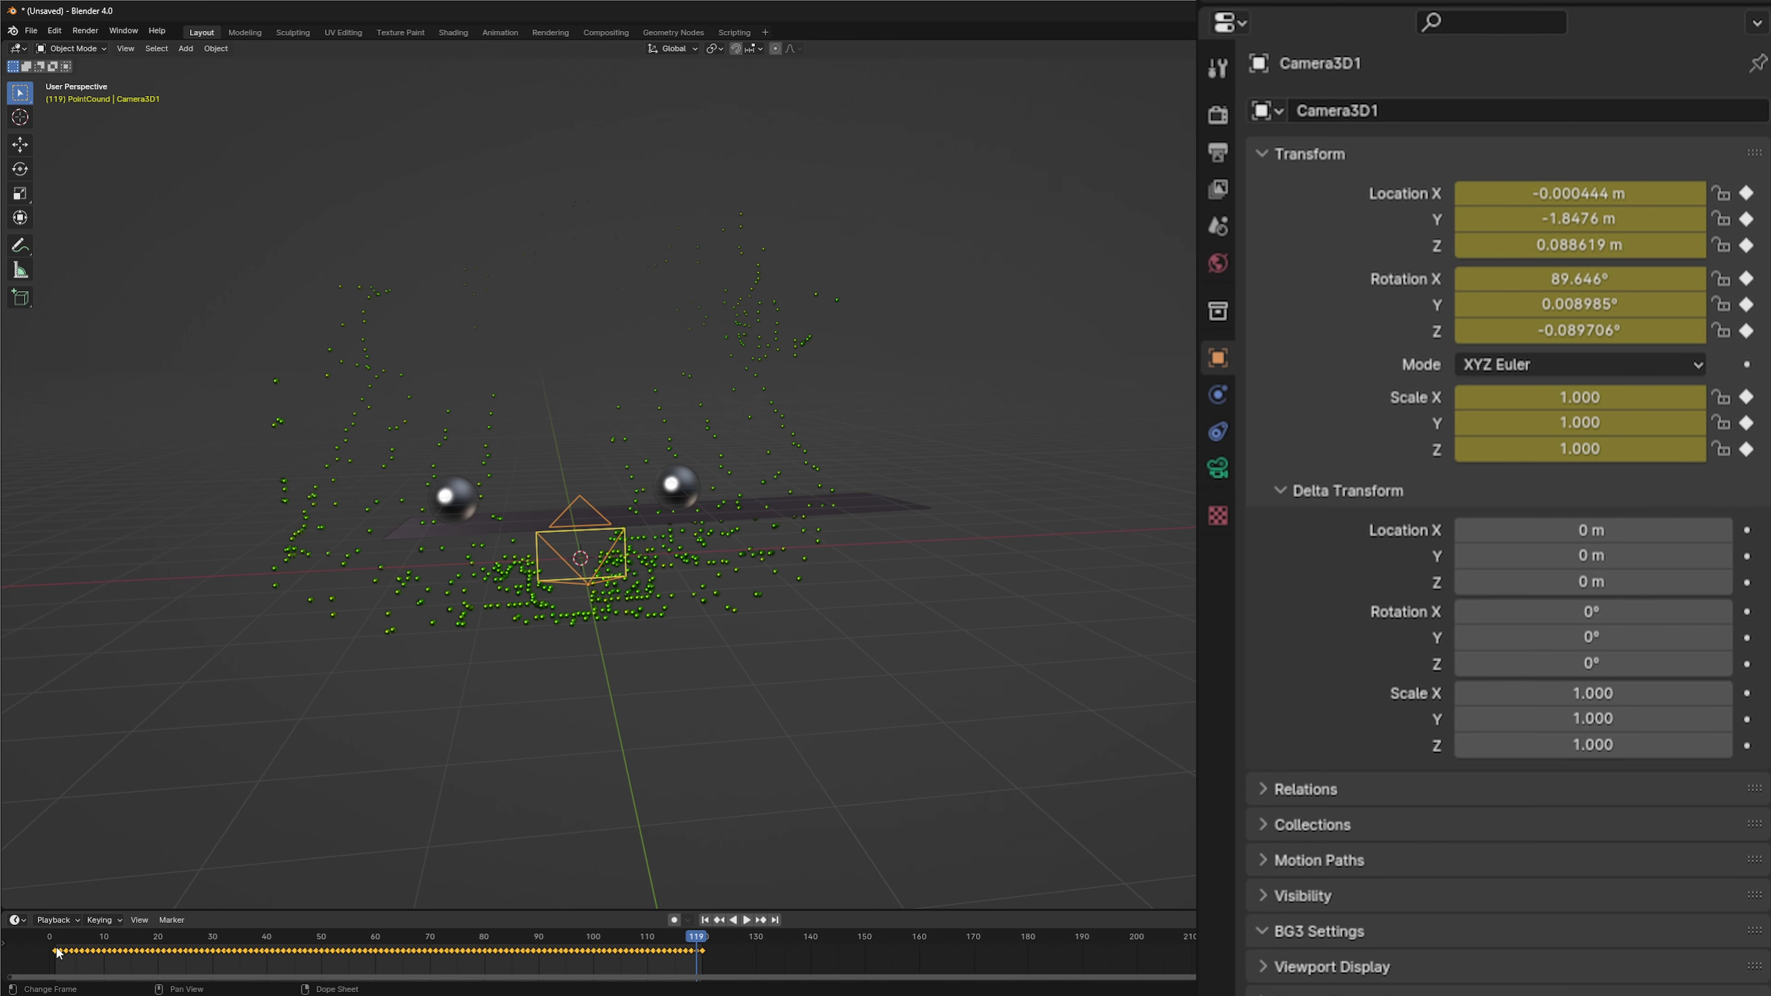
left_click_drag(695, 941, 56, 943)
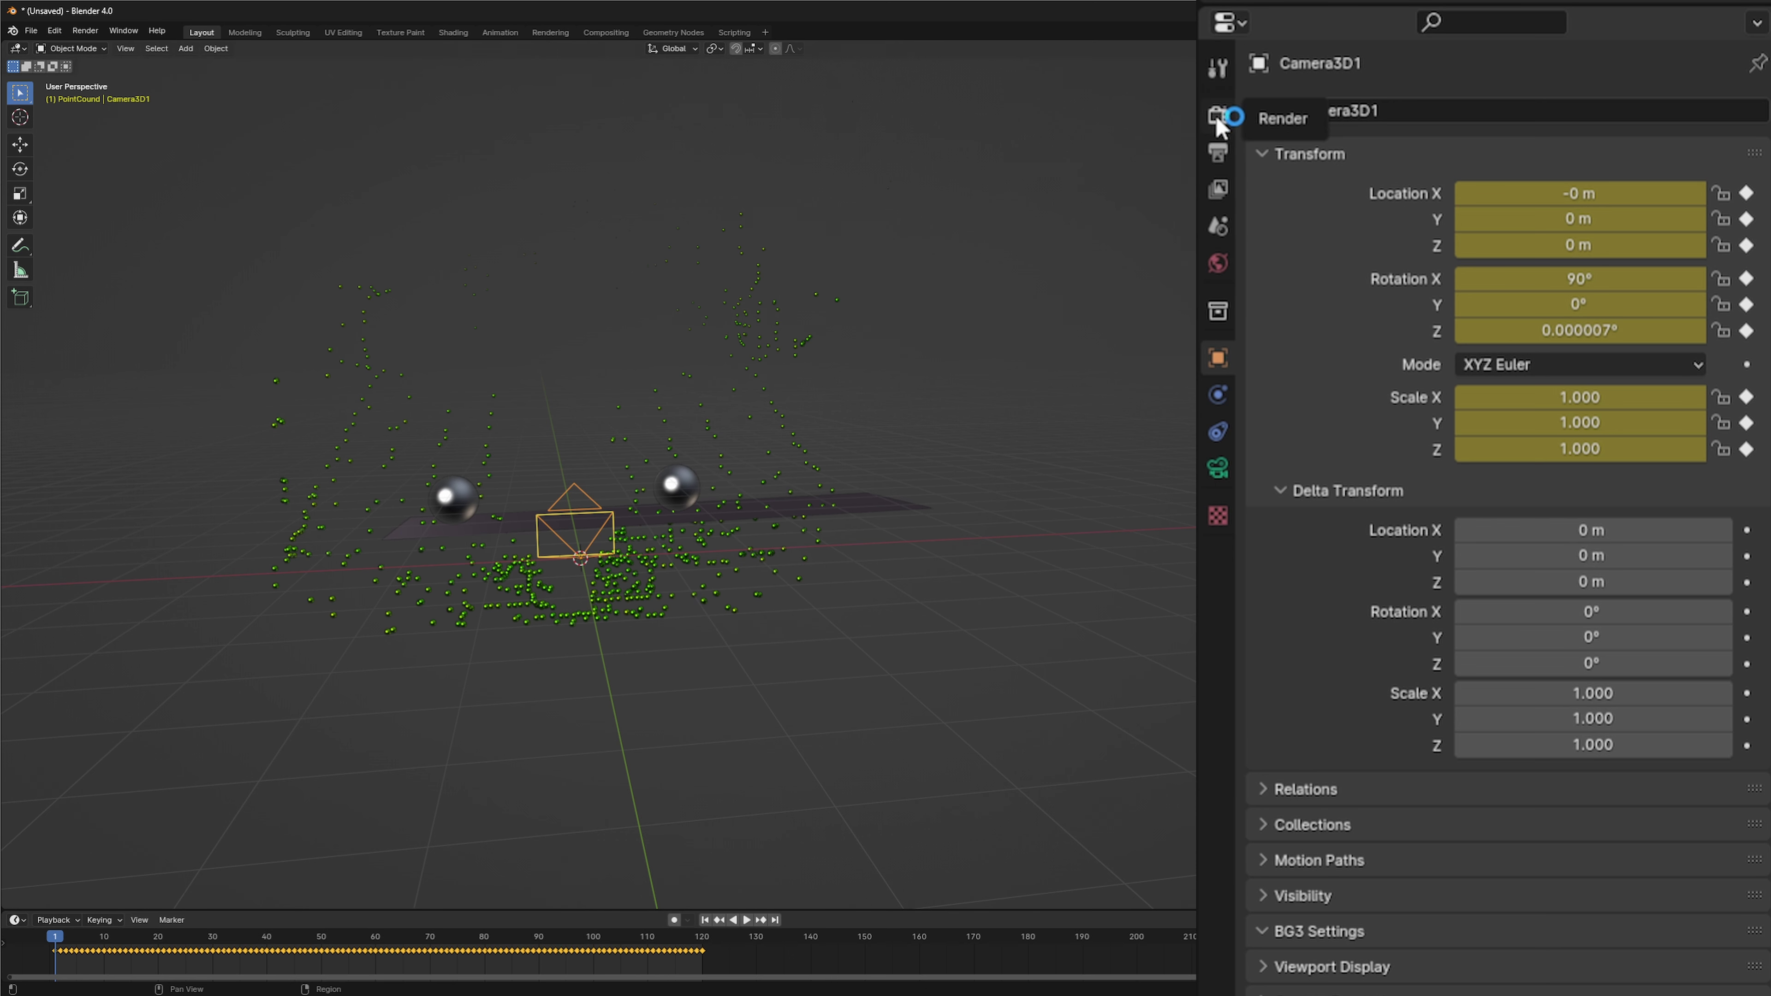
Step: Set the scene's render engine to Cycles and its device to GPU Compute
left_click(1218, 119)
left_click(1495, 113)
left_click(1498, 197)
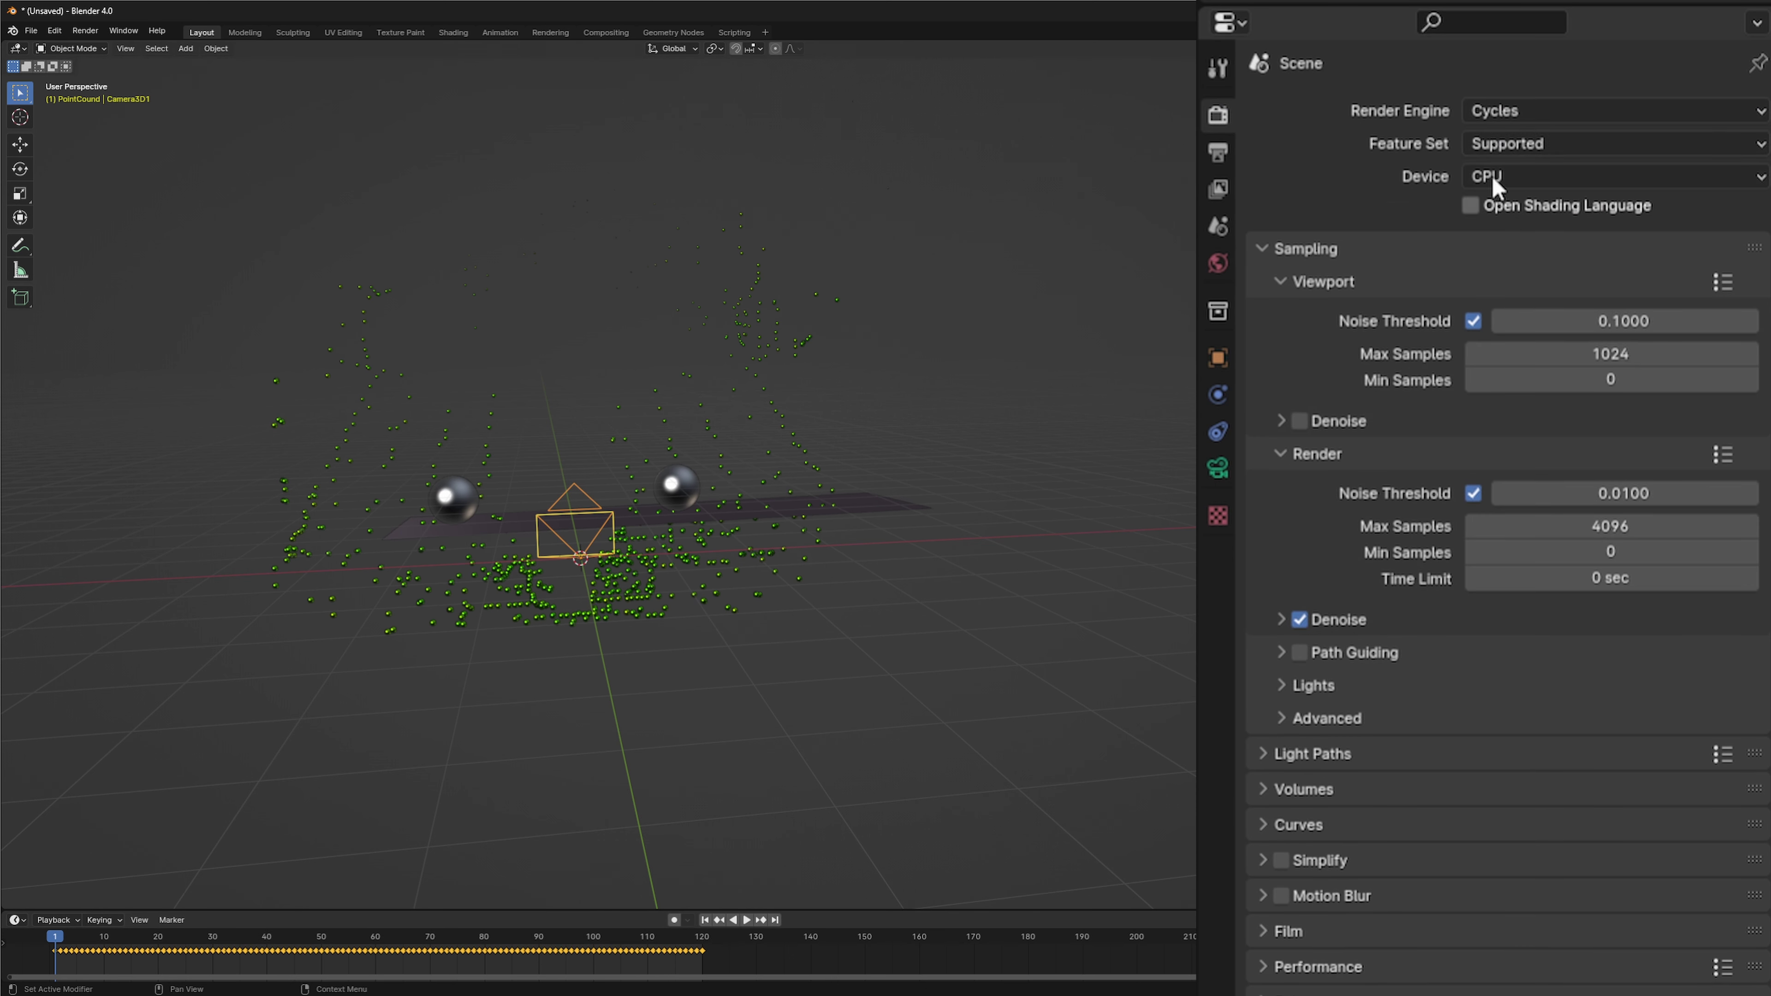
left_click(1493, 178)
left_click(1547, 235)
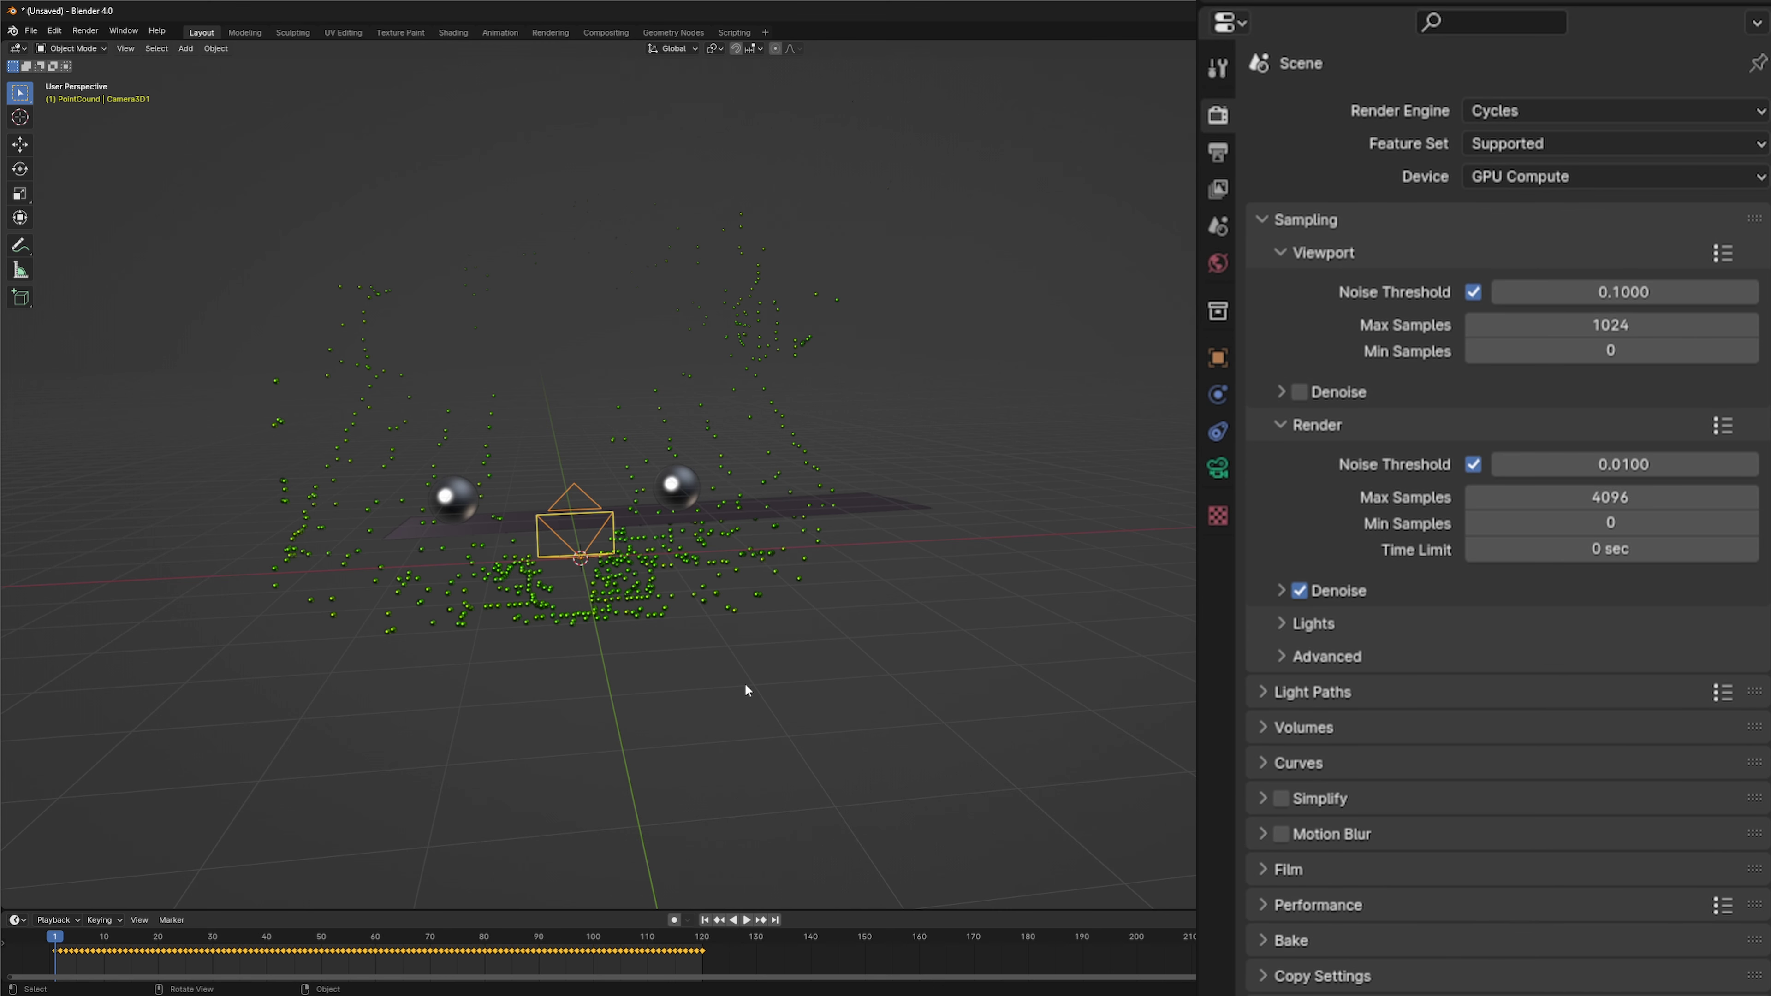
Step: Split the 3D viewport into two side-by-side areas and look through the scene camera in one of them
left_click_drag(745, 684, 591, 697)
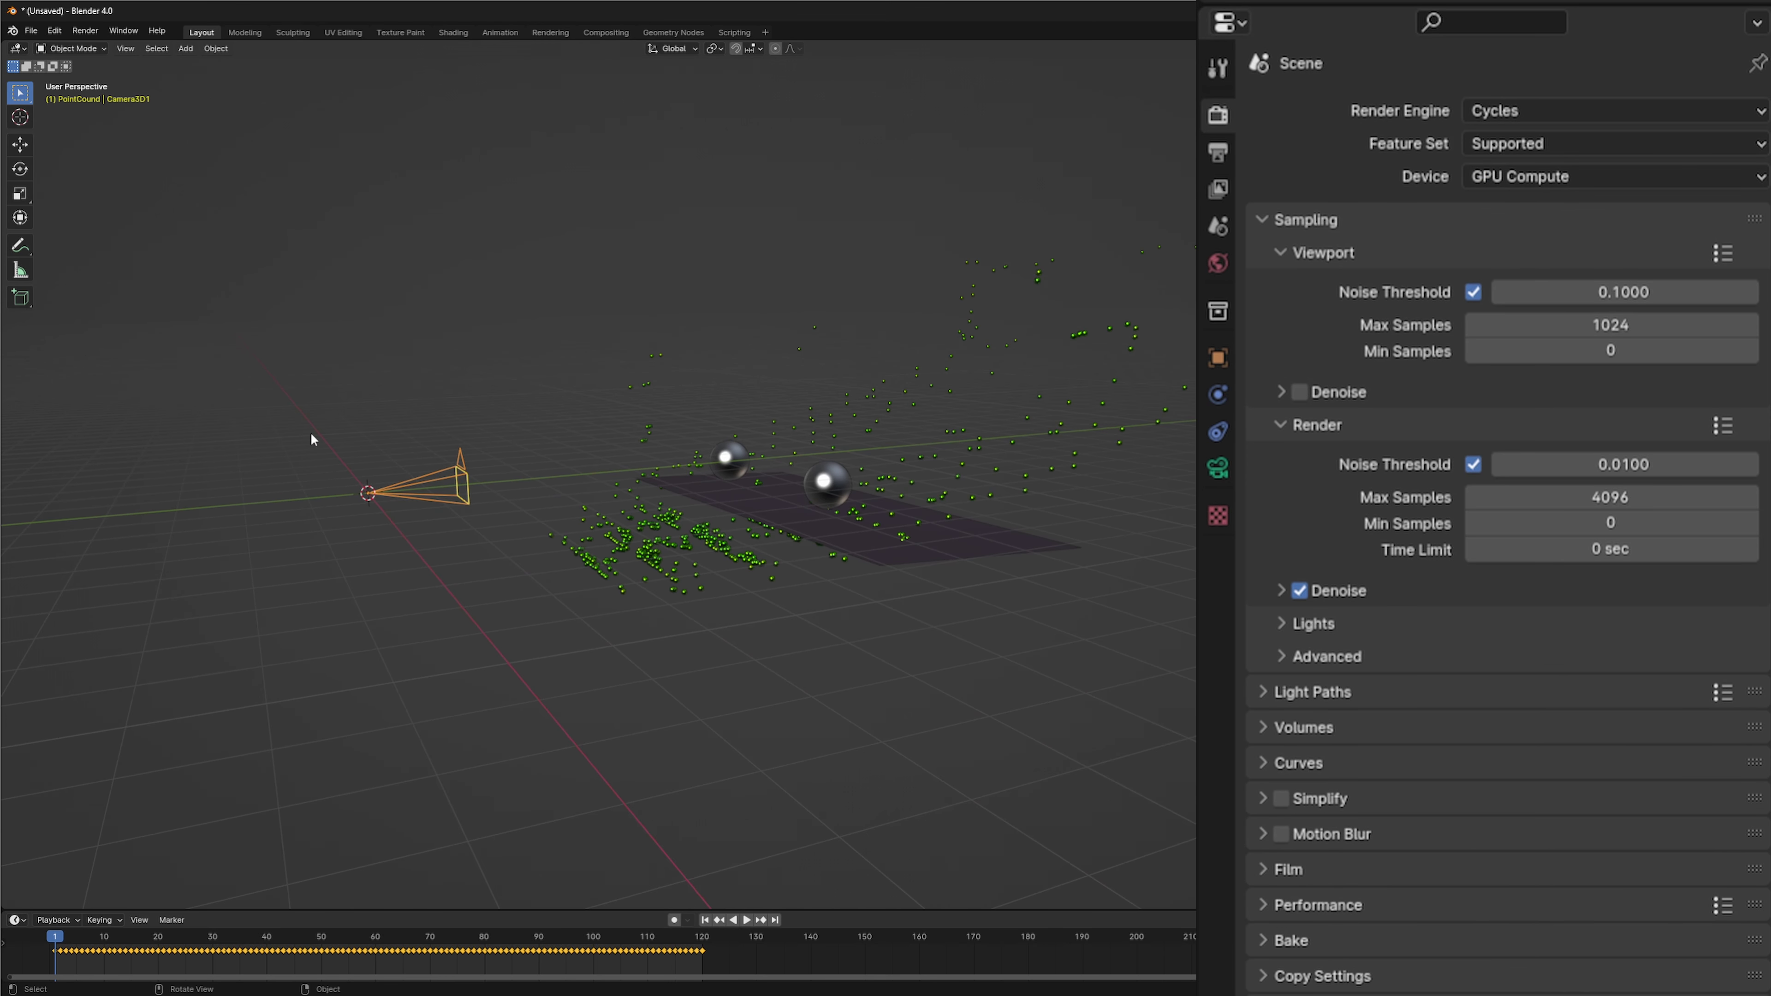
left_click_drag(541, 603, 584, 650)
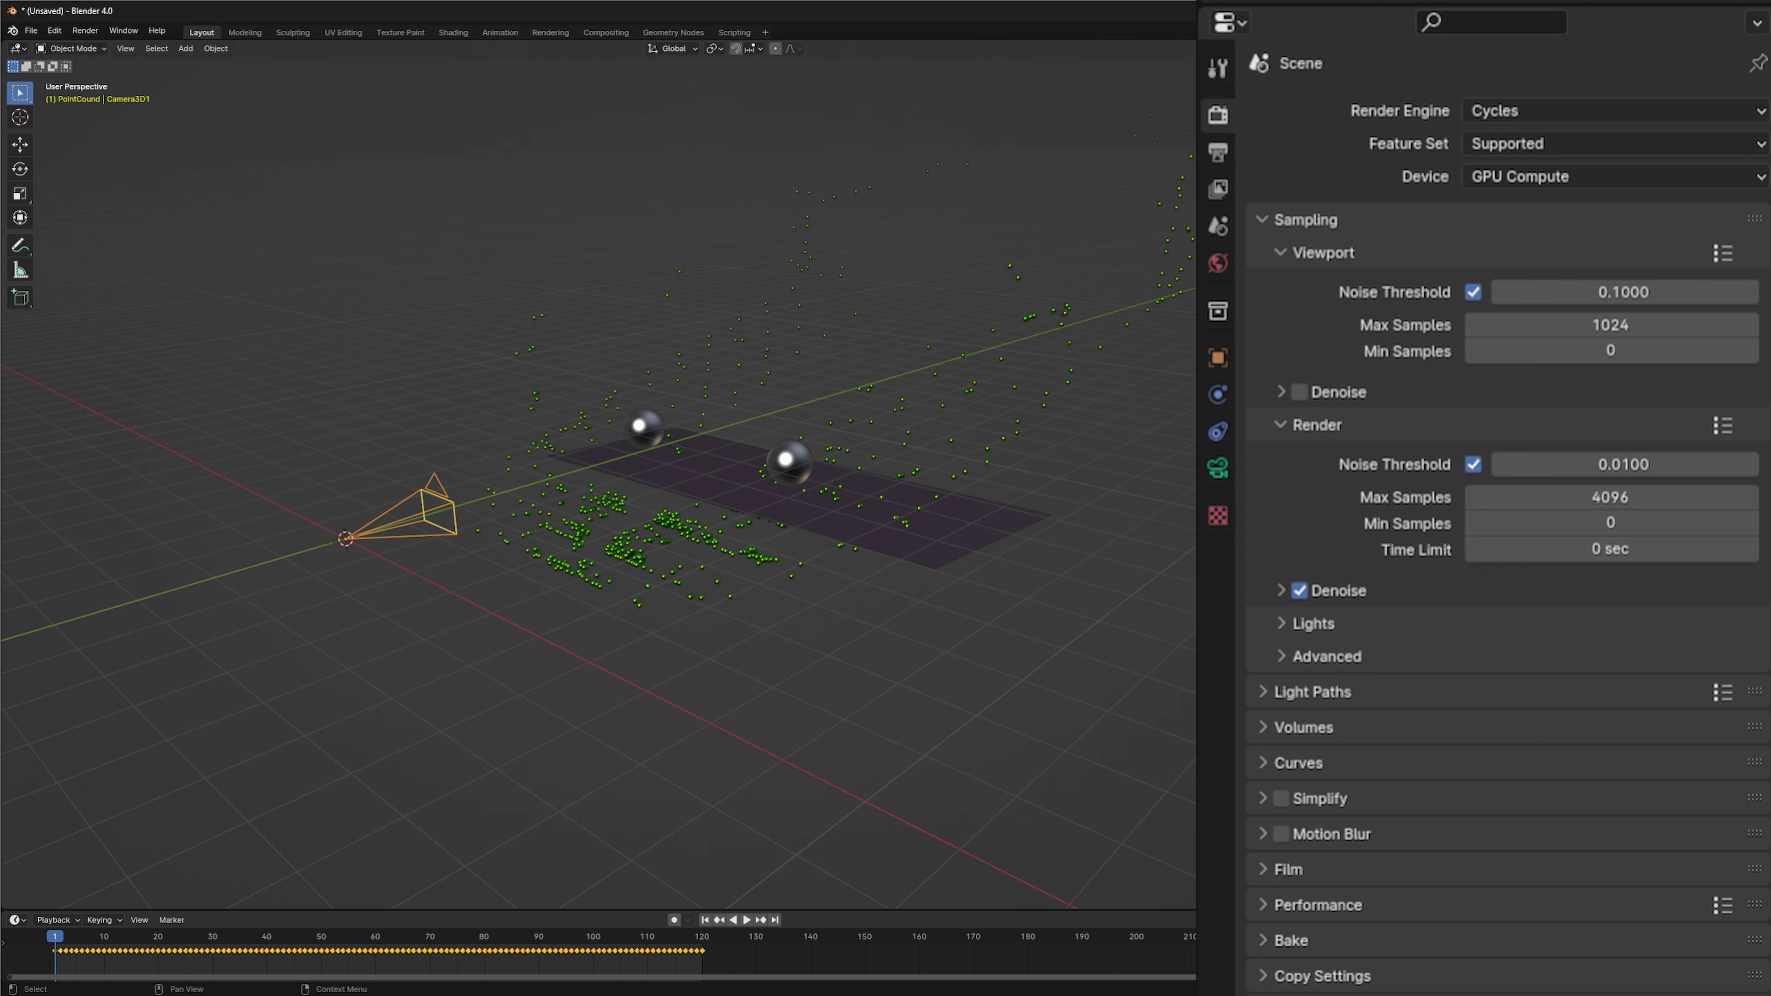
left_click_drag(1489, 45, 628, 181)
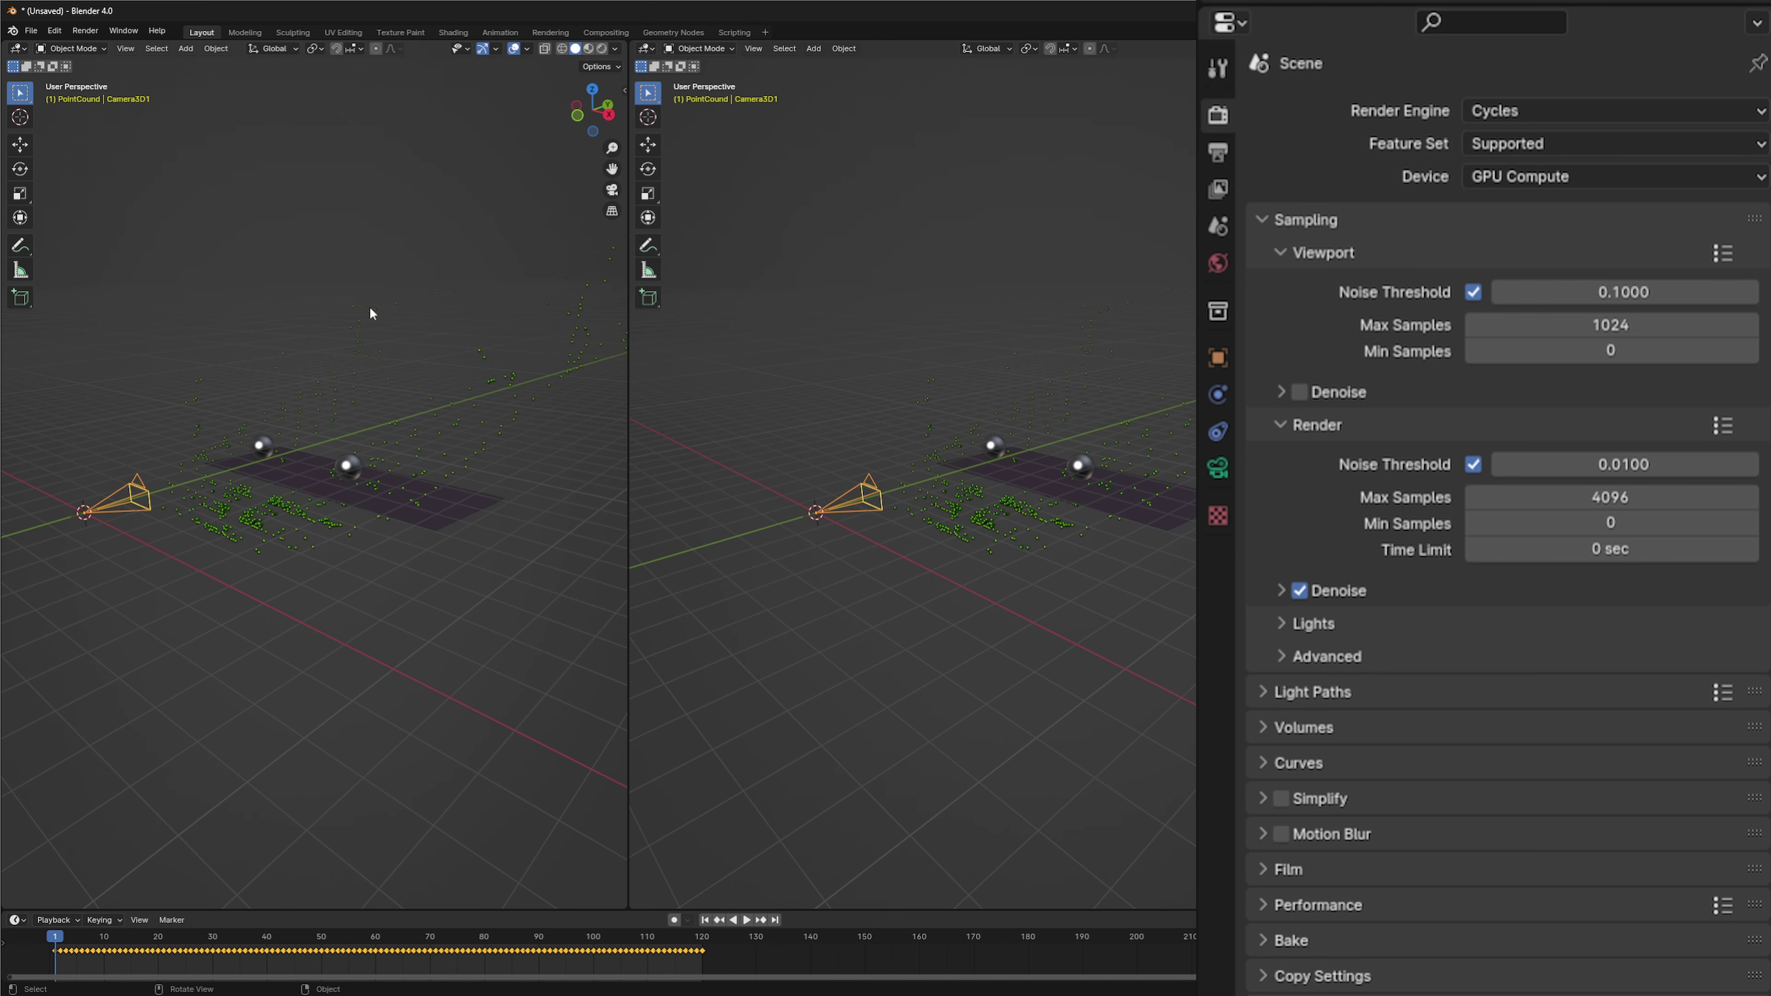
left_click(286, 307)
key("KP_0")
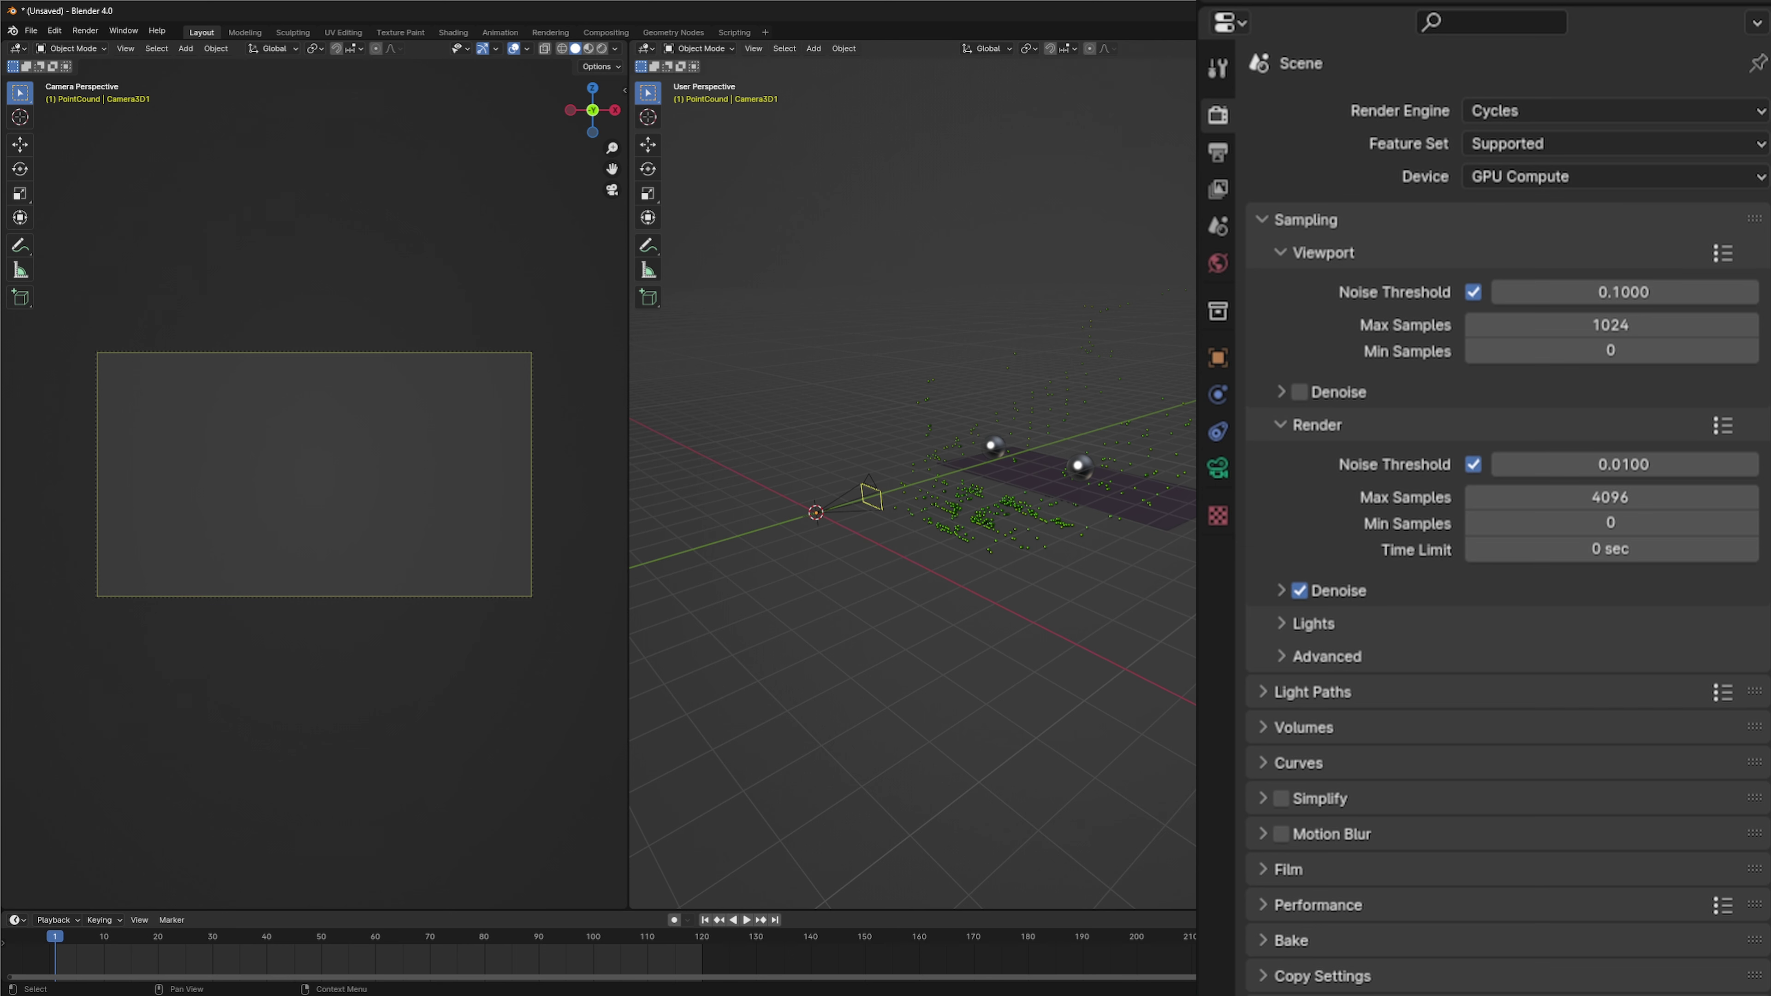
Step: Set Camera3D1's lens Clip End to 10000 m
left_click(1217, 475)
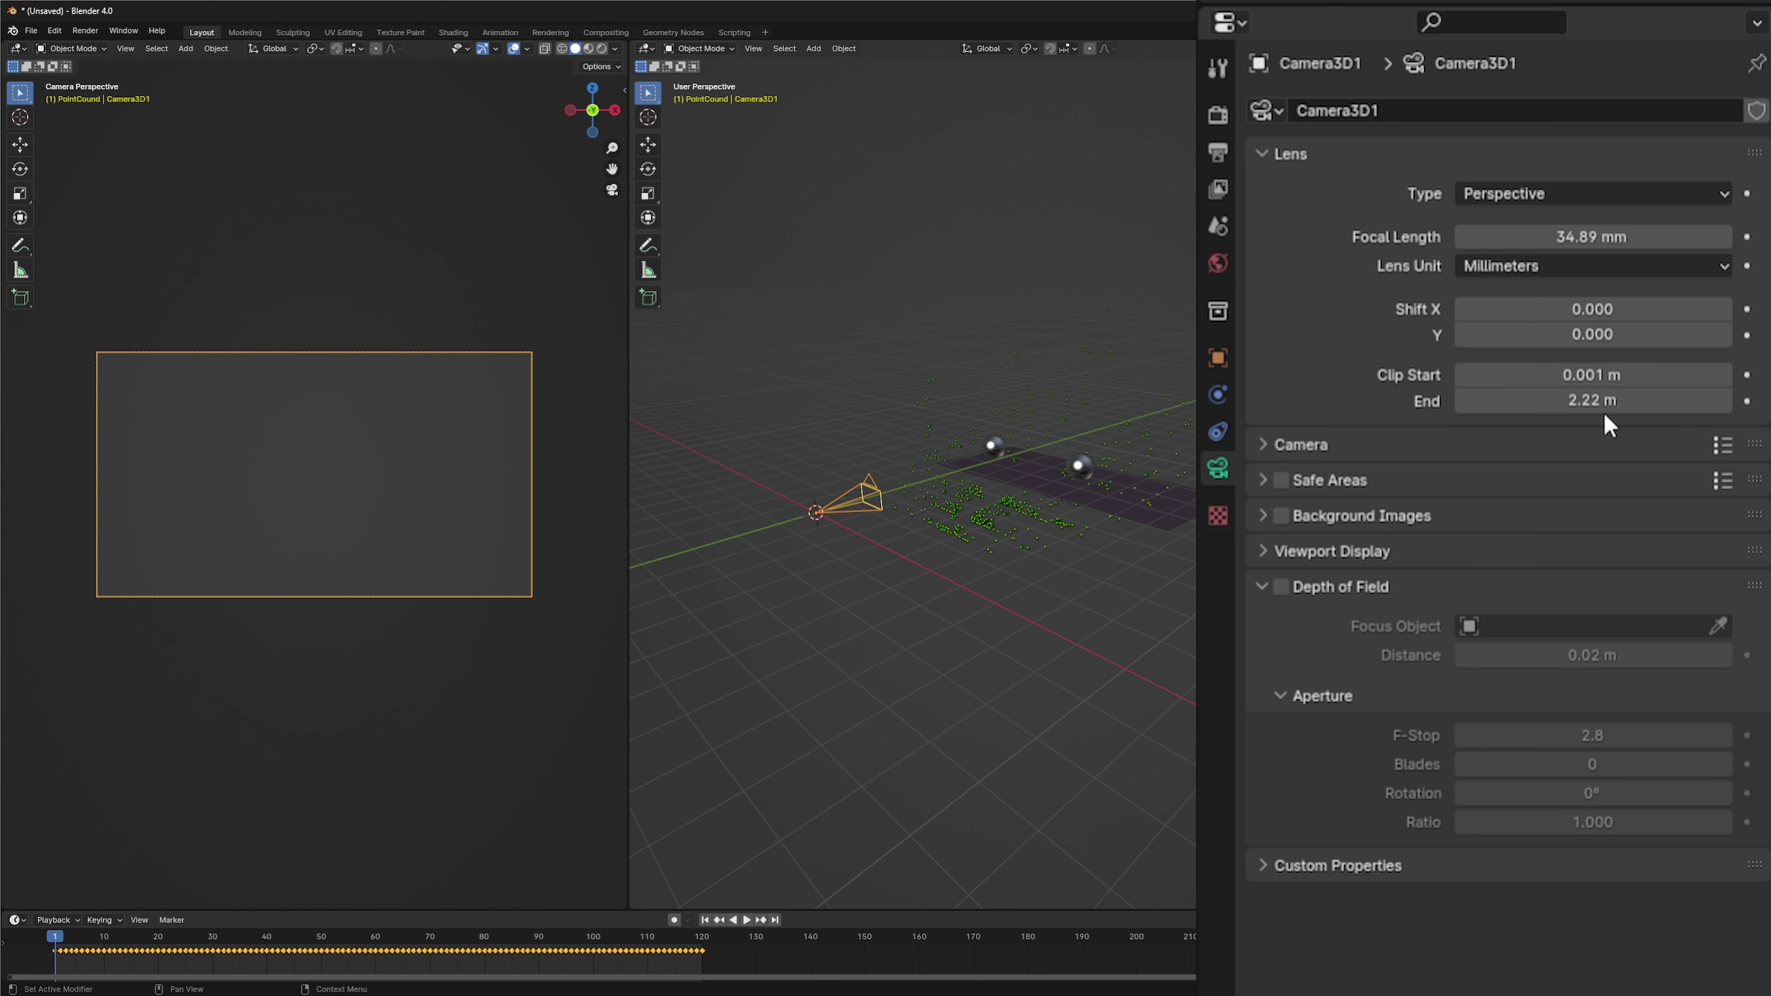
left_click(1571, 403)
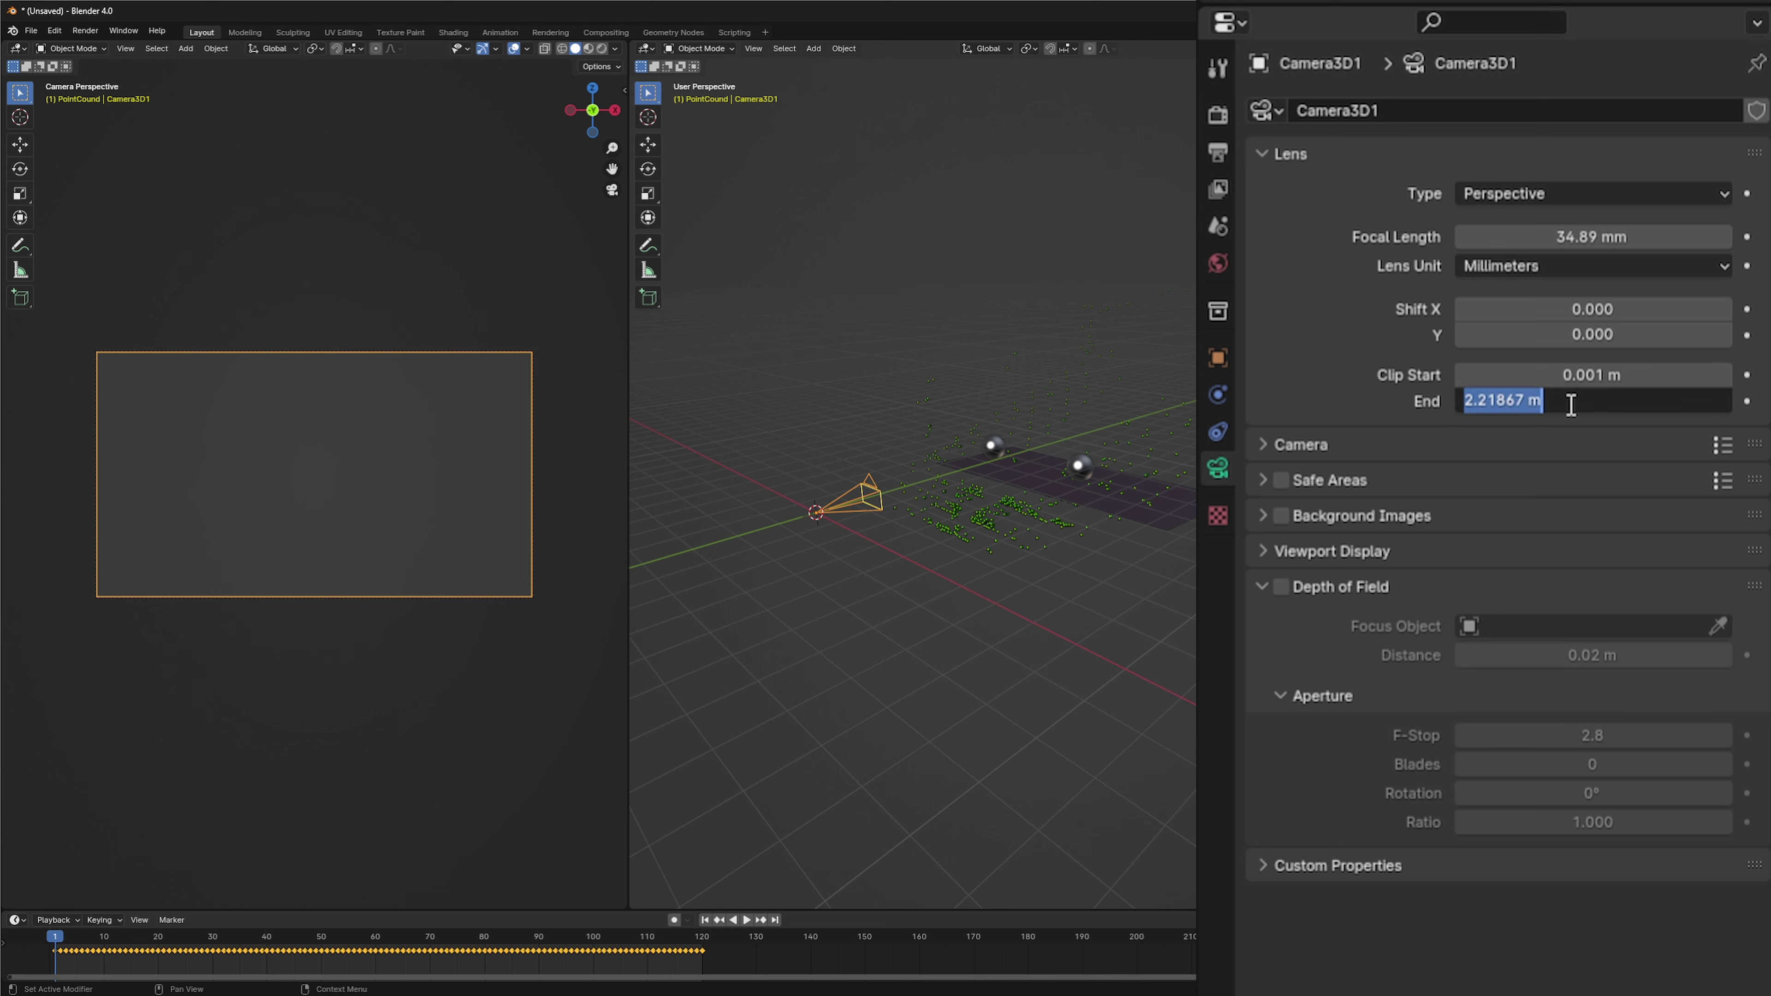
type("10000")
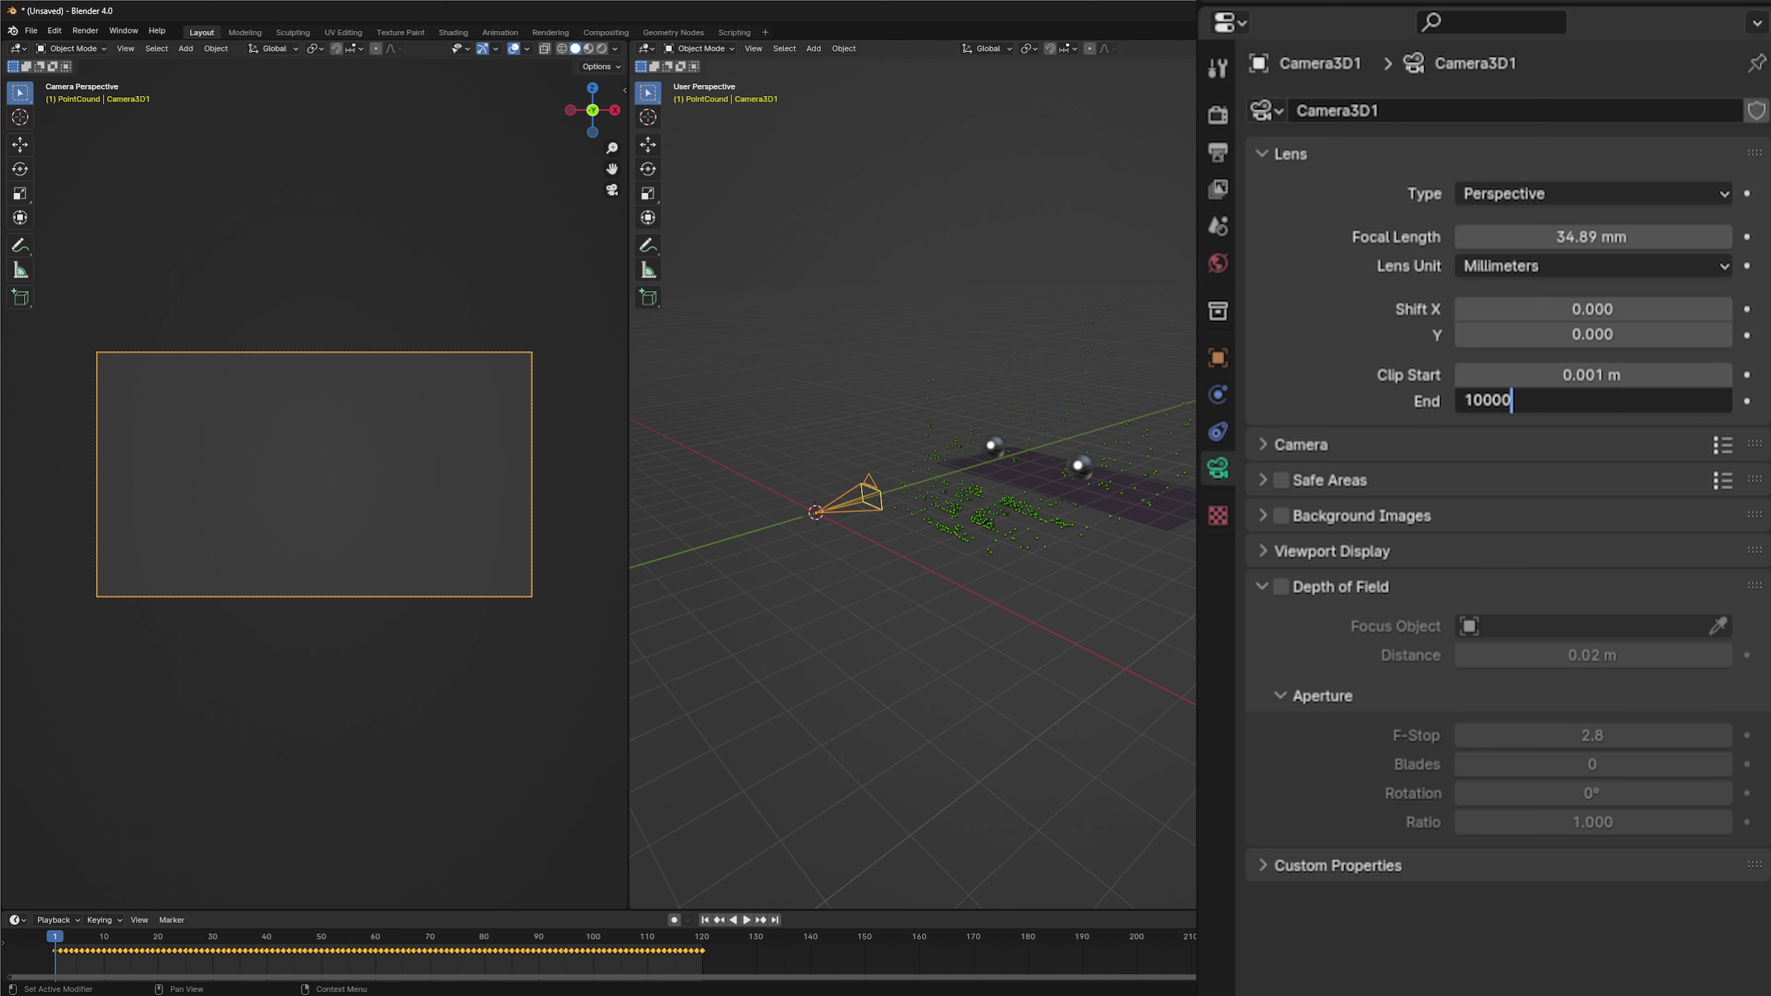
key("Return")
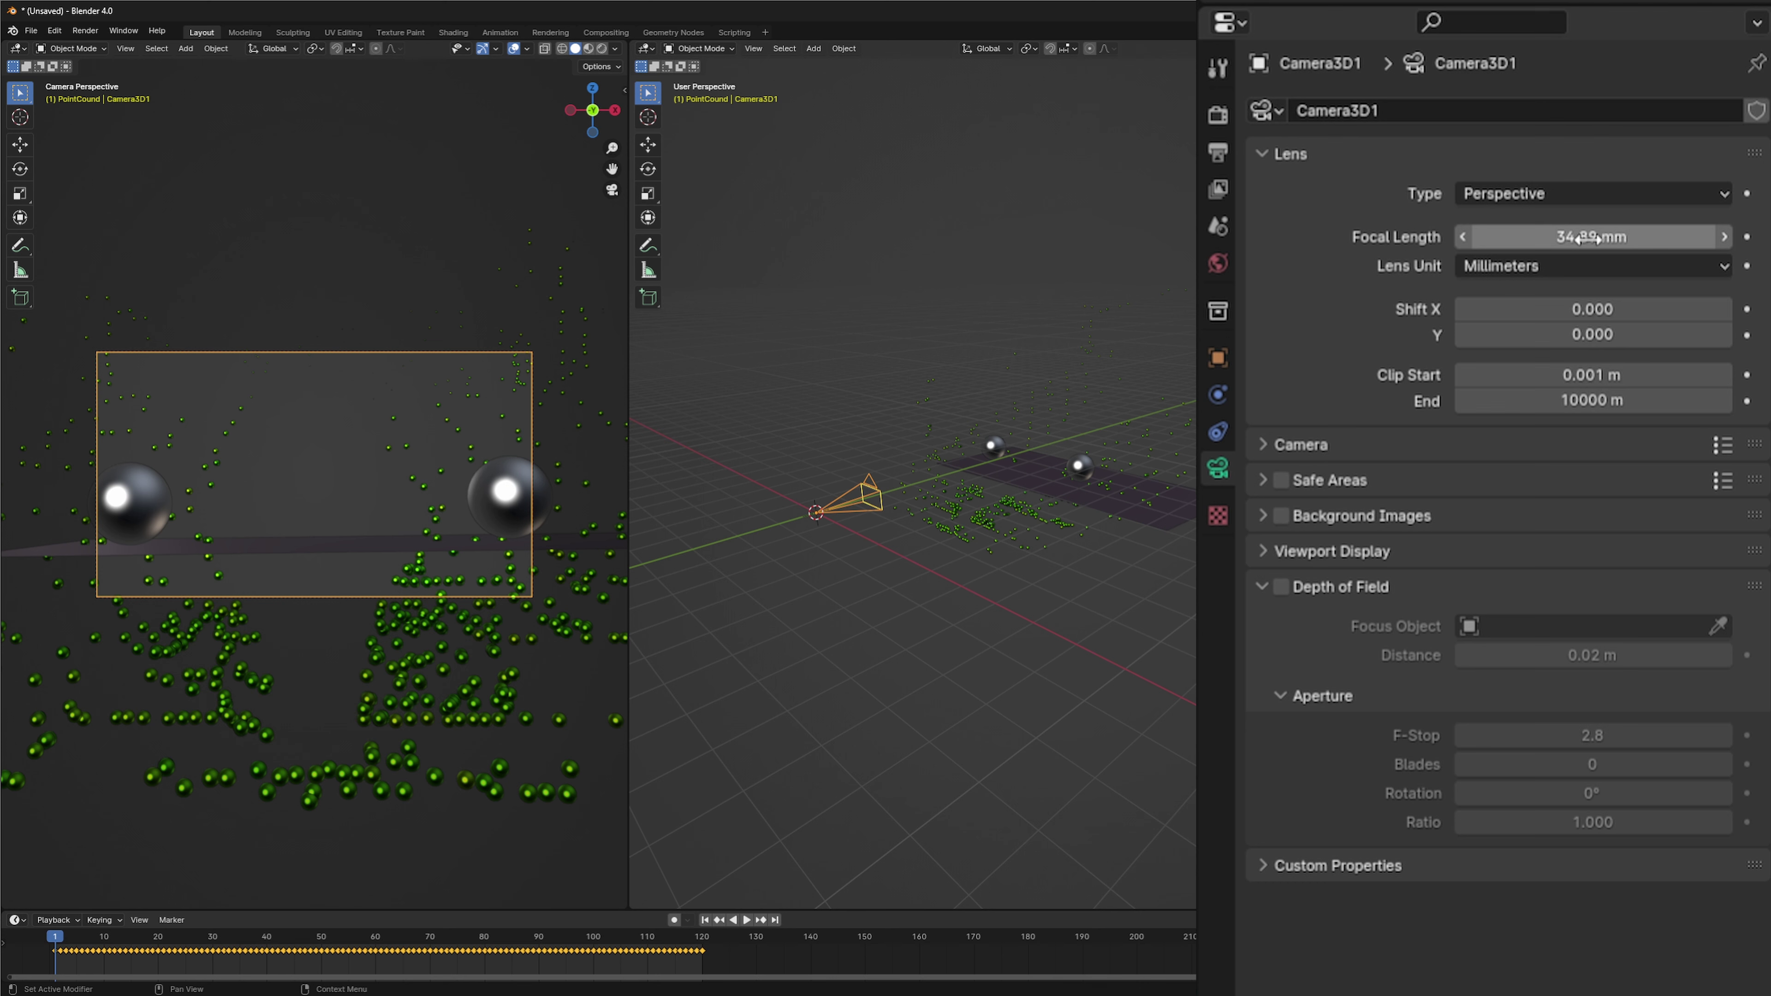
Step: Switch to DaVinci Resolve, examine the solved focal length in CameraTracker1's solve summary, and switch back to Blender
mouse_move(897, 993)
left_click(820, 984)
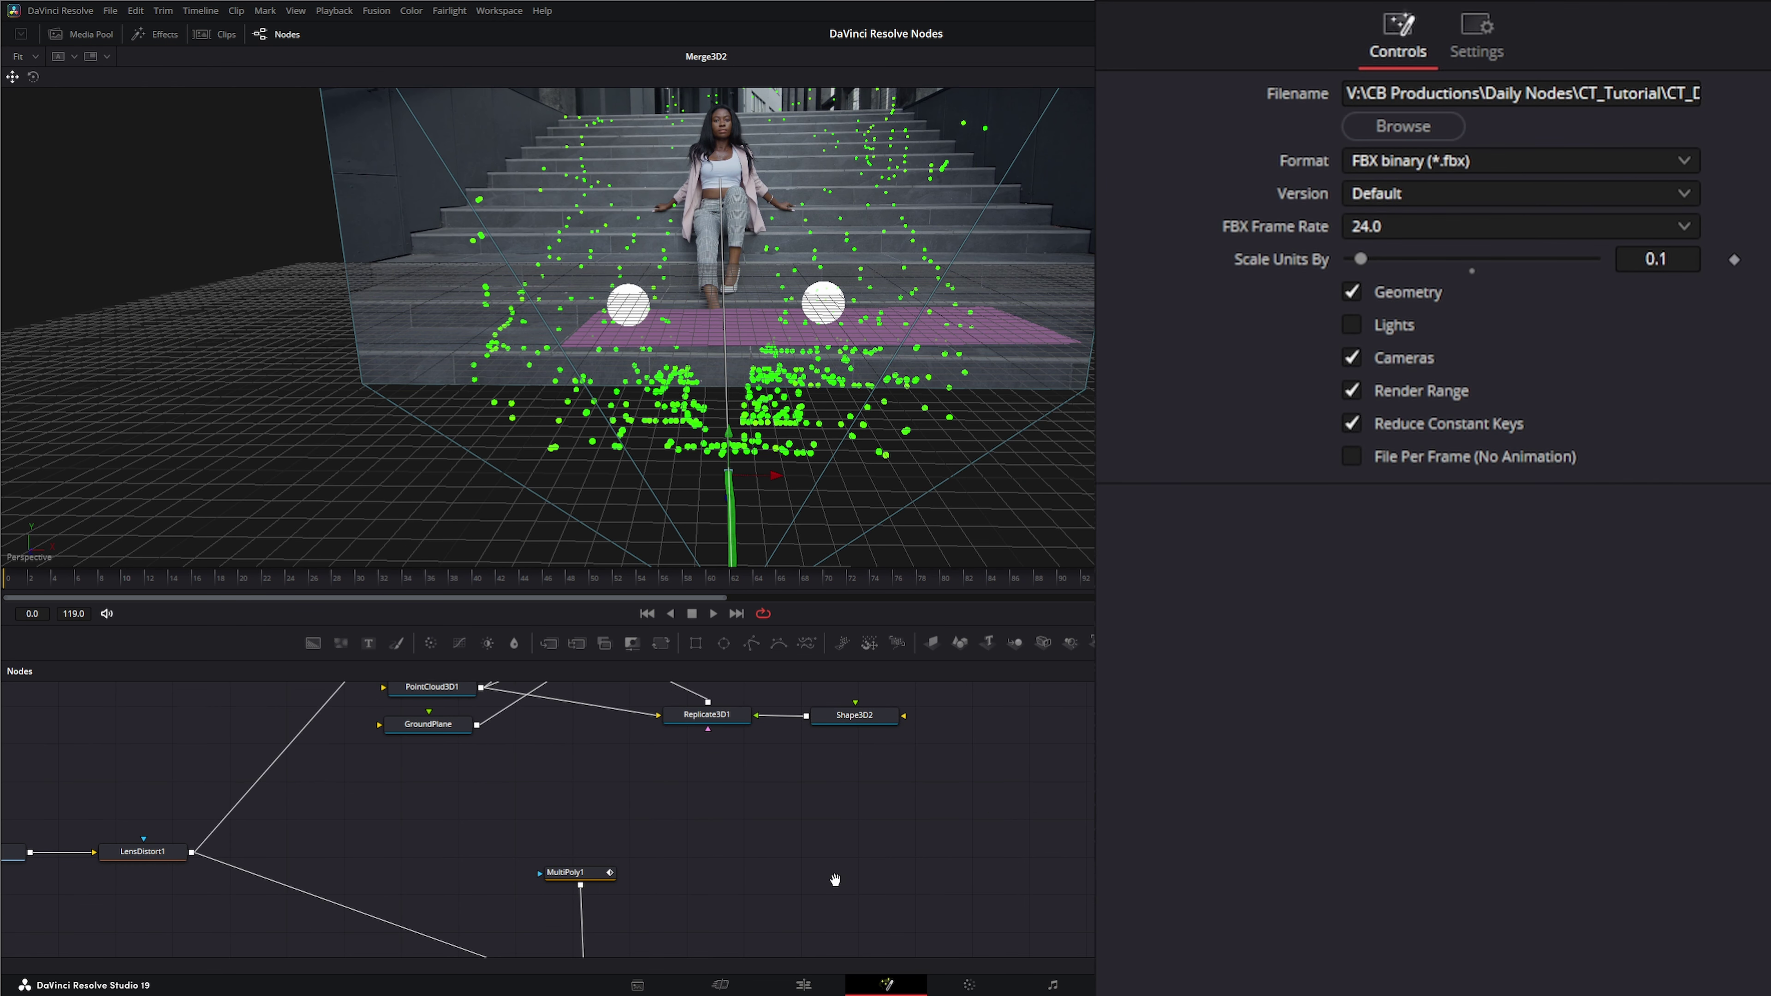
left_click_drag(831, 879, 825, 751)
left_click(571, 844)
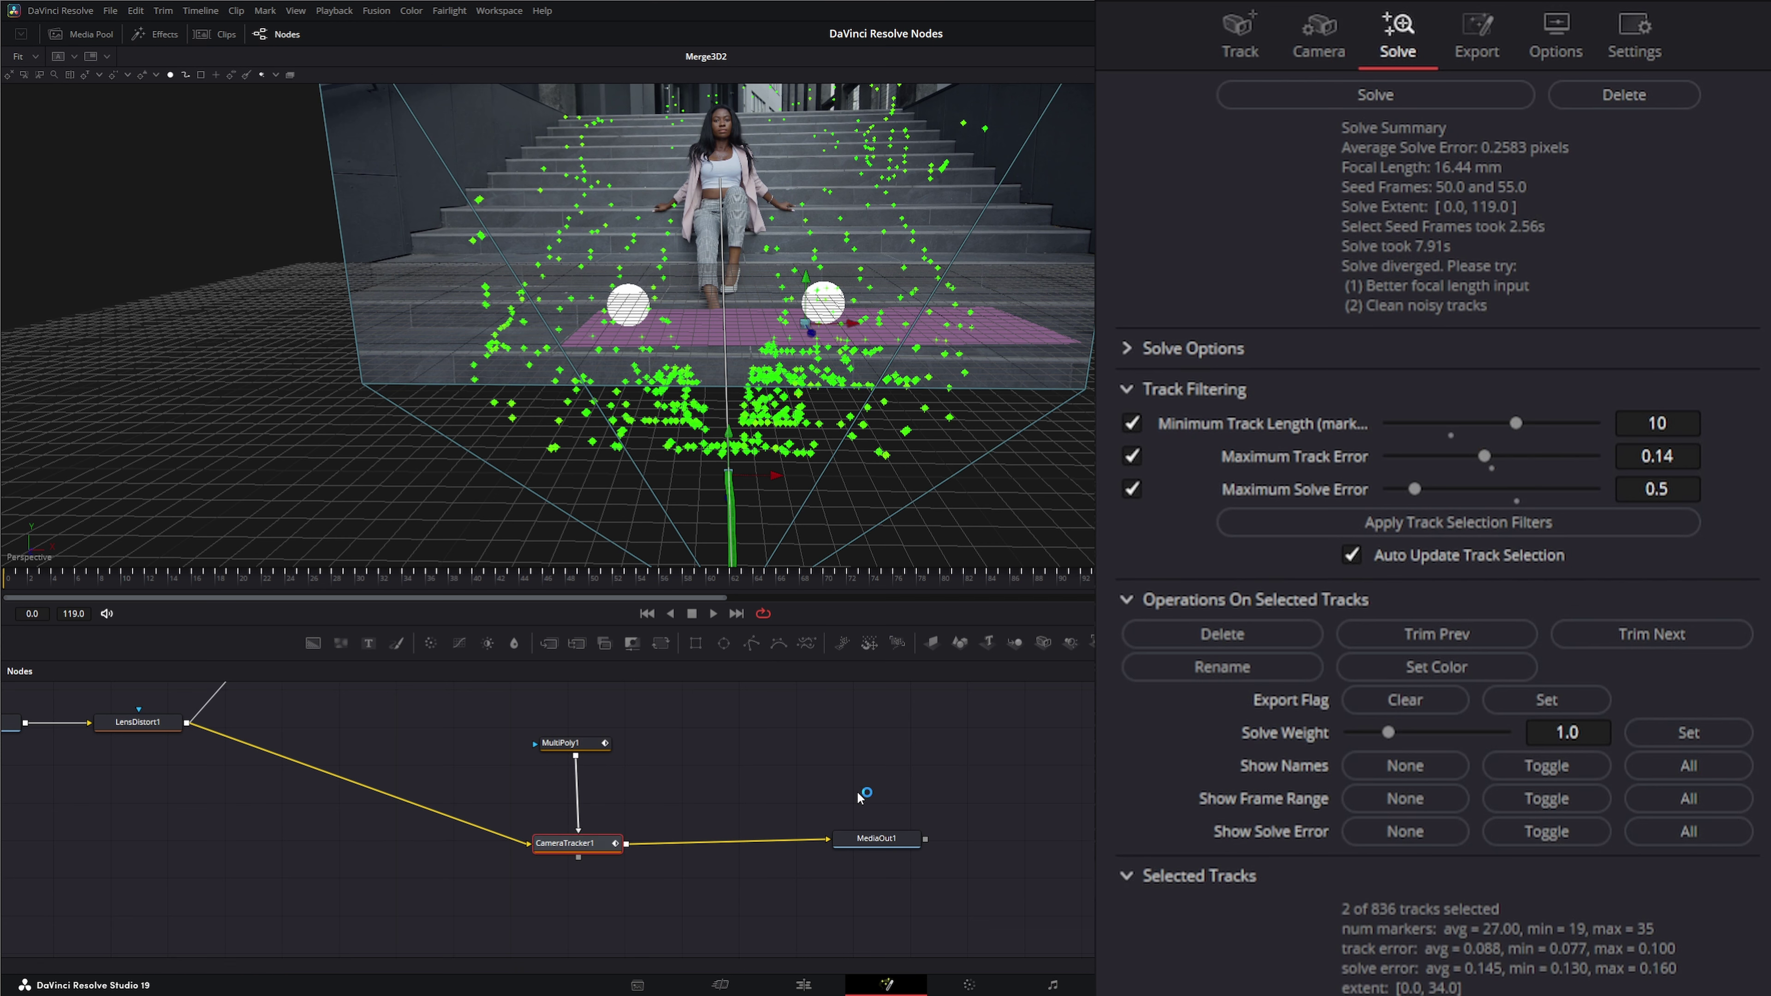
left_click_drag(1077, 740, 1055, 818)
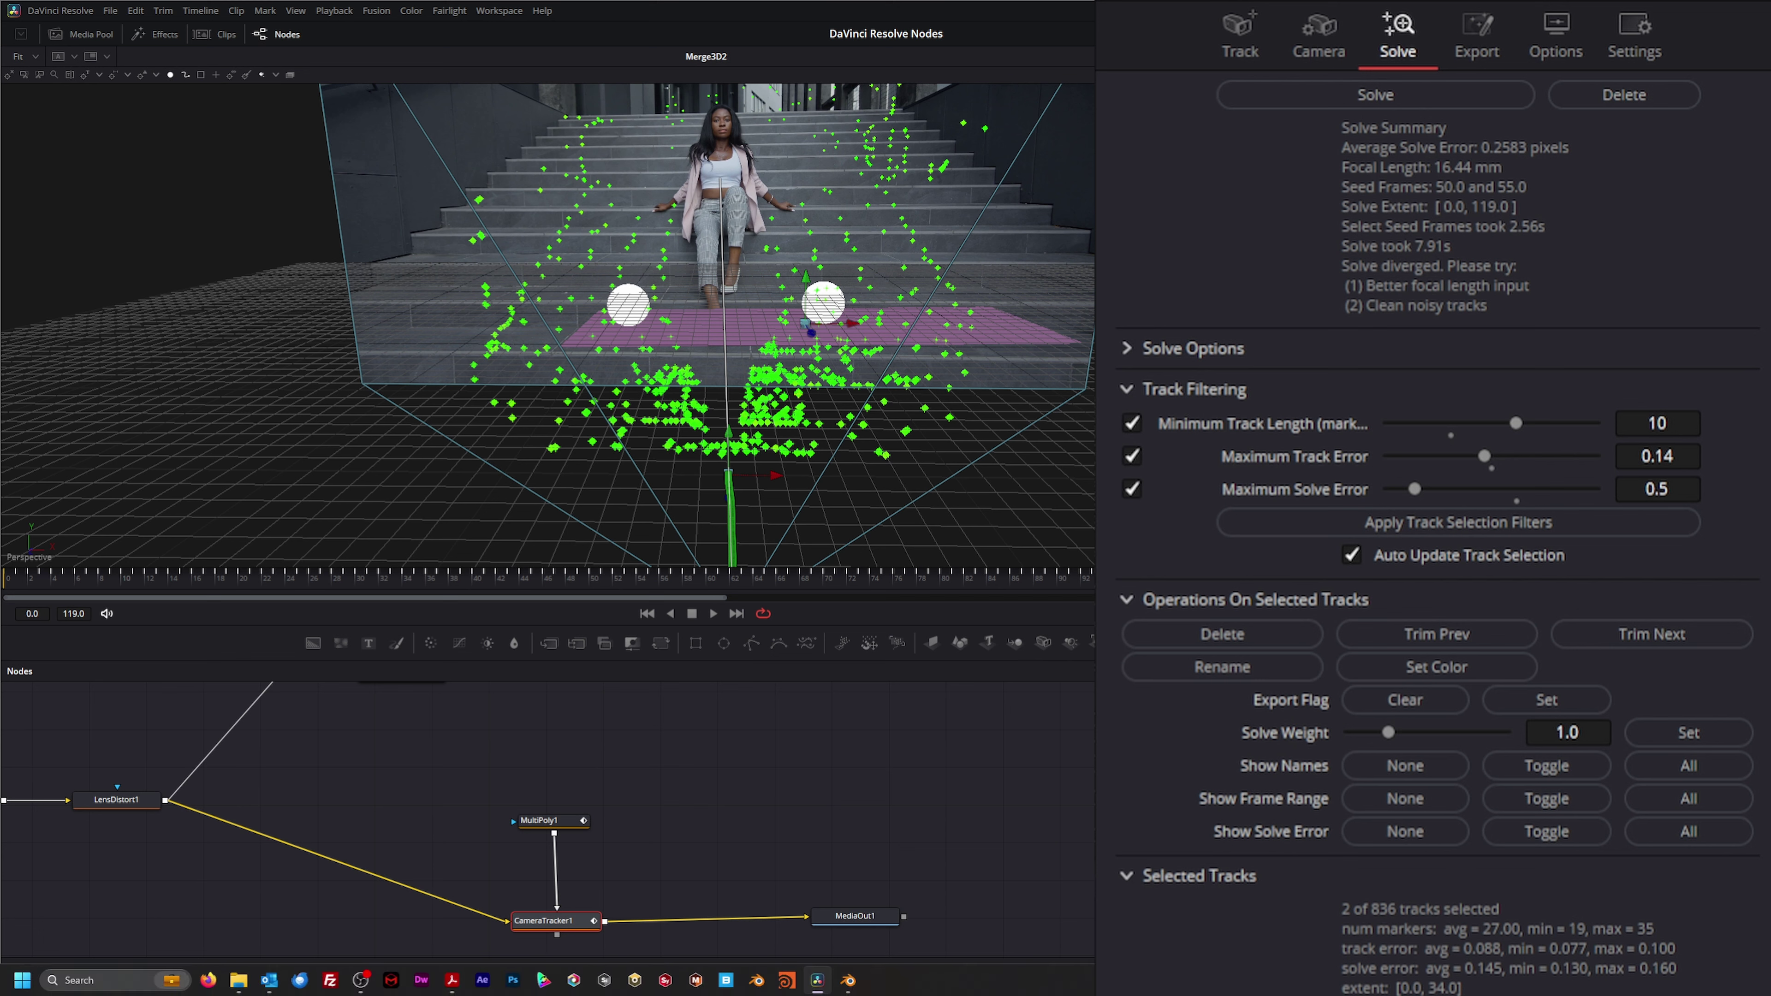
left_click(849, 982)
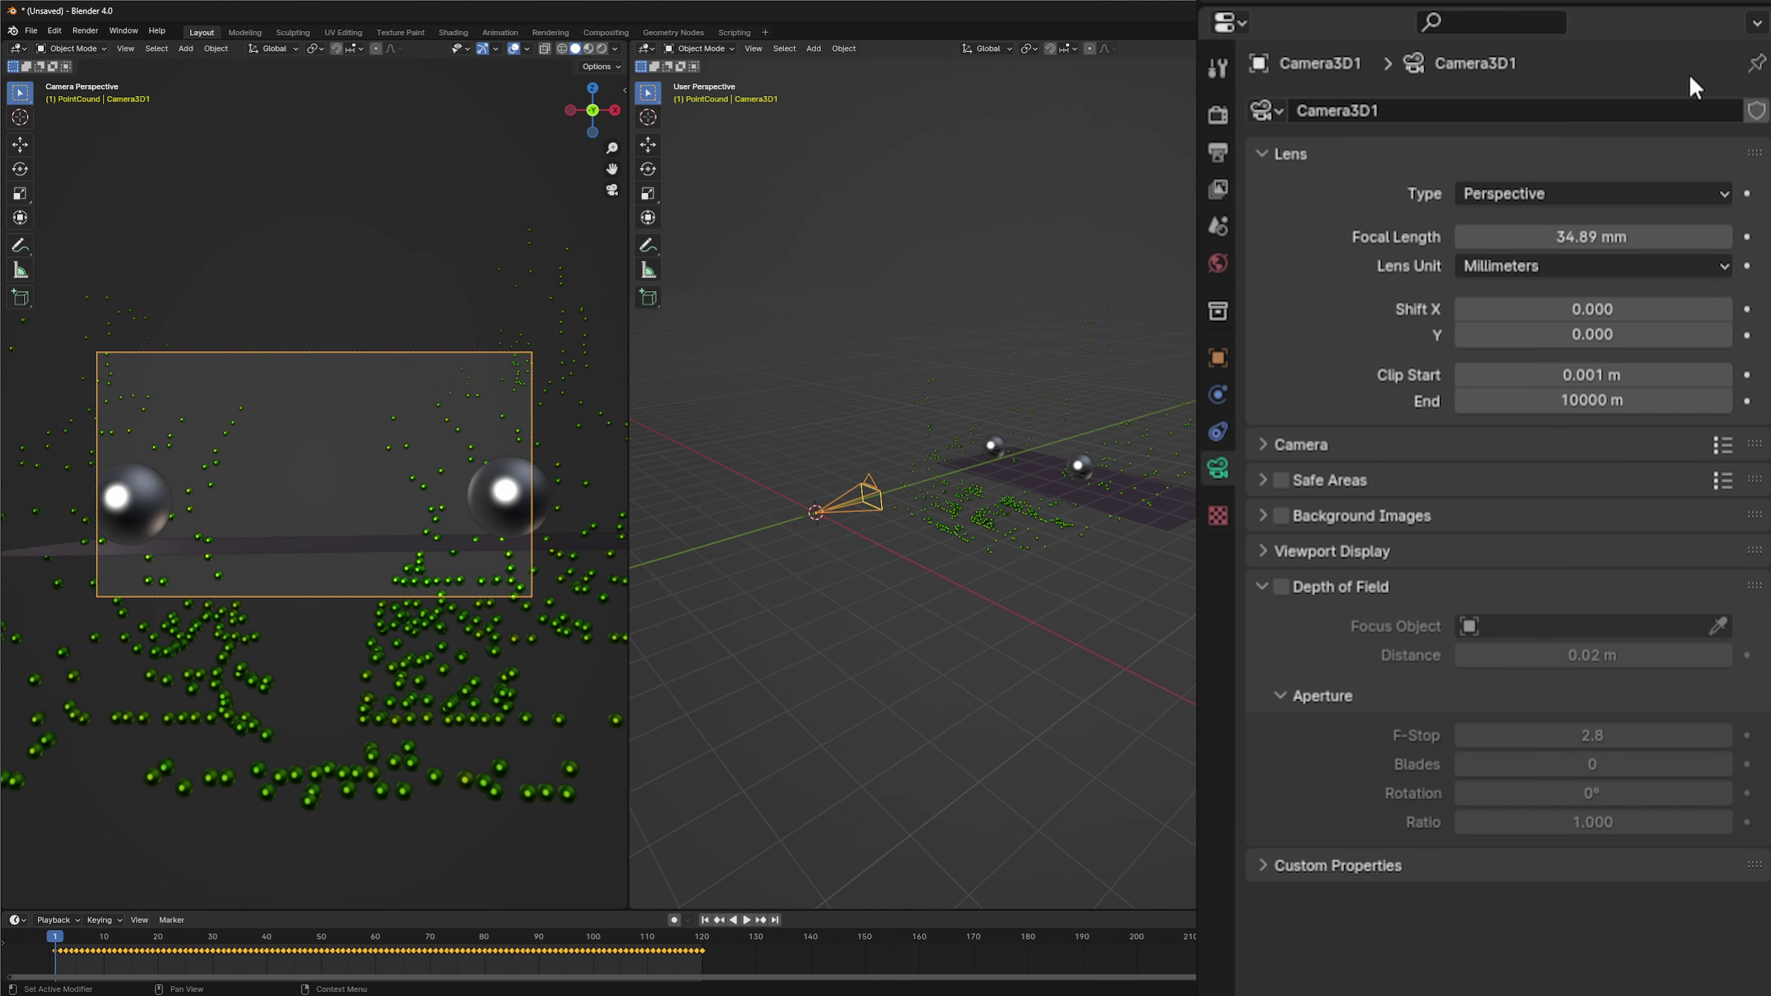
Step: Set Camera3D1's focal length to 16.44 mm
left_click(1591, 237)
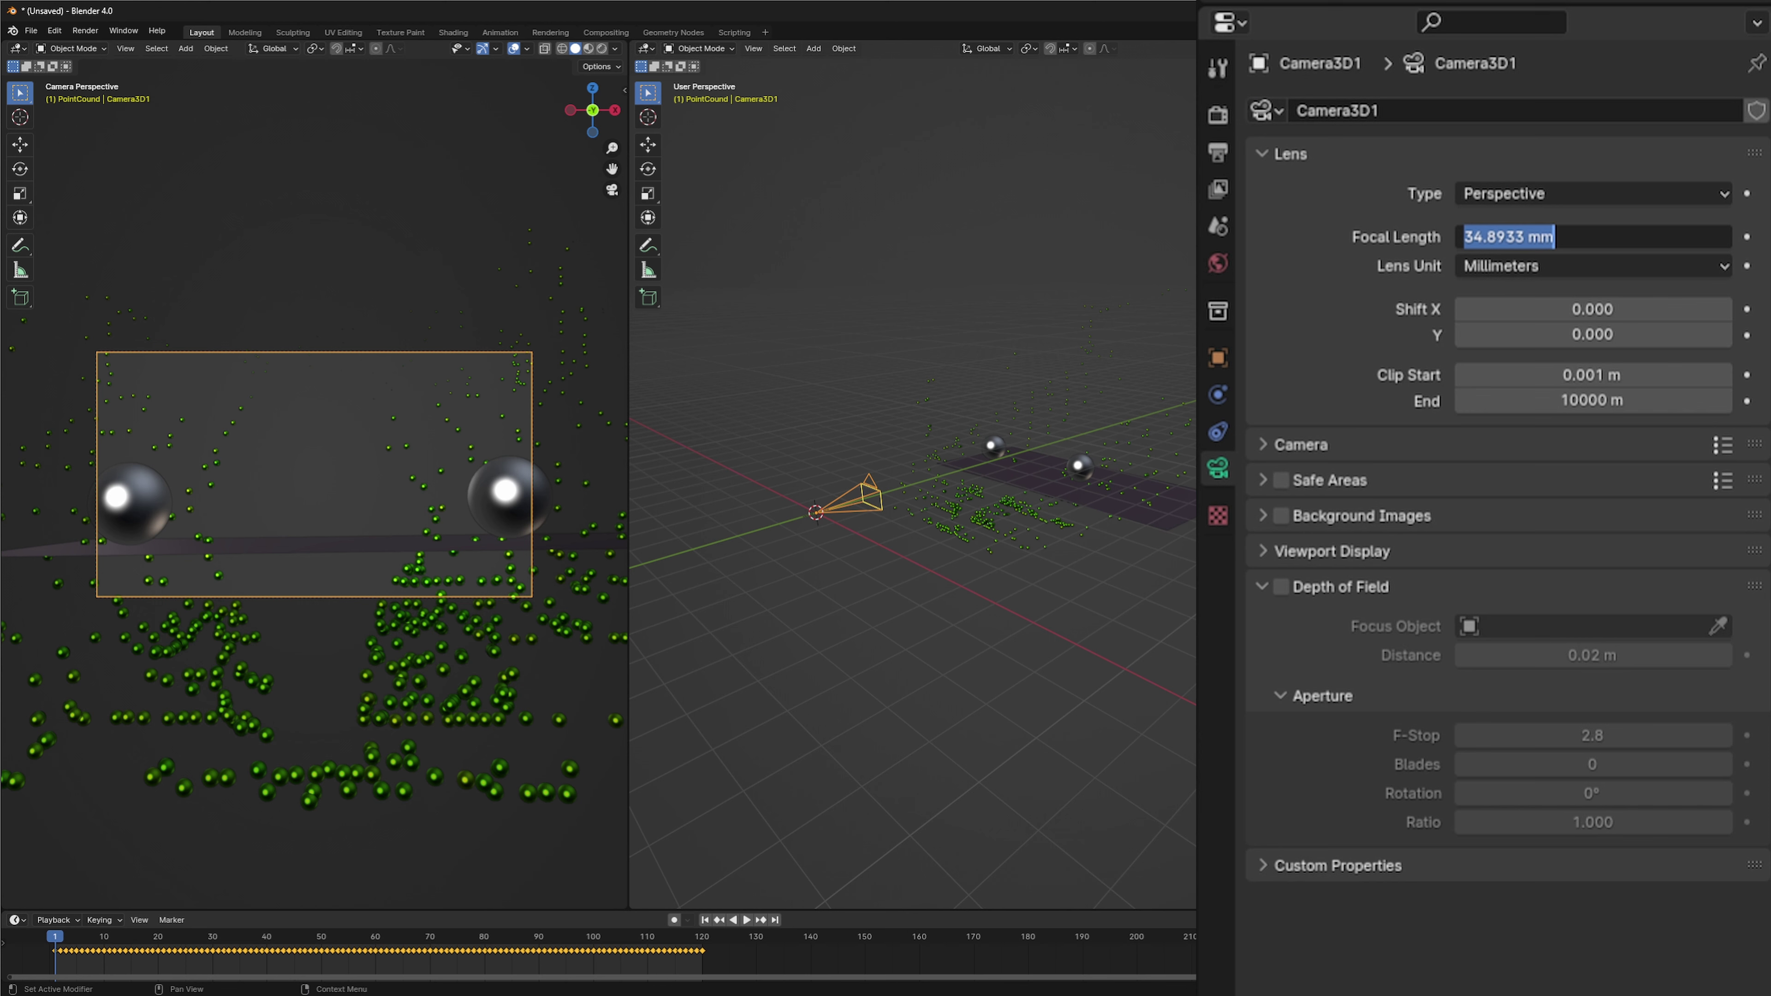
type("16.44")
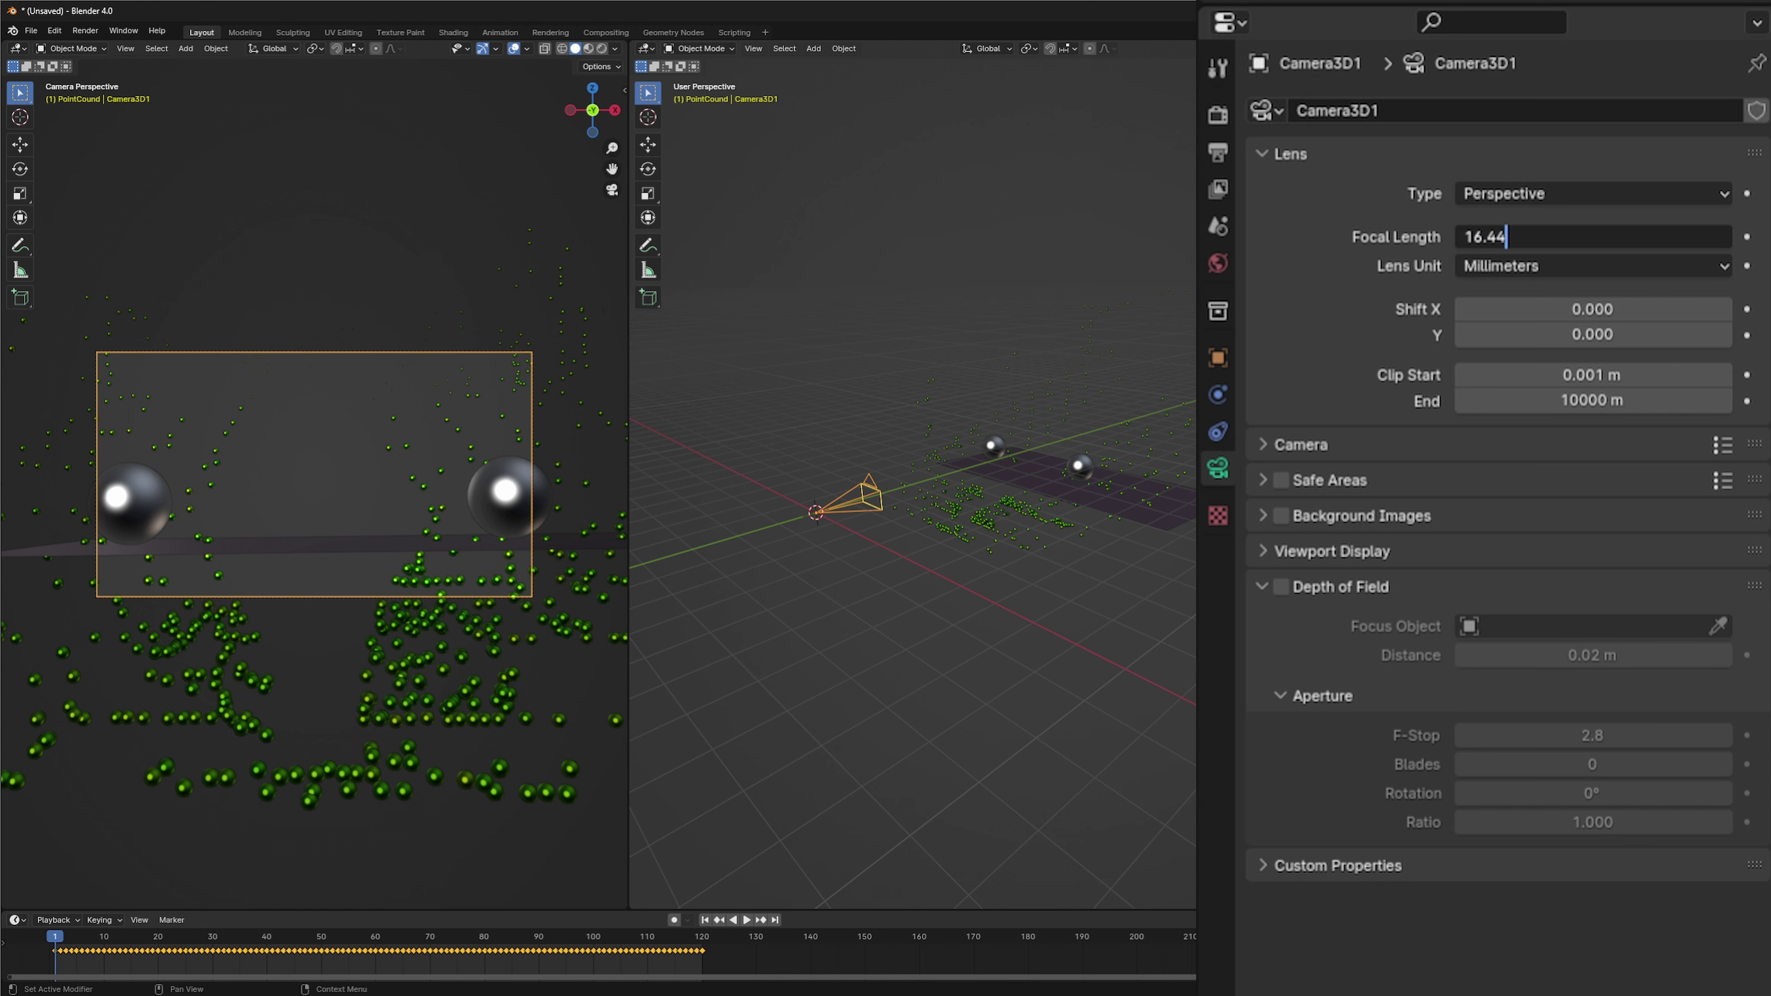
key("Return")
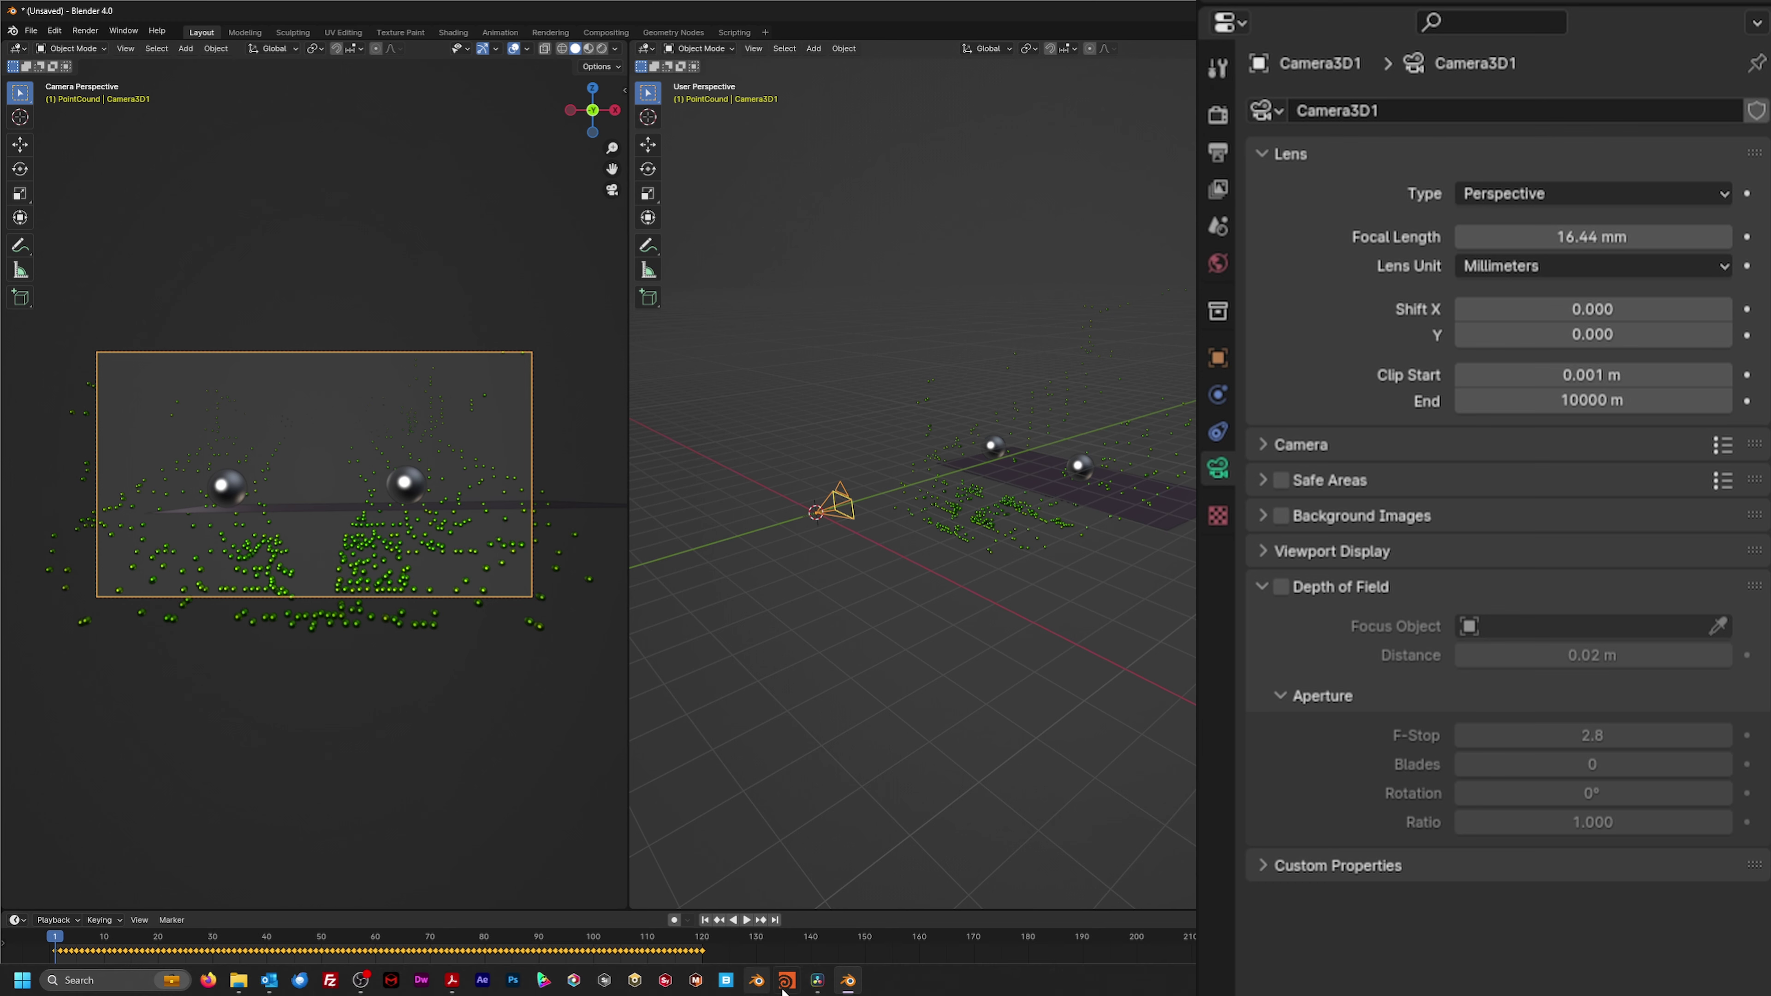
Step: Switch to DaVinci Resolve and feed LensDistort1's output directly into MediaOut1 in place of CameraTracker1
left_click(818, 981)
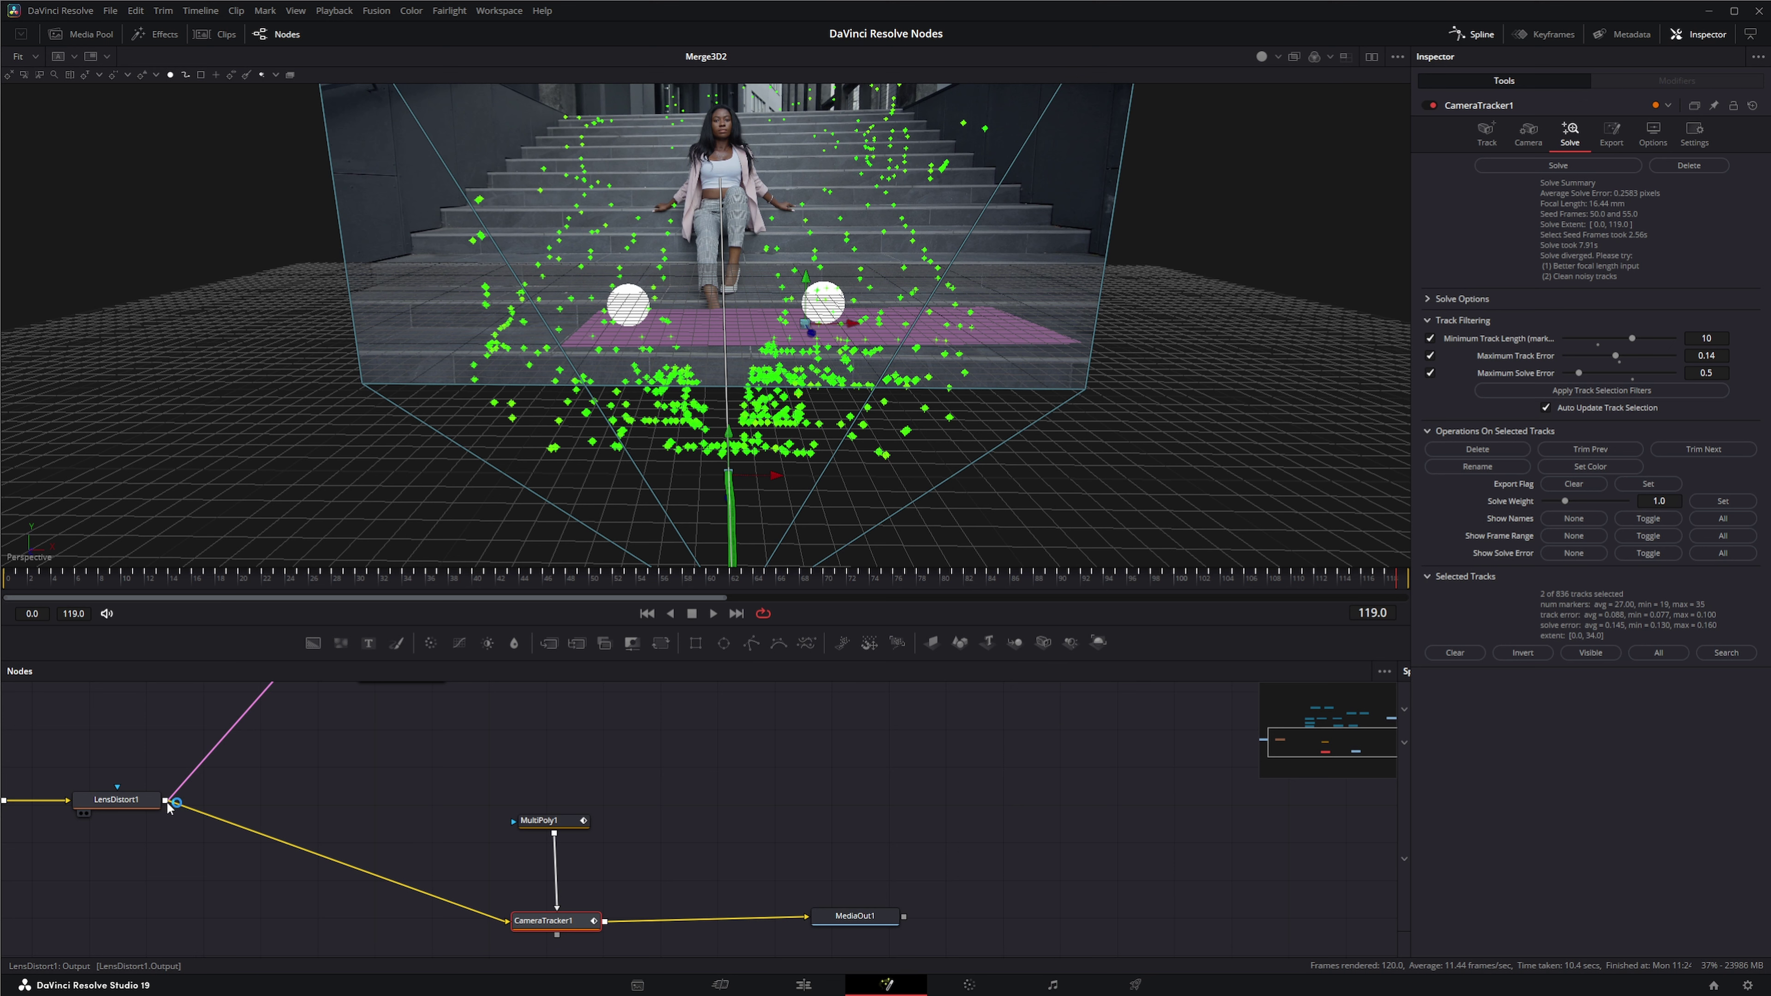
left_click_drag(174, 806, 809, 915)
left_click_drag(761, 807, 1113, 784)
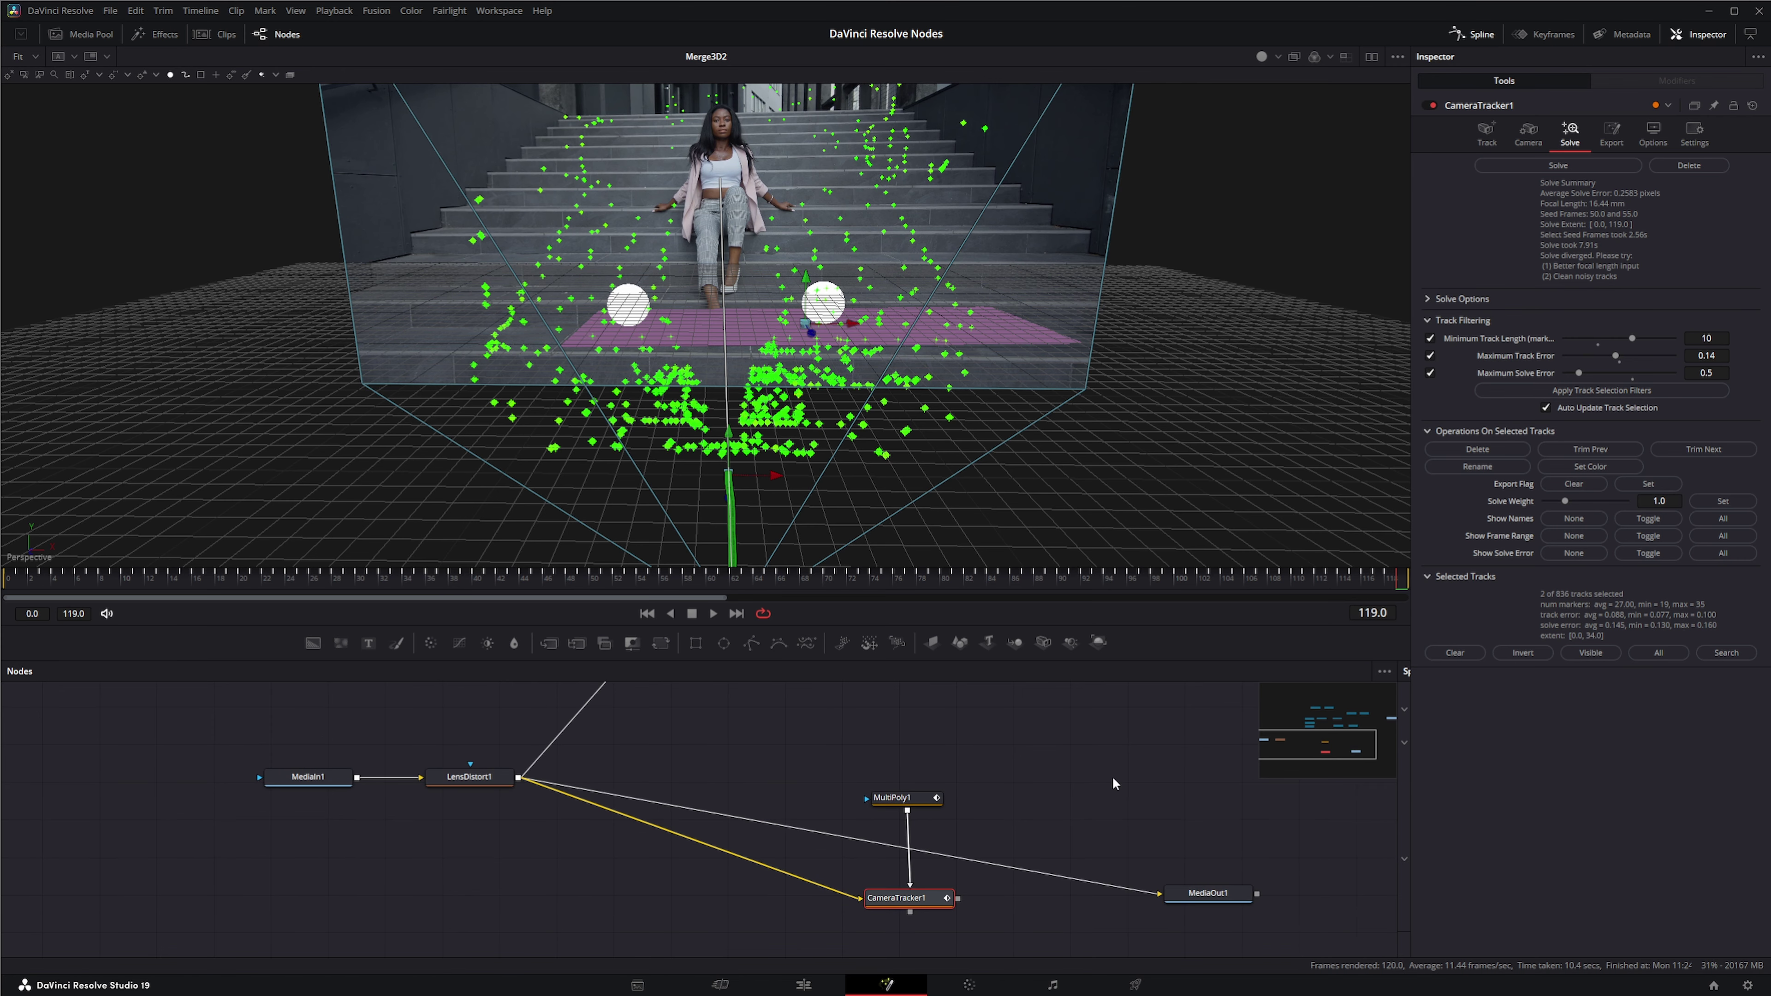
left_click_drag(247, 730, 379, 840)
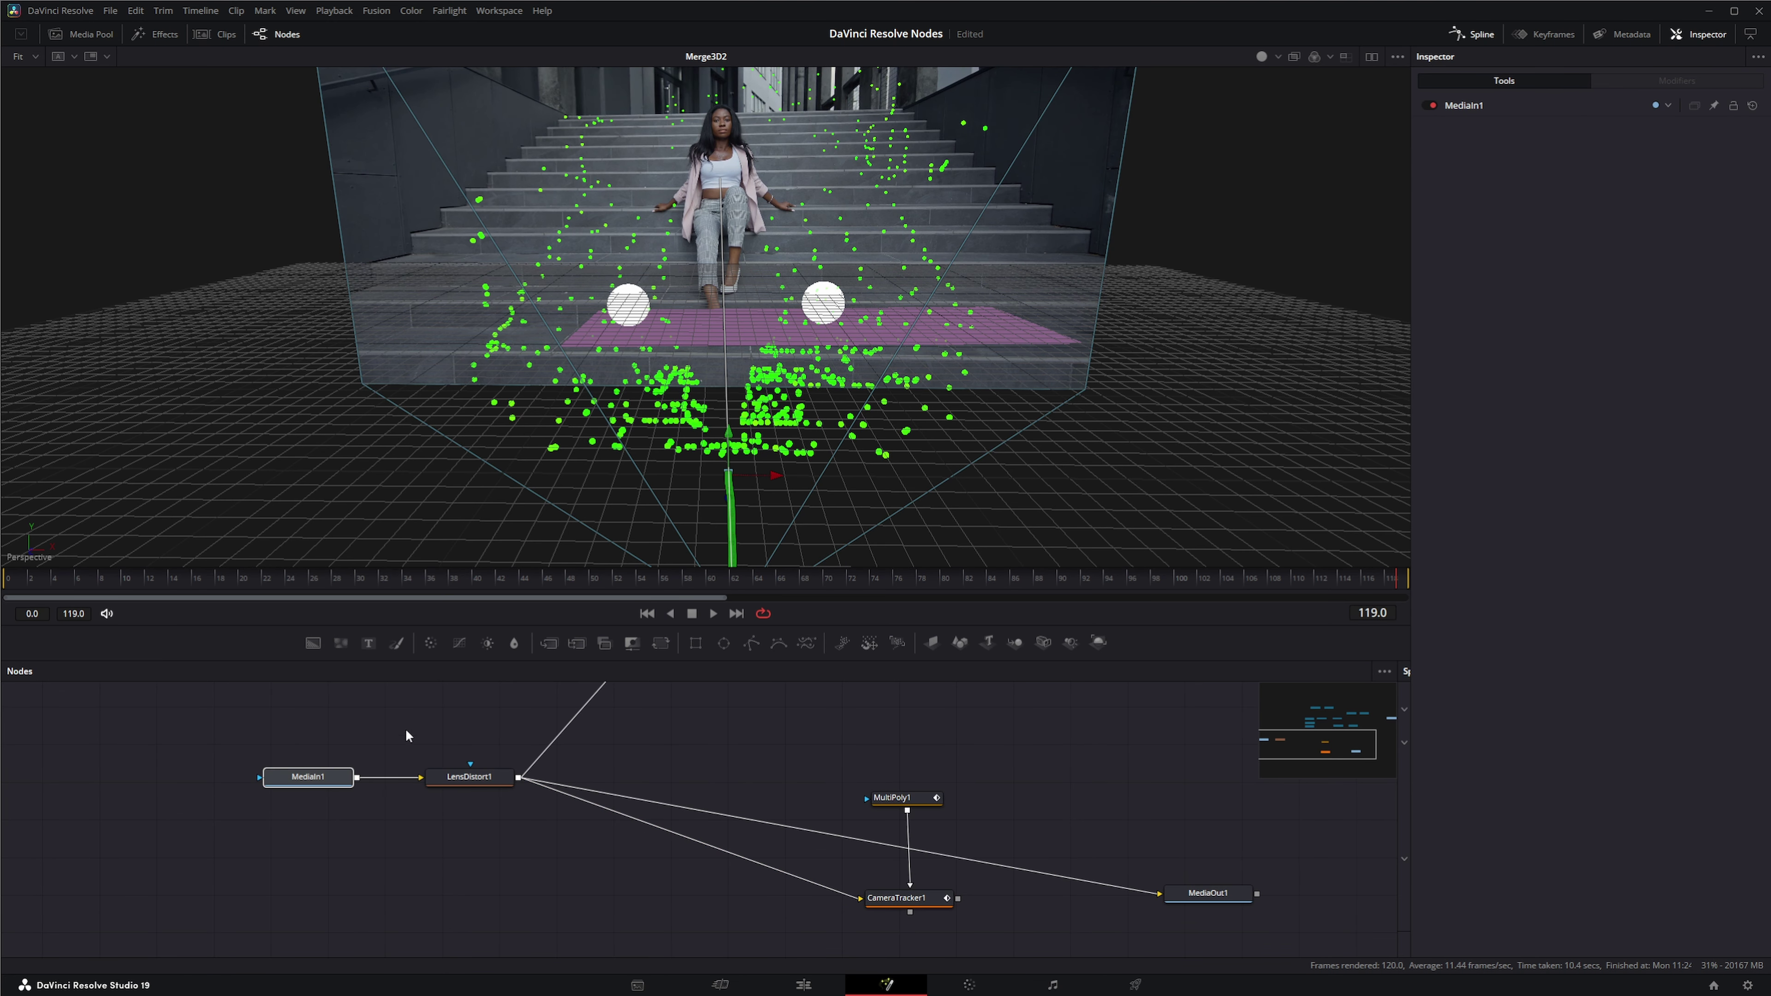
left_click_drag(404, 727, 531, 845)
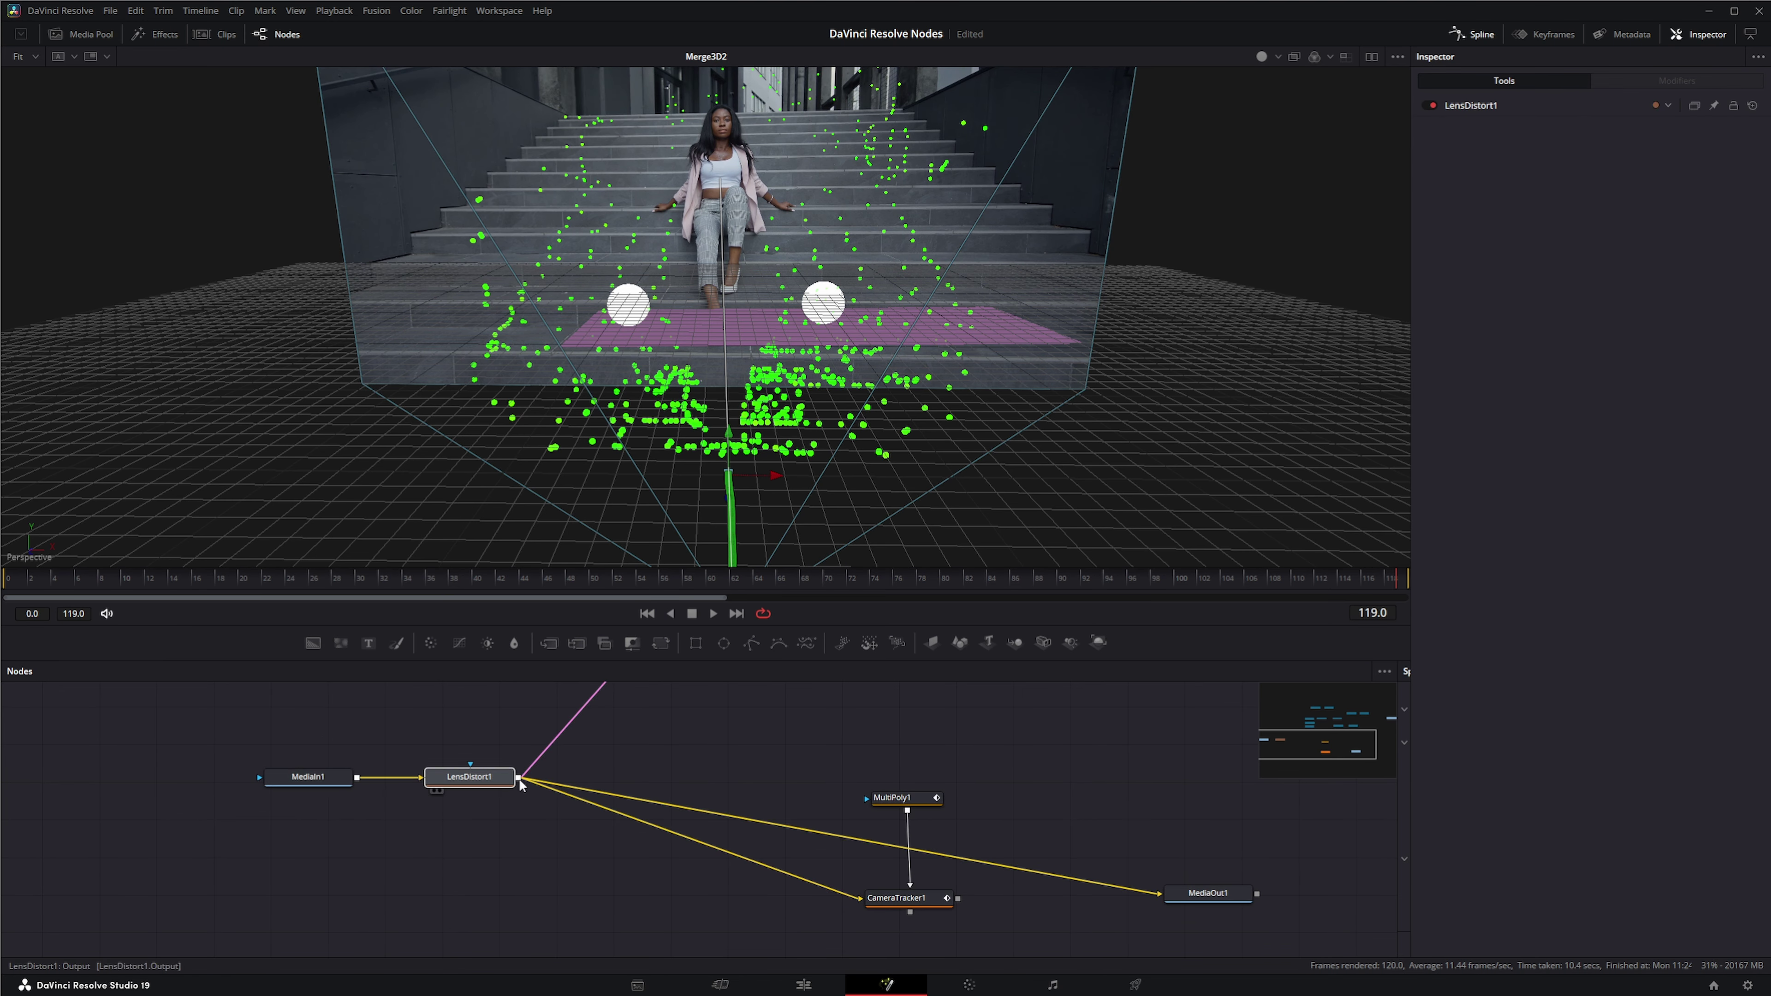
left_click_drag(1219, 897, 1171, 877)
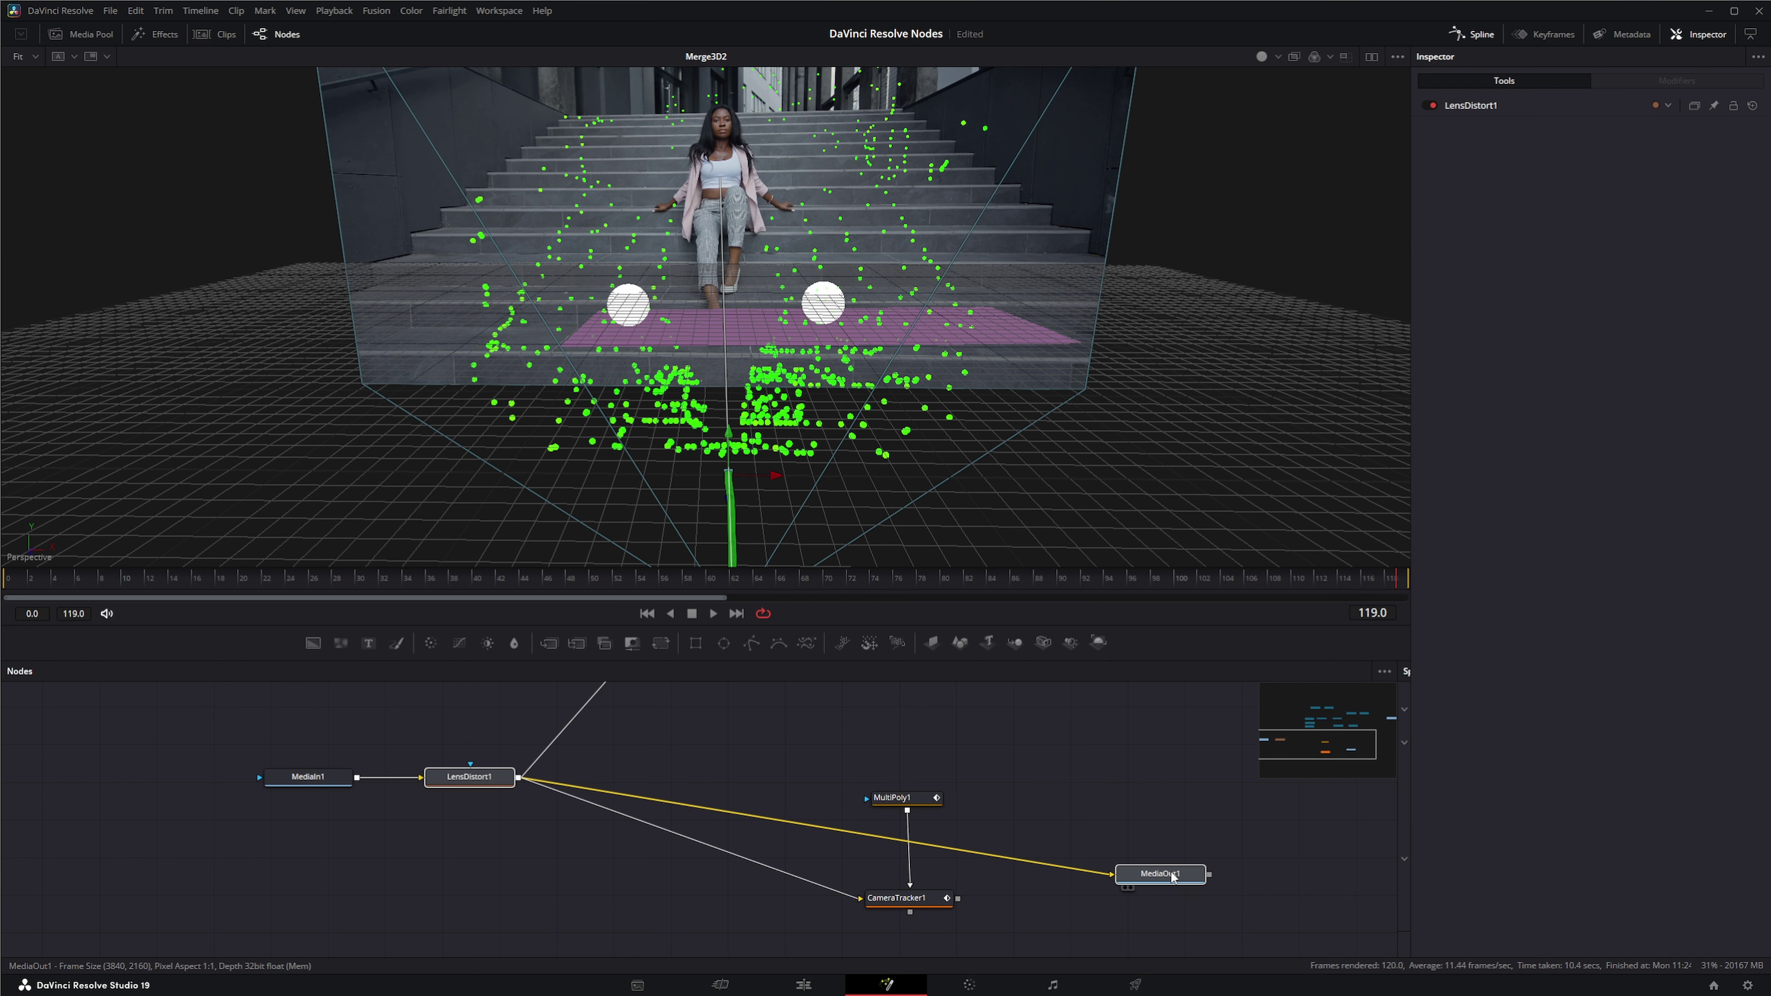
Step: Review the clip on Timeline 1 in the edit page back to its first frame and return to the Fusion composition
left_click(804, 984)
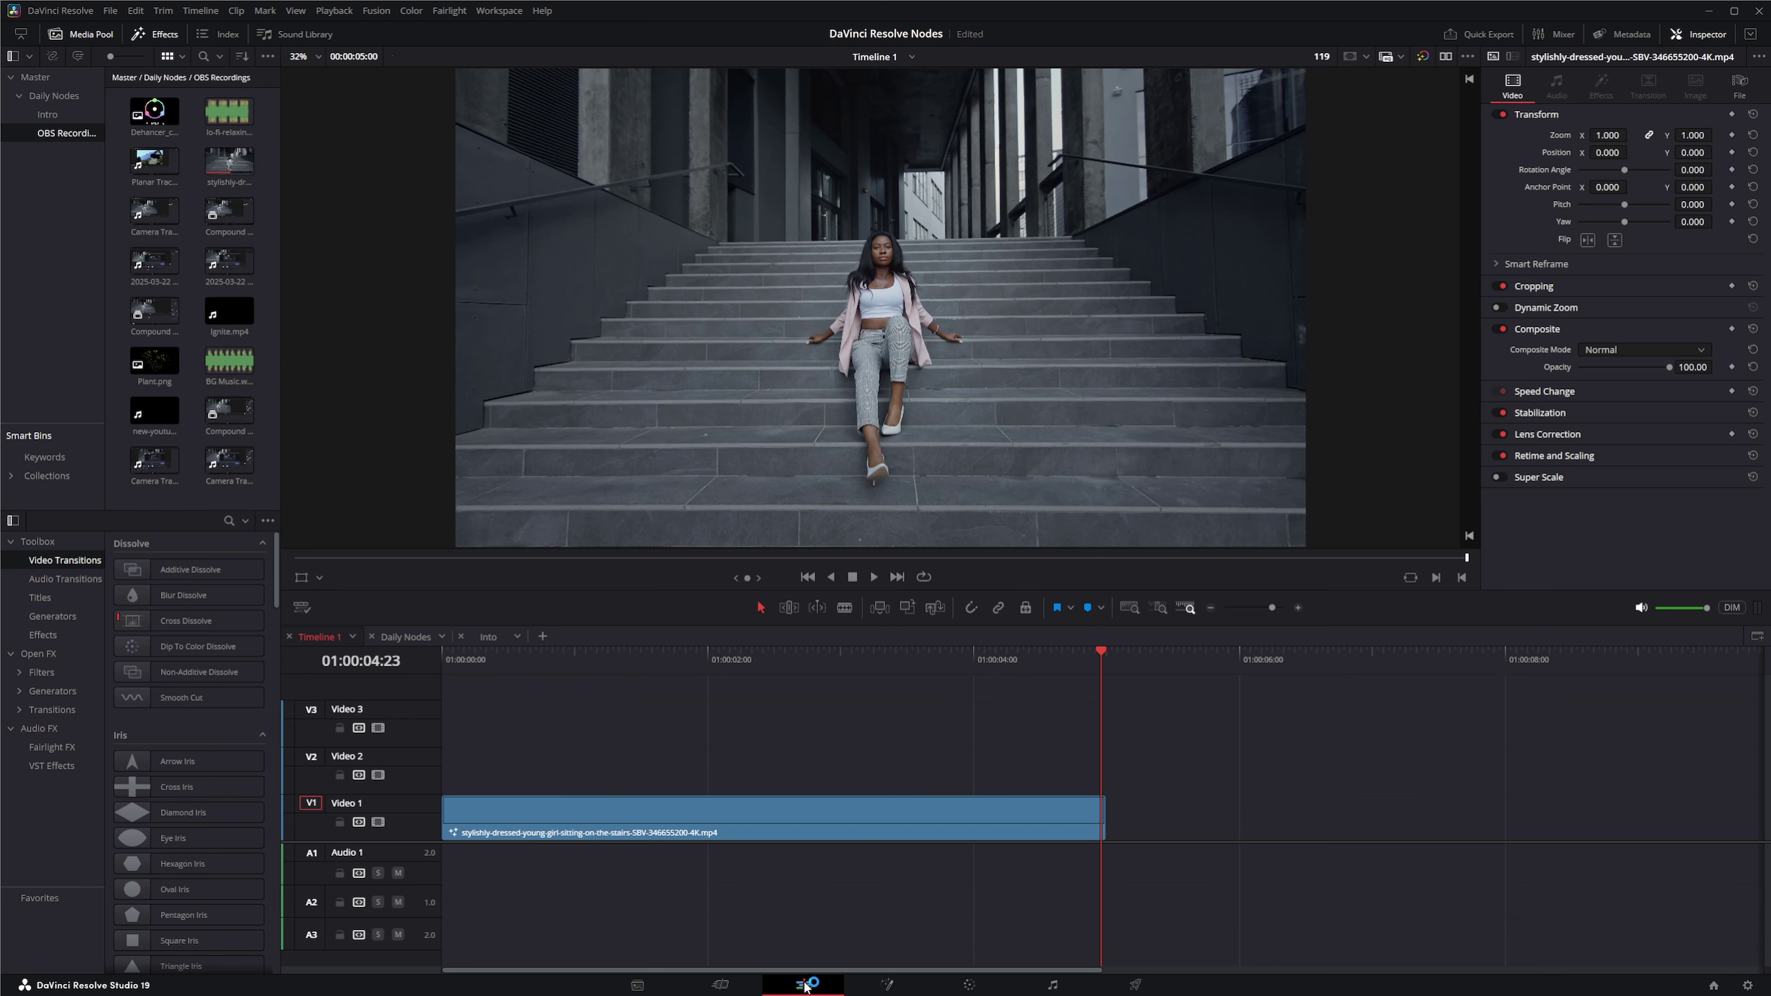
left_click(820, 658)
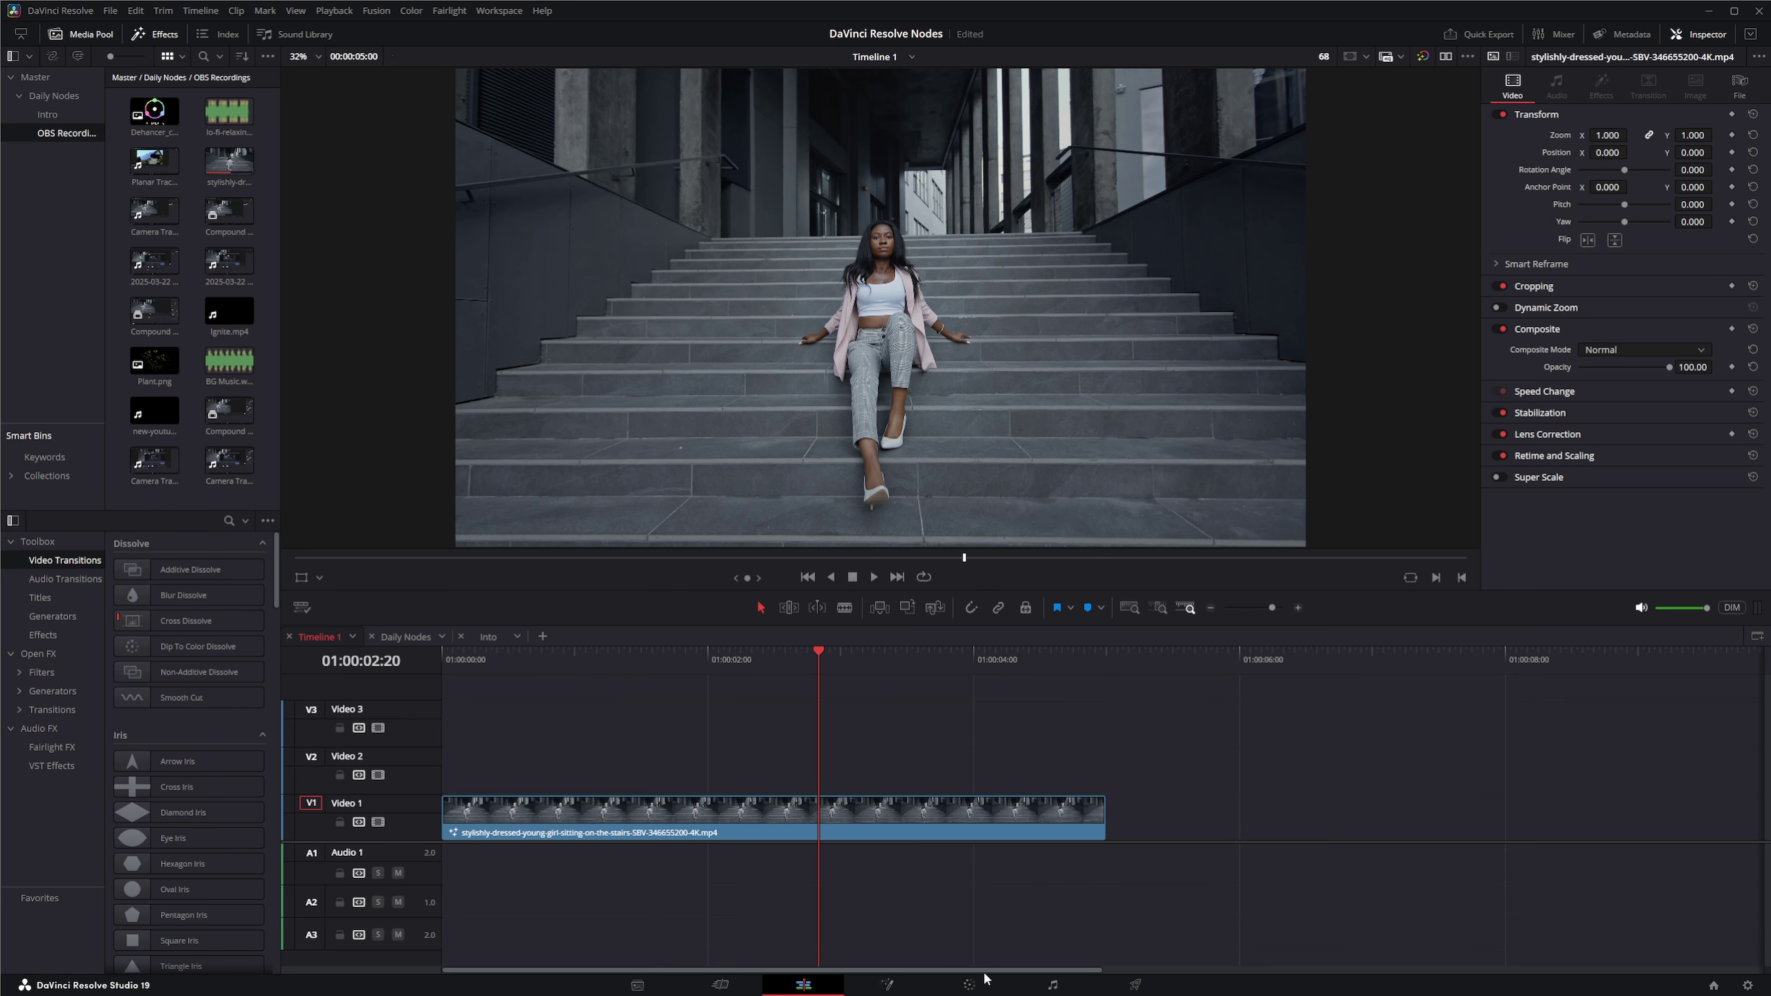
left_click_drag(823, 666, 433, 724)
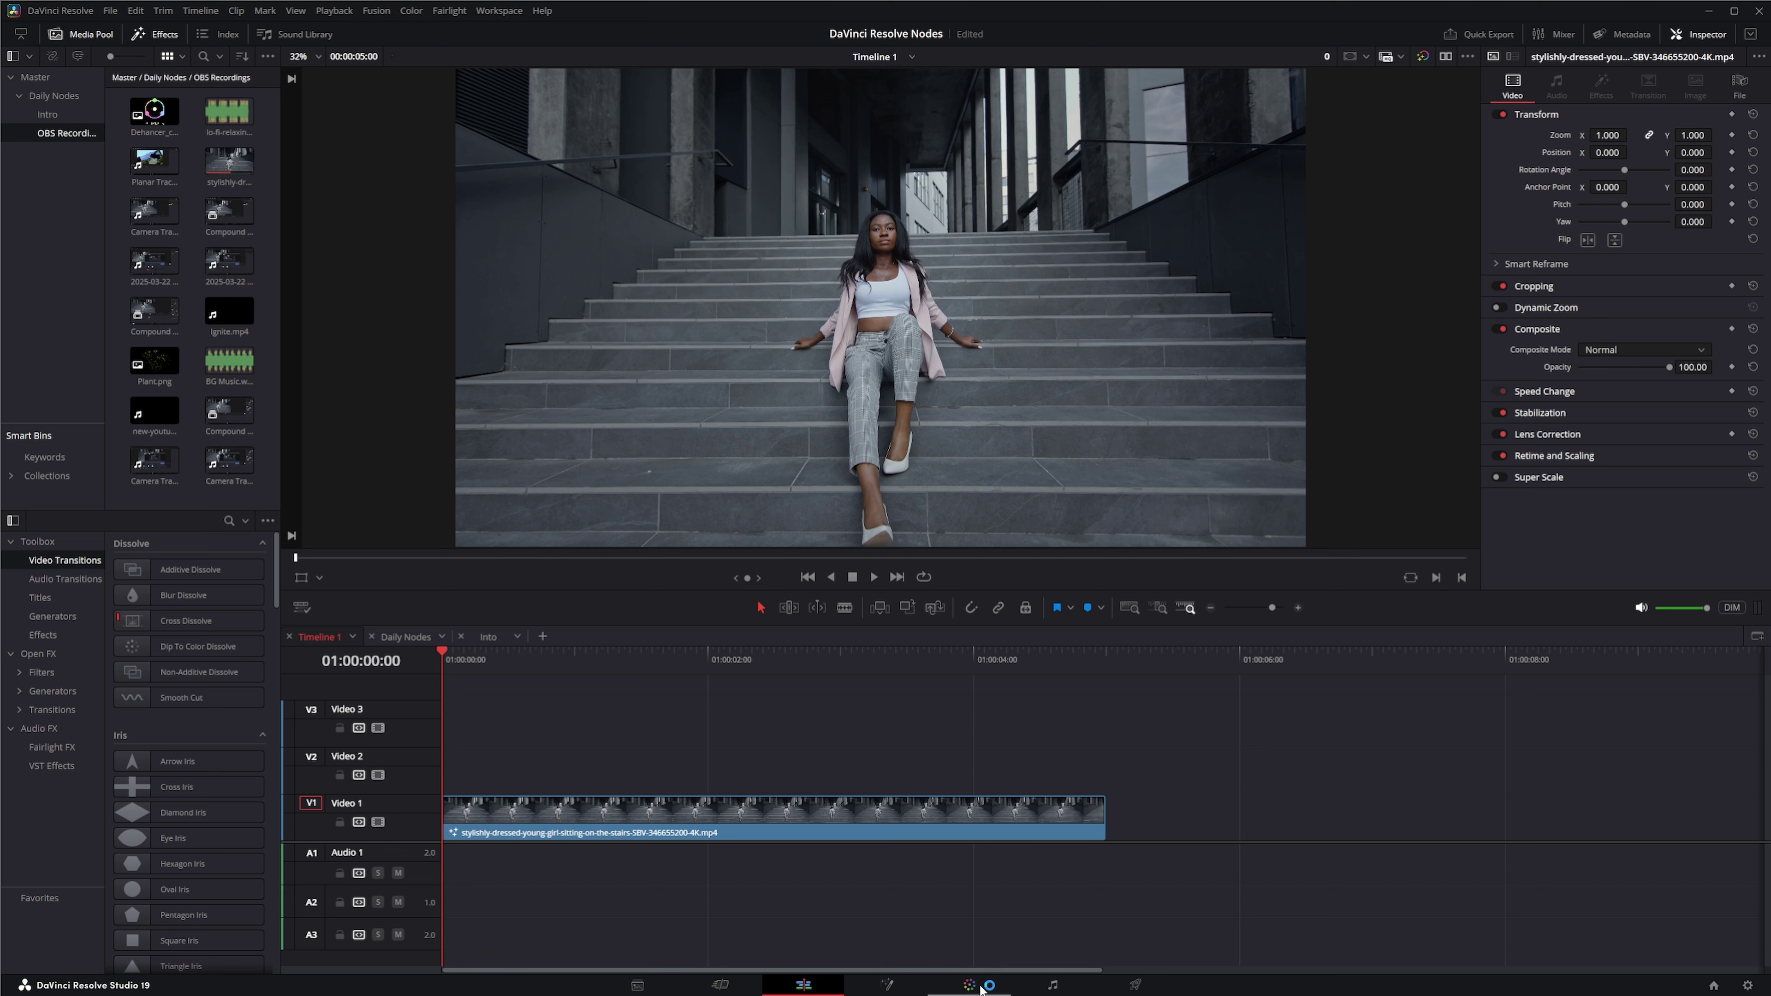
left_click(887, 984)
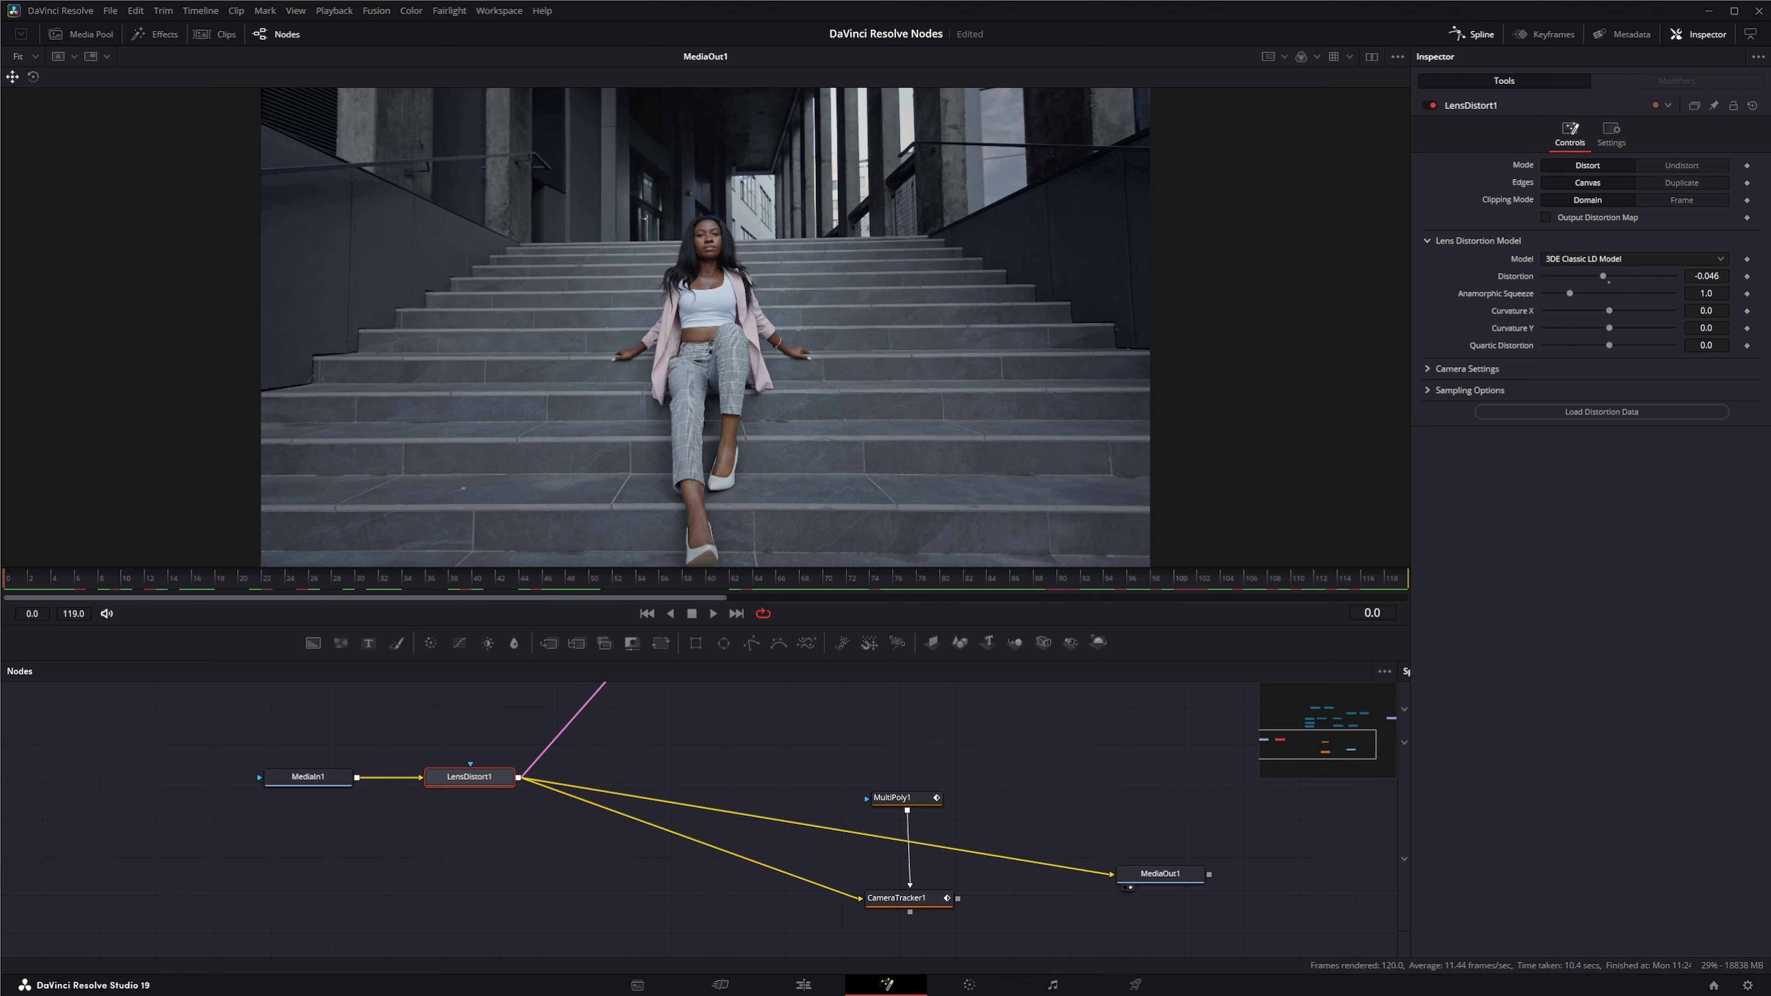
mouse_move(933, 991)
Step: Switch back to Blender, enable background images for Camera3D1, and add one with Movie Clip as its source
left_click(848, 982)
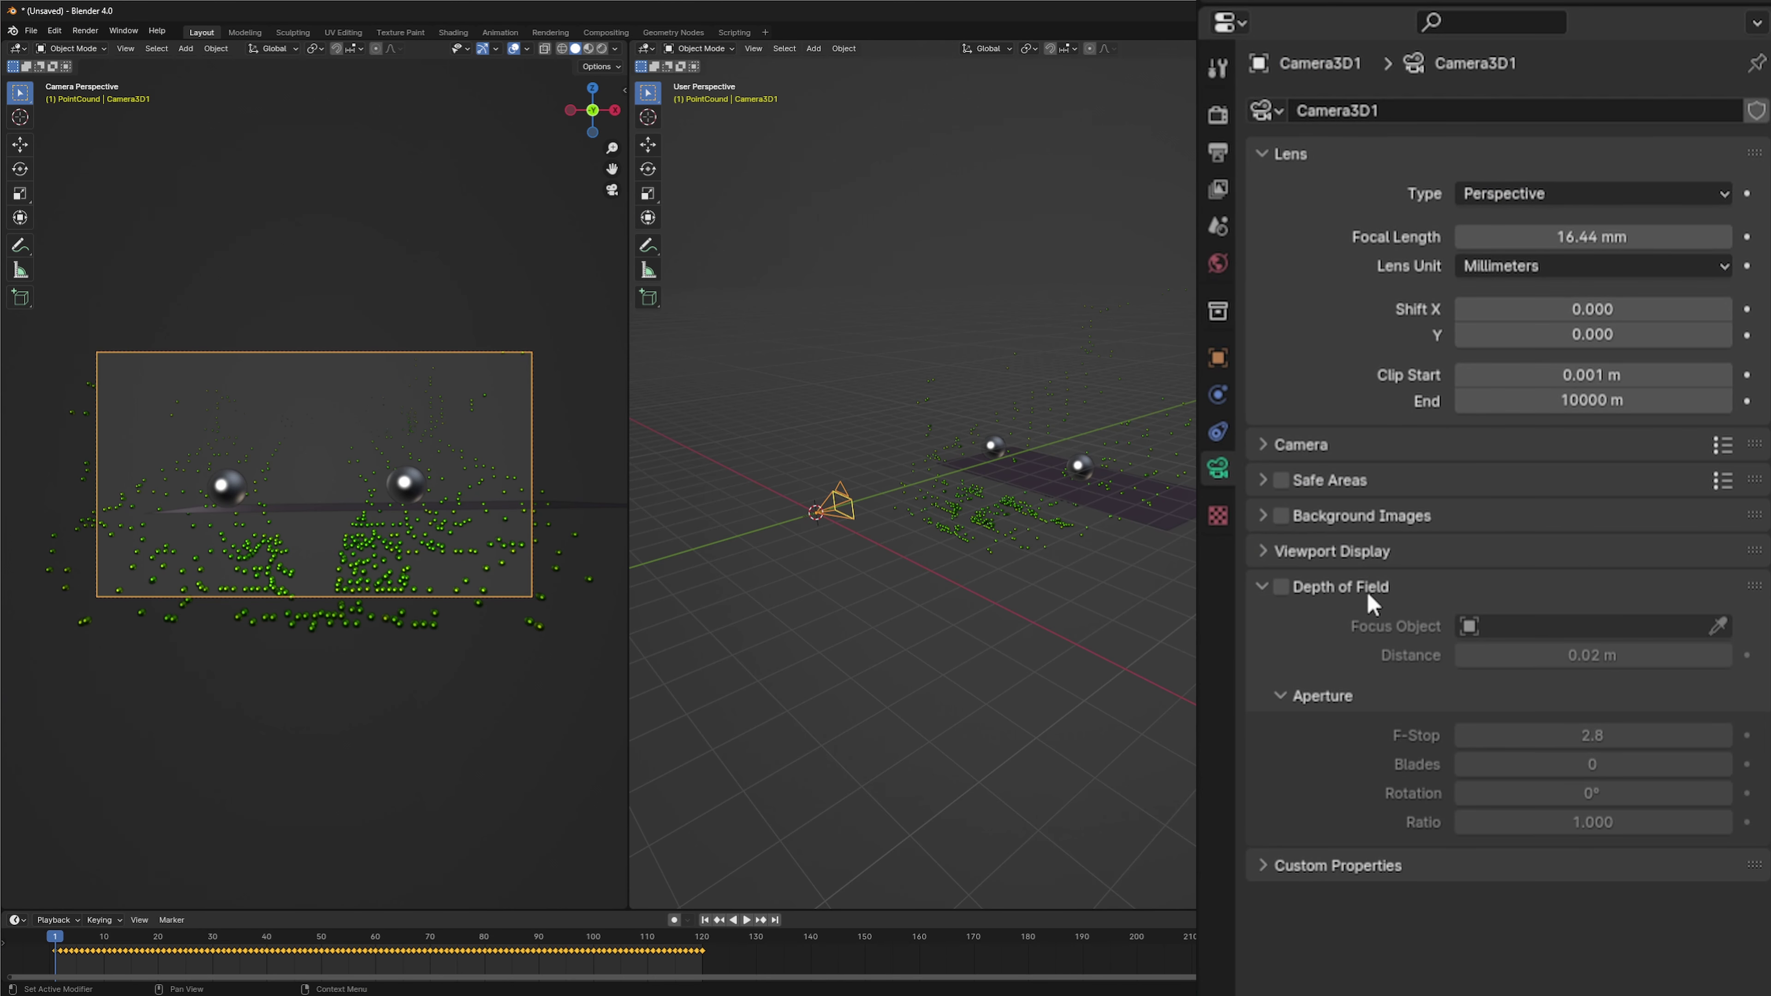
left_click(1269, 516)
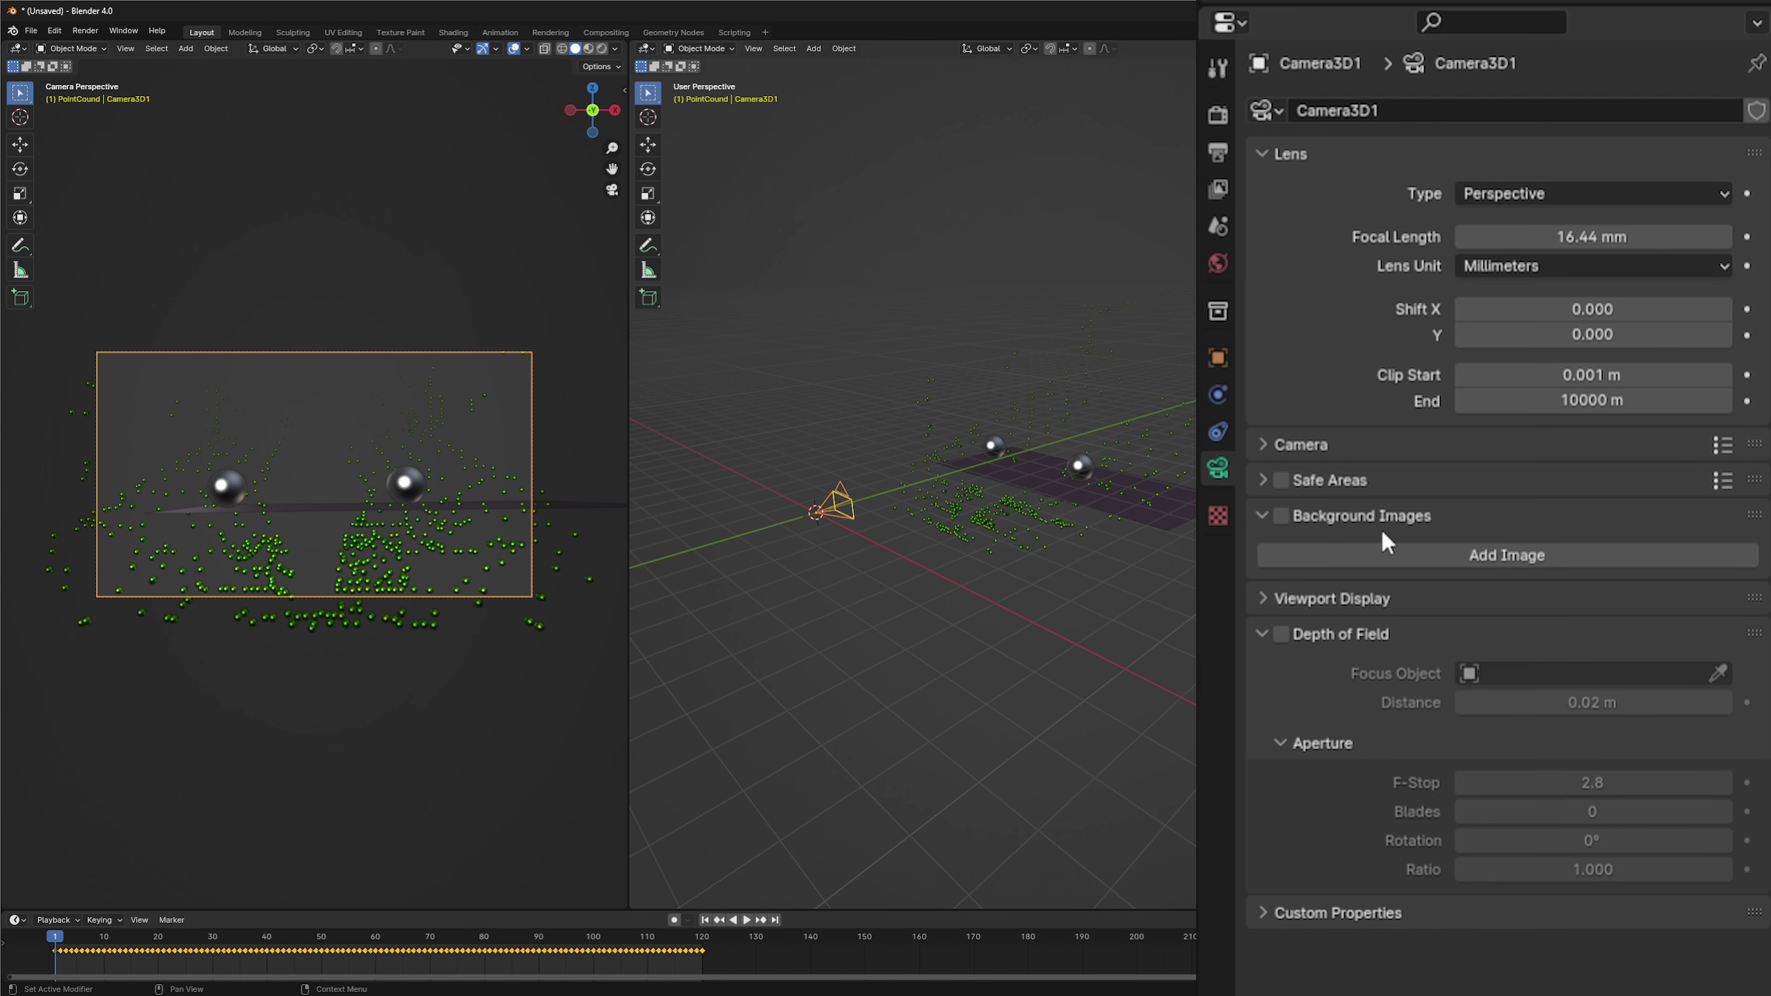
left_click(1280, 516)
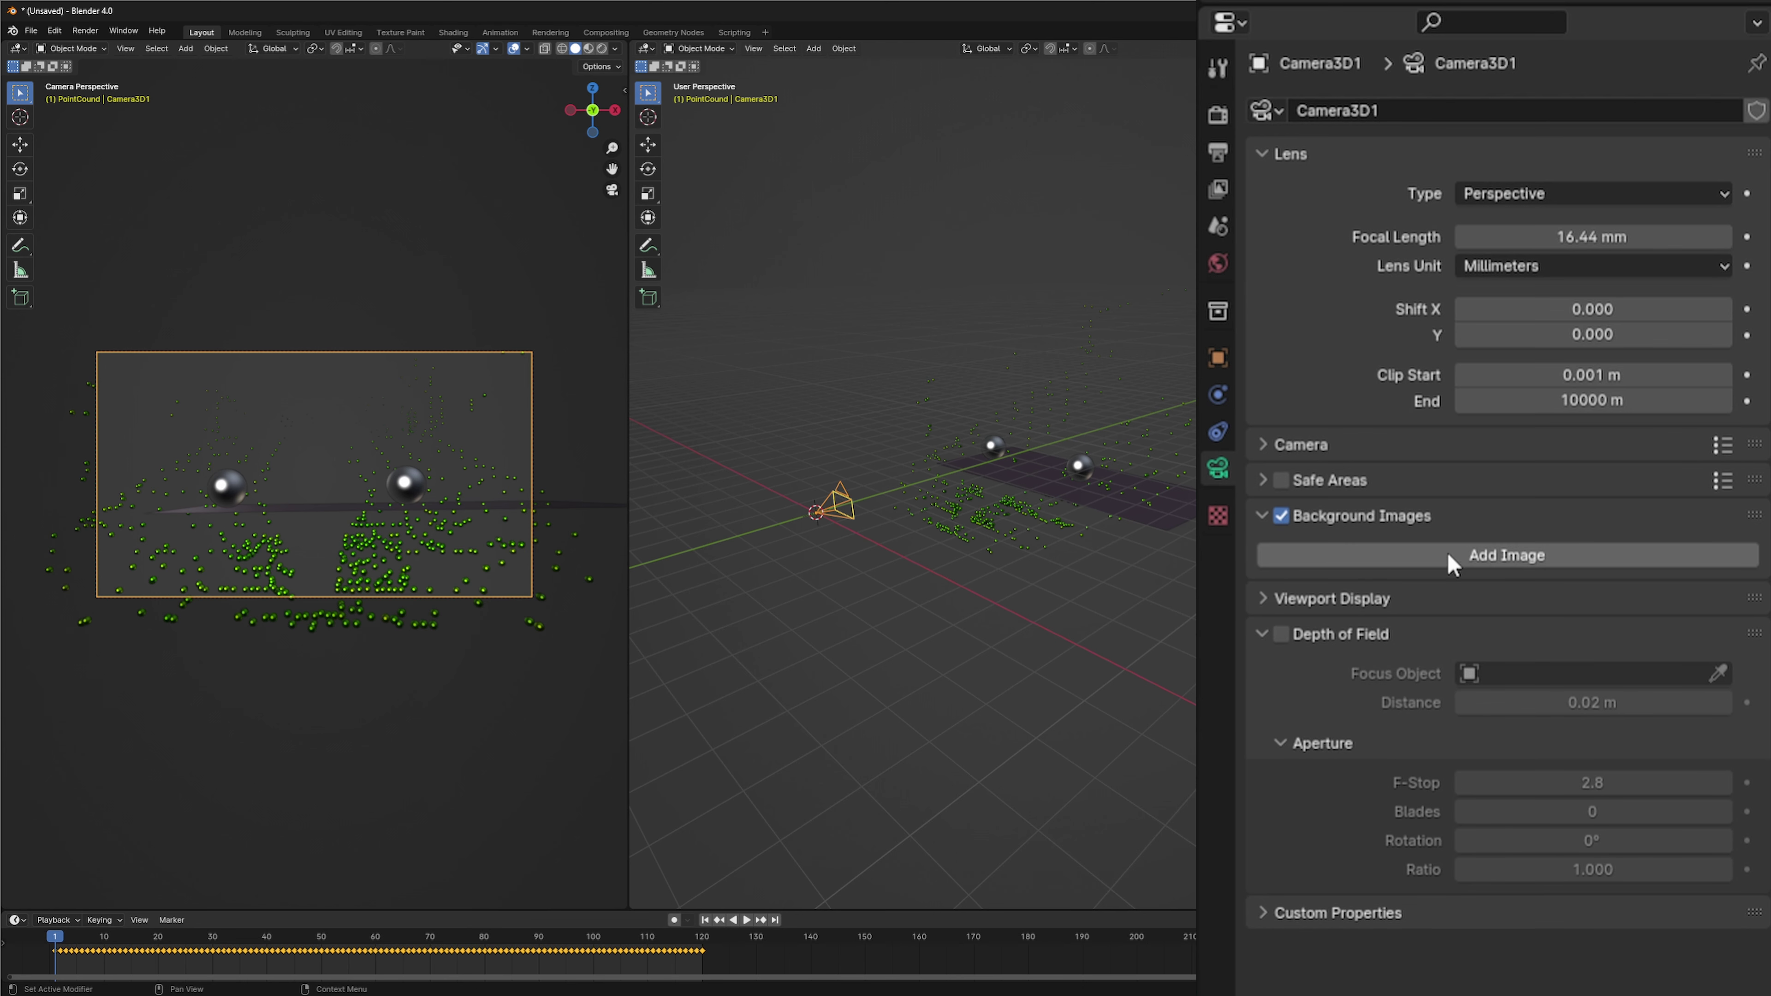
left_click(1468, 558)
left_click(1683, 632)
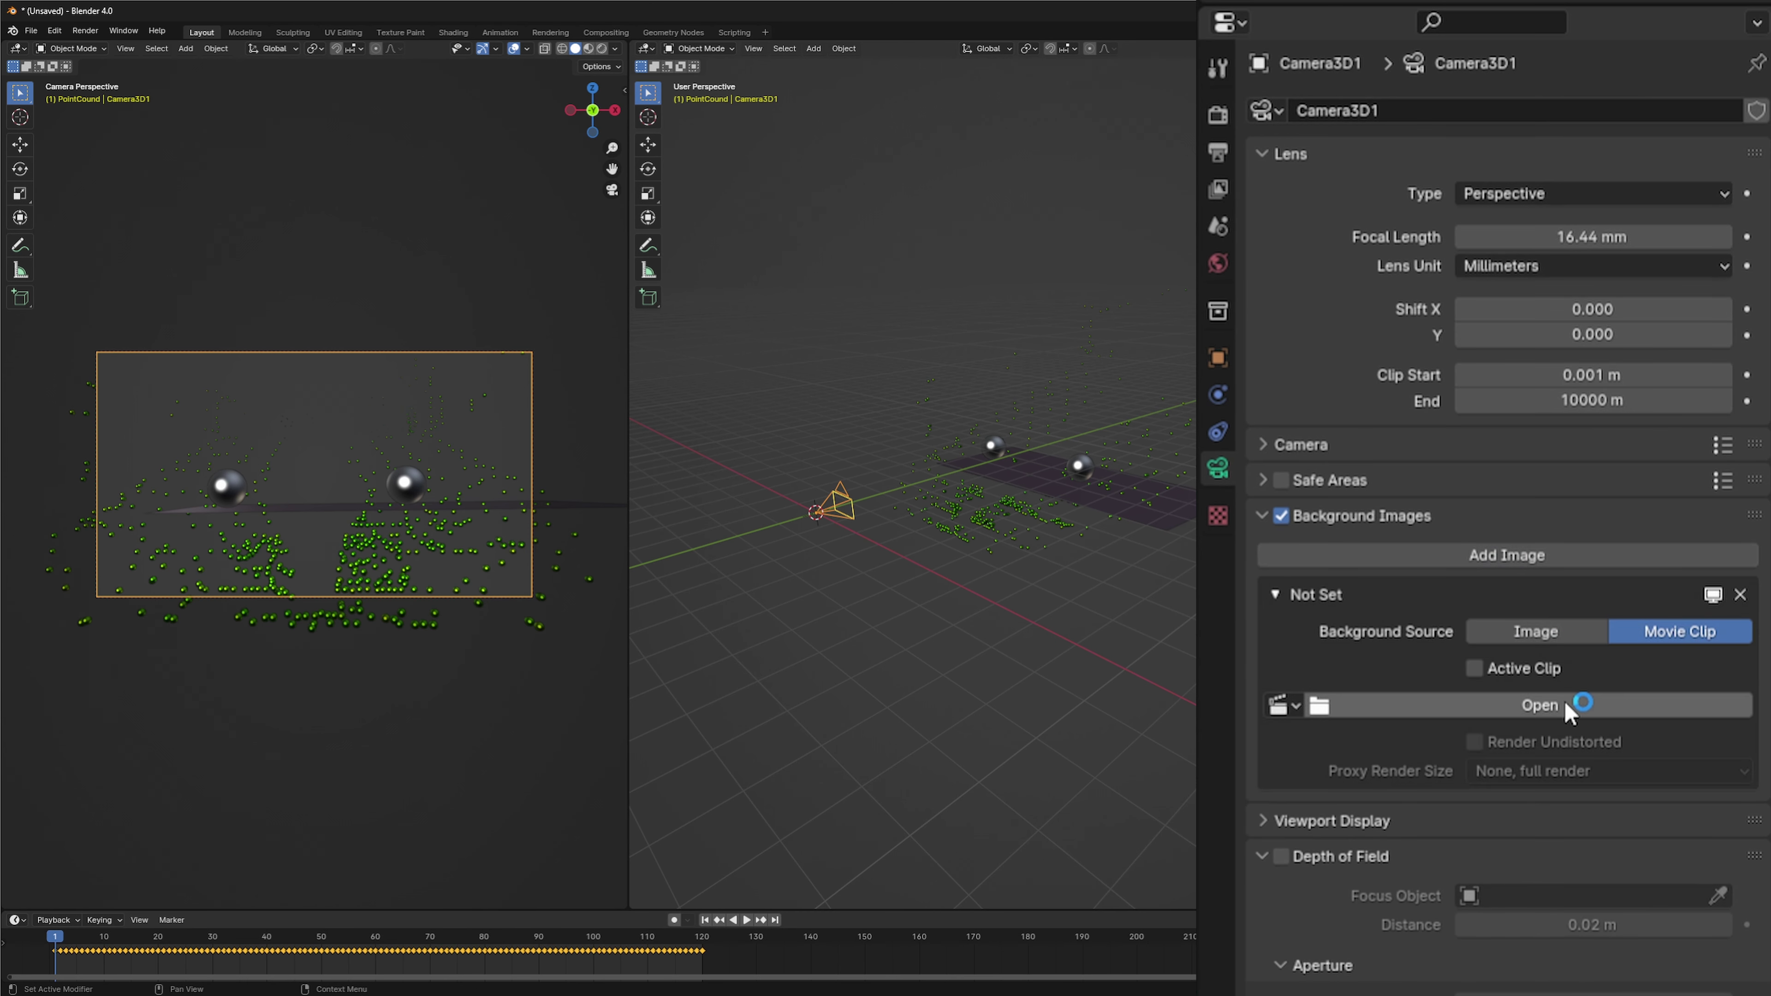
Step: Load CT_Footage.mp4 from the Daily Nodes\CT_Tutorial folder on the video drive as the camera's background clip
left_click(1547, 706)
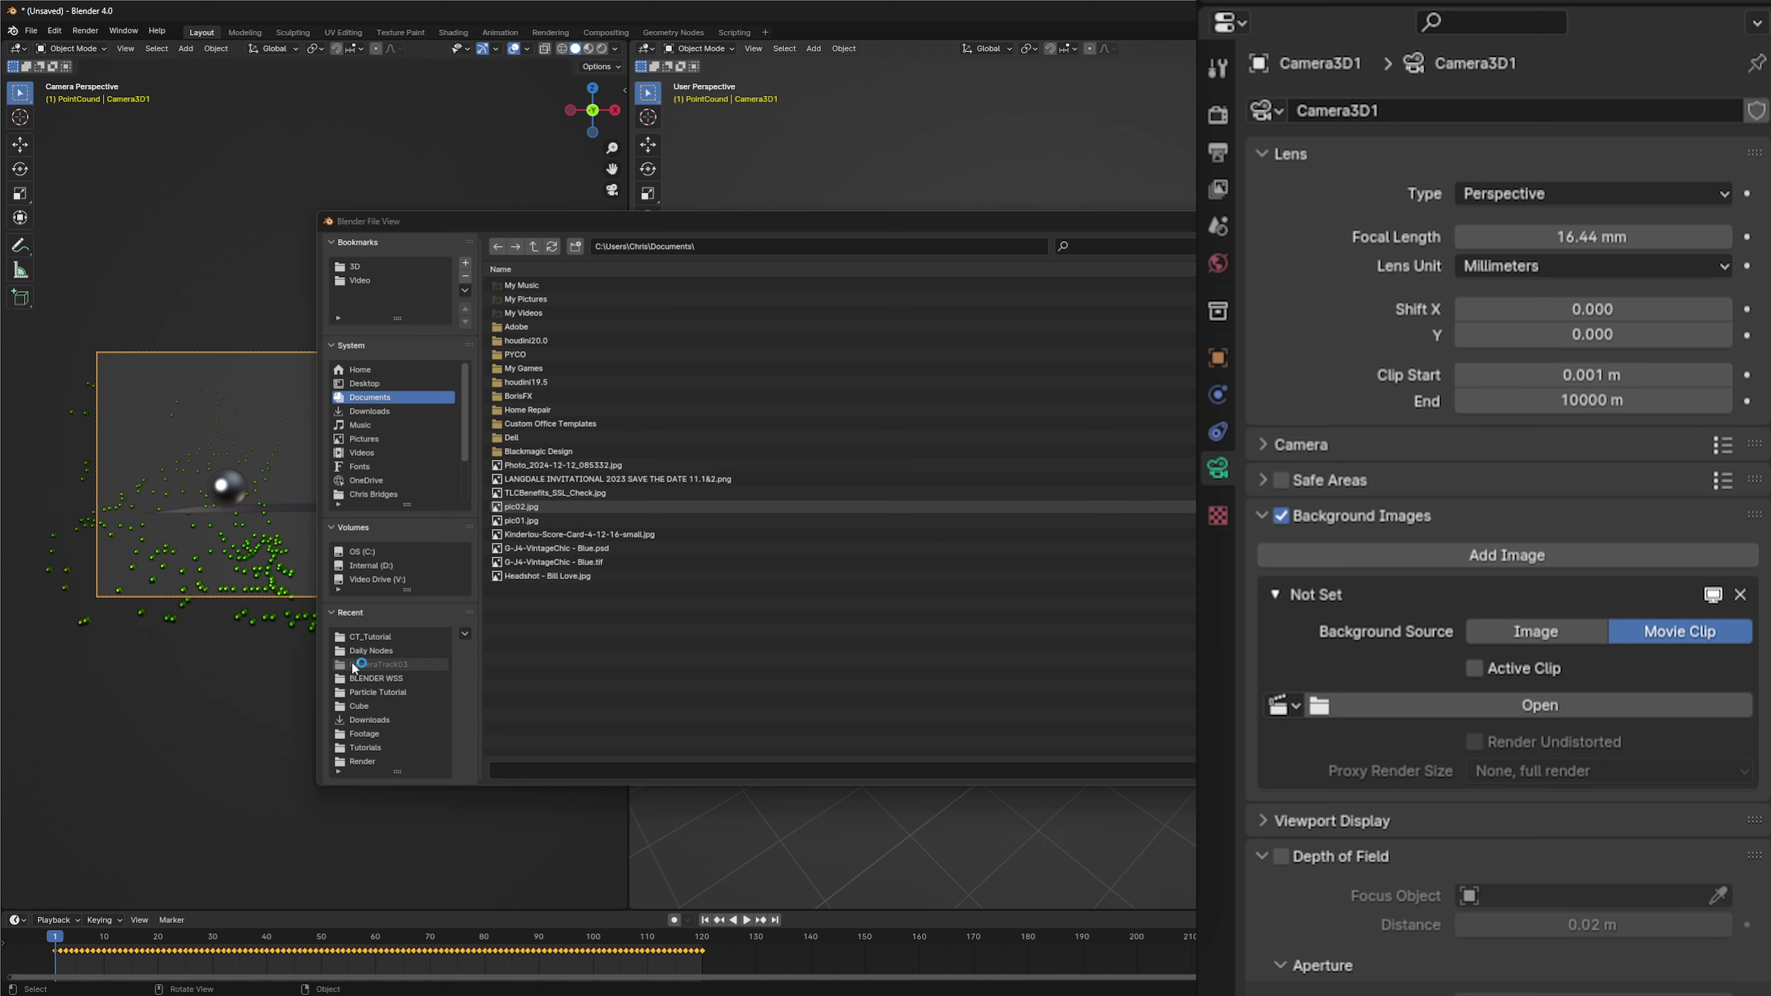
left_click(362, 579)
double_click(534, 300)
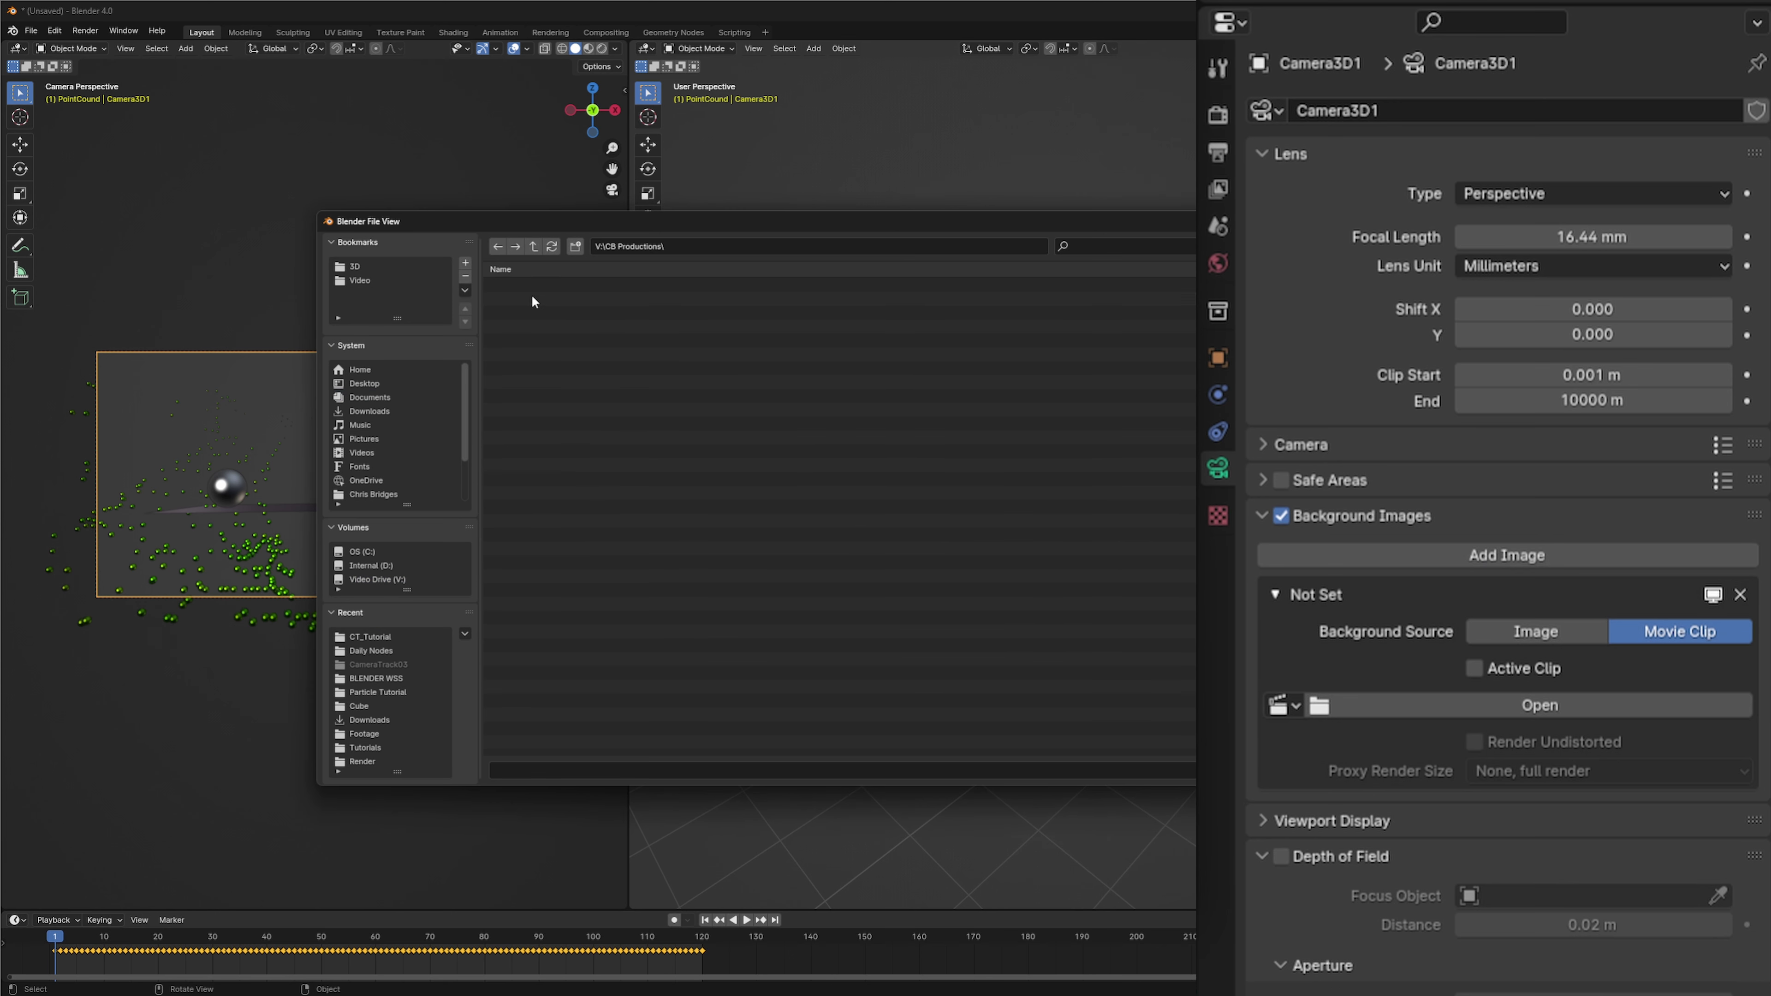
double_click(511, 285)
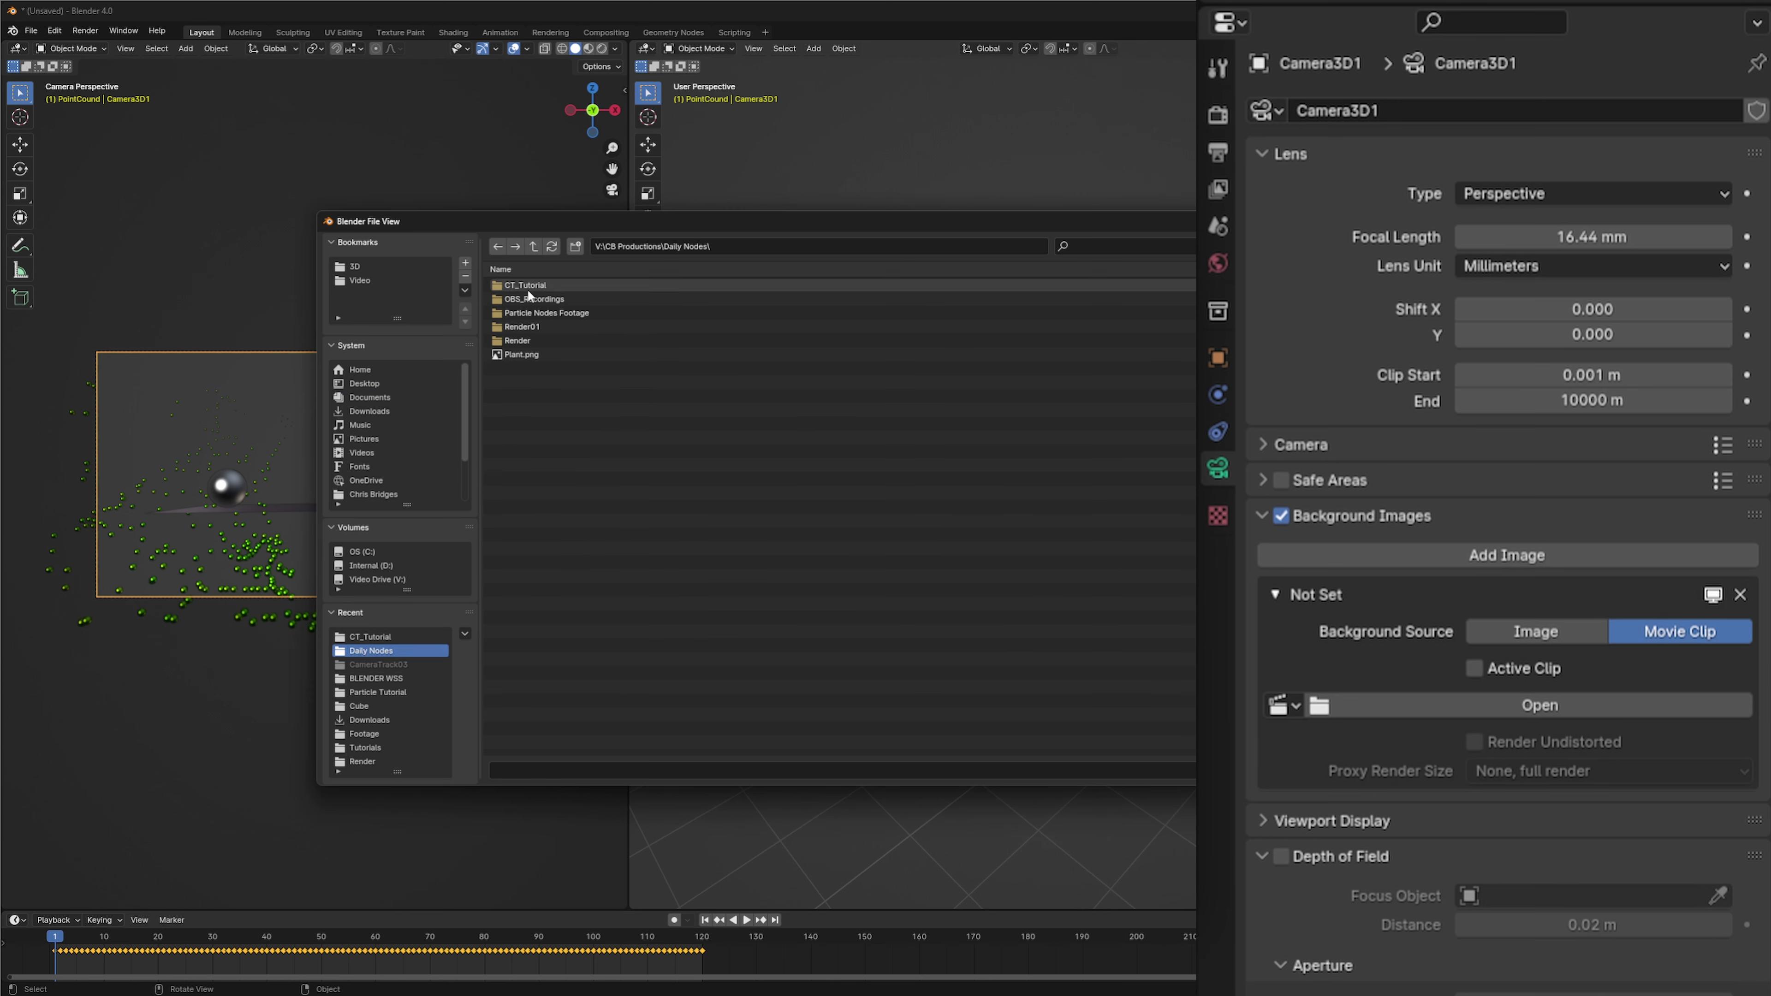
left_click(524, 287)
double_click(525, 286)
double_click(538, 287)
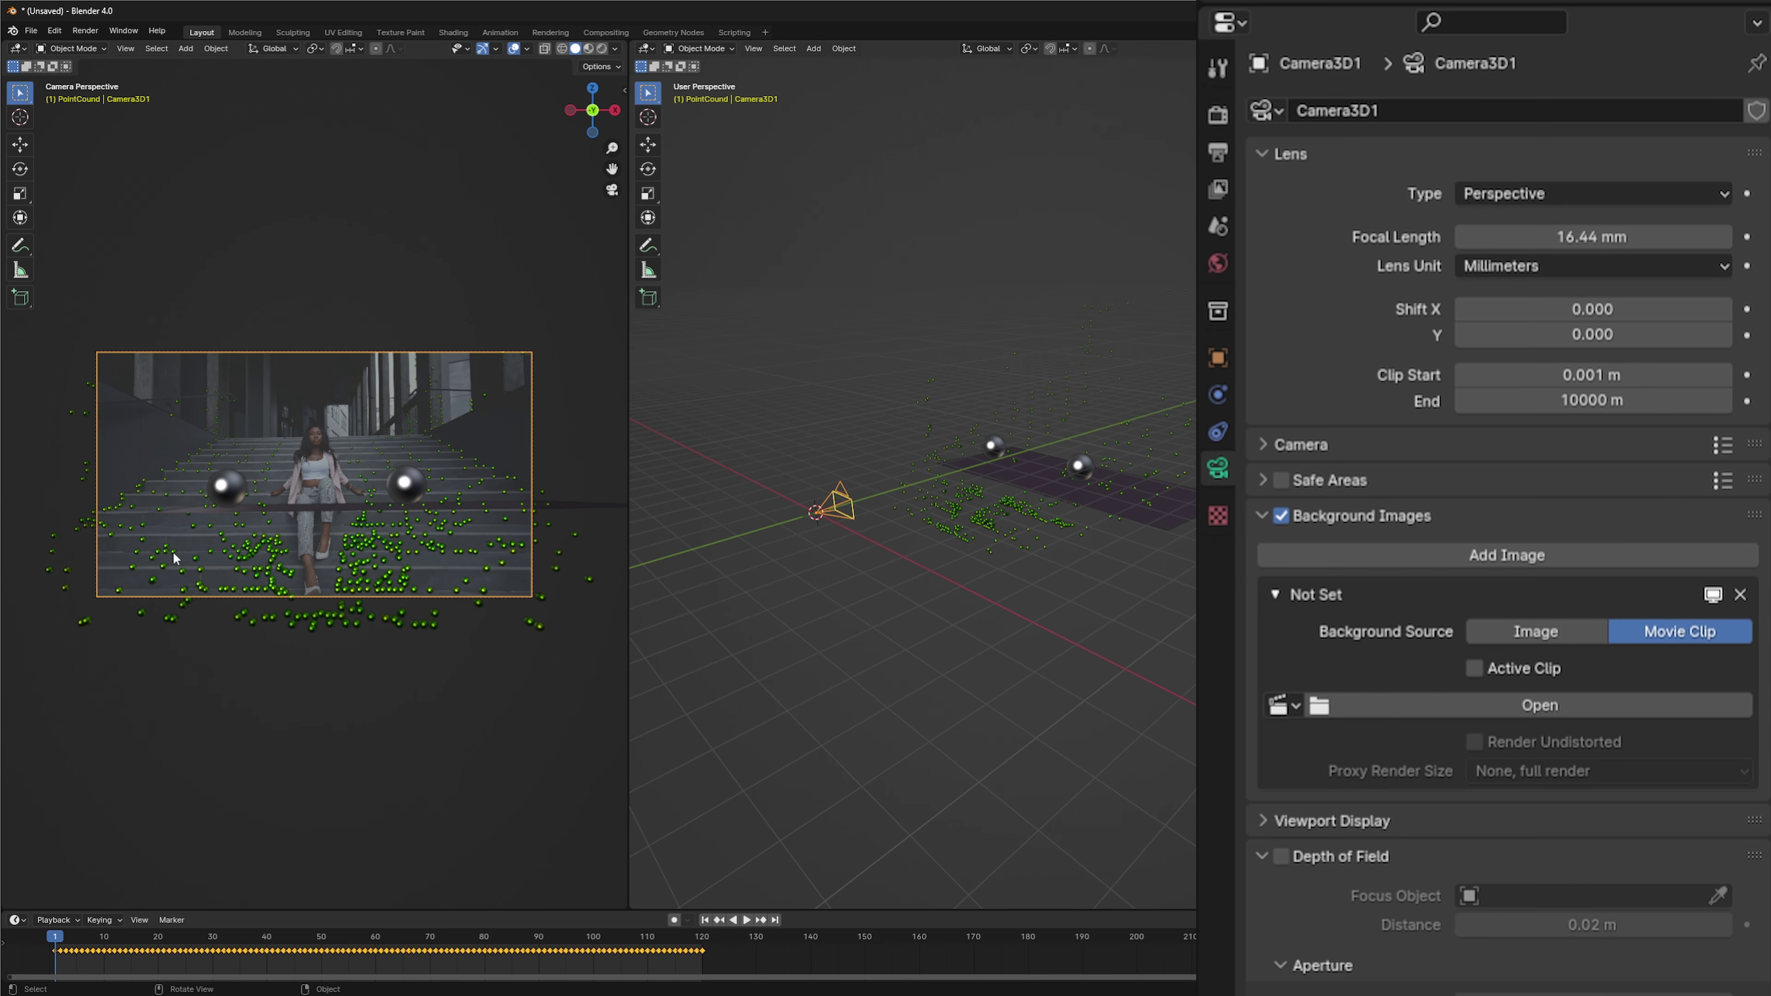
Step: Scrub the animation through to frame 120 to check the tracked points and spheres against the background footage
scroll(173, 558, "up", 2)
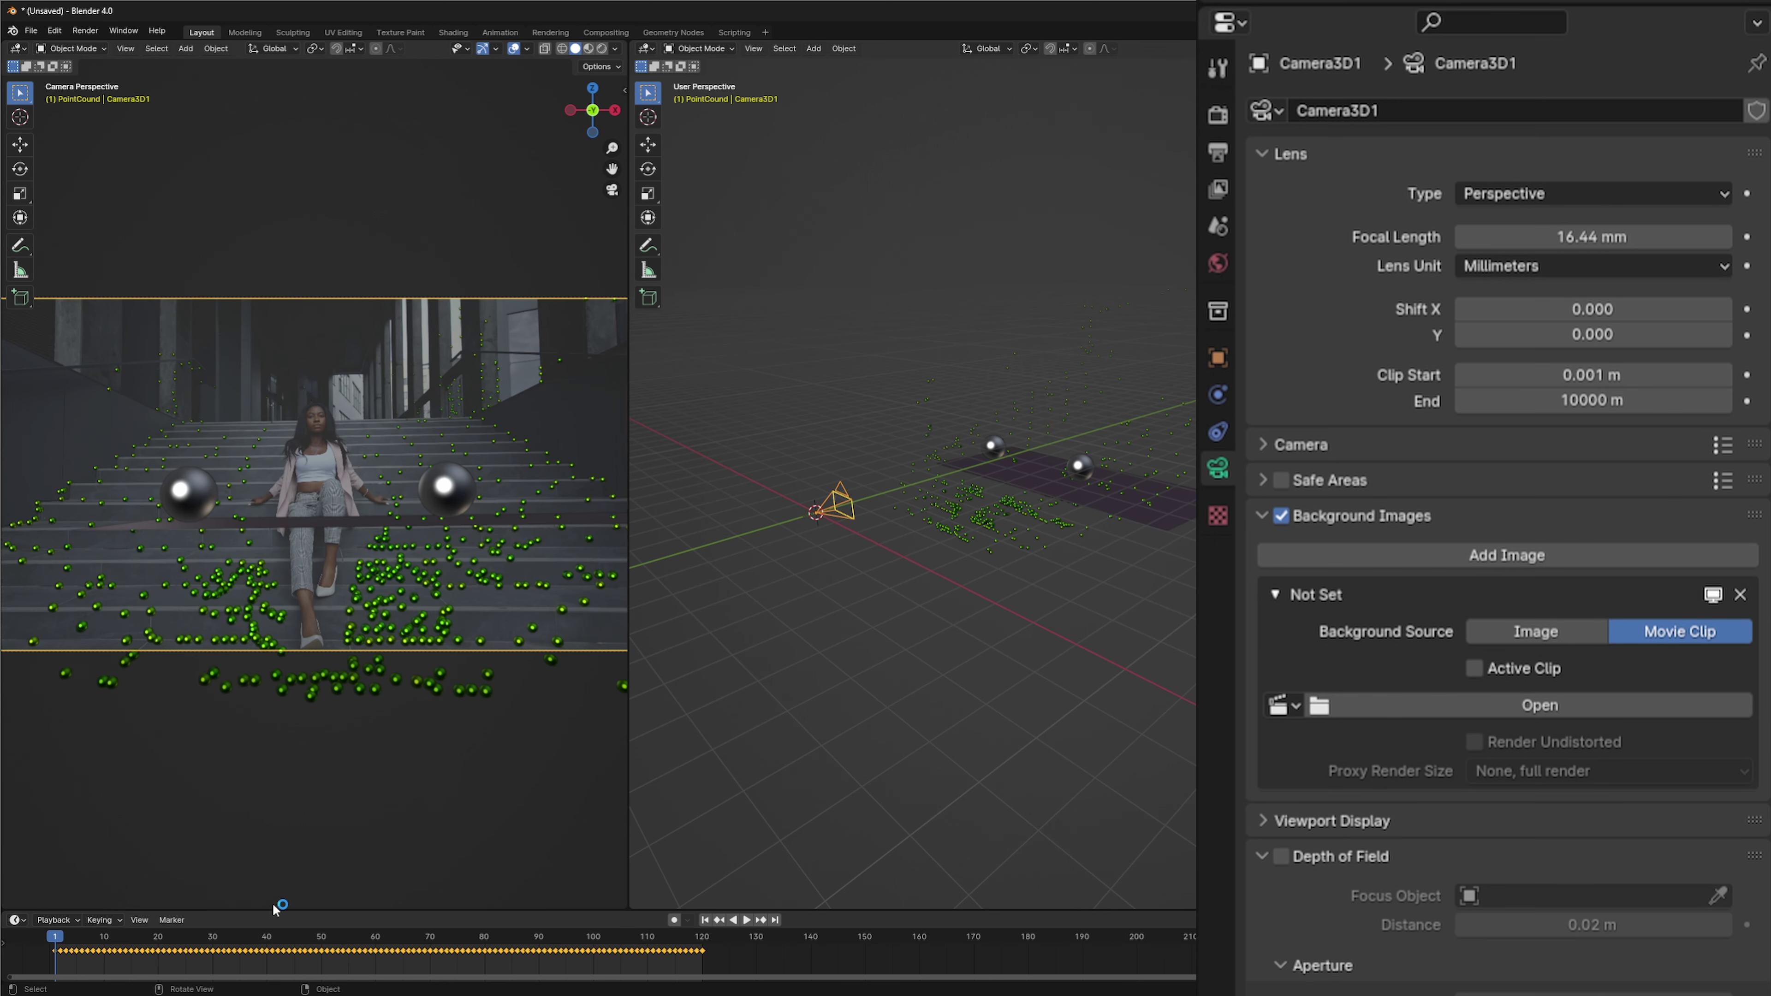
left_click_drag(59, 933, 573, 942)
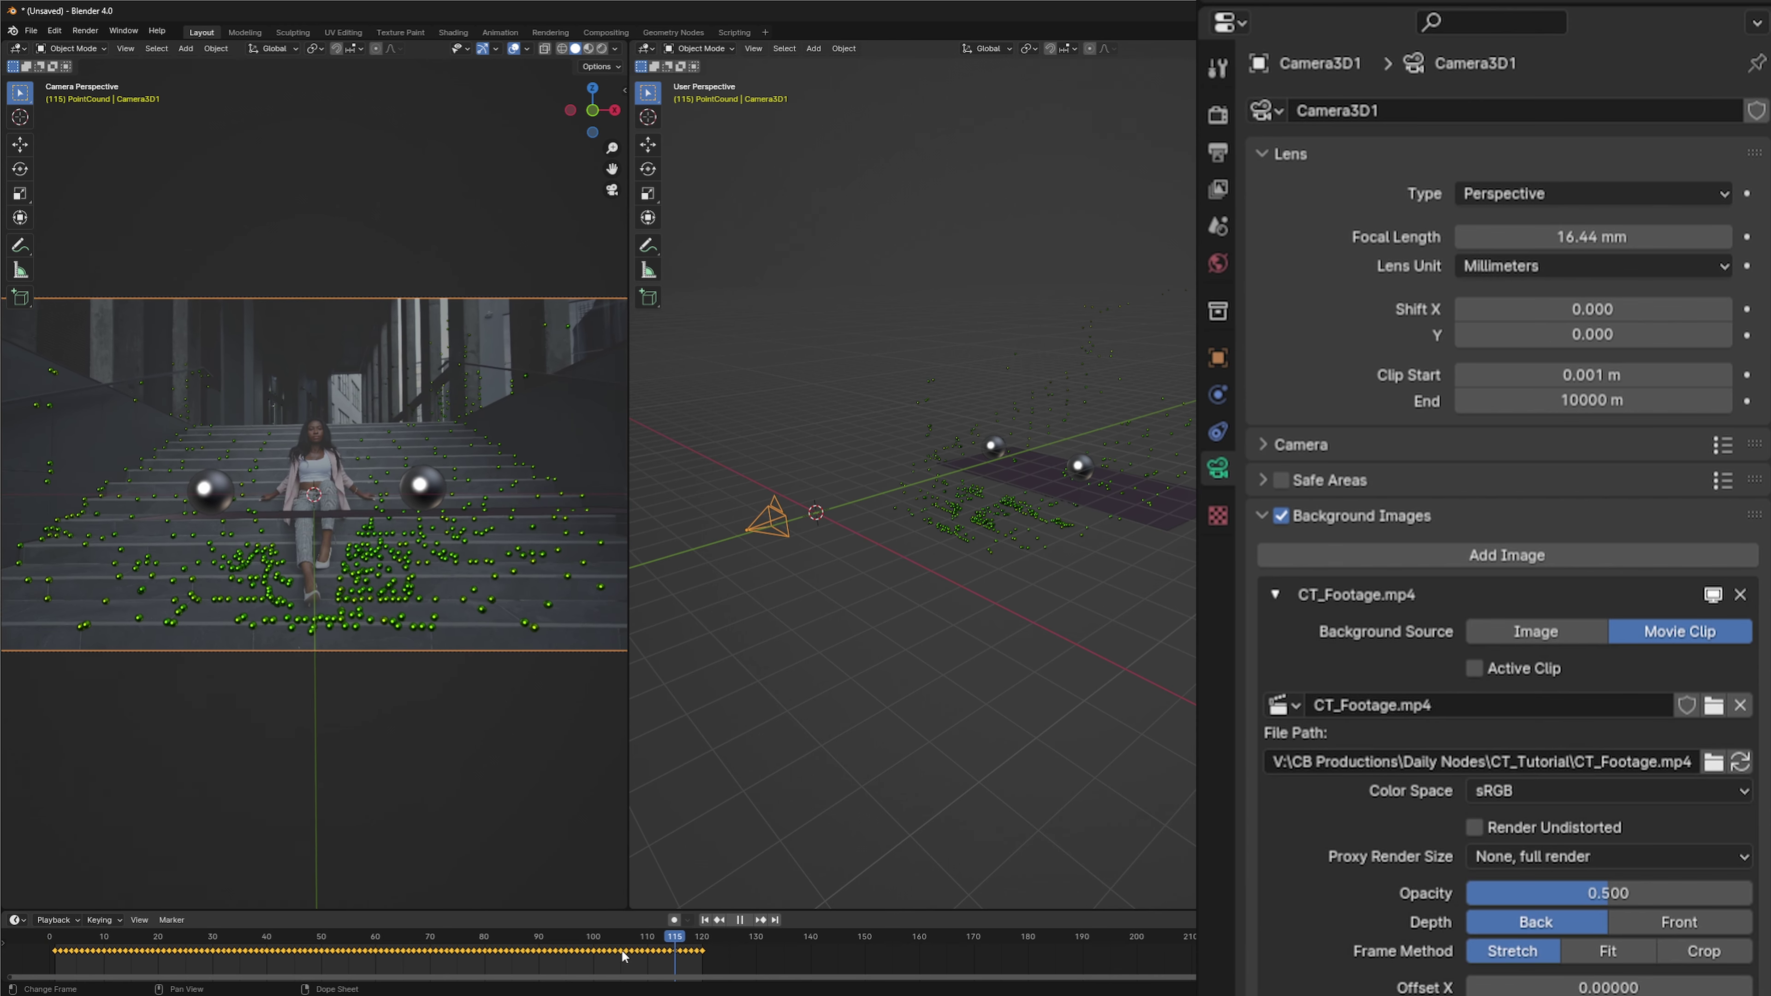
left_click_drag(99, 964, 703, 957)
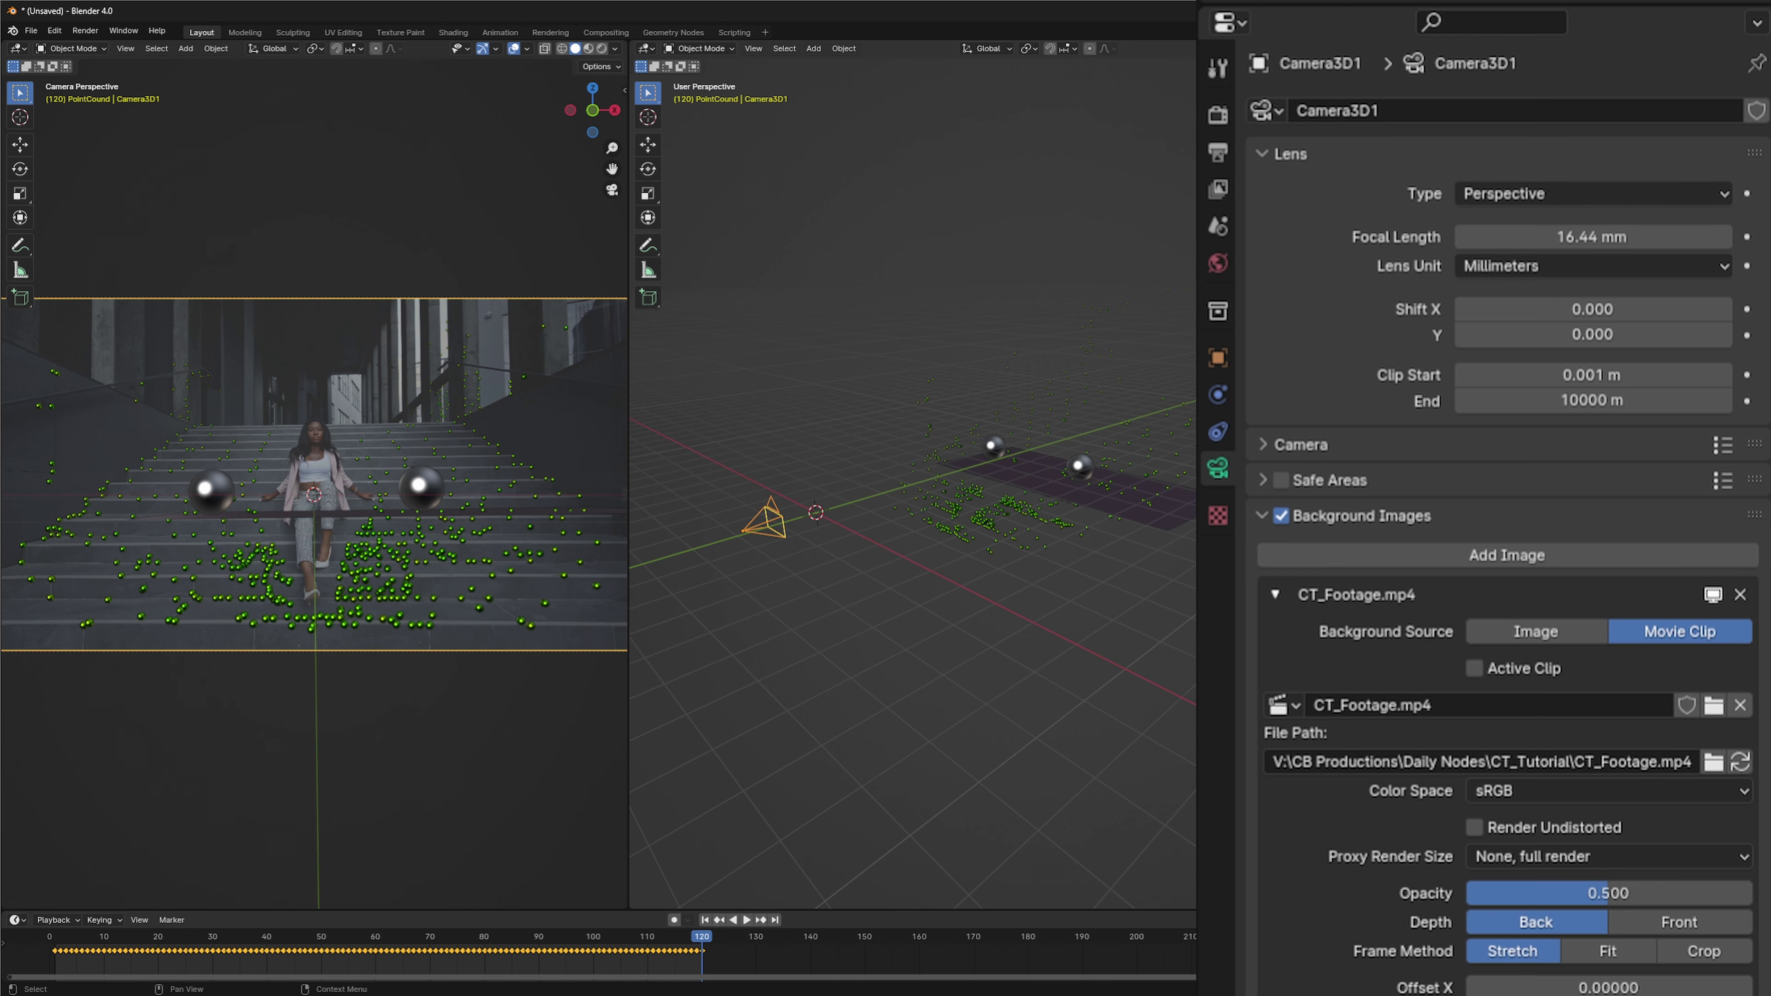
Step: Hide the PointCound collection and inspect the two spheres in the camera and perspective views
key("e")
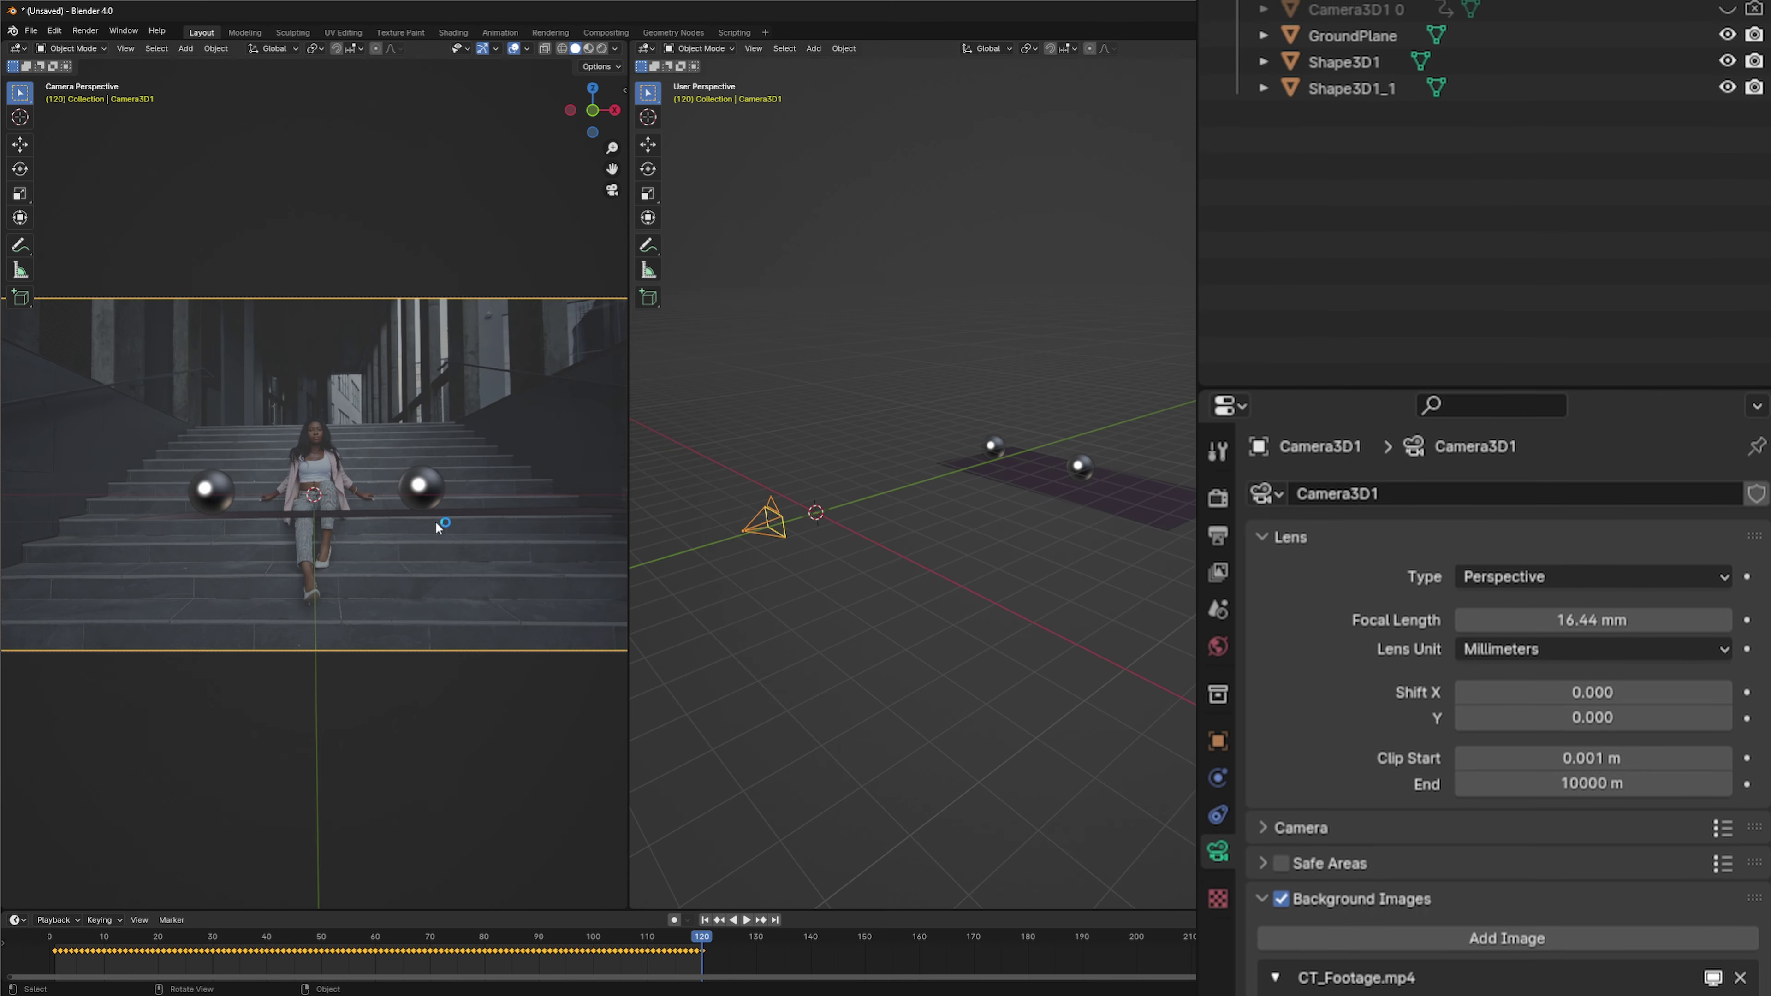
left_click(221, 491)
left_click(421, 487)
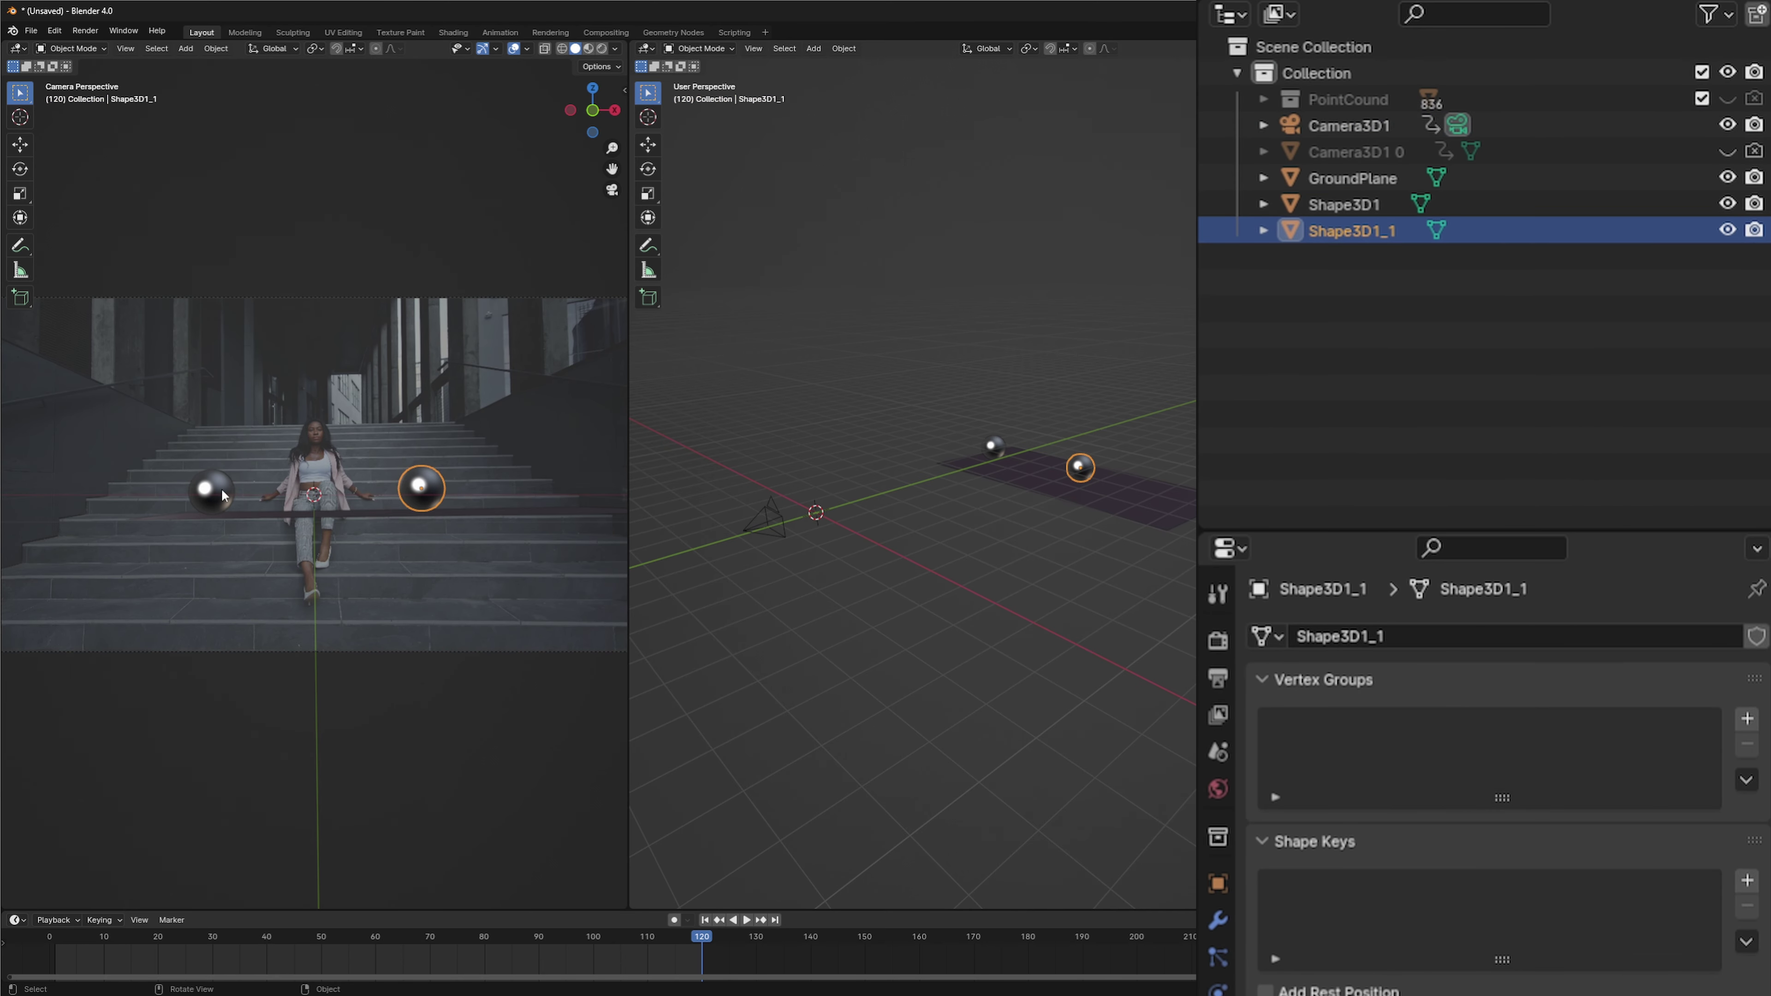
left_click(222, 494)
left_click(421, 489)
left_click(945, 360)
left_click_drag(1079, 566, 1087, 520)
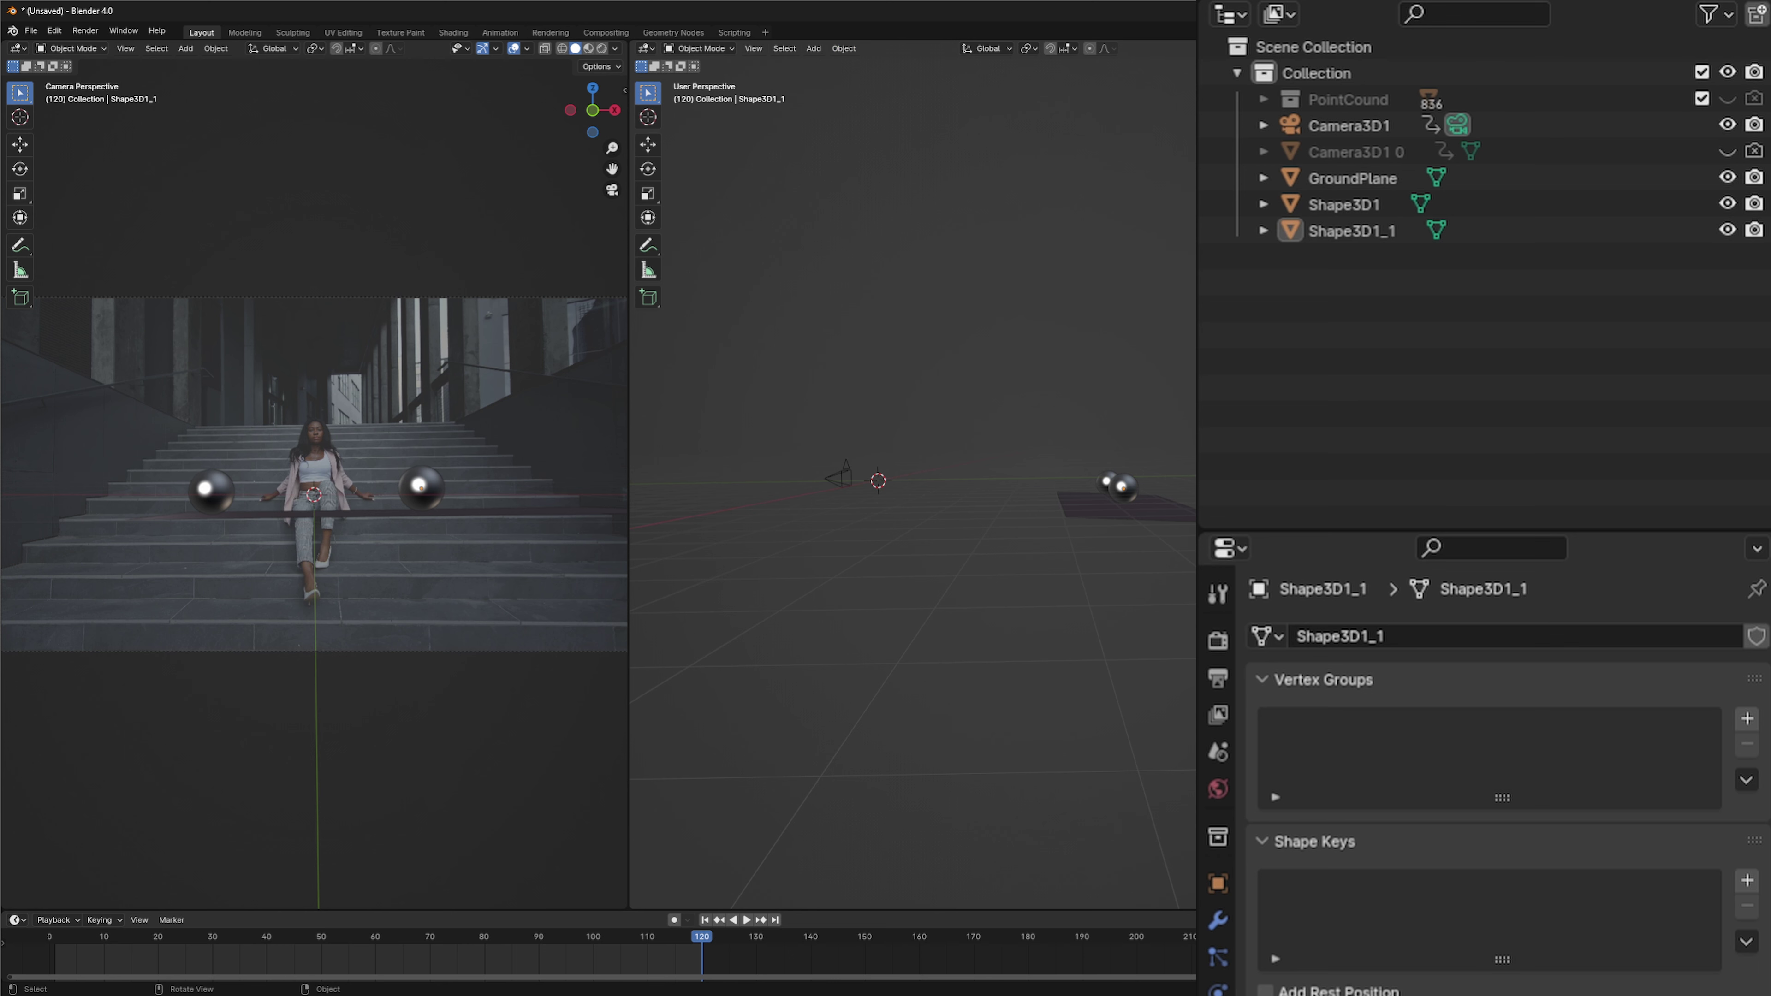
Step: Add a cylinder mesh to the main Collection
left_click(1375, 74)
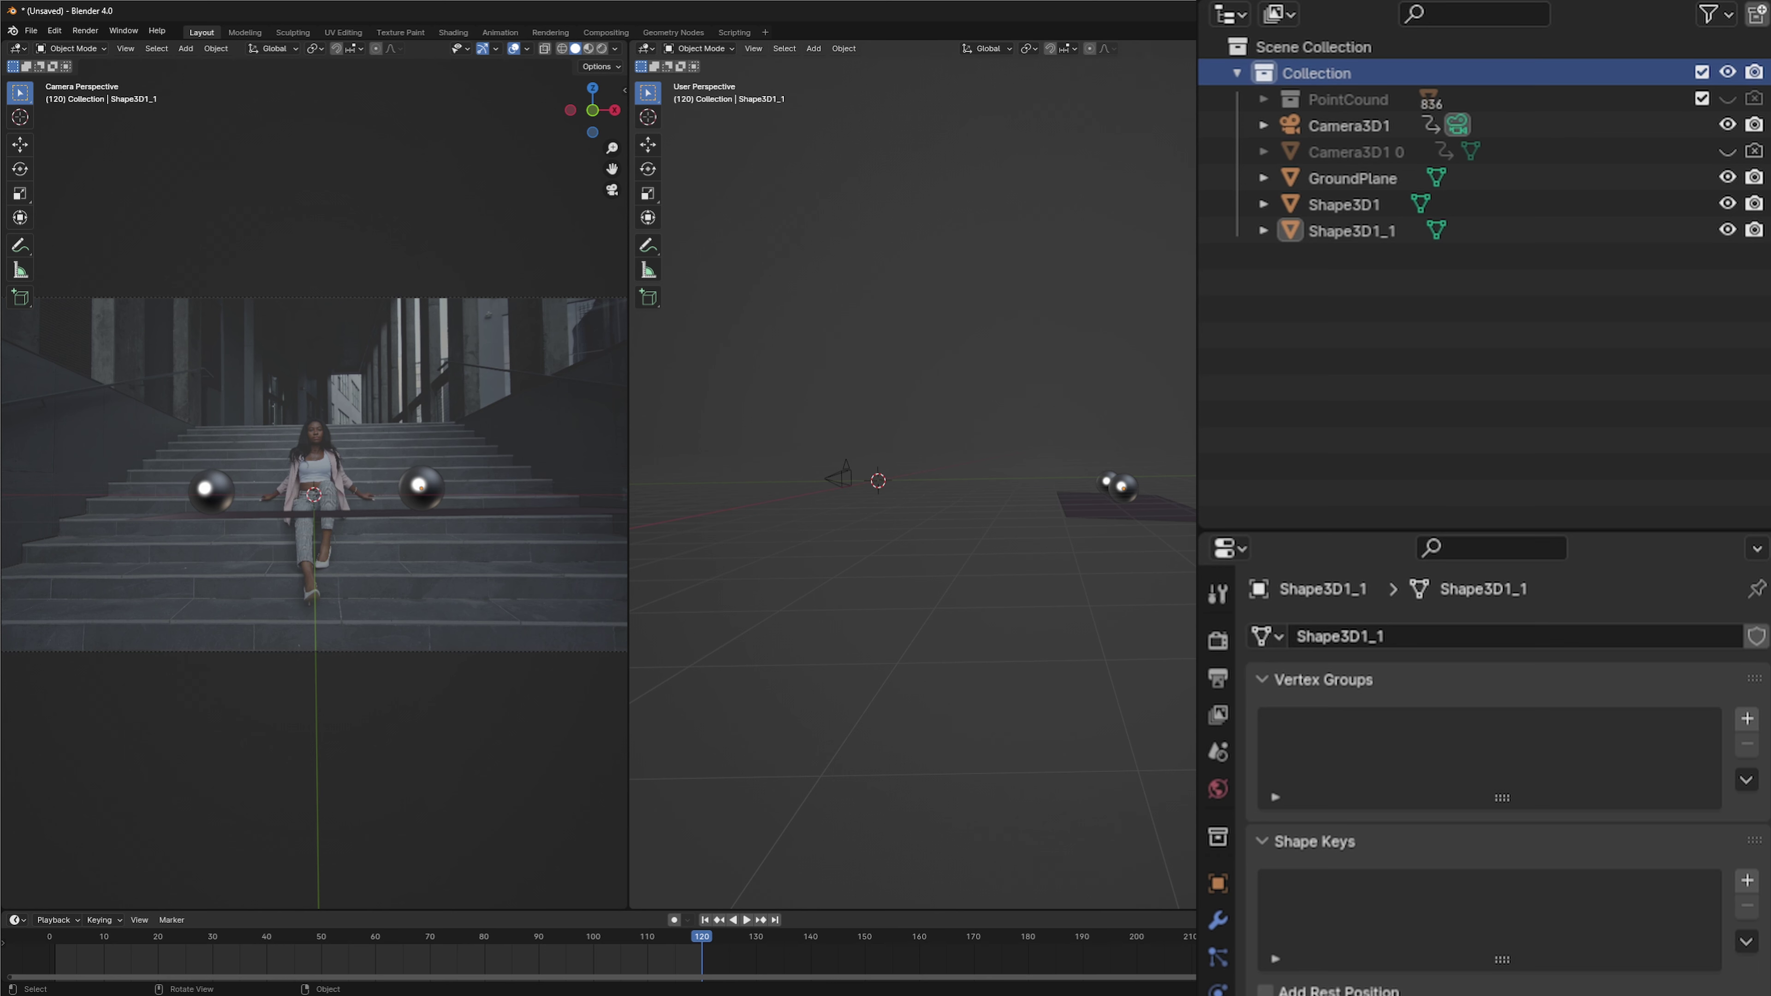
left_click(813, 49)
mouse_move(842, 72)
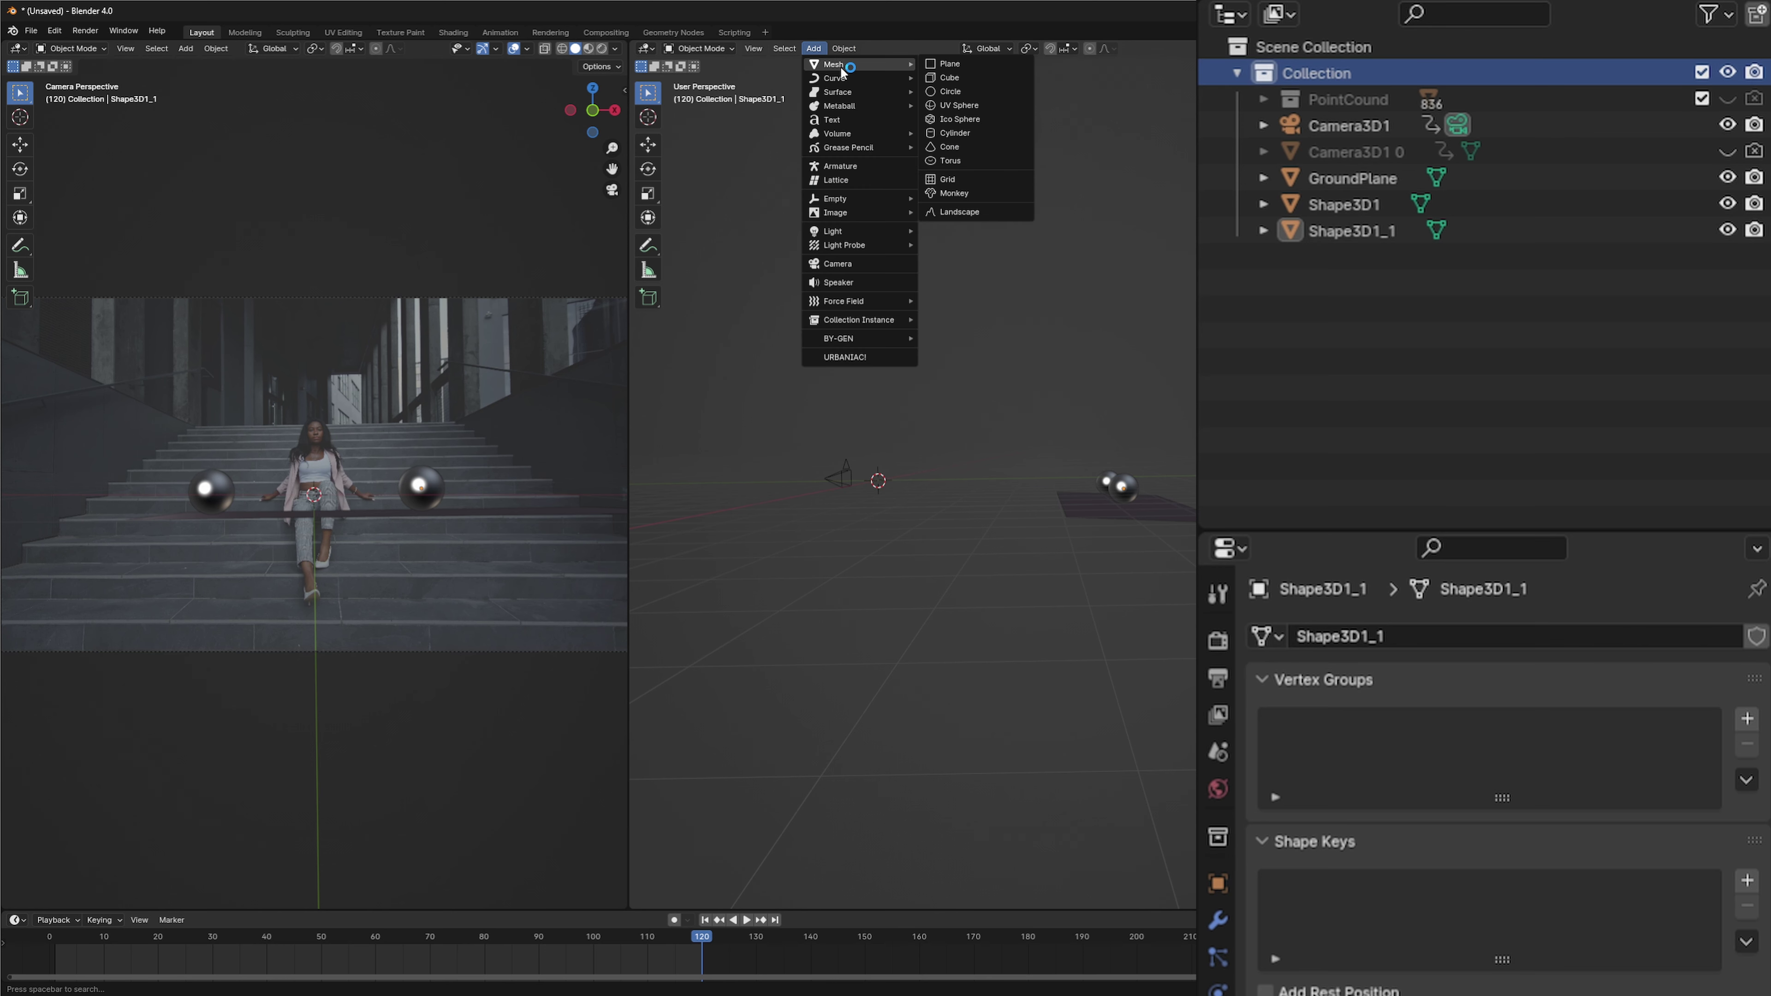
left_click(966, 133)
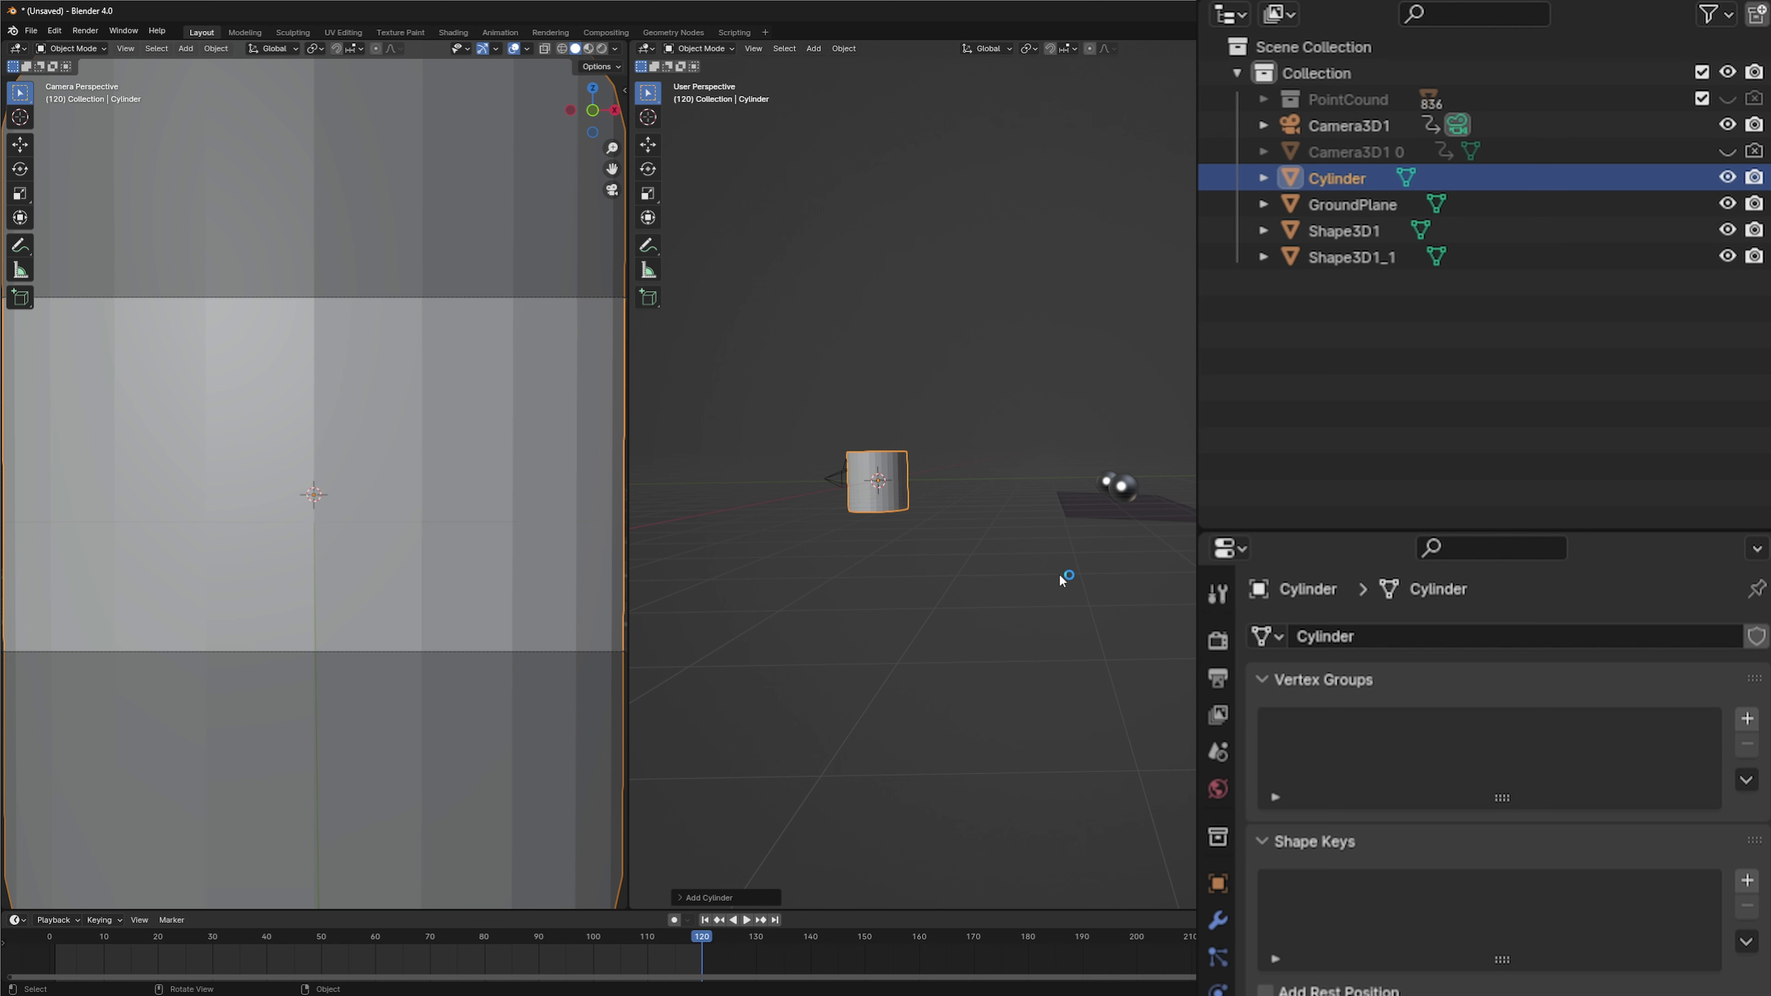
left_click(875, 503)
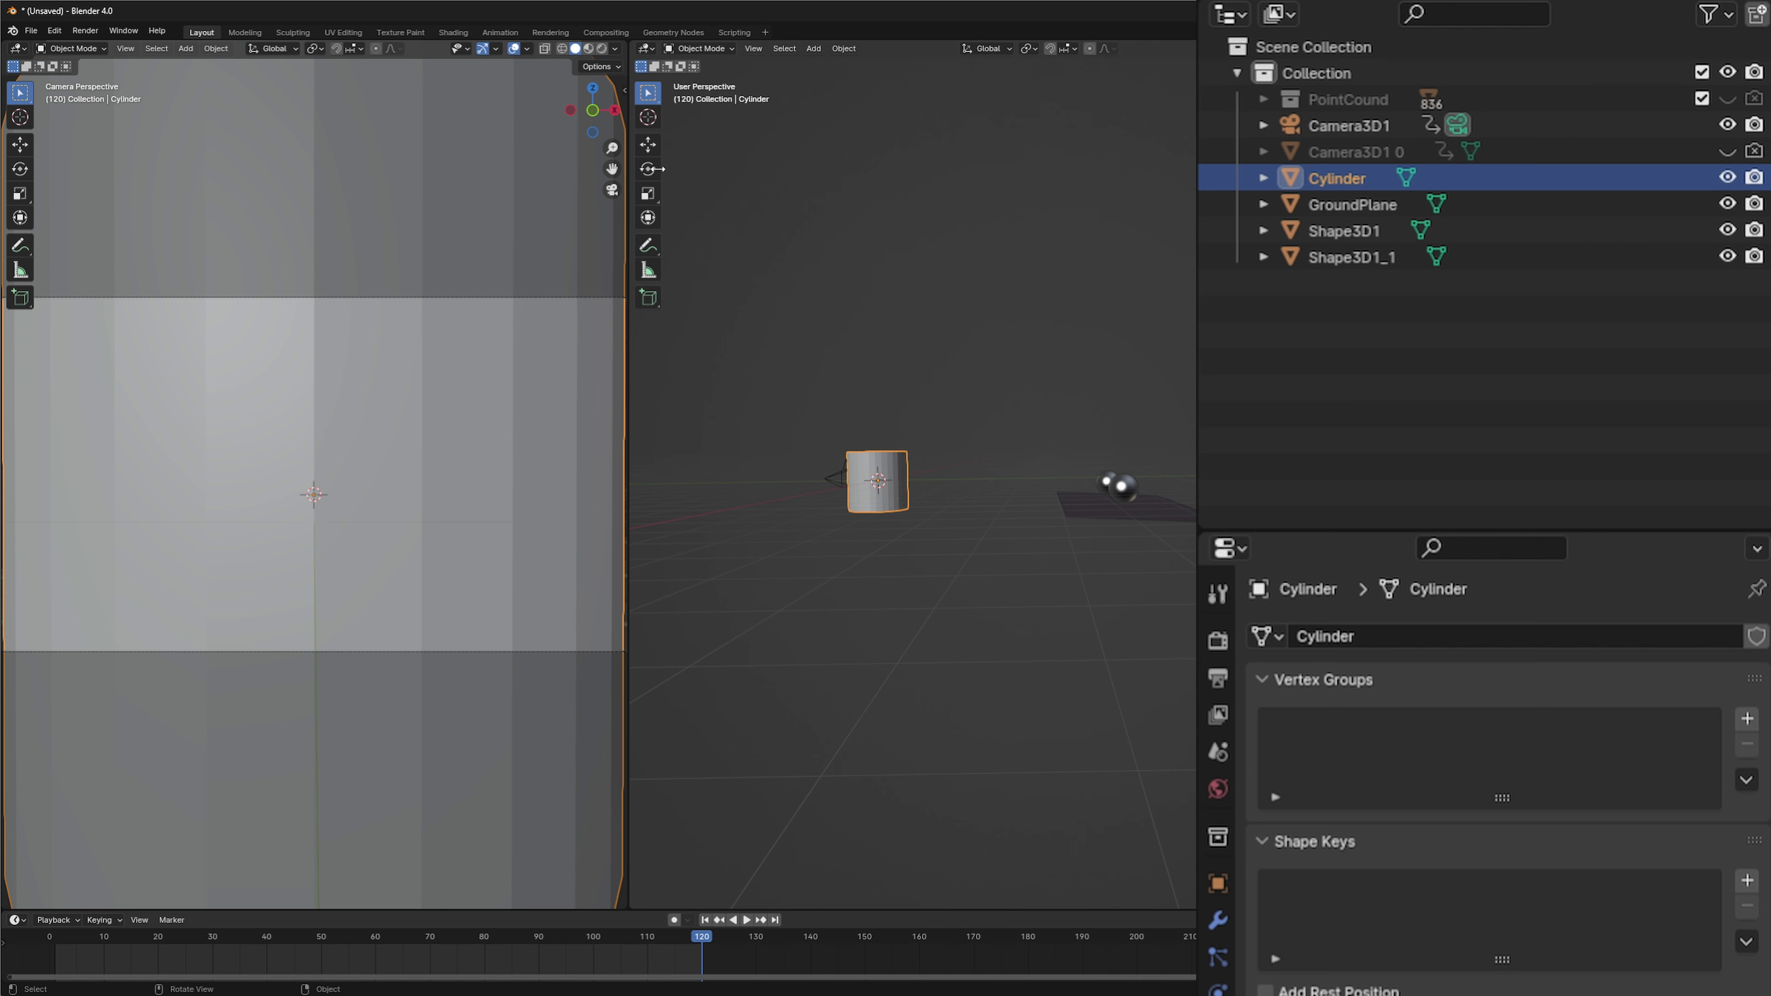
Step: Move the cylinder from the world origin onto the ground plane, over the sphere to the left of the woman
left_click(648, 146)
left_click_drag(931, 486, 1175, 484)
left_click_drag(920, 557, 1082, 585)
scroll(1046, 485, "up", 4)
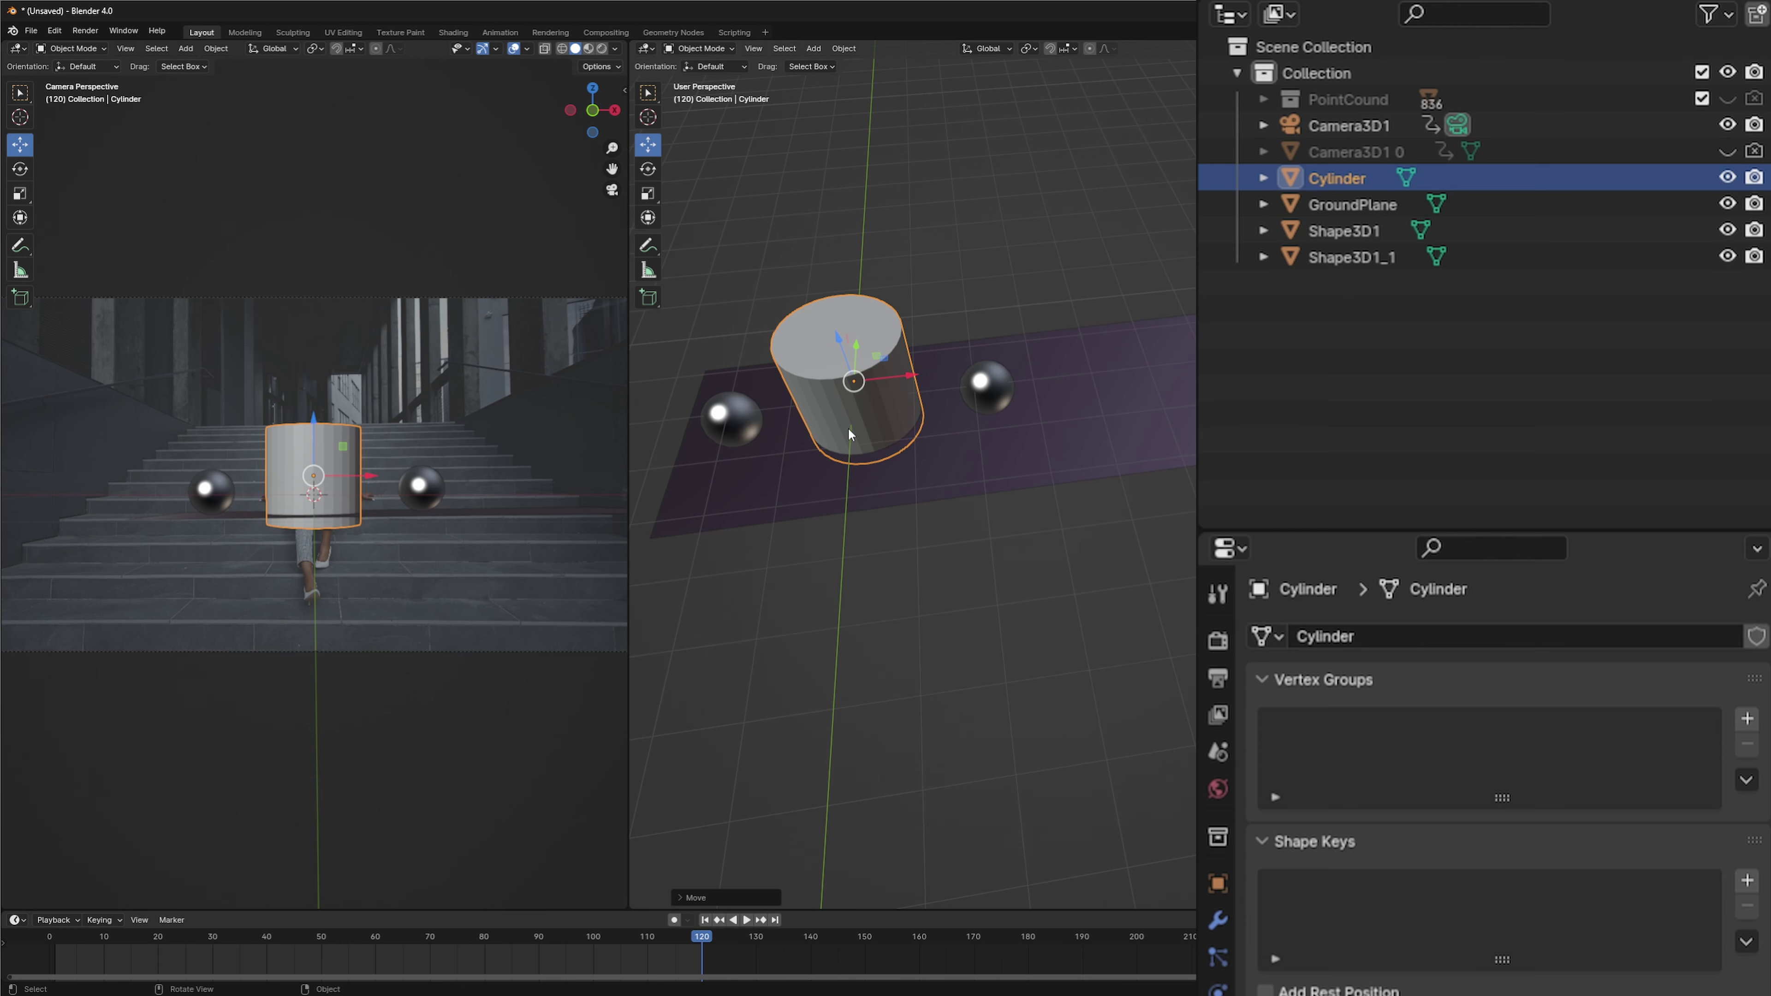
left_click_drag(971, 350, 1018, 446)
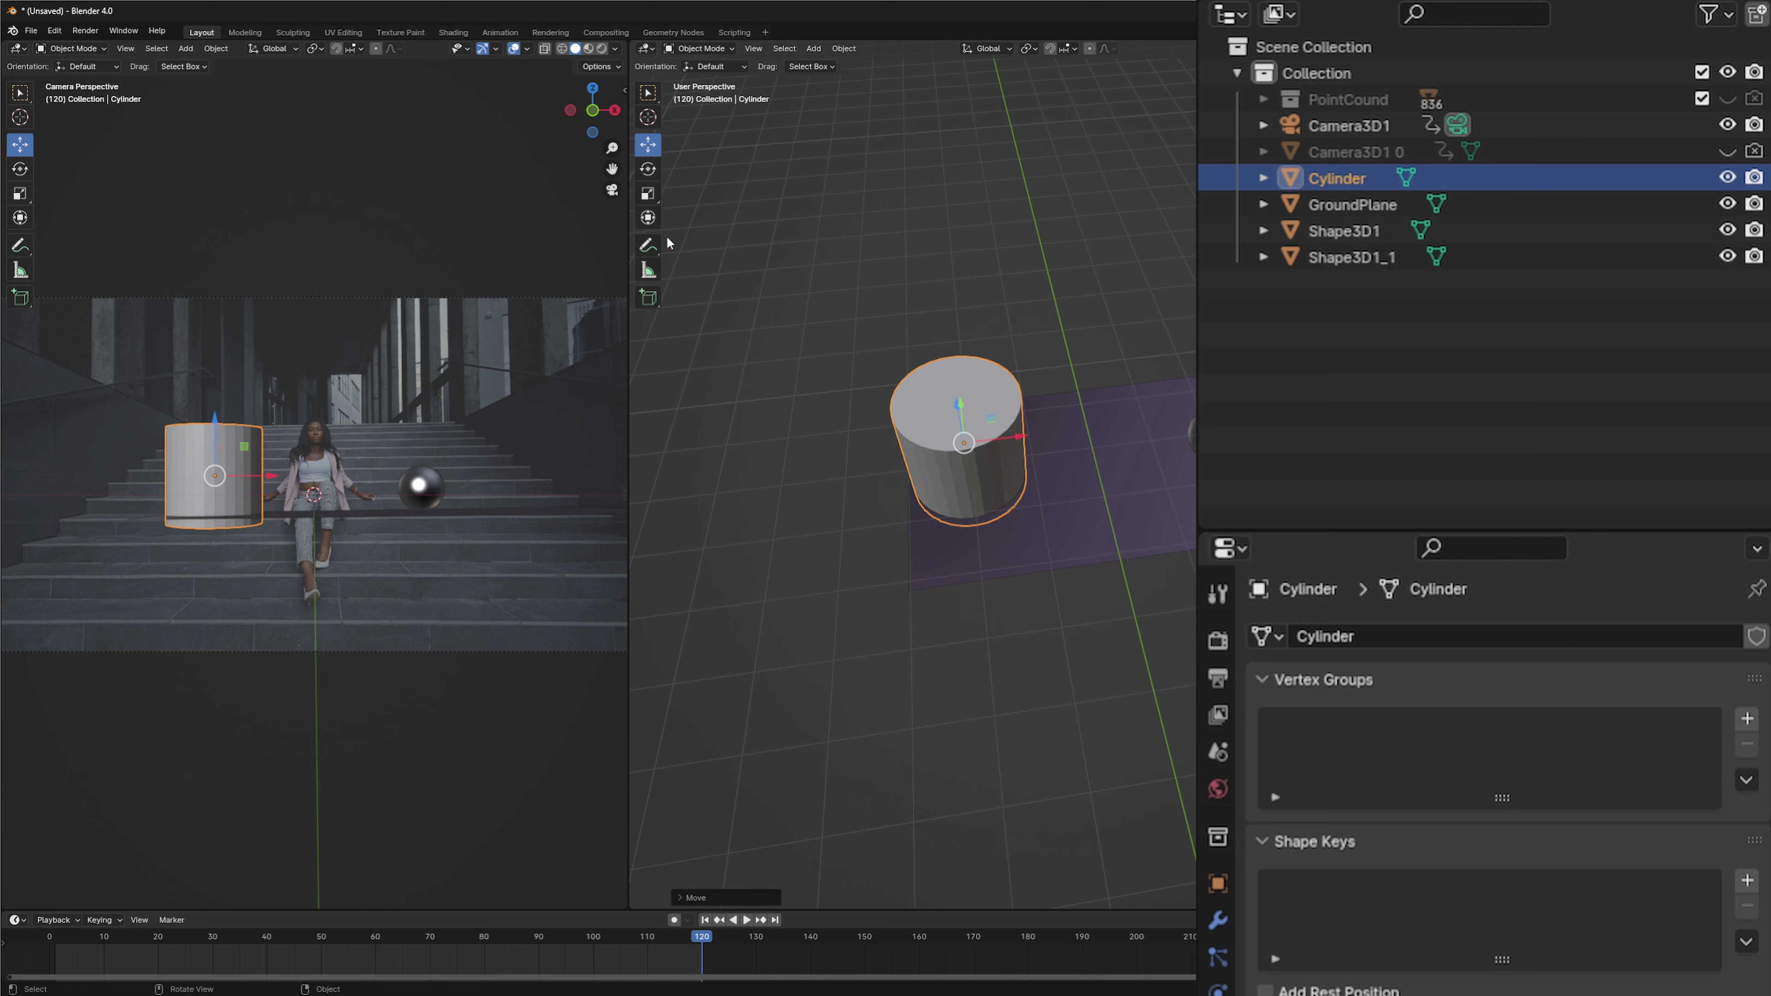
Step: Scale the cylinder down to about half its size and align it with the left sphere, lowering it along Z
left_click(648, 194)
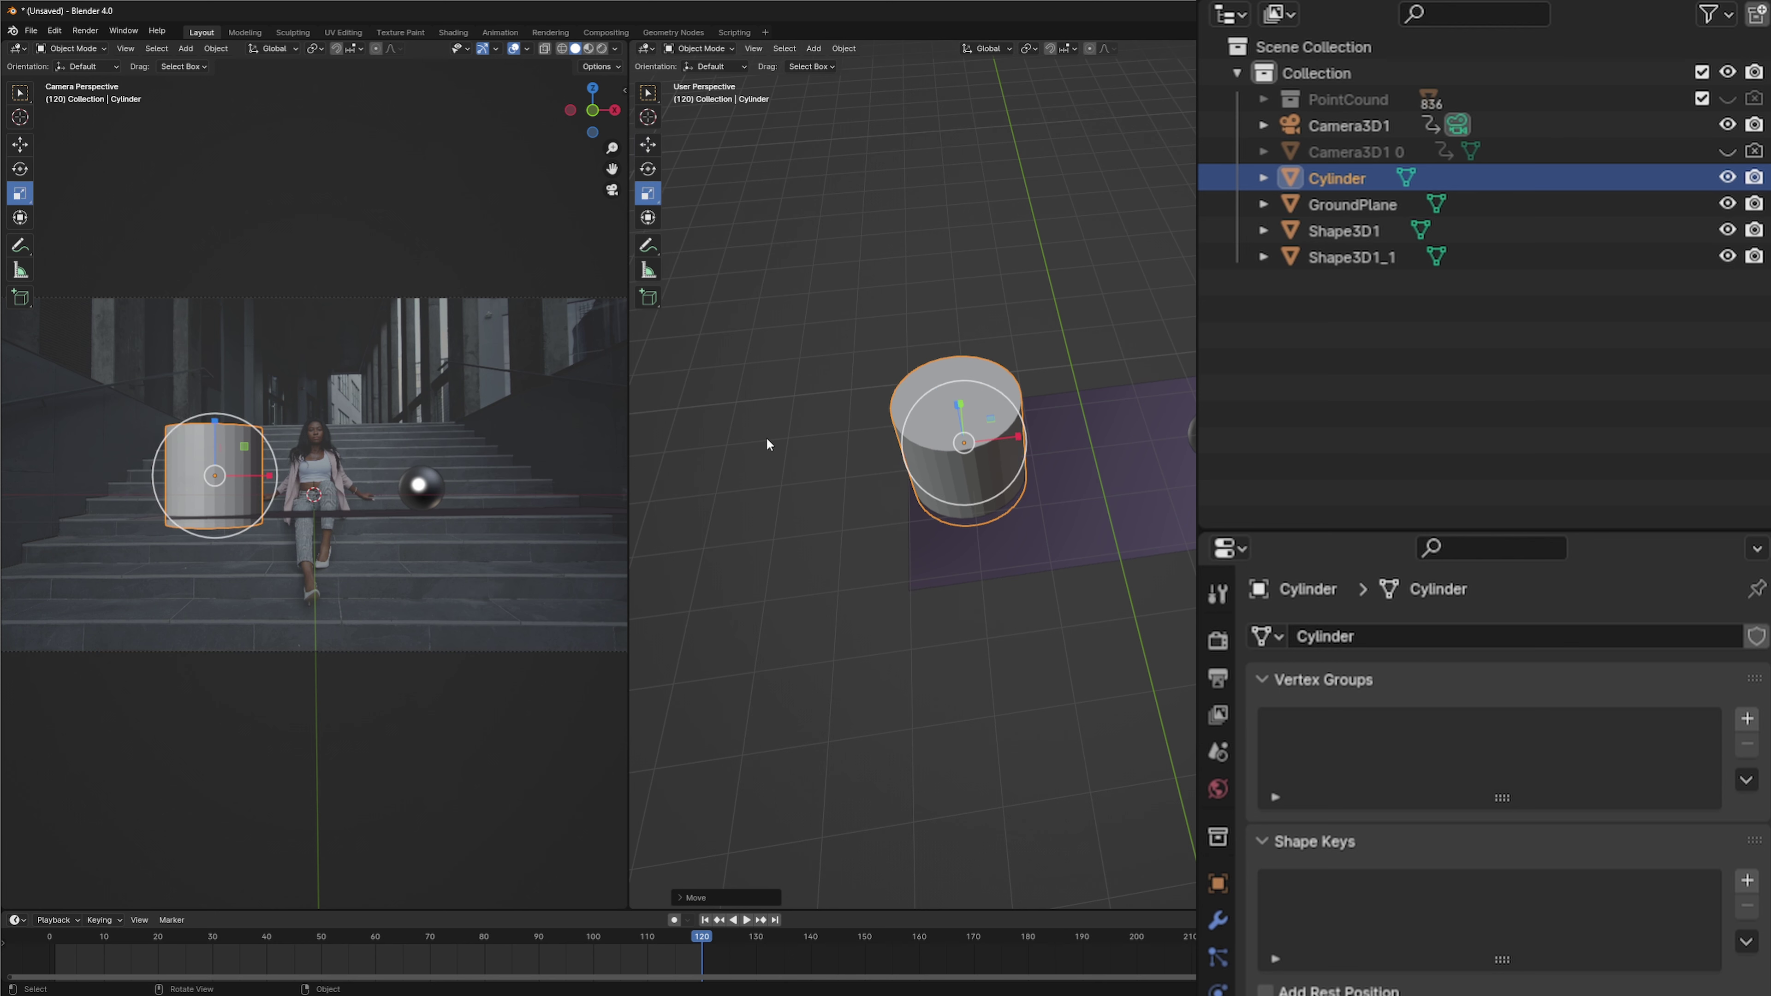
left_click_drag(1008, 490, 977, 476)
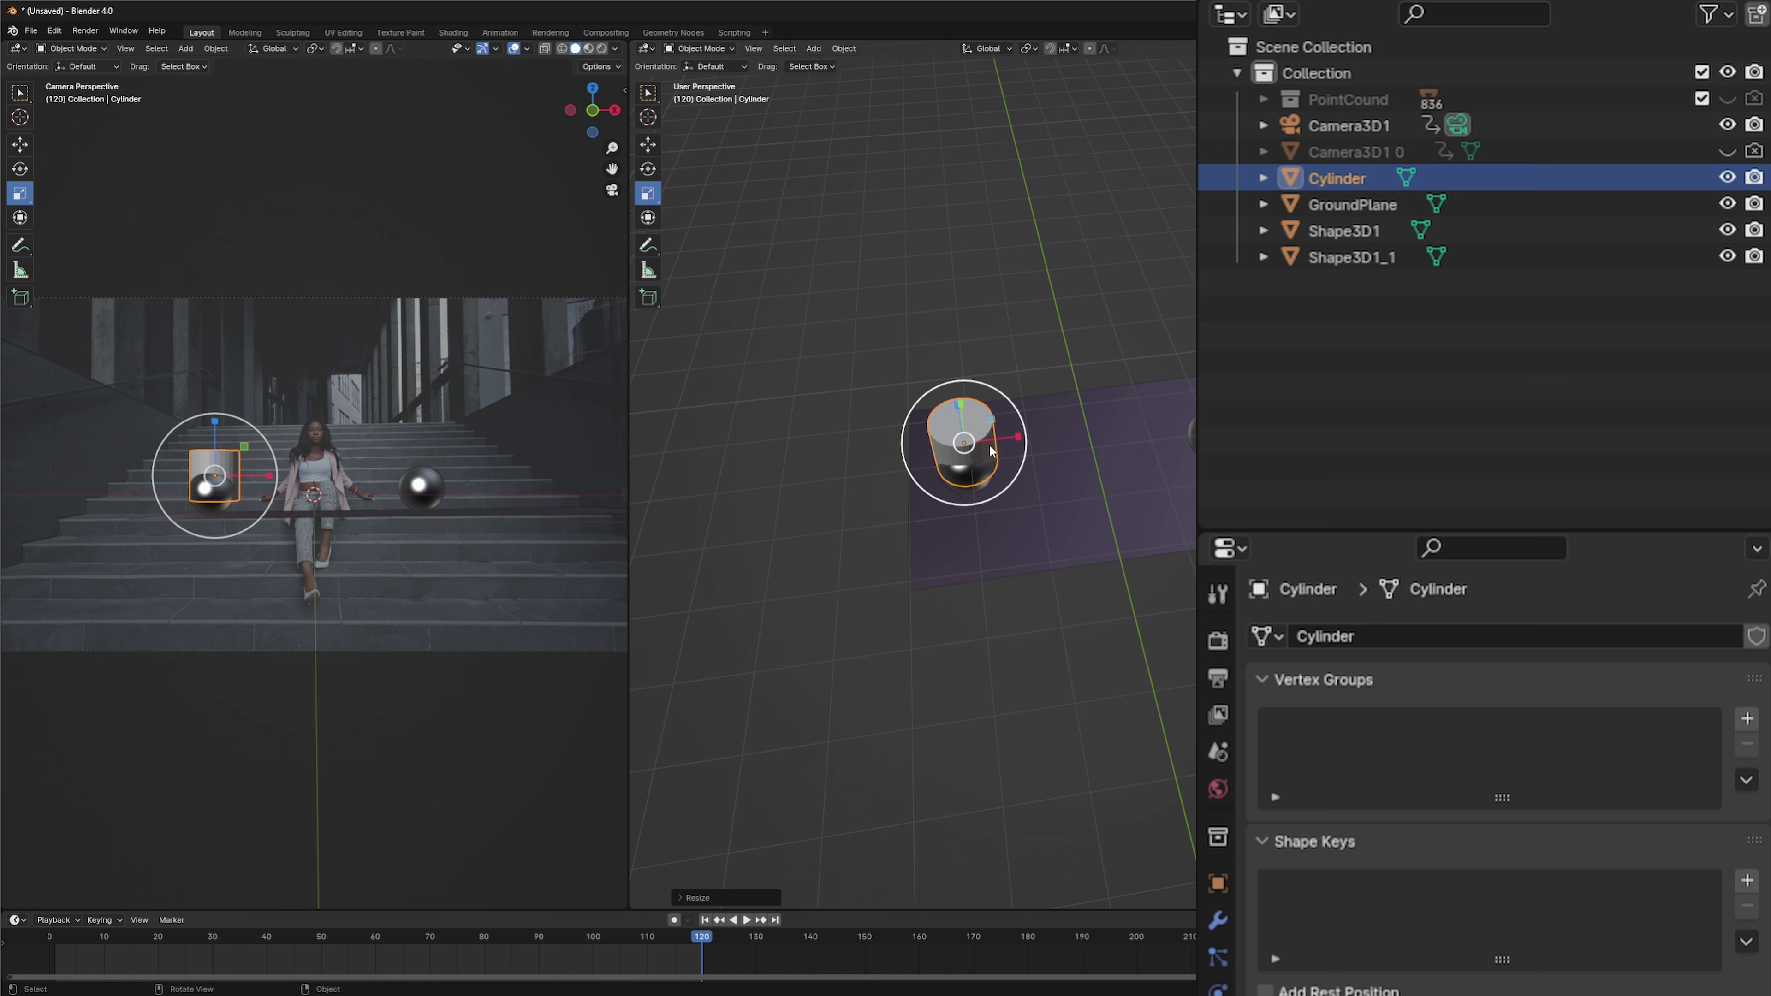
left_click(650, 151)
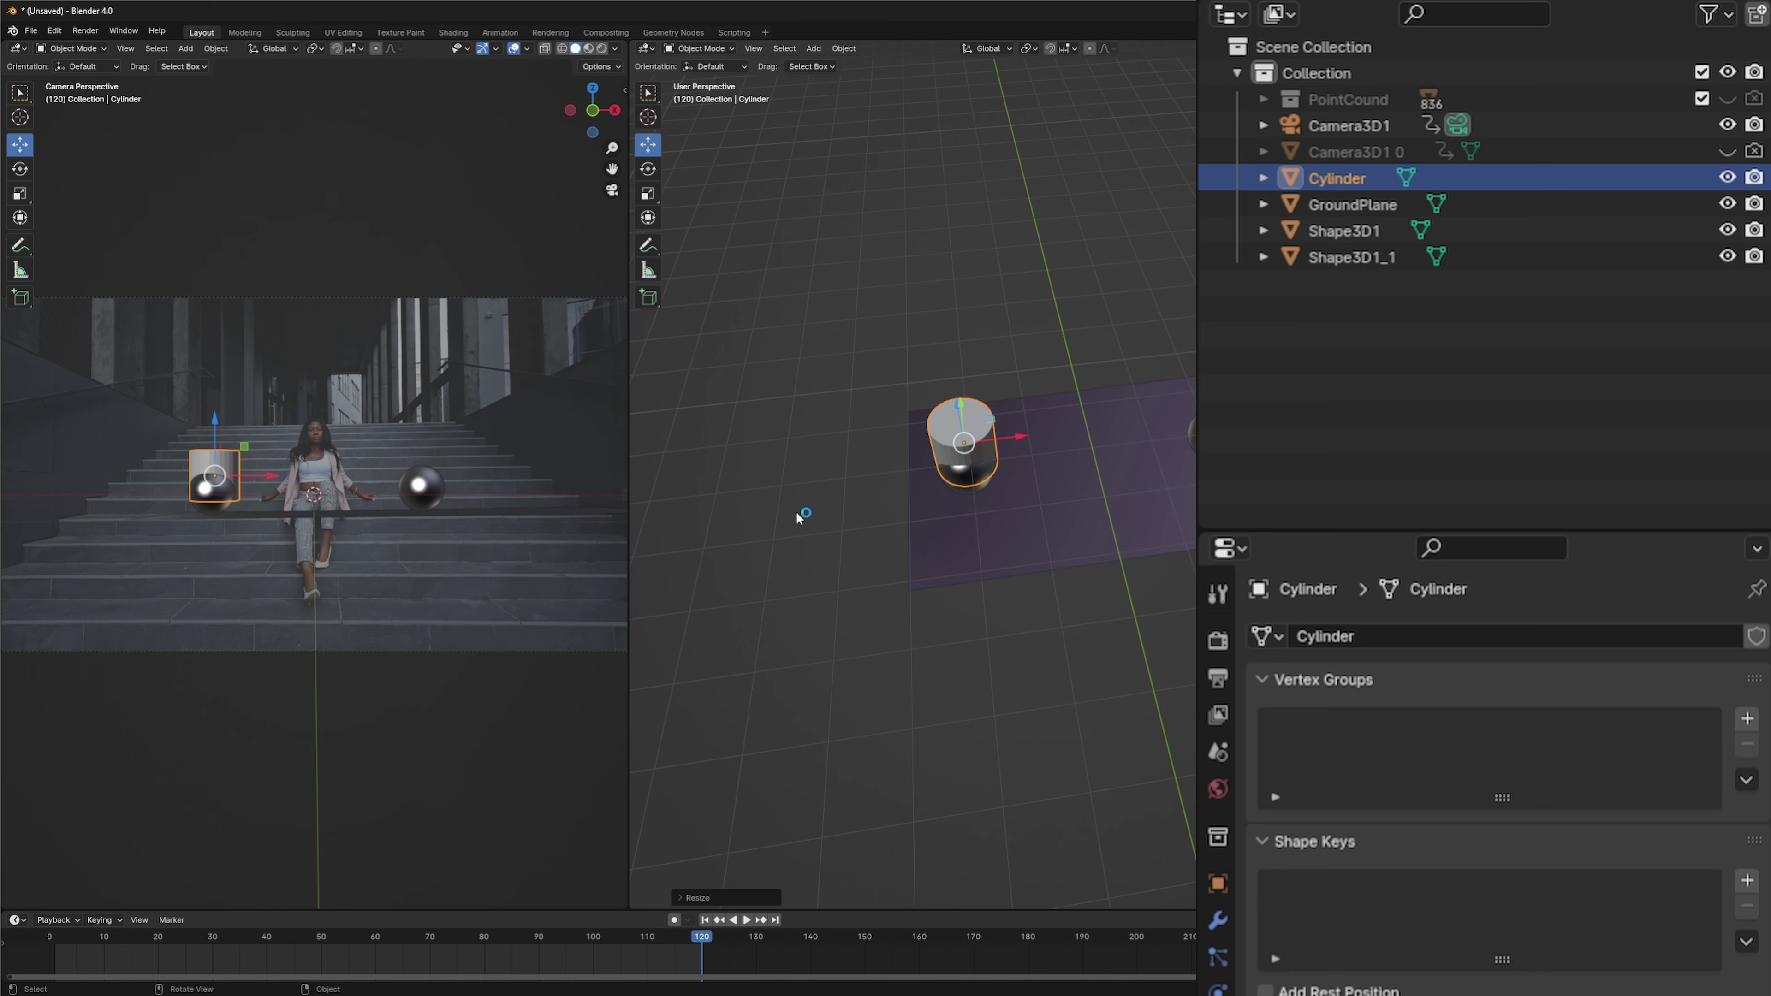
left_click_drag(800, 516, 944, 412)
left_click_drag(878, 531, 906, 535)
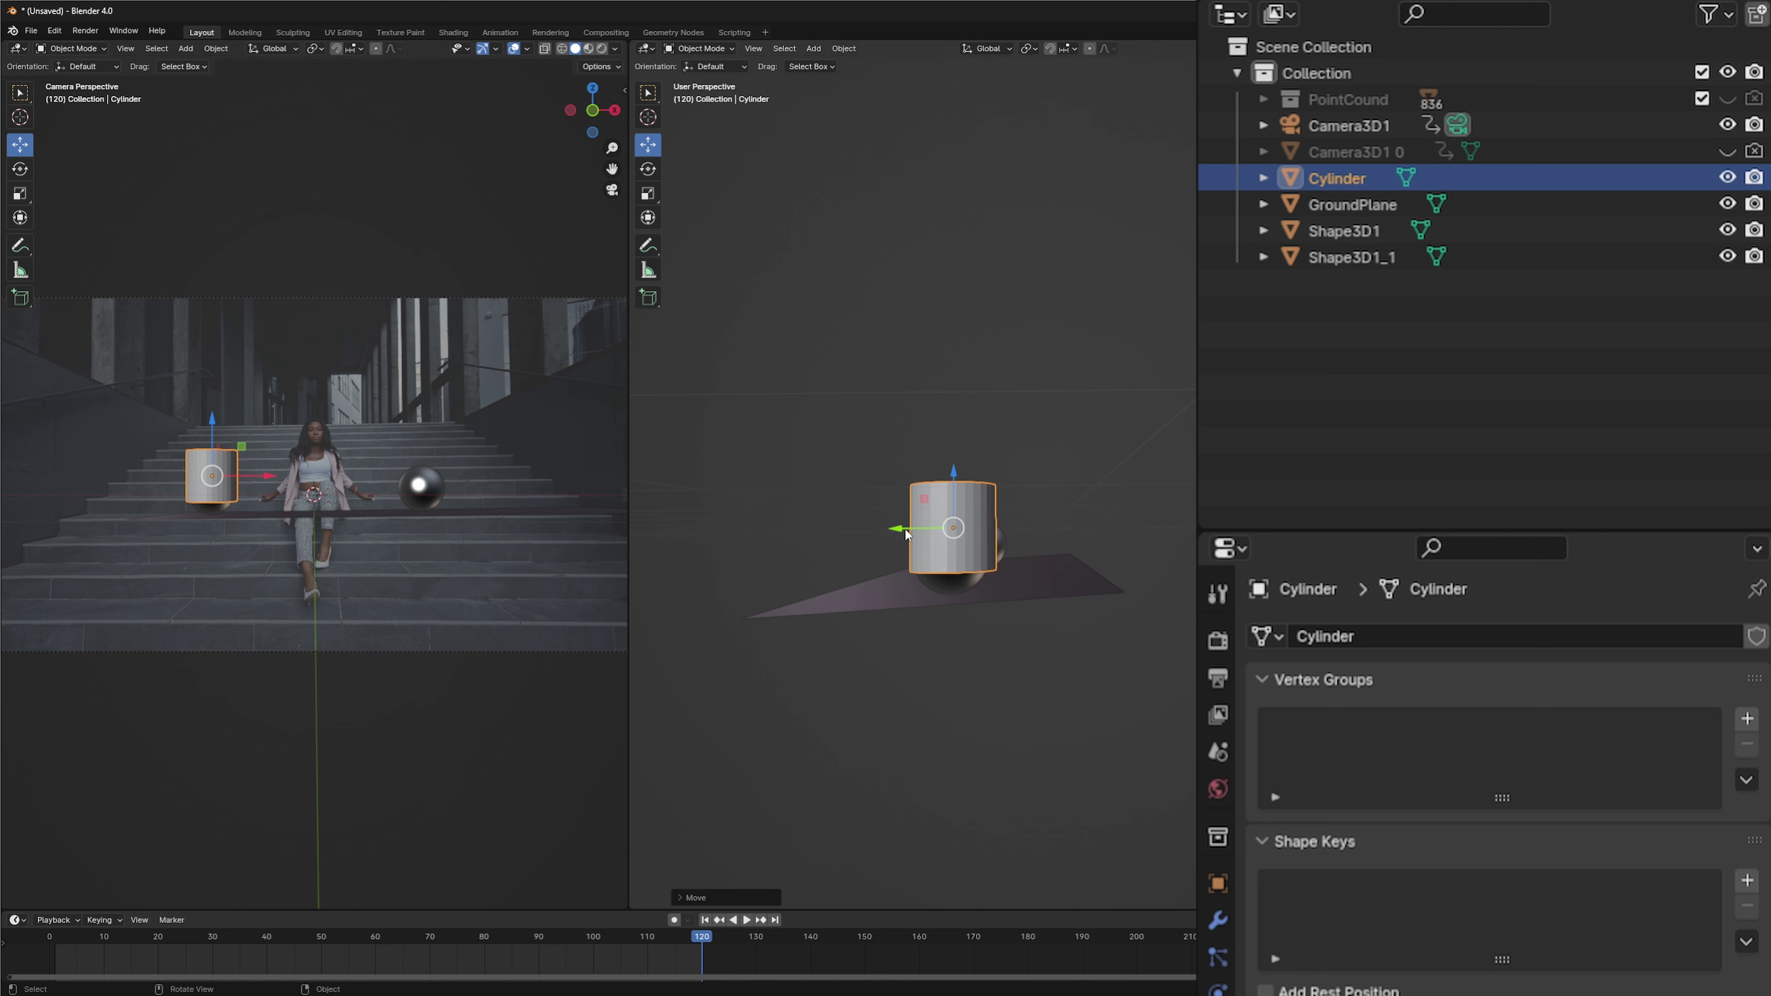
left_click_drag(953, 469, 955, 497)
Step: Stretch the cylinder along the Z axis into a tall column
left_click(647, 193)
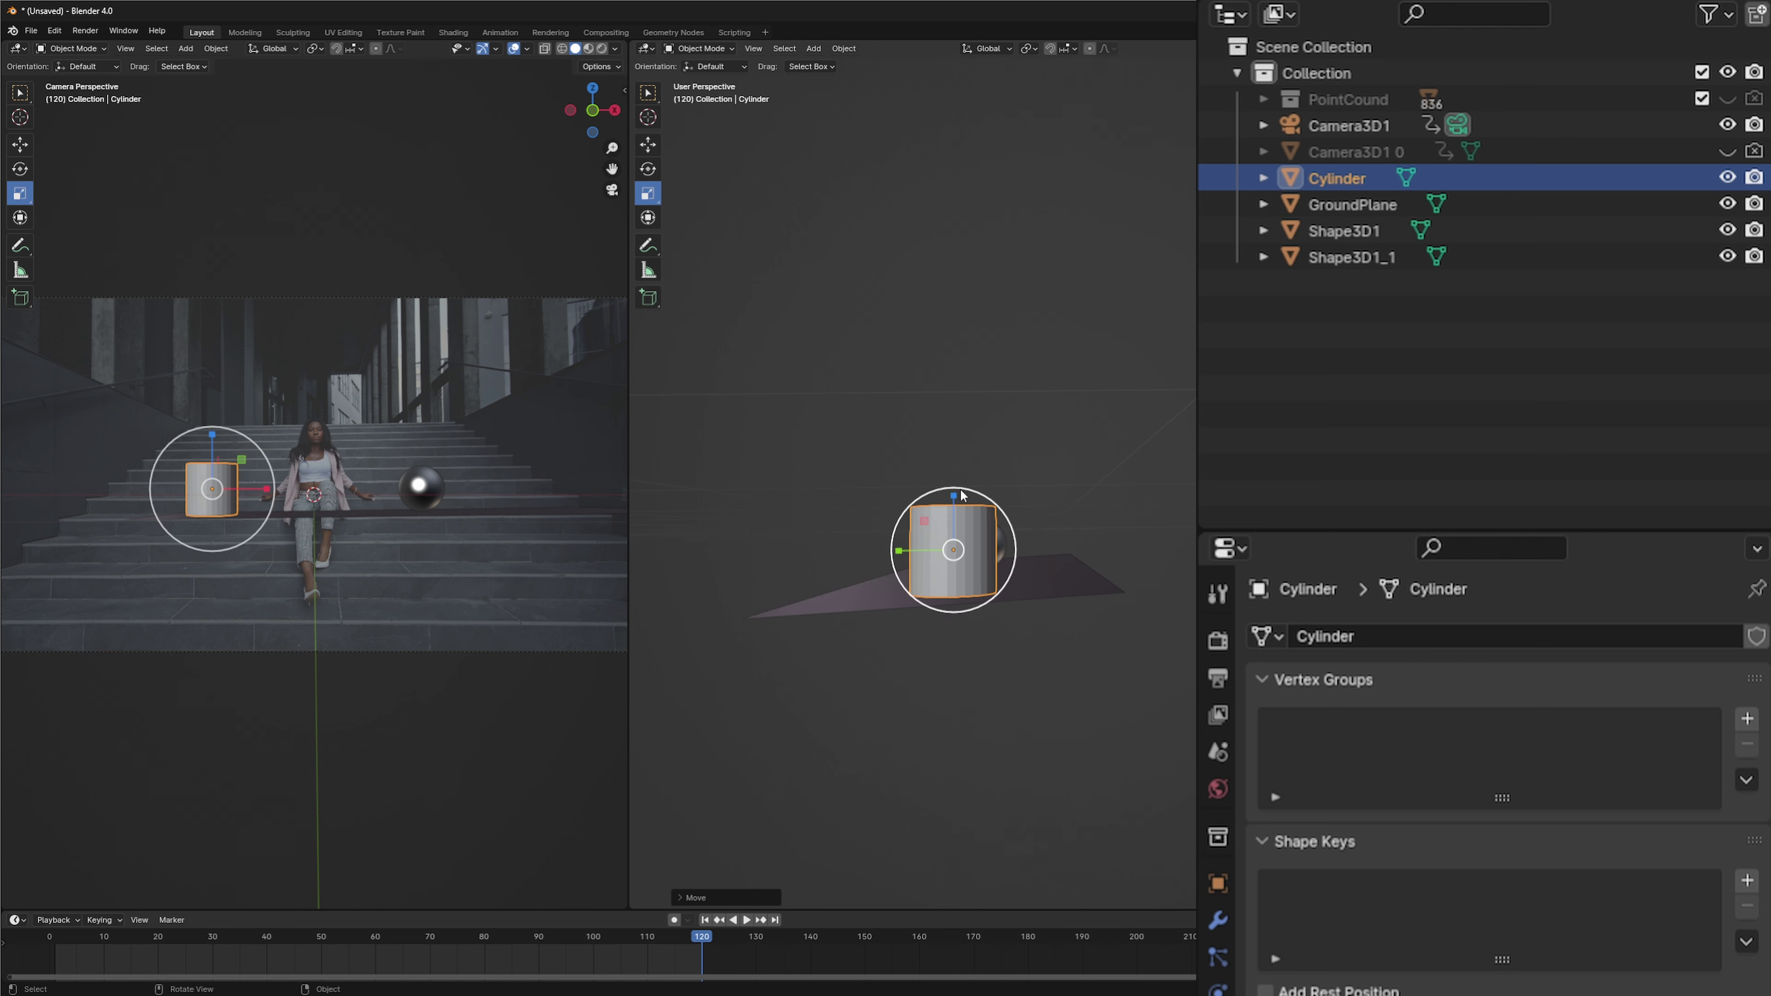
left_click_drag(954, 497, 943, 235)
left_click(943, 235)
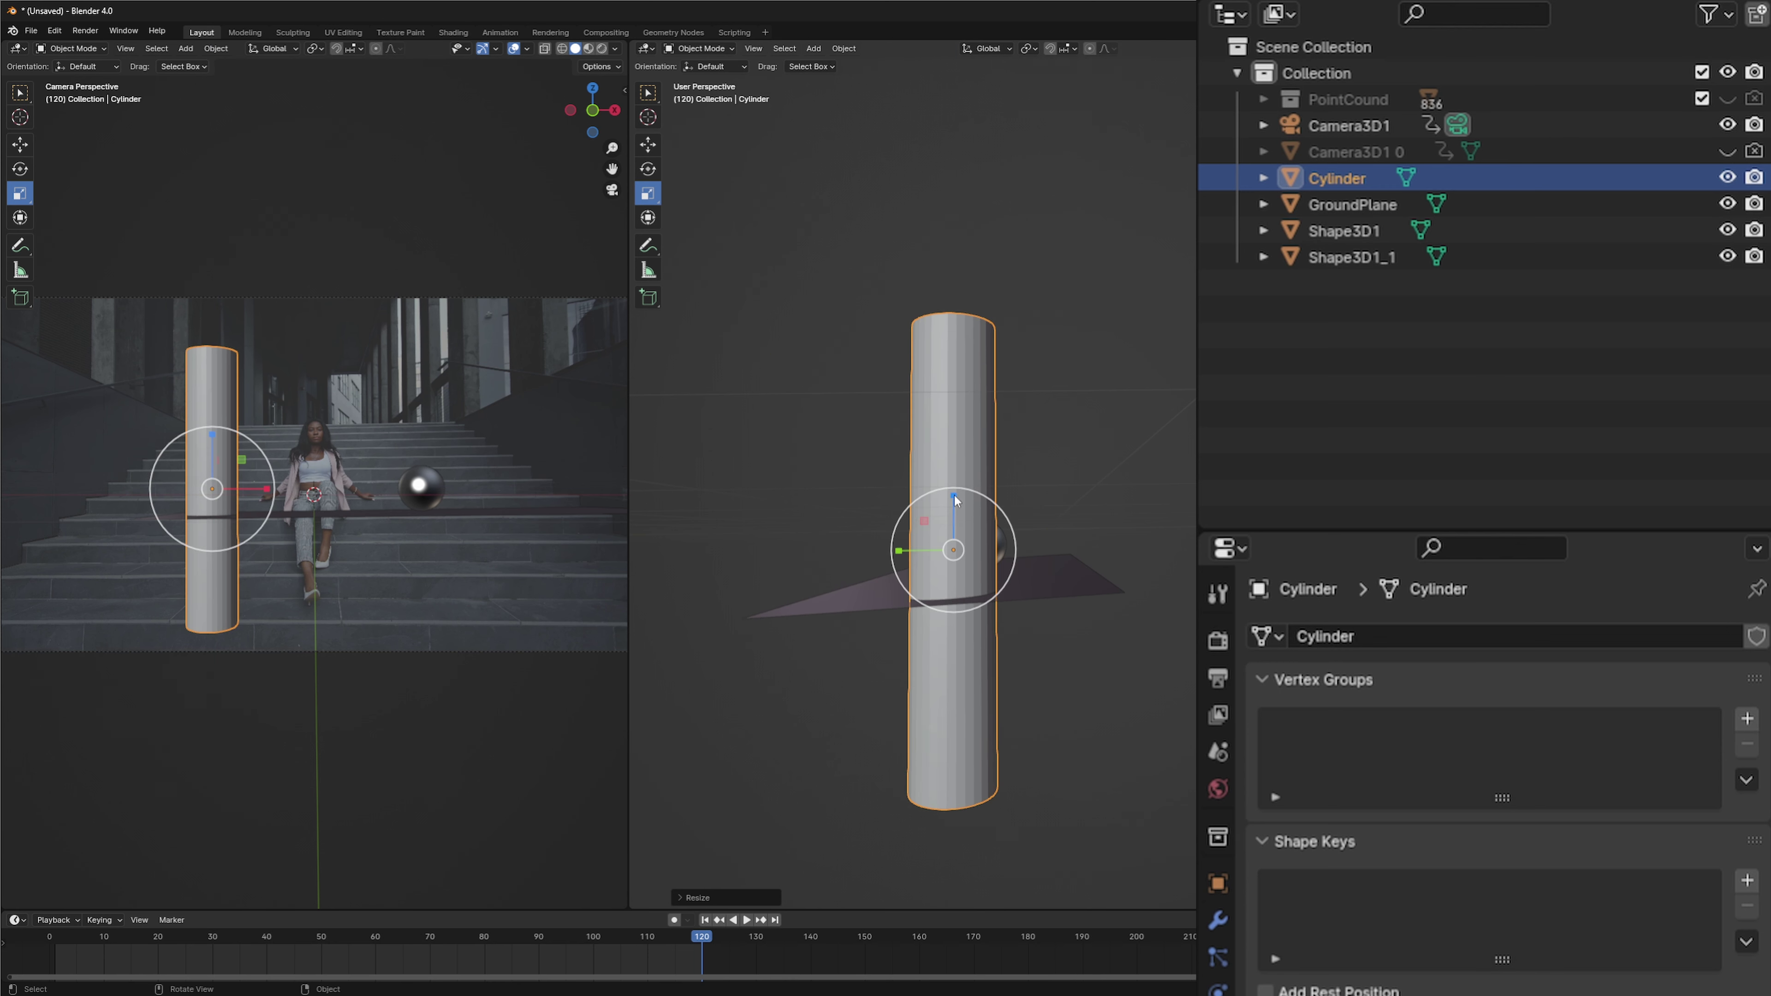
Step: Shorten the cylinder along the Z axis and raise it so its base sits on the ground plane
left_click_drag(953, 495, 954, 536)
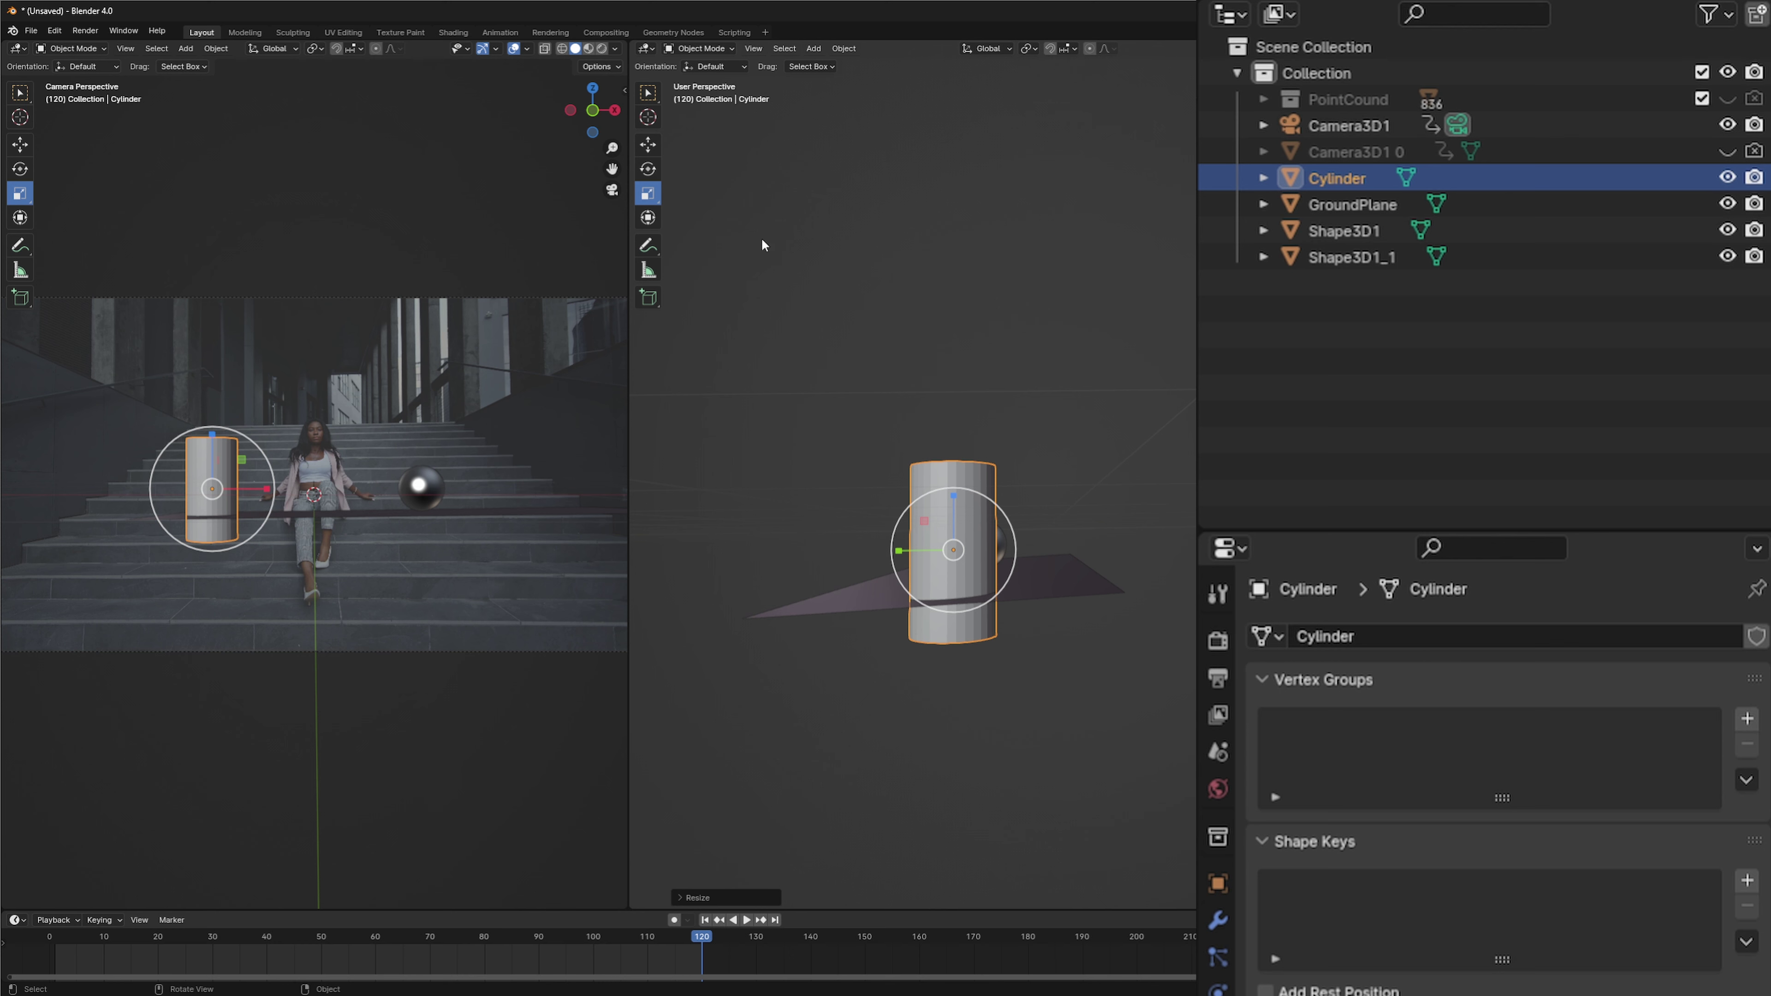
left_click(648, 145)
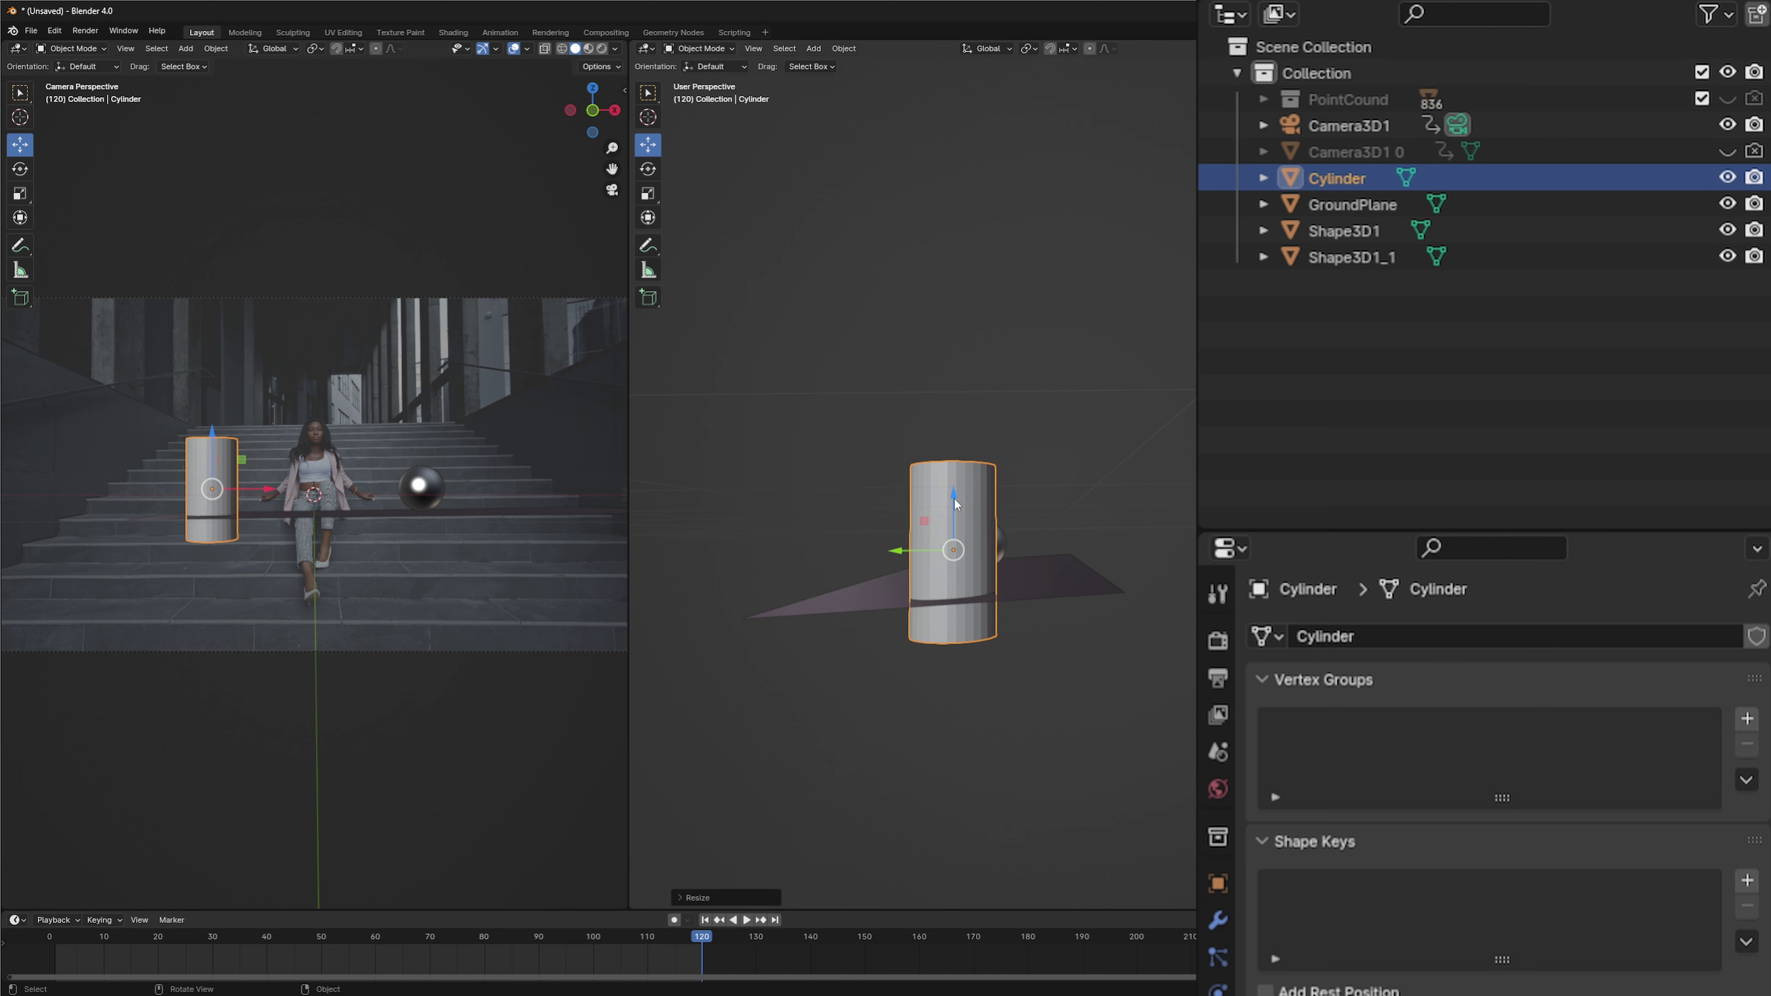
left_click_drag(954, 487, 961, 446)
Step: Apply smooth shading to the cylinder
left_click_drag(1023, 682, 883, 703)
right_click(945, 462)
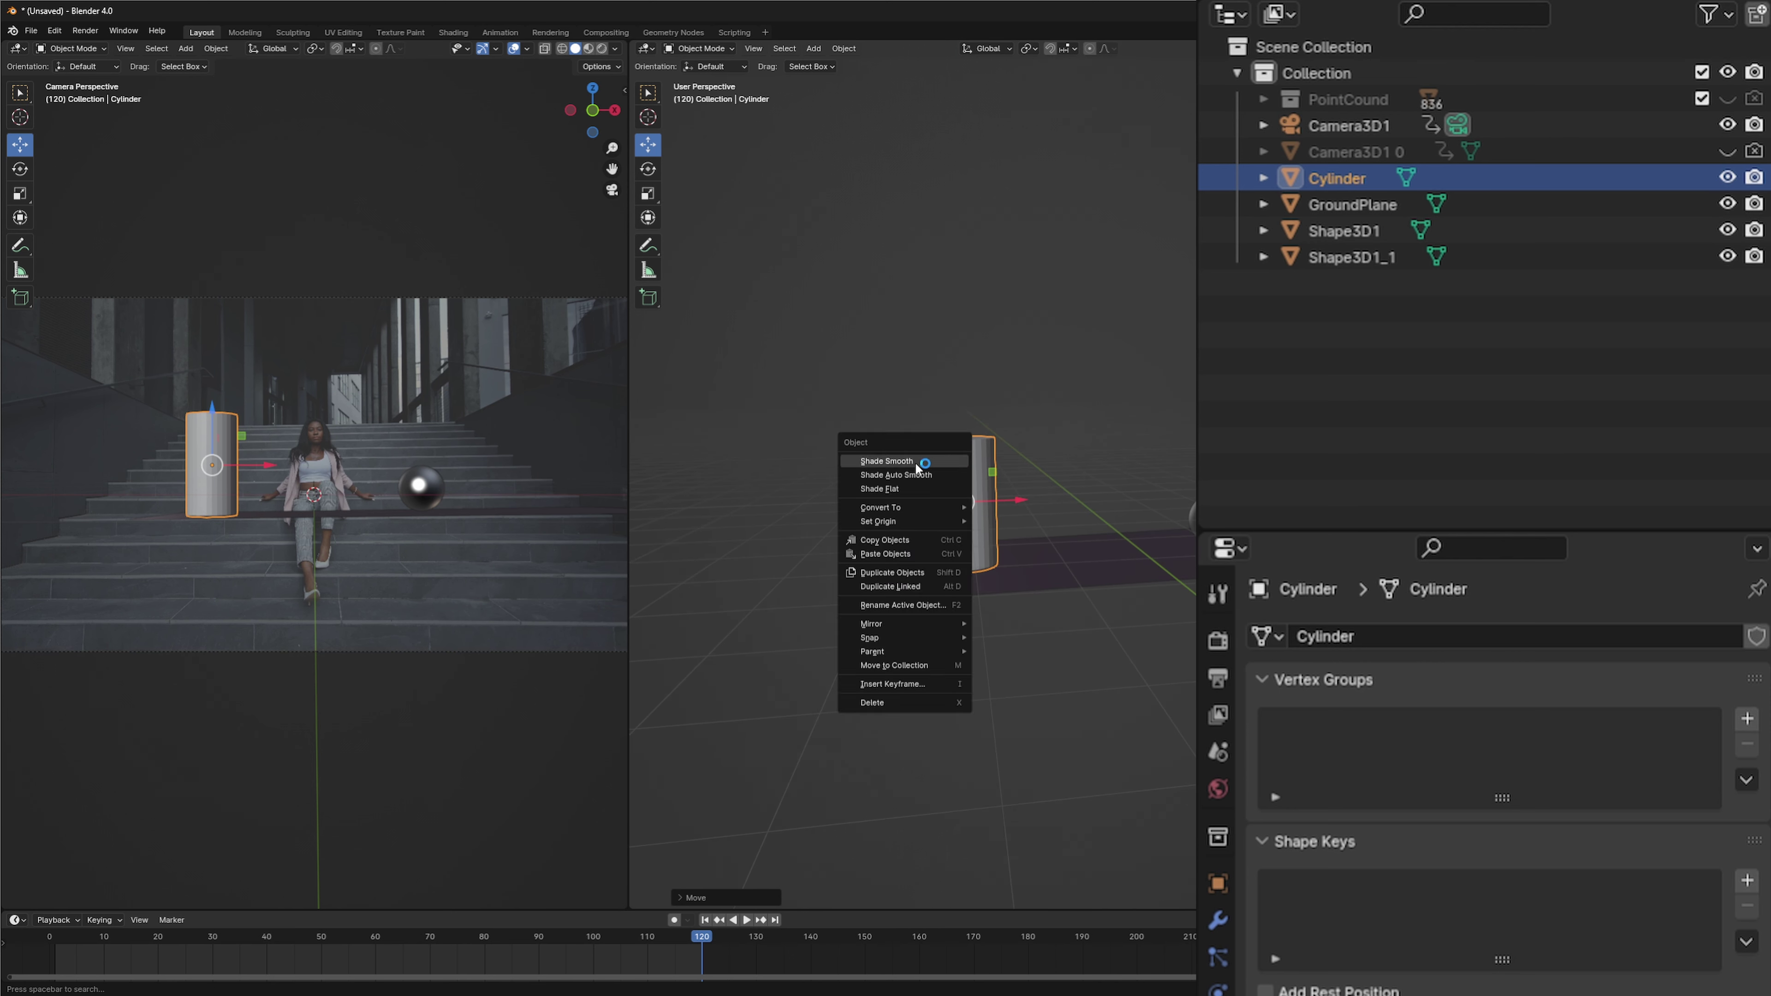
left_click(934, 461)
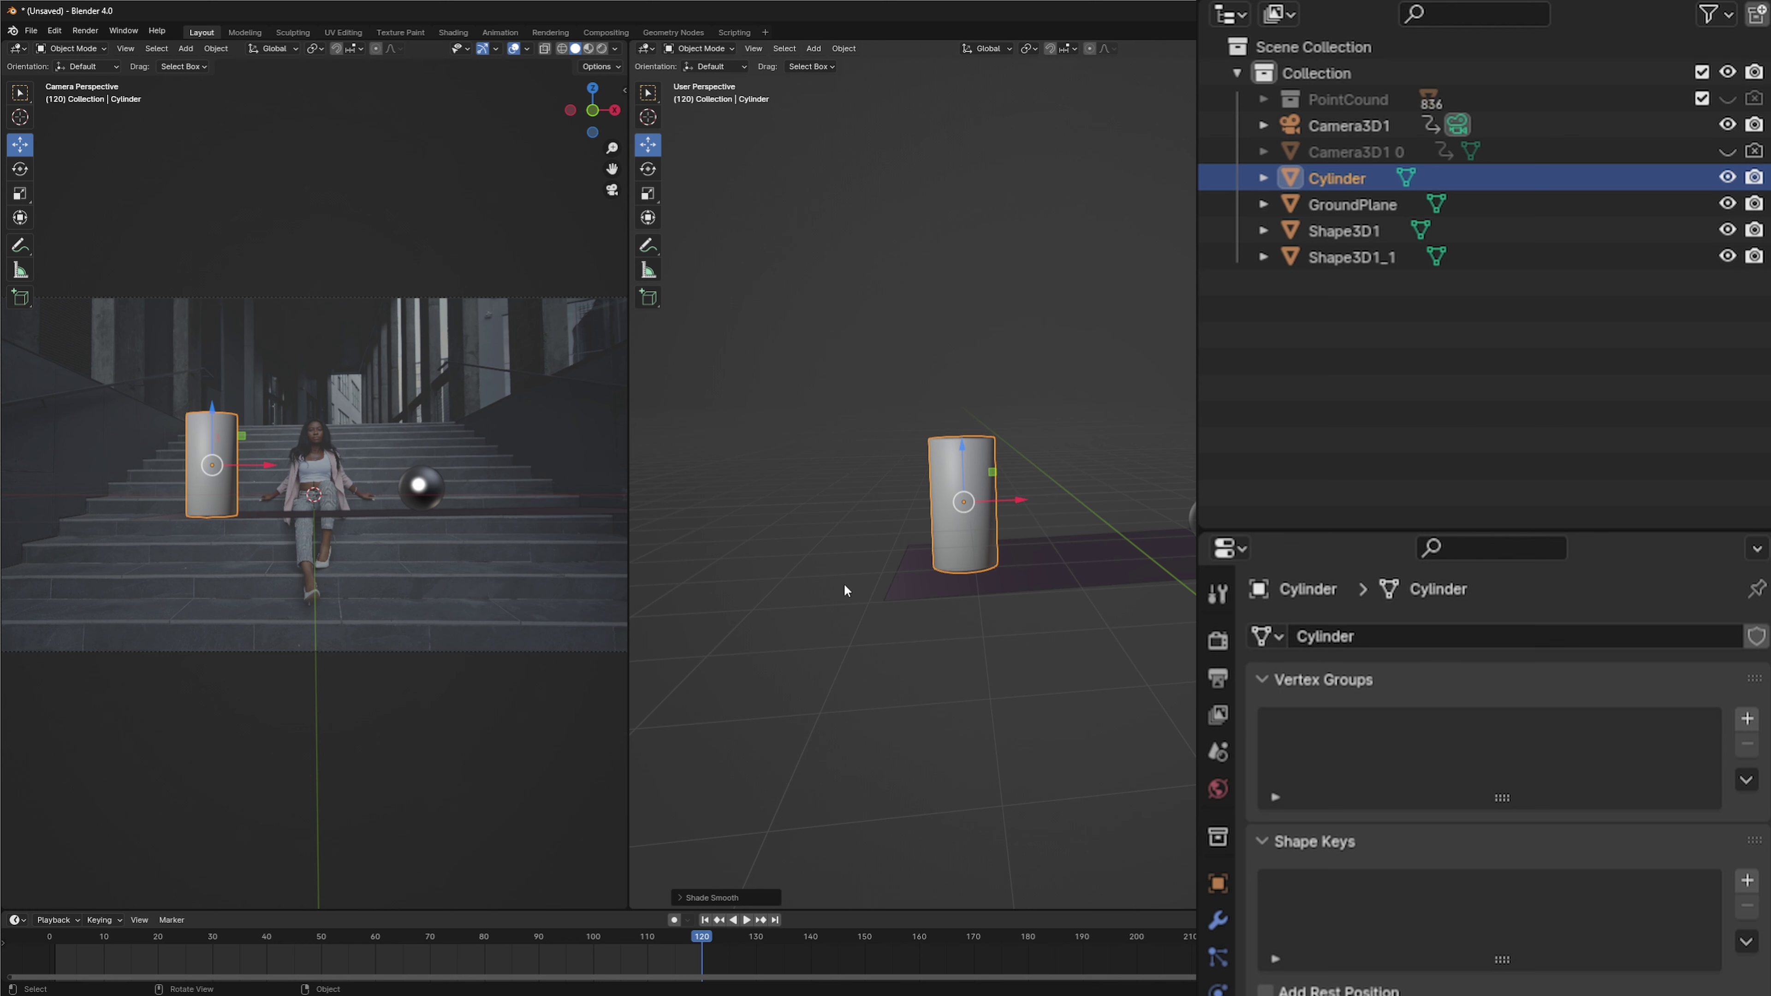
Step: Show the camera view in rendered shading and enable Transparent film in the render settings so the footage shows behind the objects
left_click(600, 49)
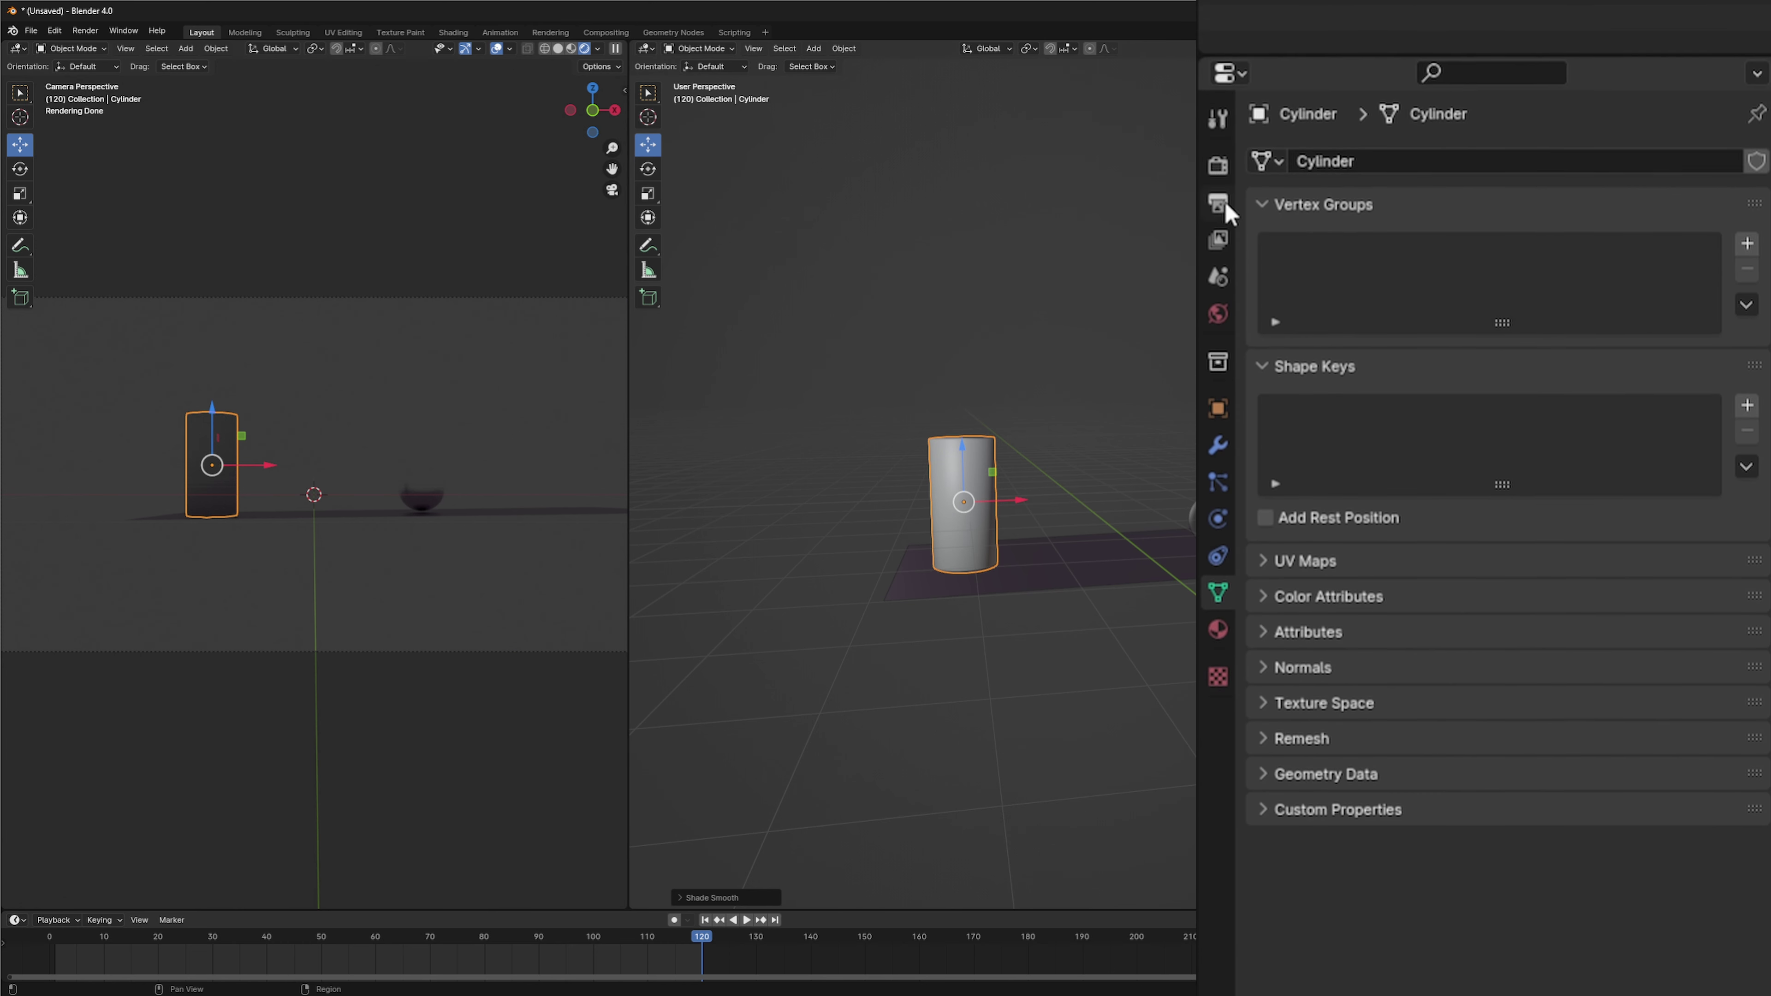
left_click(1216, 103)
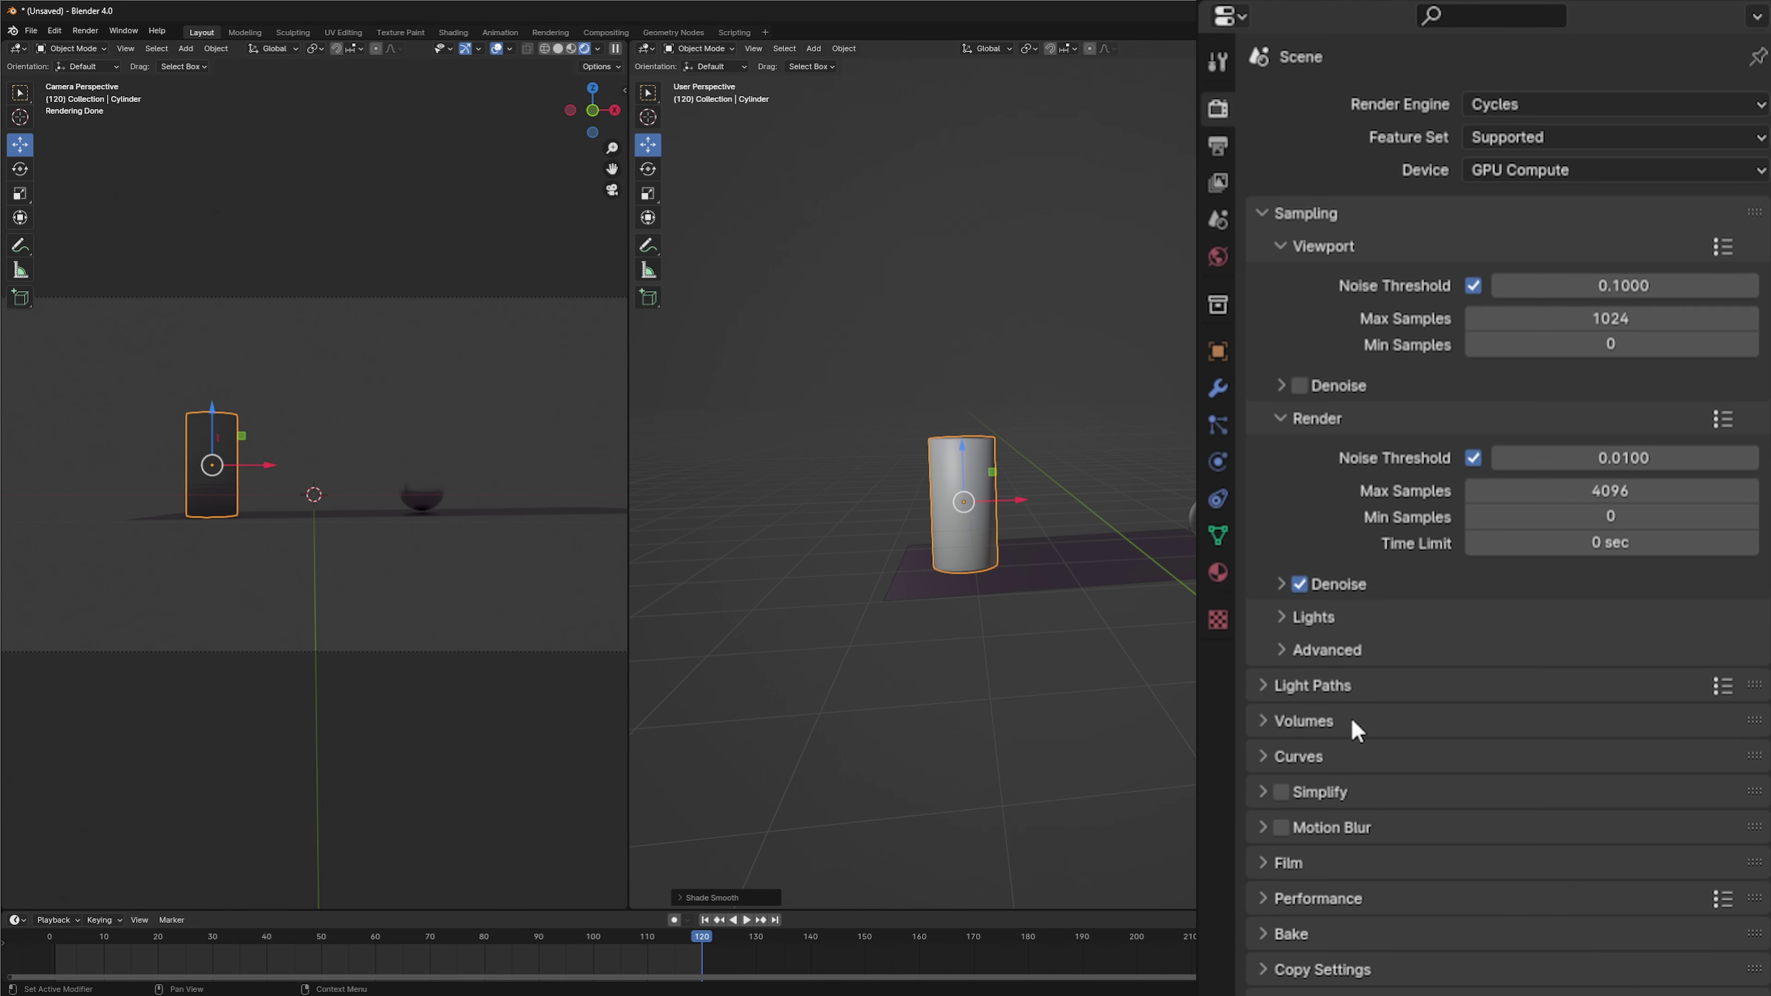
left_click(1262, 863)
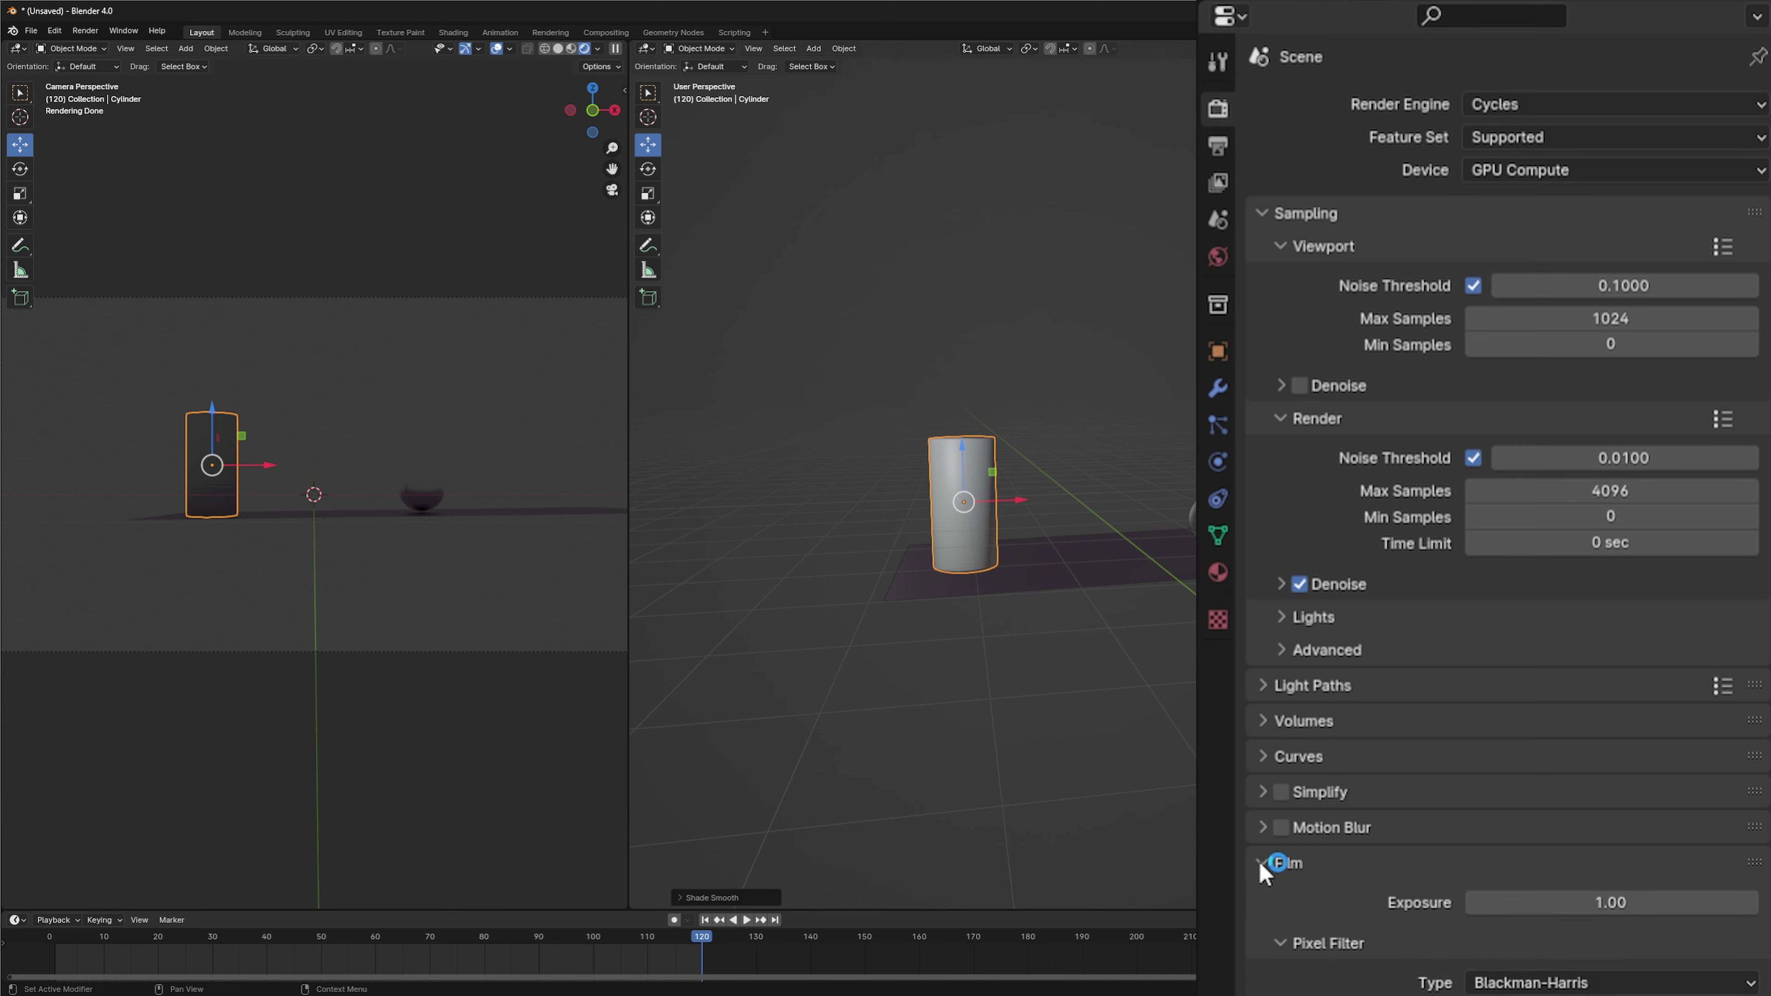
scroll(1276, 858, "down", 4)
scroll(1295, 881, "down", 5)
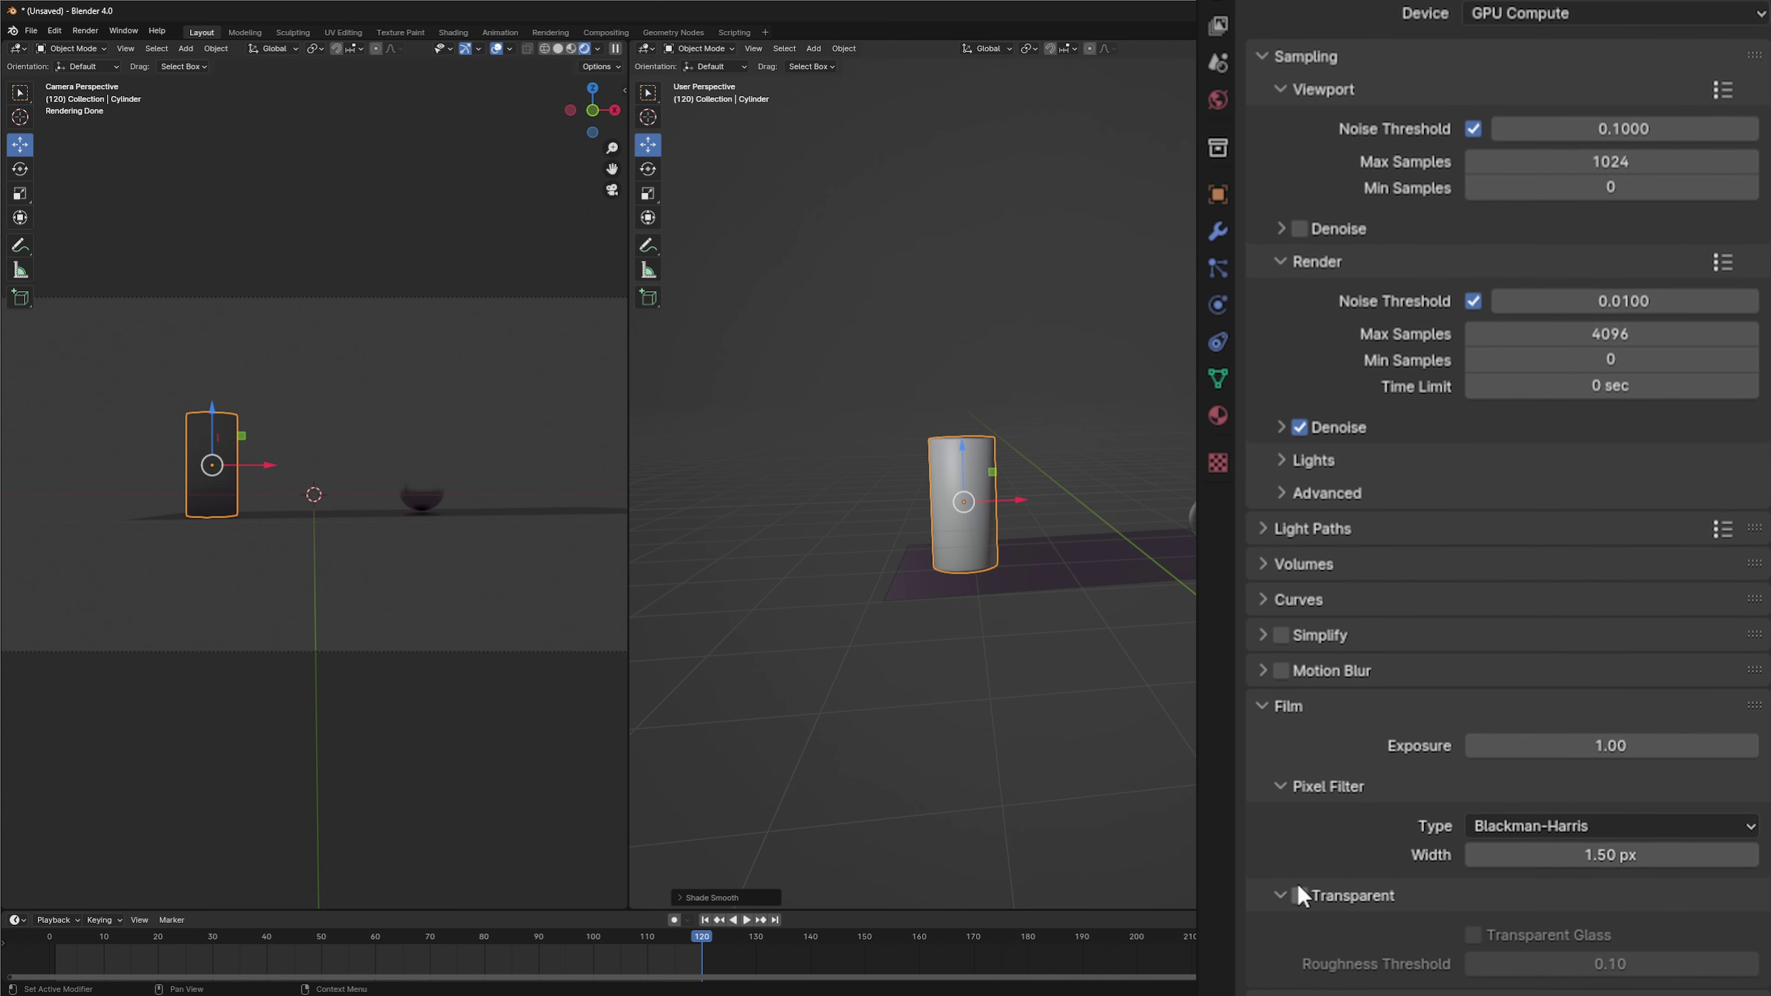
left_click(1298, 866)
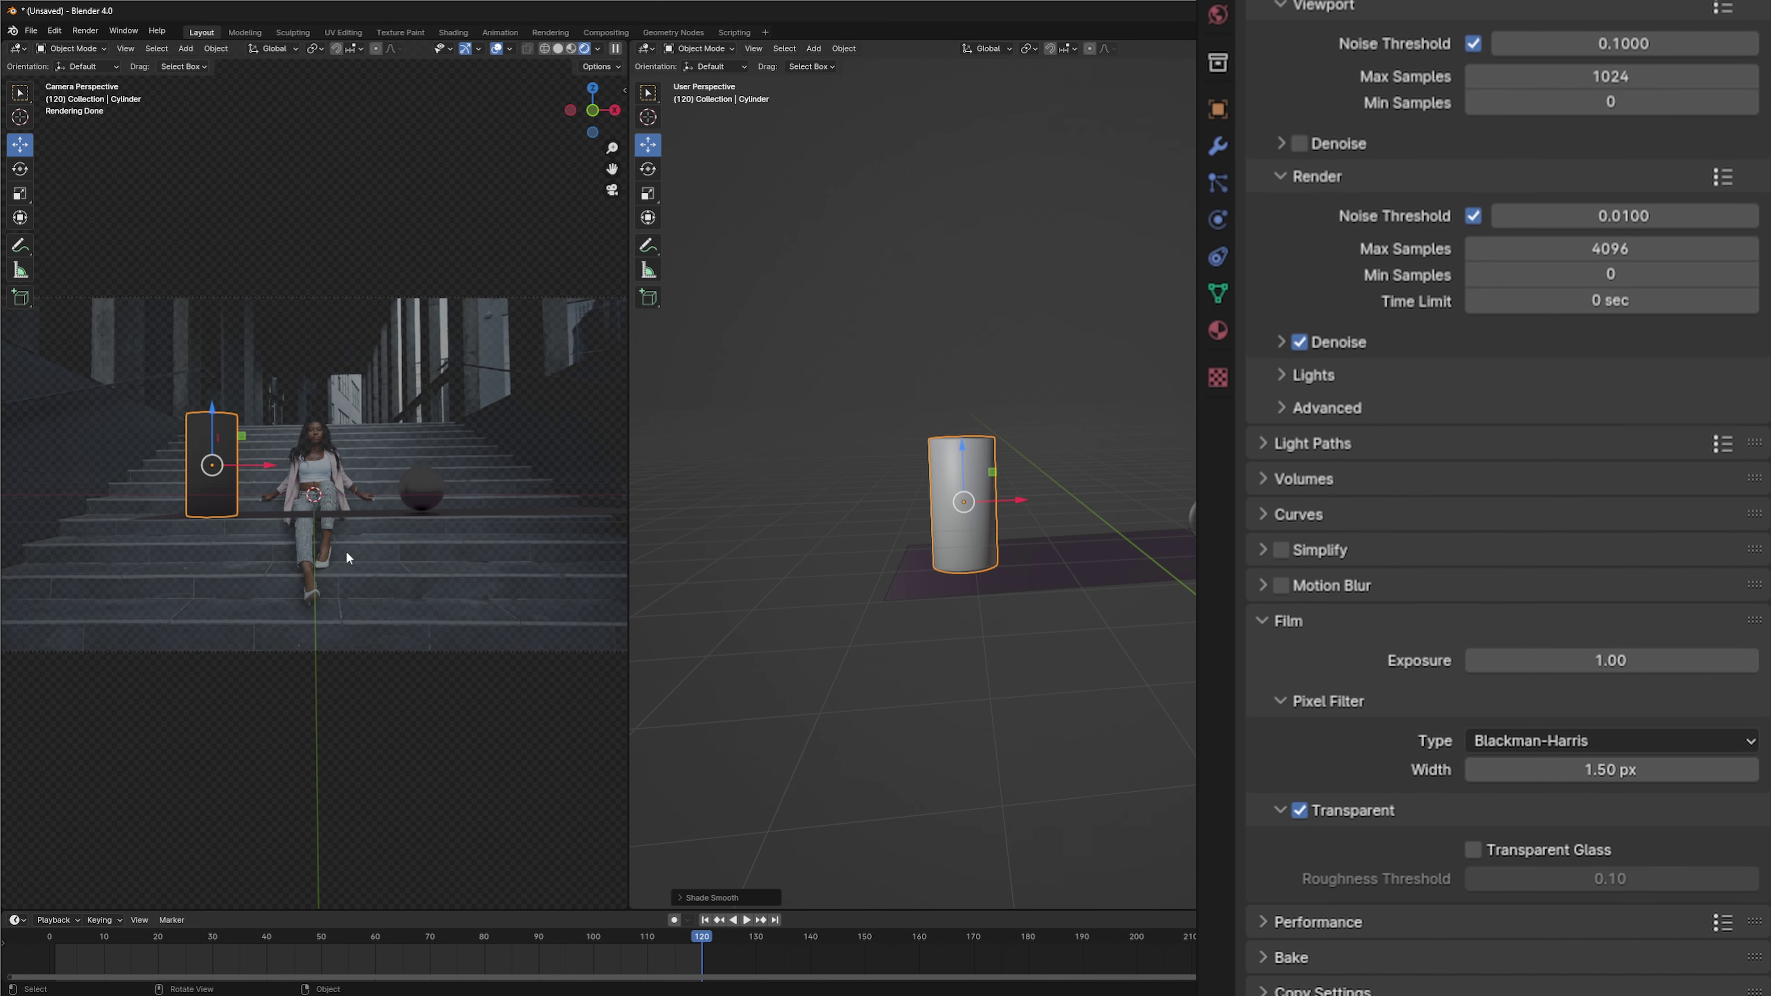
Step: Deselect the cylinder and add a point light at the world origin
left_click_drag(1176, 579, 1036, 651)
scroll(1036, 650, "down", 4)
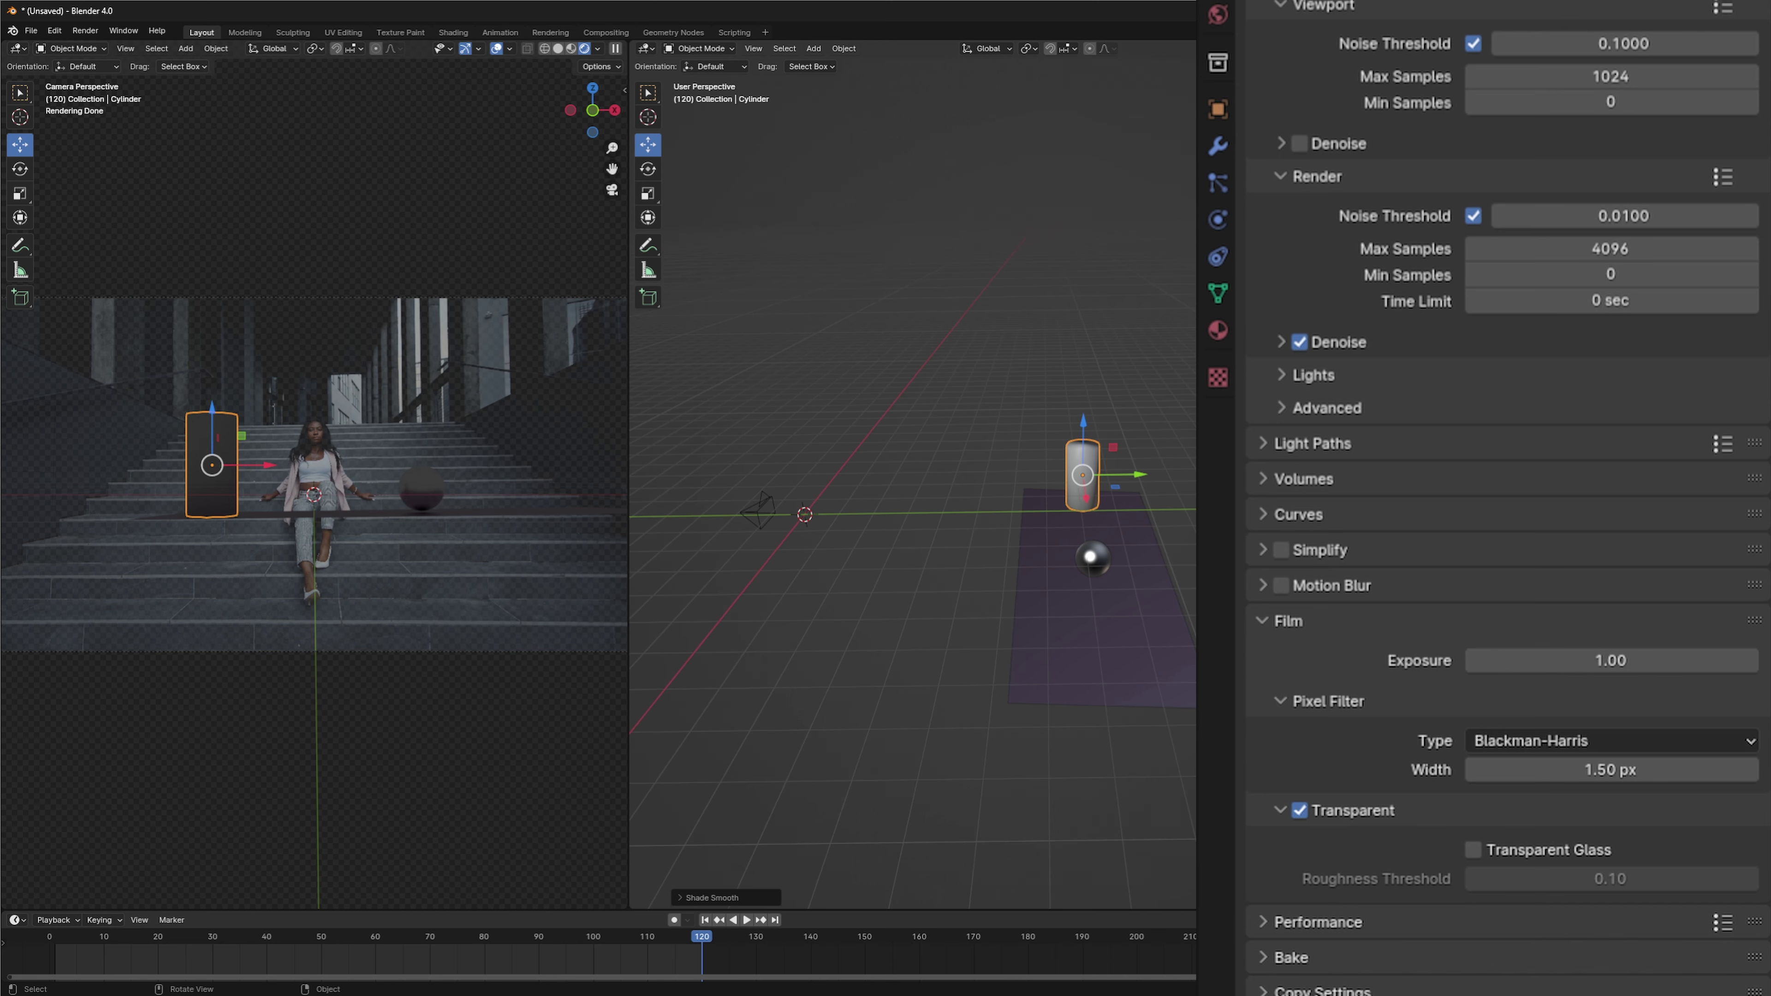
left_click(764, 129)
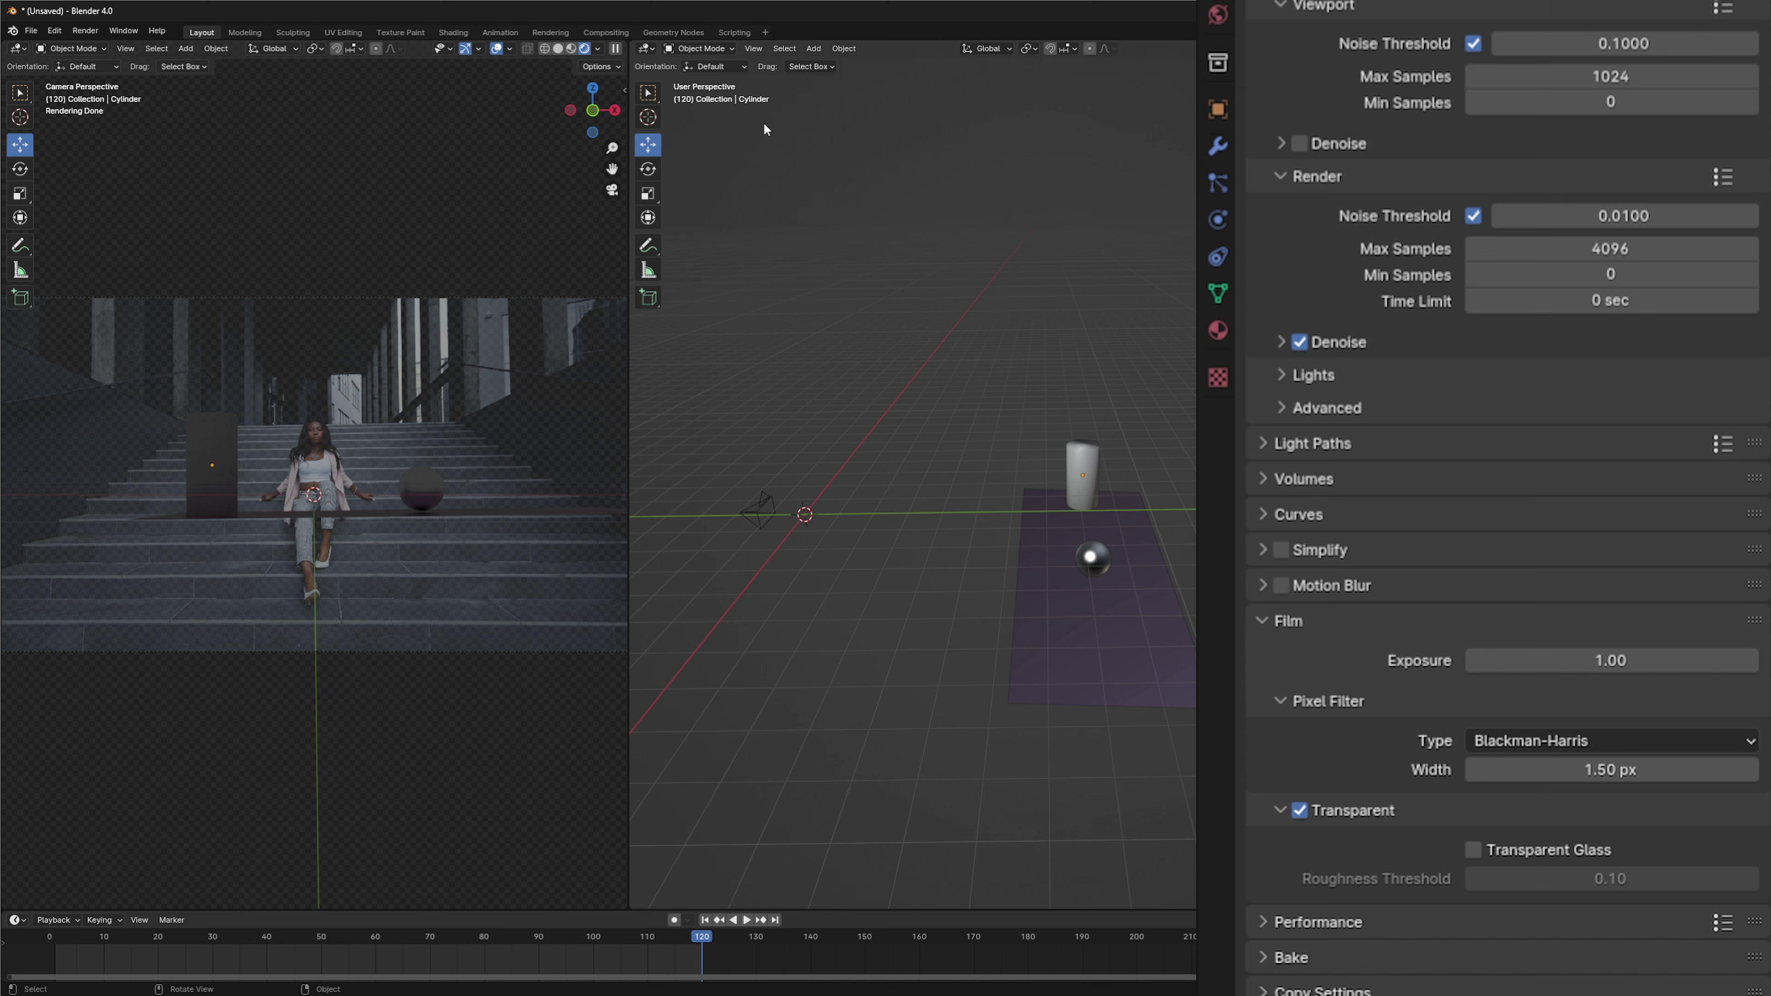
left_click(803, 47)
mouse_move(849, 233)
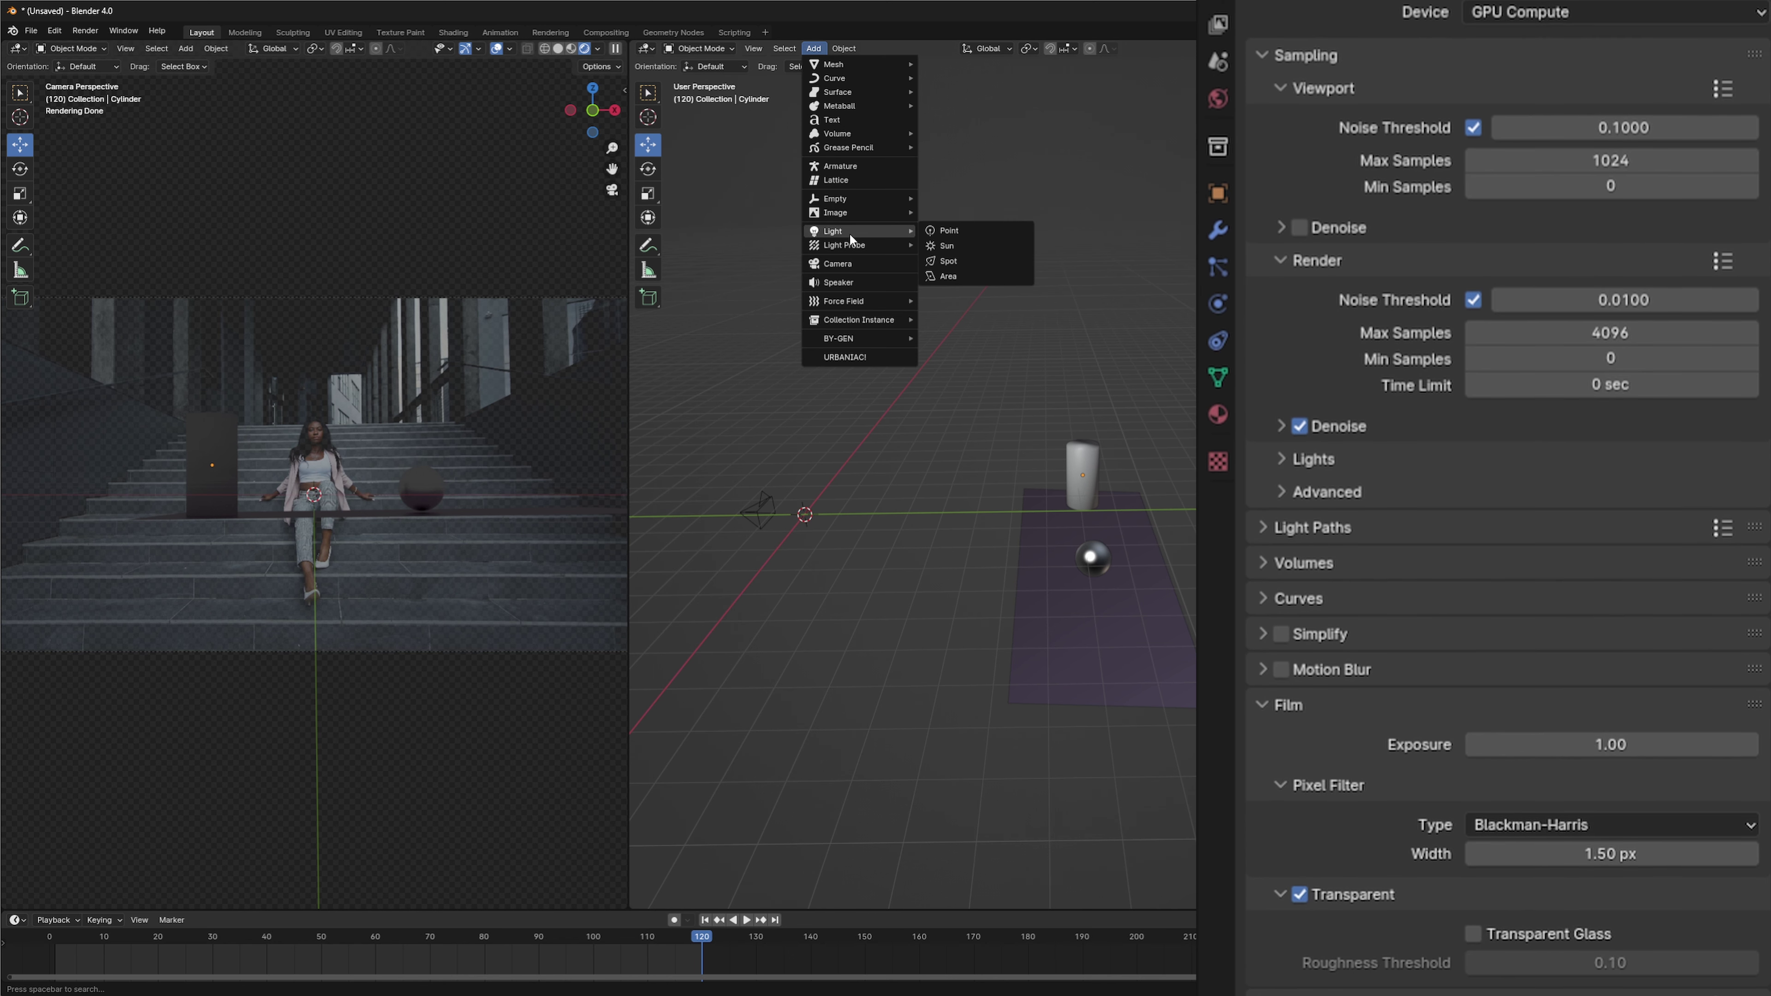
left_click(949, 230)
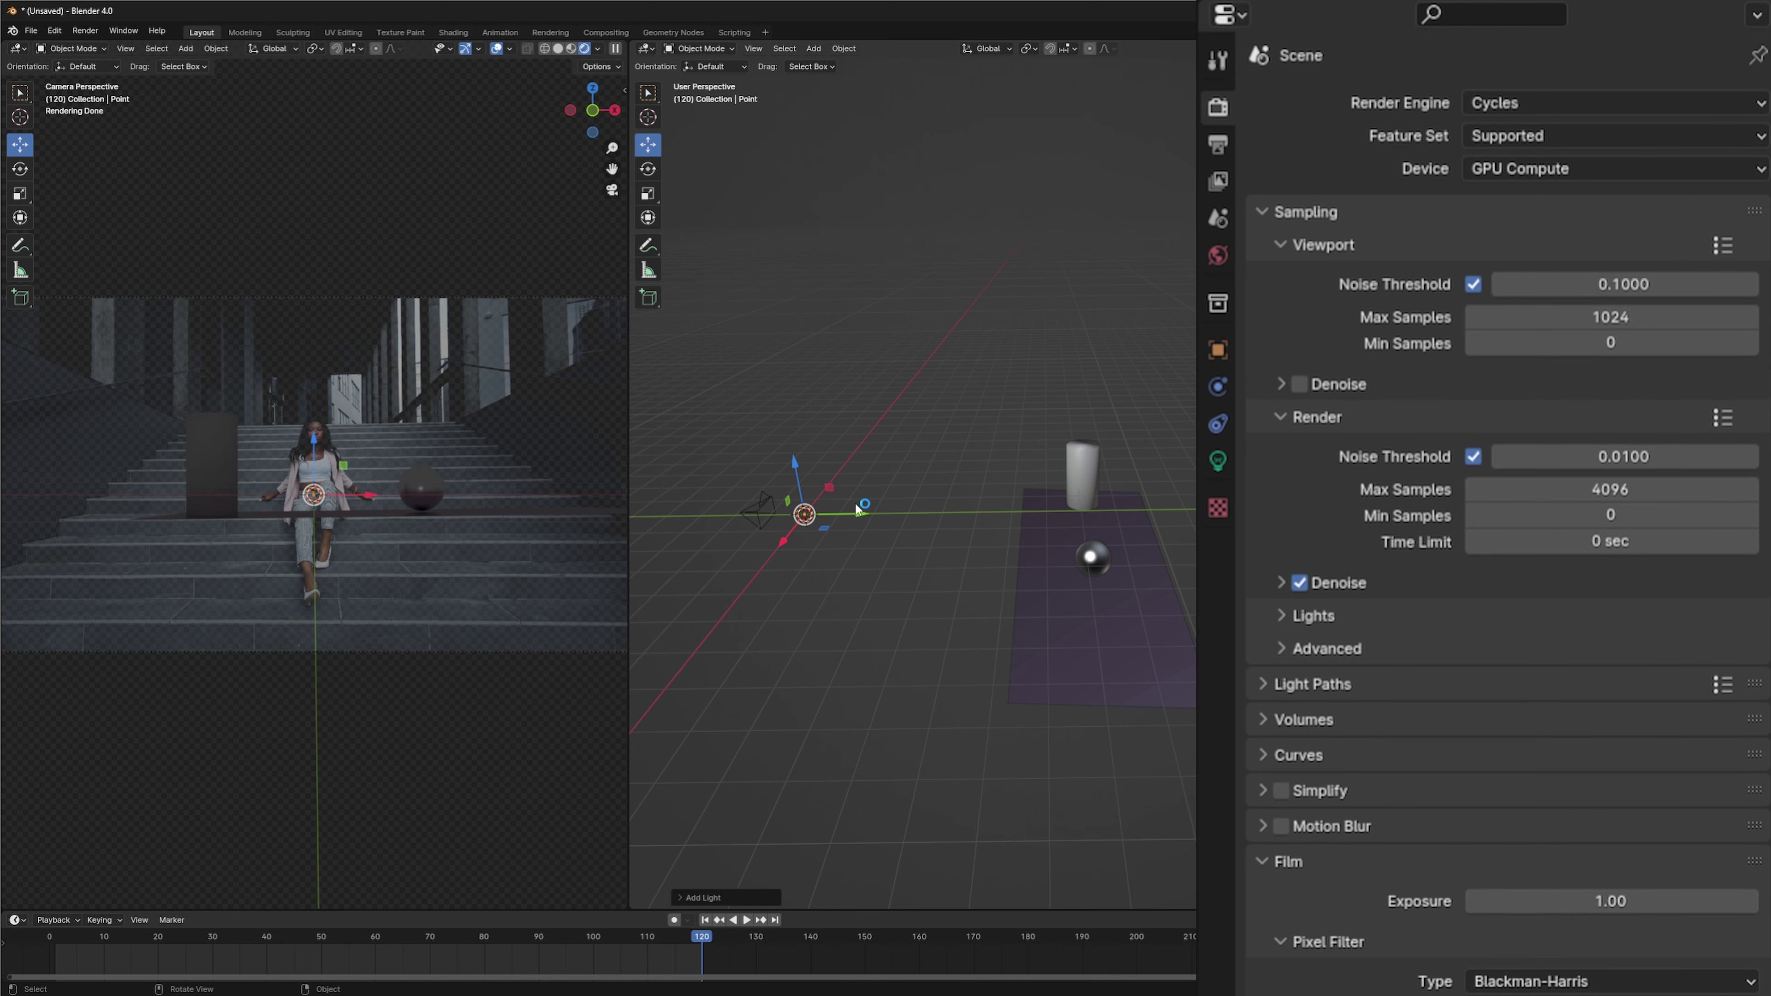
Step: Move the point light along Y to between the camera and the cylinder, raise it slightly, and set its power to 37.8 W
left_click_drag(859, 509, 1017, 518)
left_click_drag(954, 462, 951, 450)
left_click_drag(1017, 505, 978, 507)
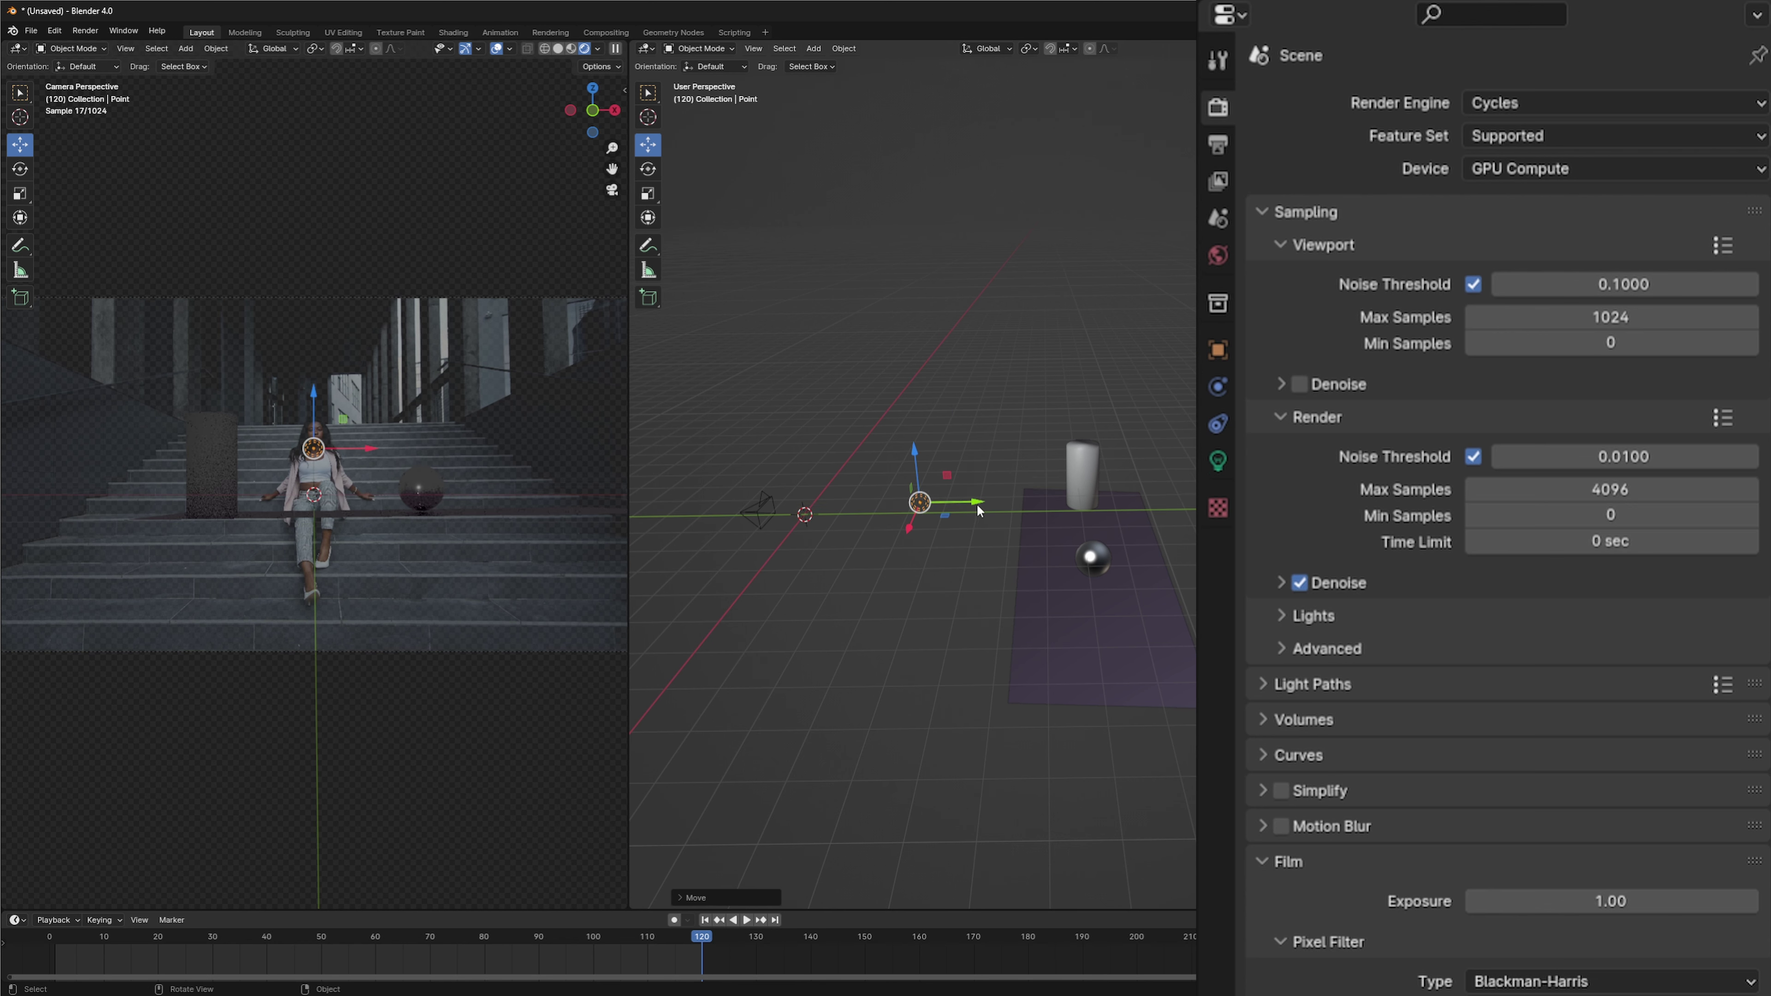
left_click(1219, 457)
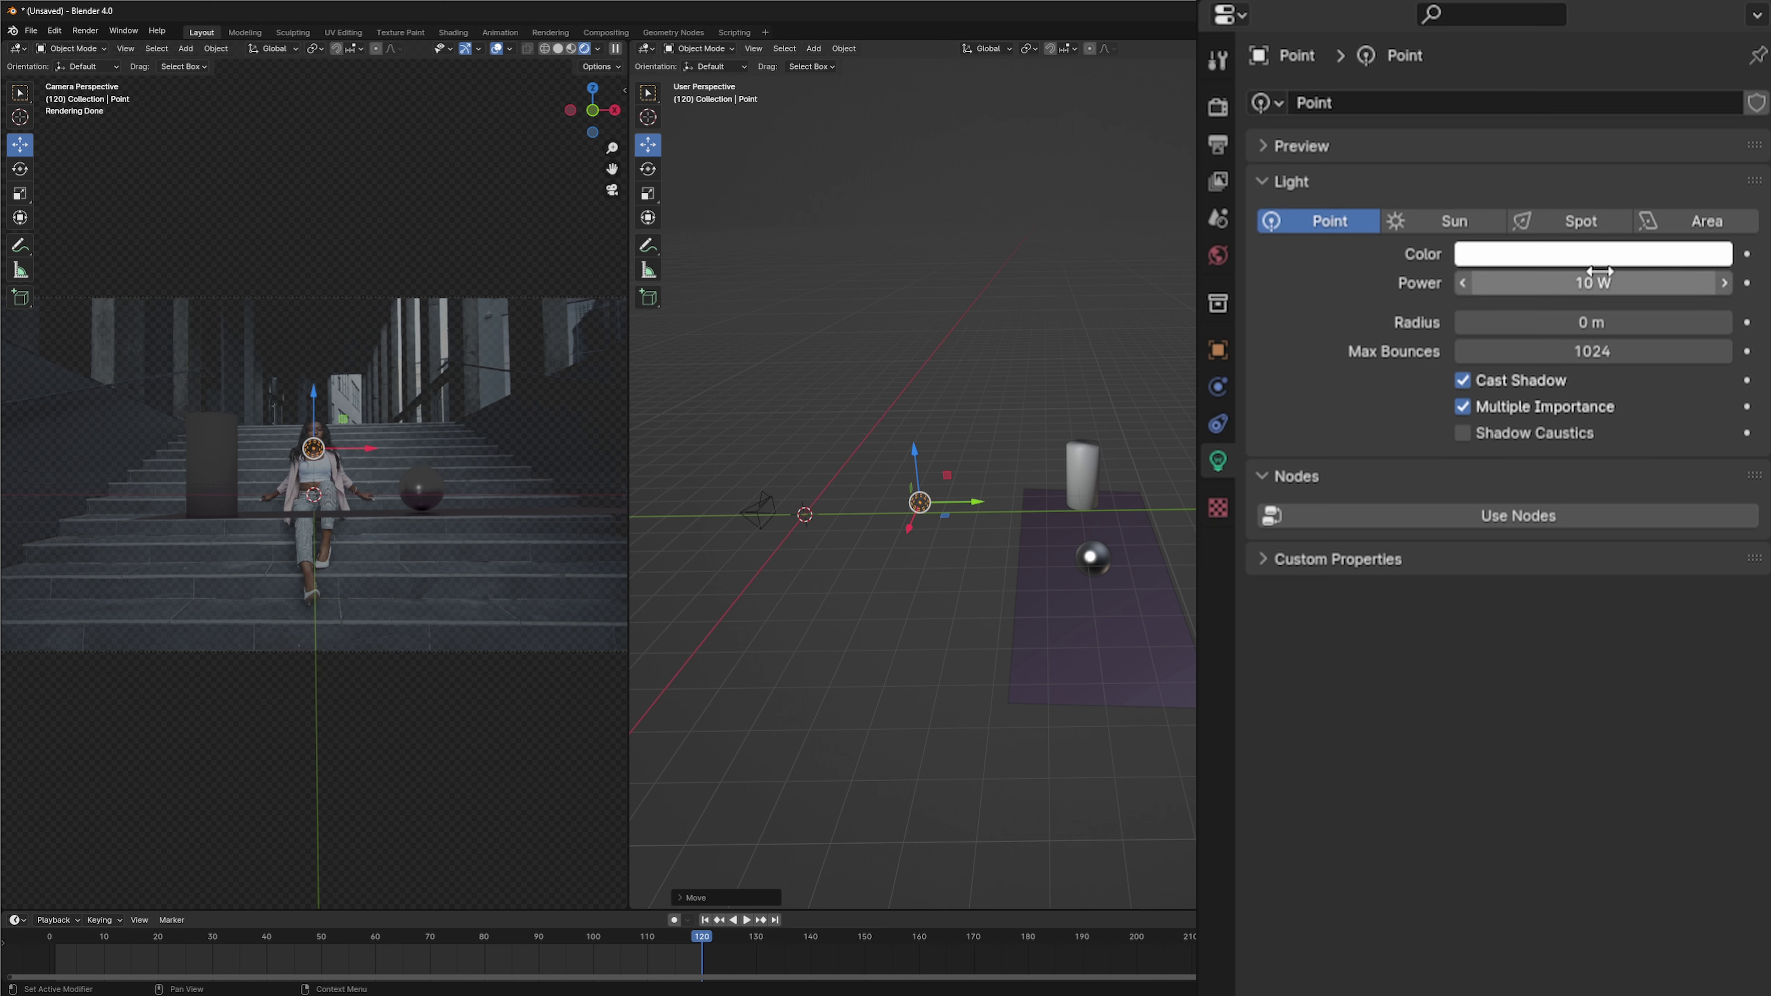
left_click_drag(1599, 271, 1702, 283)
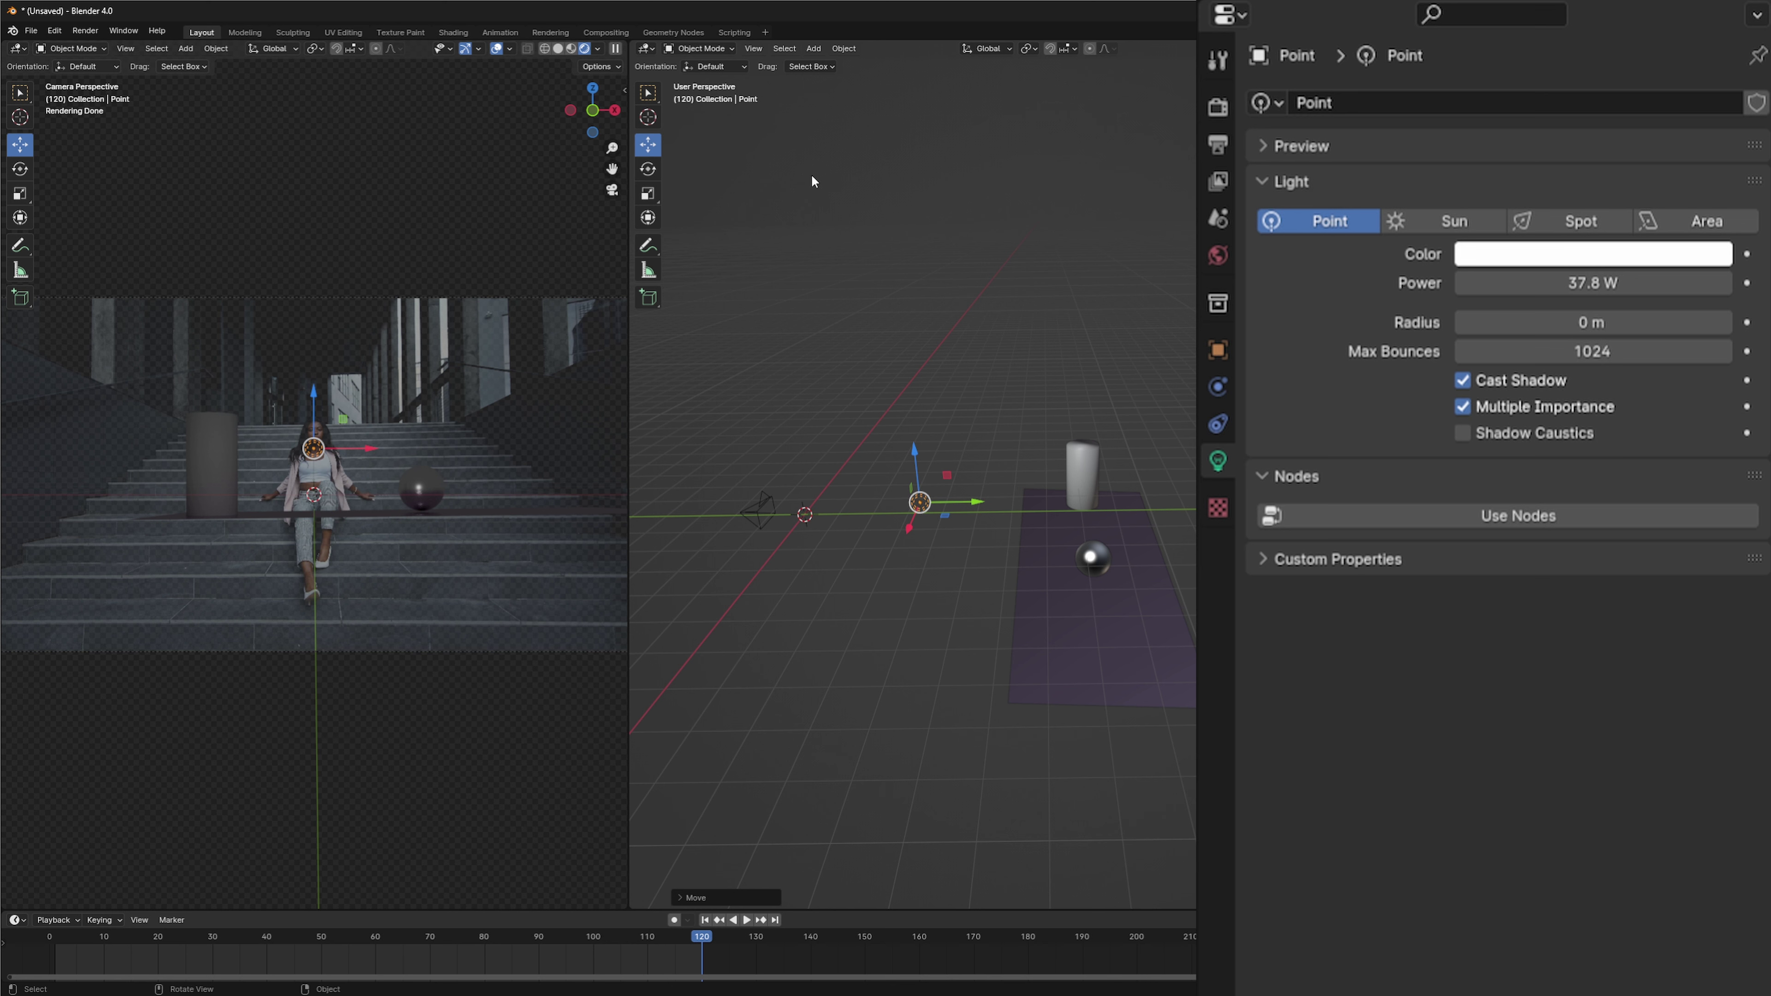
Step: Add a second point light, move it along Y beyond the ground plane, and raise it along Z
left_click(813, 48)
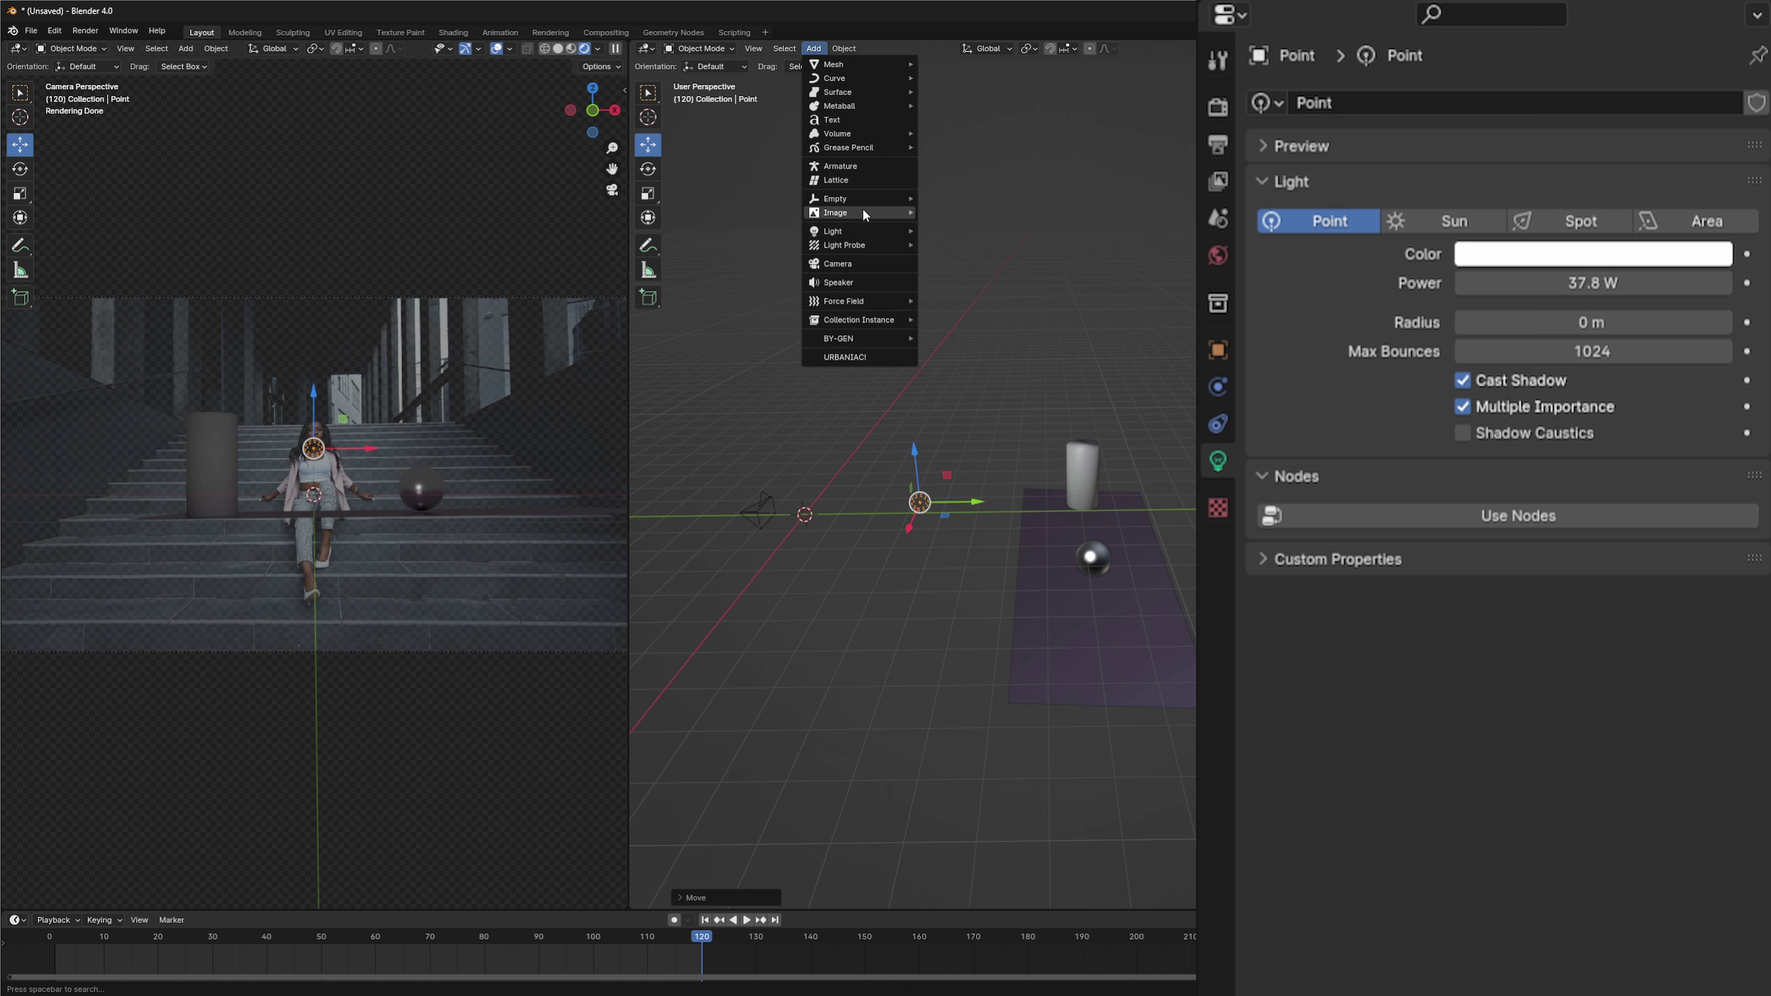
mouse_move(862, 235)
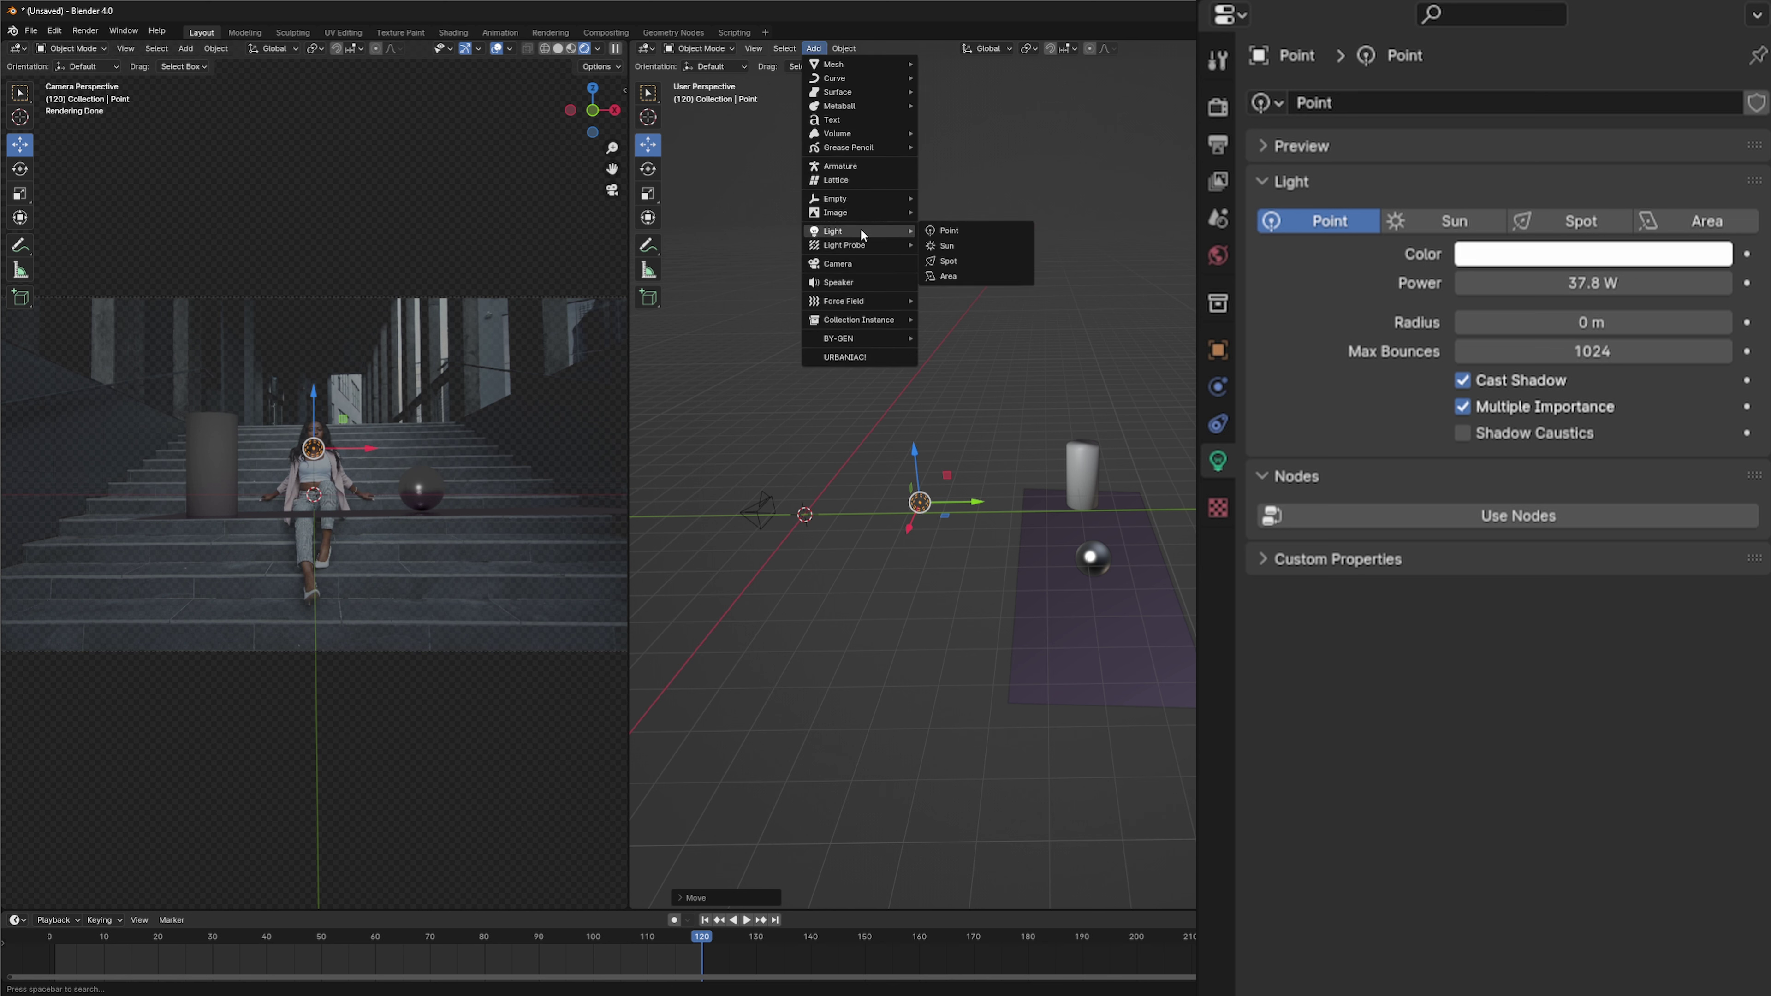
left_click(997, 230)
left_click_drag(862, 516, 1282, 512)
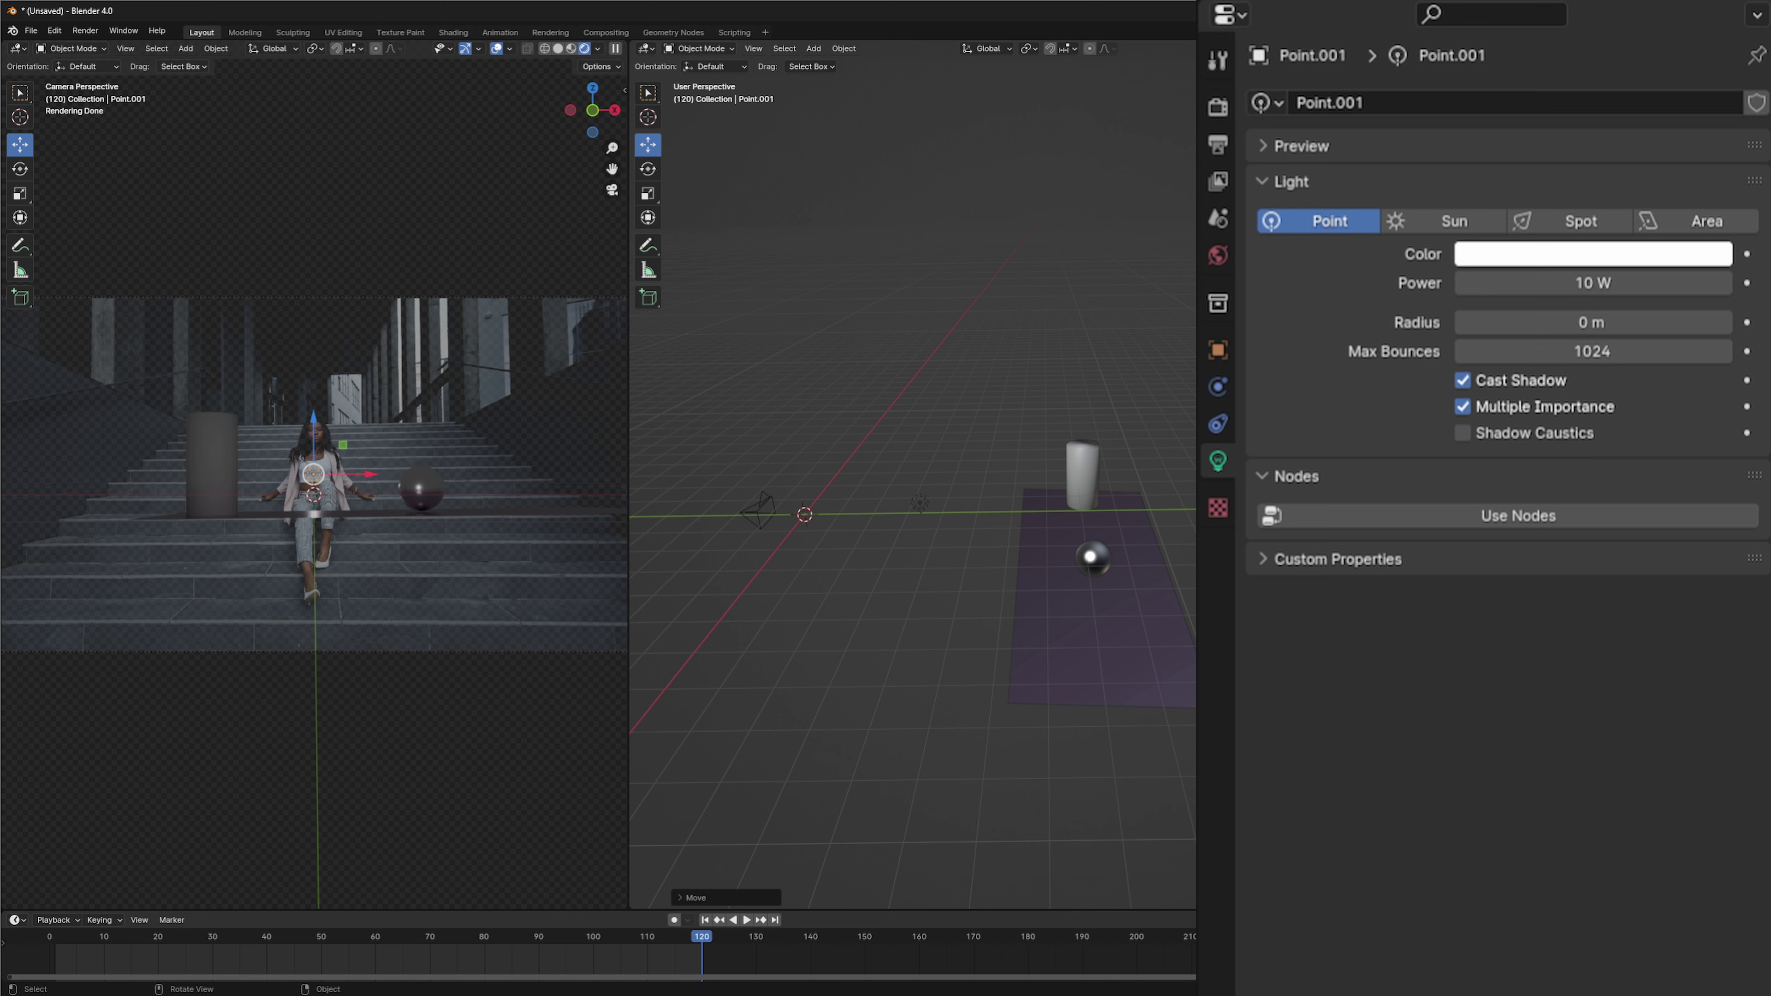
left_click_drag(1224, 453, 1225, 366)
Step: Shift the second point light along Y, then up and behind the metallic sphere's side of the woman, and set its power to 116 W
key("g")
key("y")
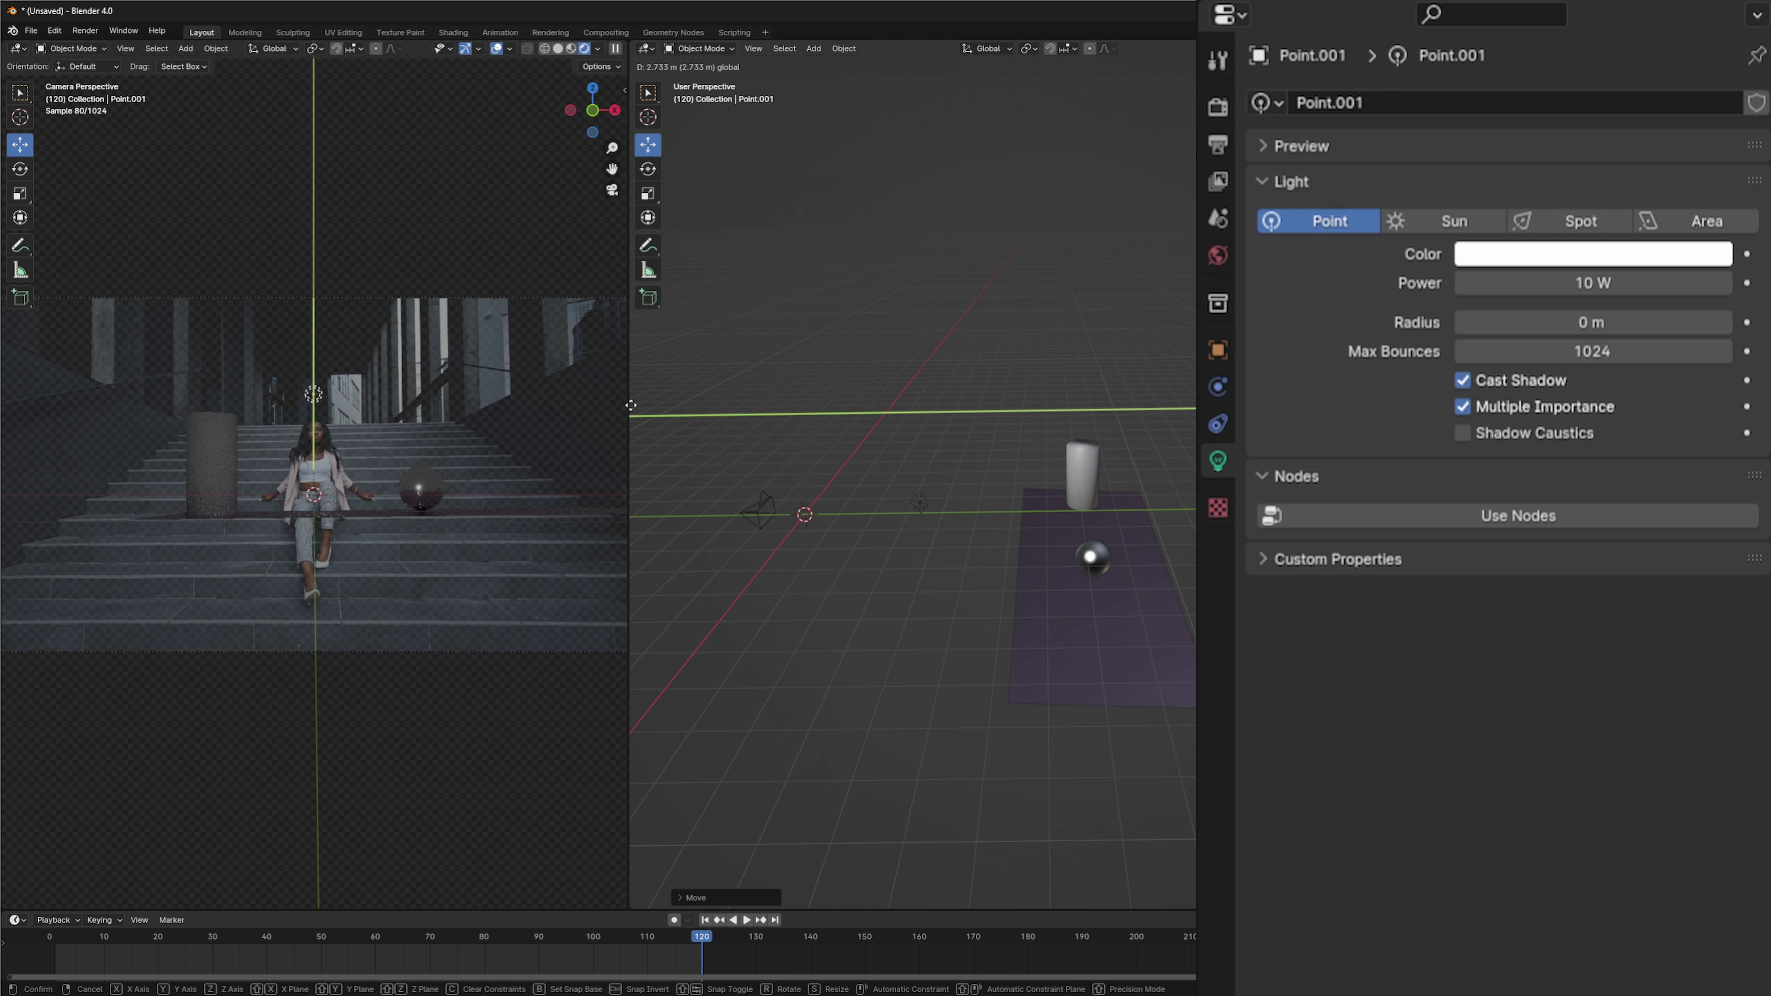
left_click(654, 403)
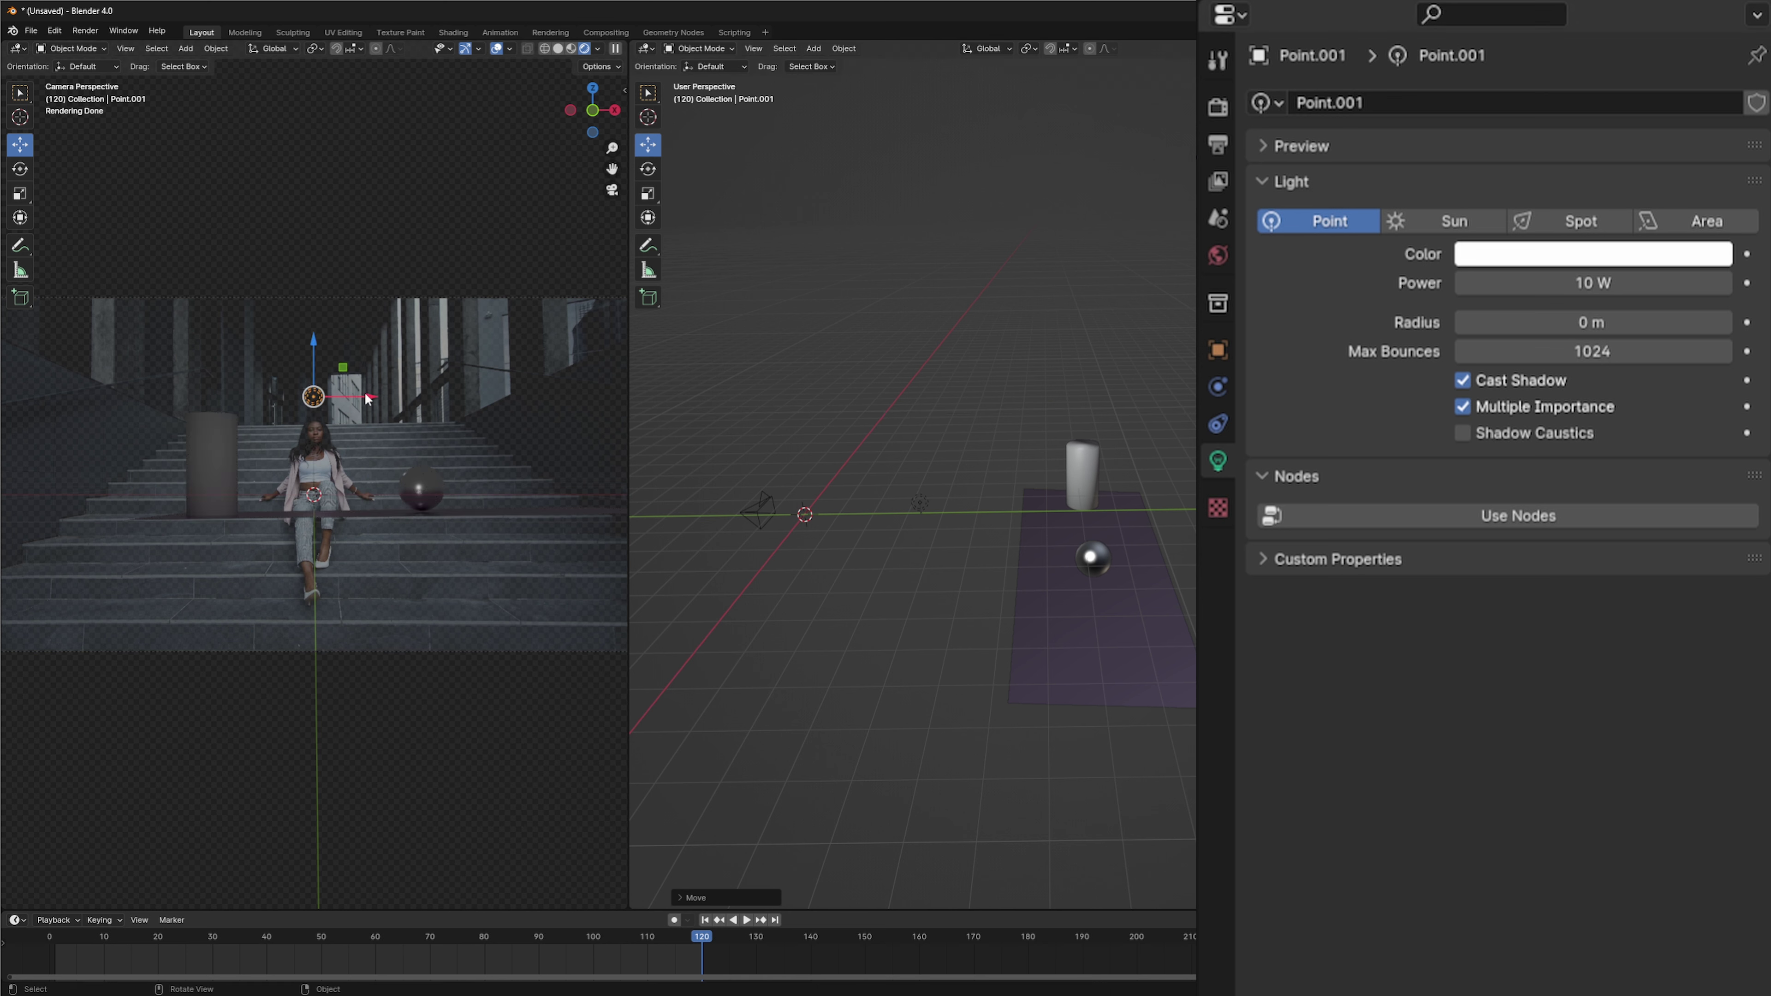
left_click_drag(367, 398, 436, 398)
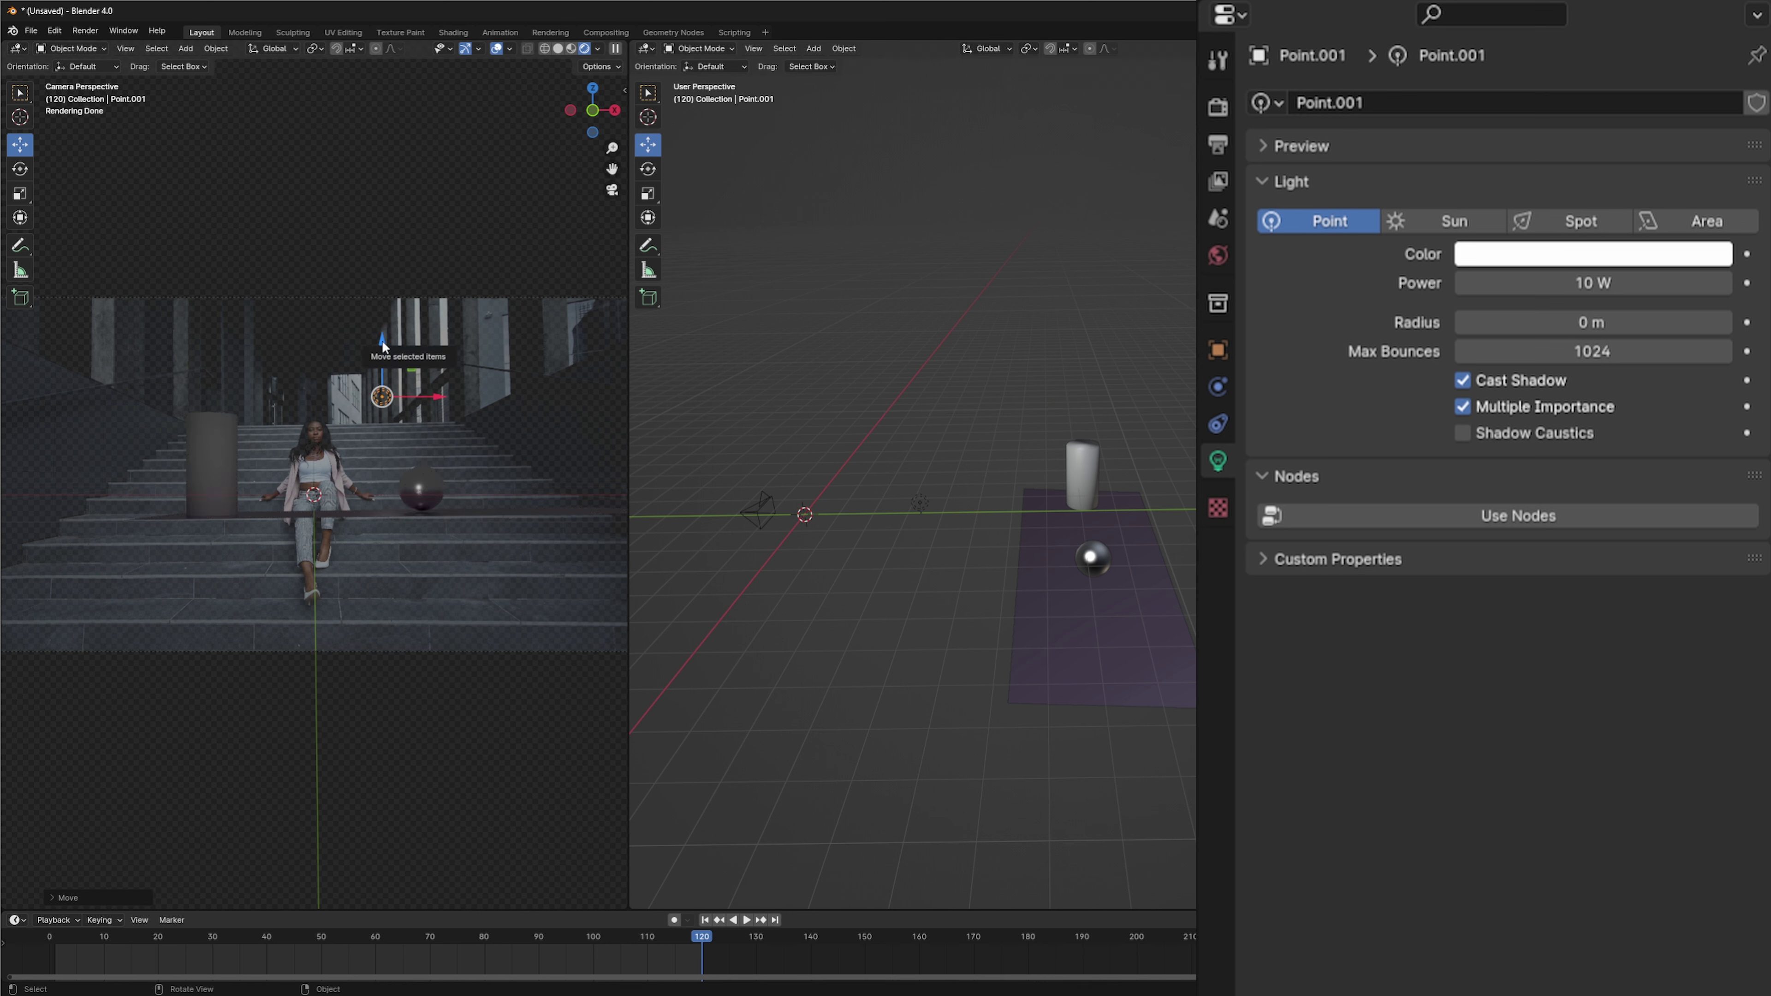
left_click_drag(381, 340, 382, 314)
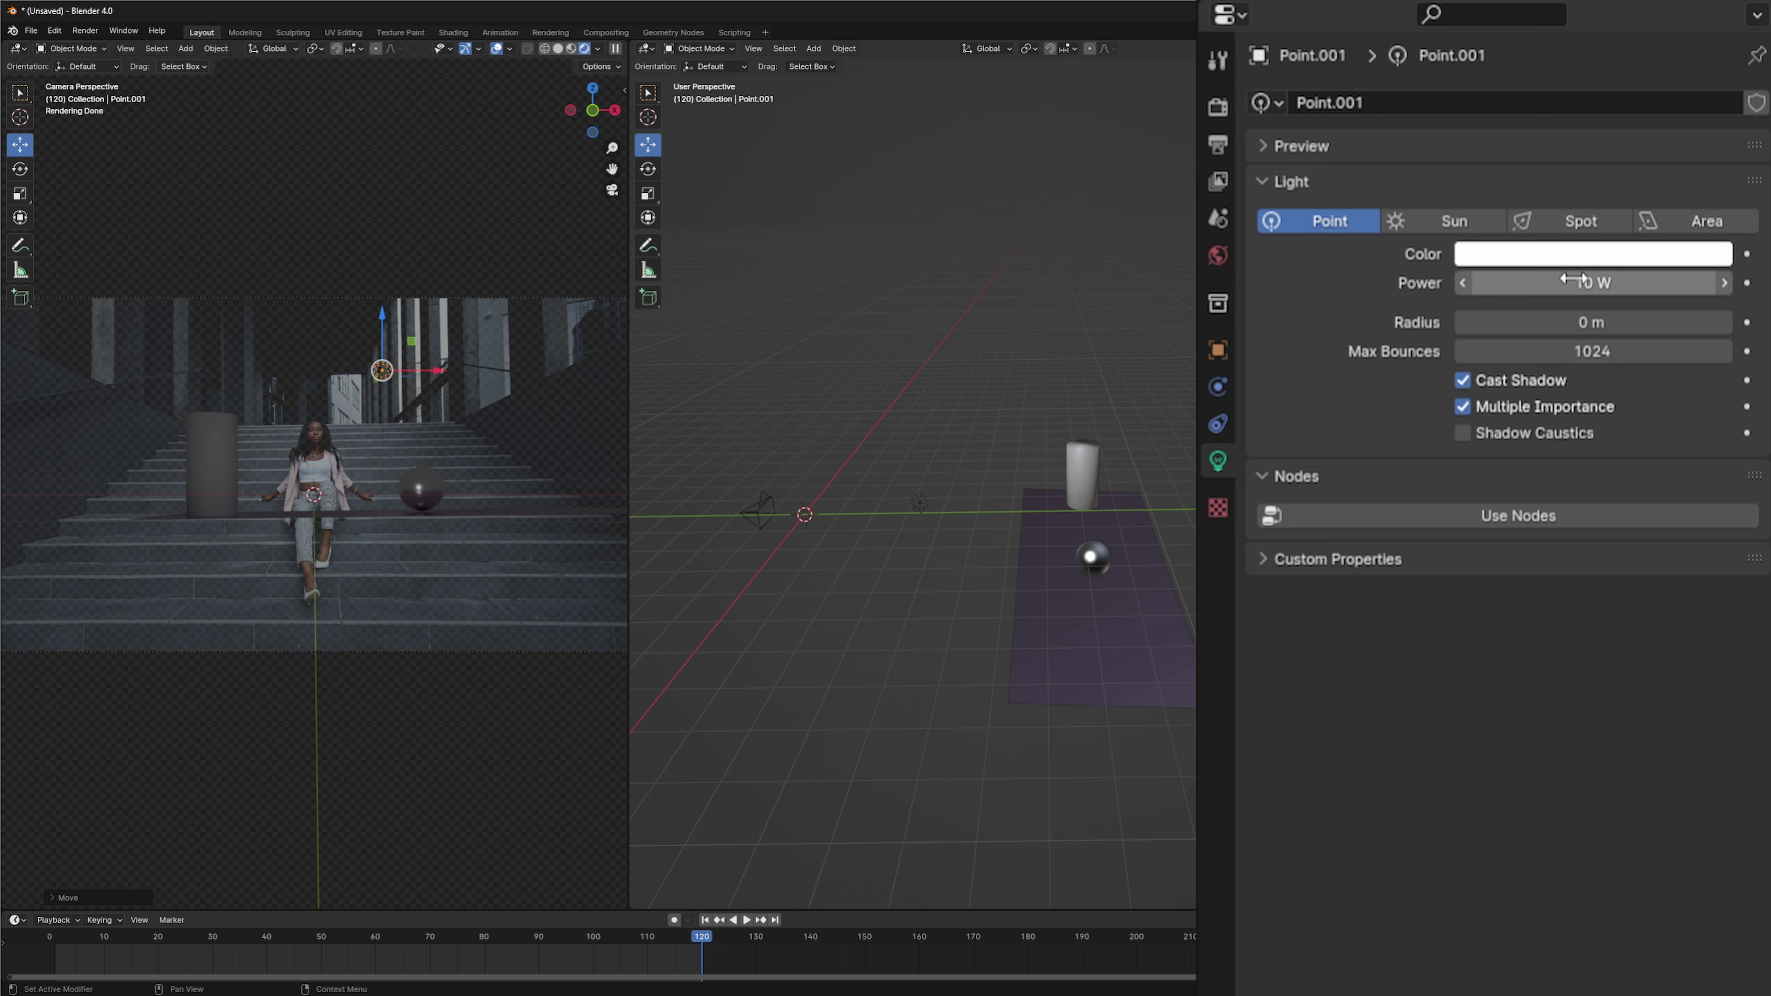
mouse_move(1570, 284)
left_mouse_down()
mouse_move(1670, 283)
mouse_move(1603, 283)
left_mouse_up()
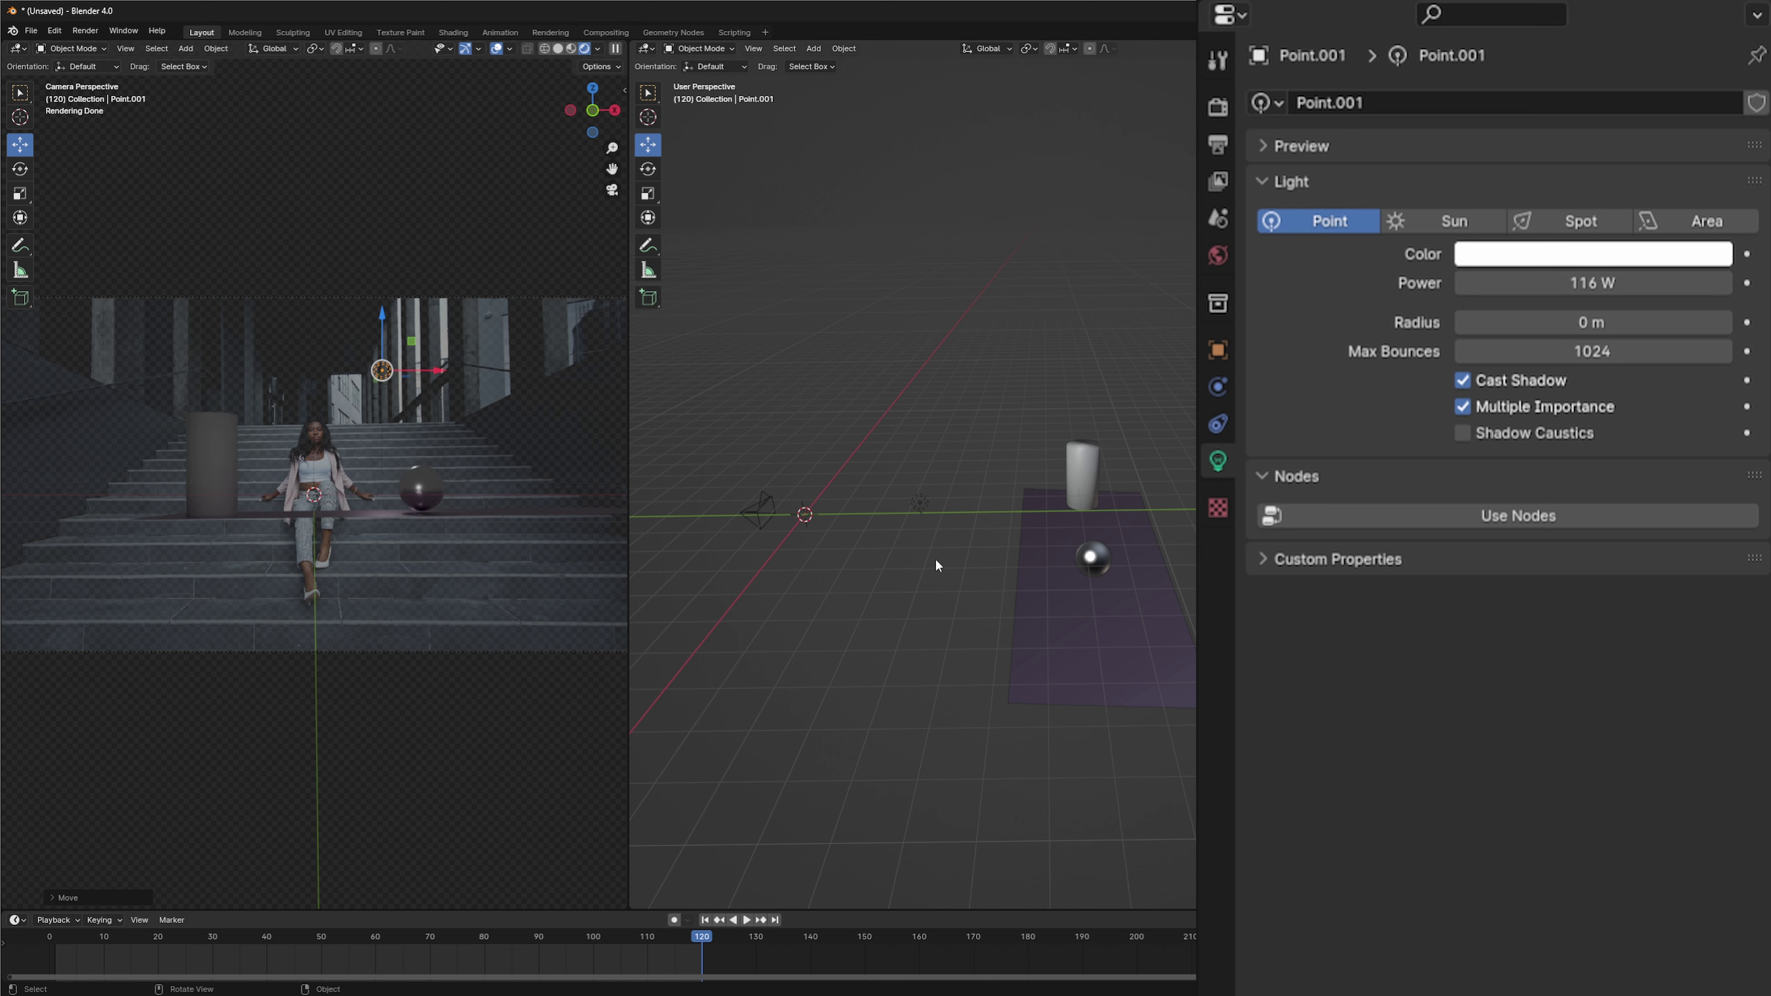
Step: Raise the first point light slightly, move it a little toward the camera along Y, and set its power to 79 W
left_click(920, 502)
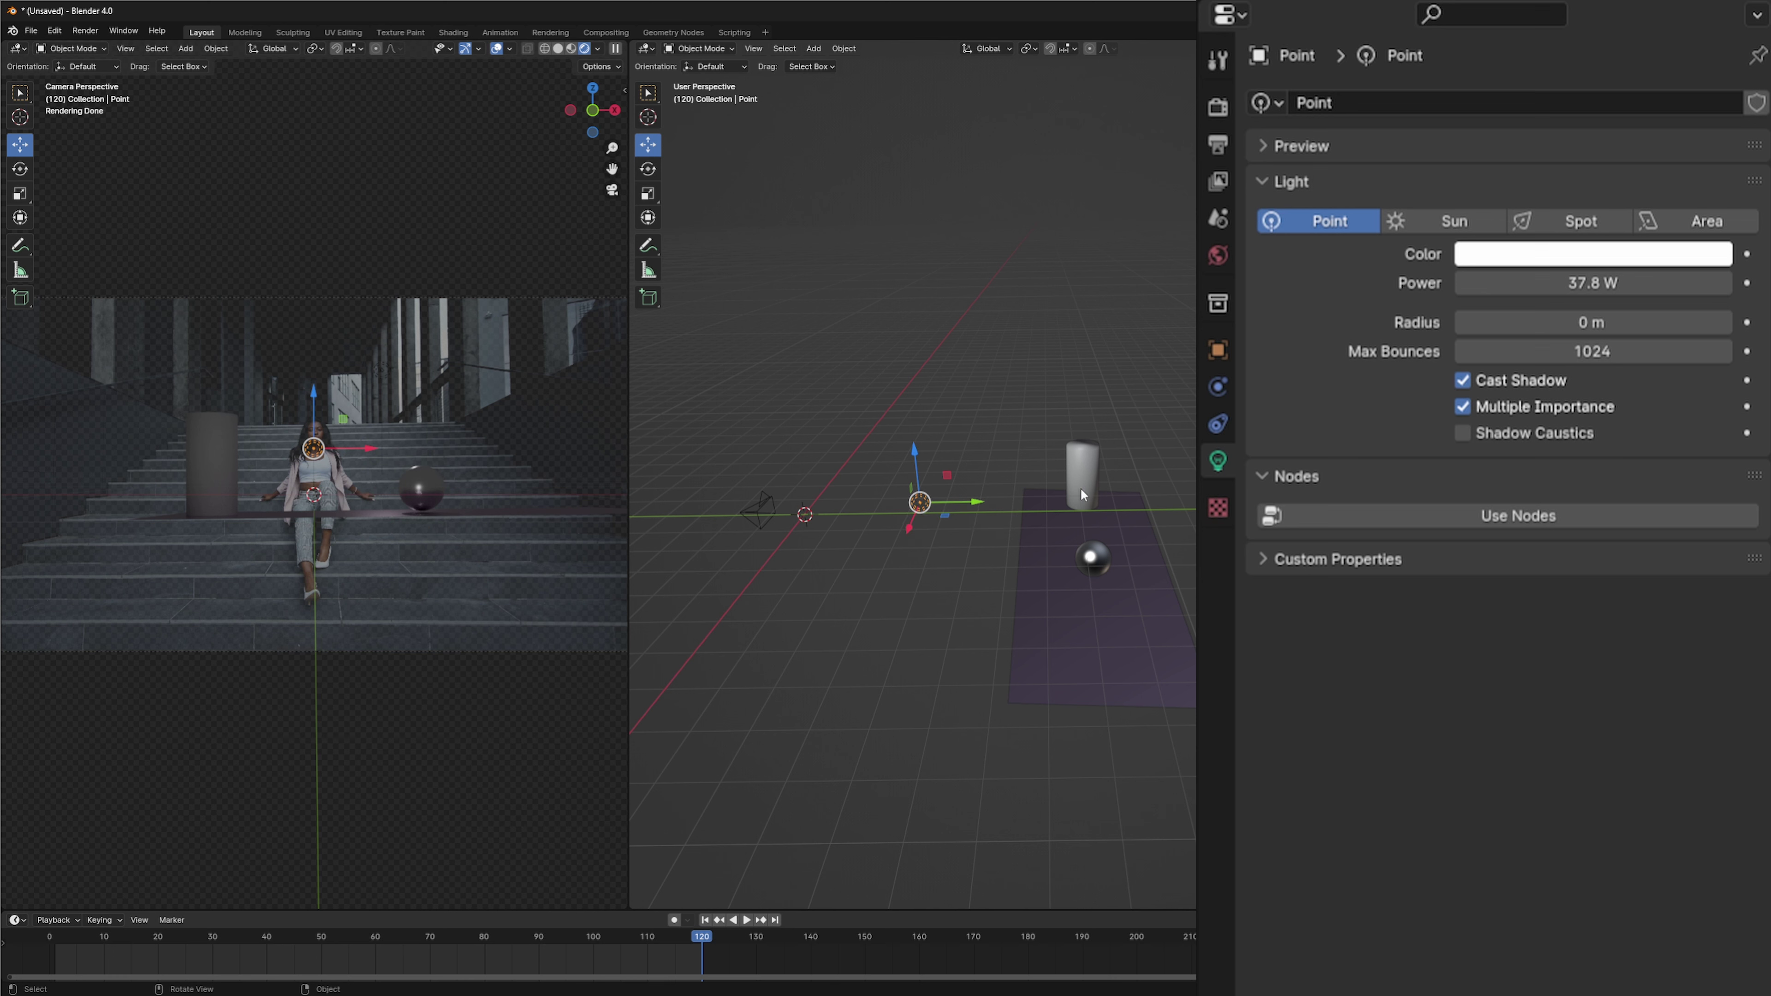
left_click_drag(1587, 283, 1603, 283)
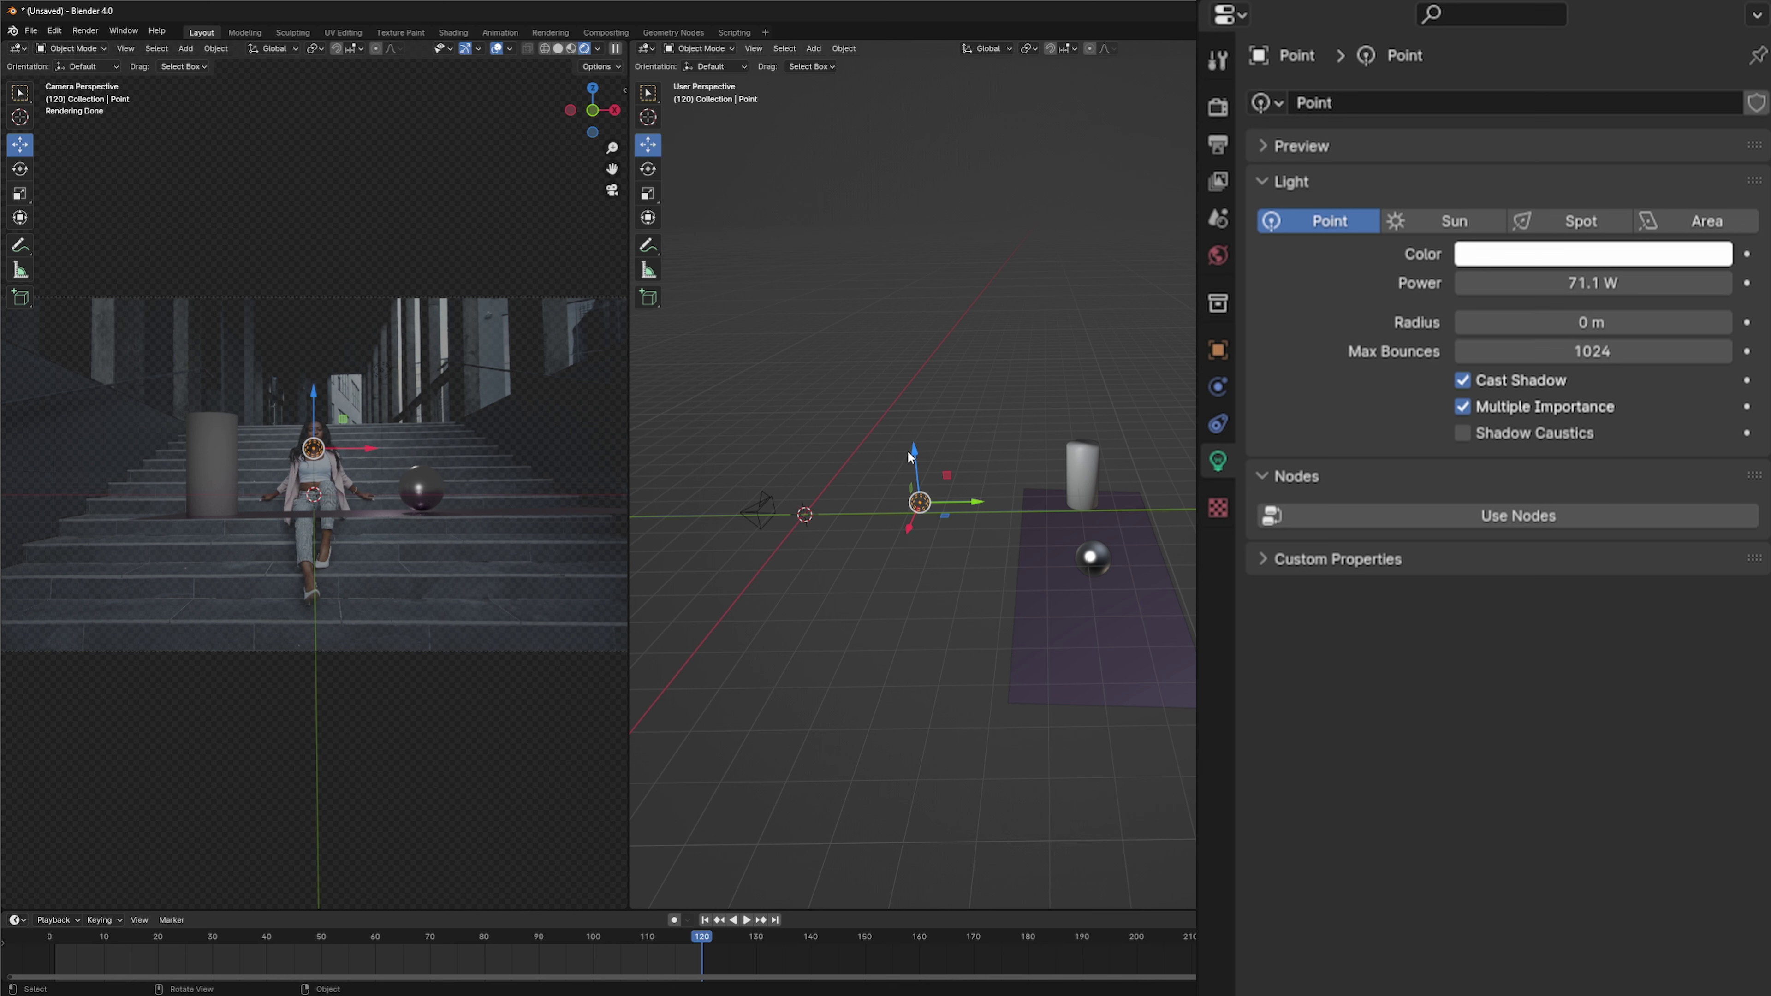
left_click_drag(914, 453, 912, 444)
left_click_drag(974, 493, 959, 492)
left_click_drag(1538, 285, 1545, 284)
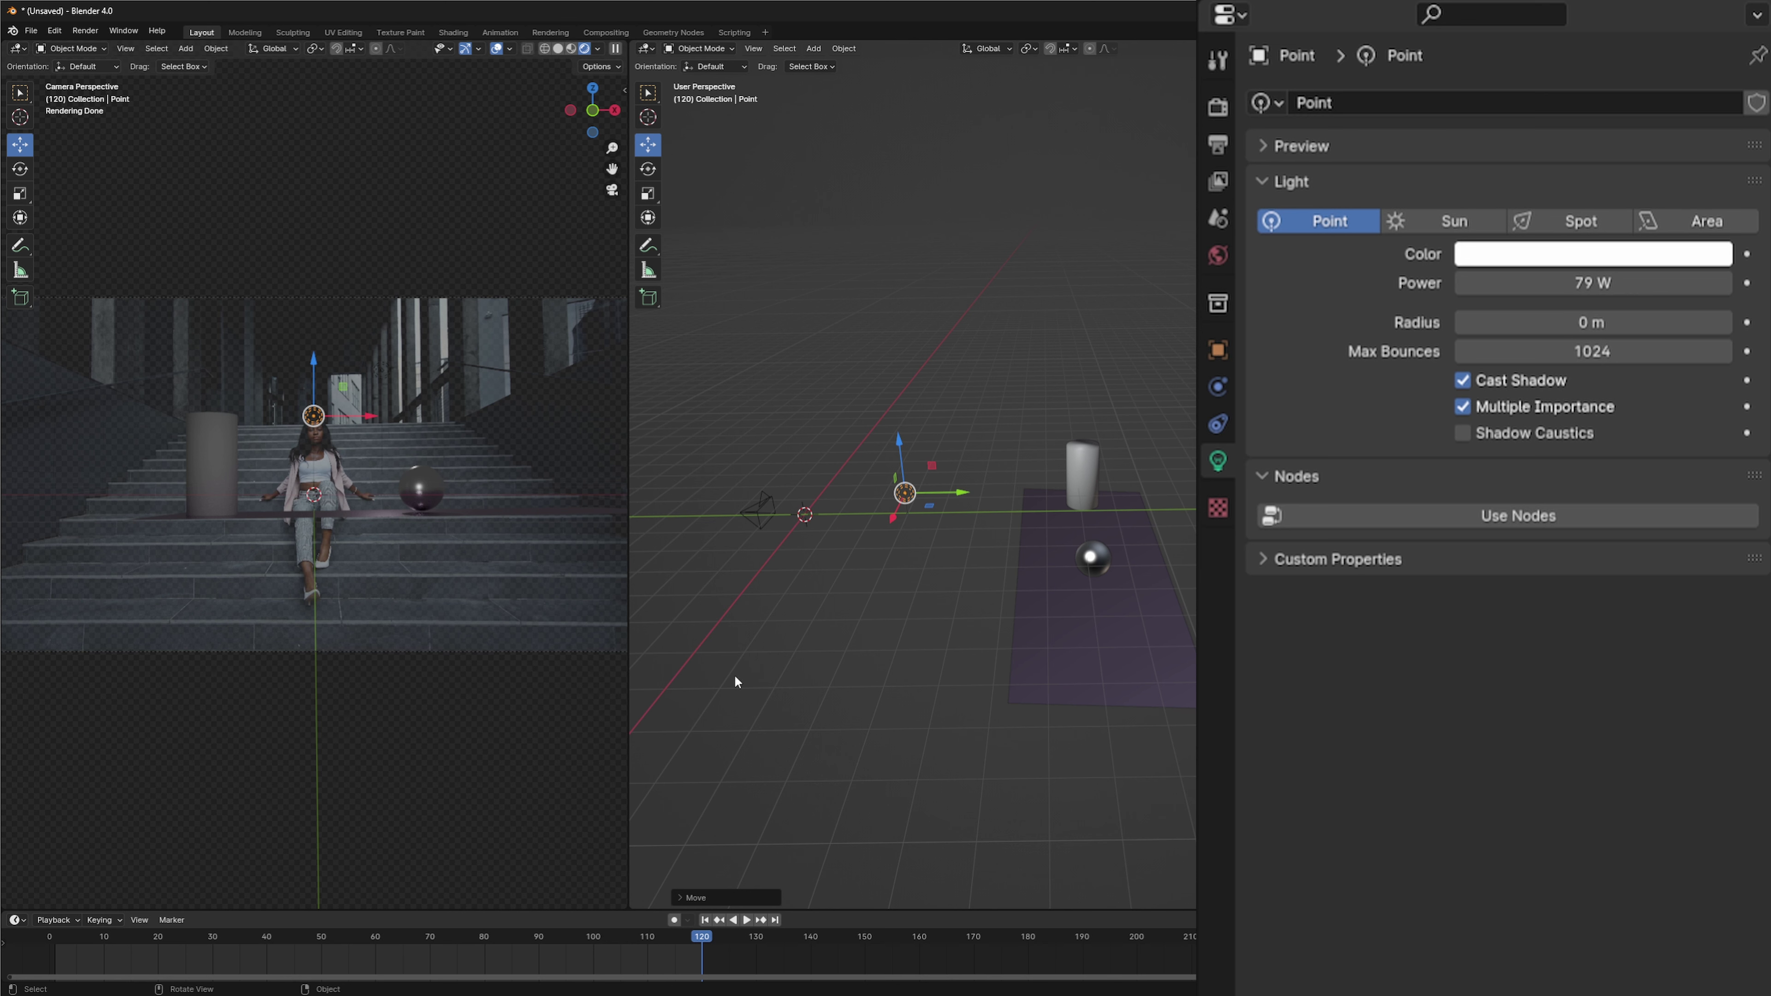
Step: Switch the user perspective view to the Shader Editor and create a new material for the cylinder
left_click(1089, 488)
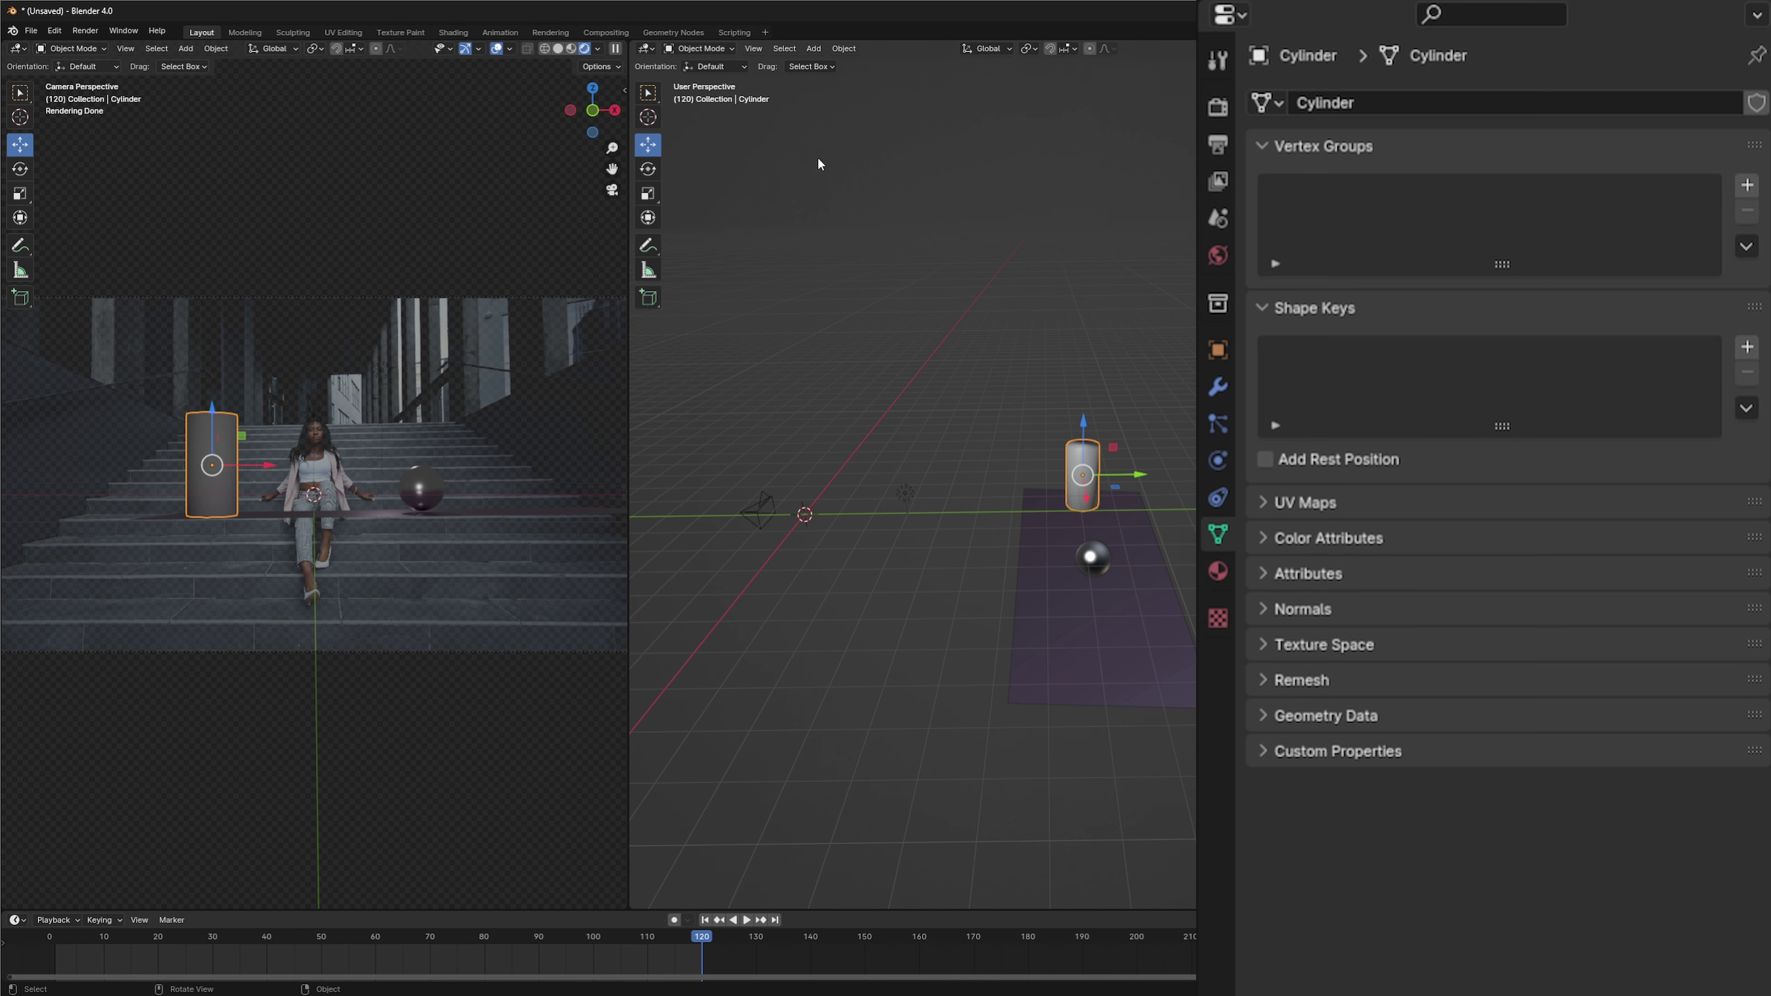
left_click(646, 48)
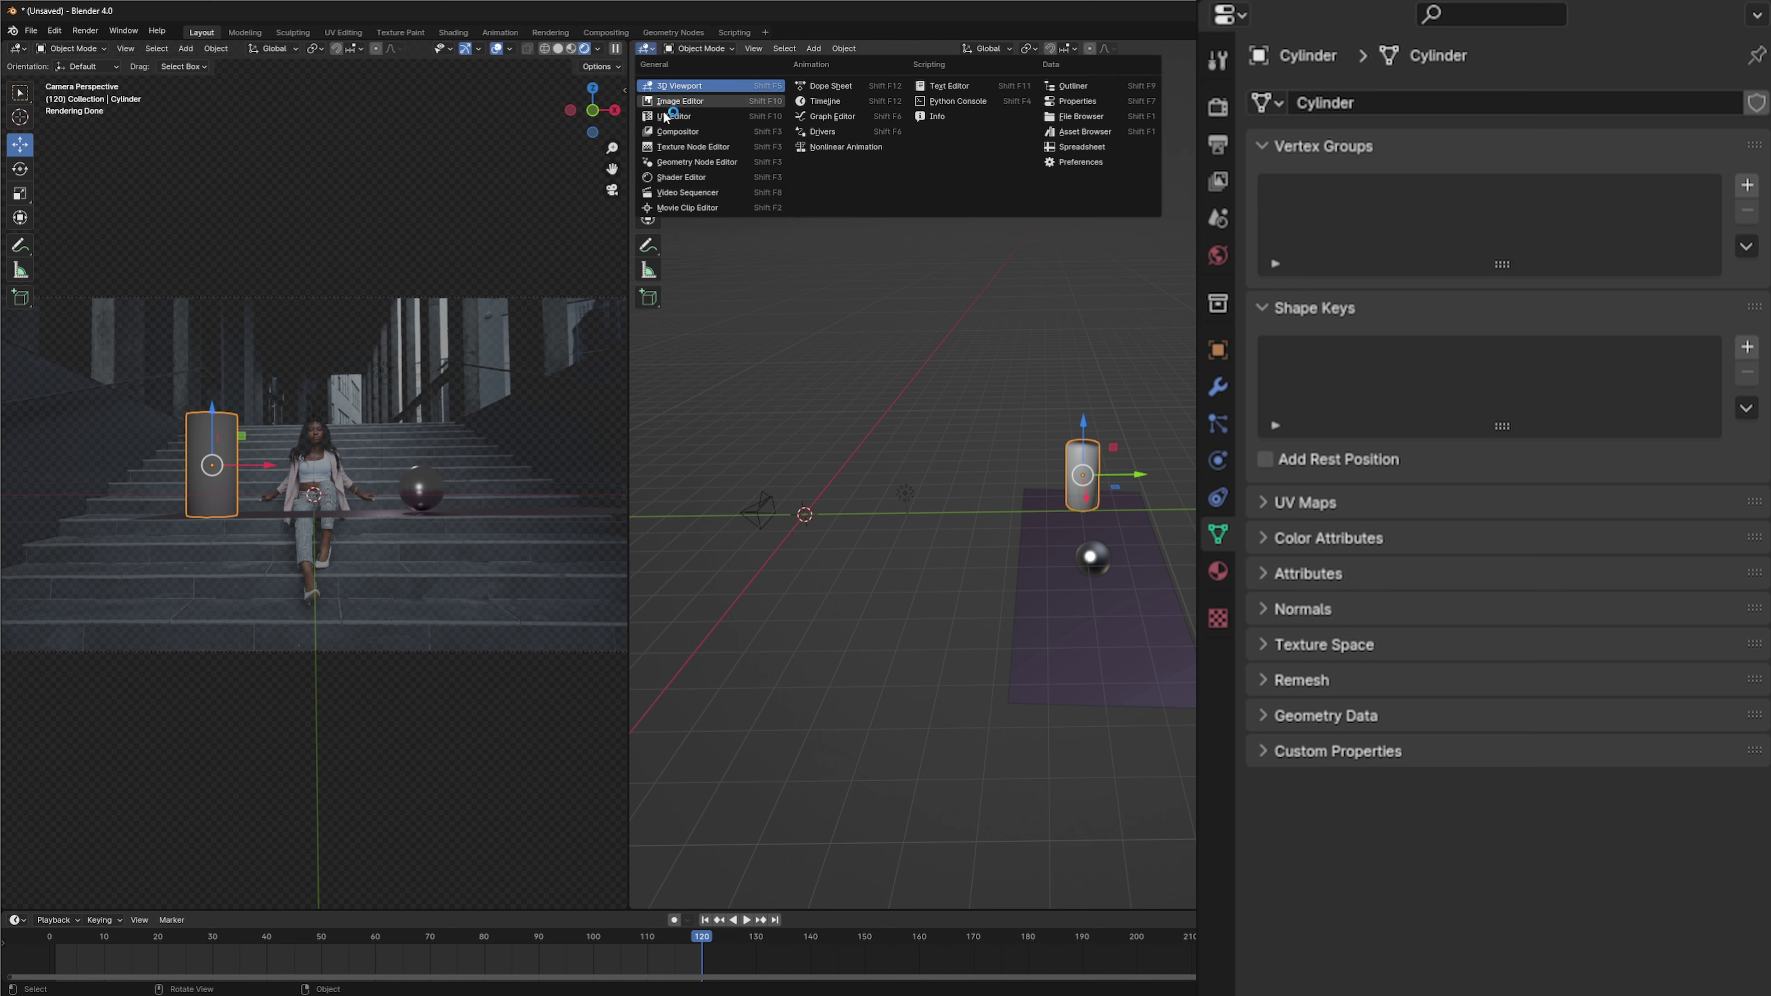
left_click(686, 180)
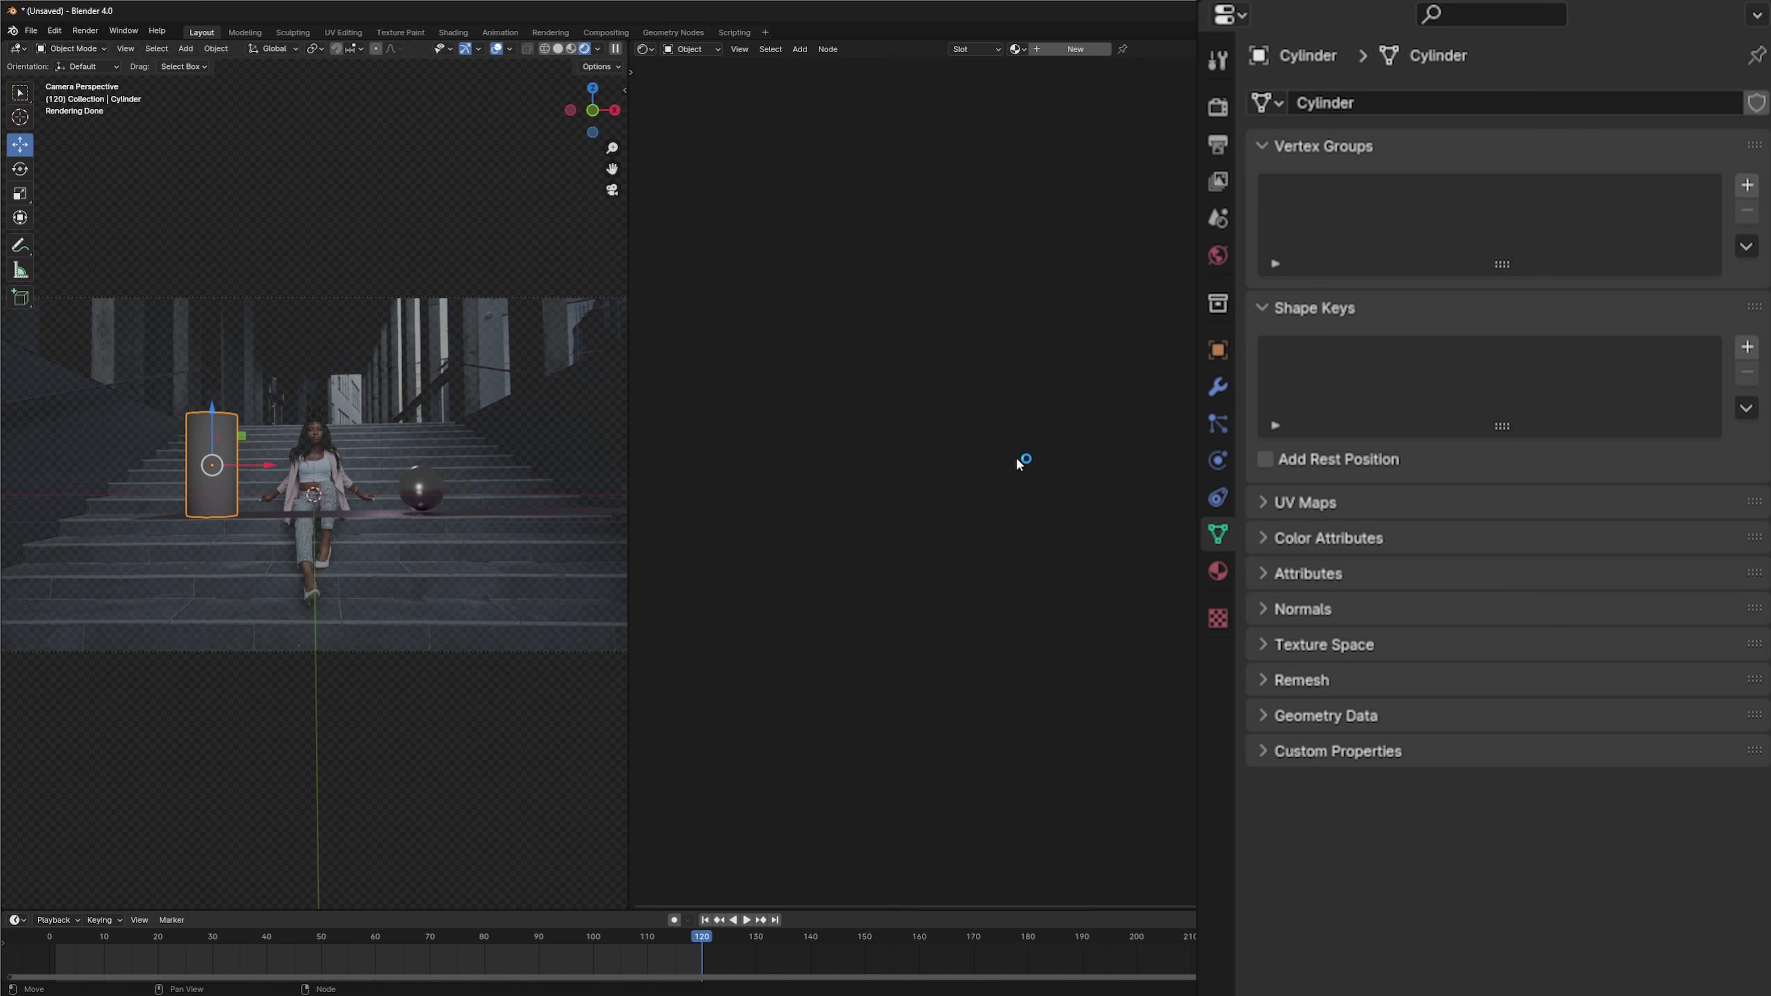
left_click(1071, 55)
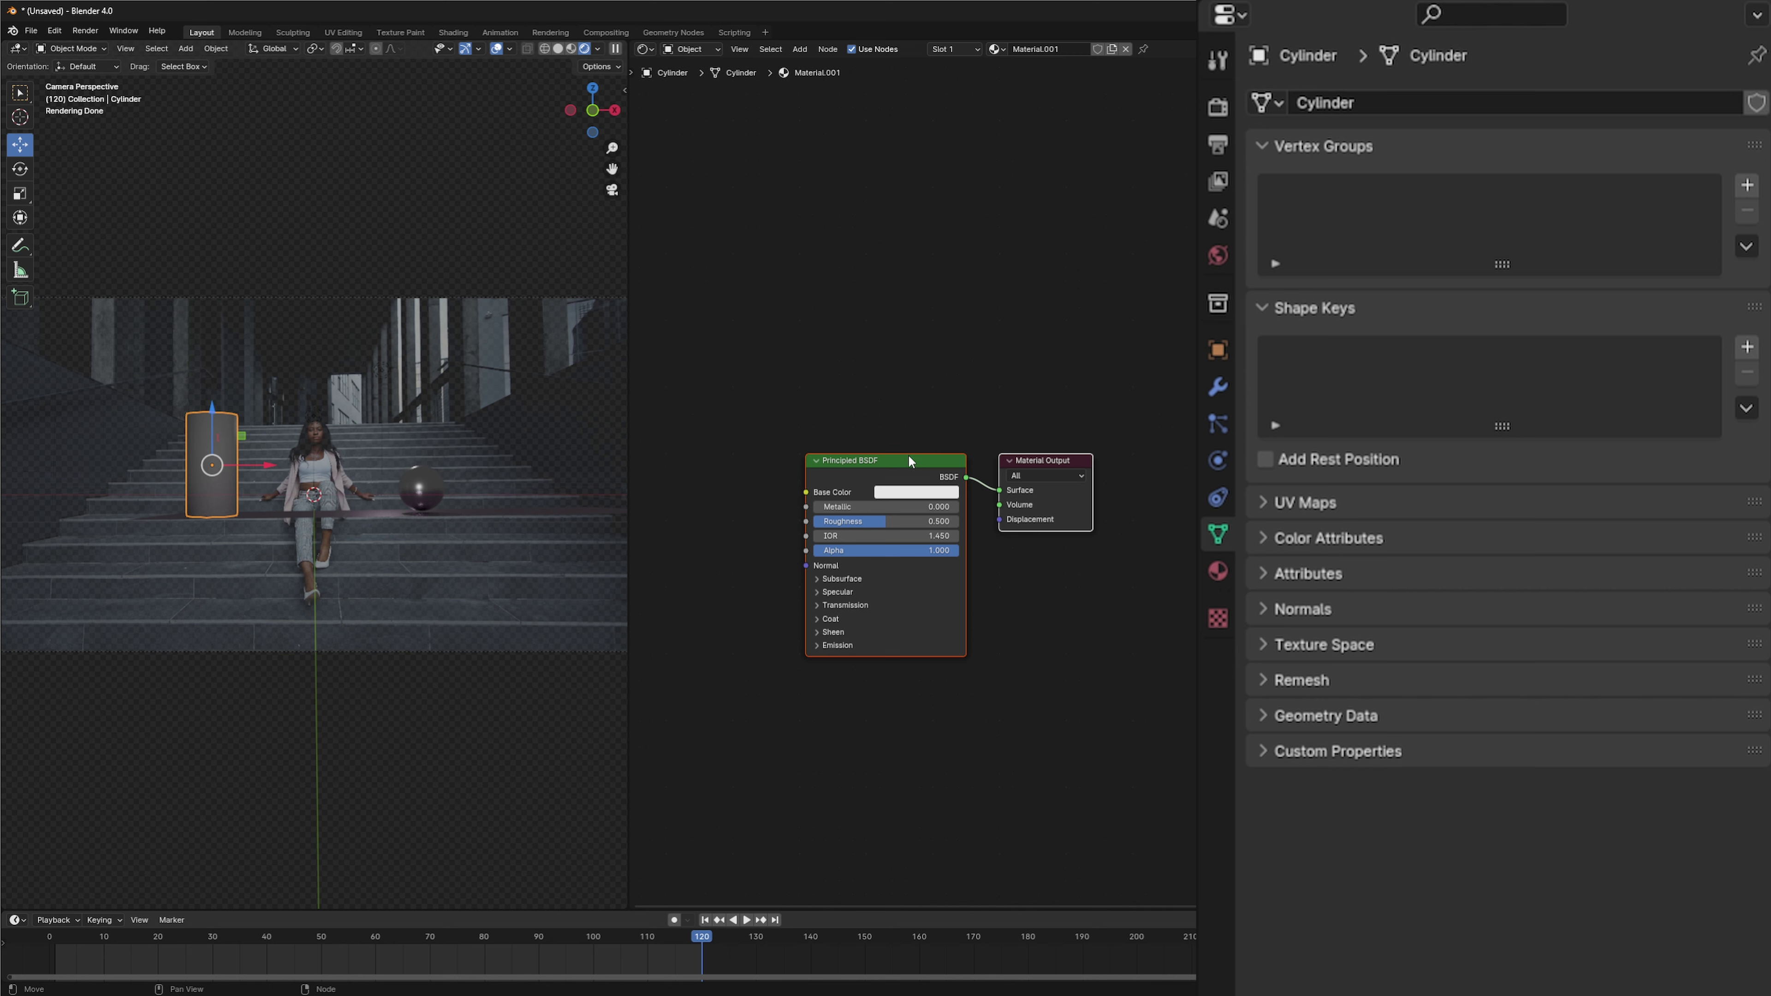
left_click_drag(907, 454, 933, 439)
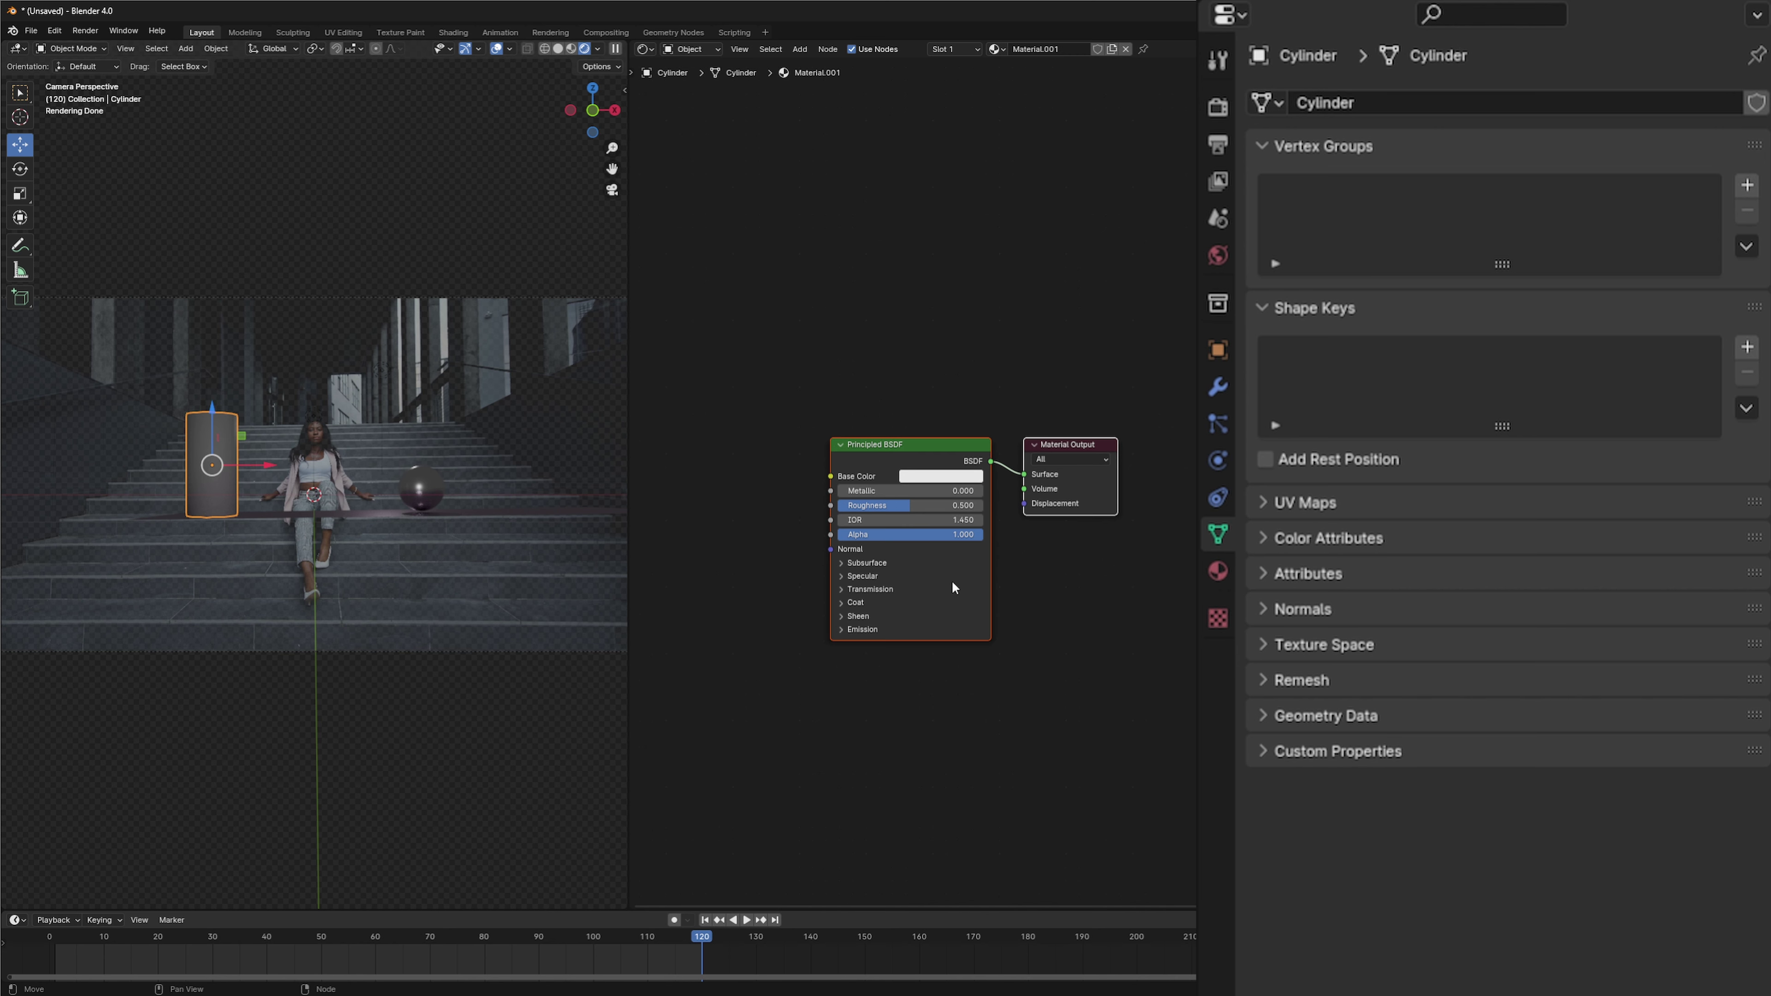
Step: Set the cylinder material's Base Color to a saturated cyan at full brightness and its Metallic value to 0.068
left_click(932, 476)
left_click(935, 477)
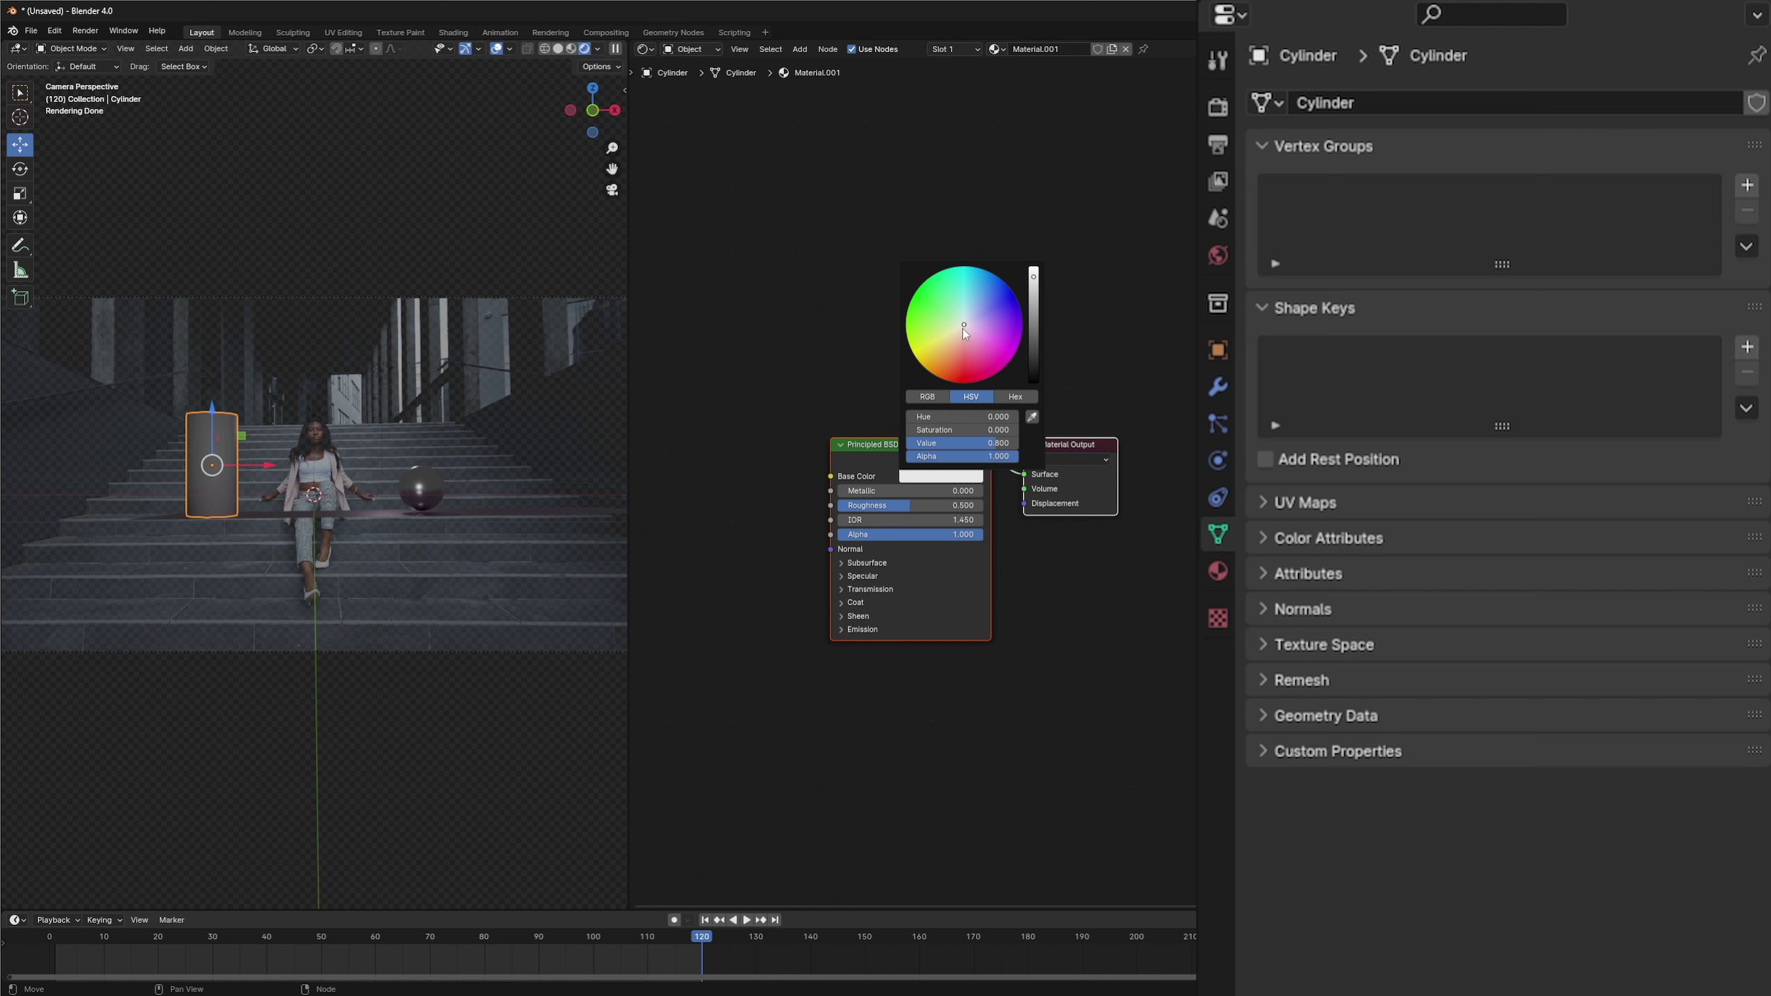
left_click_drag(963, 328, 971, 277)
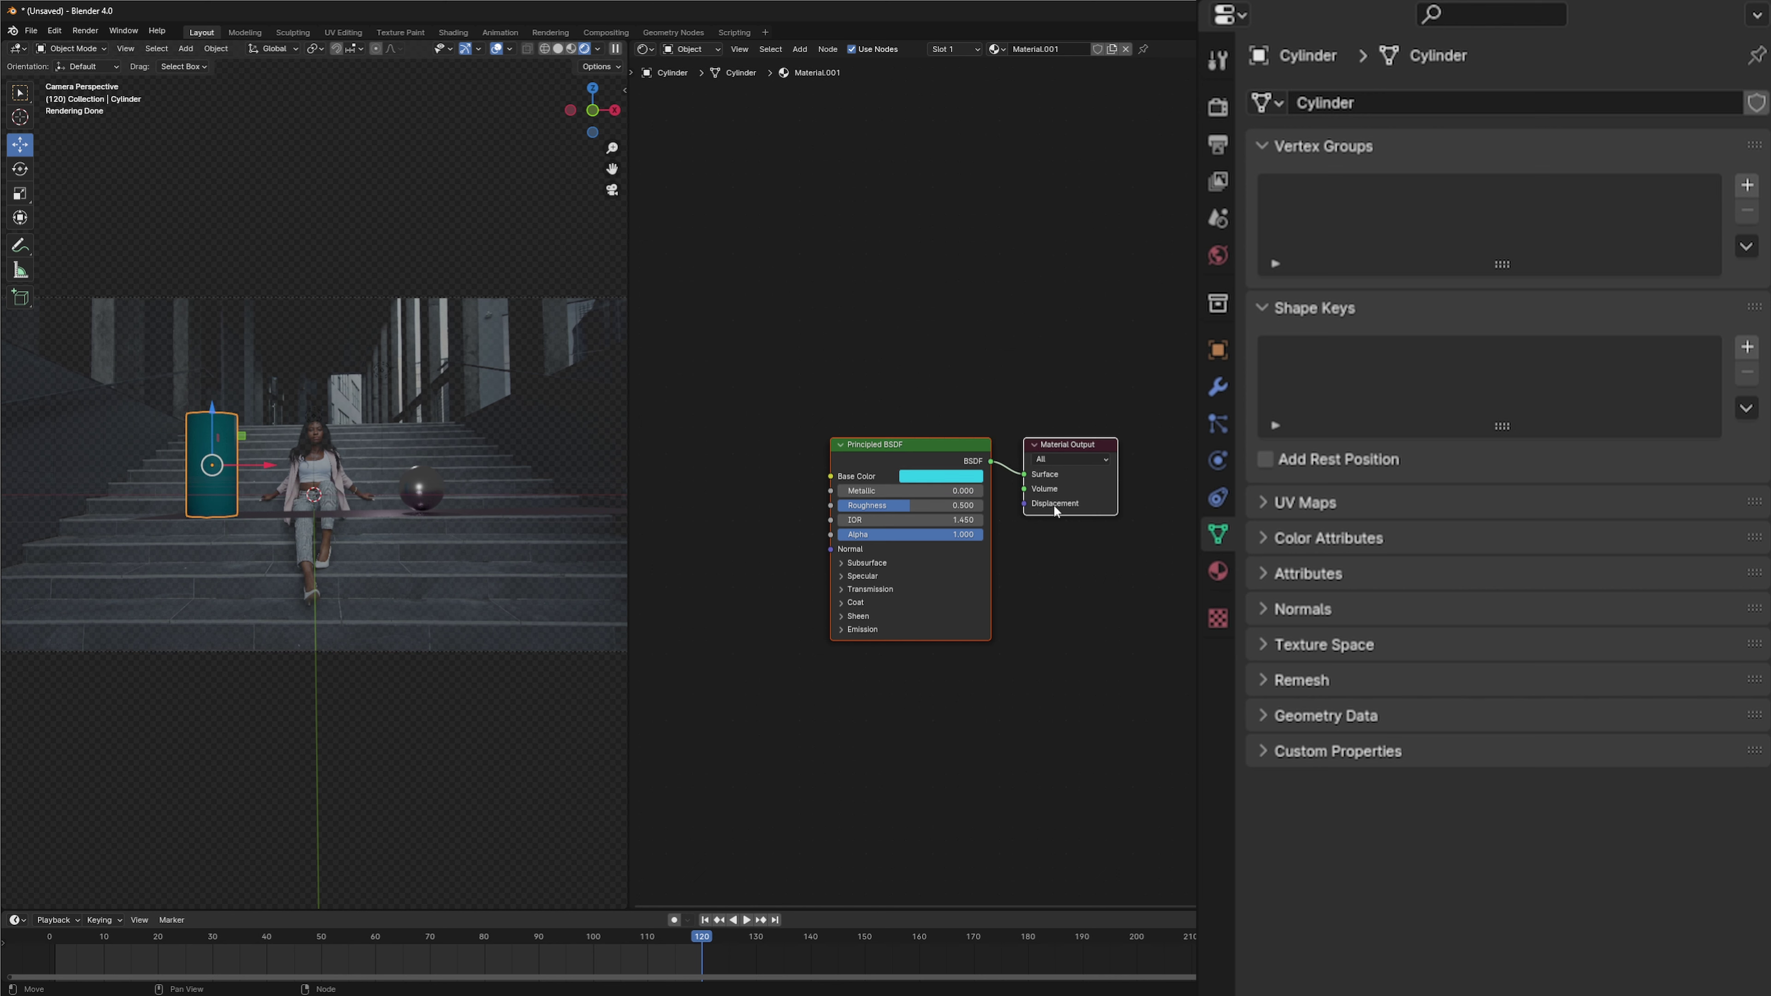
left_click(946, 476)
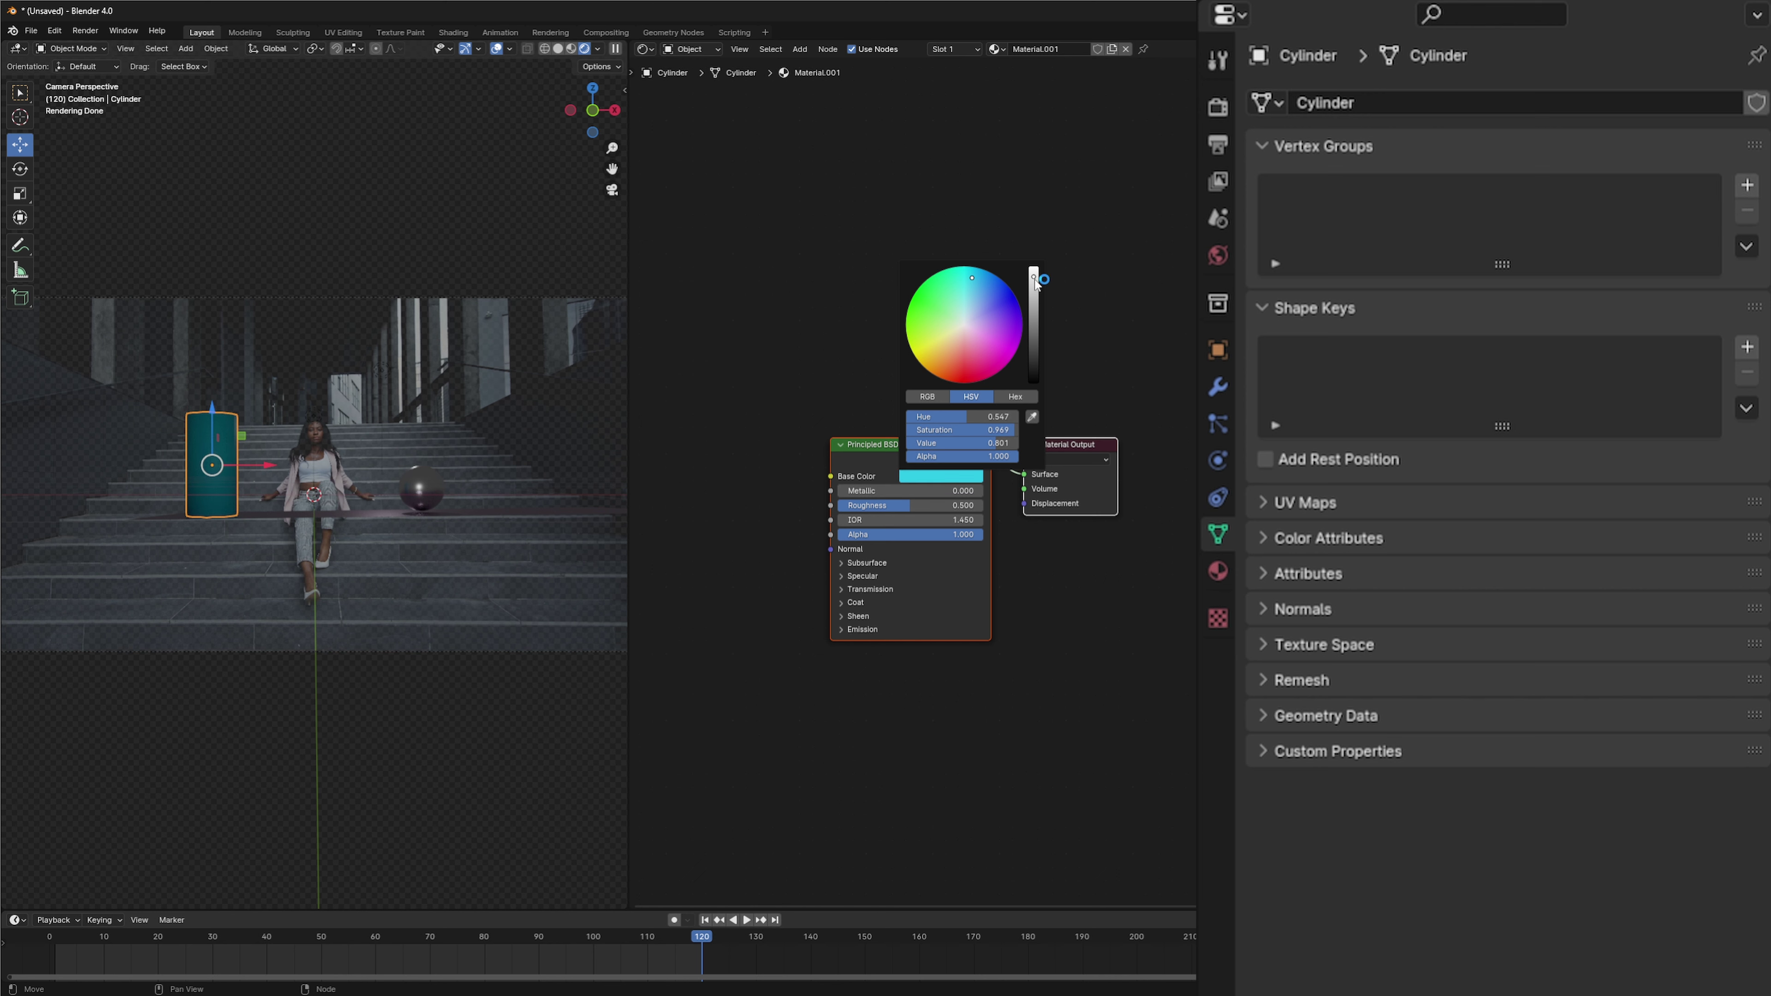
left_click_drag(1033, 275, 1033, 267)
left_click(921, 616)
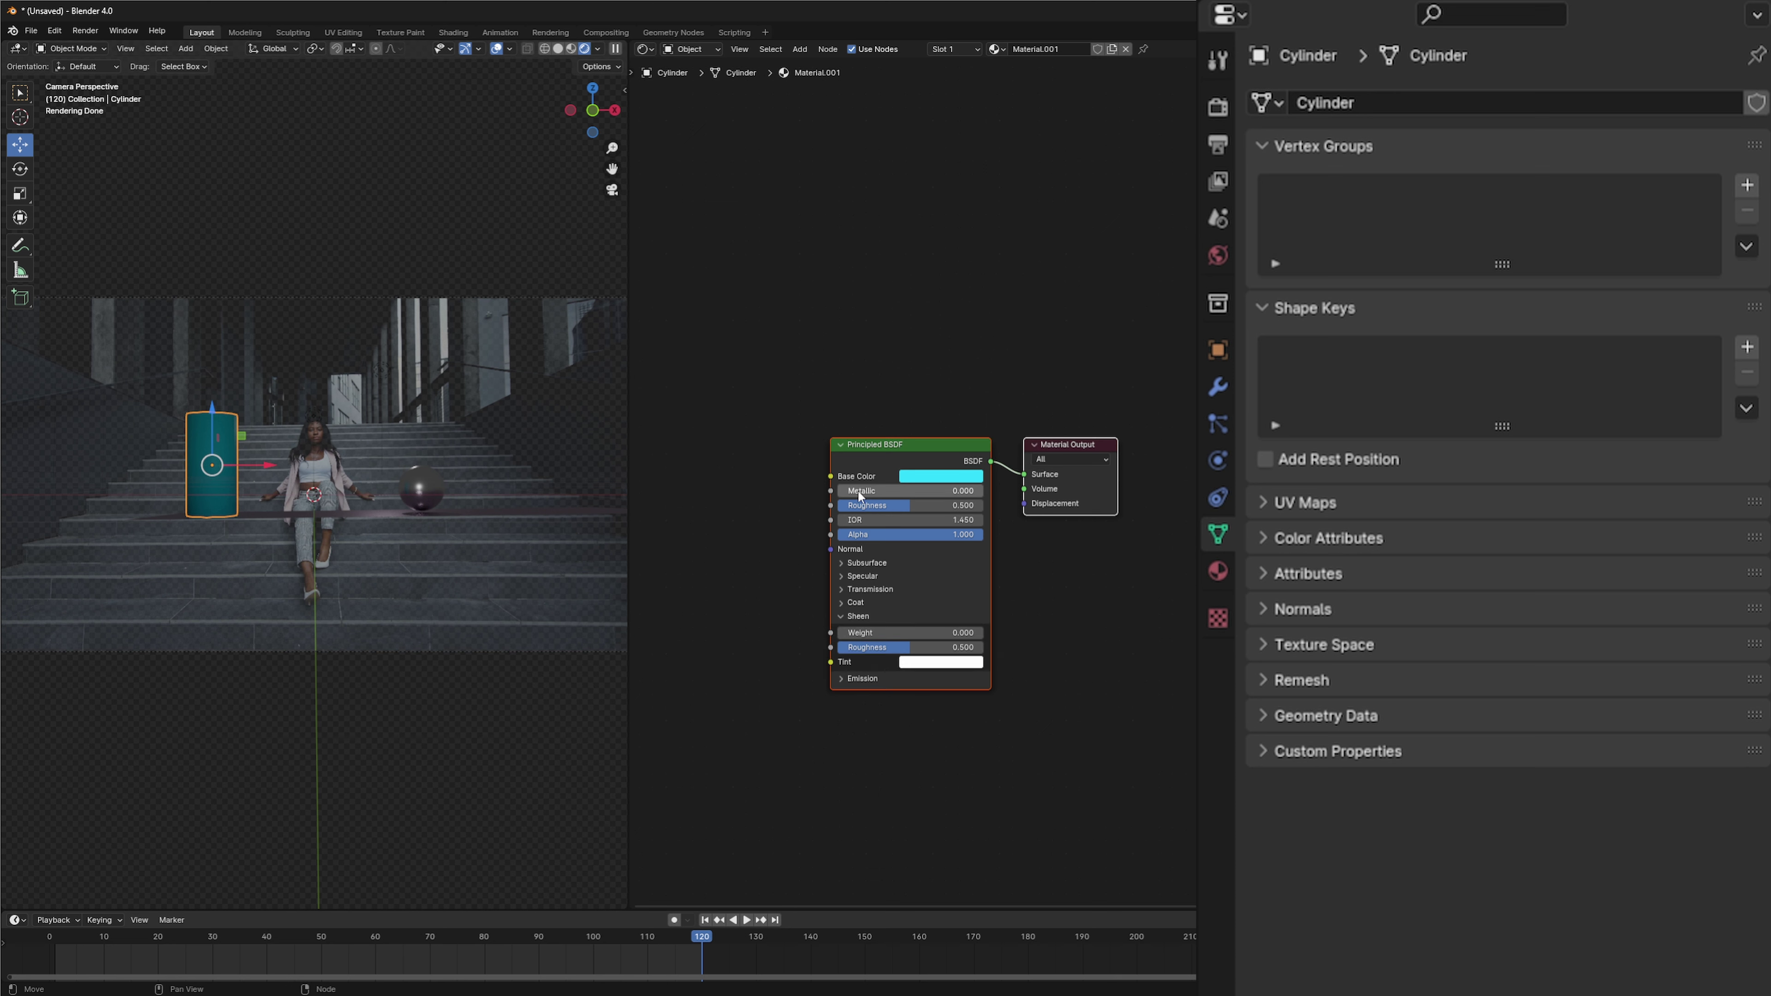
left_click_drag(858, 492, 863, 492)
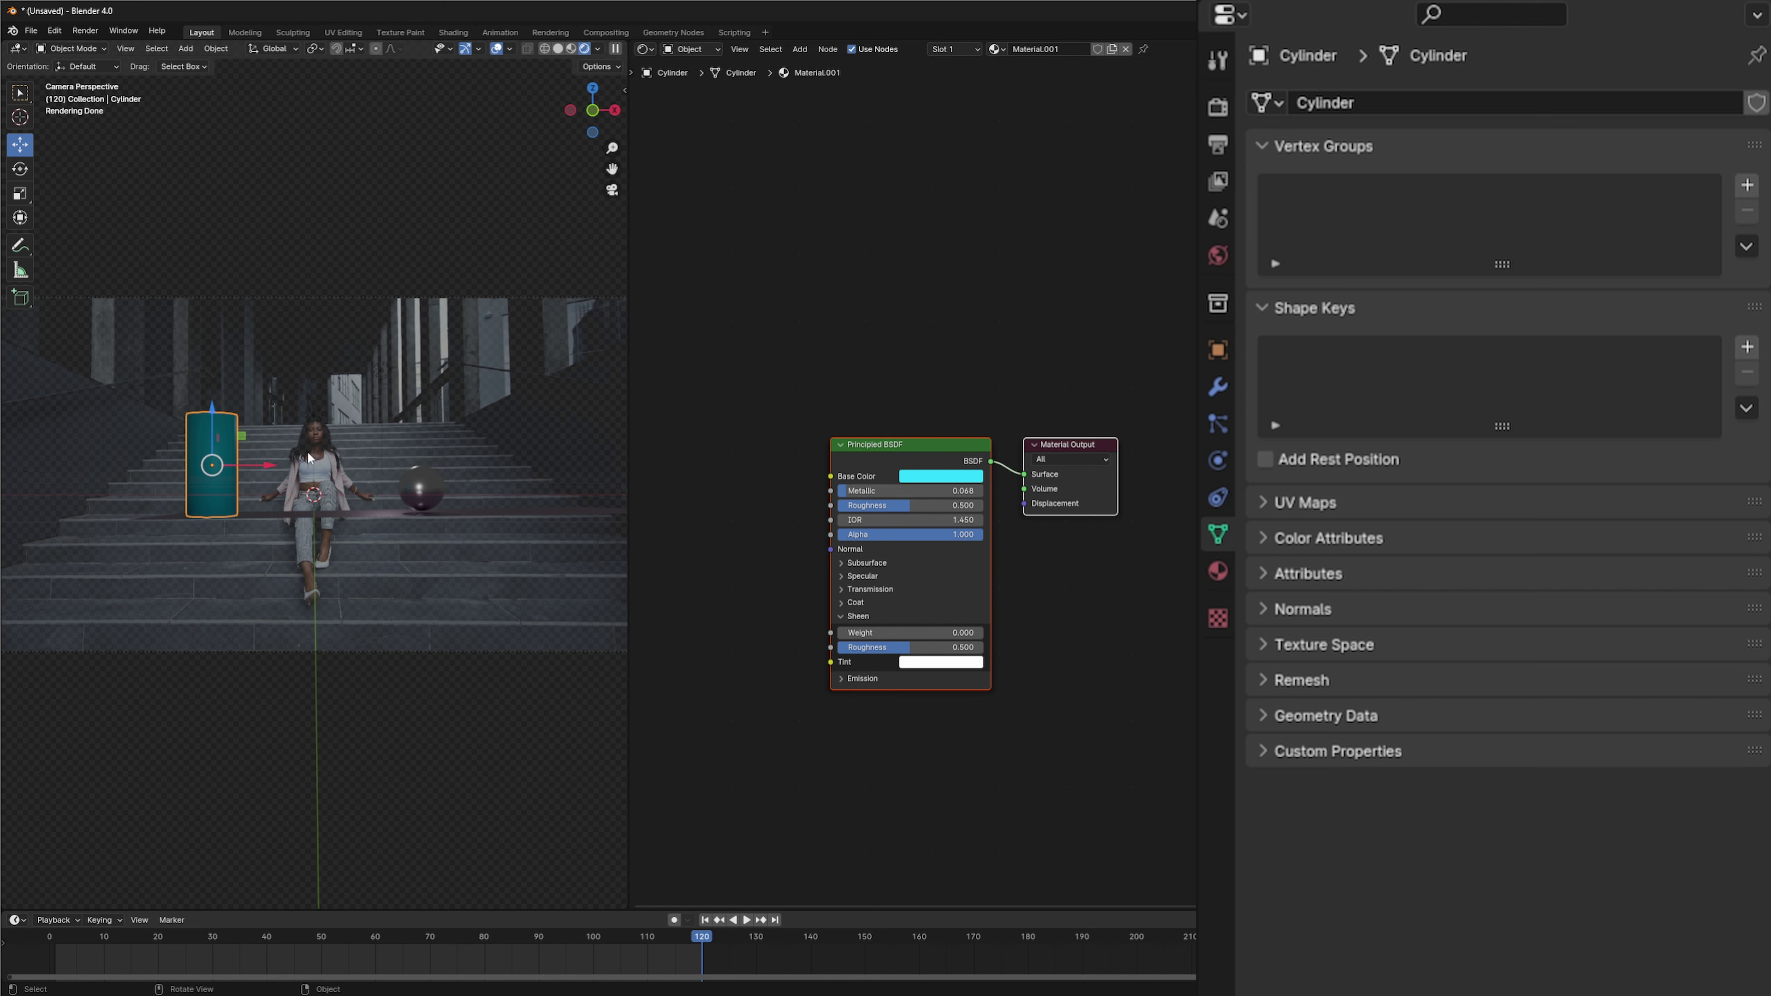
left_click(1085, 687)
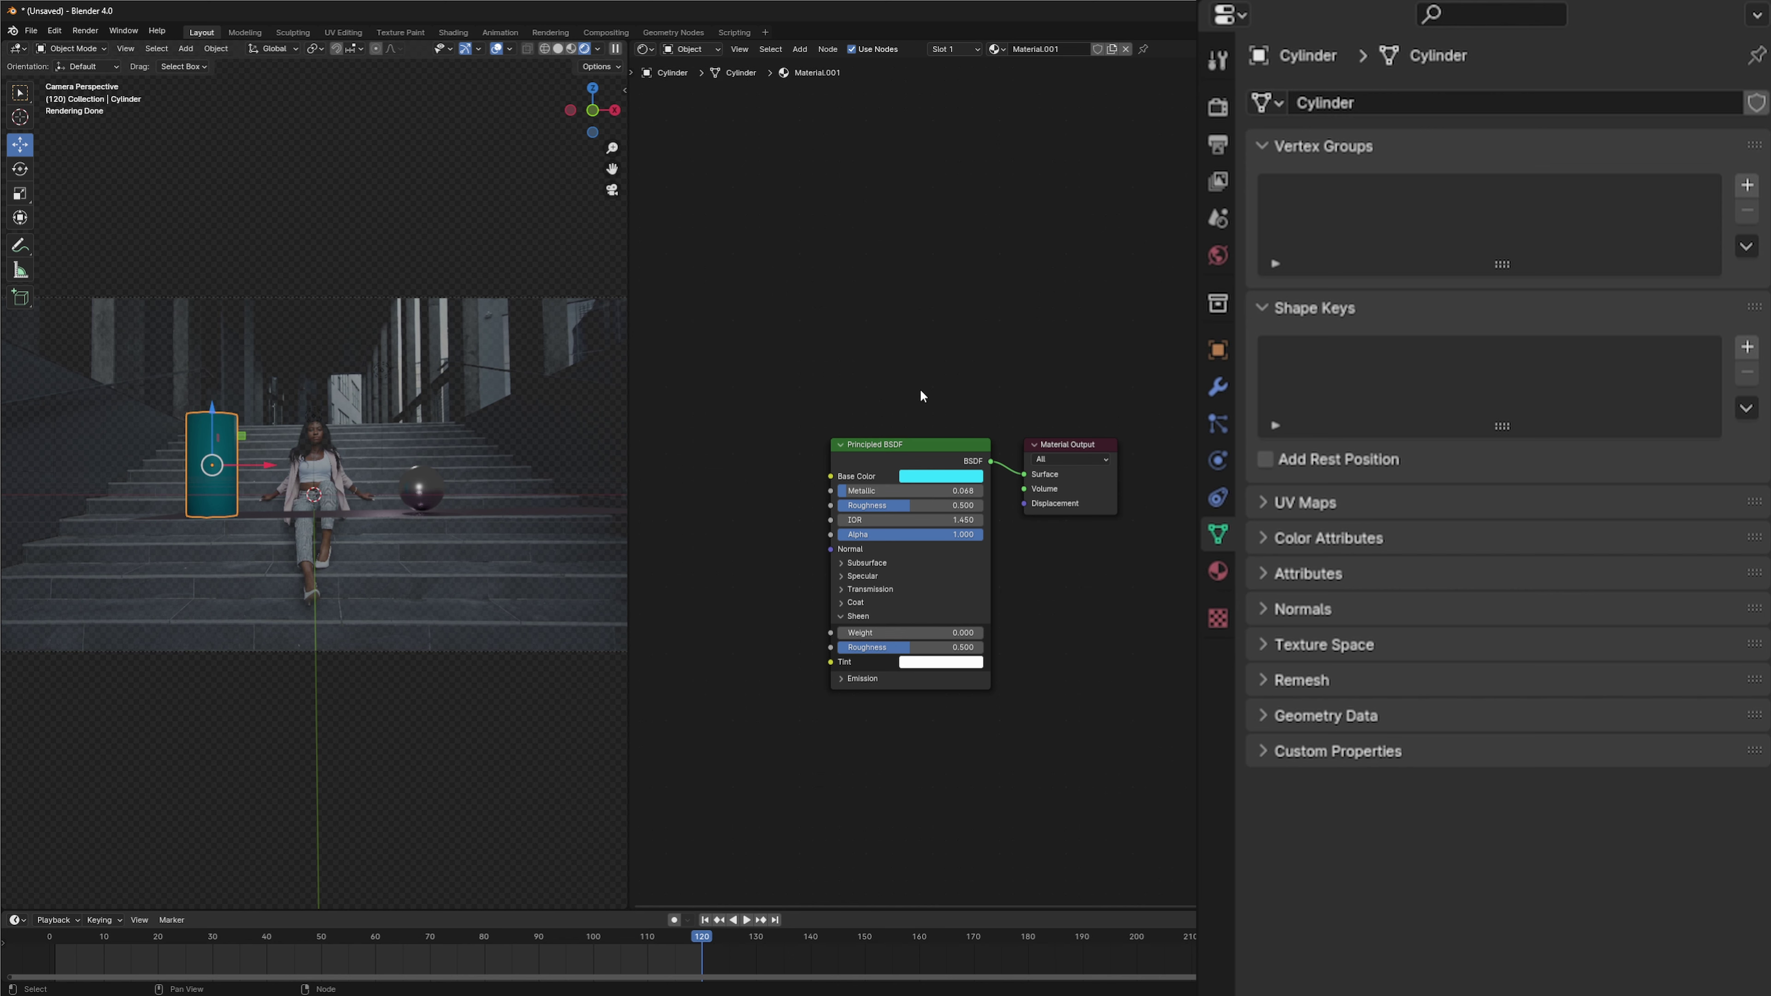
Step: Switch the Shader Editor area back to the 3D Viewport
left_click(649, 50)
left_click(672, 188)
left_click(649, 49)
left_click(680, 87)
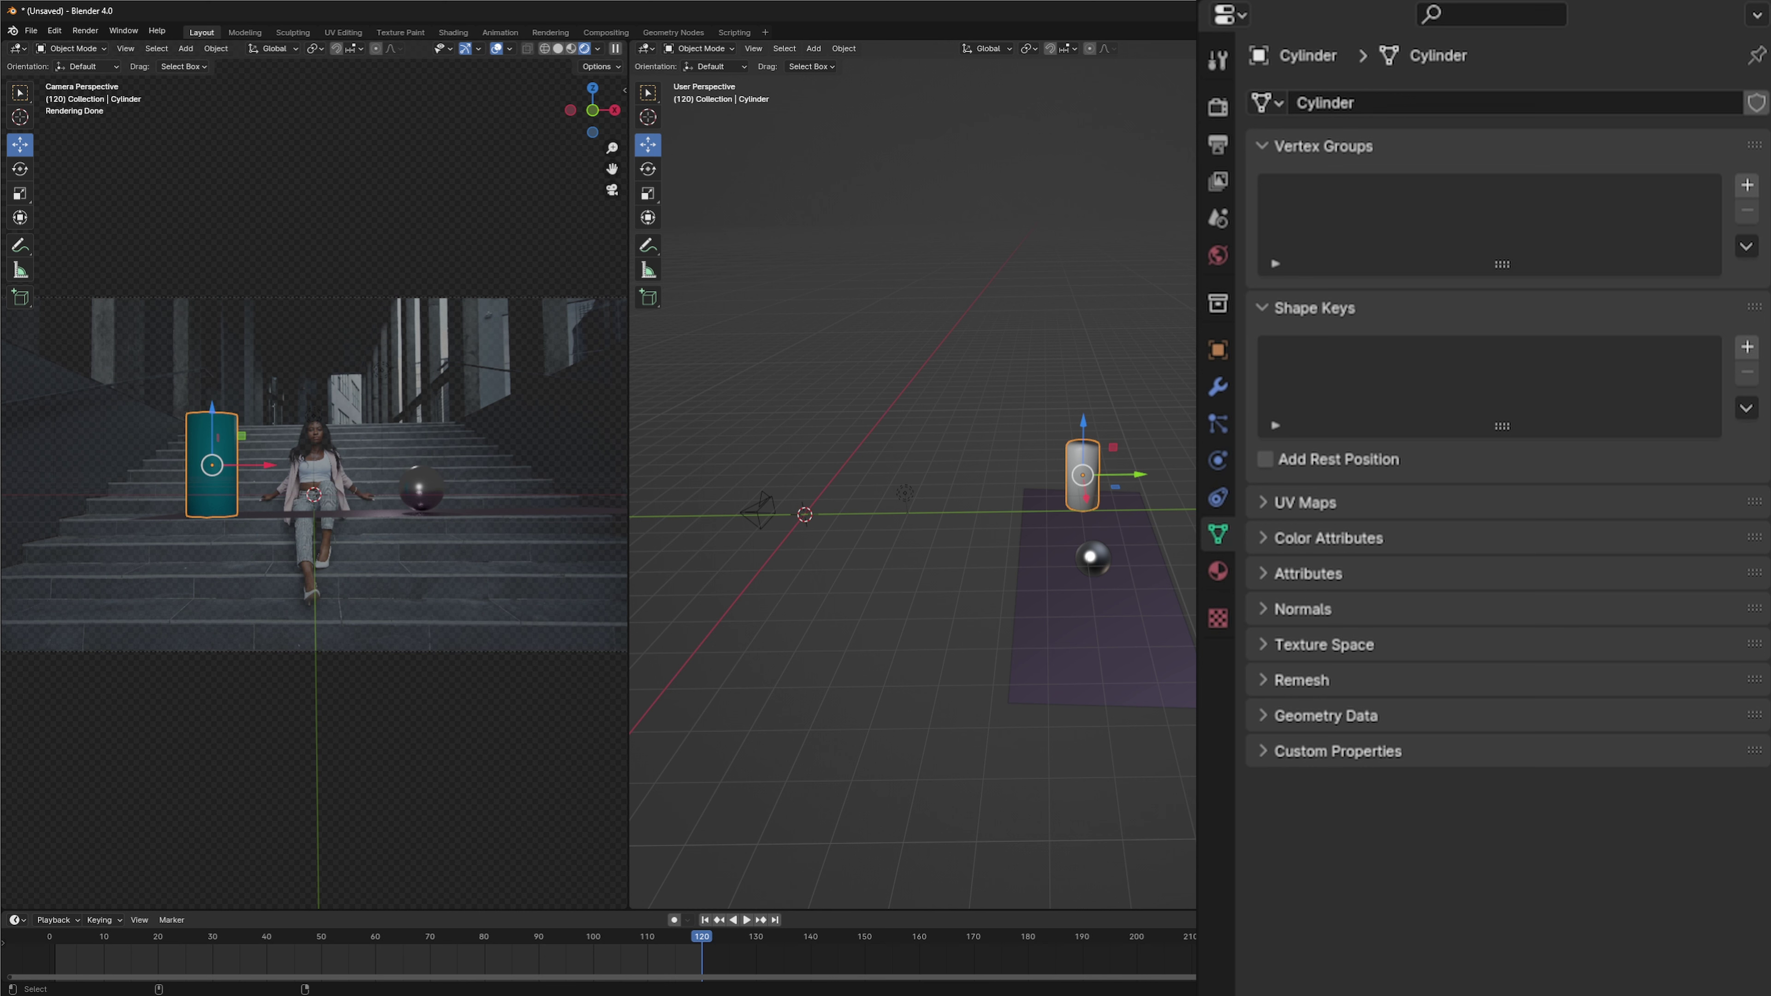
Step: Paste a copy of the cyan cylinder, move it along X to the woman's other side, and hide the ground plane
key("ctrl+v")
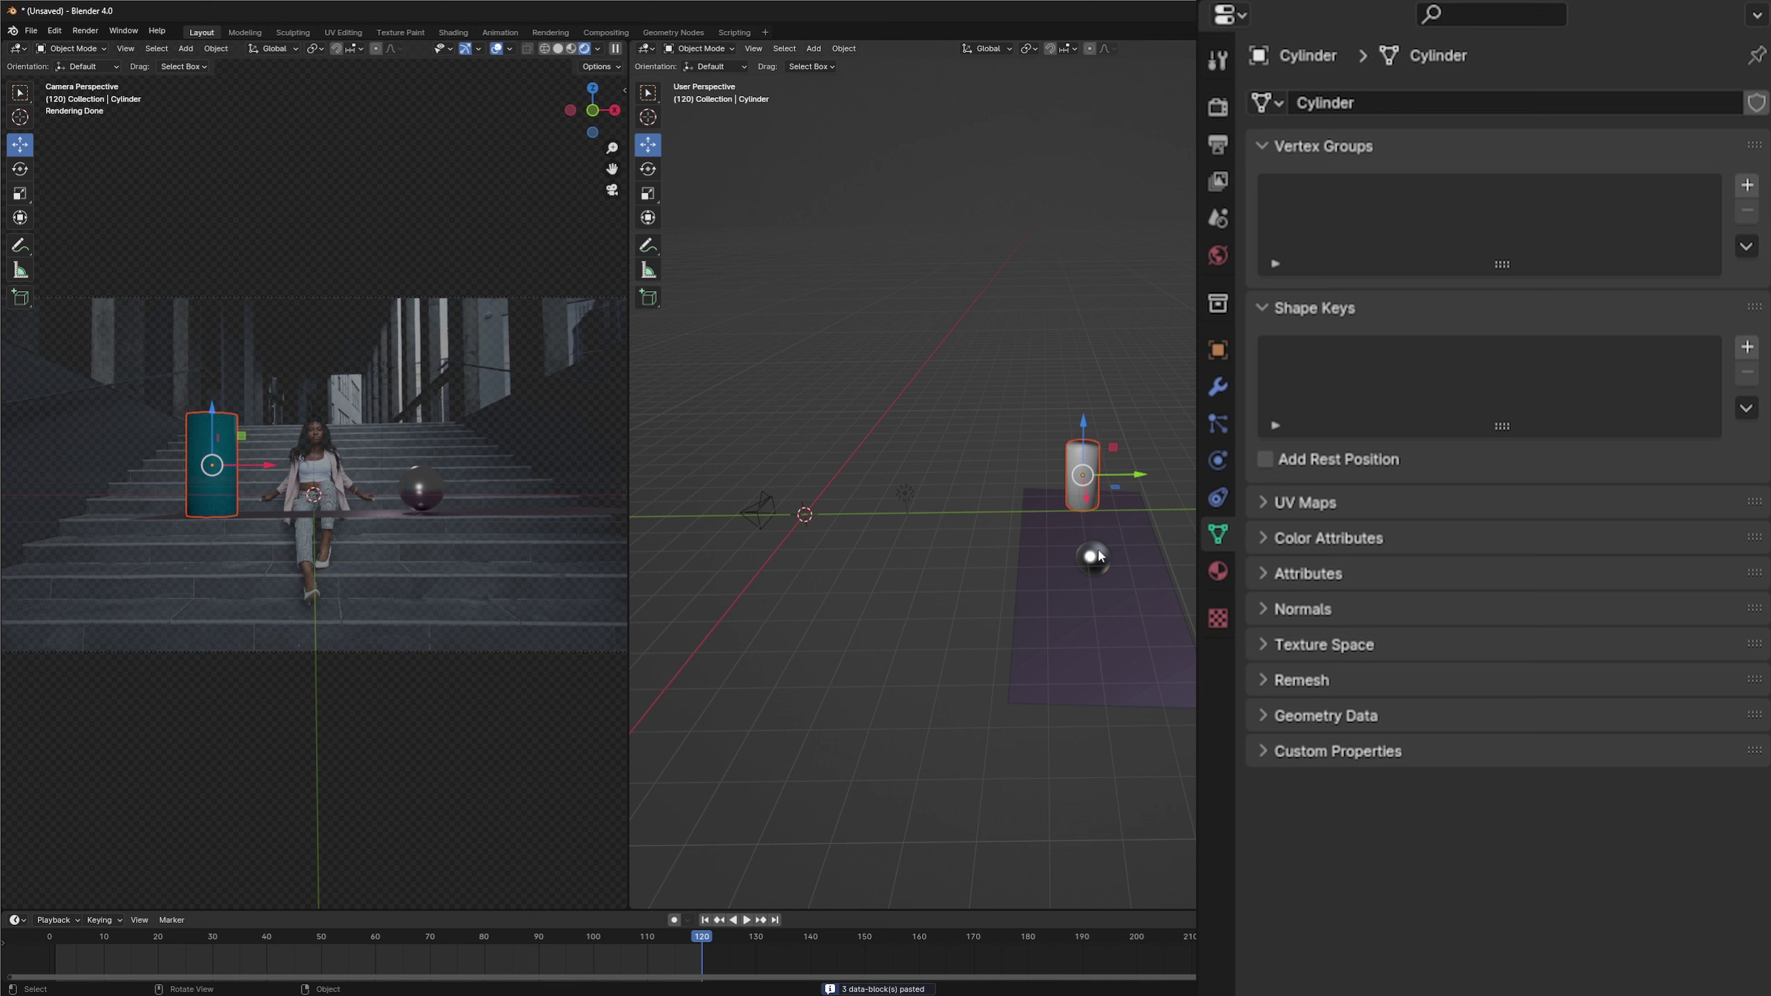
left_click_drag(269, 471, 479, 473)
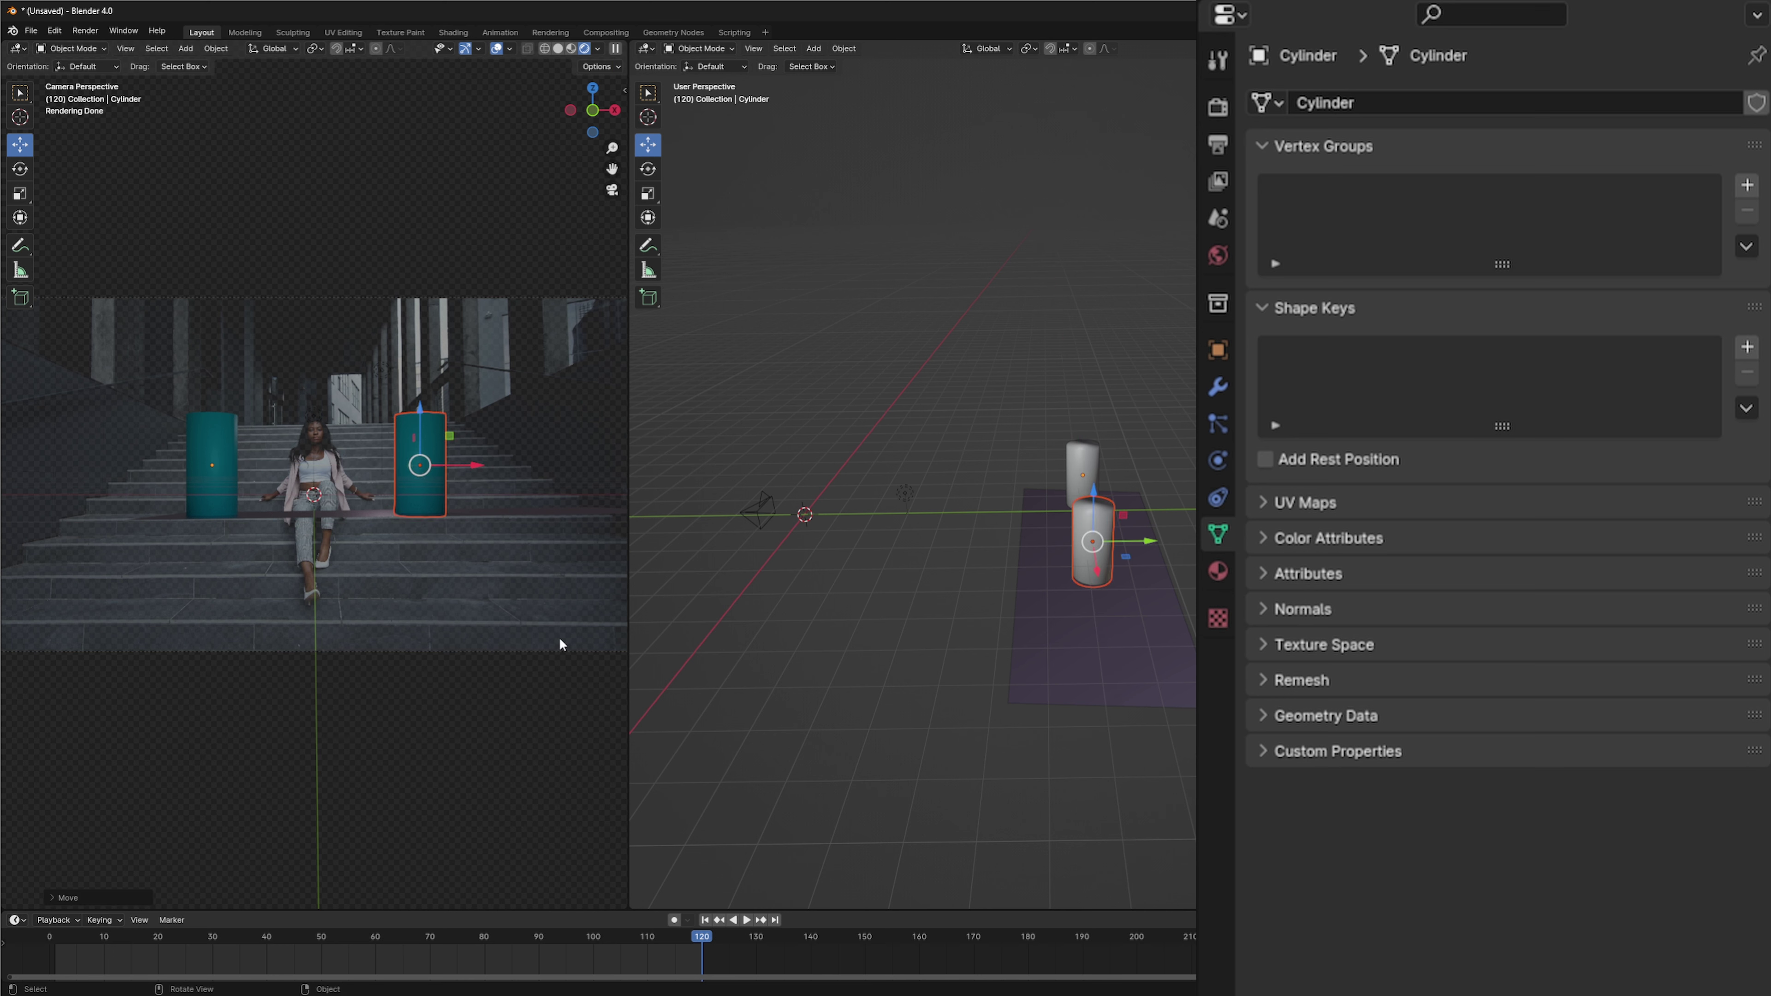
left_click(1541, 136)
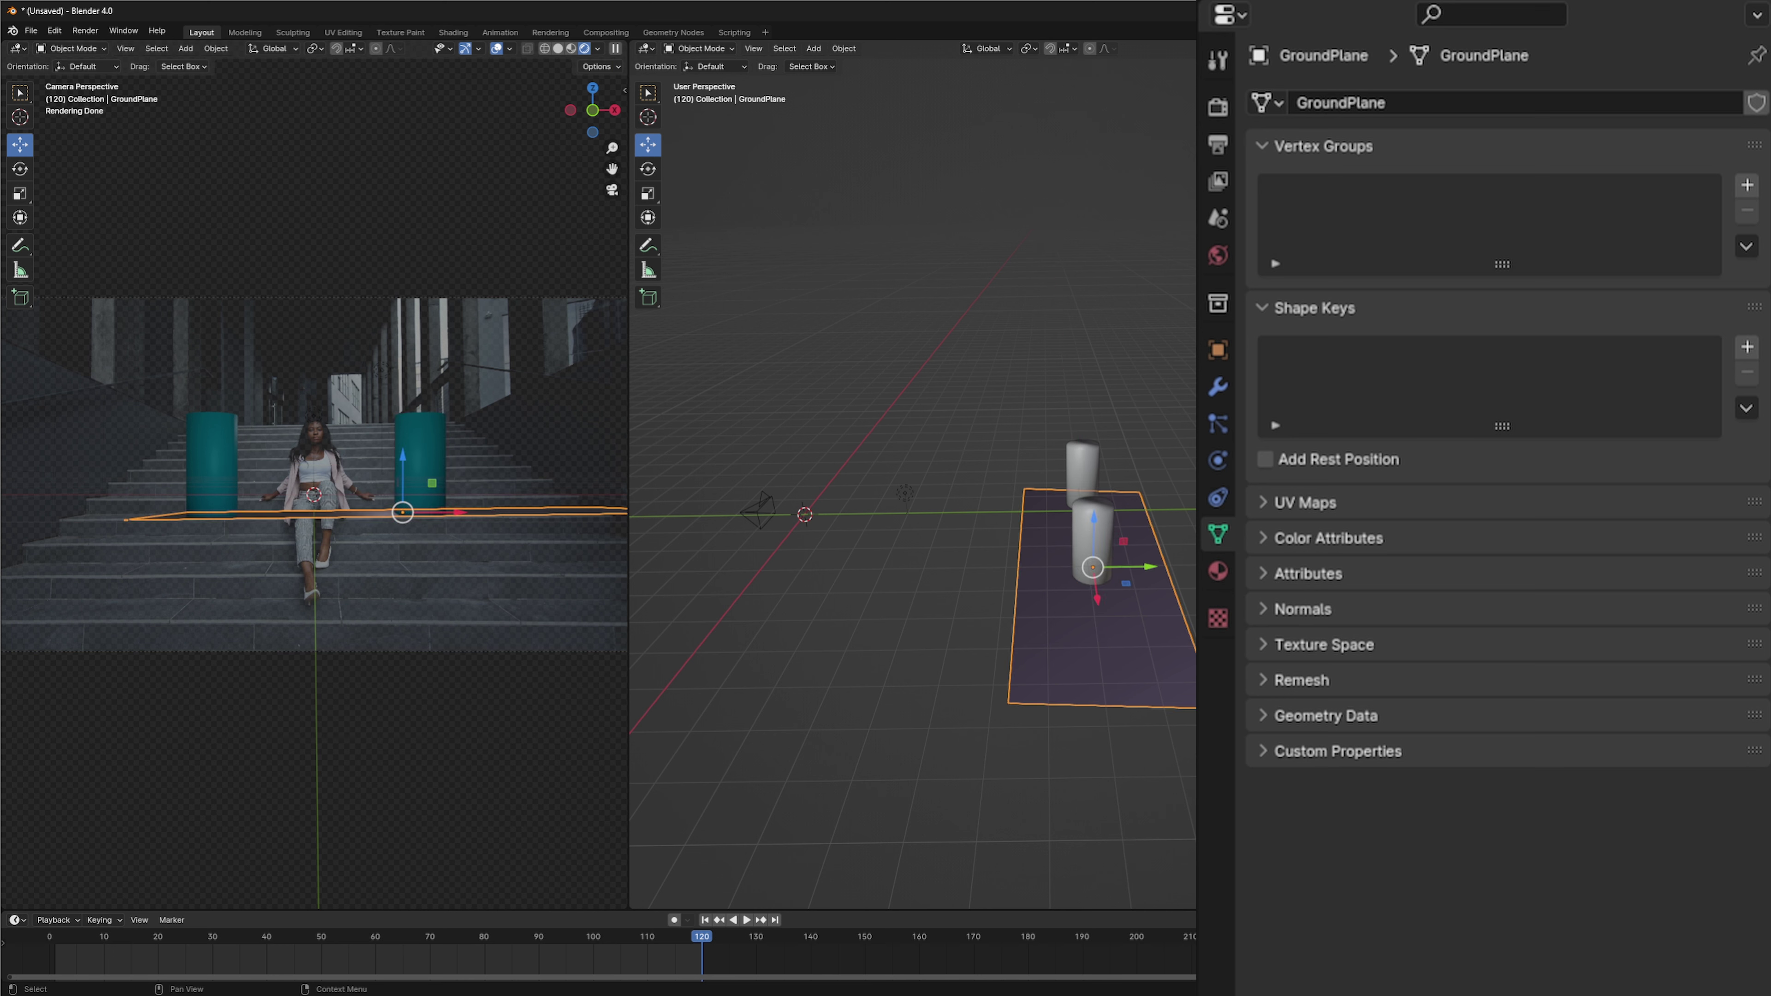
key("h")
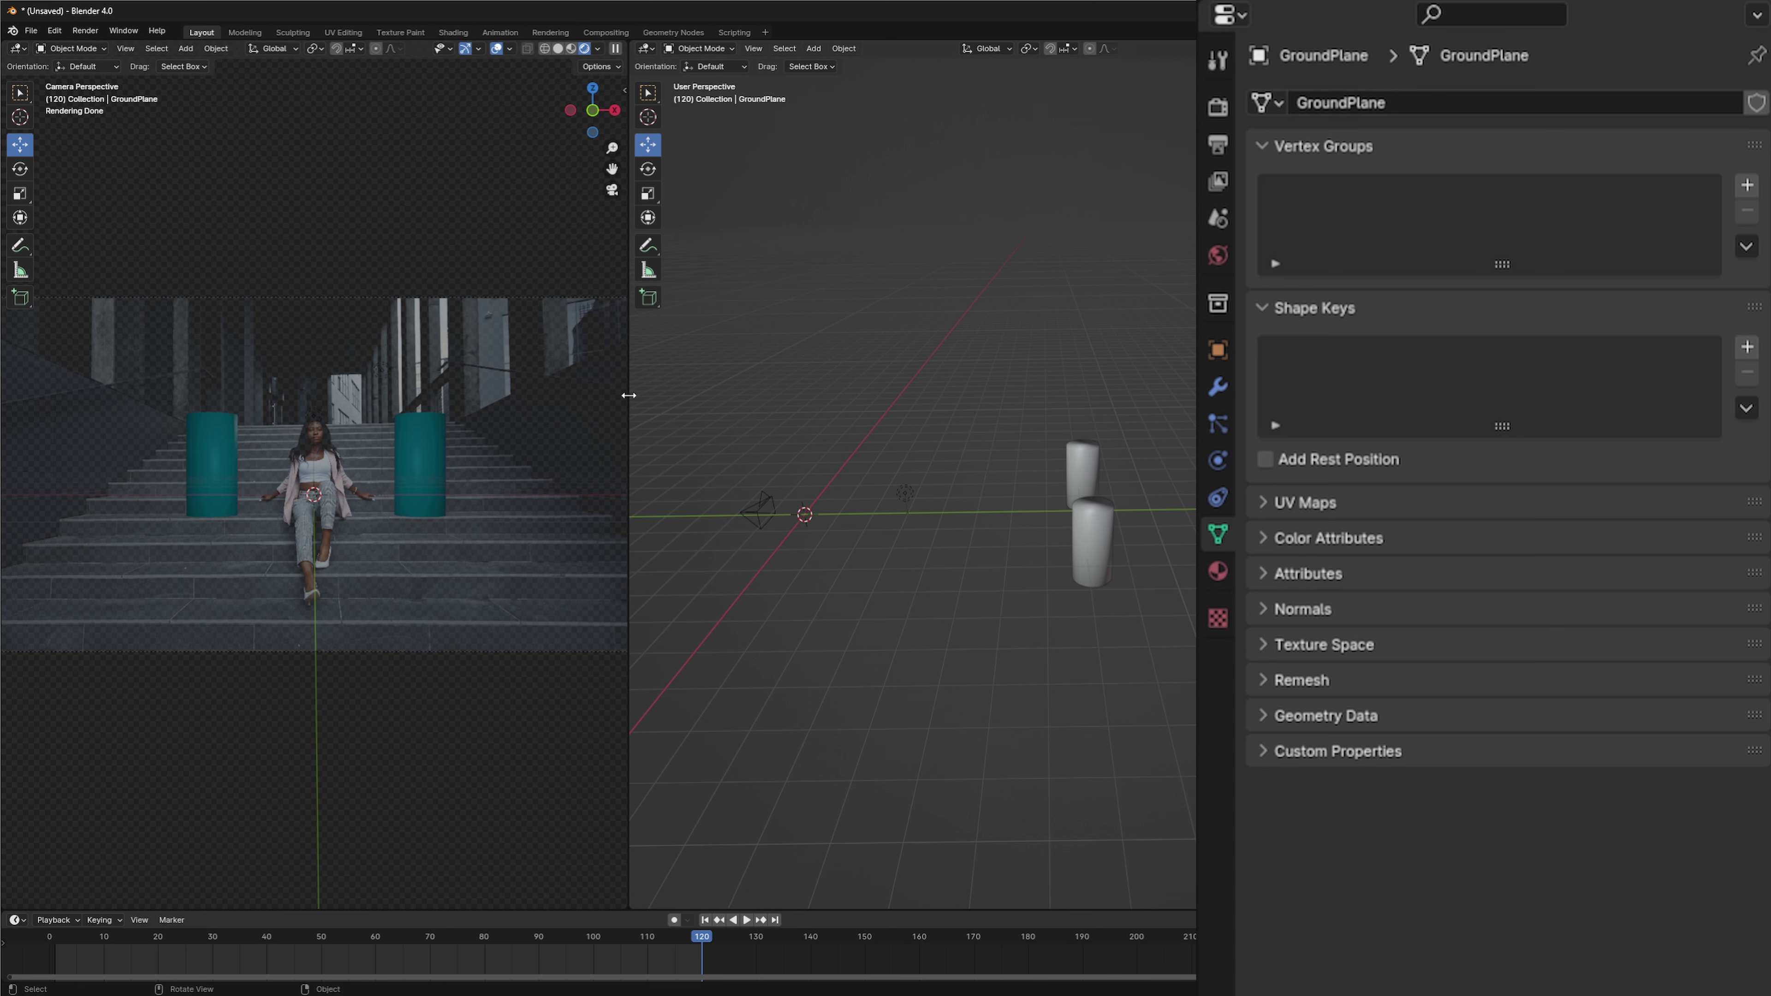
Step: Expand the camera view over the second viewport and play the animation from frame 1
left_click_drag(629, 396, 1274, 391)
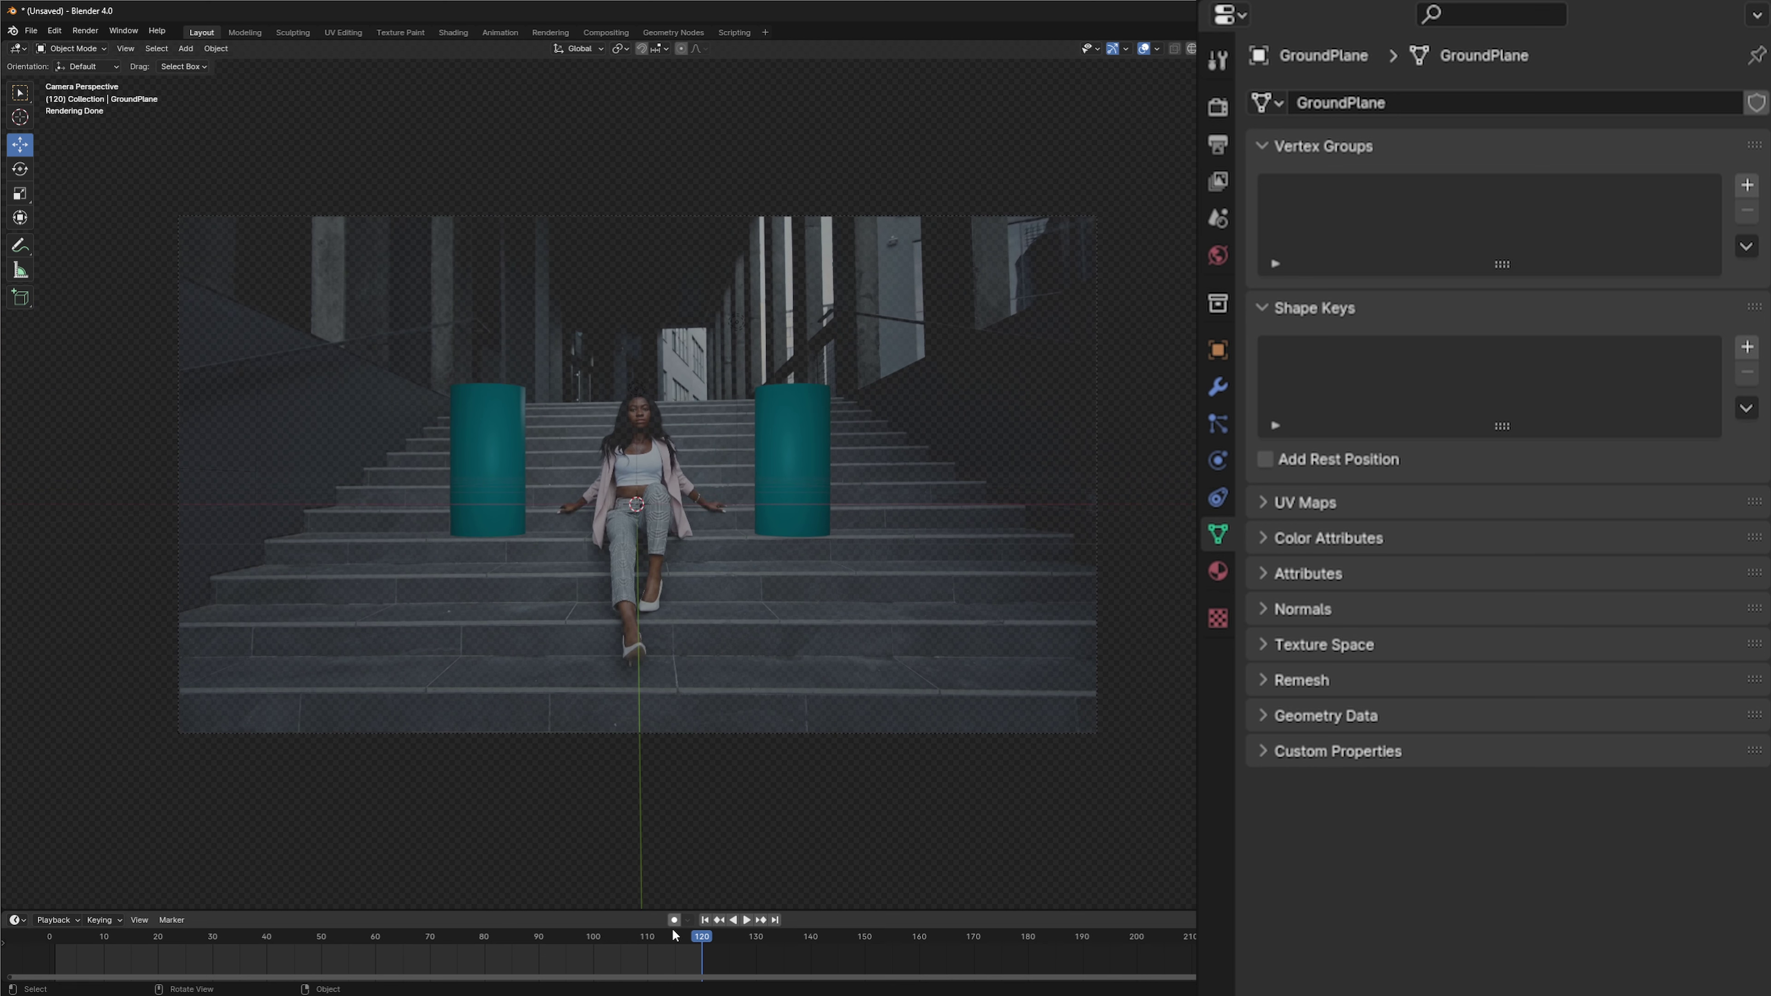
left_click_drag(703, 938, 56, 958)
left_click(751, 920)
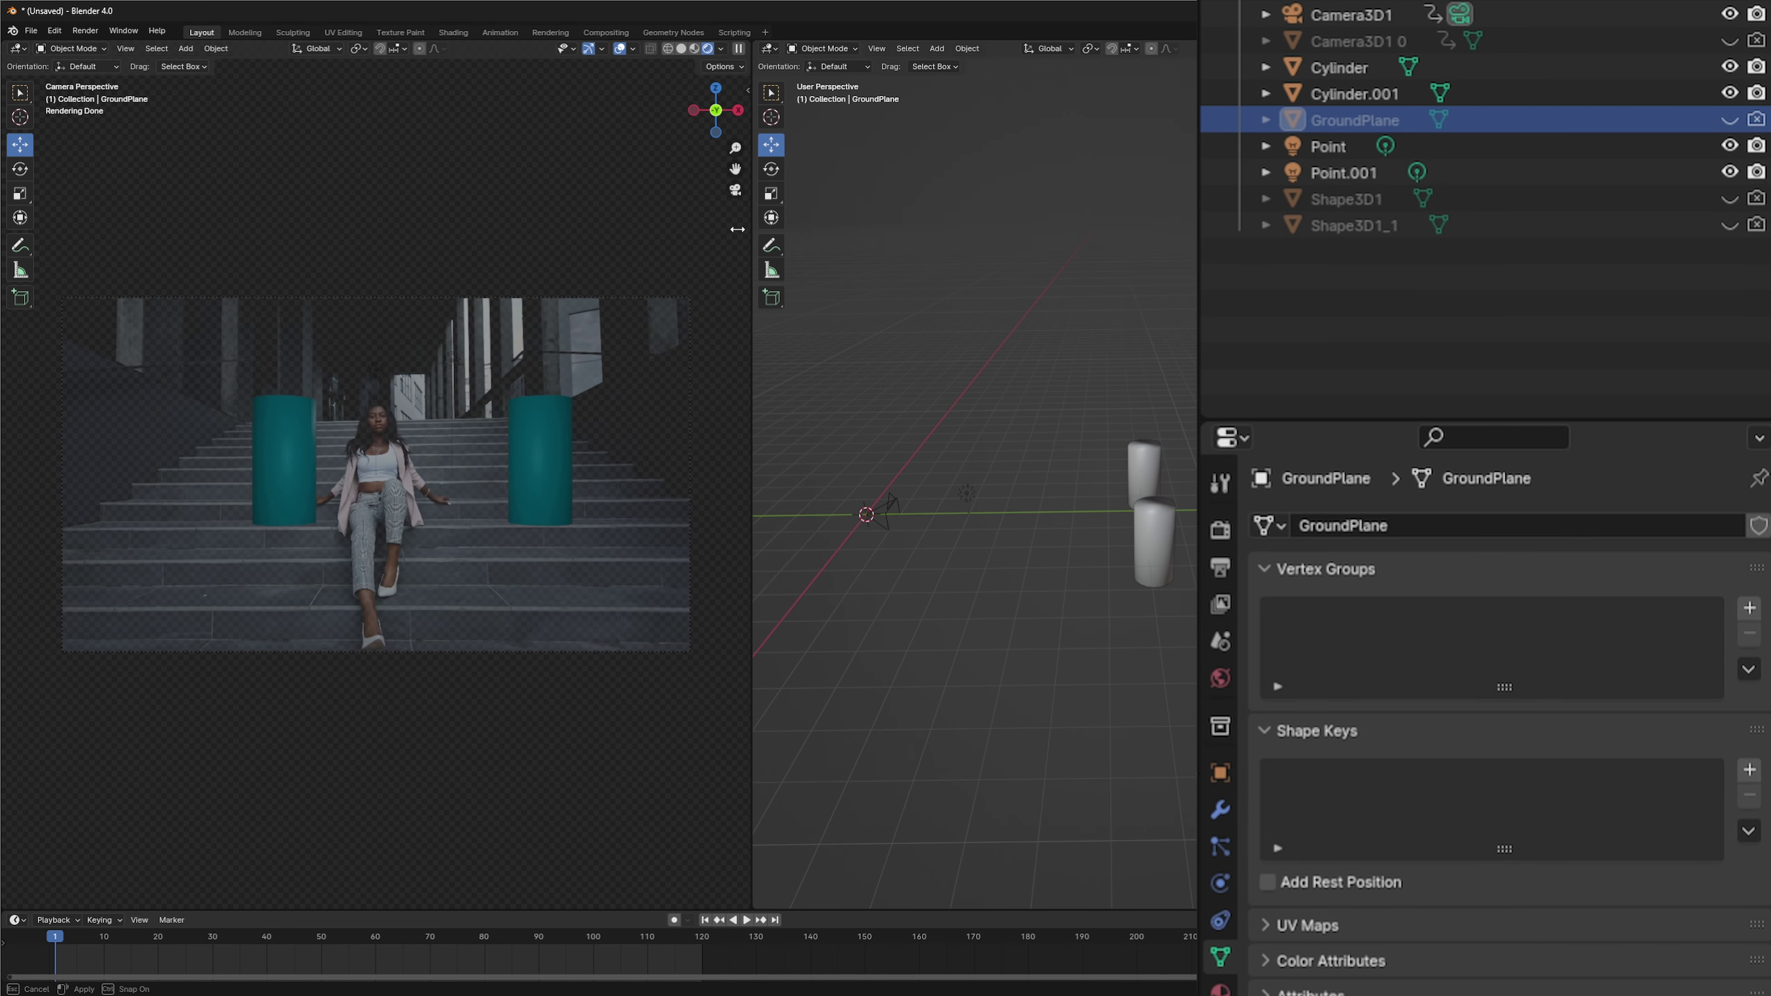
Step: Bring back the user perspective viewport and show the tracking point cloud, viewed from the side
left_click_drag(750, 231, 675, 231)
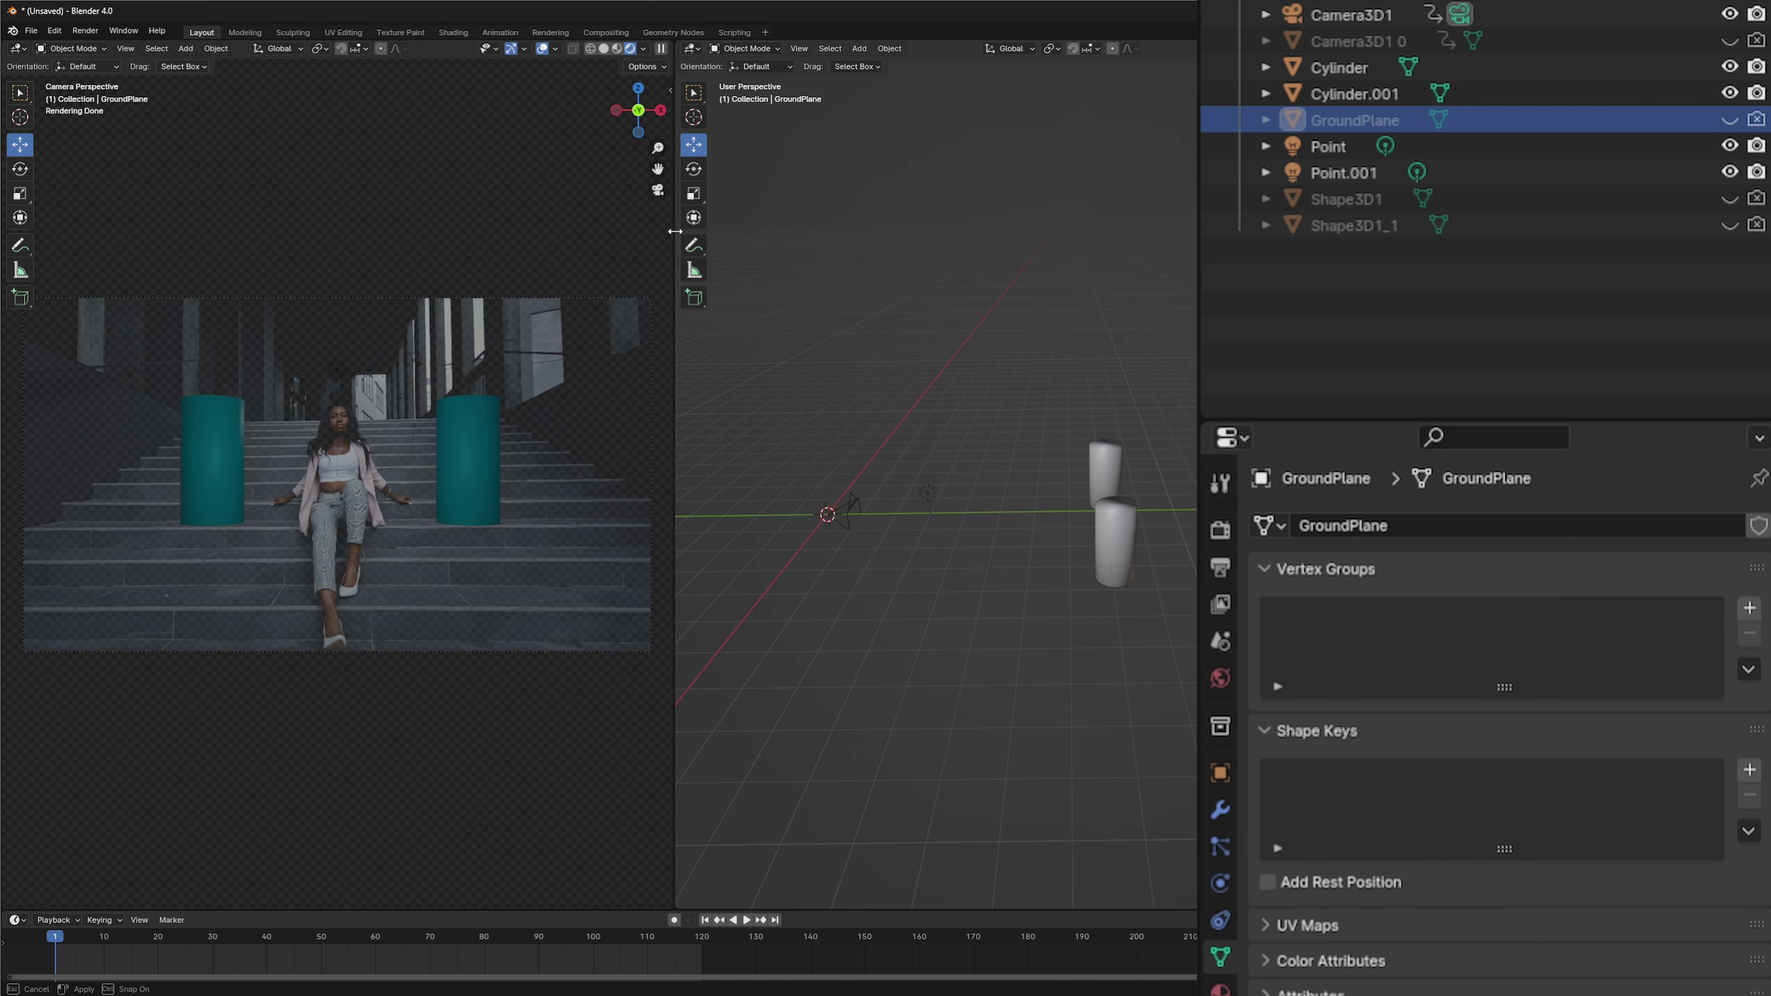
left_click(1730, 1)
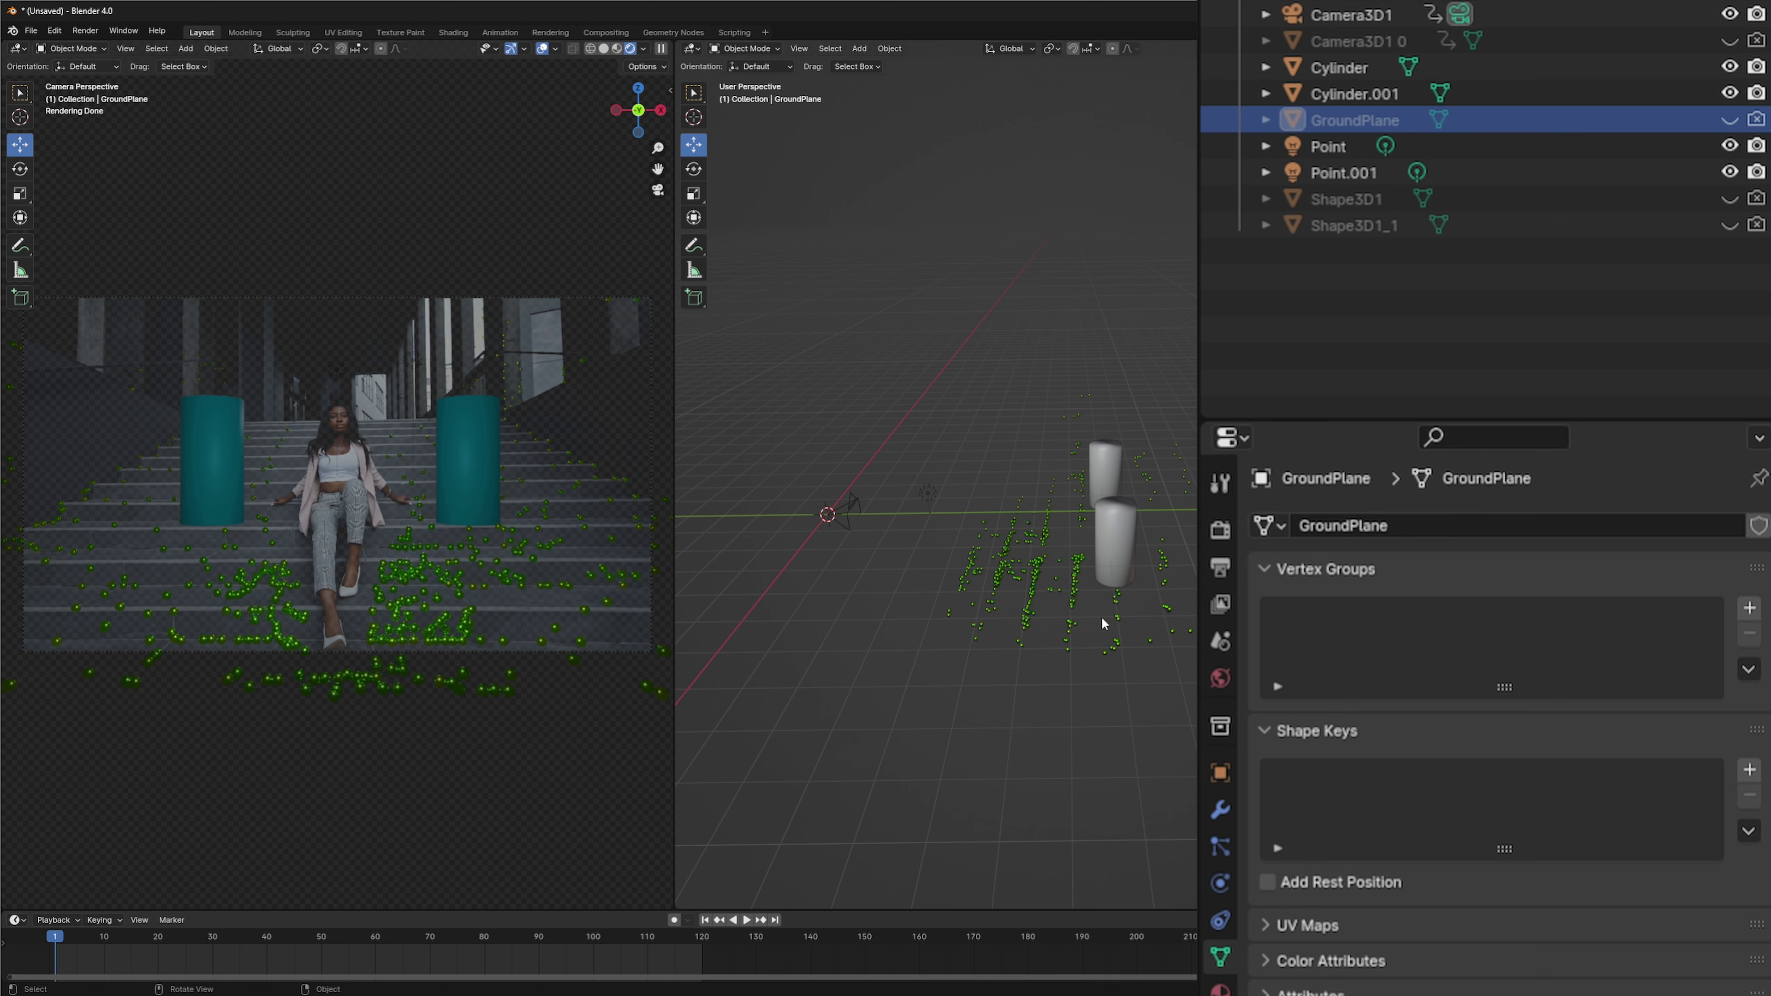
left_click_drag(1074, 593, 1087, 548)
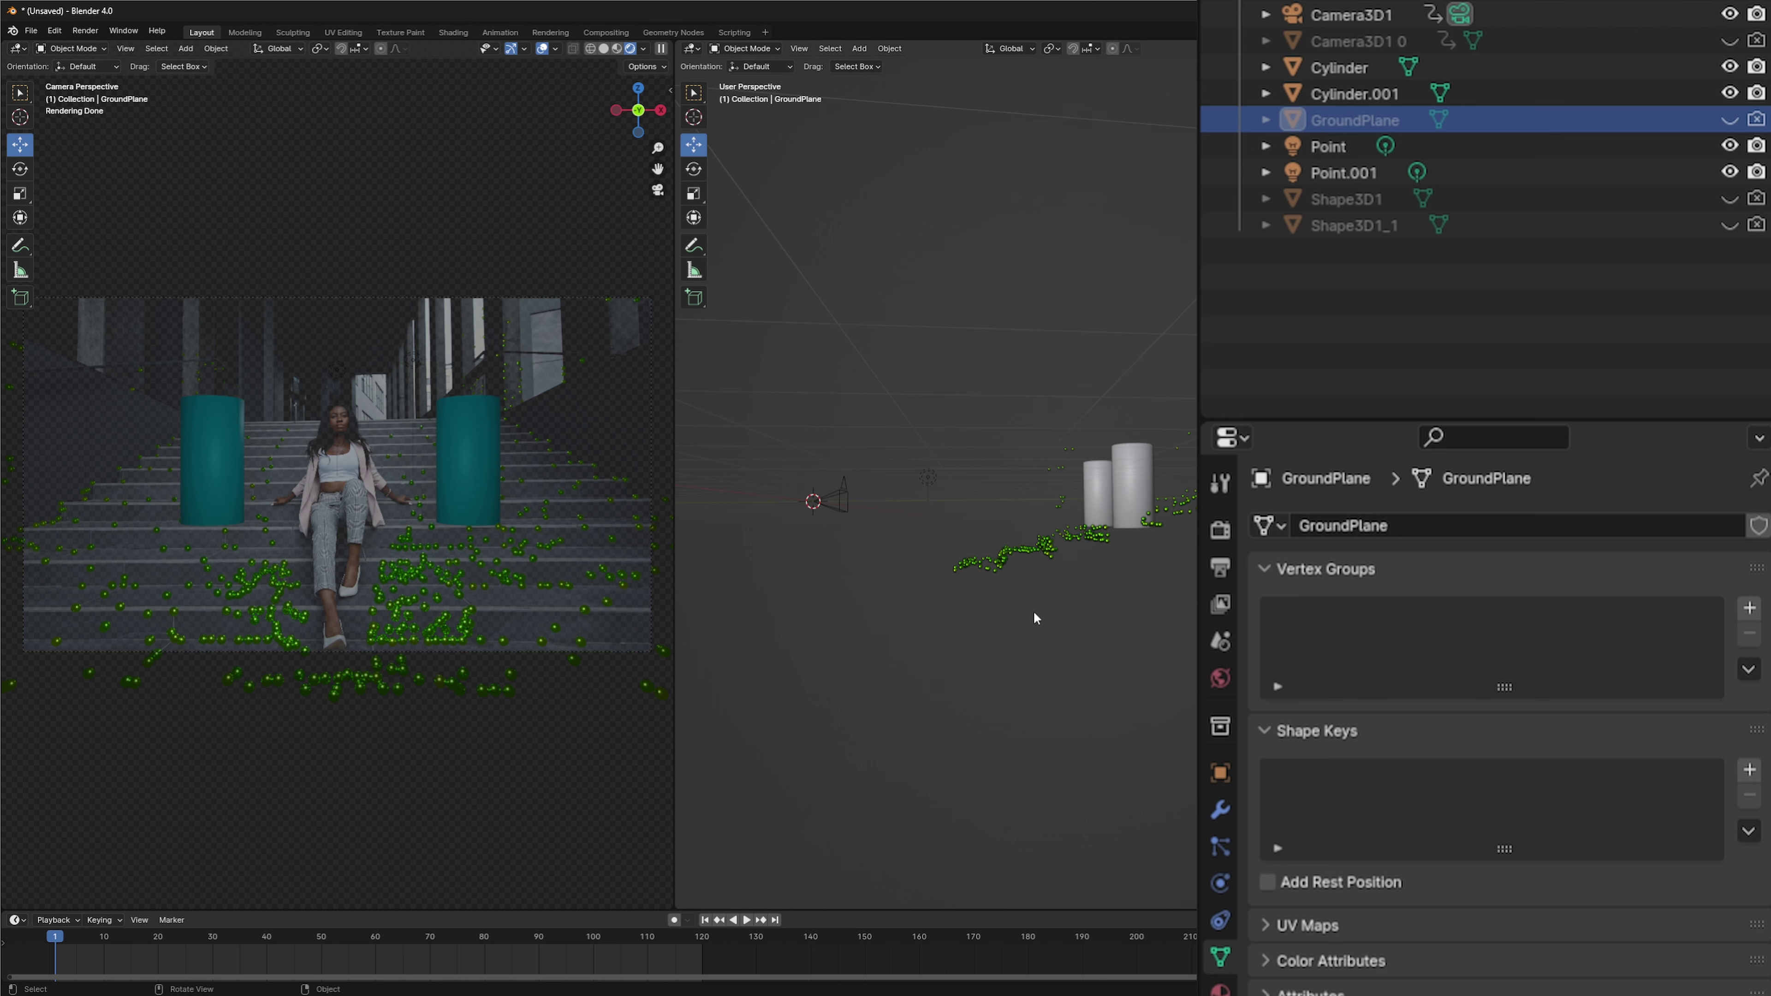
Step: Duplicate Cylinder.001, move the copy along Y toward the camera, and lower it onto the front tracking points
left_click(1368, 93)
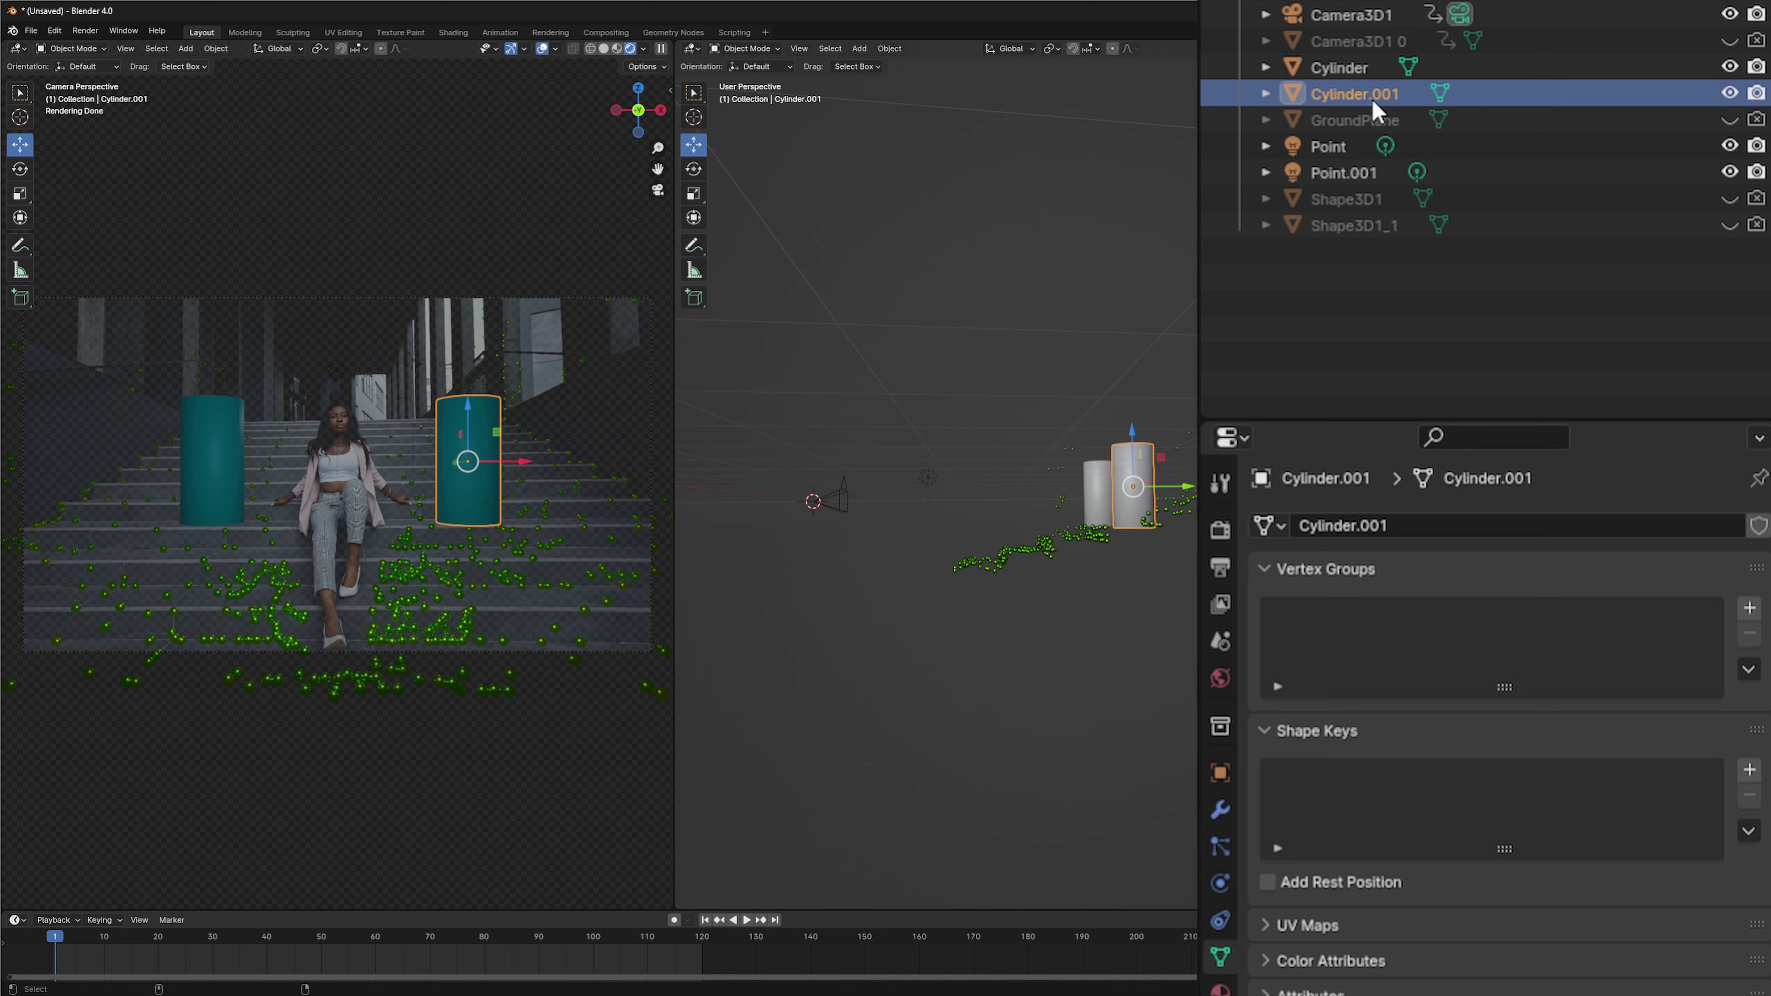
key("ctrl+c")
key("ctrl+v")
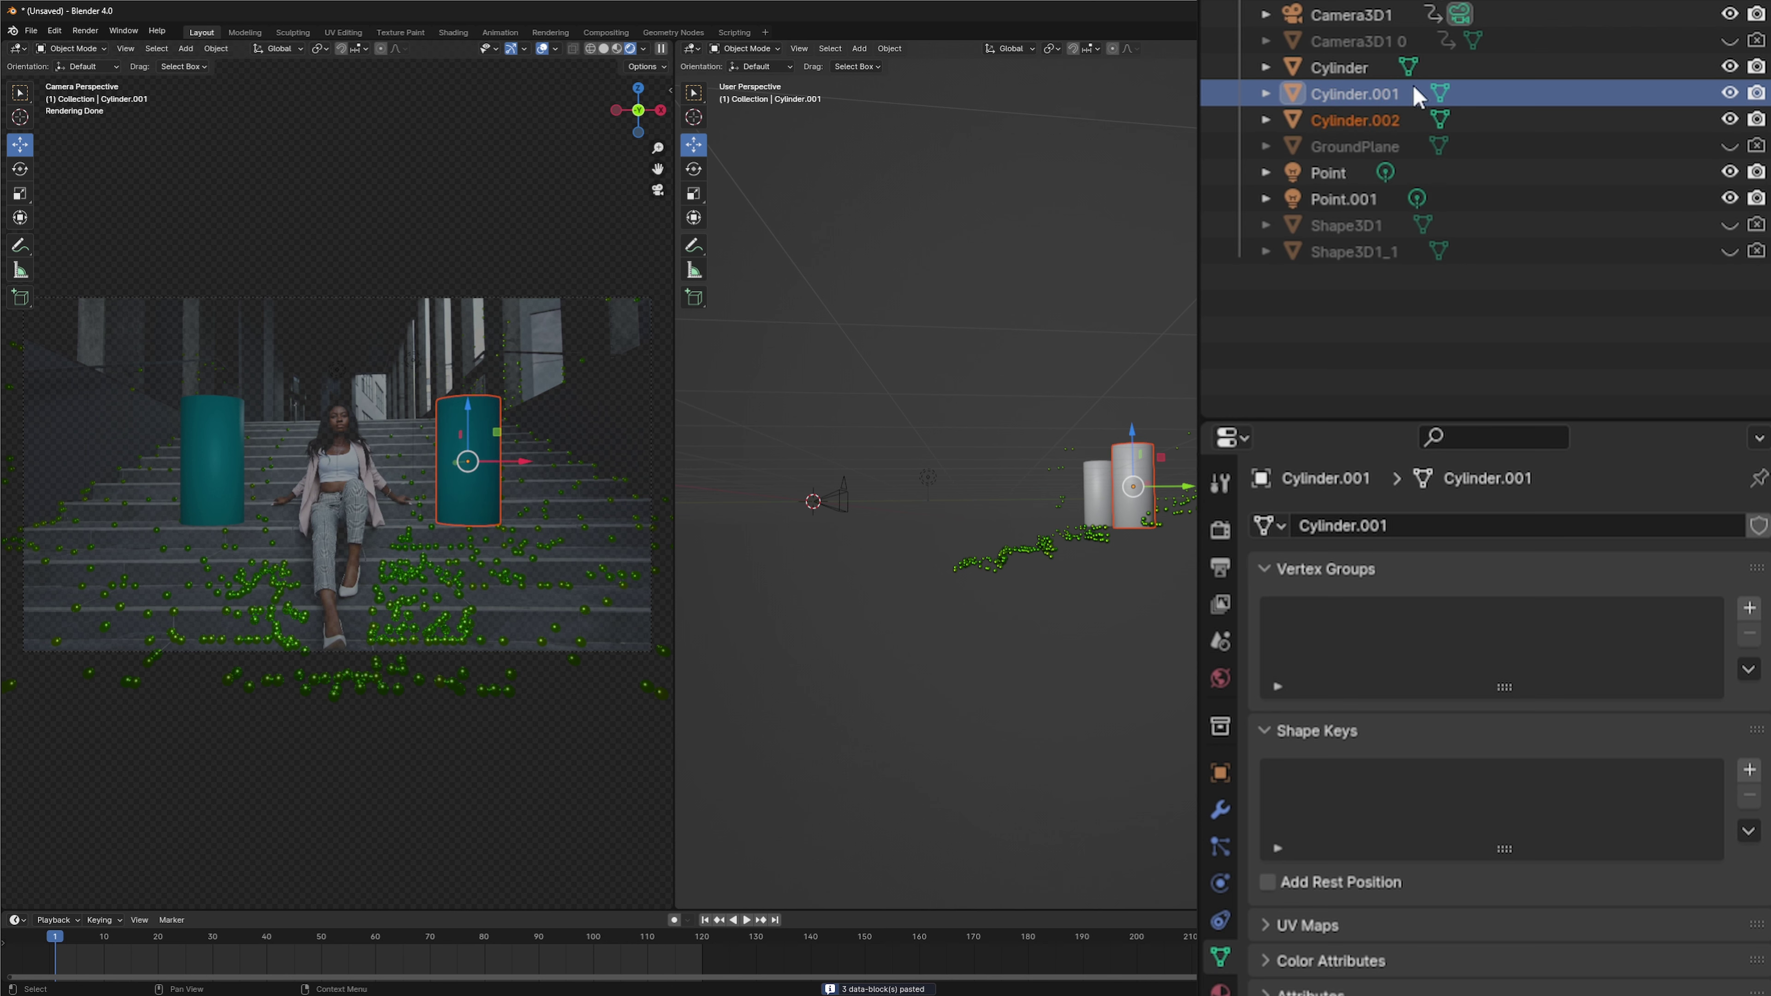
left_click(1388, 132)
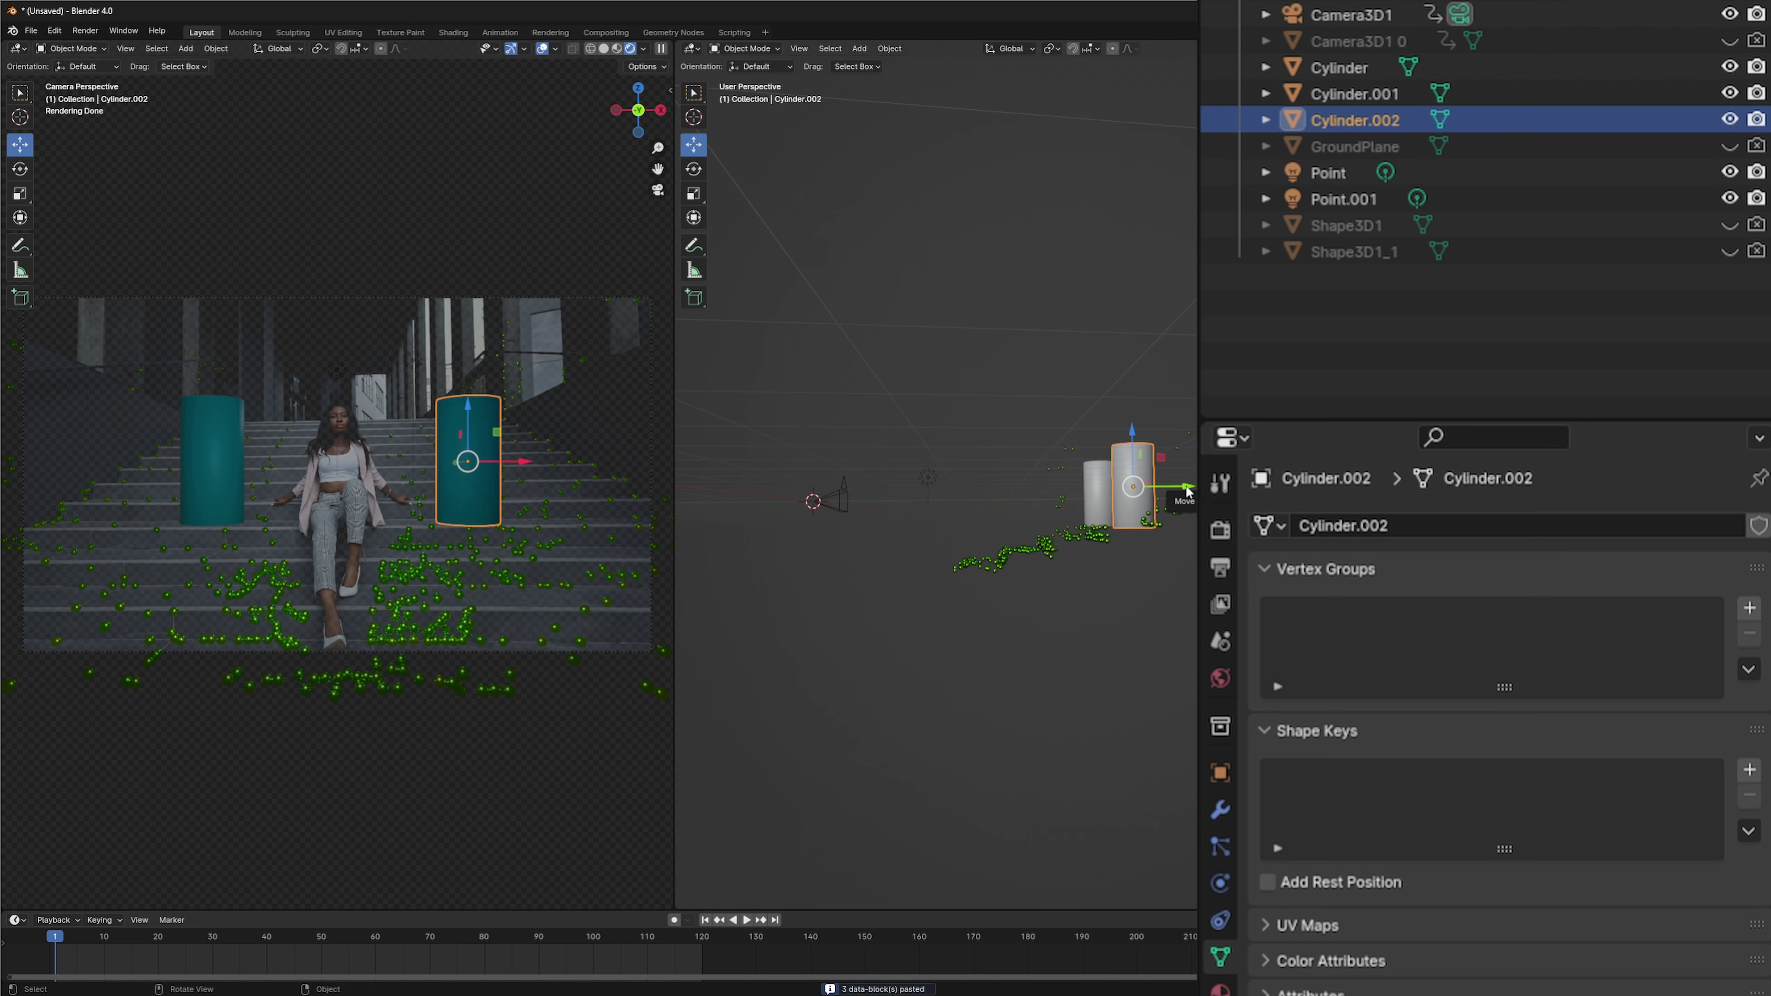
left_click_drag(1180, 487, 1025, 506)
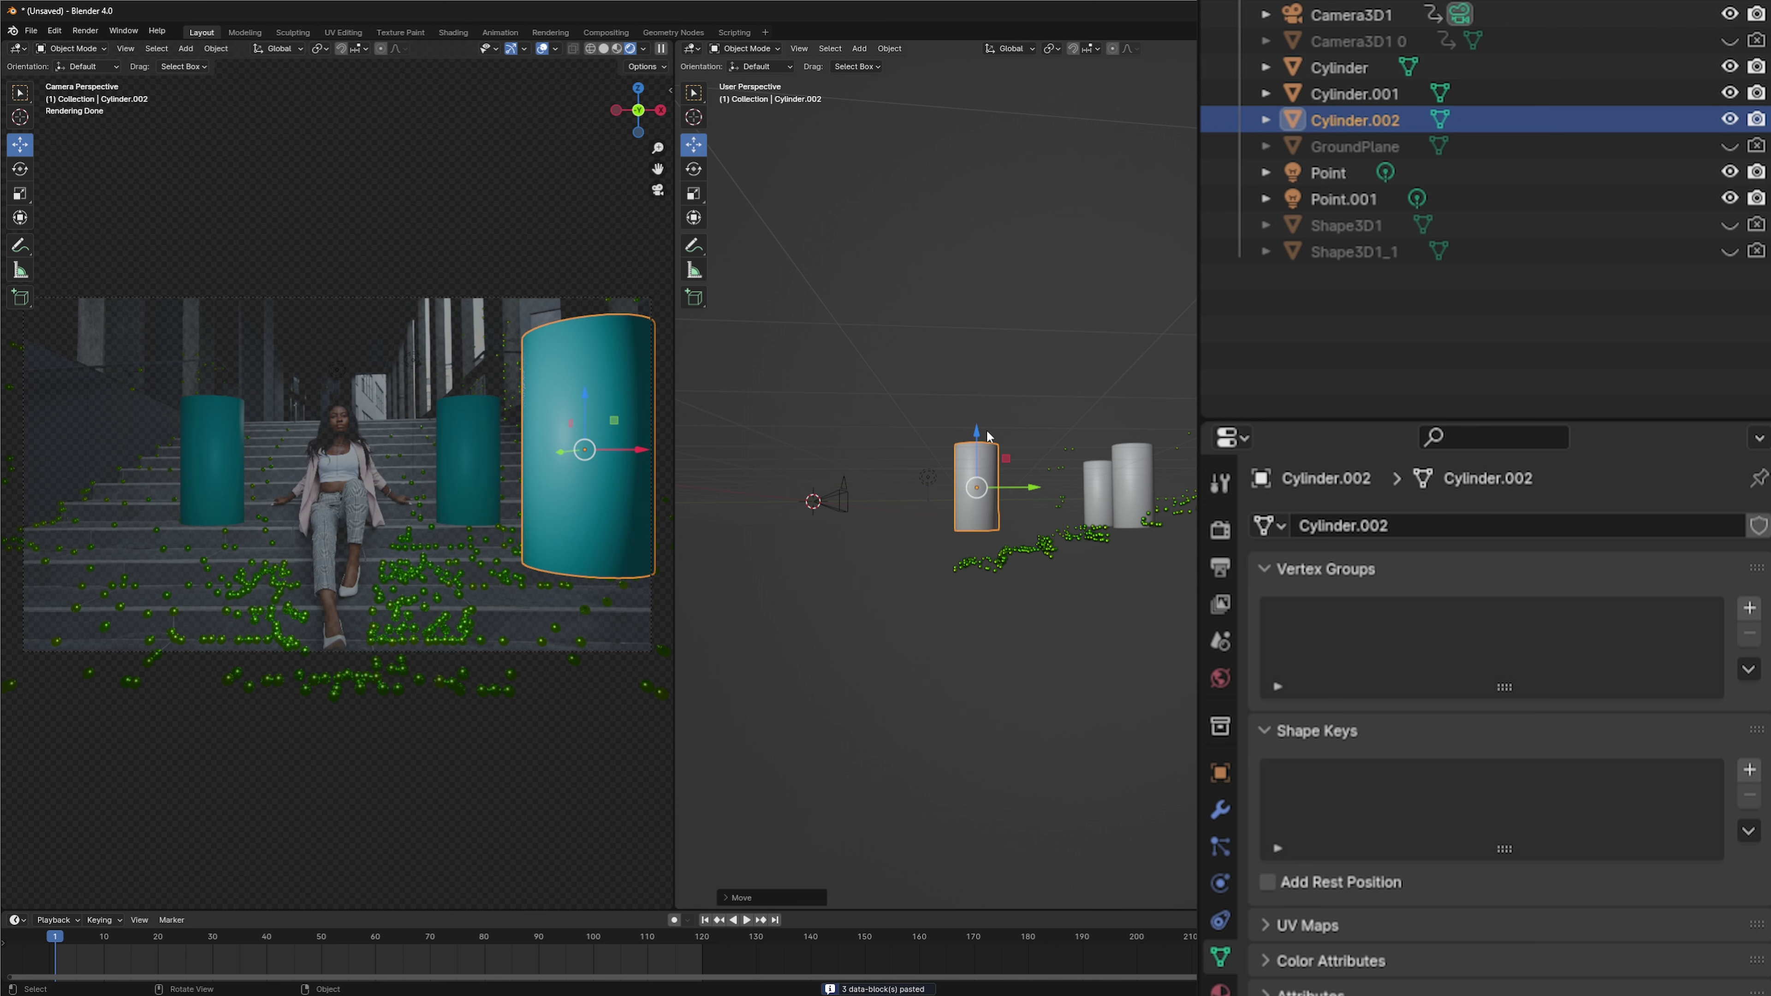
left_click_drag(977, 431, 975, 464)
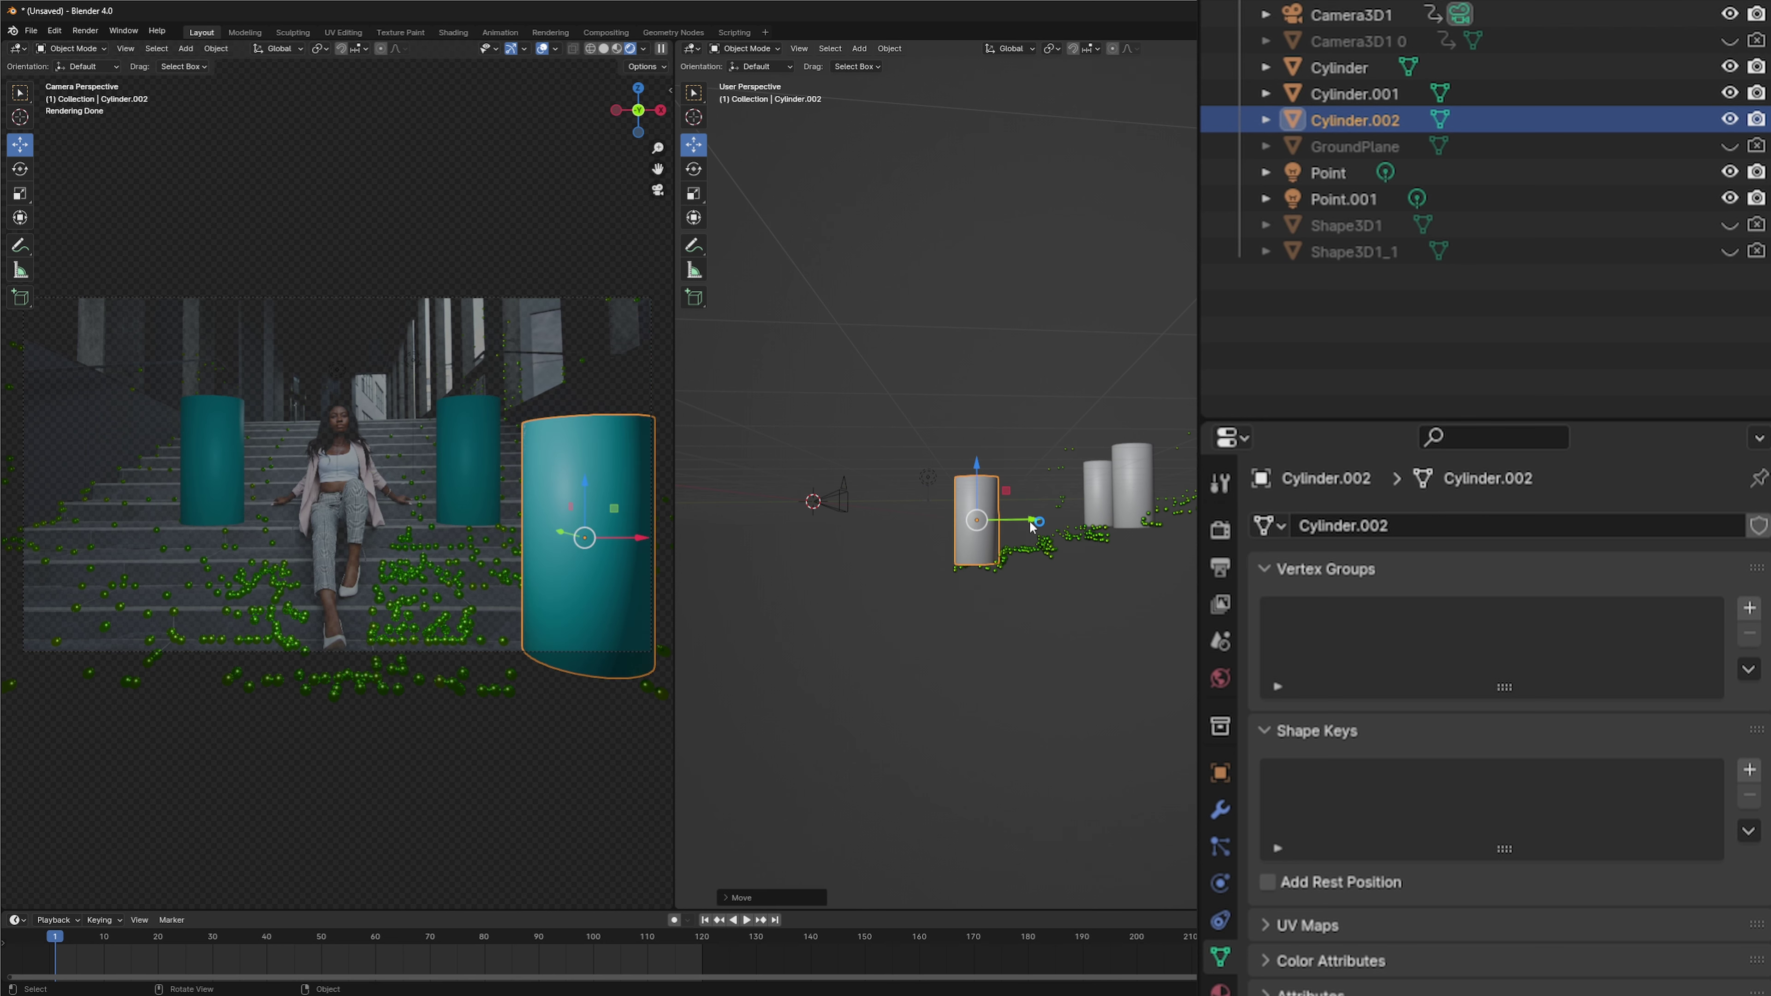
left_click_drag(1033, 526, 998, 511)
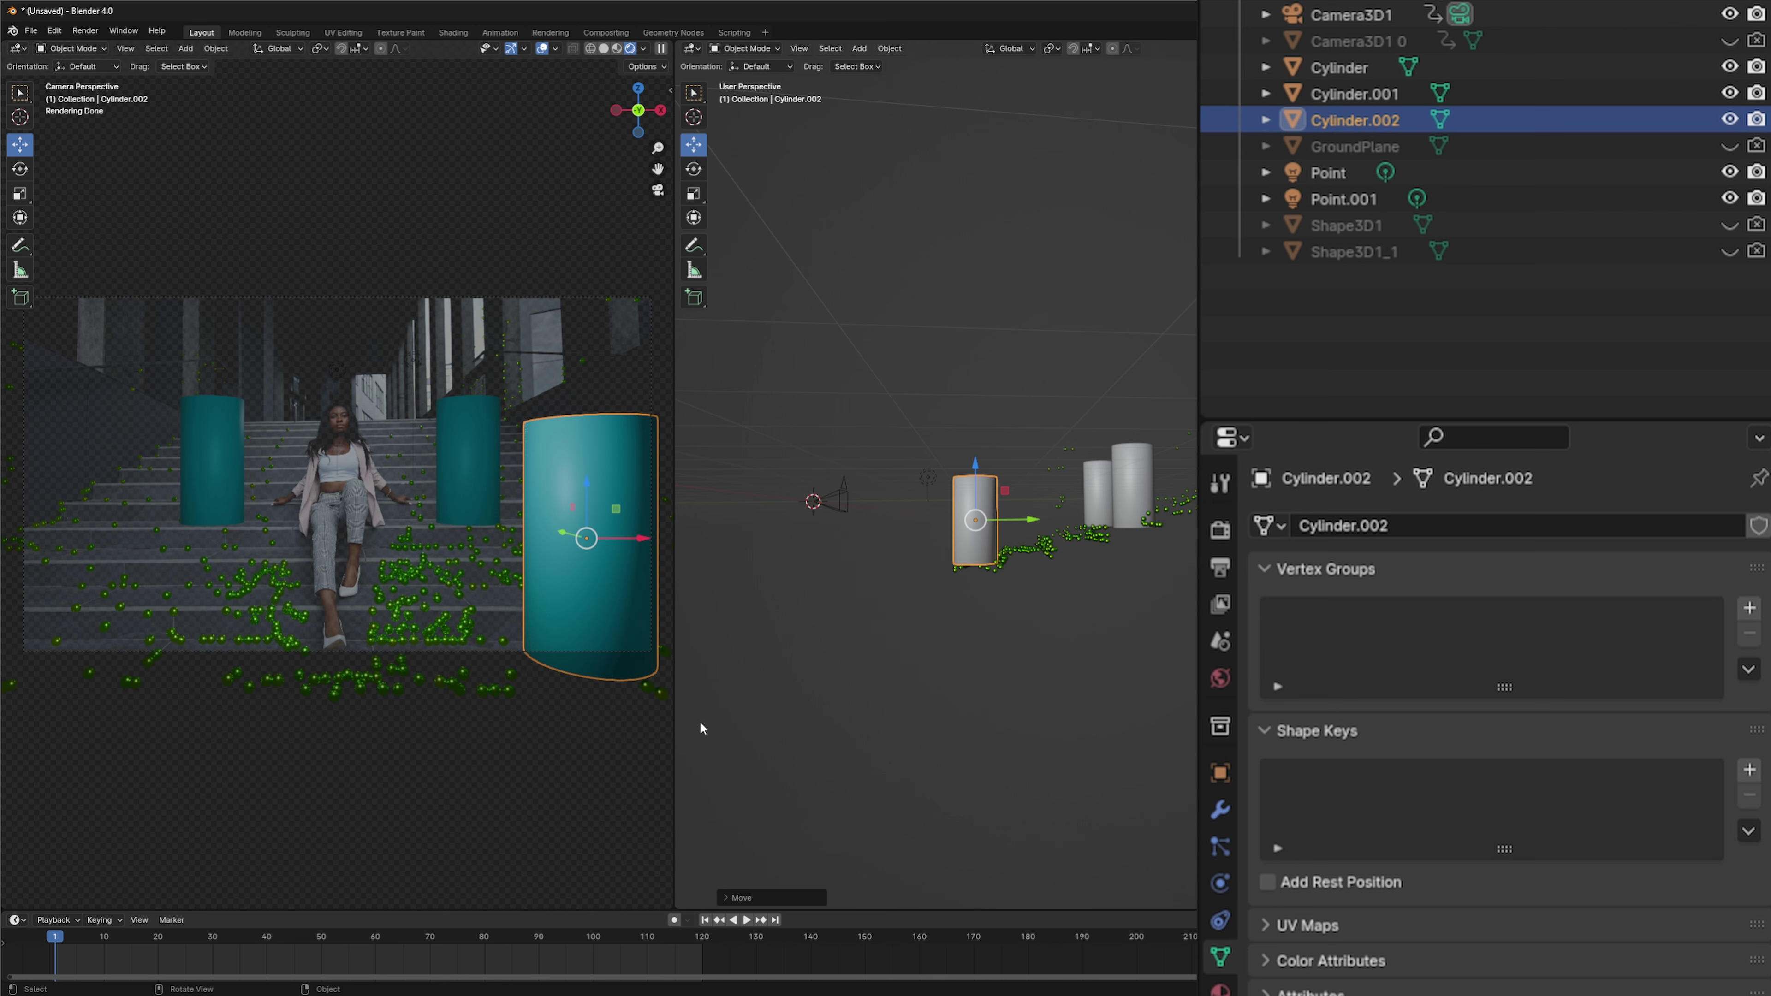
Step: Hide the tracking point cloud and play the animation in an enlarged camera view
left_click_drag(673, 716, 1258, 698)
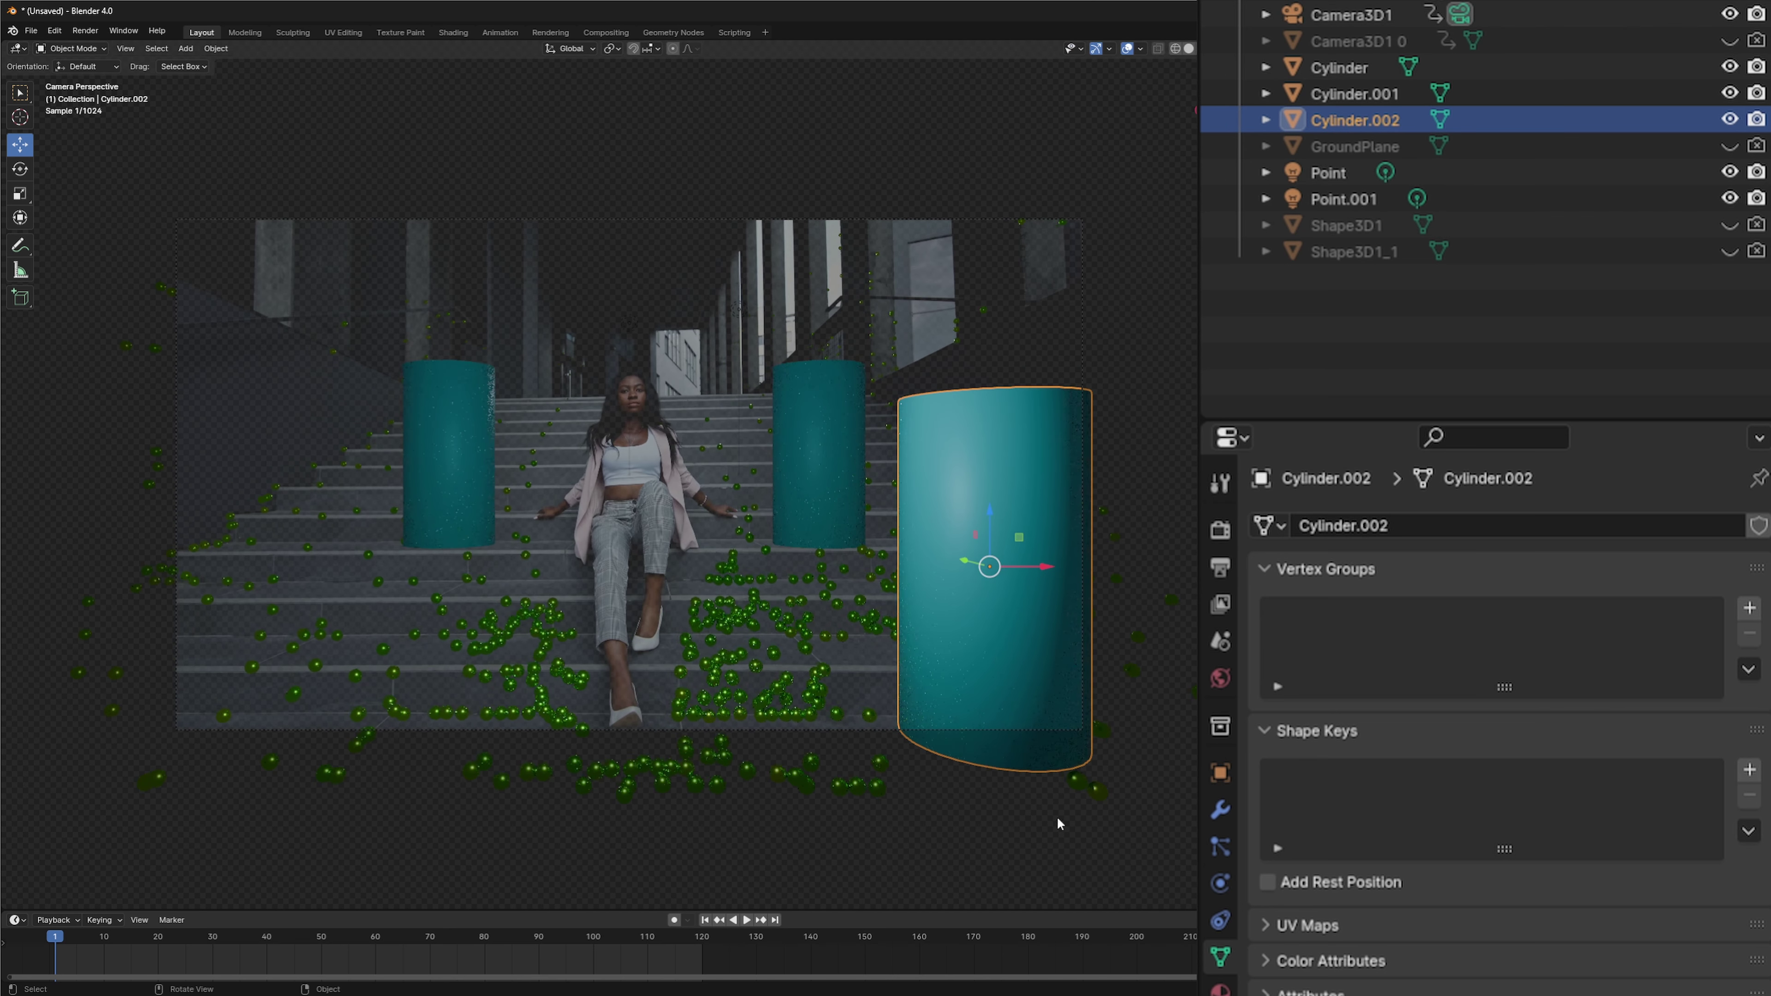
left_click(717, 887)
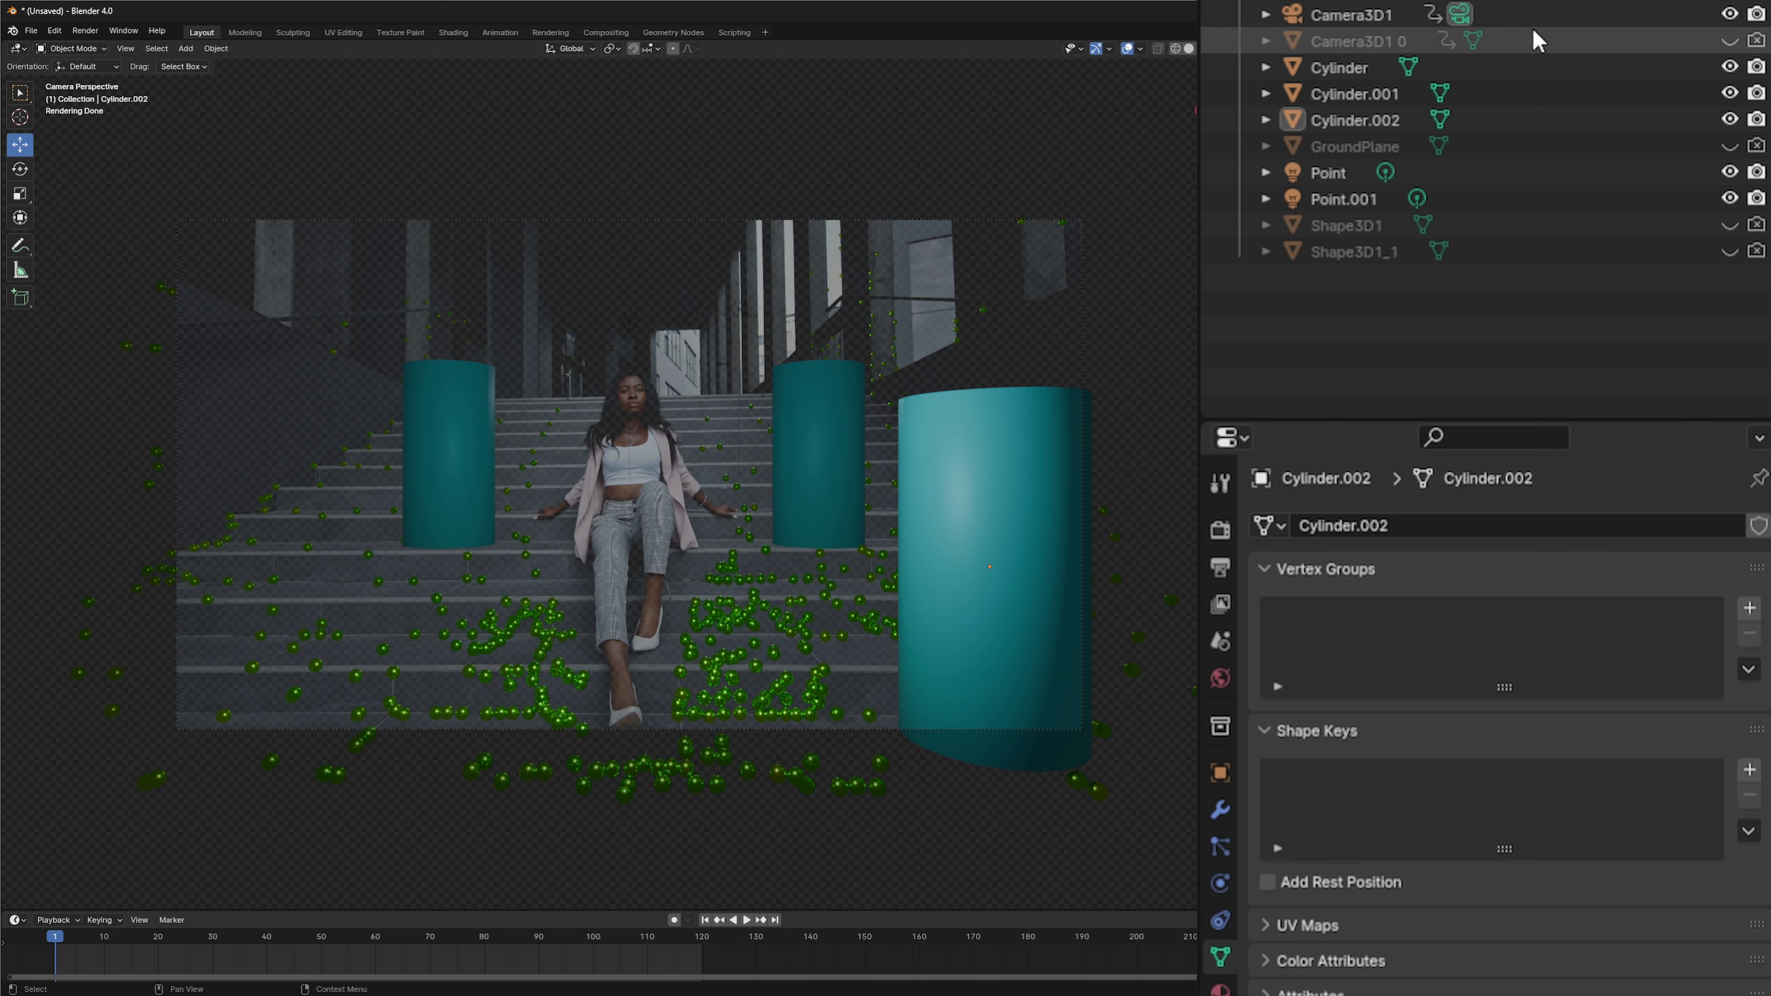
left_click(1734, 1)
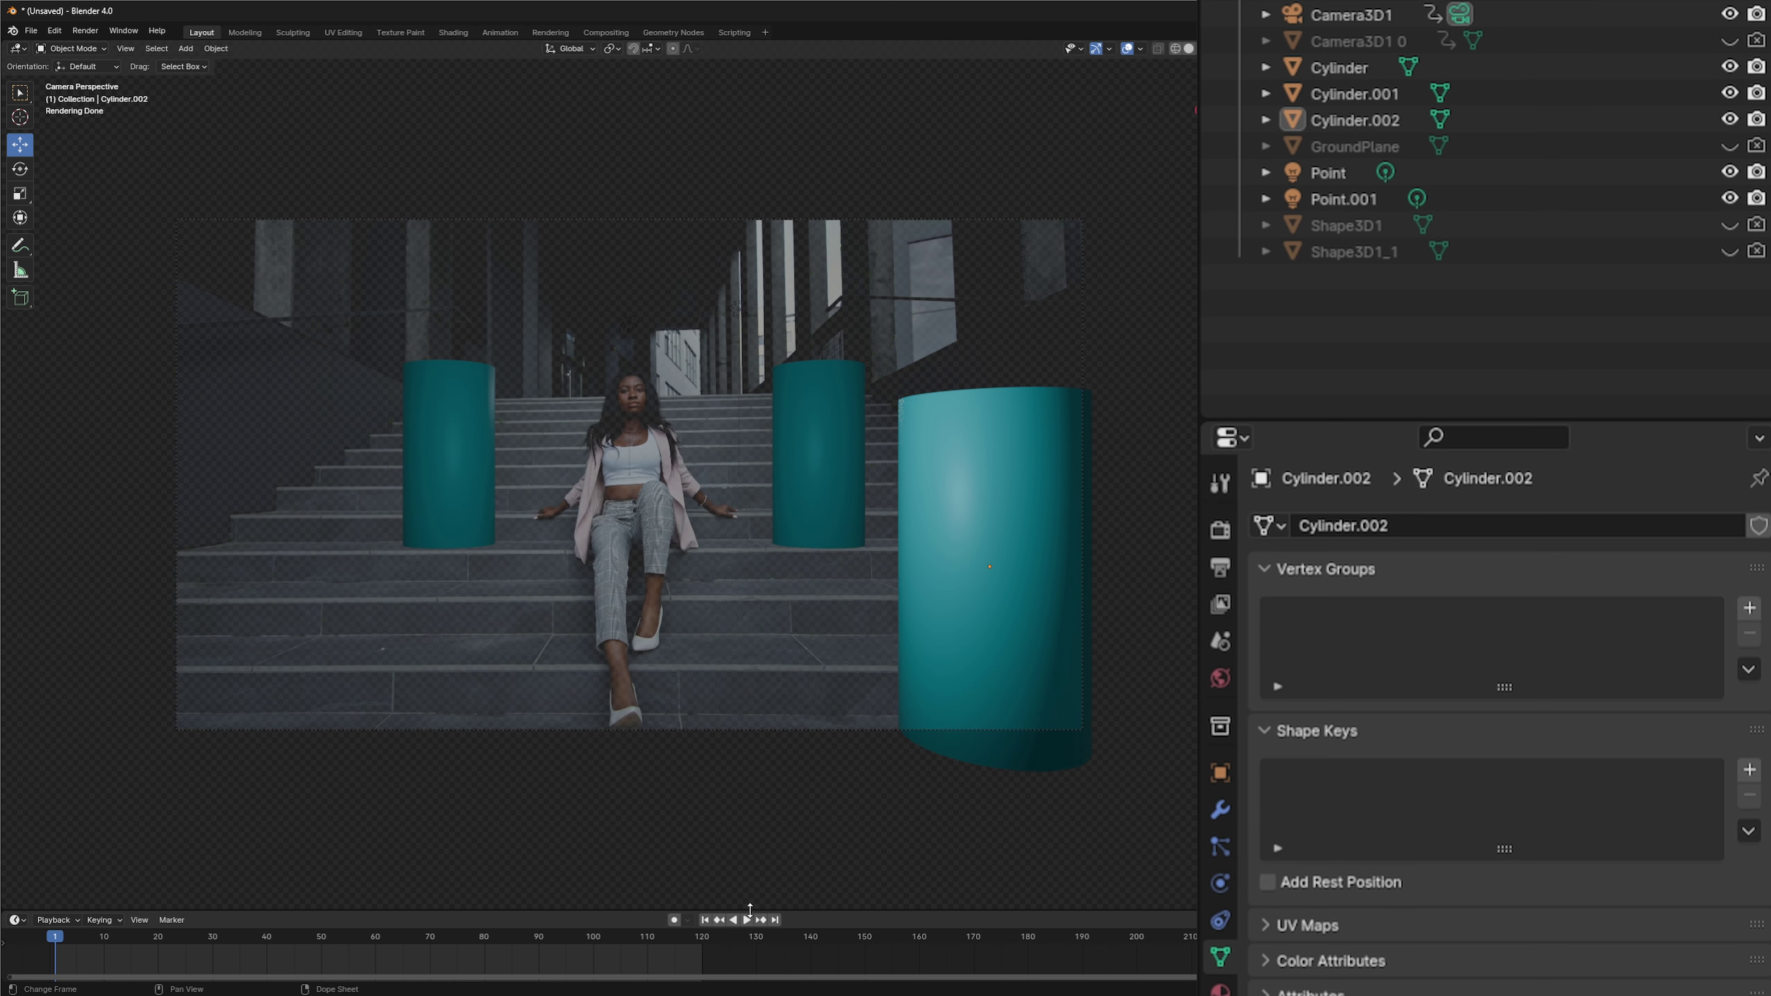
left_click(746, 920)
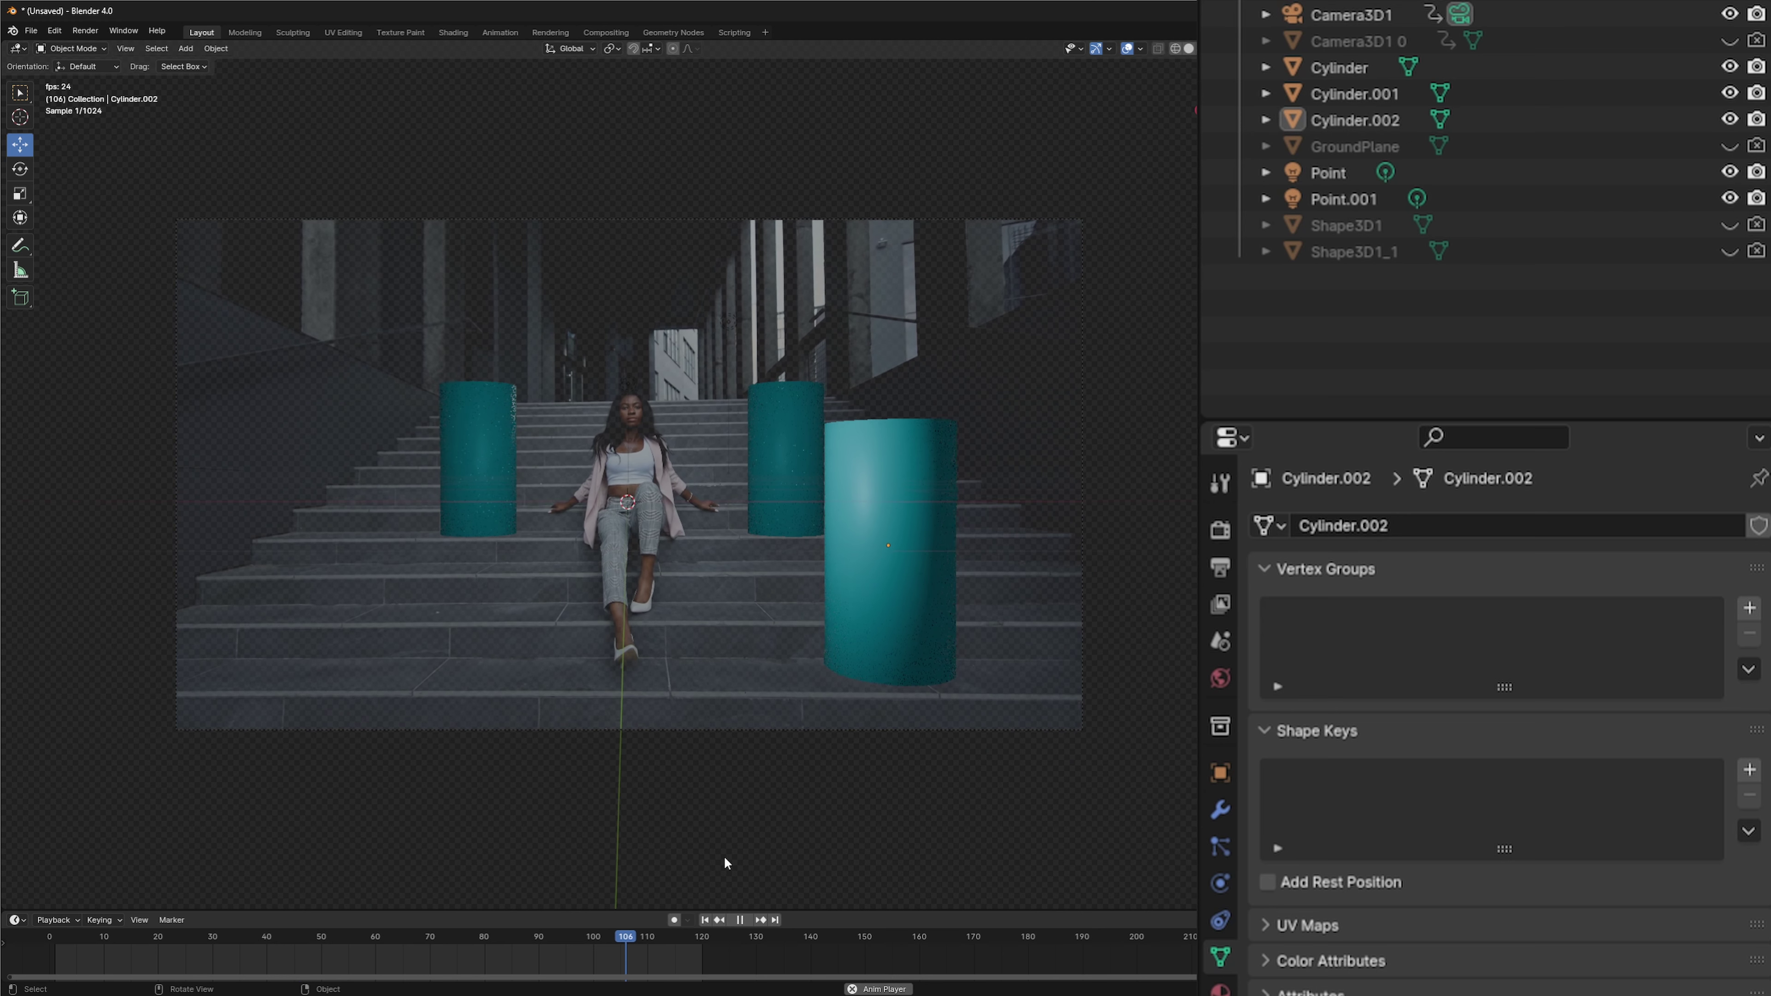
left_click(742, 921)
Step: Test-render frame 26 as a still image, and close the render result
left_click_drag(169, 939, 191, 973)
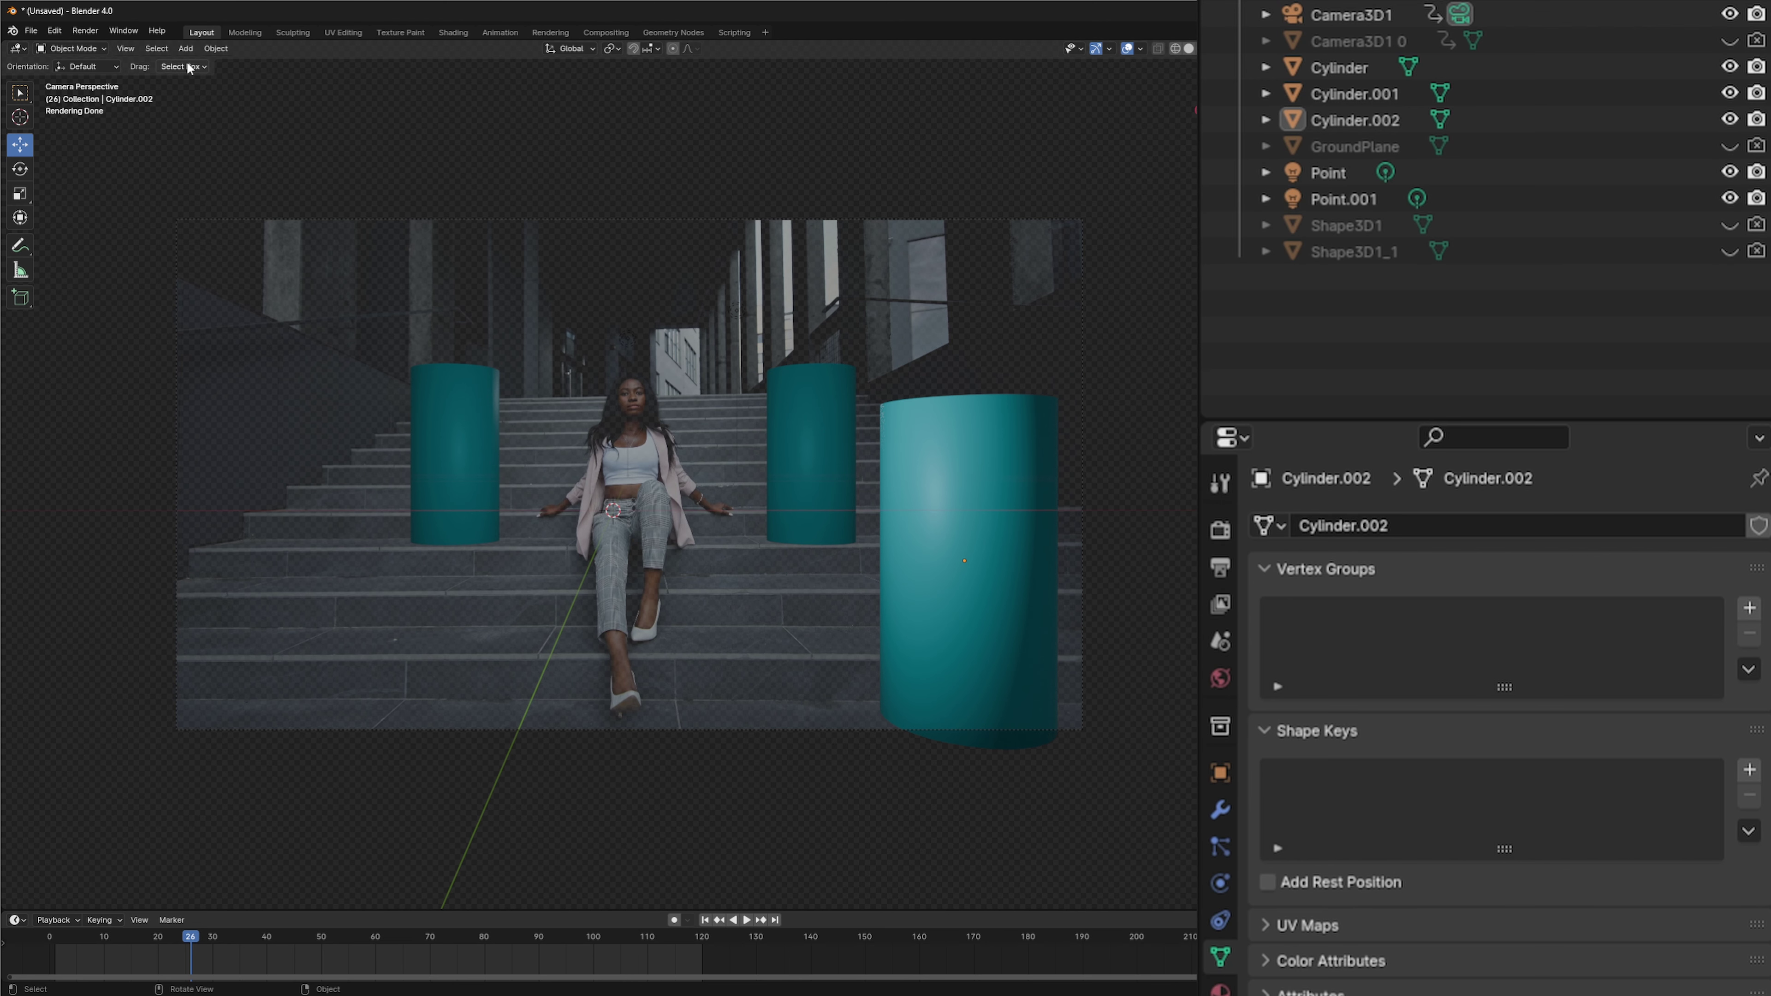
left_click(84, 31)
left_click(121, 49)
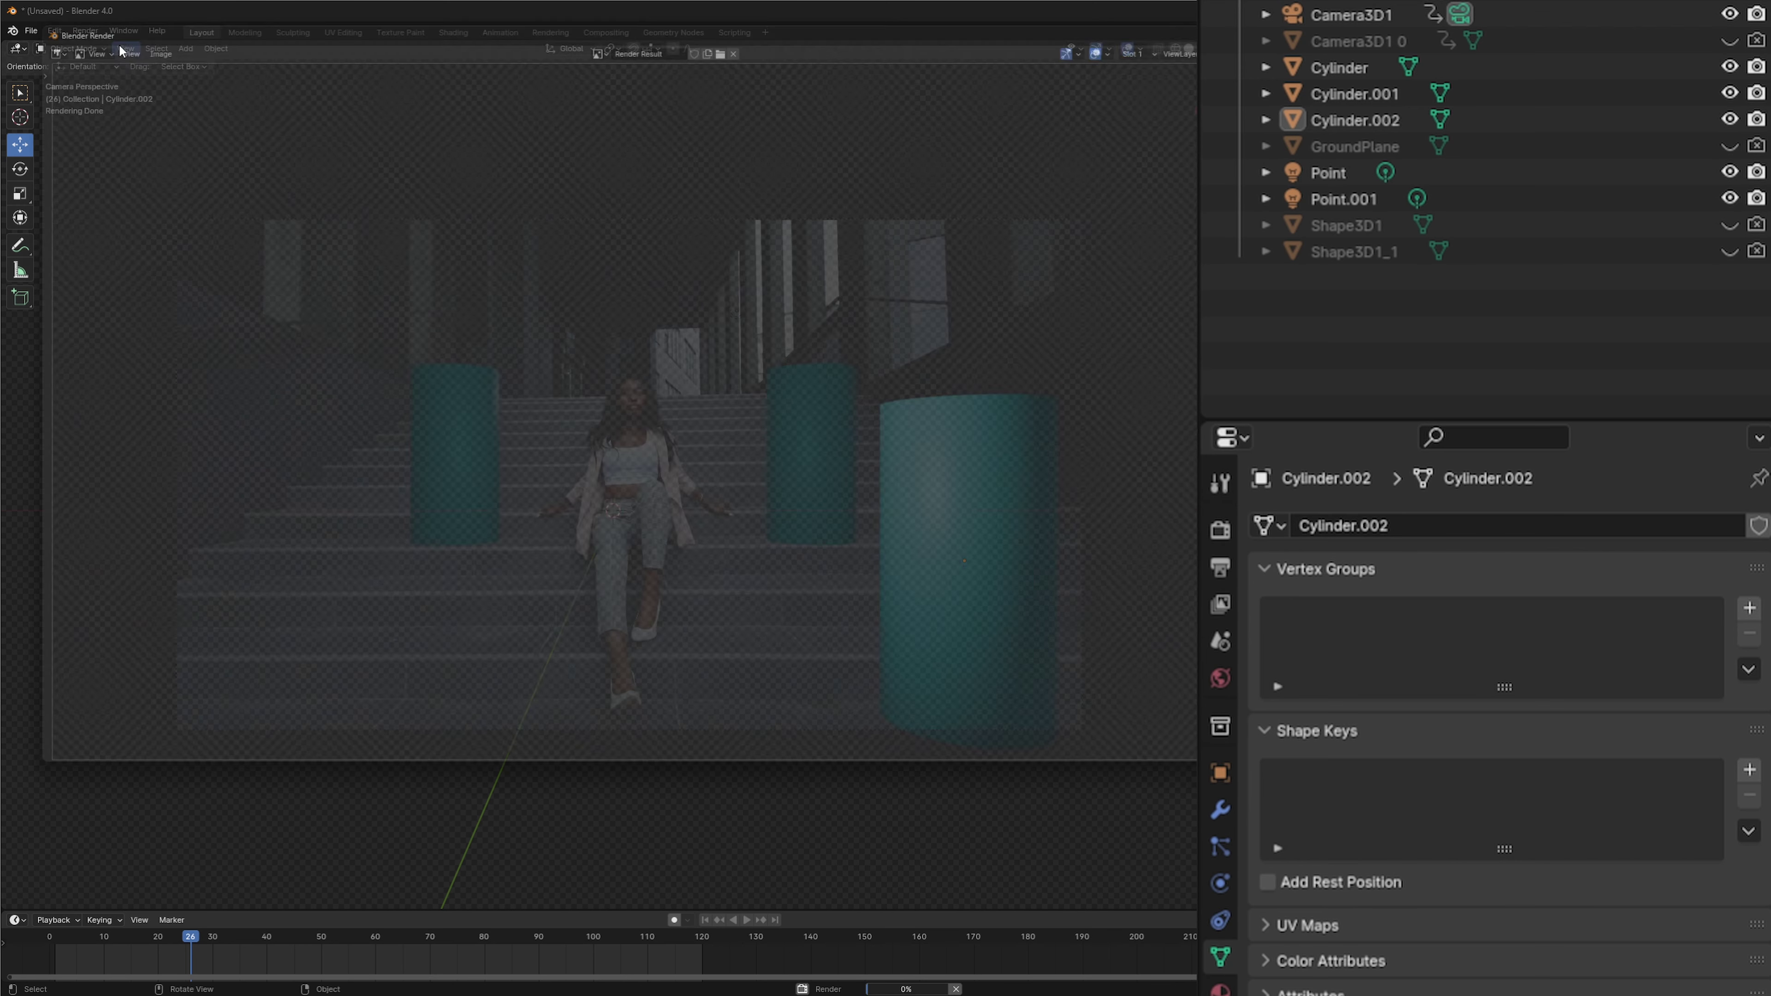
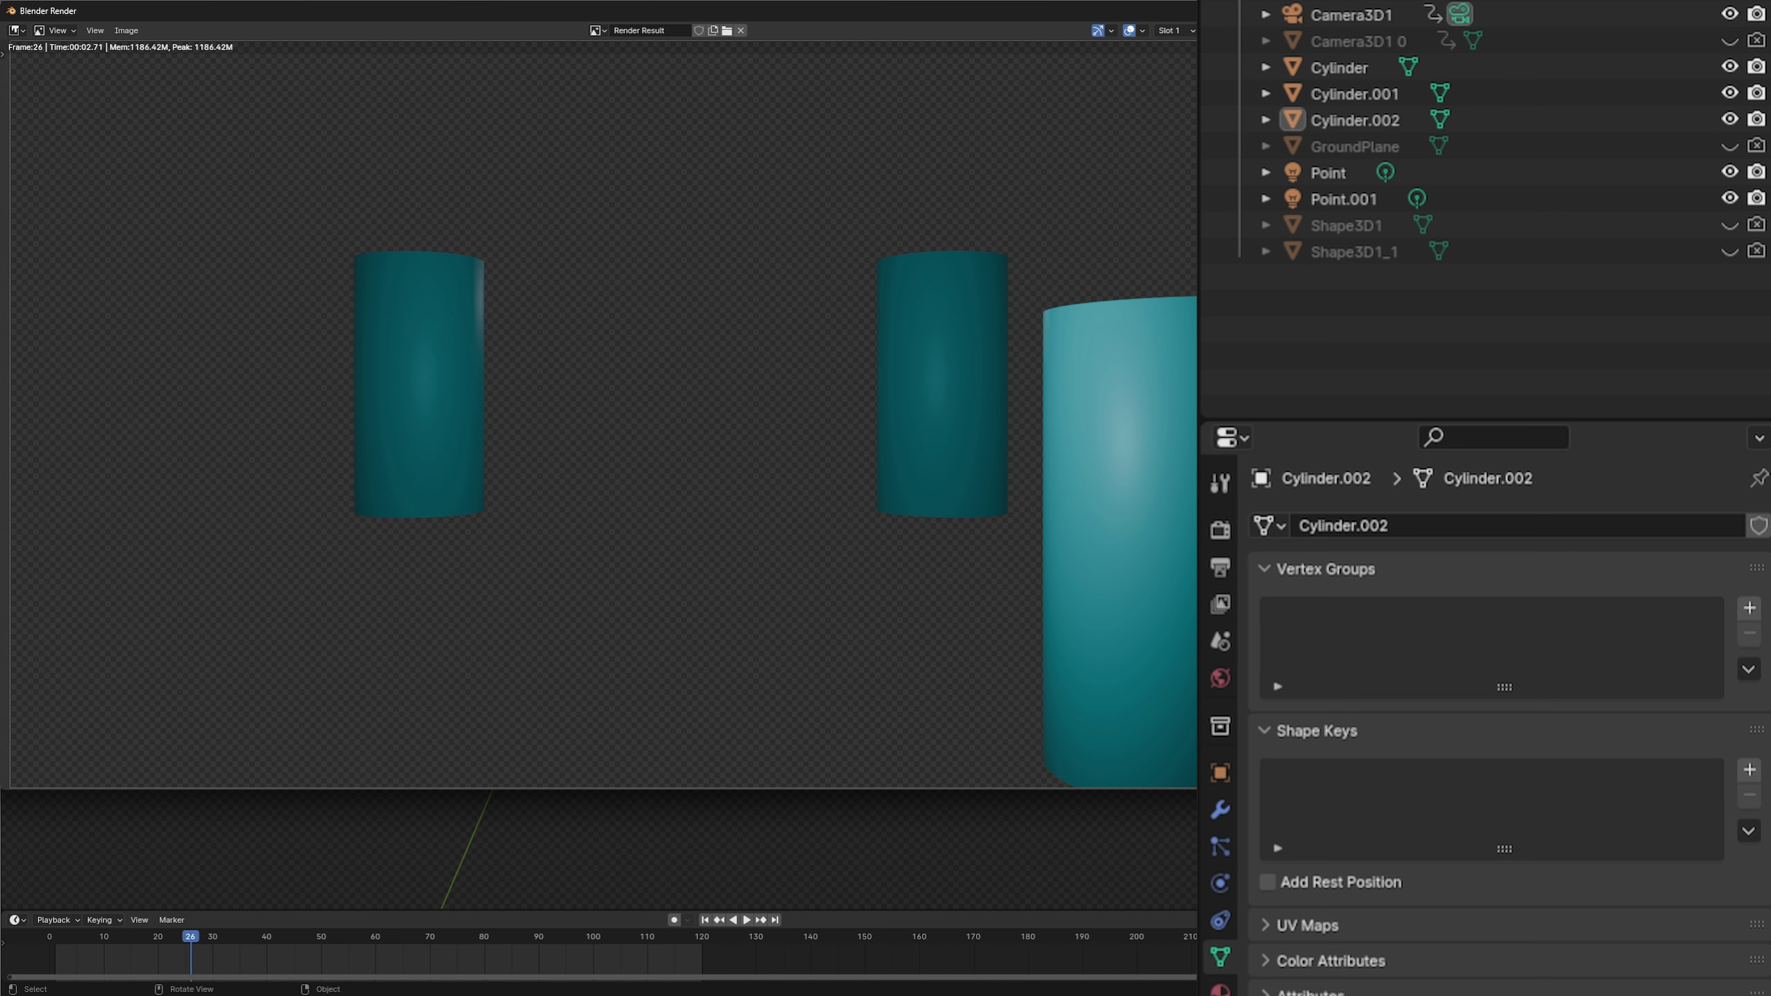
key("Escape")
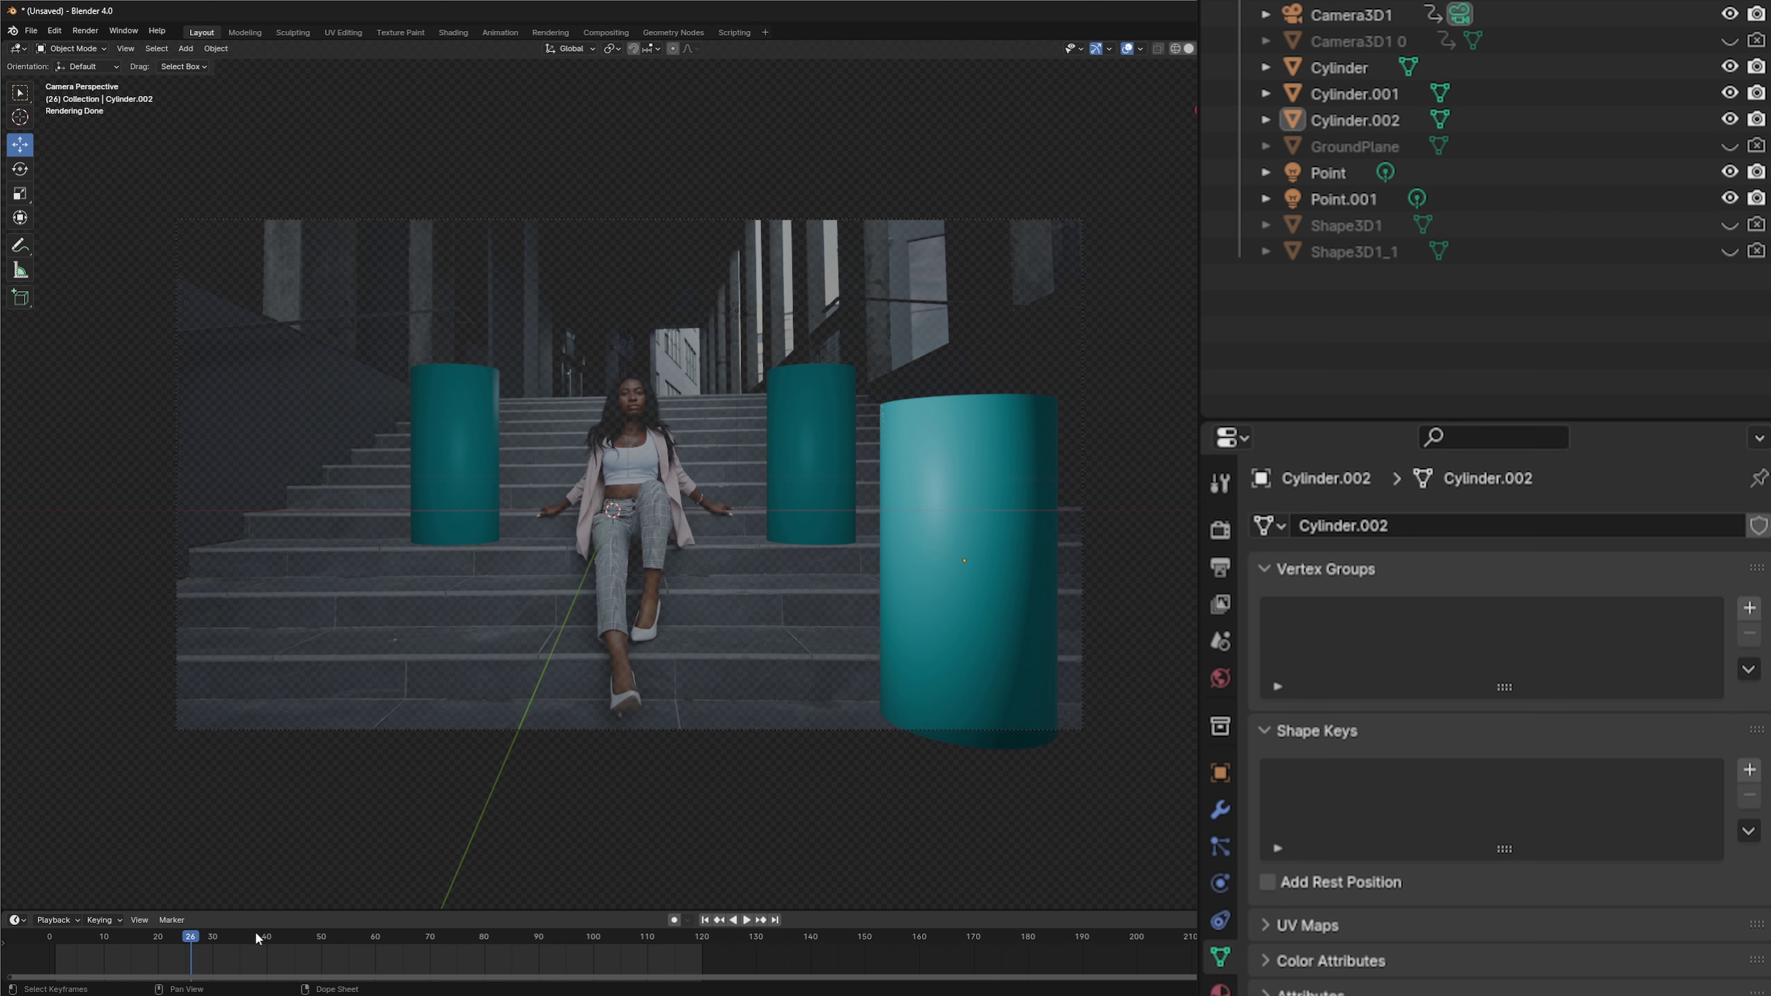
Step: Return to frame 1 and browse for the render output location in V:\CB Productions\Daily Nodes\CT_Tutorial
left_click_drag(192, 940, 56, 955)
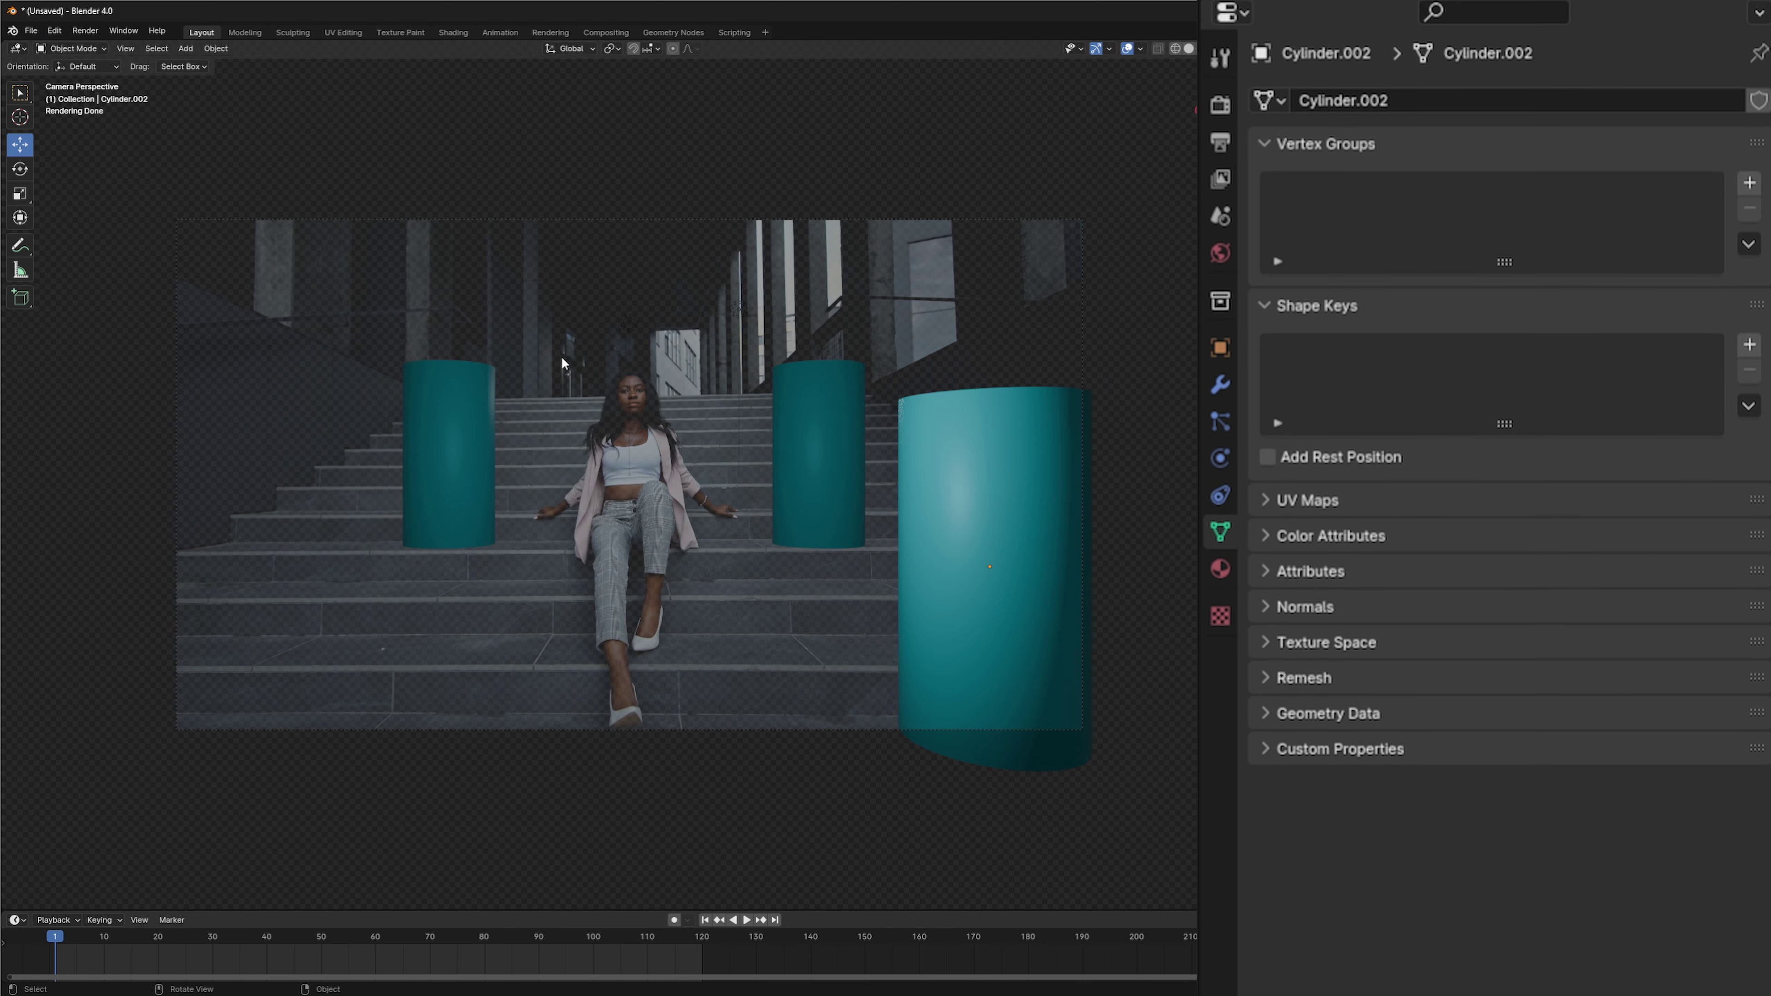
left_click(1219, 143)
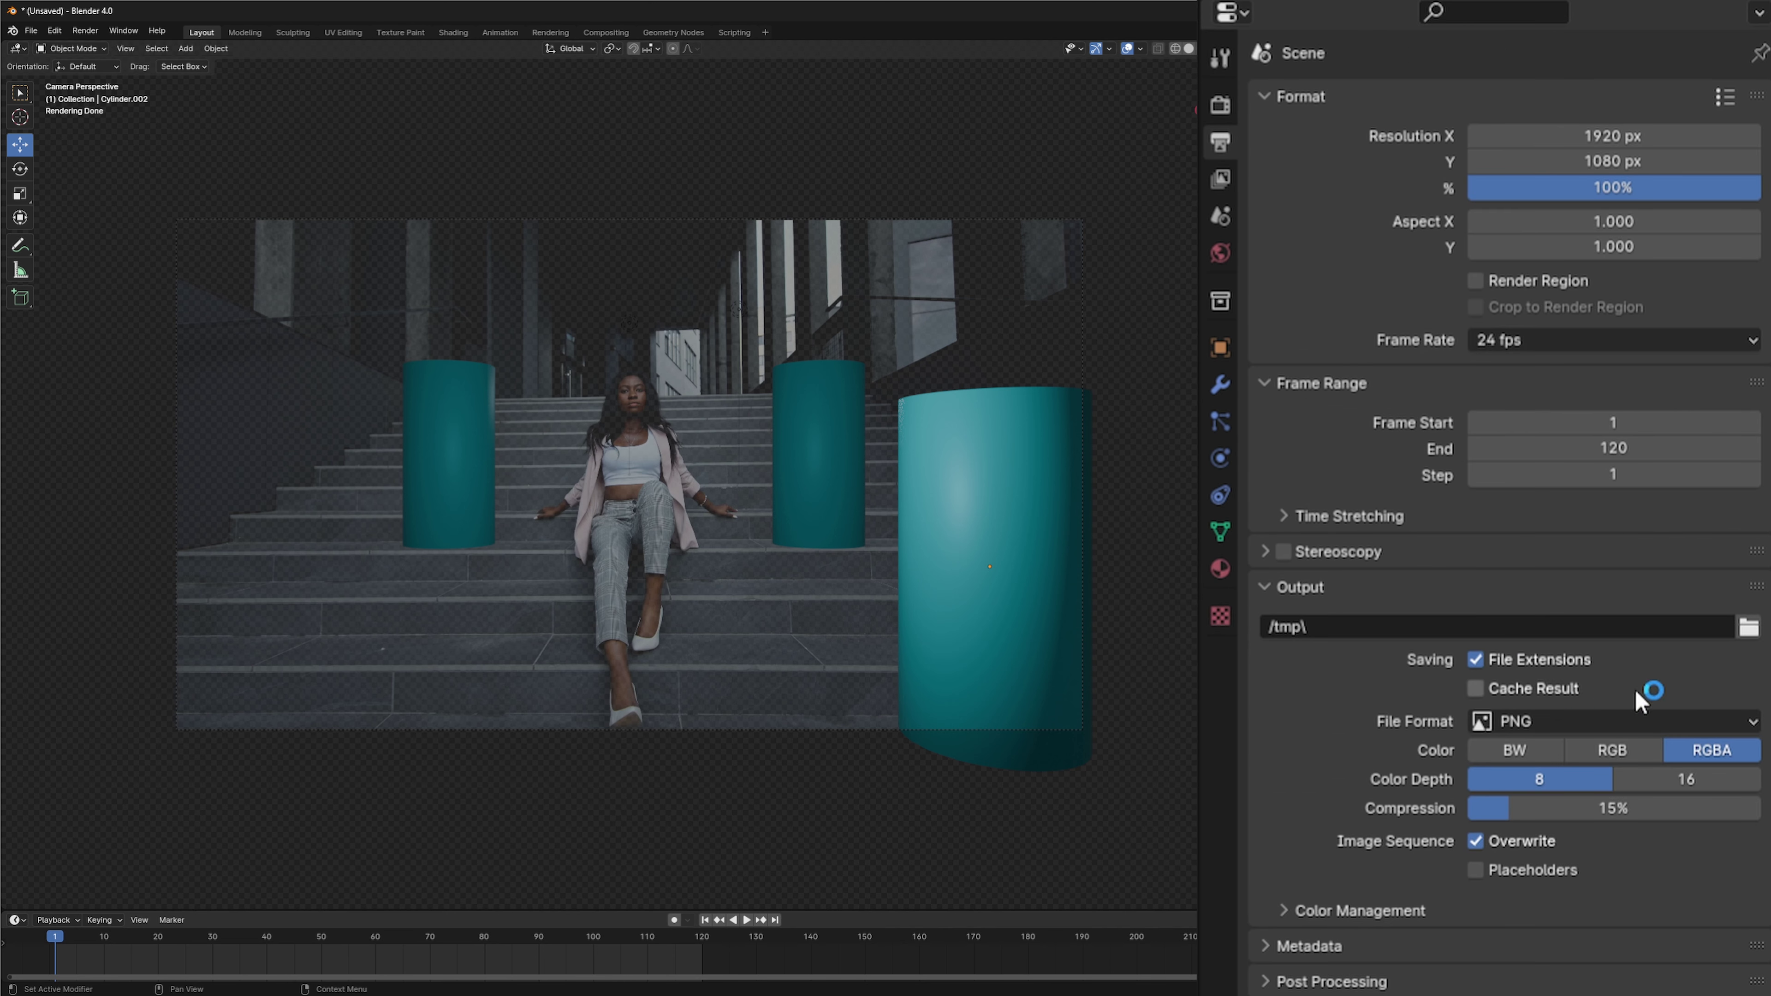
left_click(1748, 626)
left_click(438, 579)
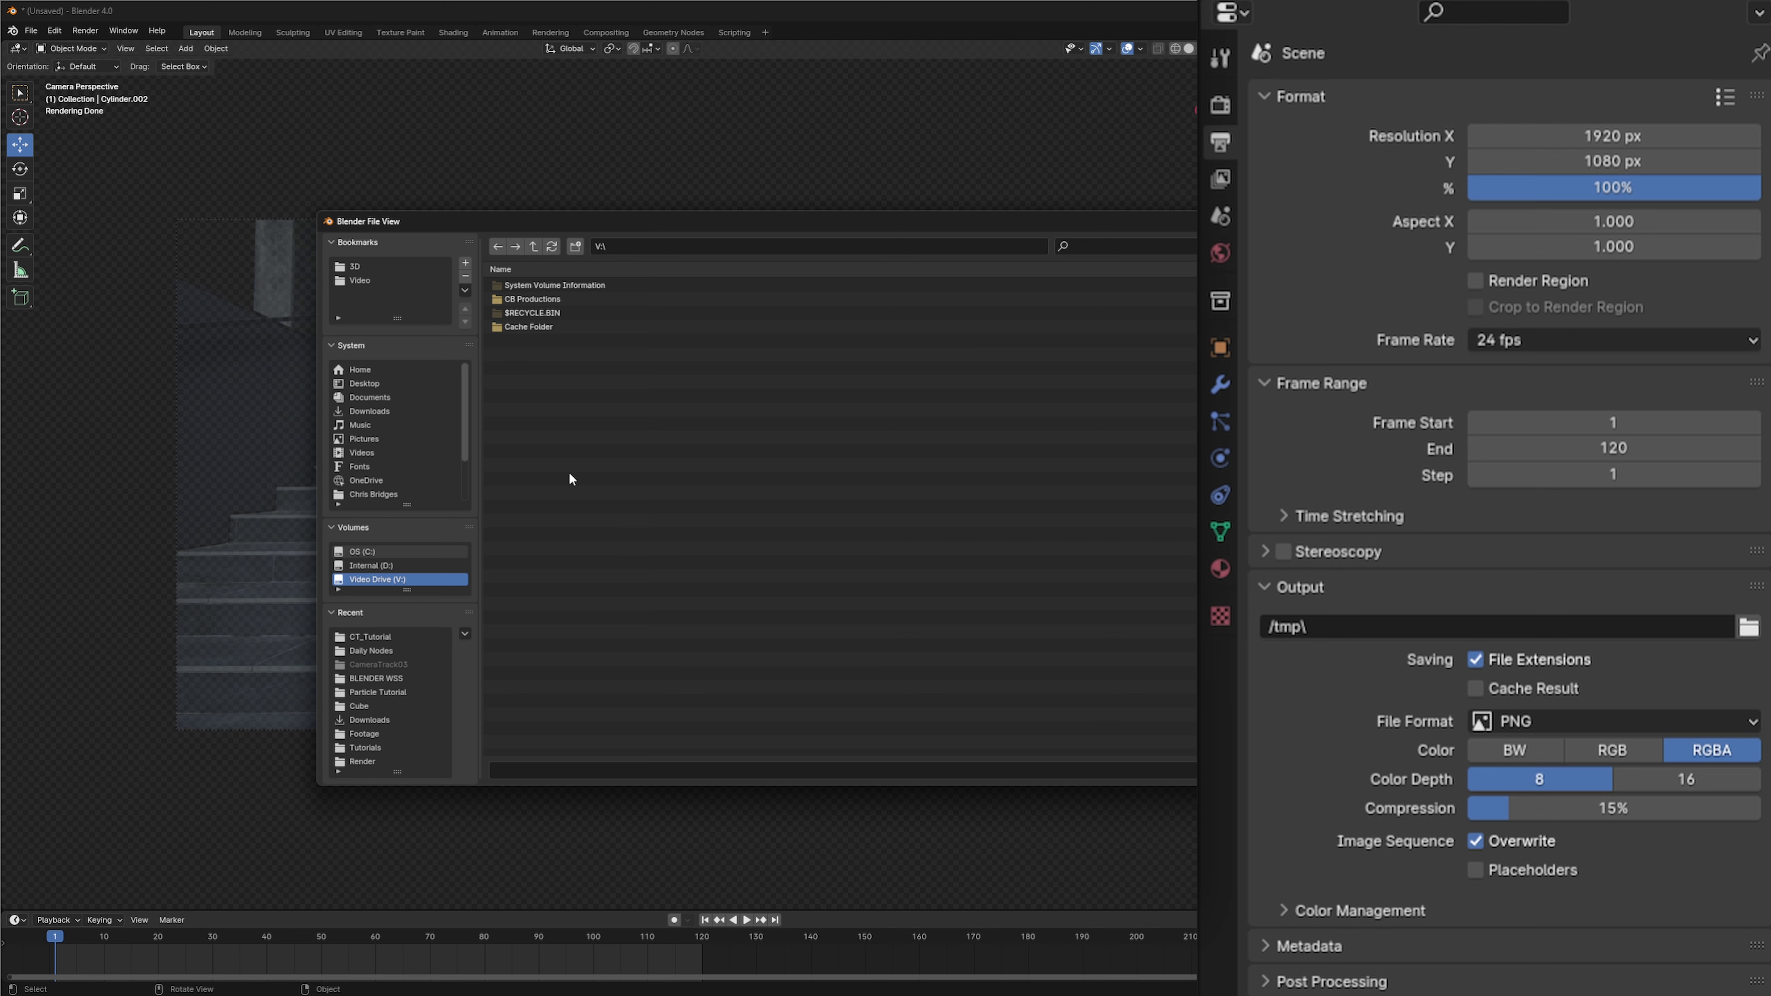
double_click(532, 298)
left_click(512, 287)
double_click(513, 288)
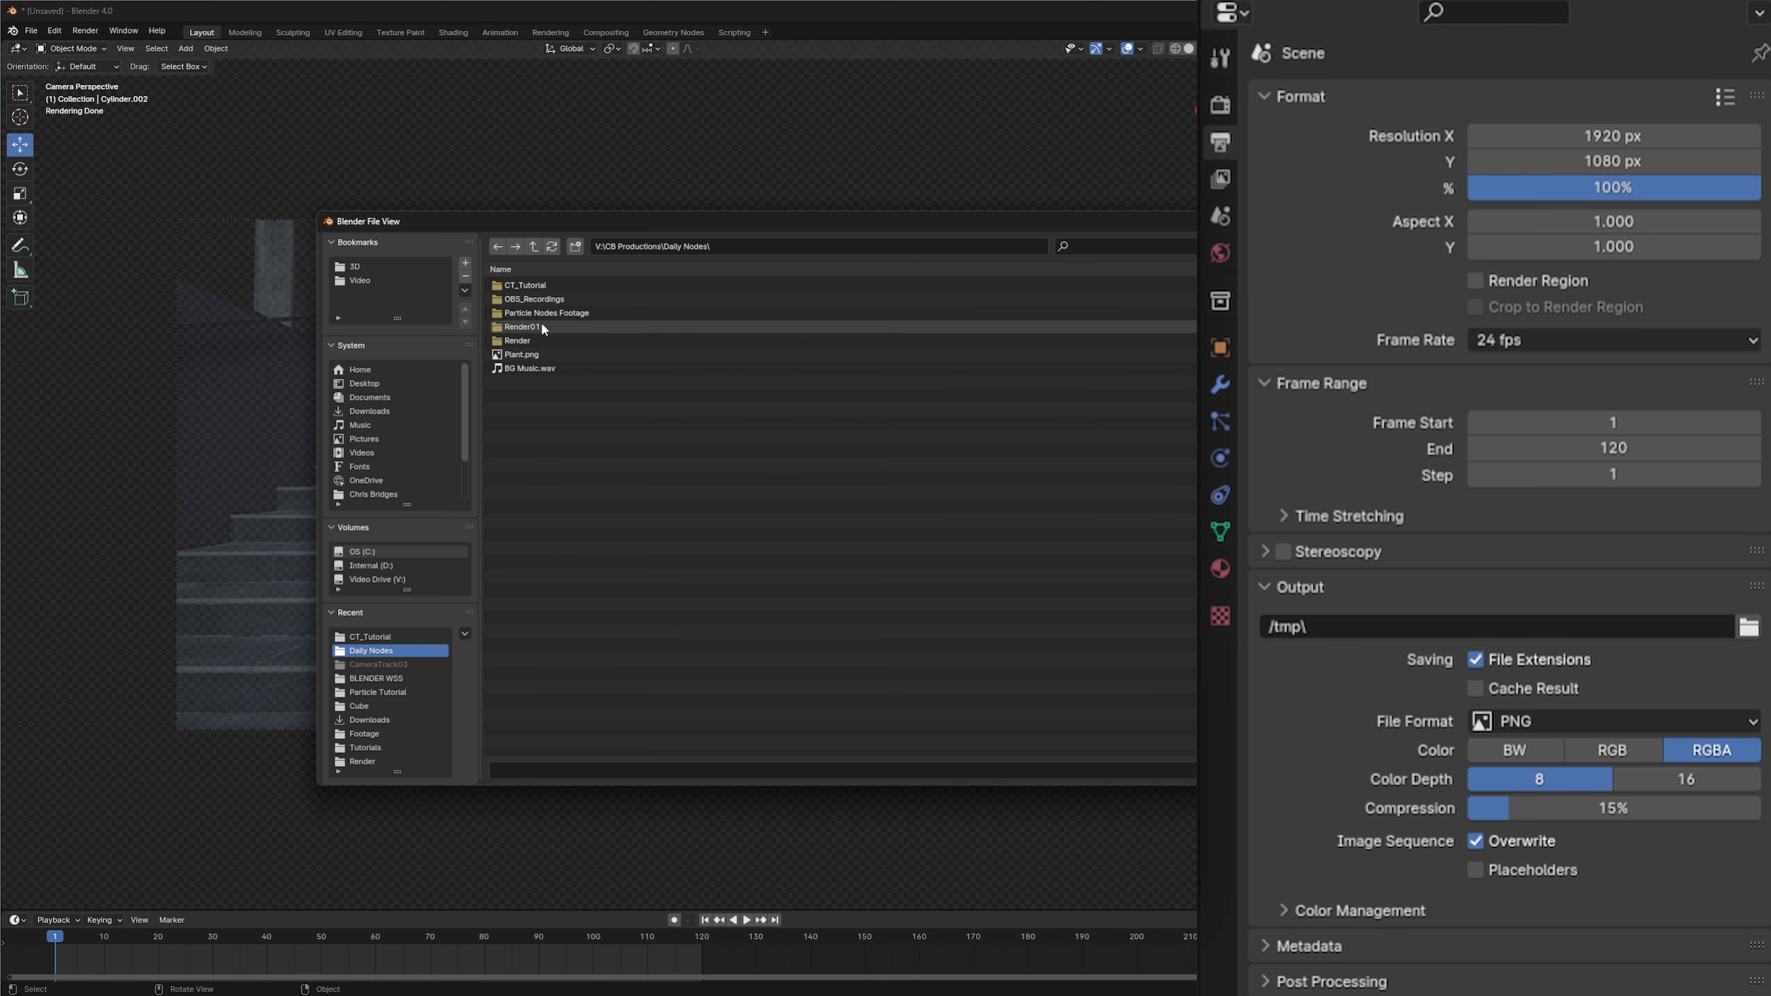
double_click(531, 286)
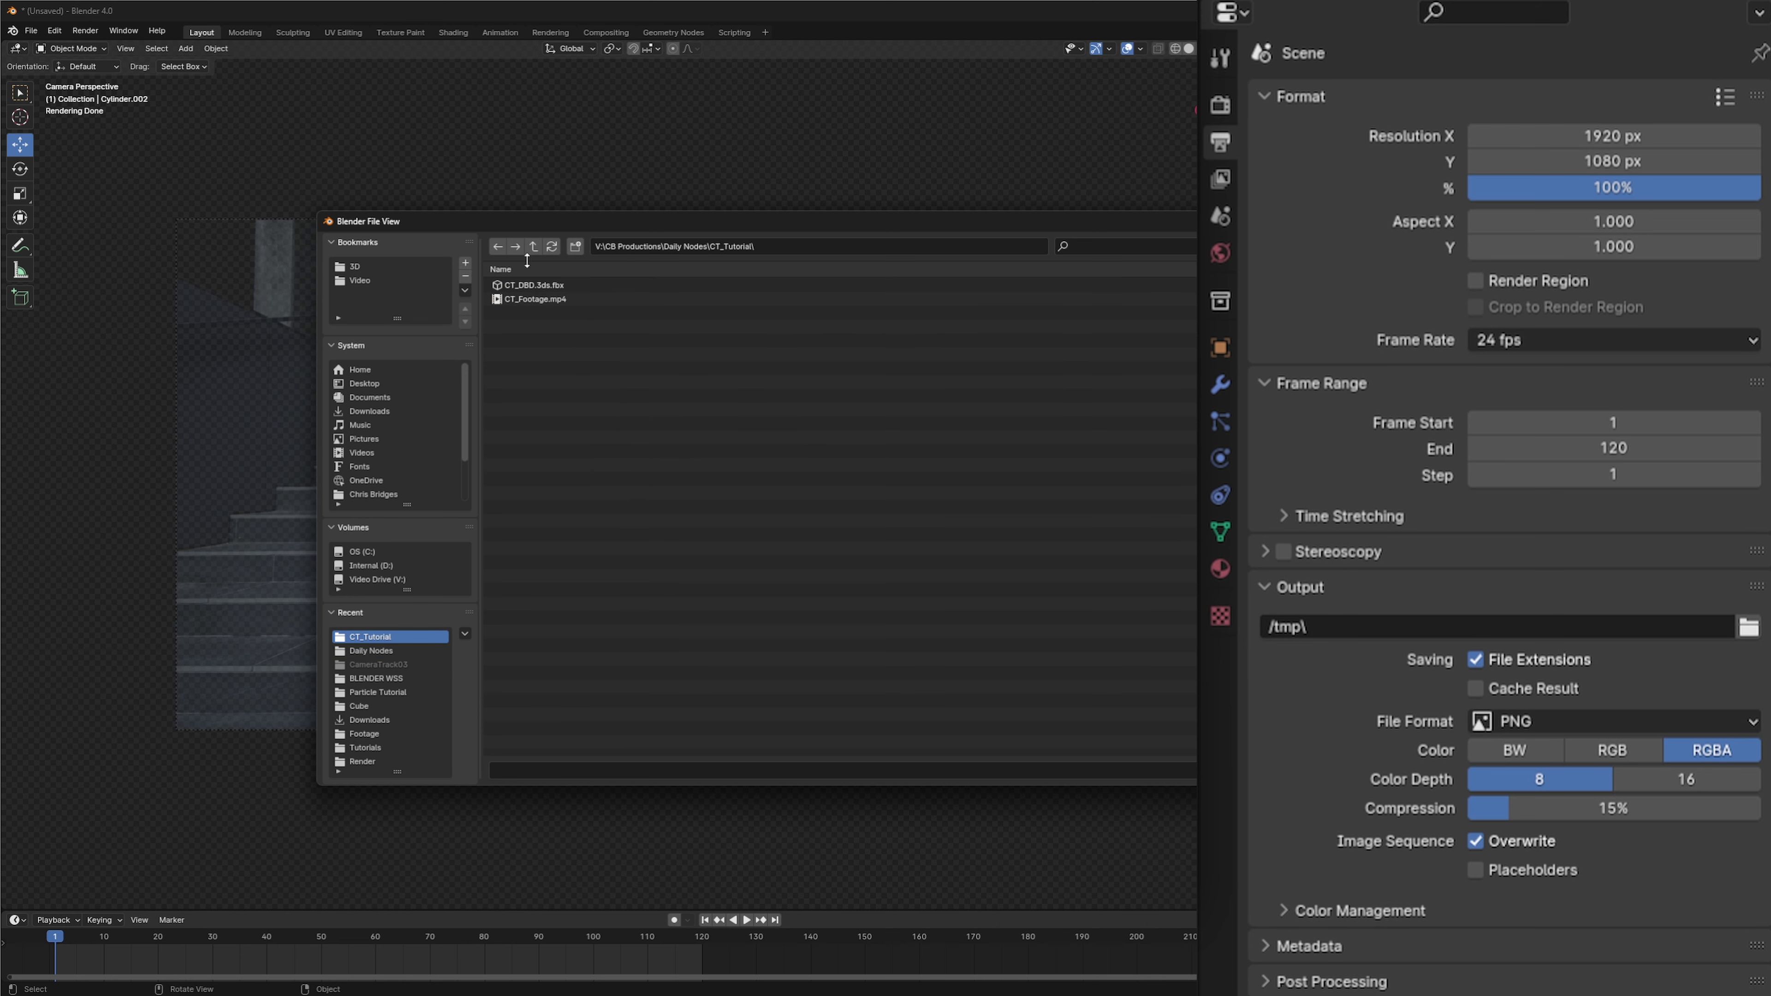
Step: Create a folder named Render inside CT_Tutorial and open it
left_click(579, 248)
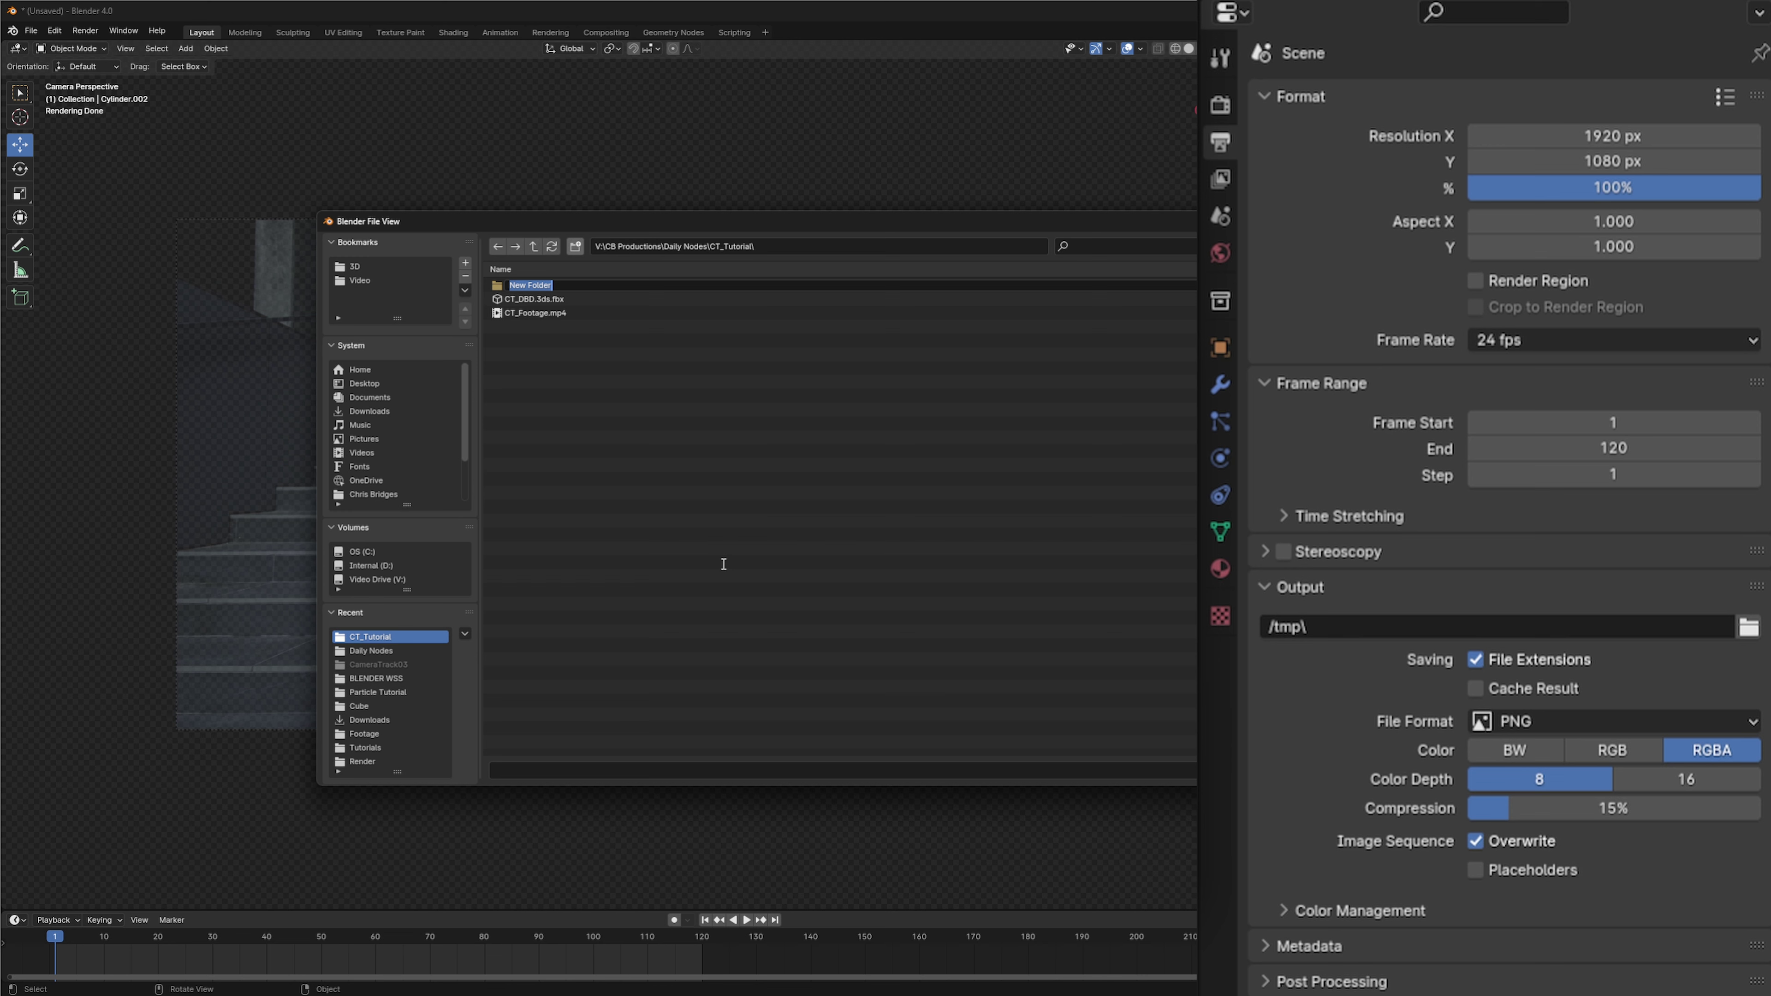
type("Render")
key("Return")
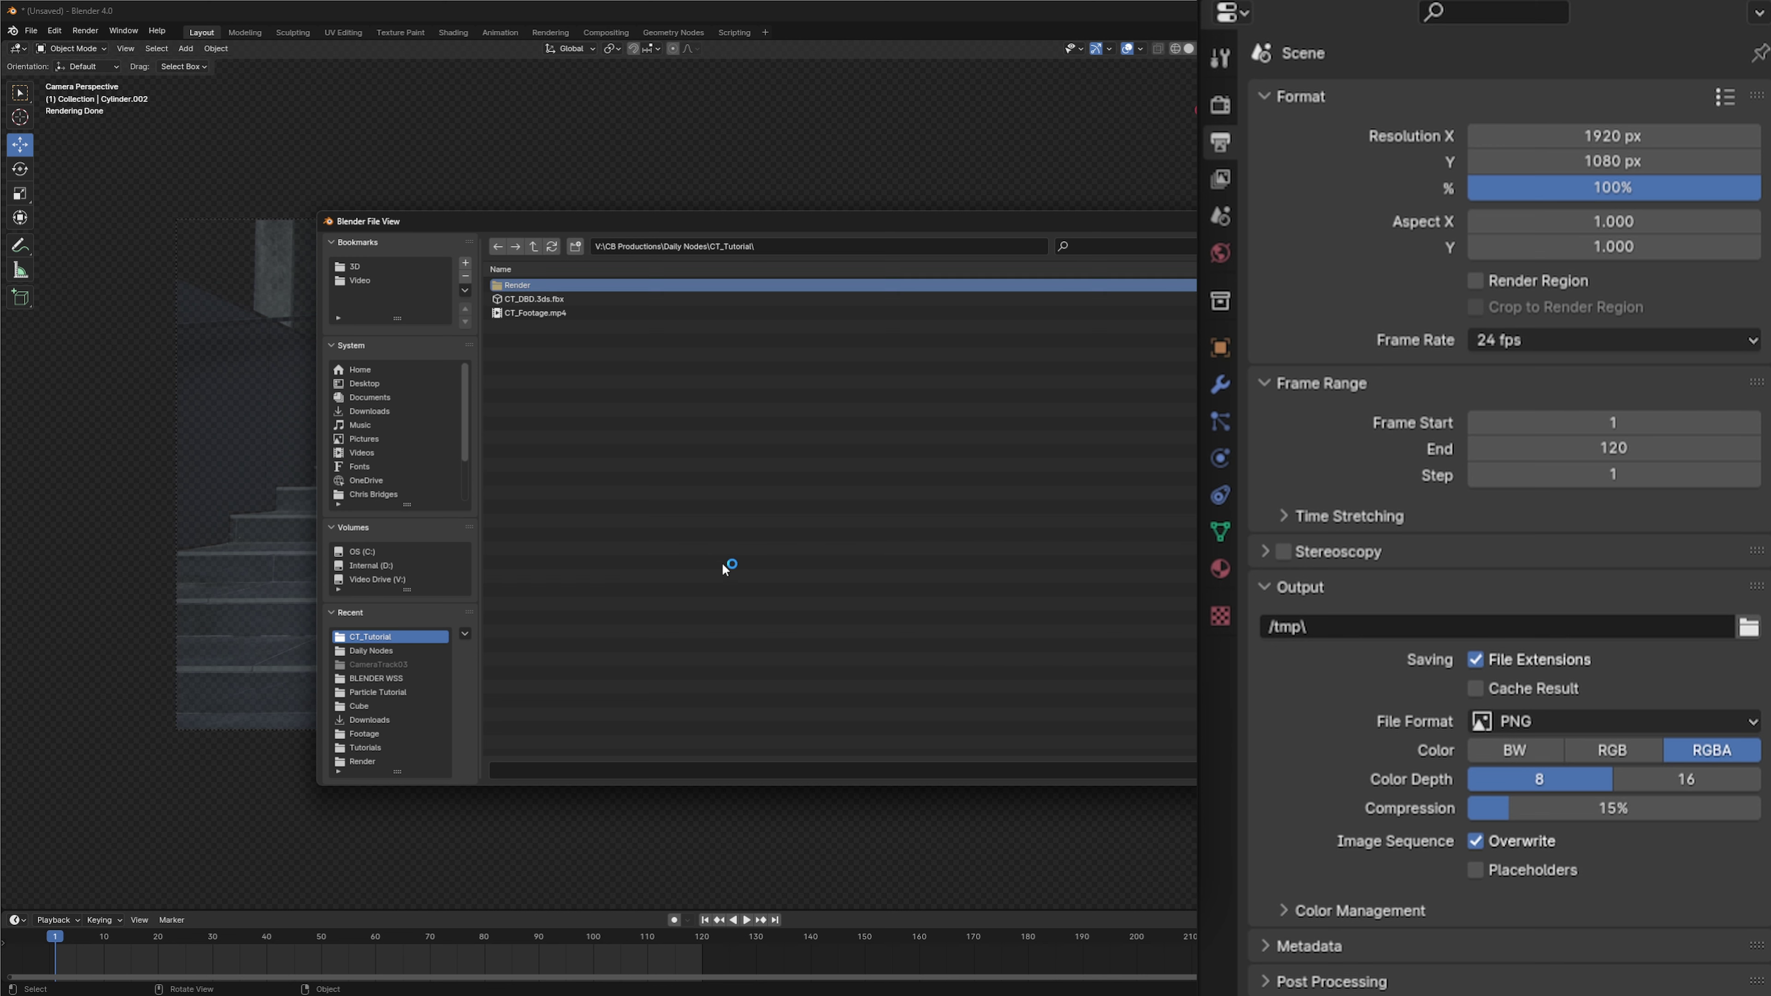
left_click(509, 285)
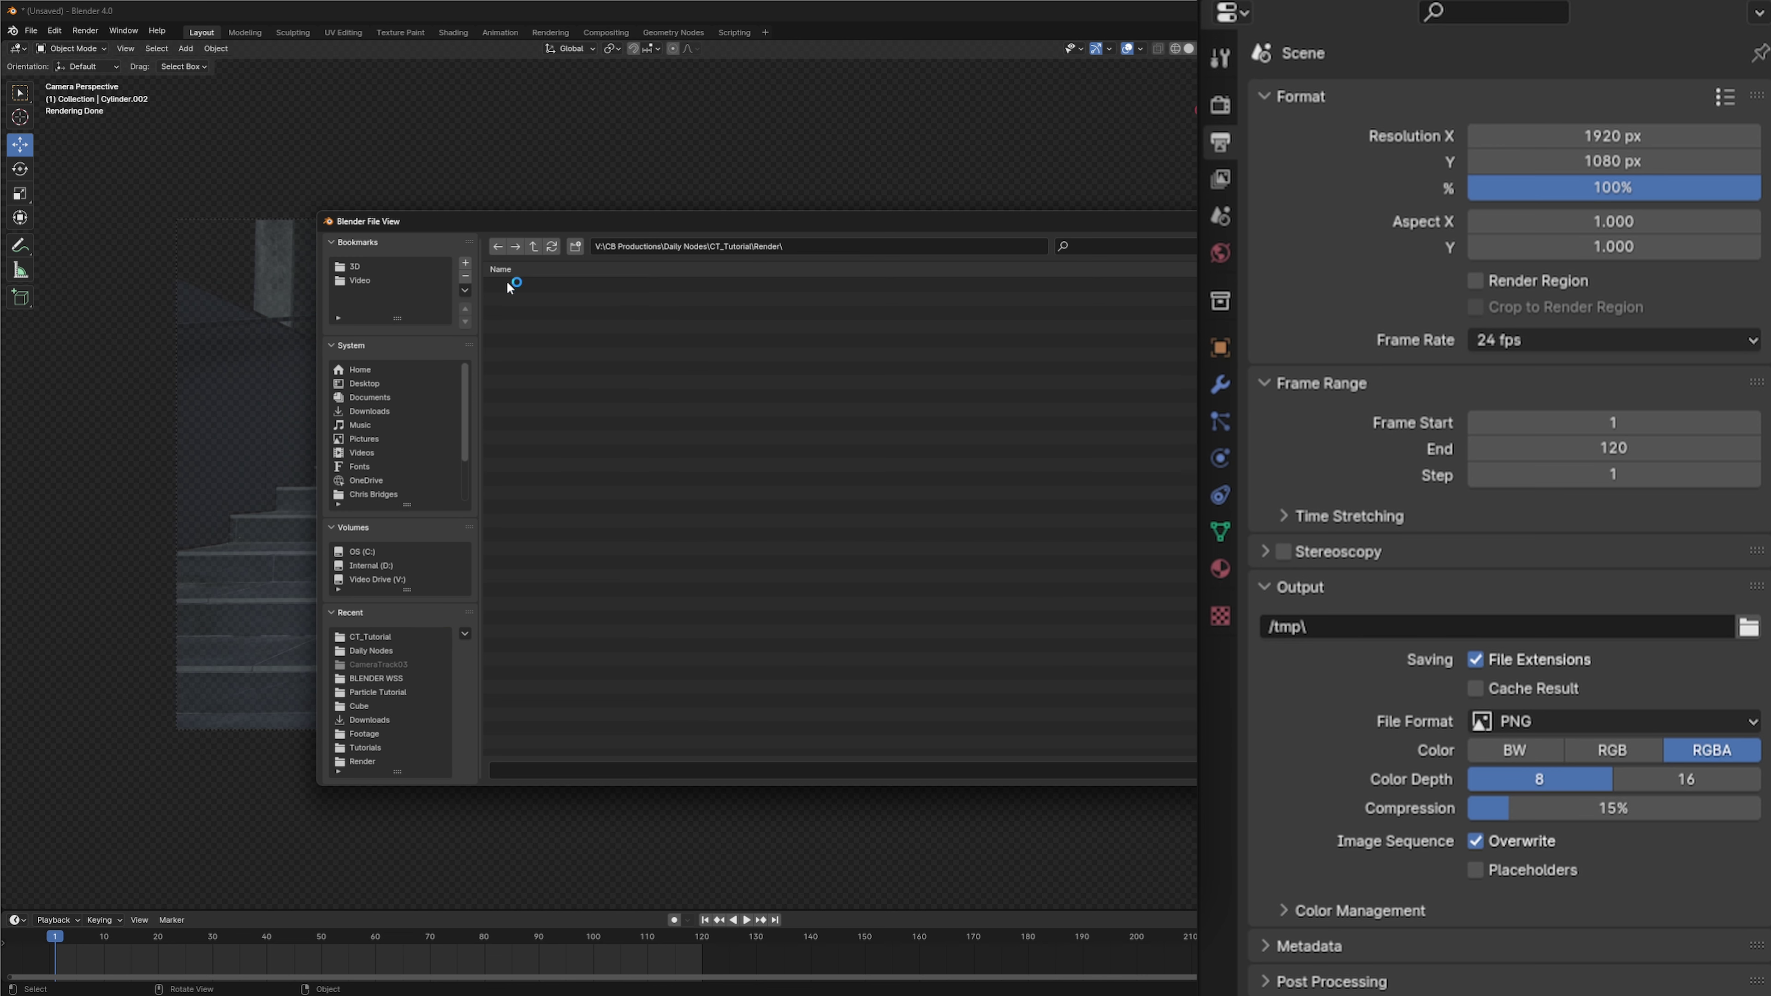
Step: Name the output files CT_Render_ in the Render folder and set the file format to OpenEXR
left_click(615, 773)
key("Return")
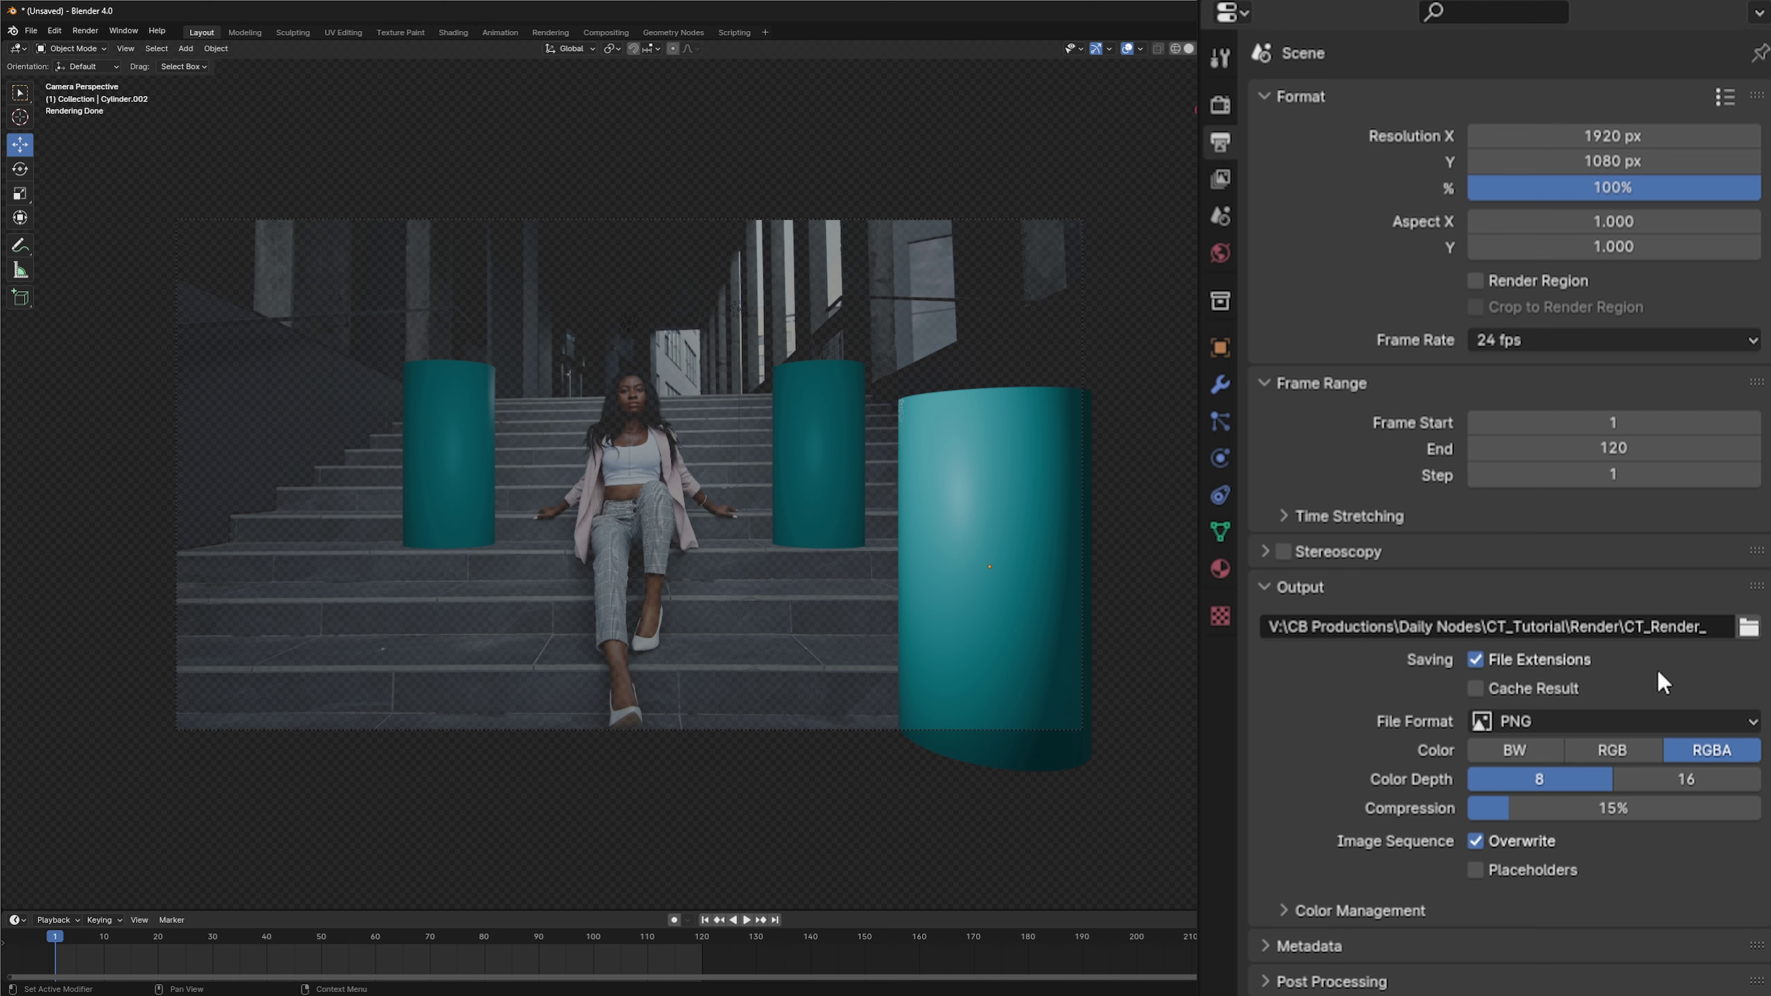
left_click(1544, 725)
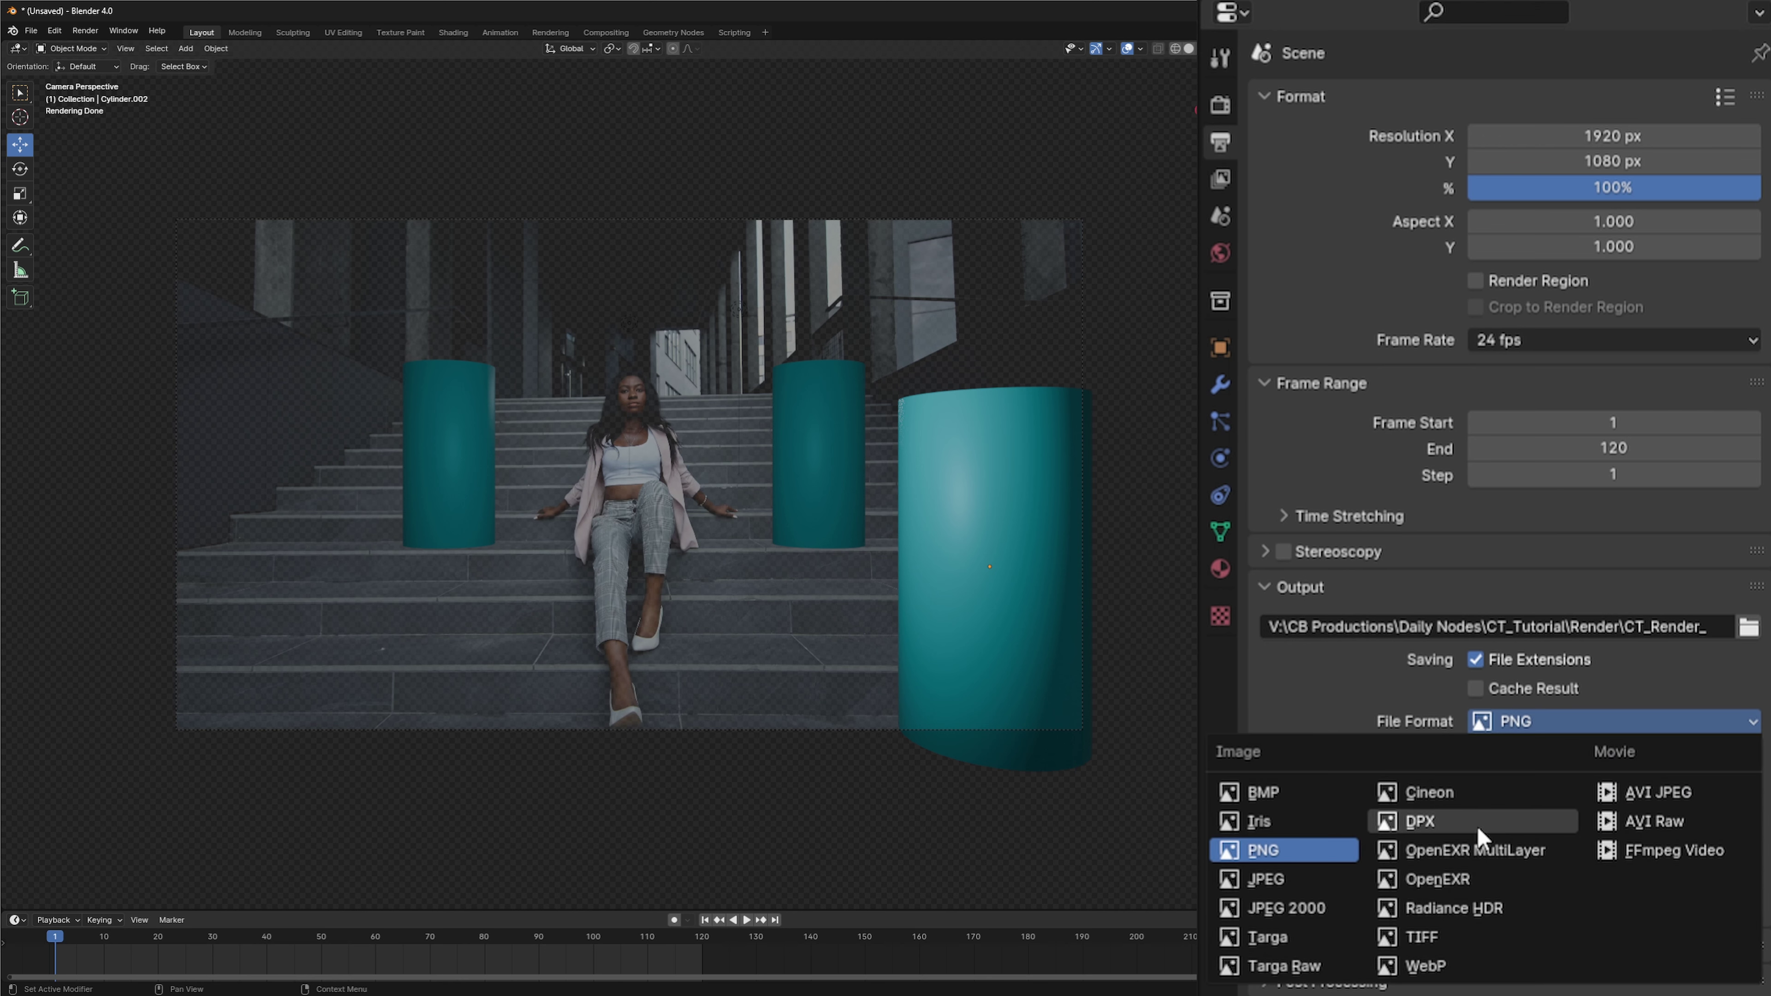
left_click(1463, 883)
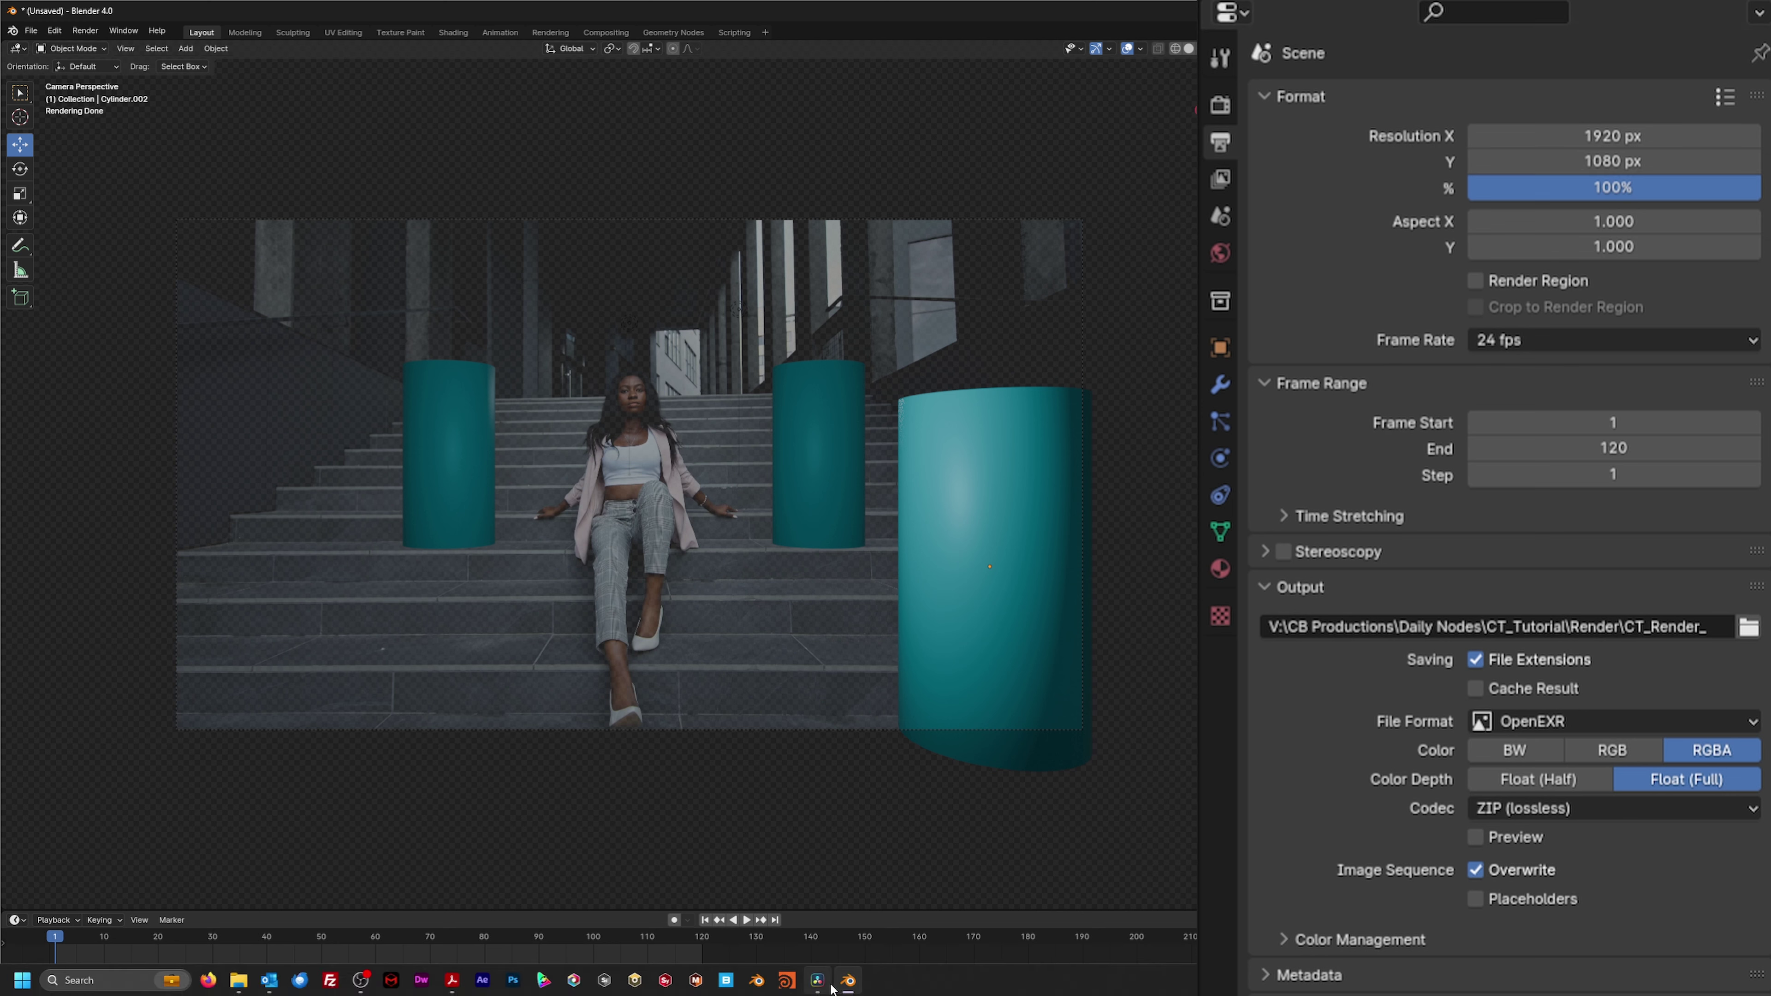
Step: Check the footage resolution in DaVinci Resolve, return to Blender, and set the render resolution to 3840 x 2160 px
left_click(817, 979)
left_click_drag(1100, 185, 1059, 309)
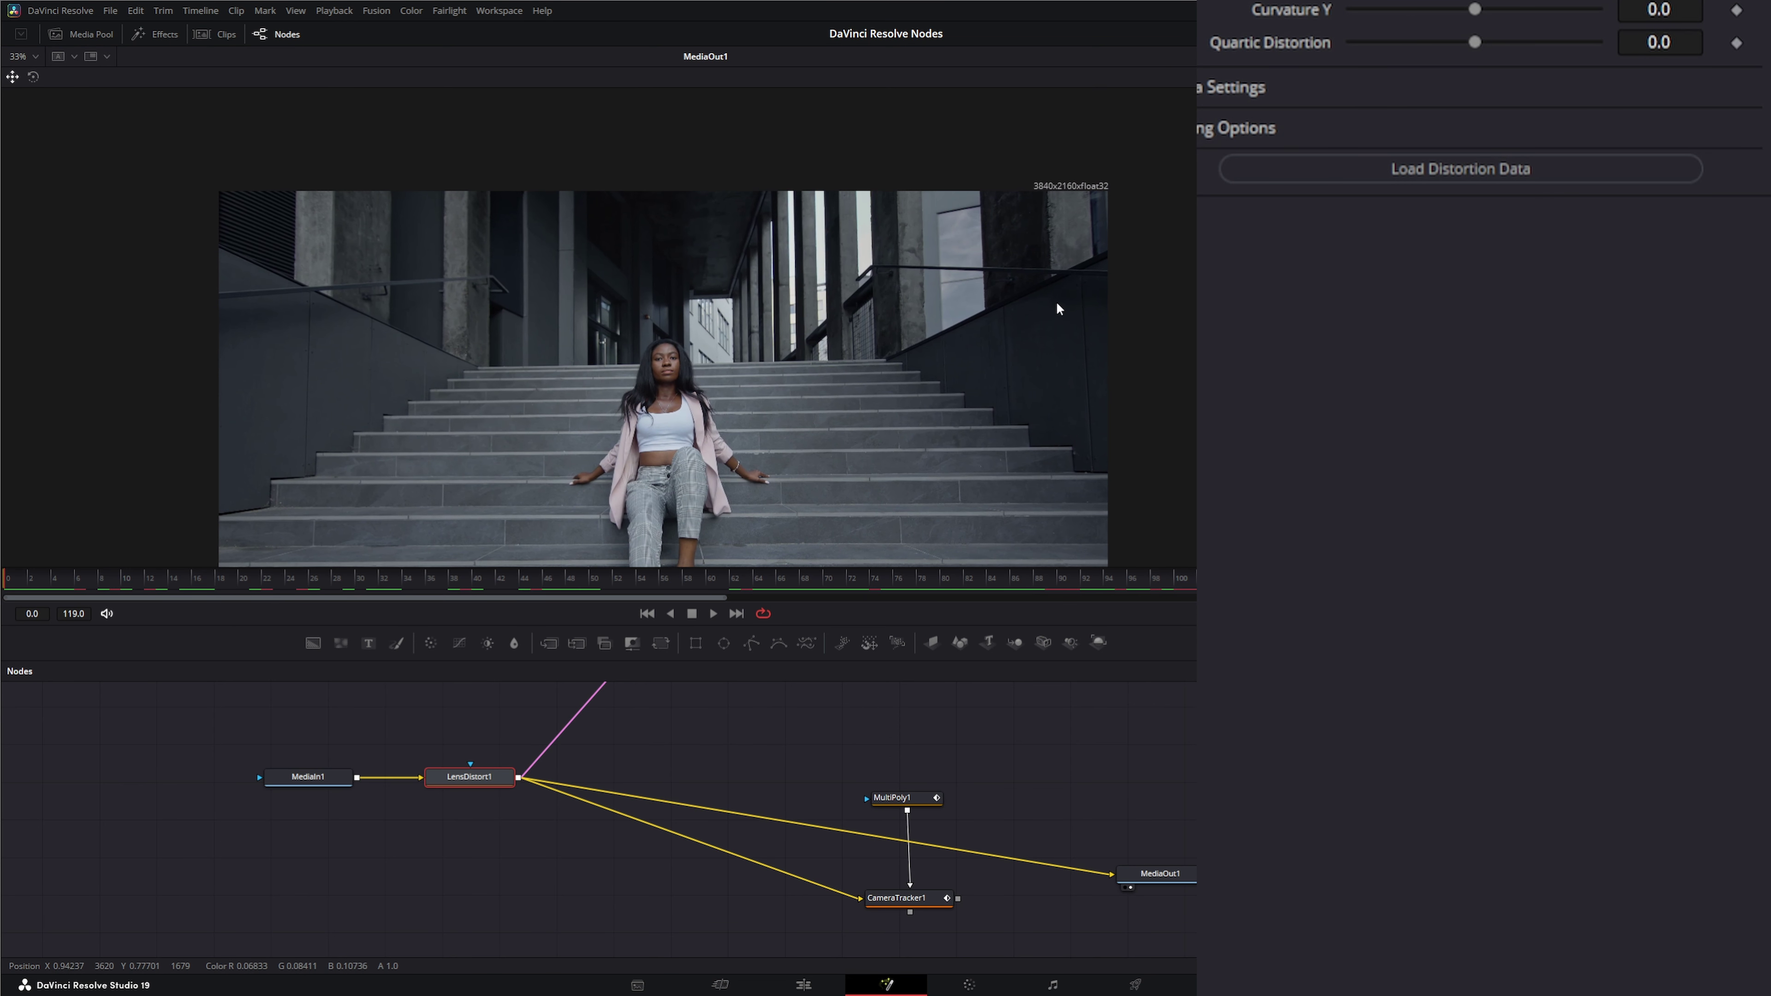
mouse_move(791, 993)
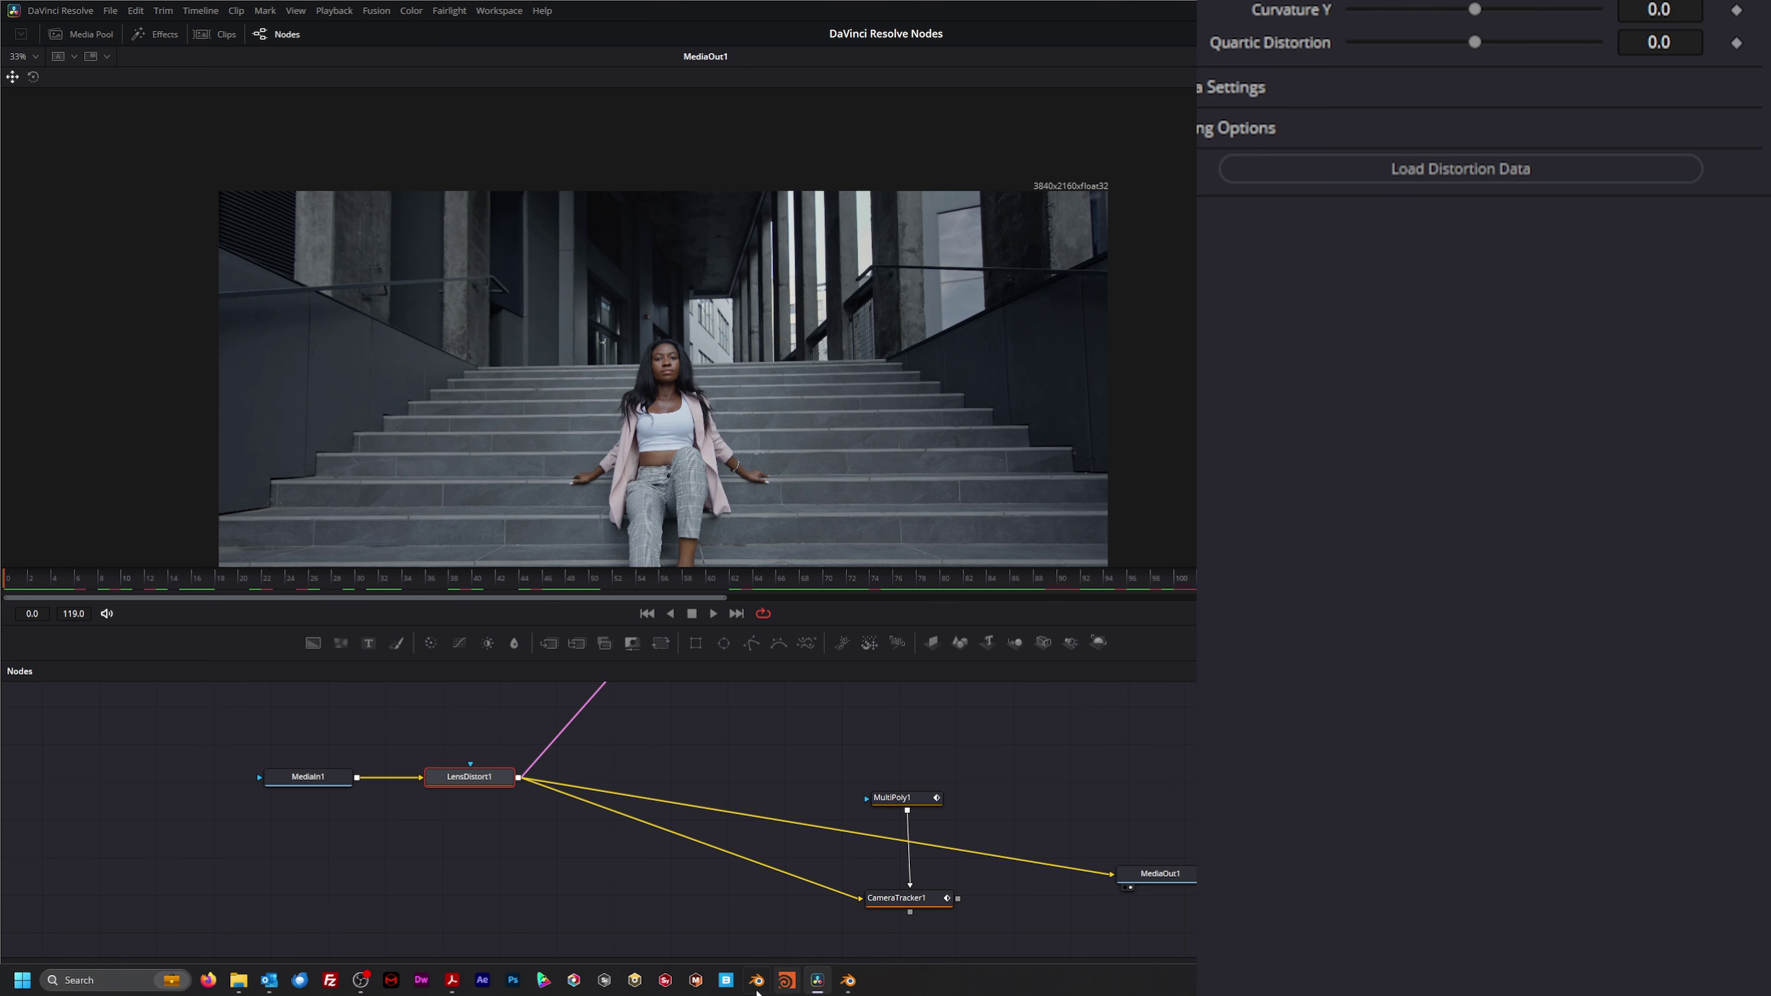
left_click(847, 980)
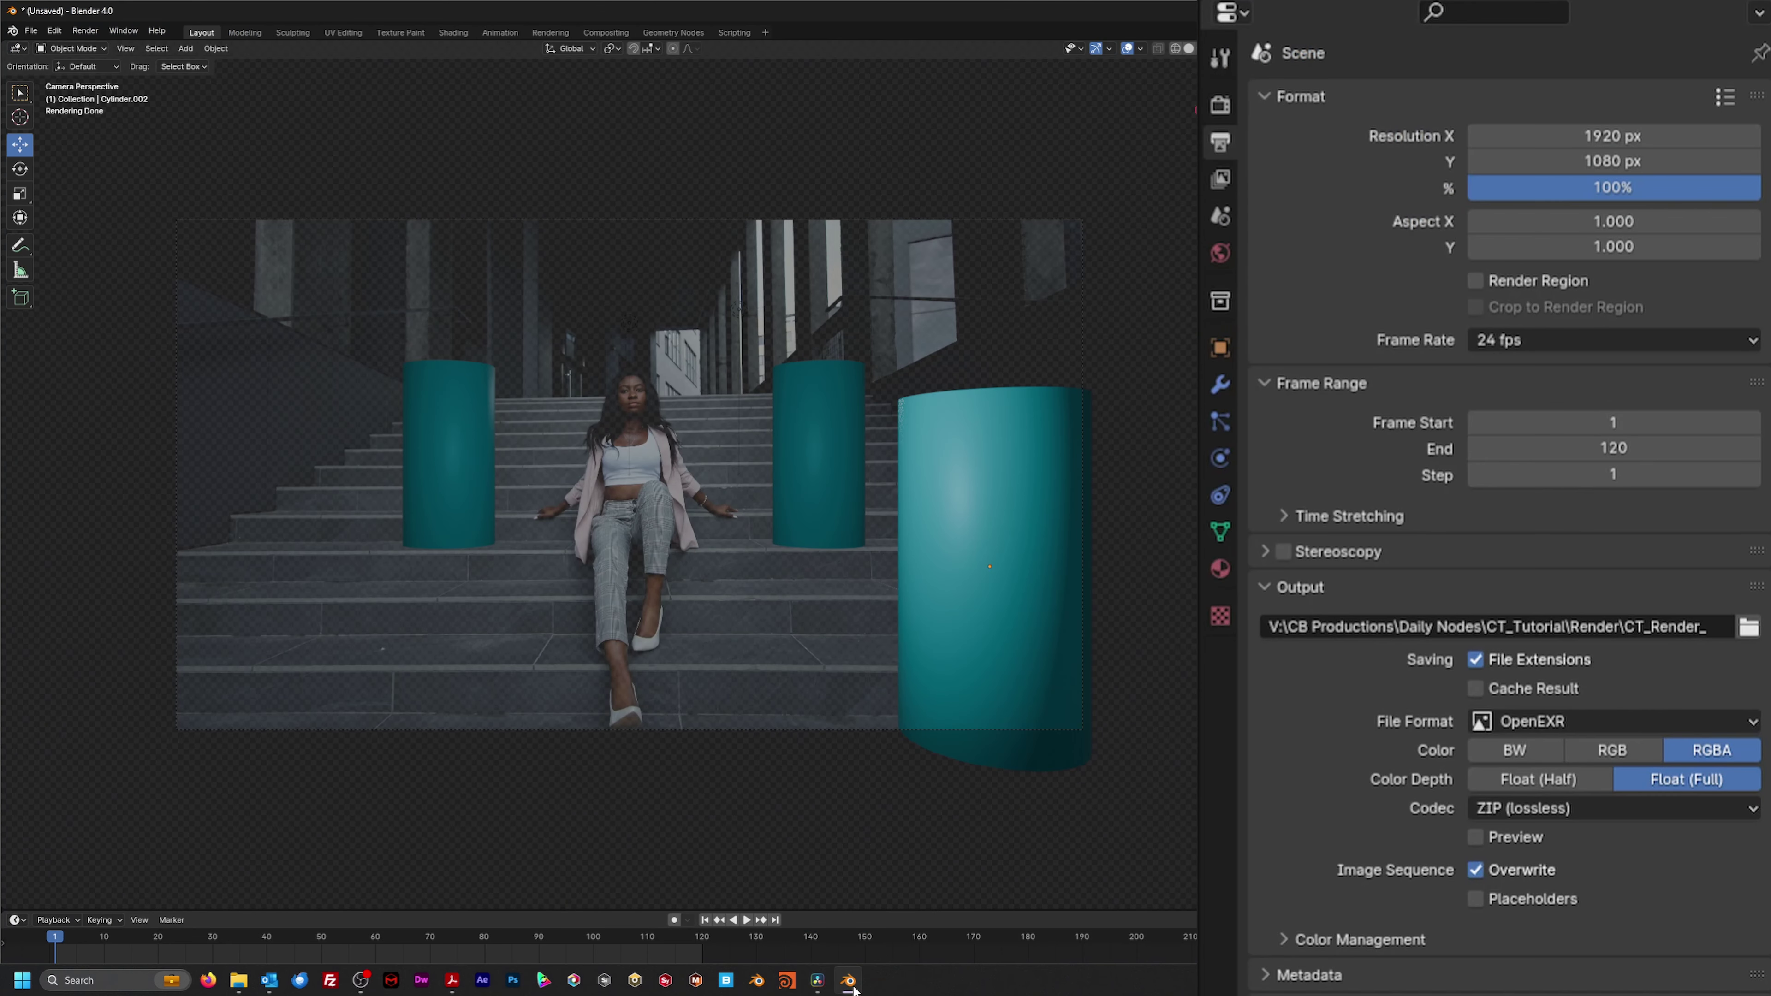
left_click(1696, 136)
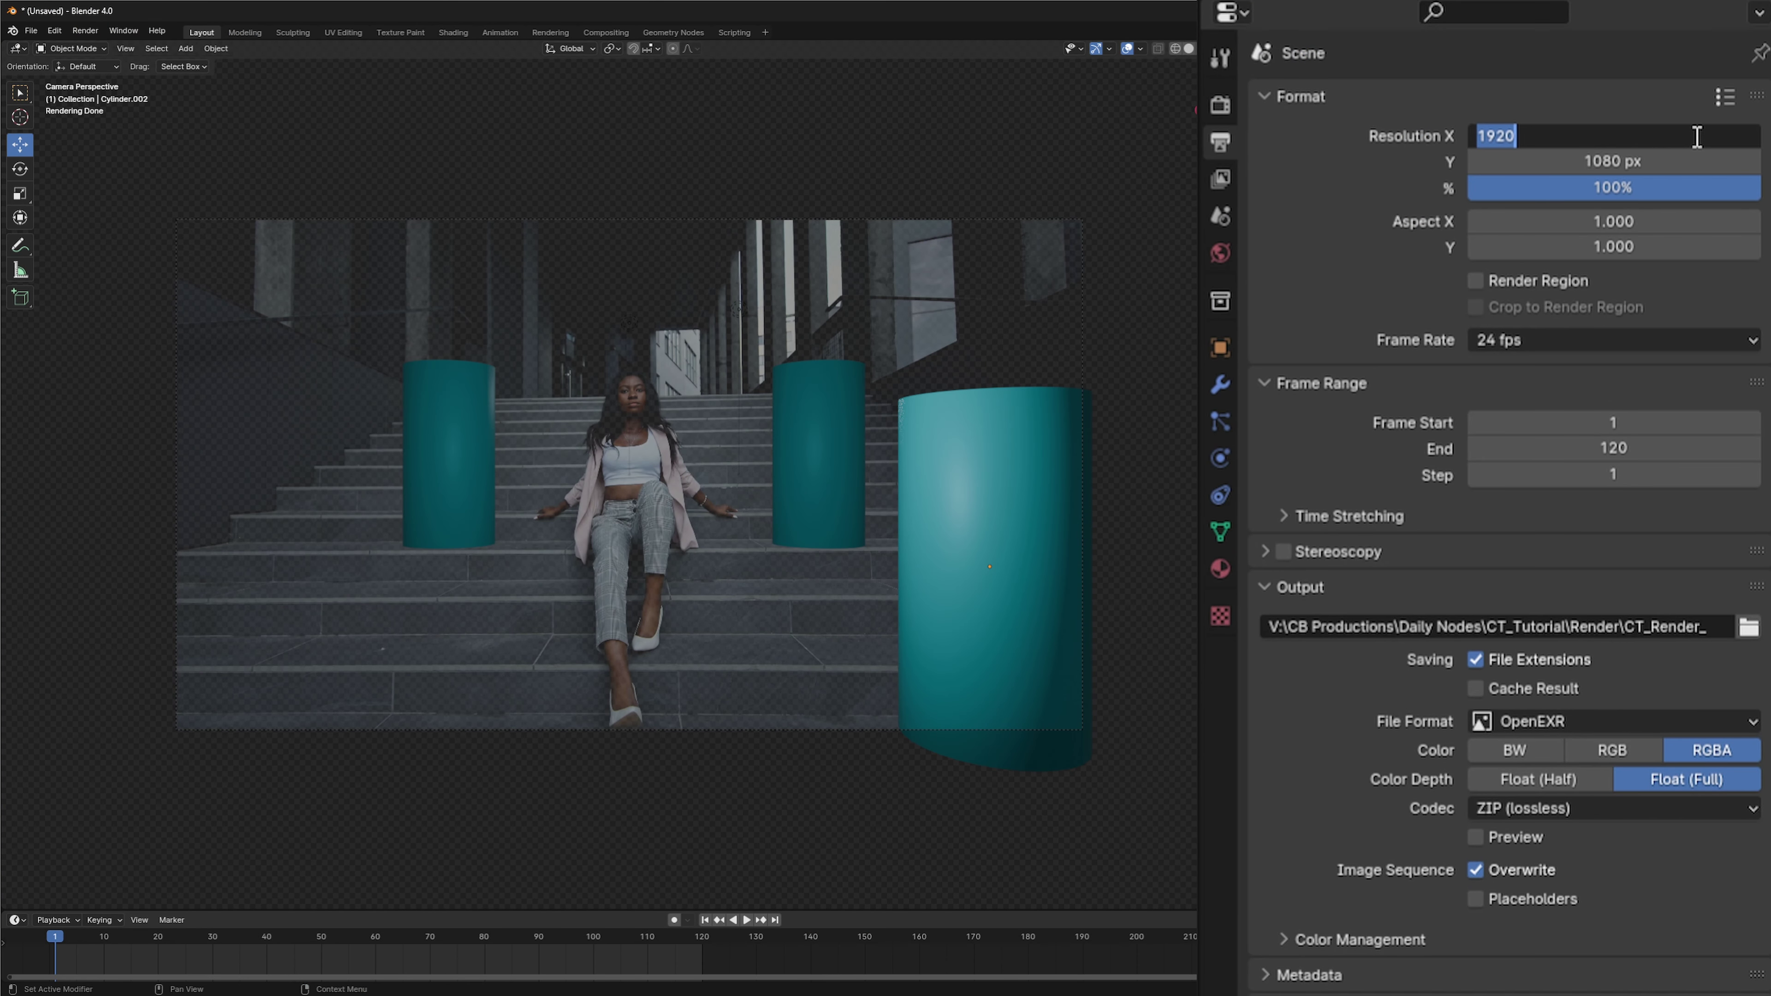
type("3840")
key("Tab")
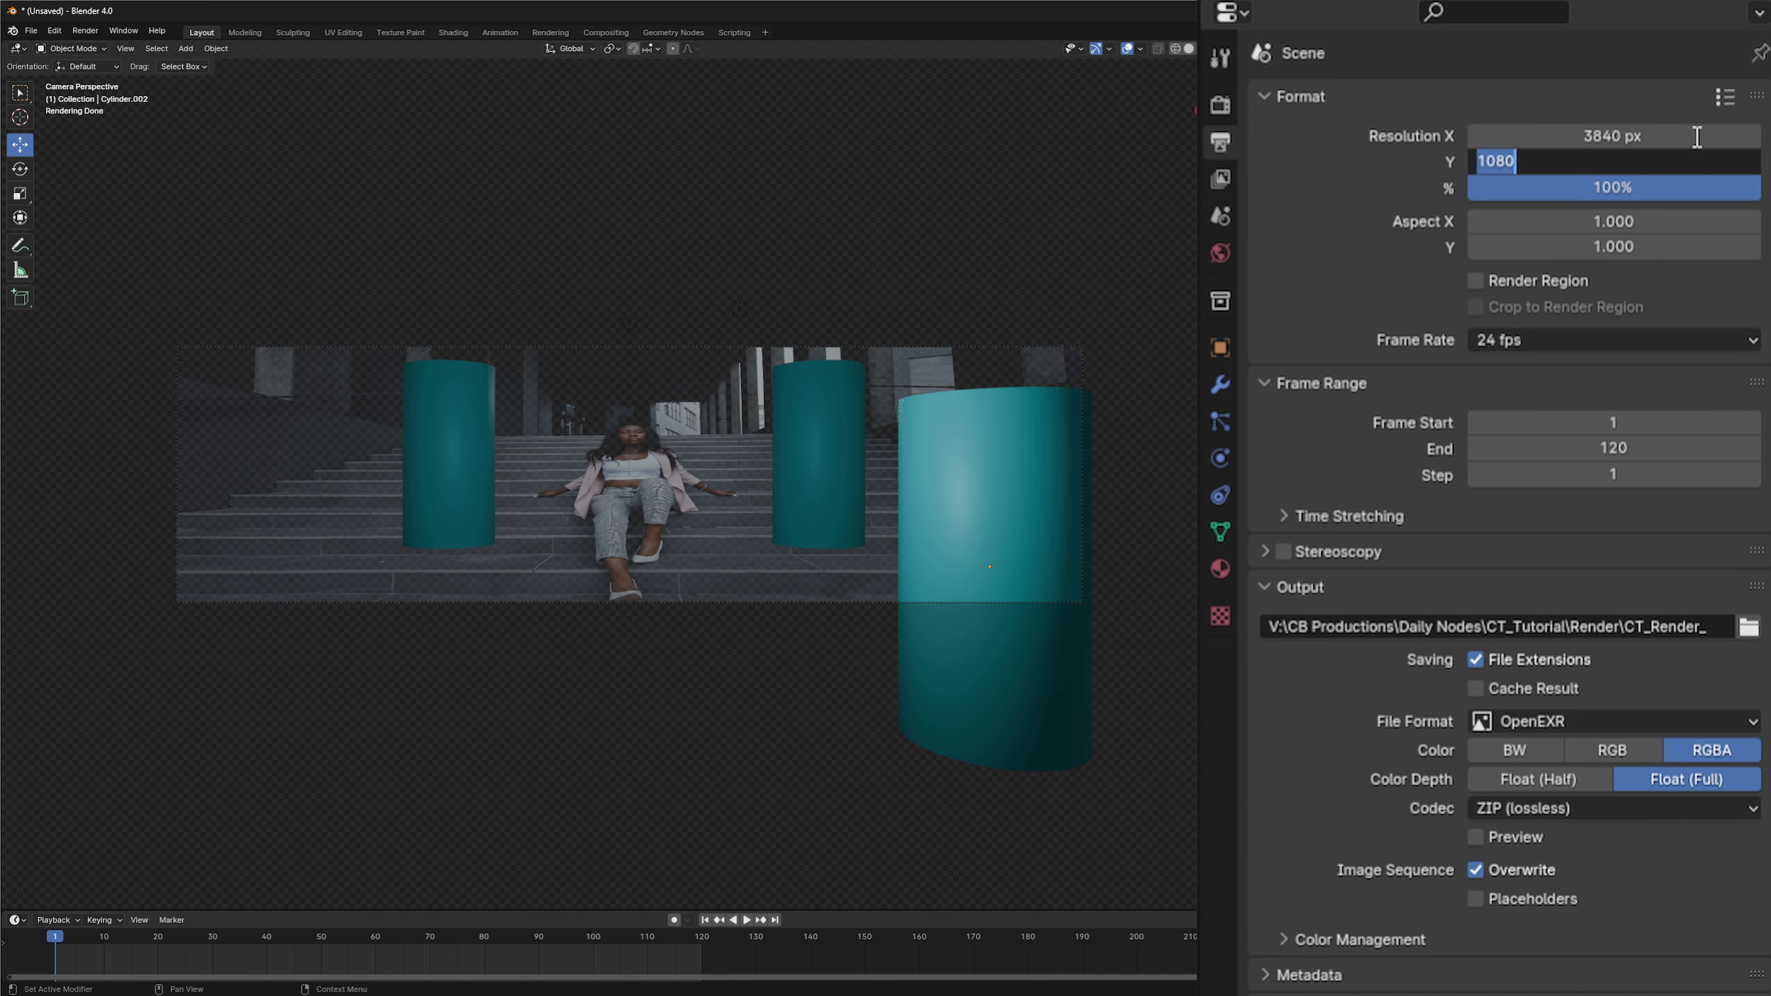
type("2160")
key("Return")
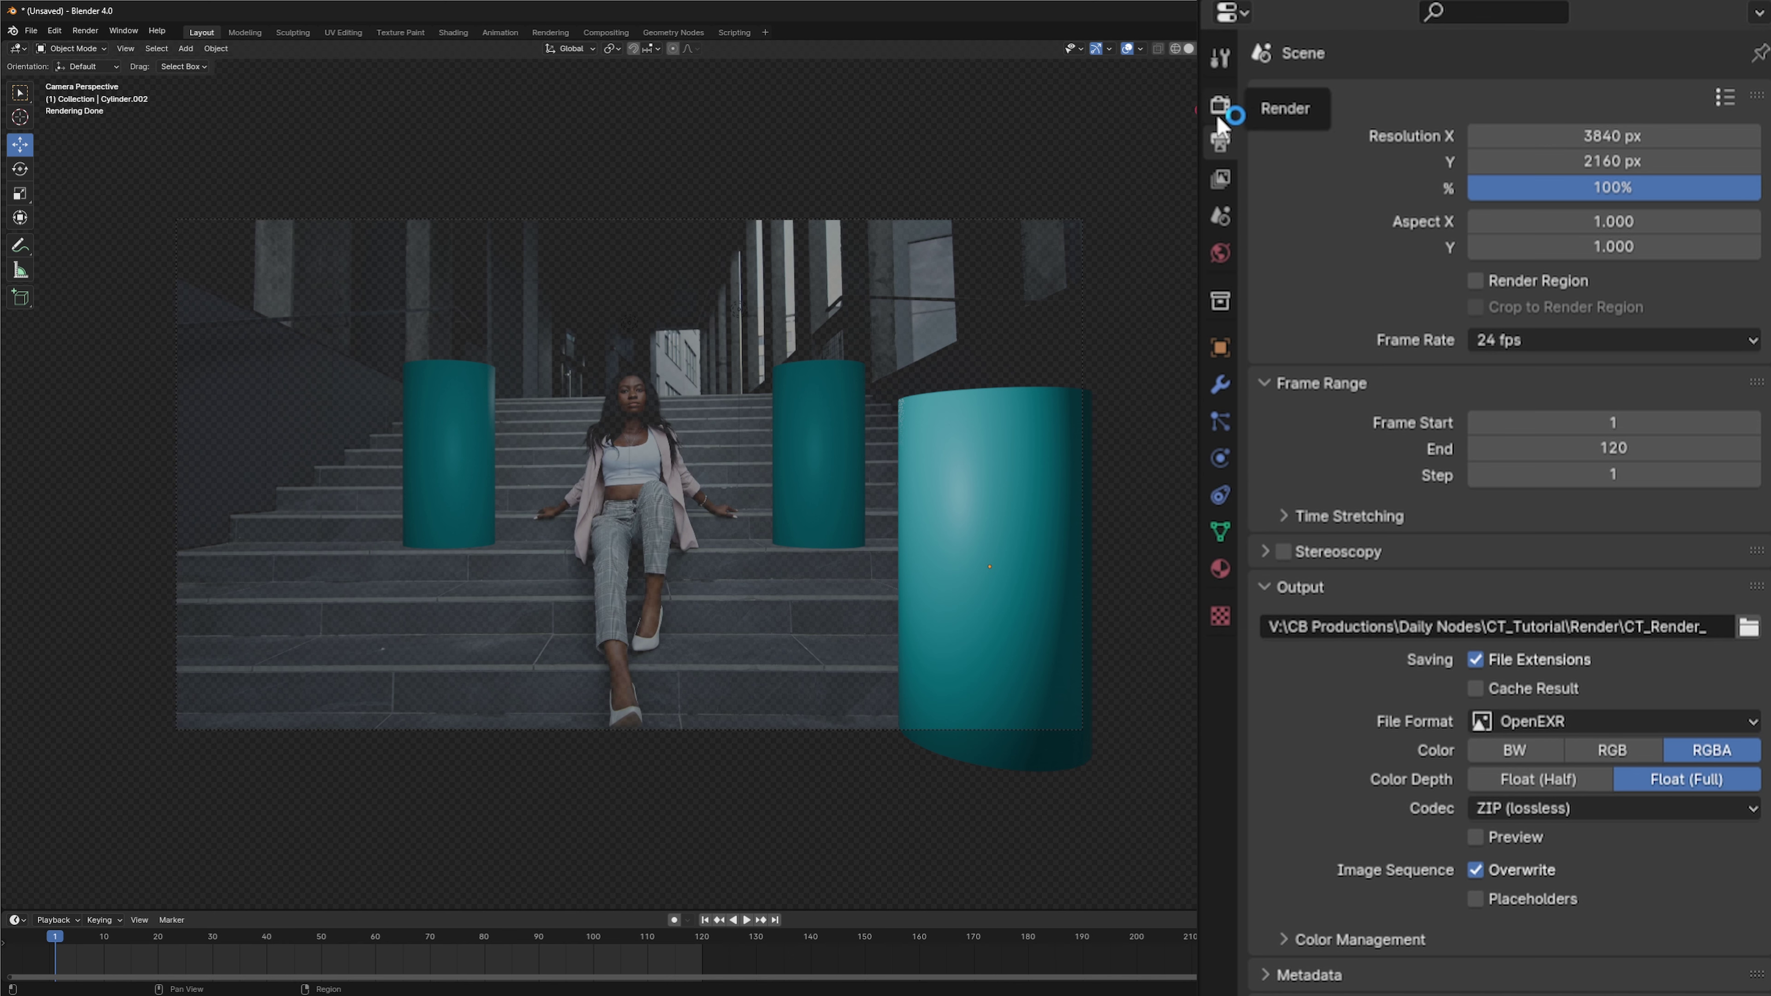
Step: Set the final render's maximum samples to 256, leaving viewport denoising off
left_click(1218, 112)
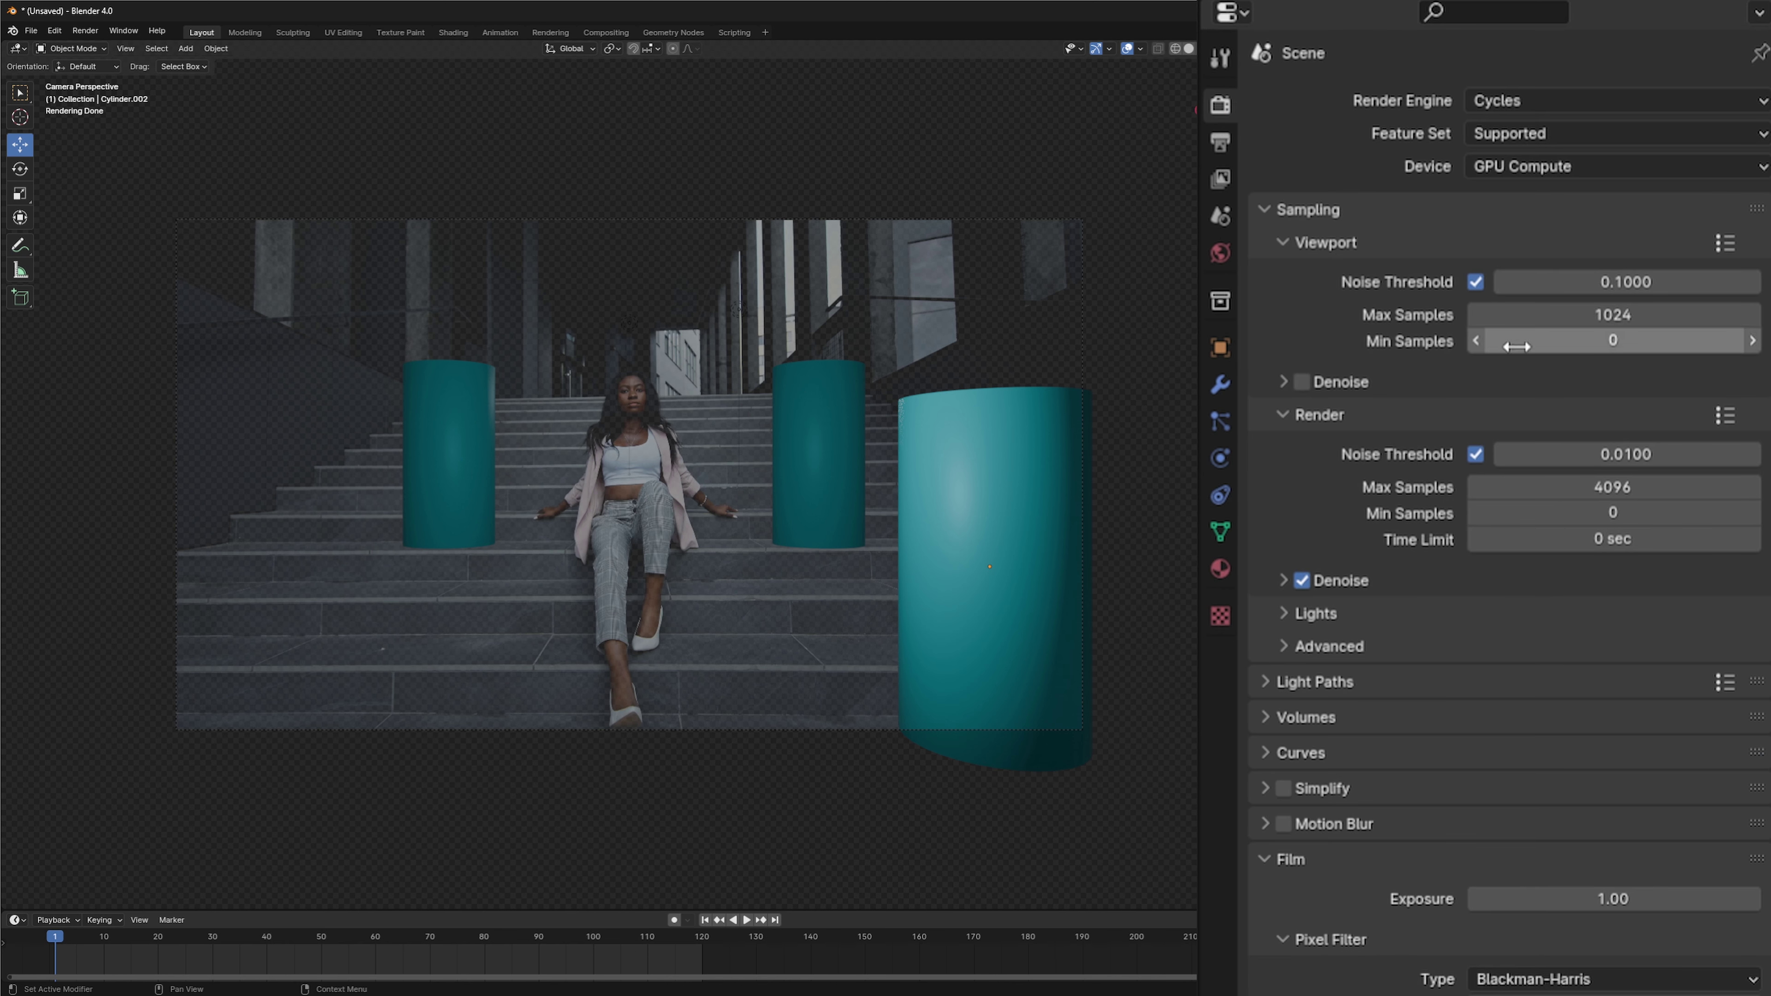
left_click(1300, 382)
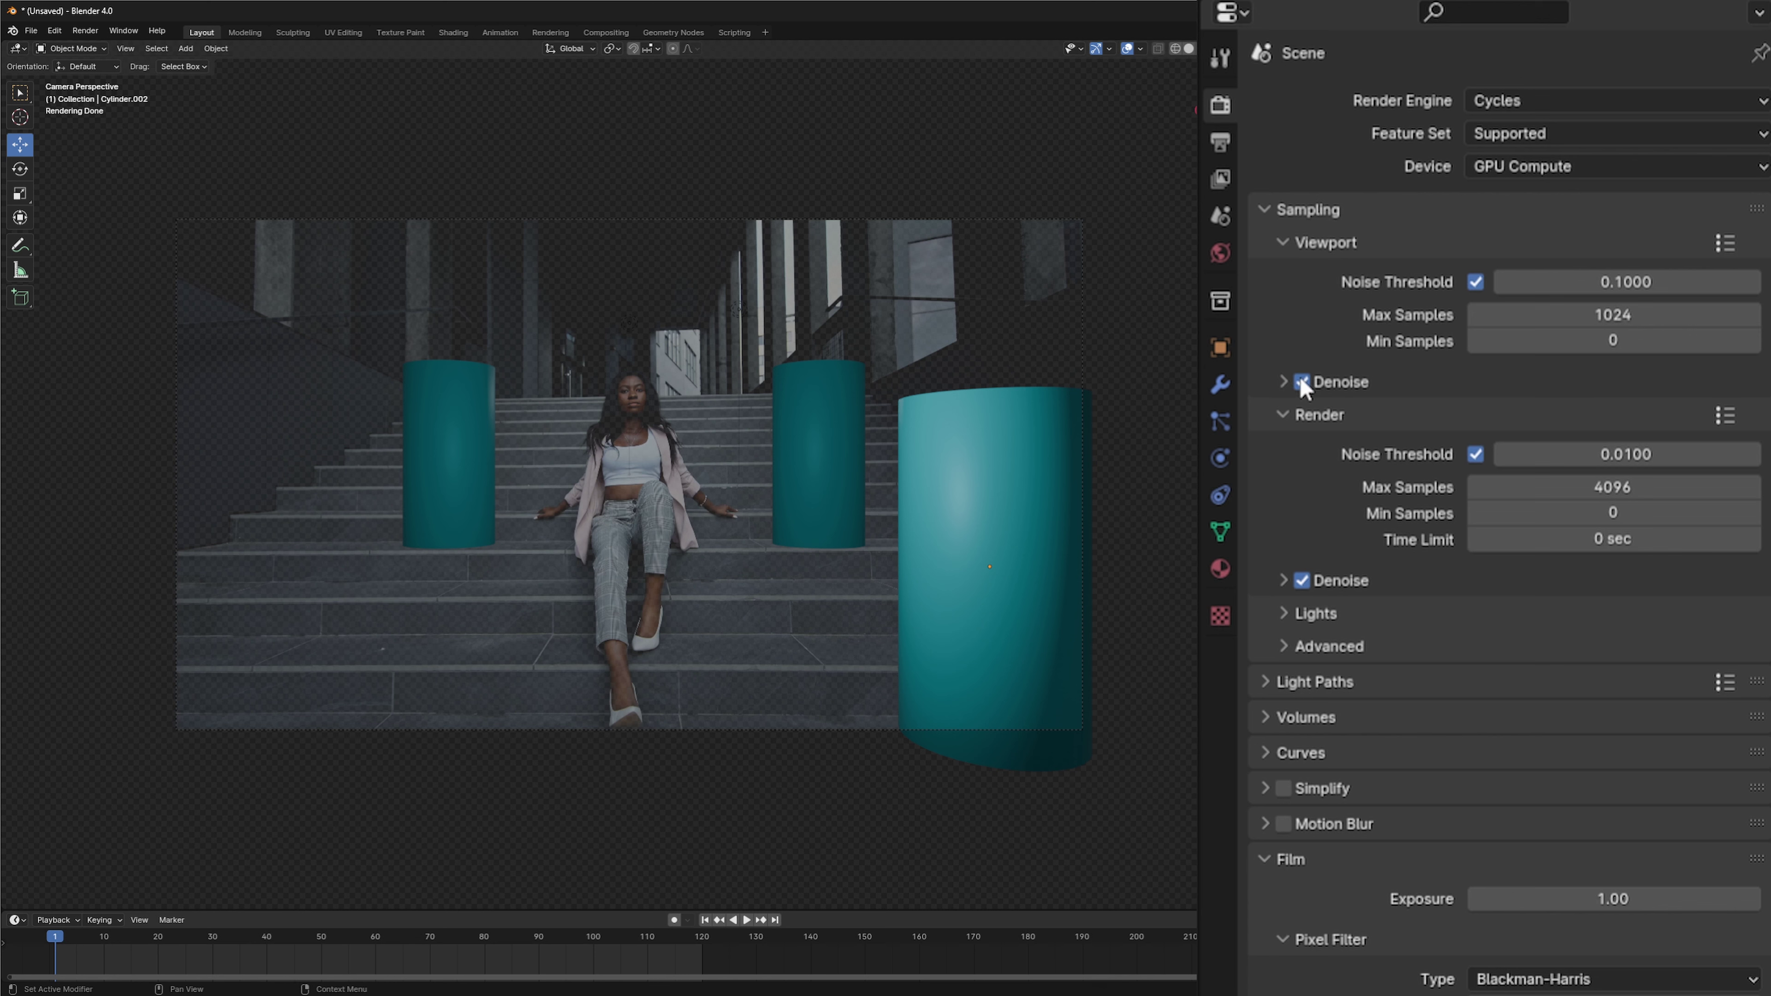
left_click(1301, 383)
left_click(1684, 485)
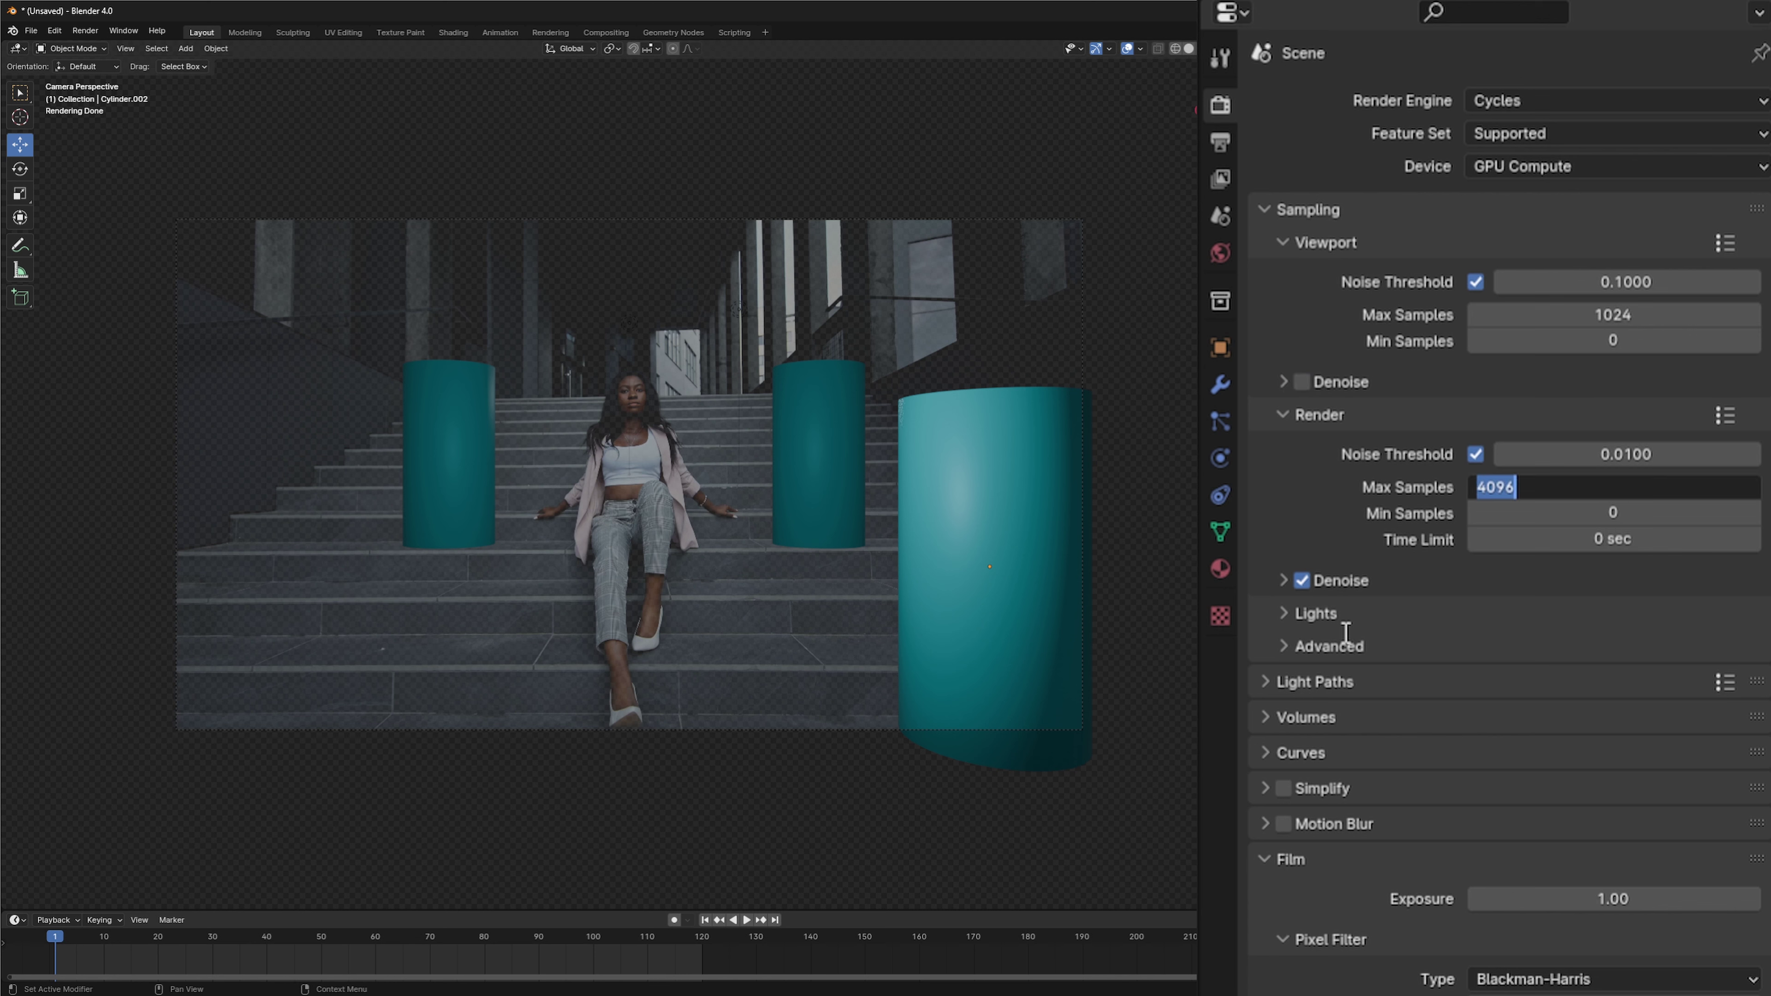
type("256")
key("Return")
Step: Test-render frame 1 as a still image with the new settings, and close the render result
left_click(87, 30)
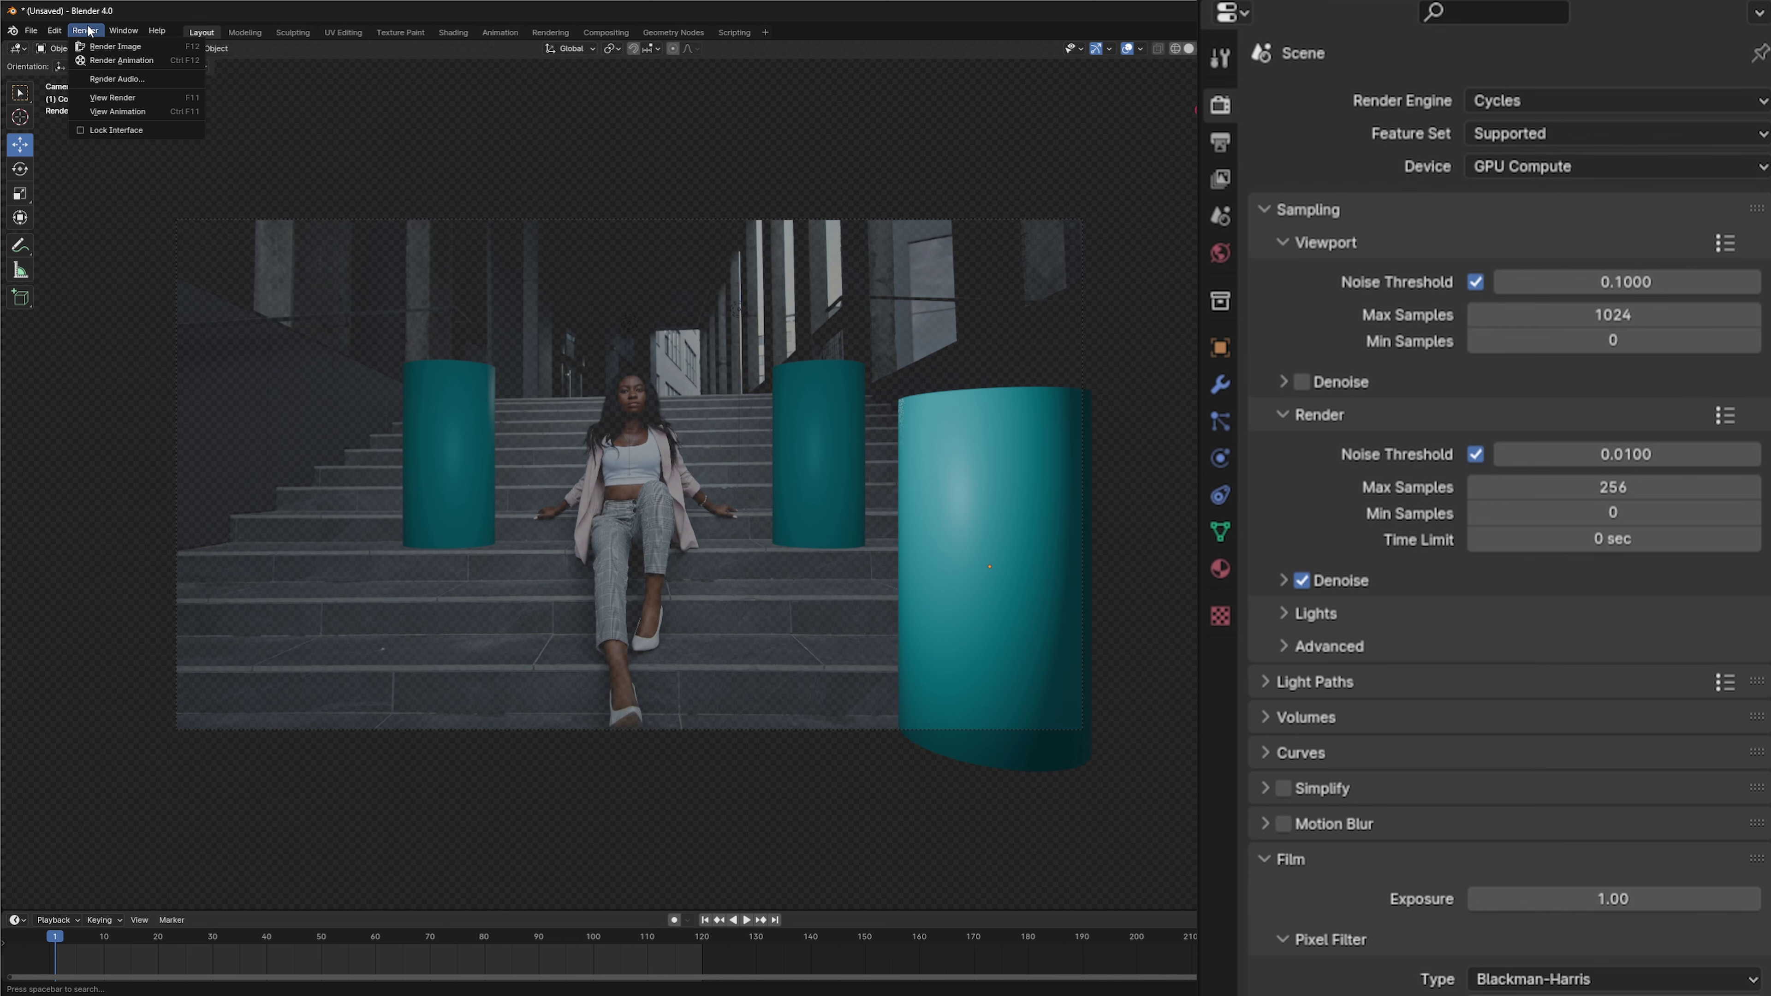
left_click(117, 47)
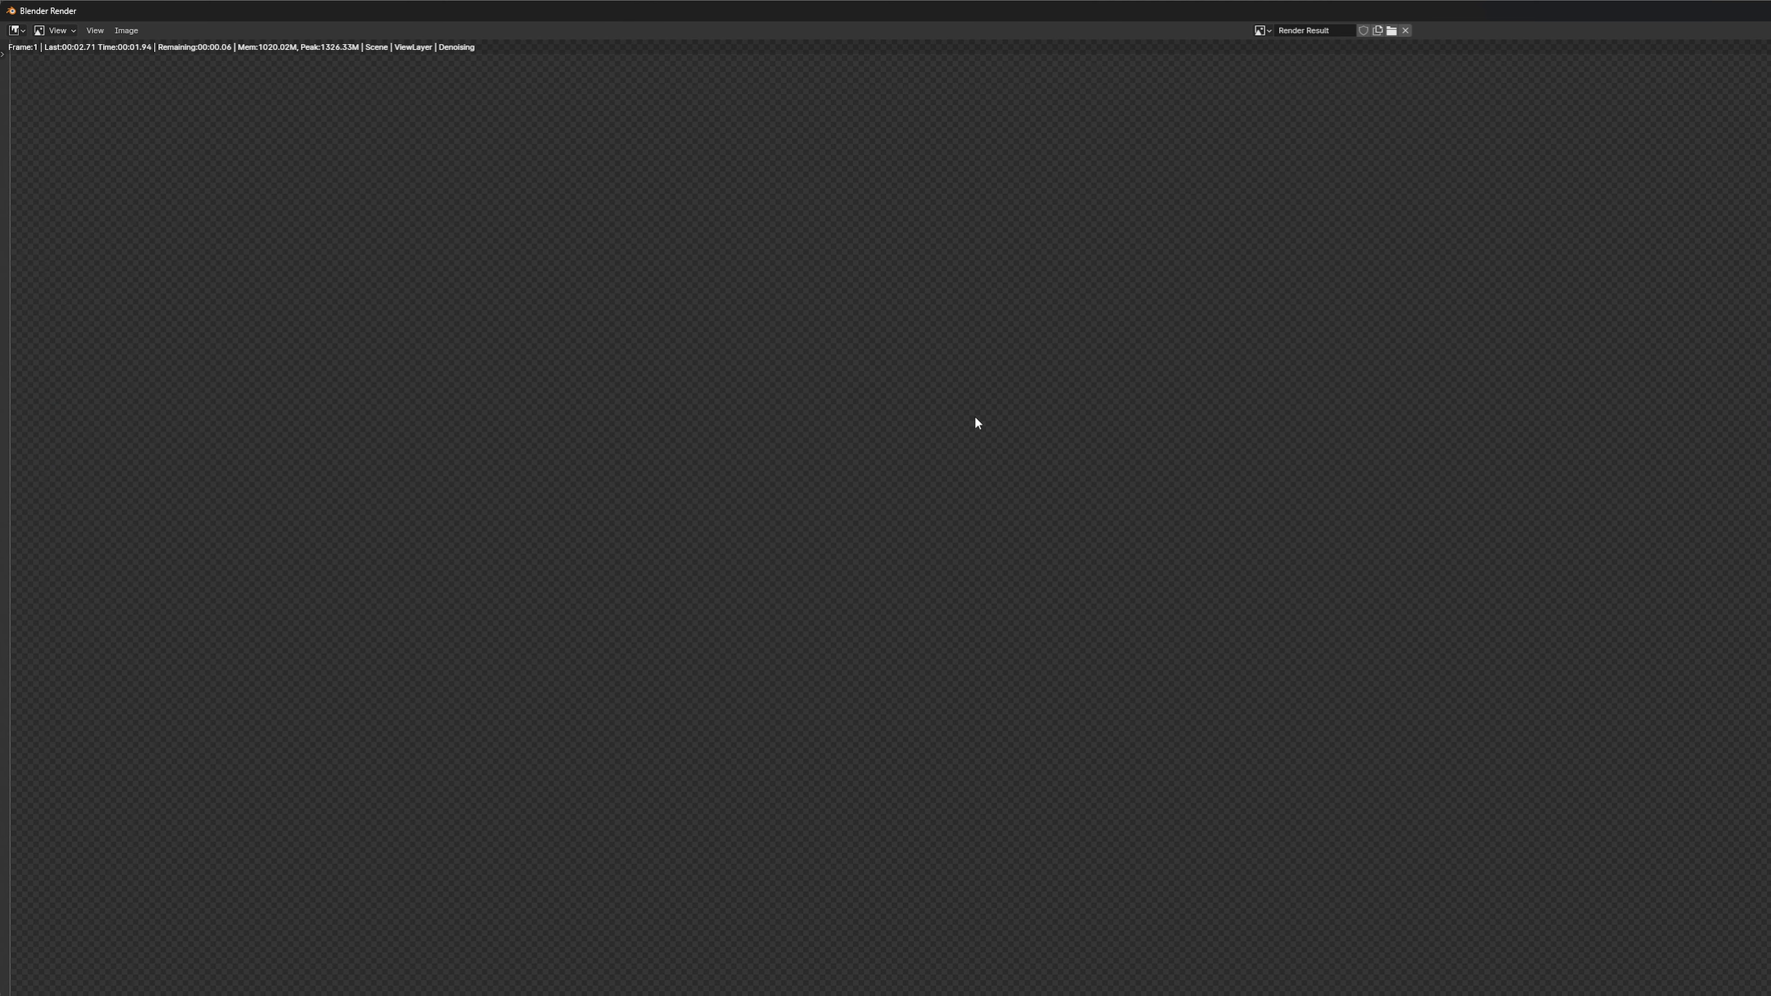
key("Escape")
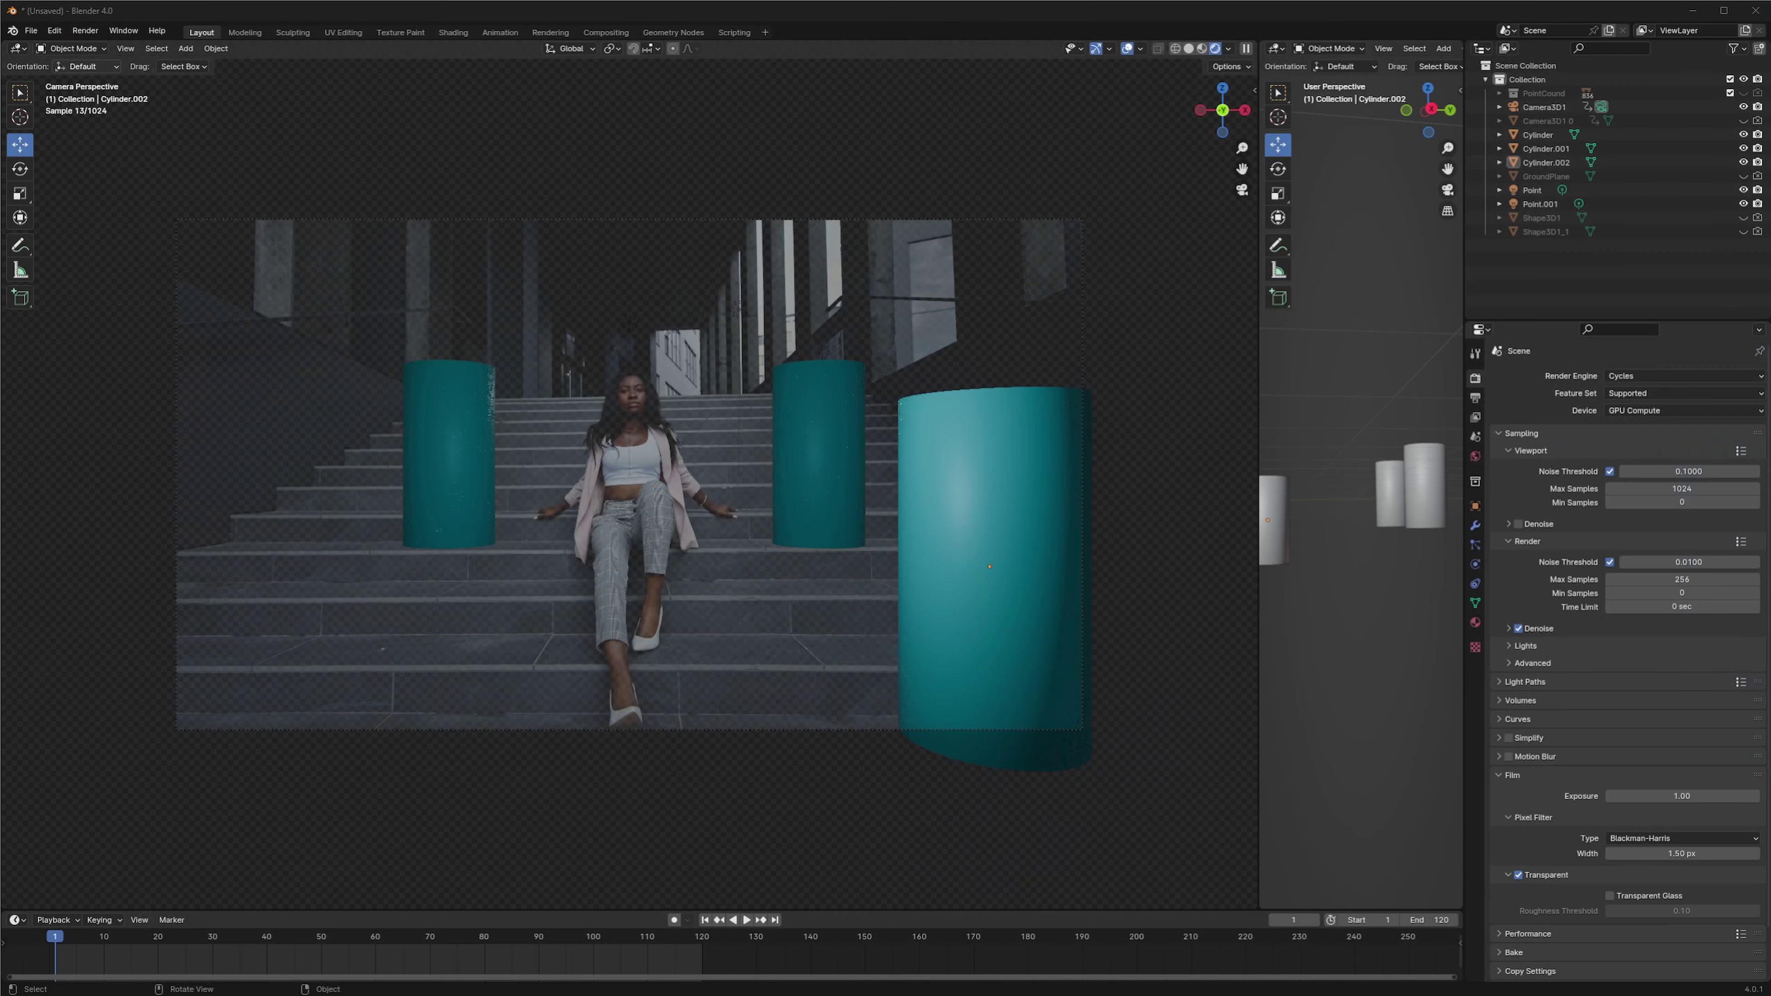
Step: Switch to DaVinci Resolve and align the MediaOut1 node with LensDistort1 in the node graph
mouse_move(818, 992)
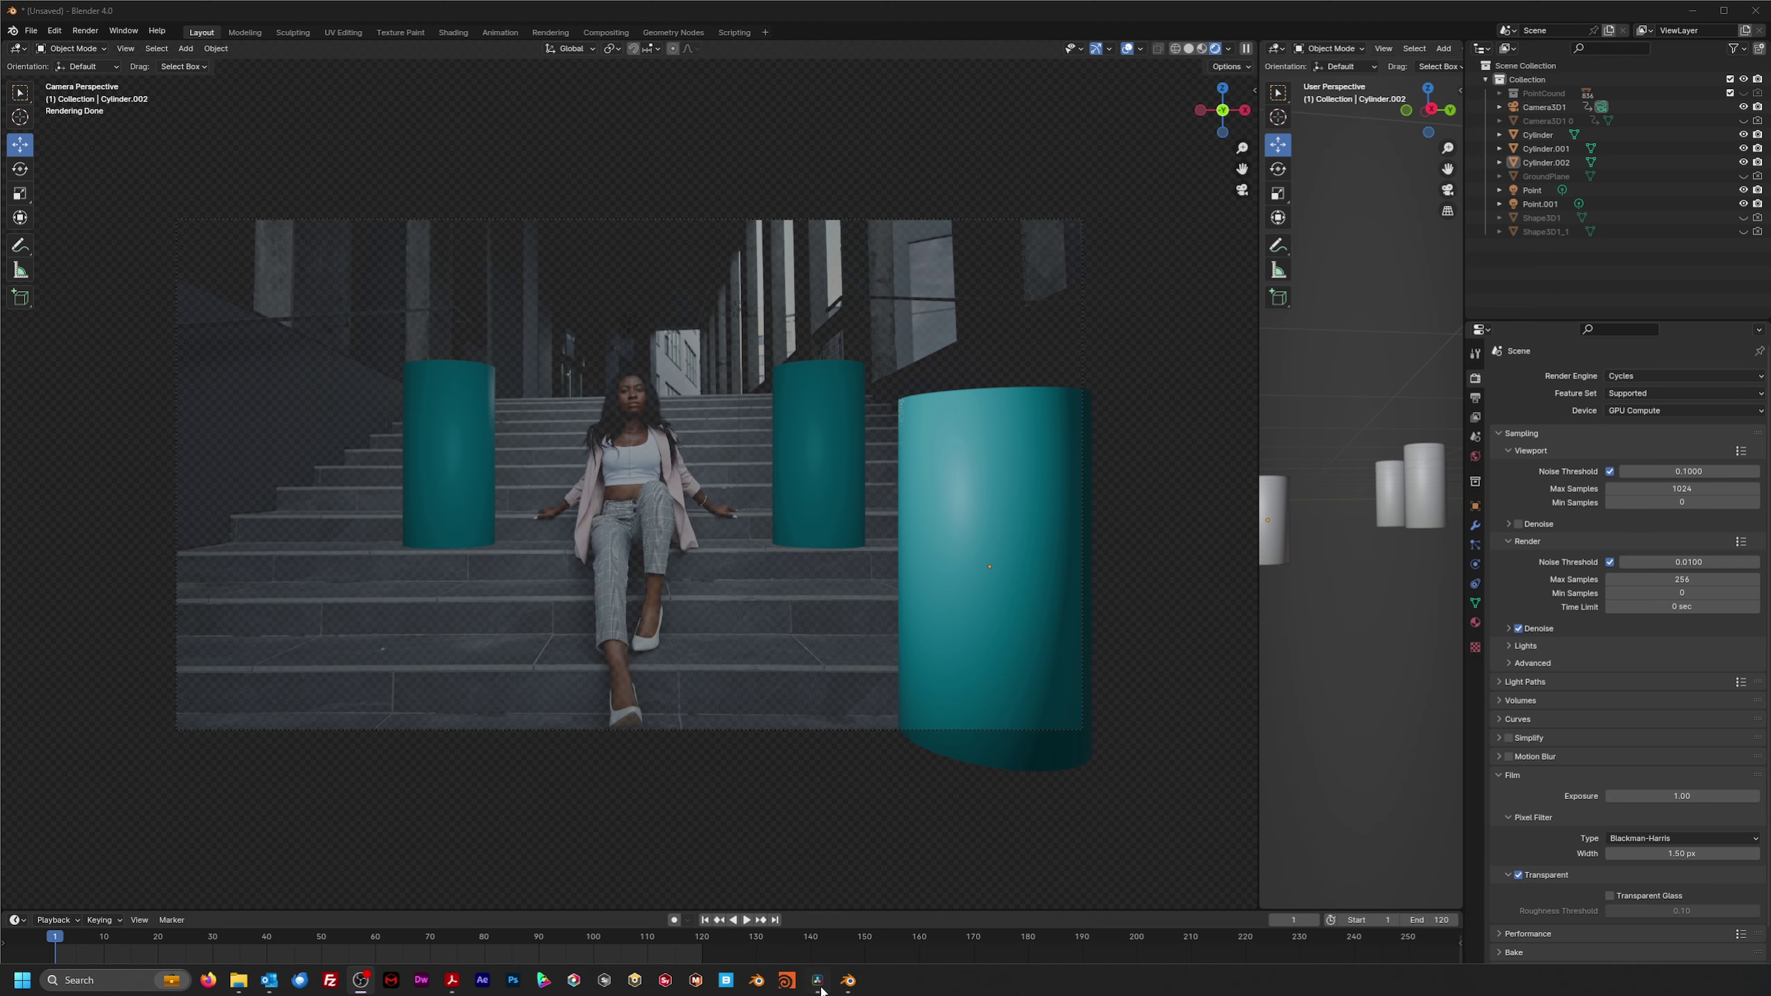
left_click(848, 980)
left_click_drag(750, 750, 598, 740)
left_click_drag(1002, 872, 978, 771)
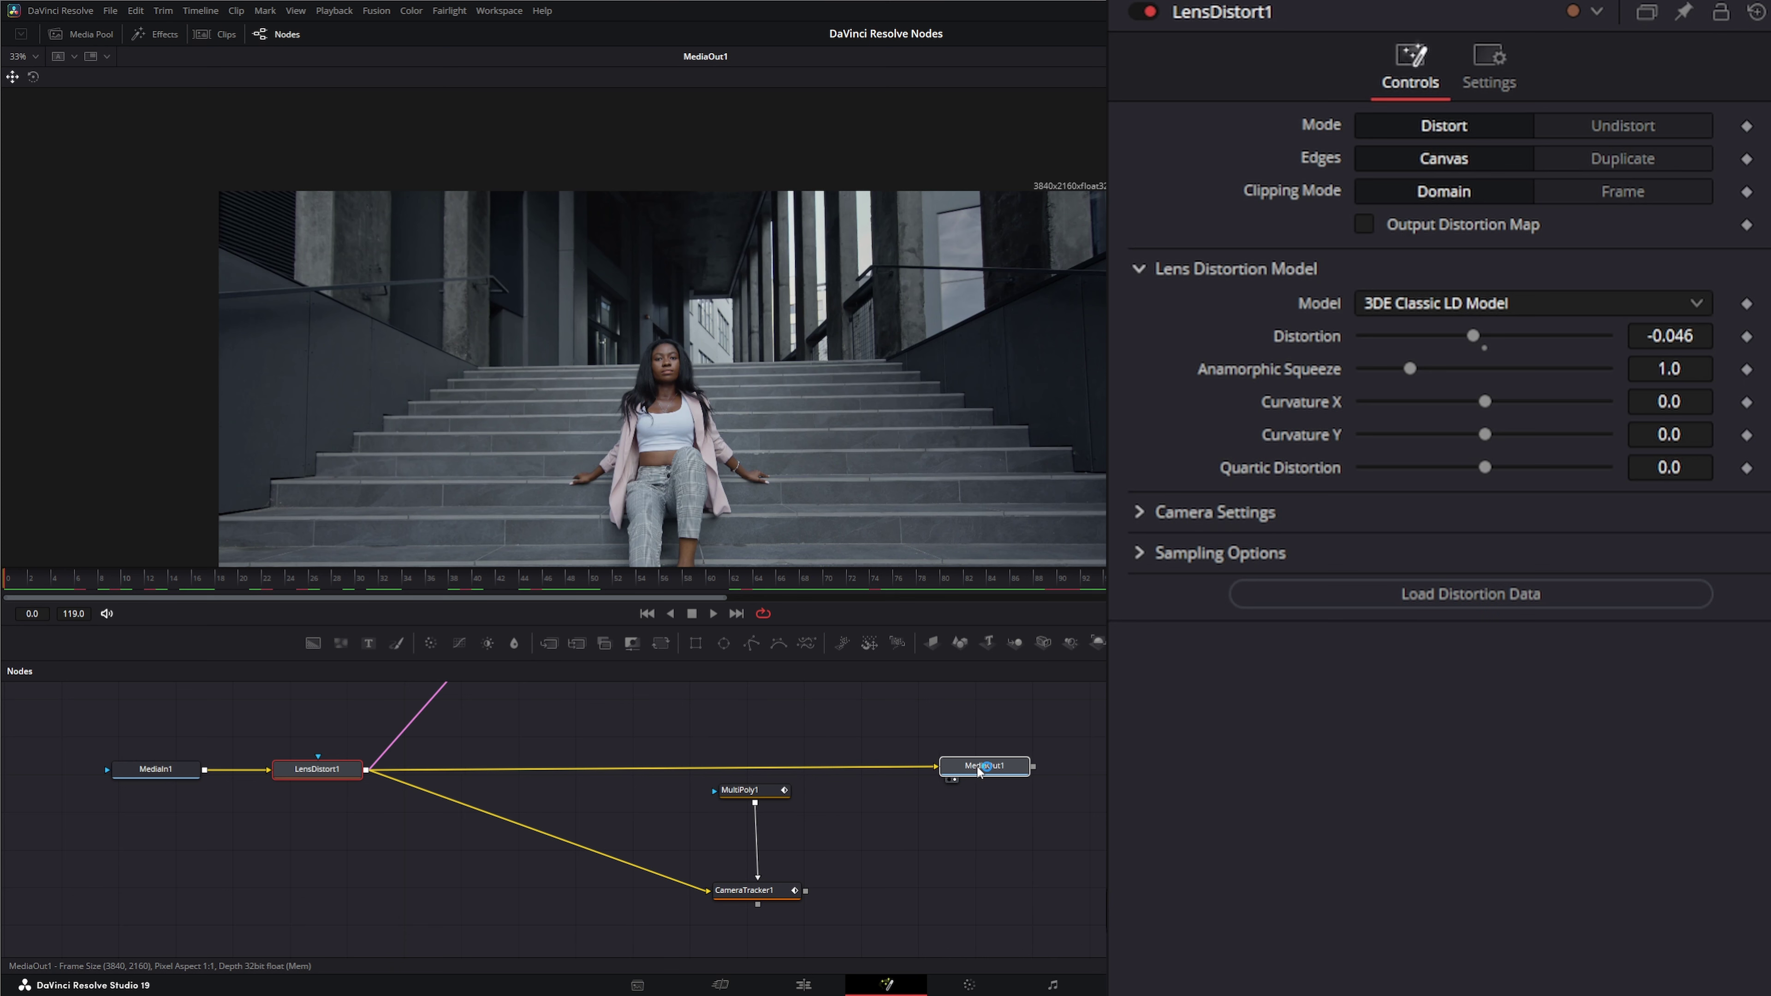
Step: Move MultiPoly1 and CameraTracker1 together below MediaIn1 and disconnect CameraTracker1 from LensDistort1
left_click_drag(840, 782, 713, 941)
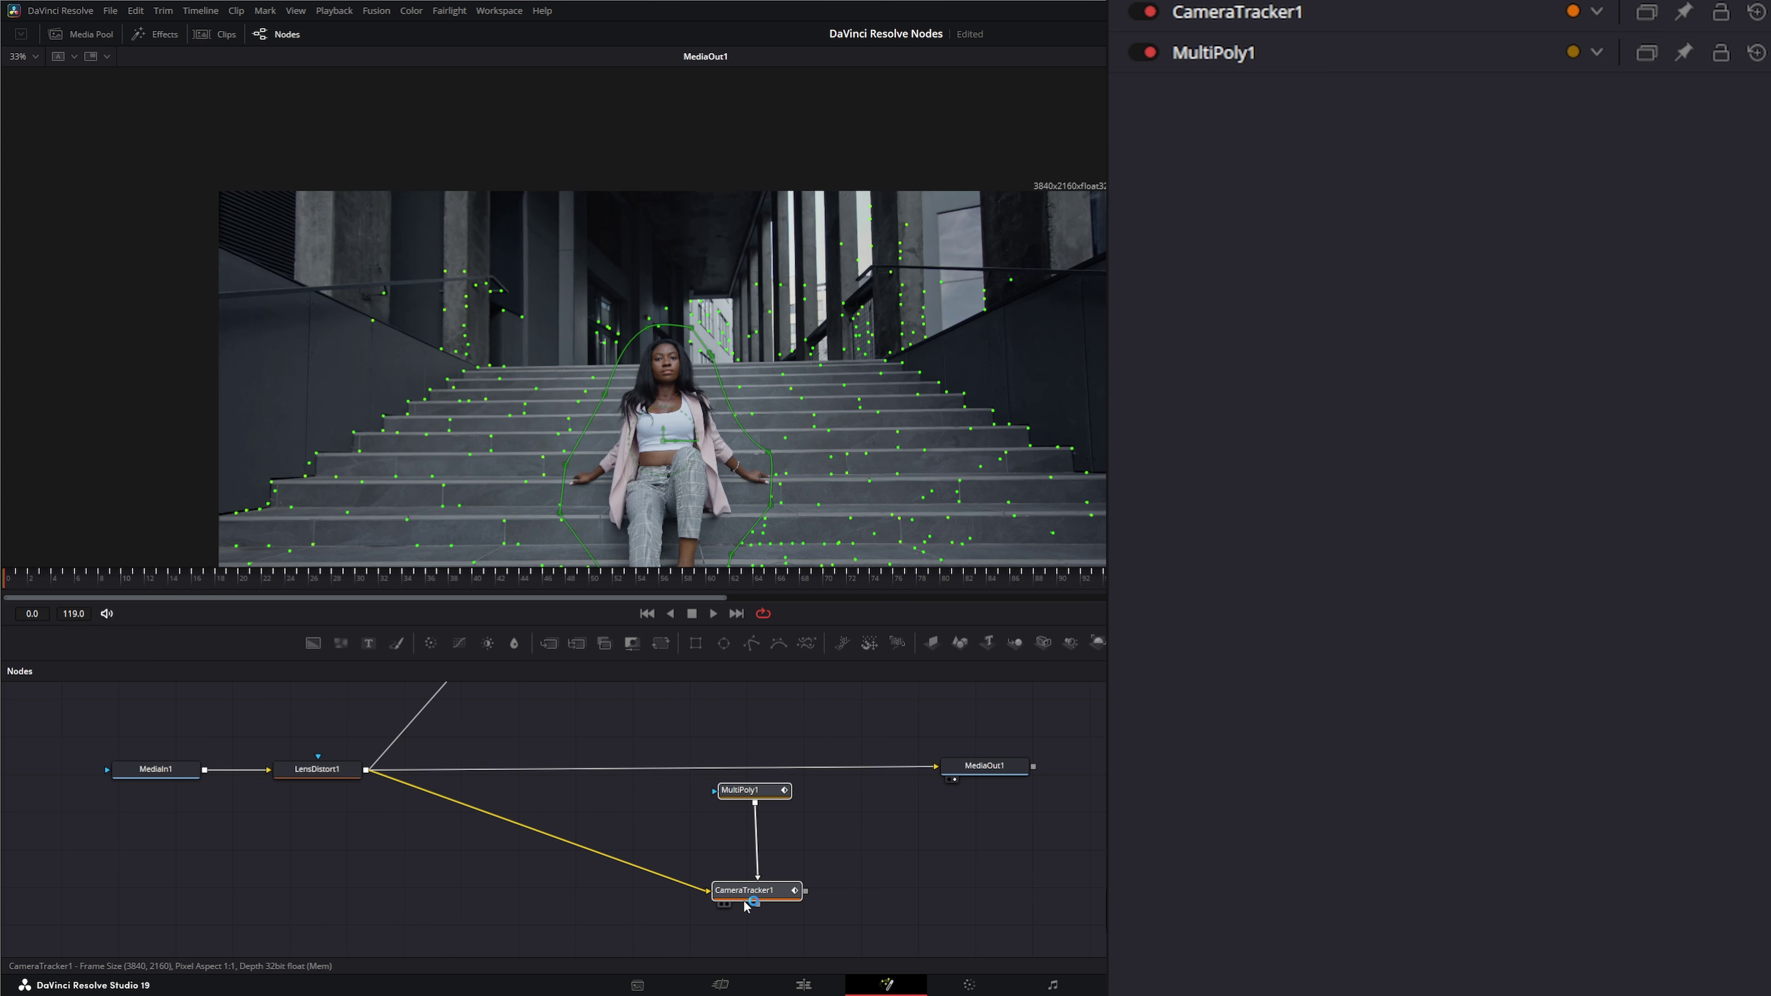
left_click_drag(775, 891, 286, 949)
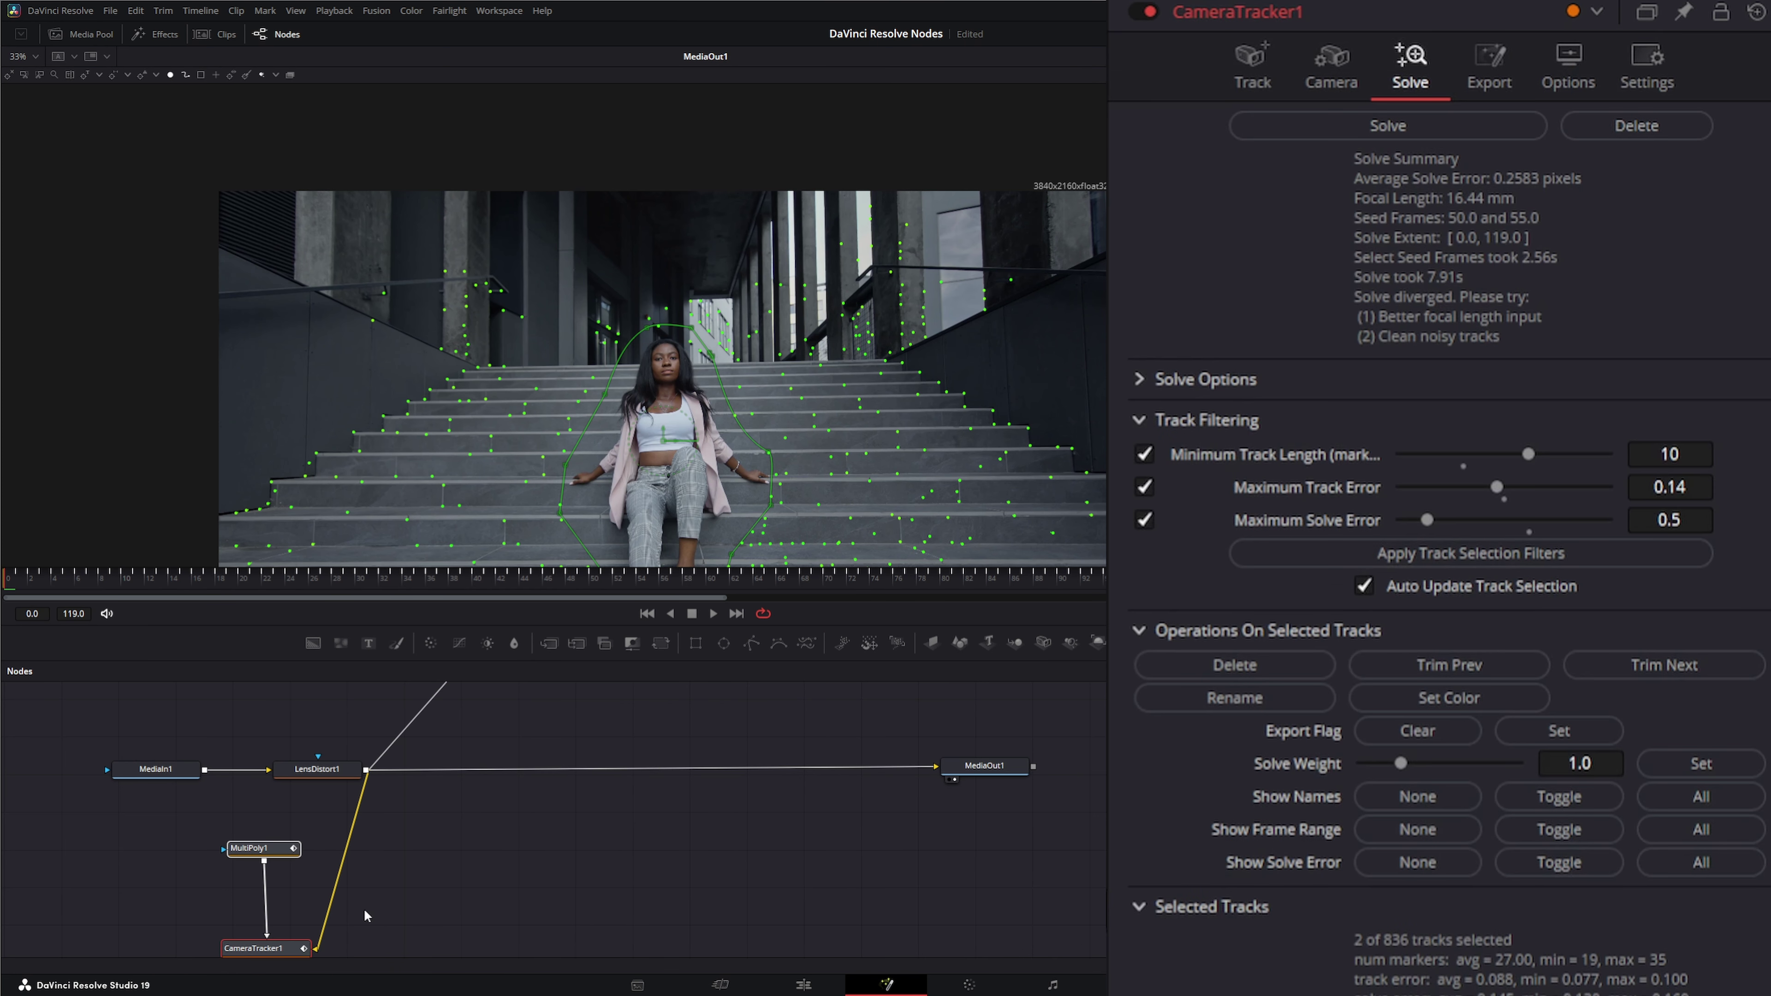
left_click(314, 950)
Step: Disconnect LensDistort1 from the Camera3D1 node and reposition MediaOut1 at the end of the footage branch
left_click_drag(659, 828, 694, 865)
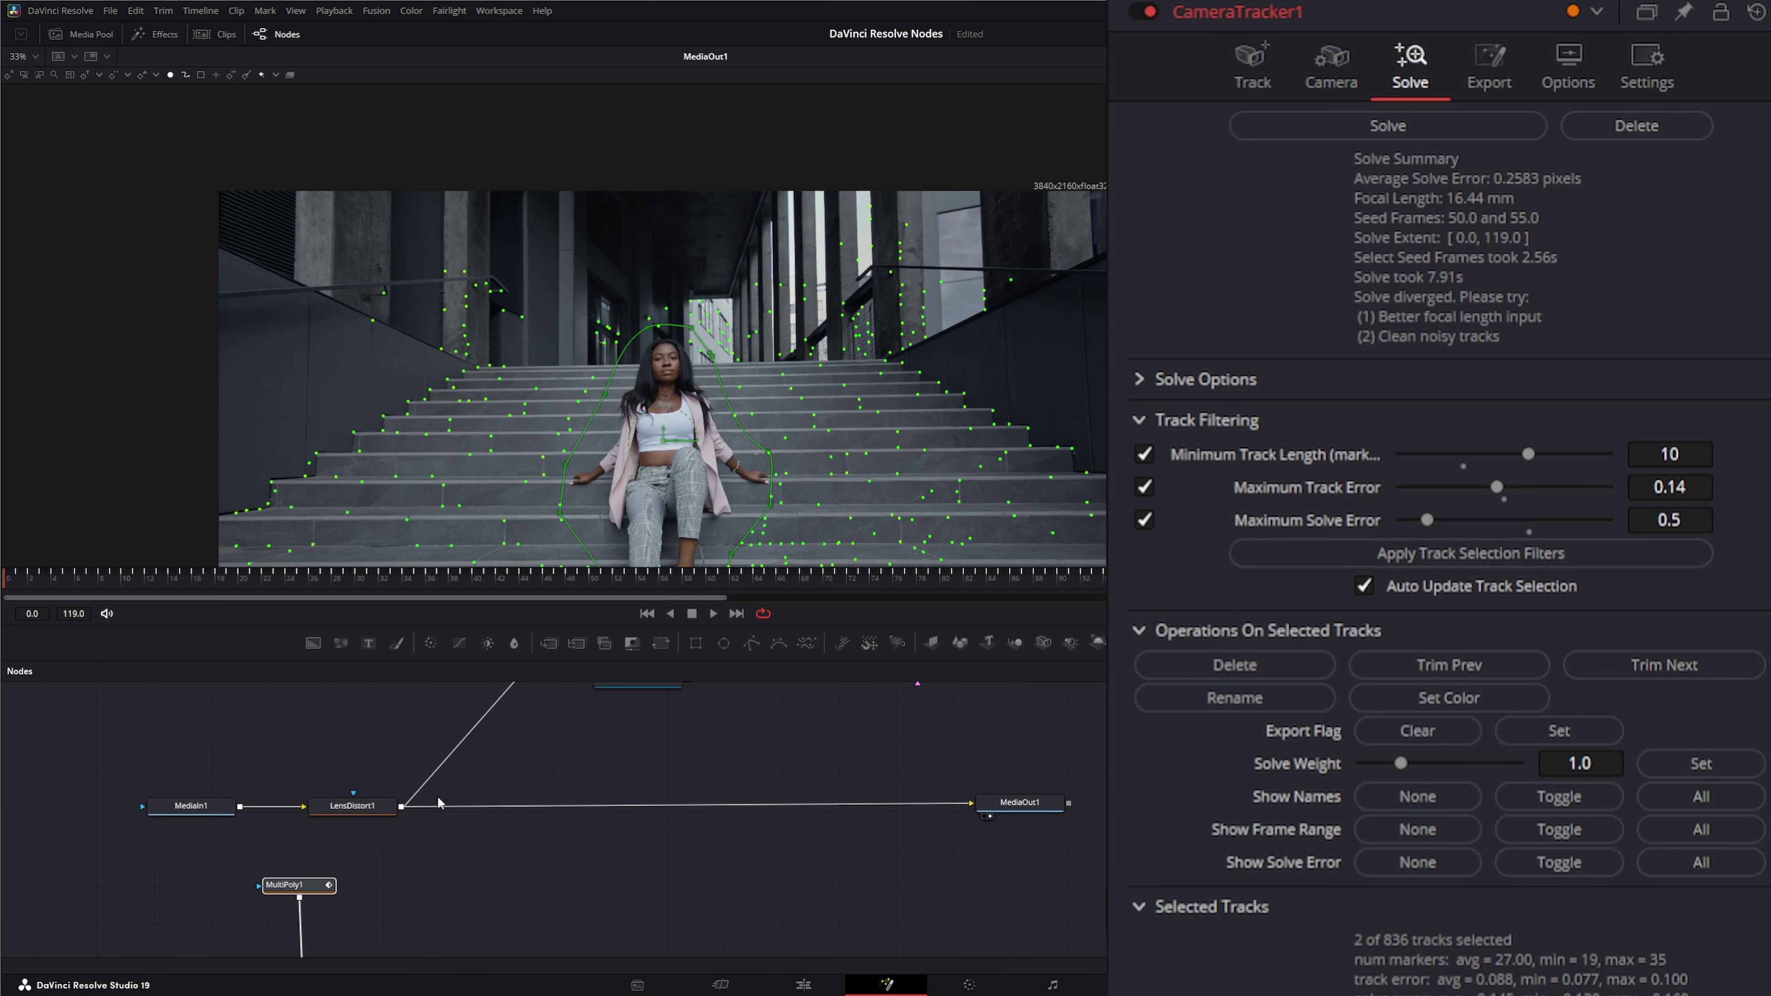
left_click_drag(648, 736, 640, 849)
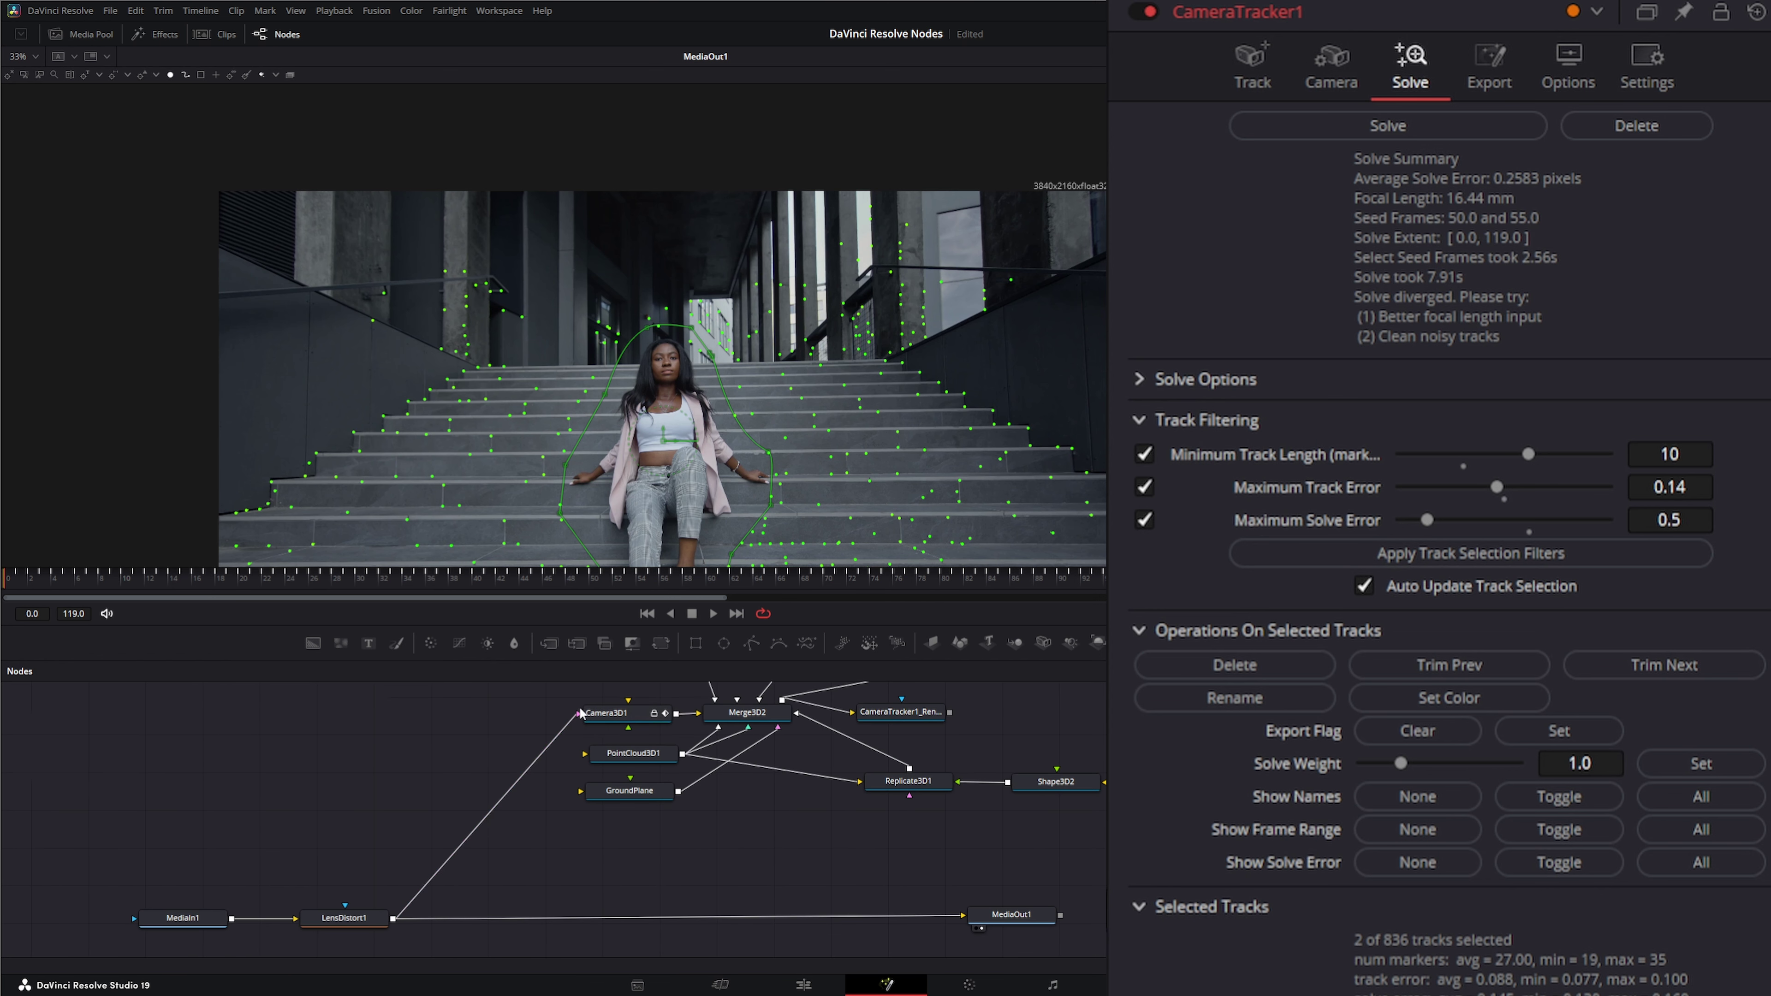
left_click_drag(571, 719, 509, 779)
left_click_drag(699, 845, 723, 736)
left_click_drag(1043, 808, 1047, 816)
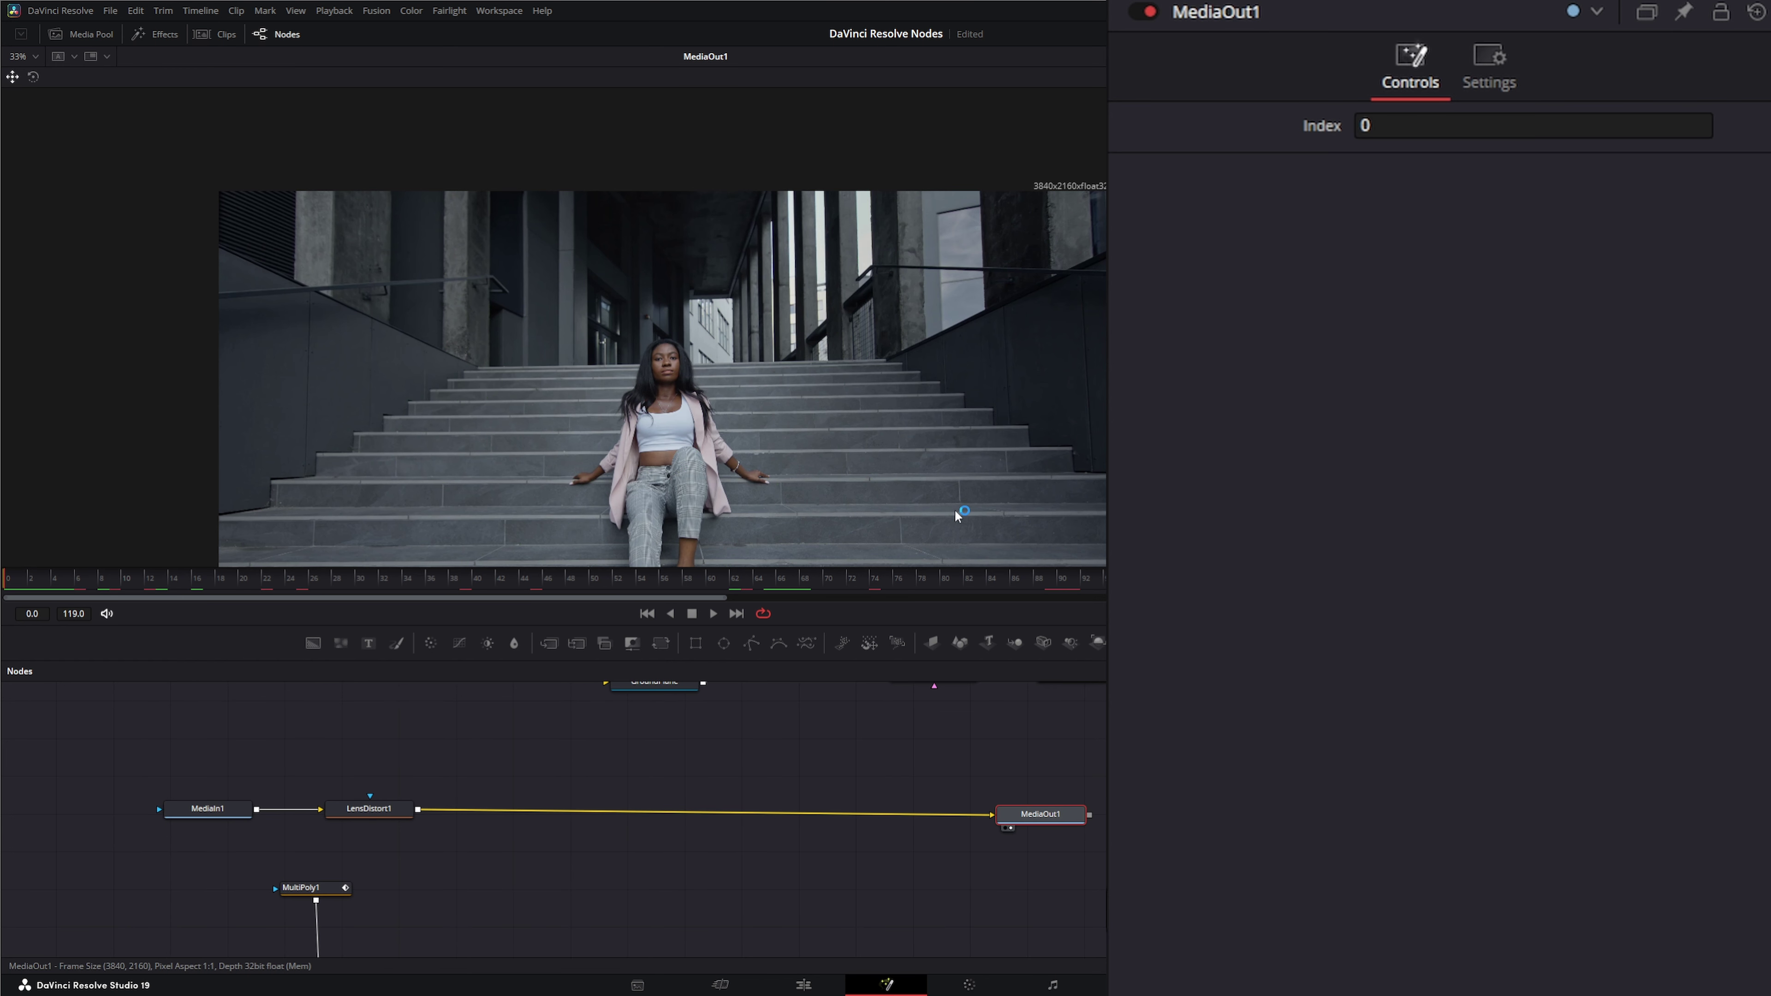
Step: Add a Loader node below the connection between LensDistort1 and MediaOut1
left_click_drag(725, 430, 516, 329)
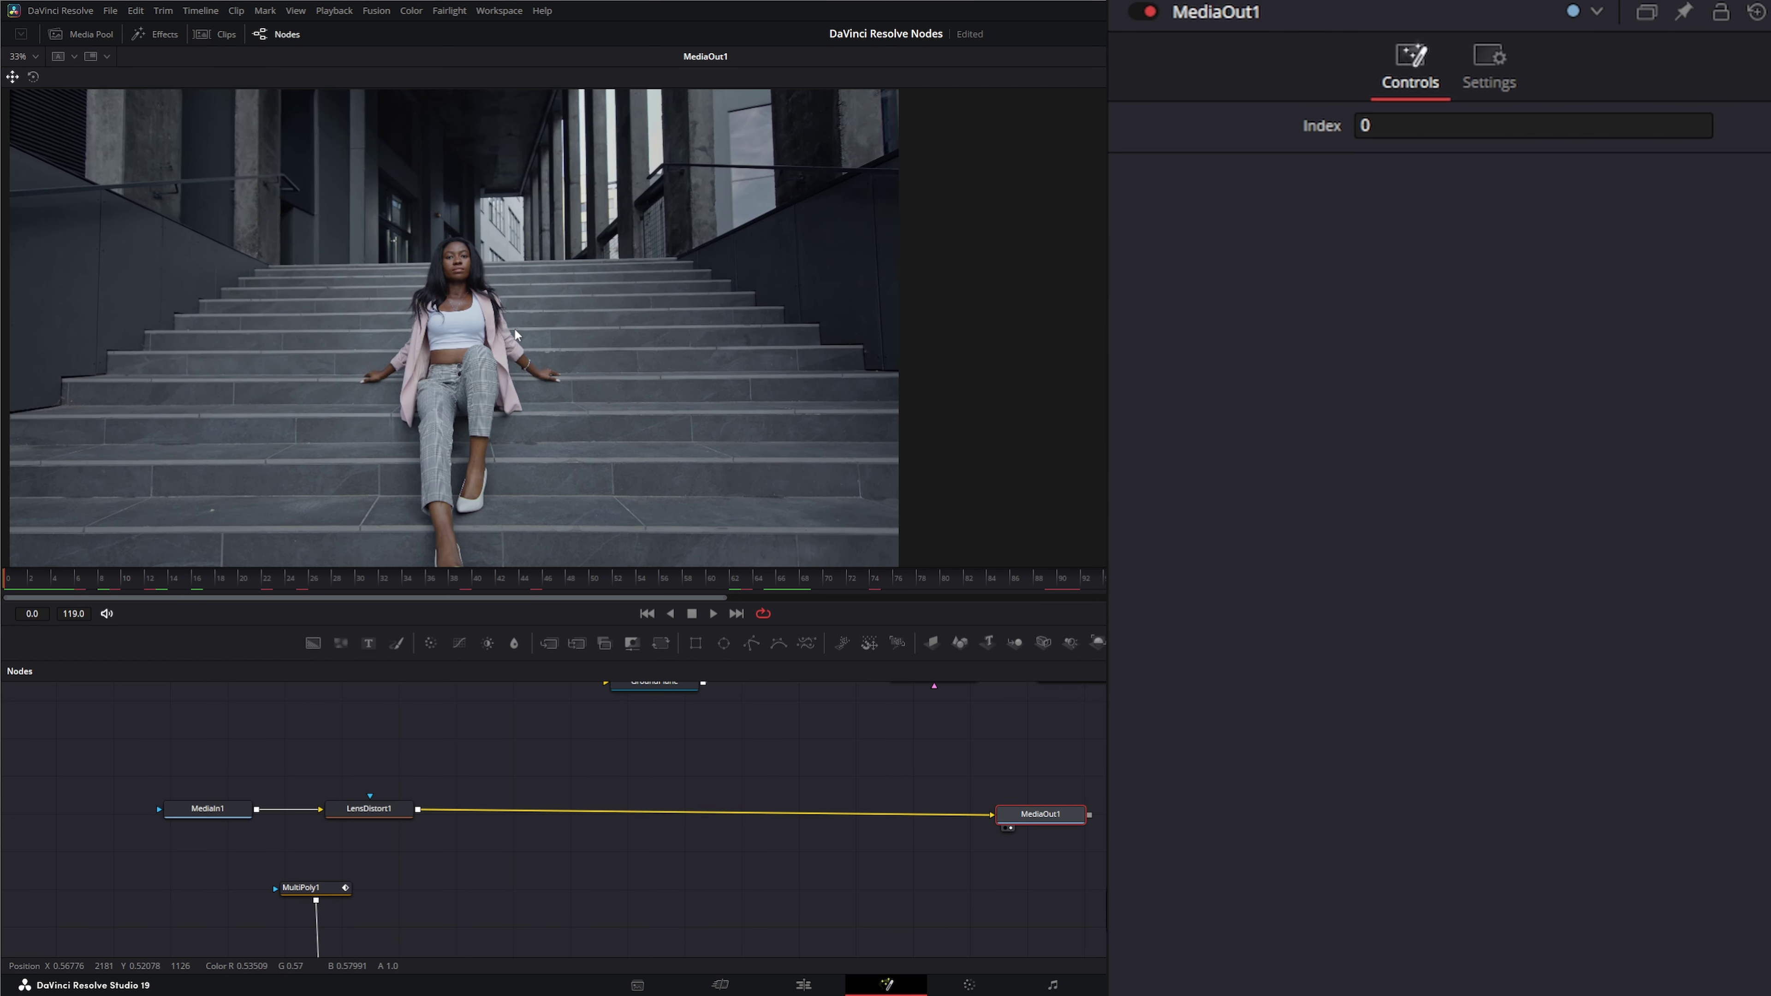
left_click(631, 886)
key("shift+space")
type("loa")
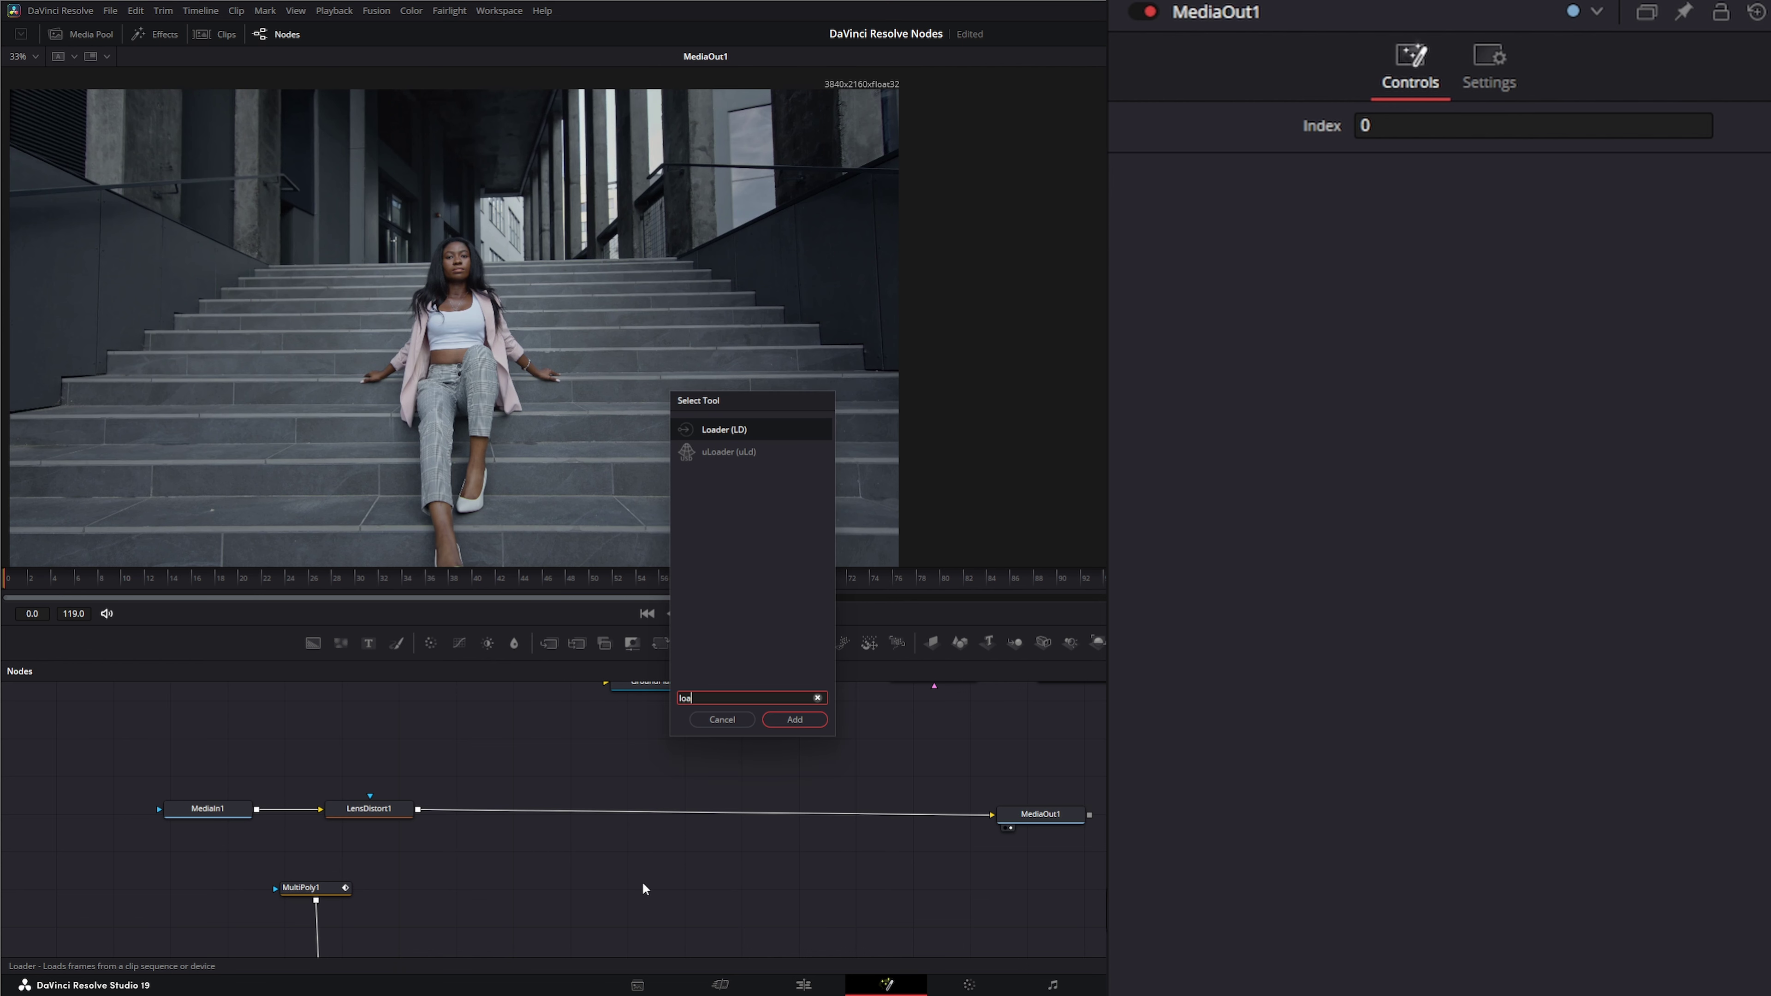
key("Return")
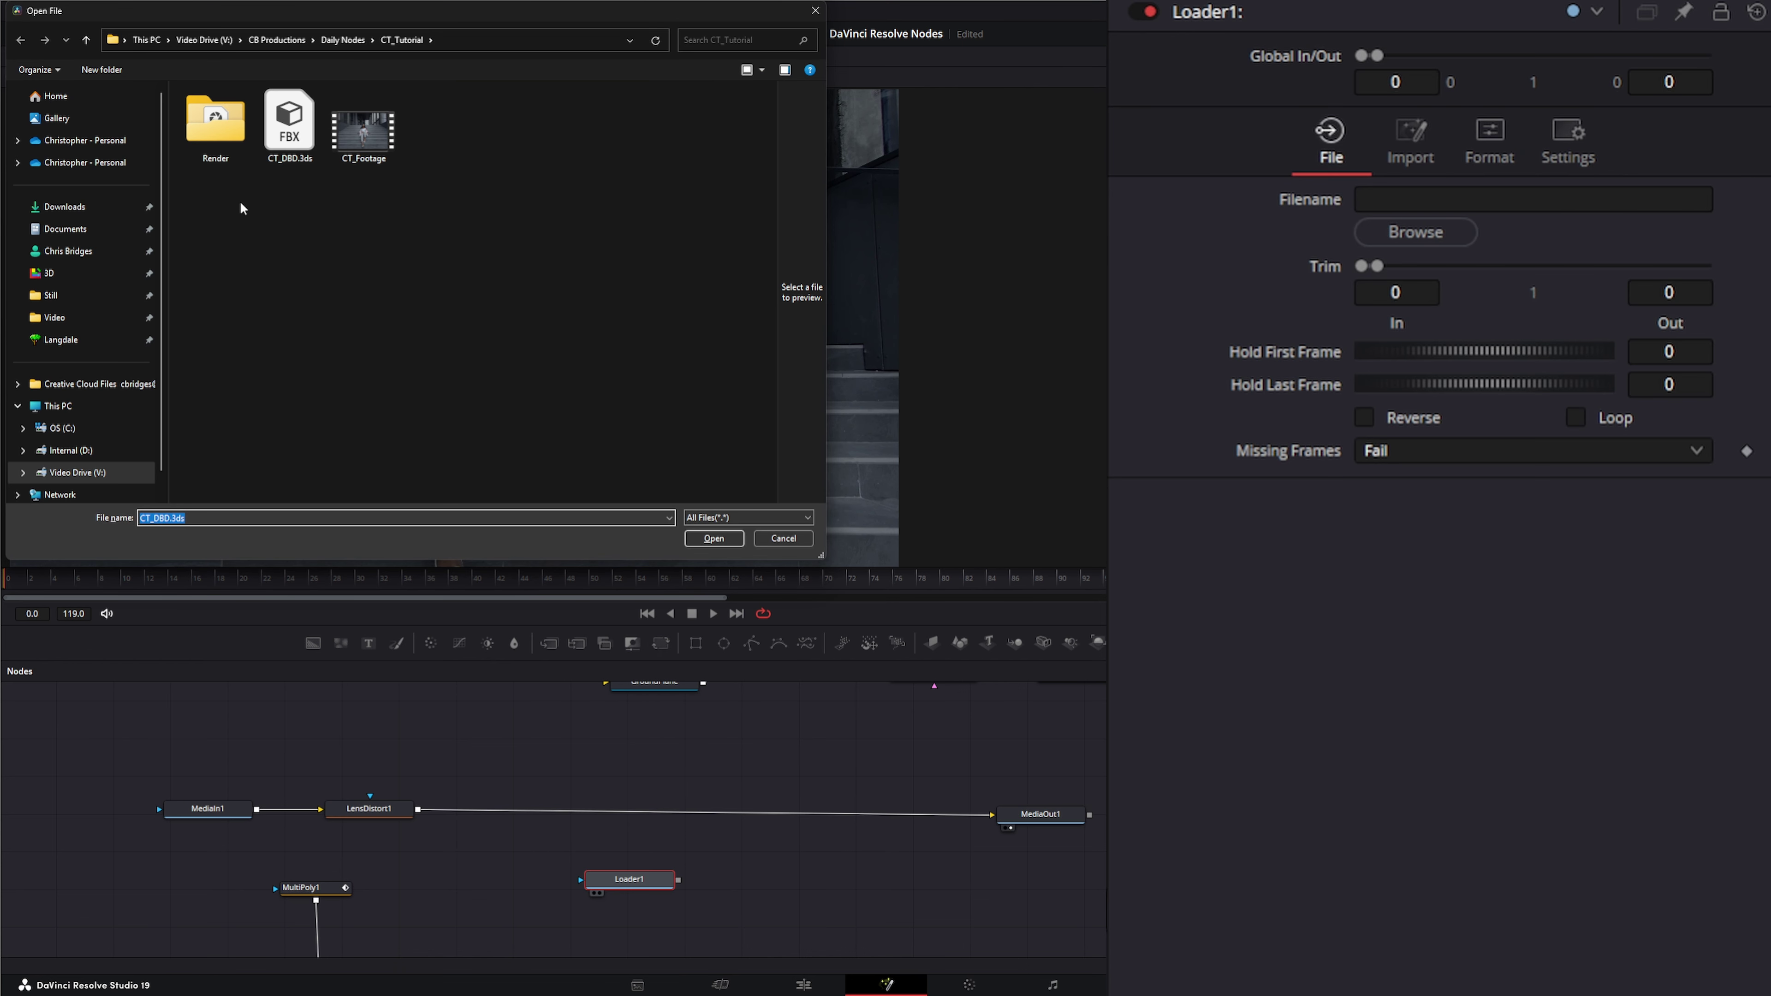
Step: Load the EXR sequence starting at CT_Render_0001 from the Render folder, and move the Loader node closer to MultiPoly1
double_click(216, 125)
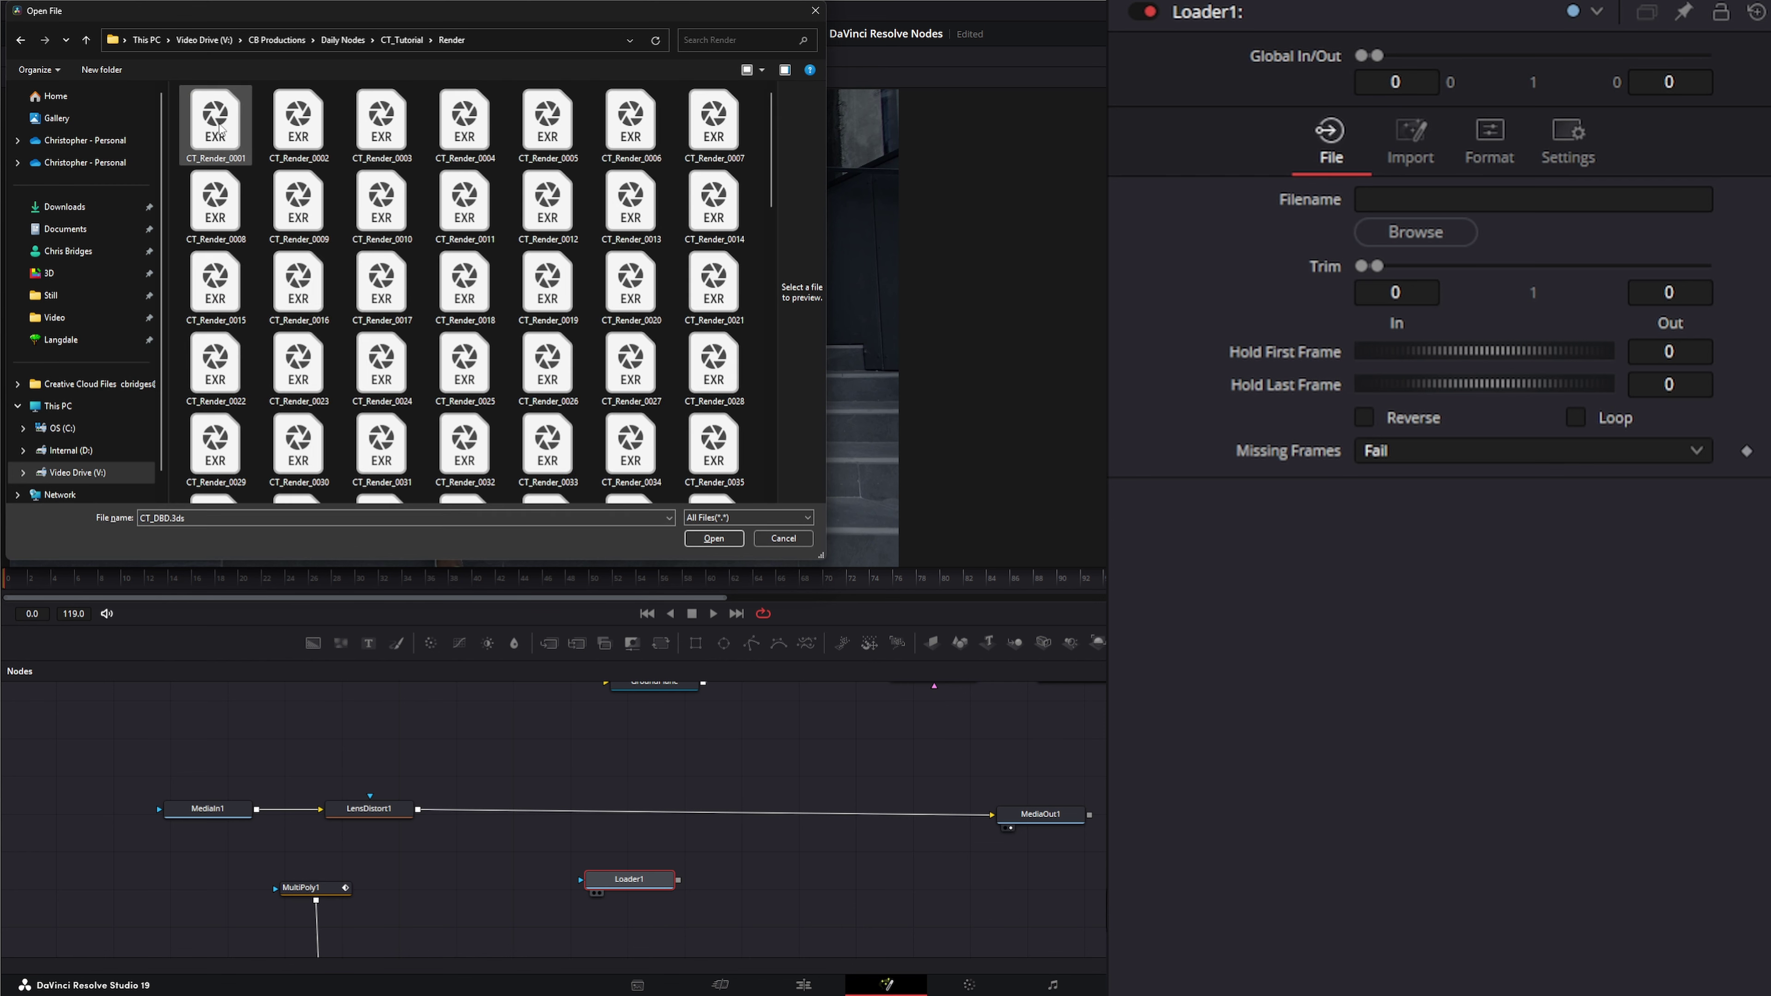
double_click(218, 128)
left_click_drag(637, 880, 507, 878)
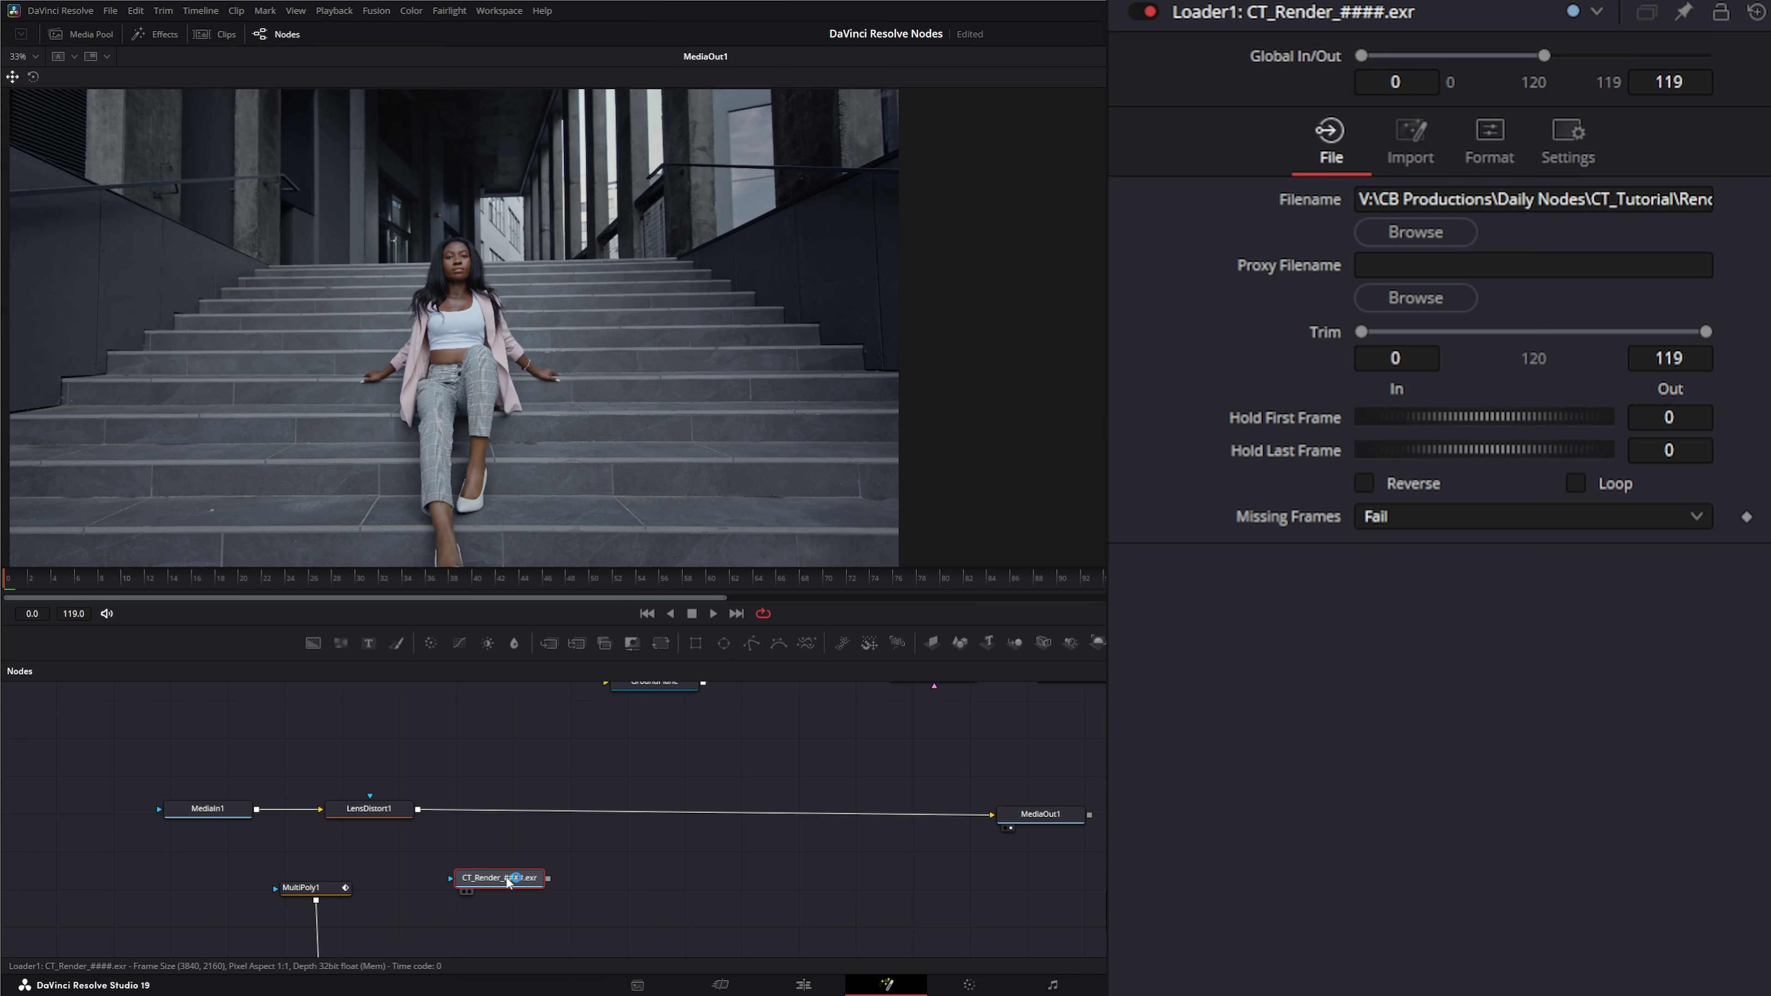
Step: Show the CT_Render Loader in the viewer, play the EXR sequence briefly and return to the first frame
key("2")
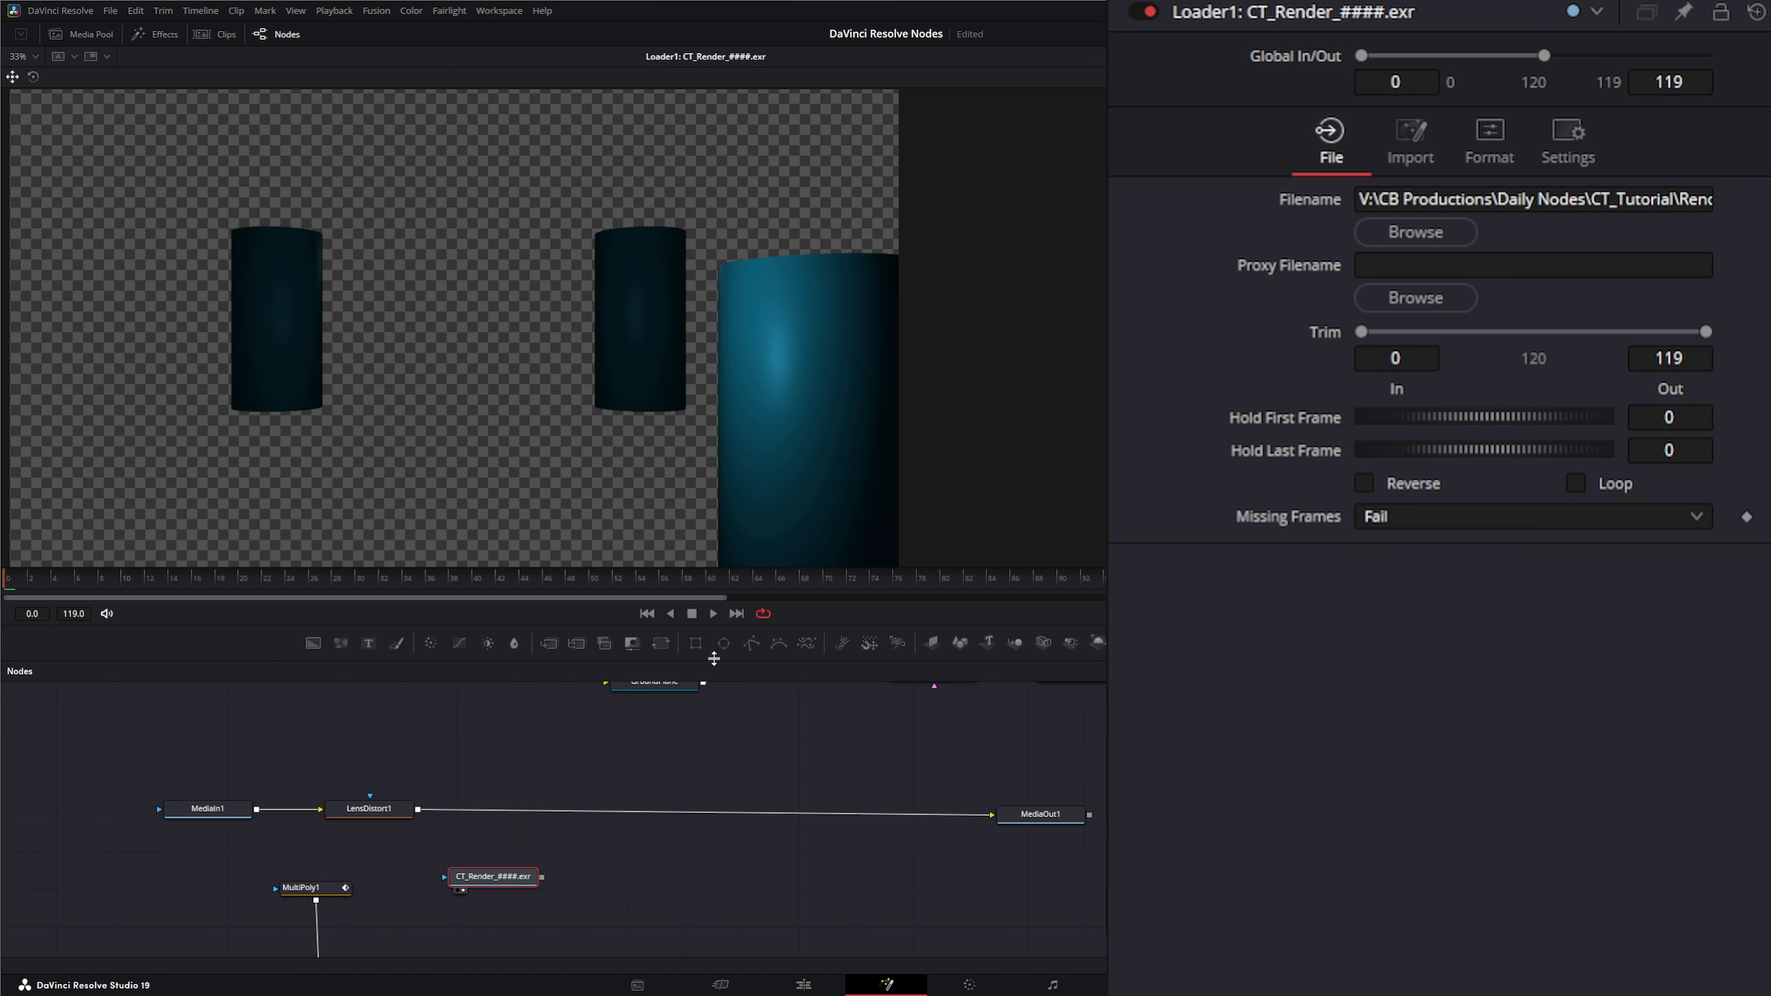
left_click(713, 615)
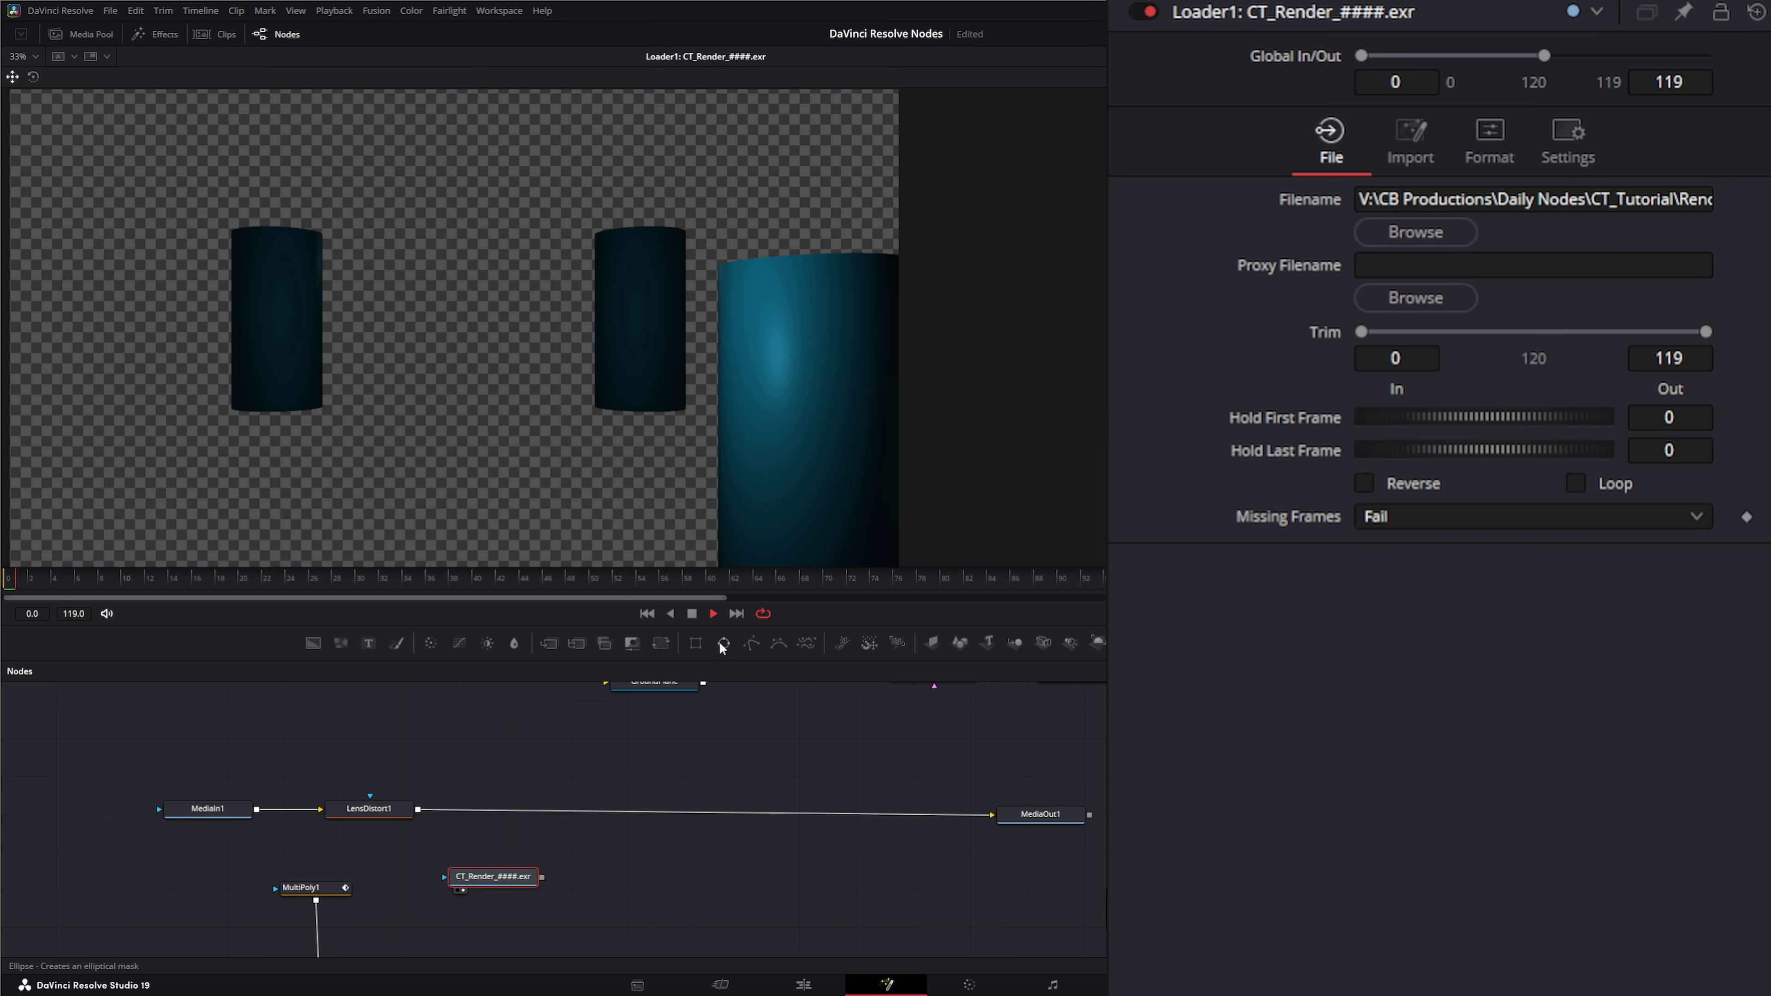
left_click(693, 614)
left_click(647, 614)
Step: Shift the CT_Render Loader closer to MultiPoly1 and add a Gamut node connected to its output
left_click_drag(512, 880, 475, 878)
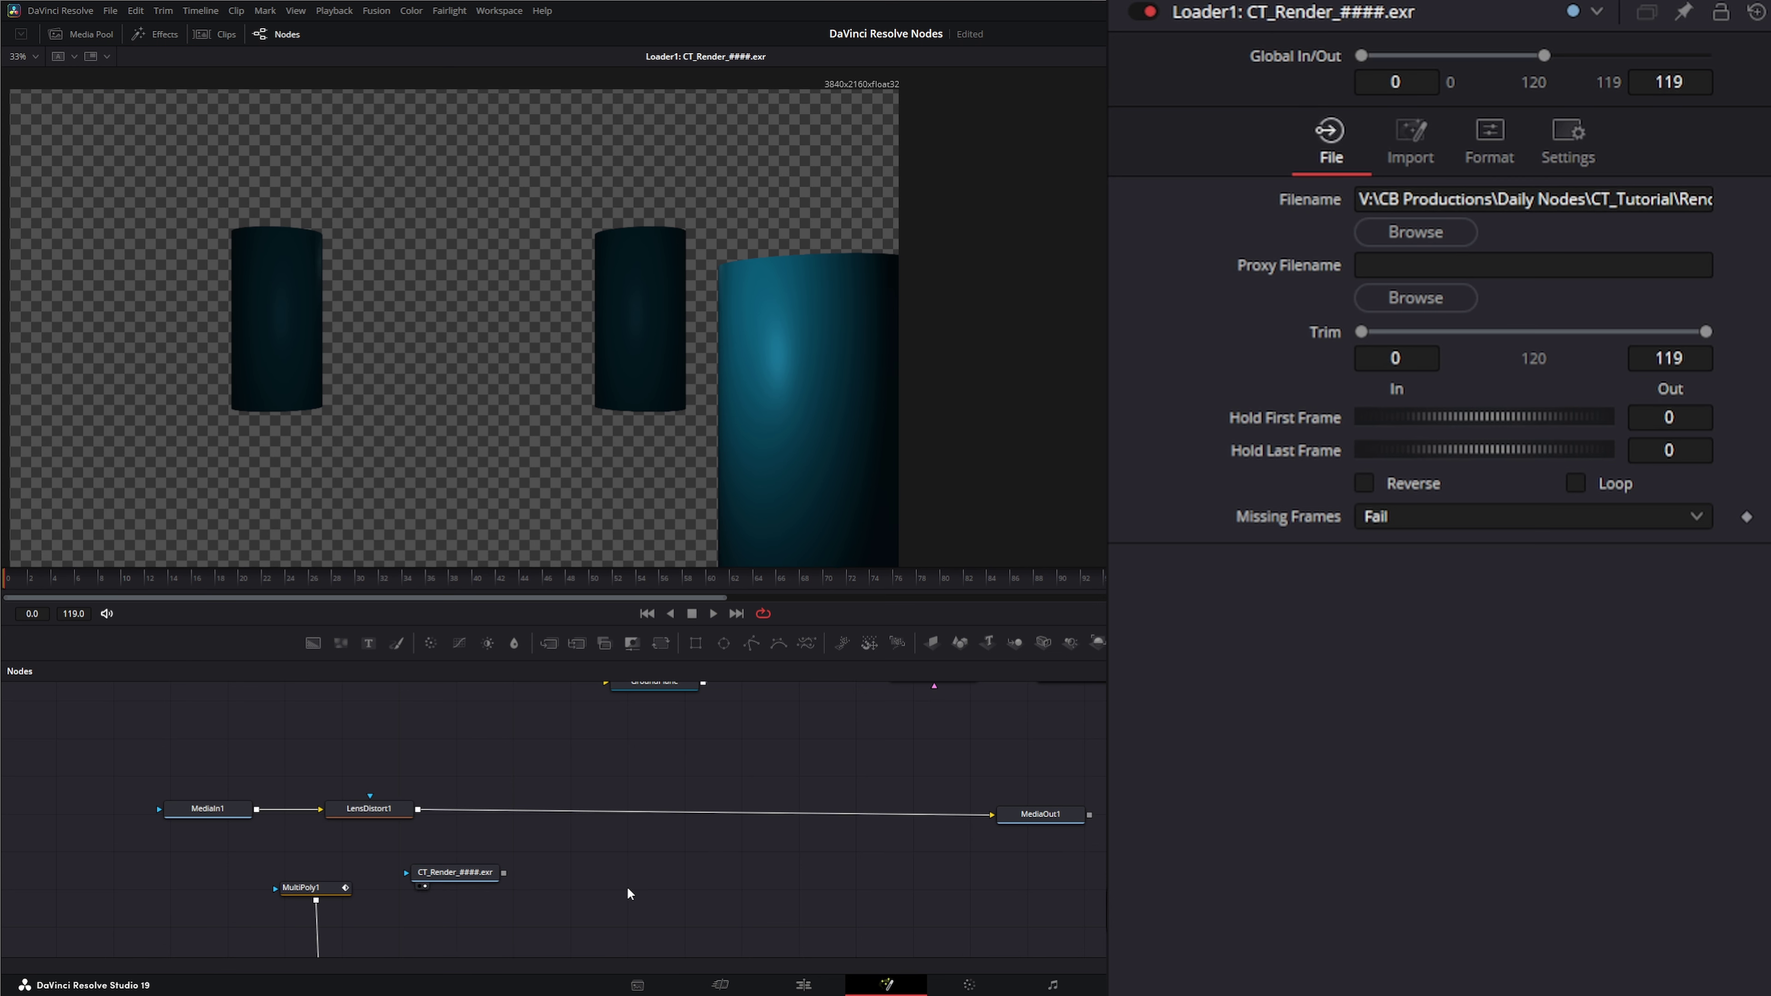
key("shift+space")
type("loa")
type("g")
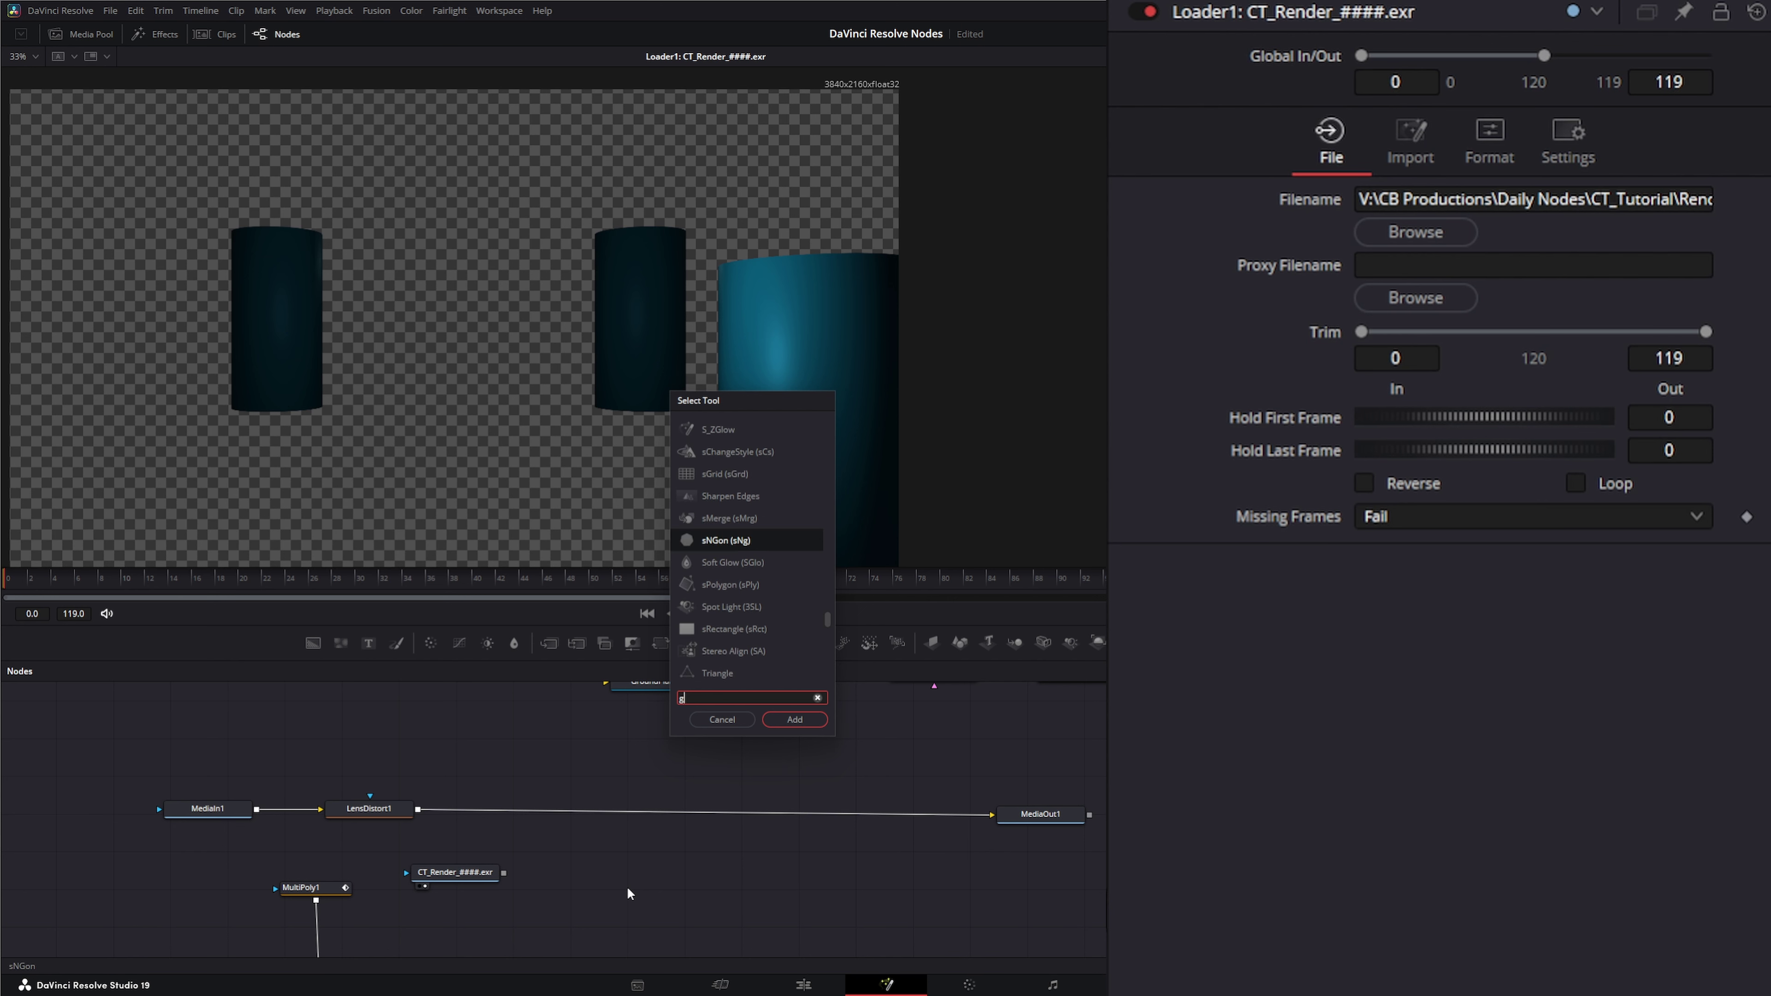
type("am")
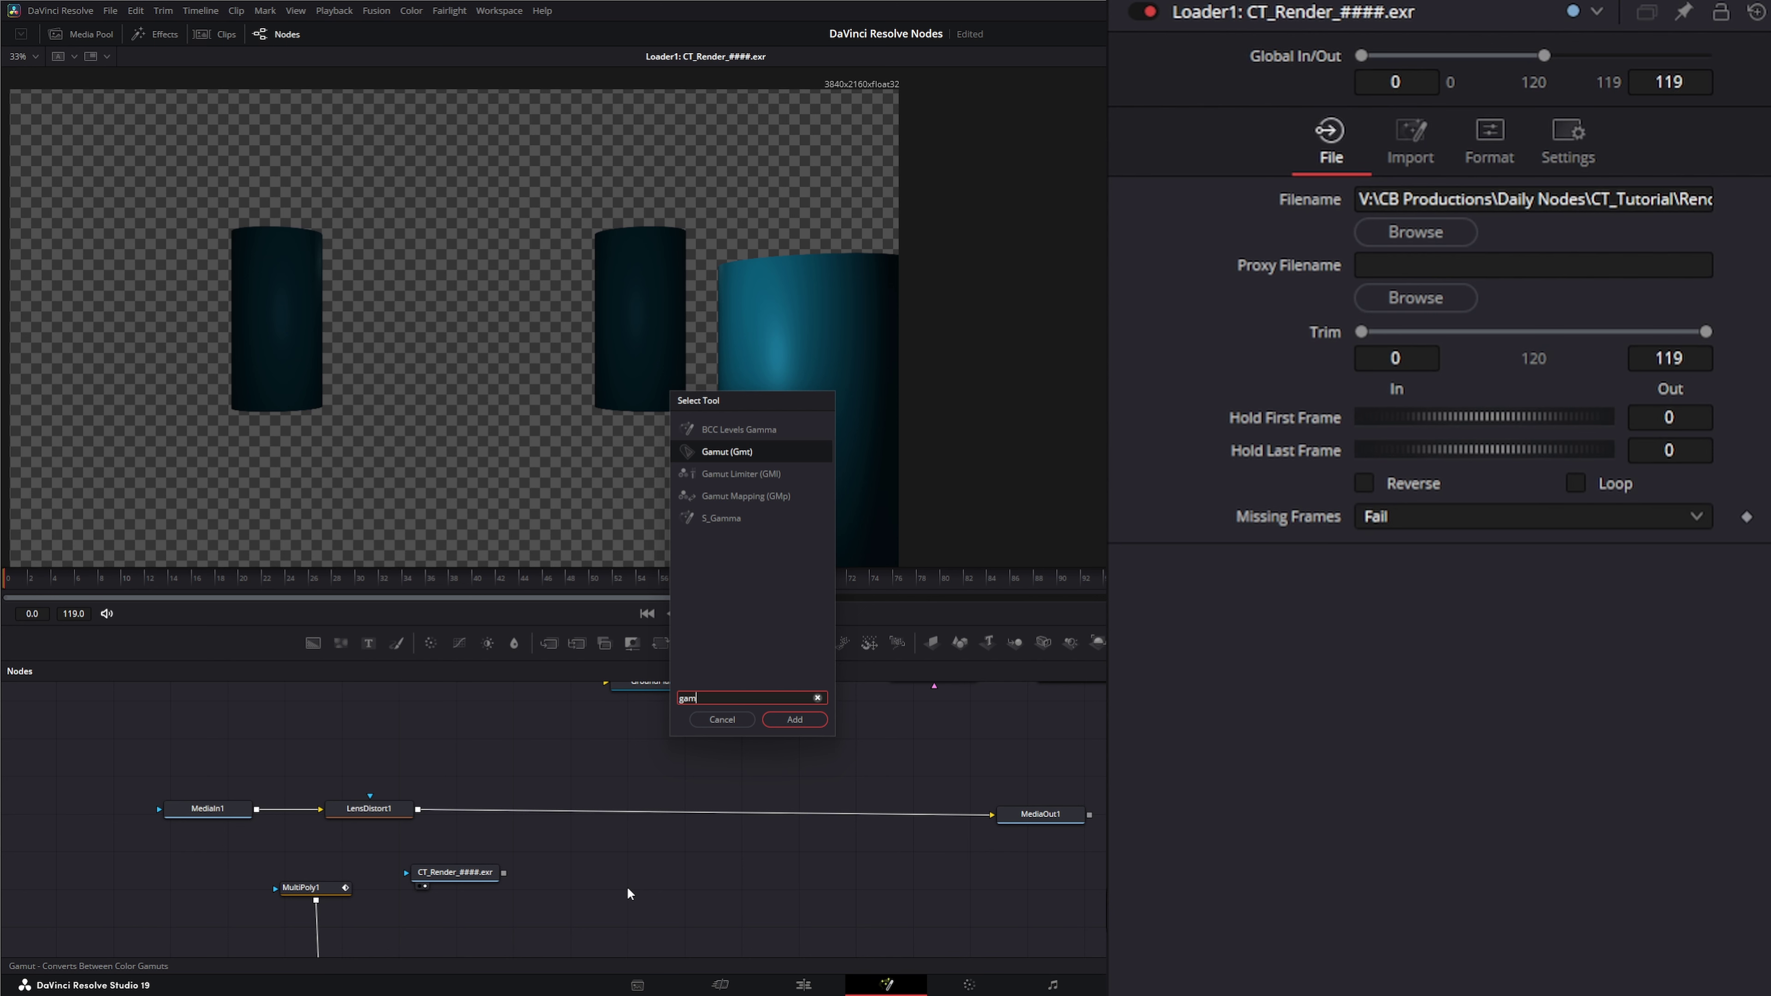
key("Return")
left_click_drag(627, 885, 572, 869)
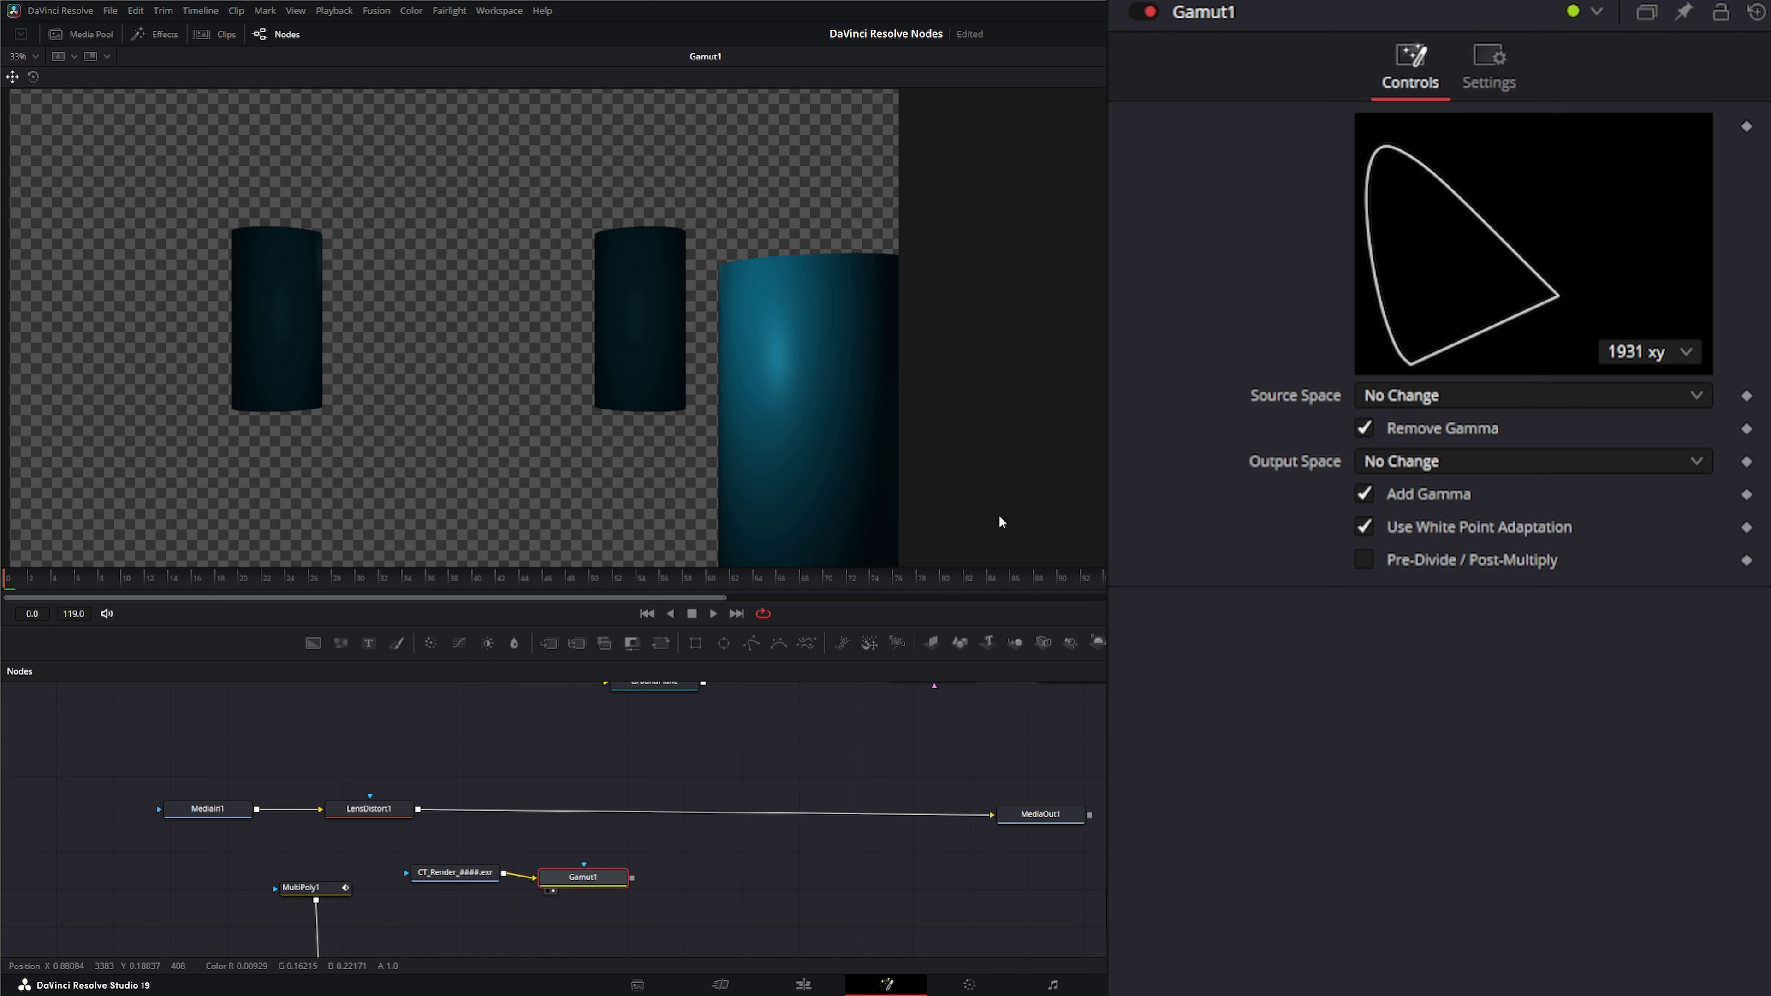
Step: Set the output space of Gamut1 to sRGB
left_click(1415, 465)
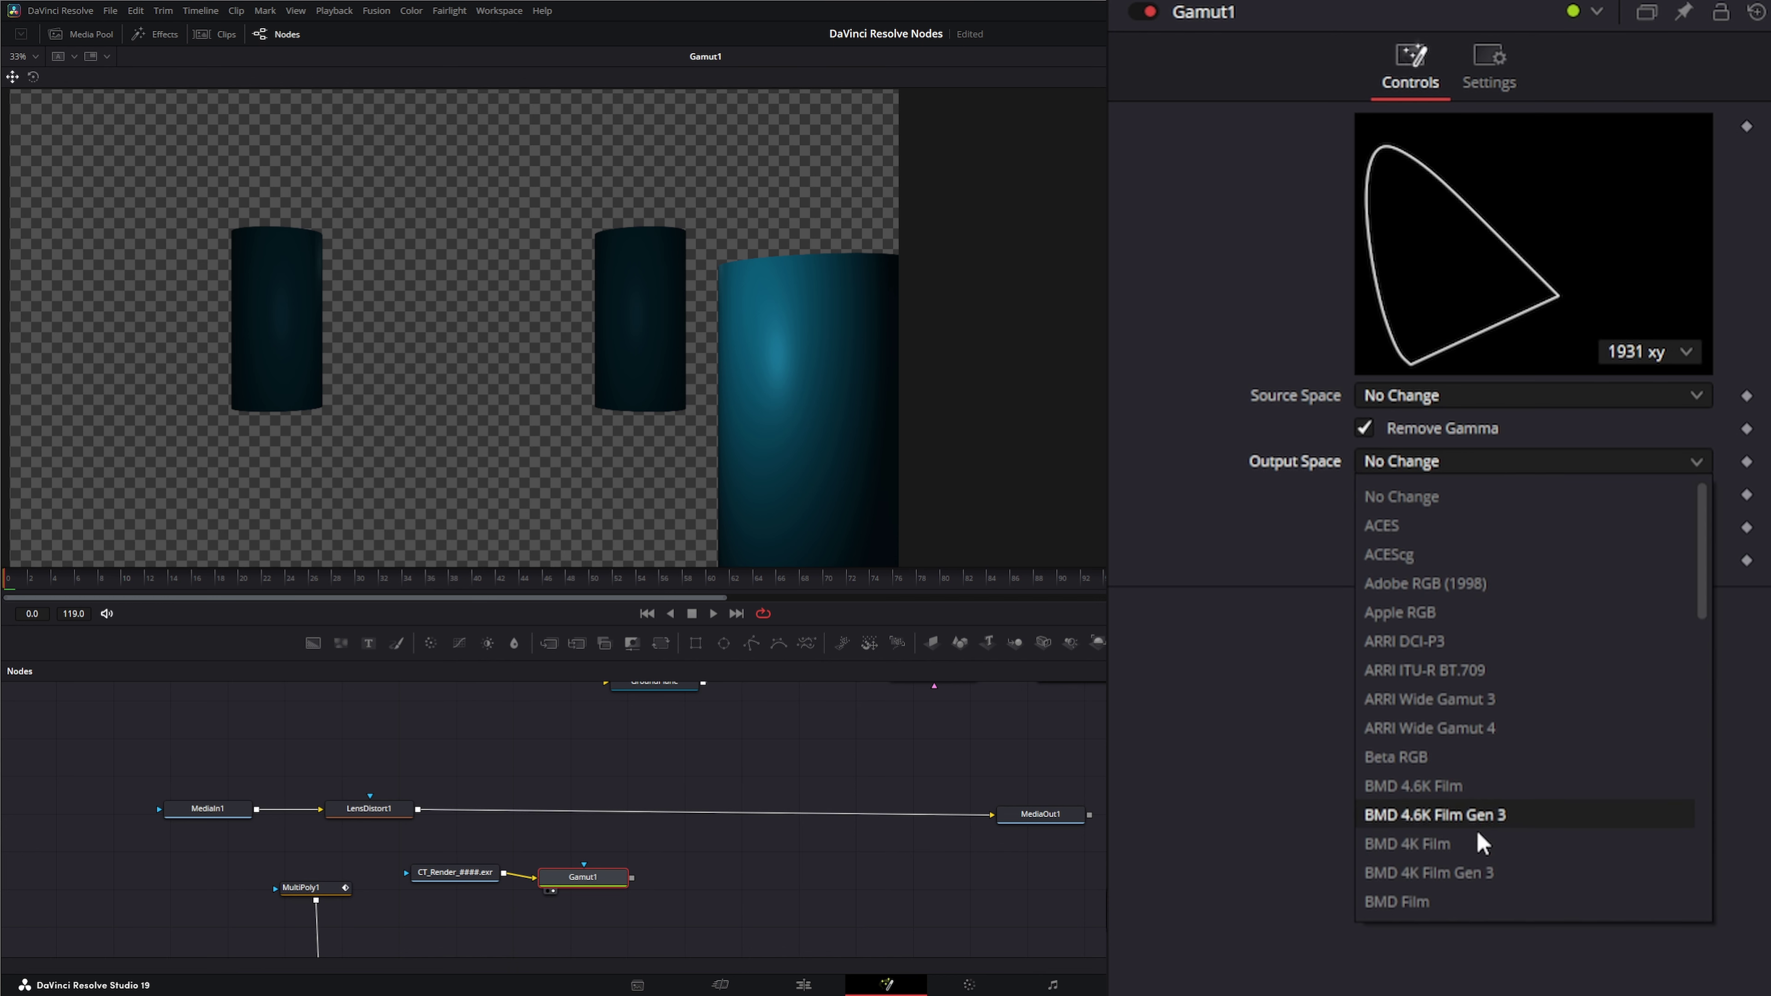
scroll(1478, 854, "down", 6)
scroll(1481, 862, "down", 3)
scroll(1479, 852, "down", 2)
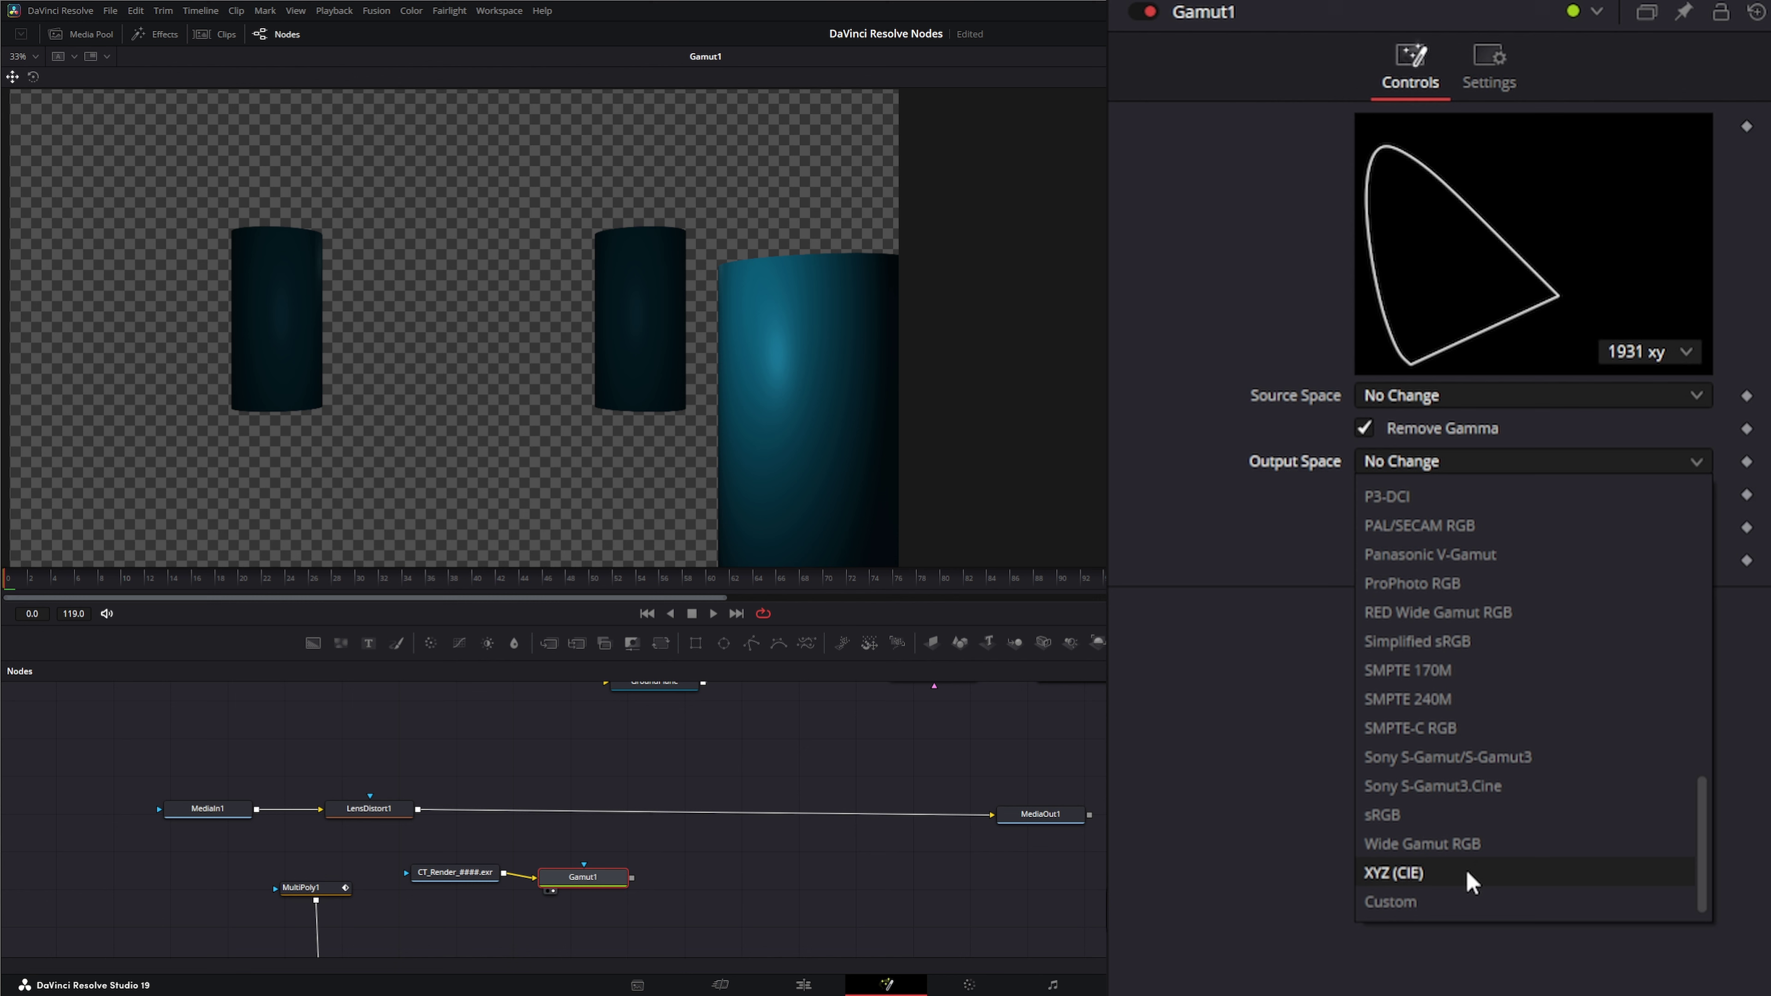
left_click(1444, 809)
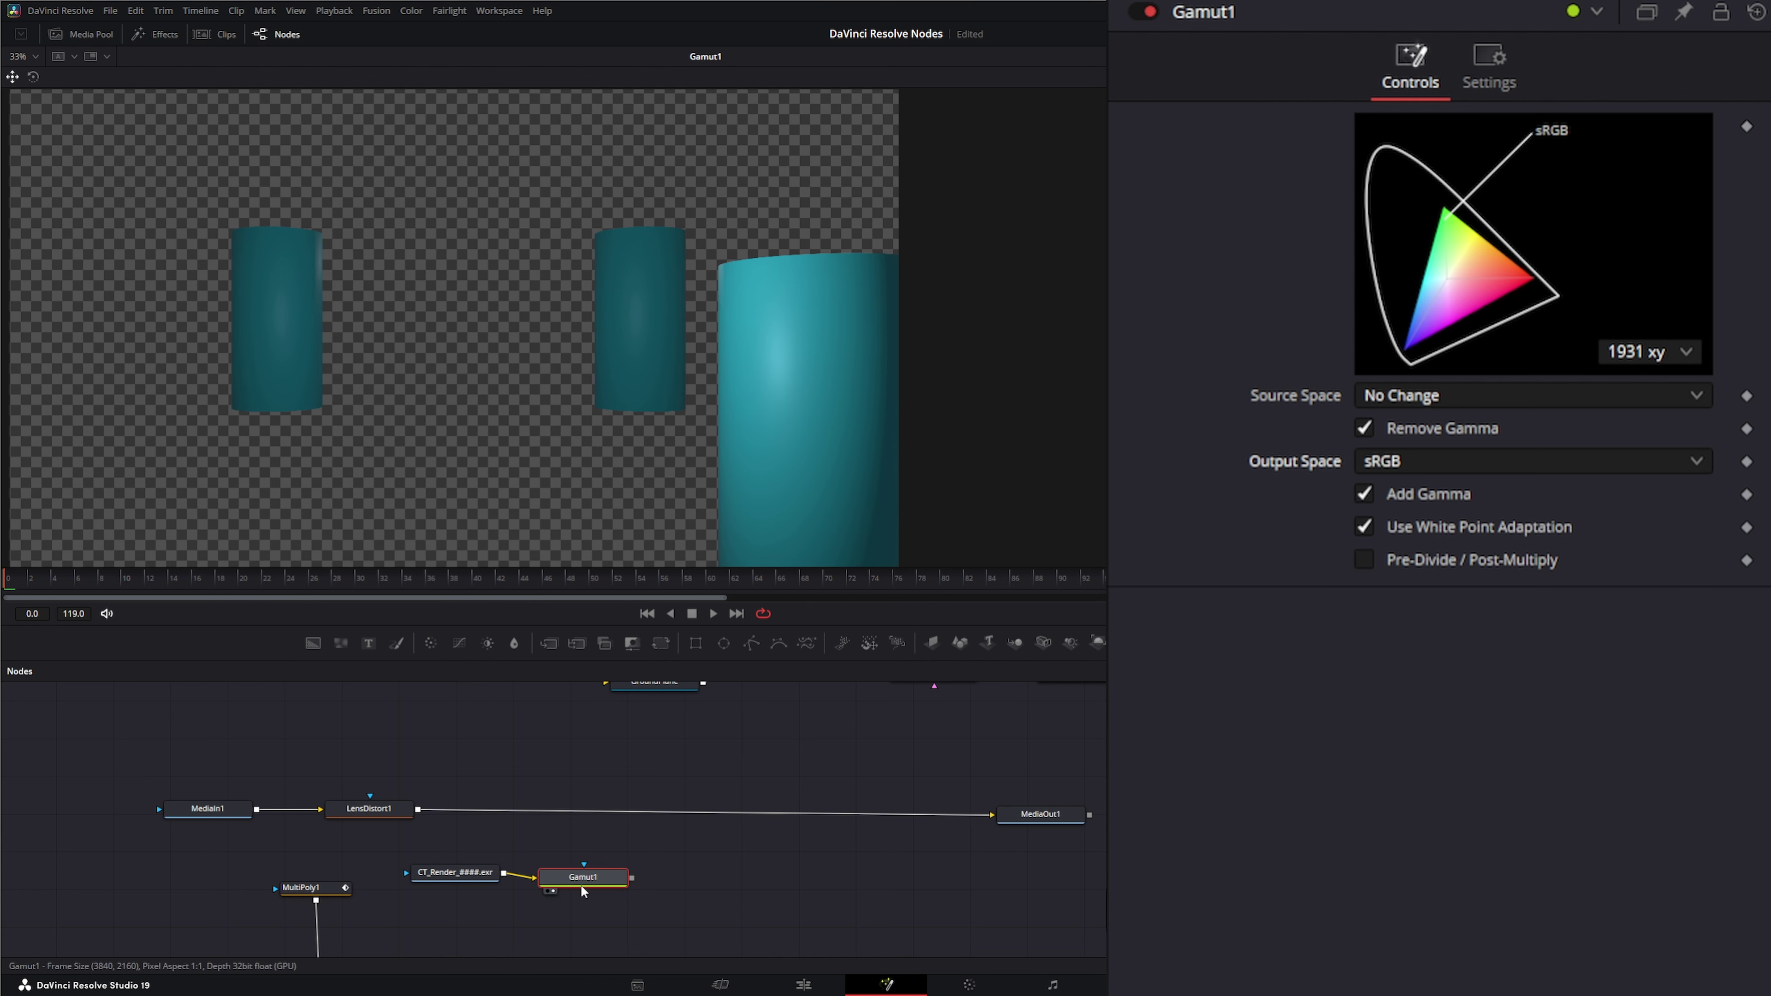
Step: Merge Gamut1 as foreground over LensDistort1 before MediaOut1, preview the composite, and move the Loader and Gamut1 lower
left_click_drag(621, 654, 764, 814)
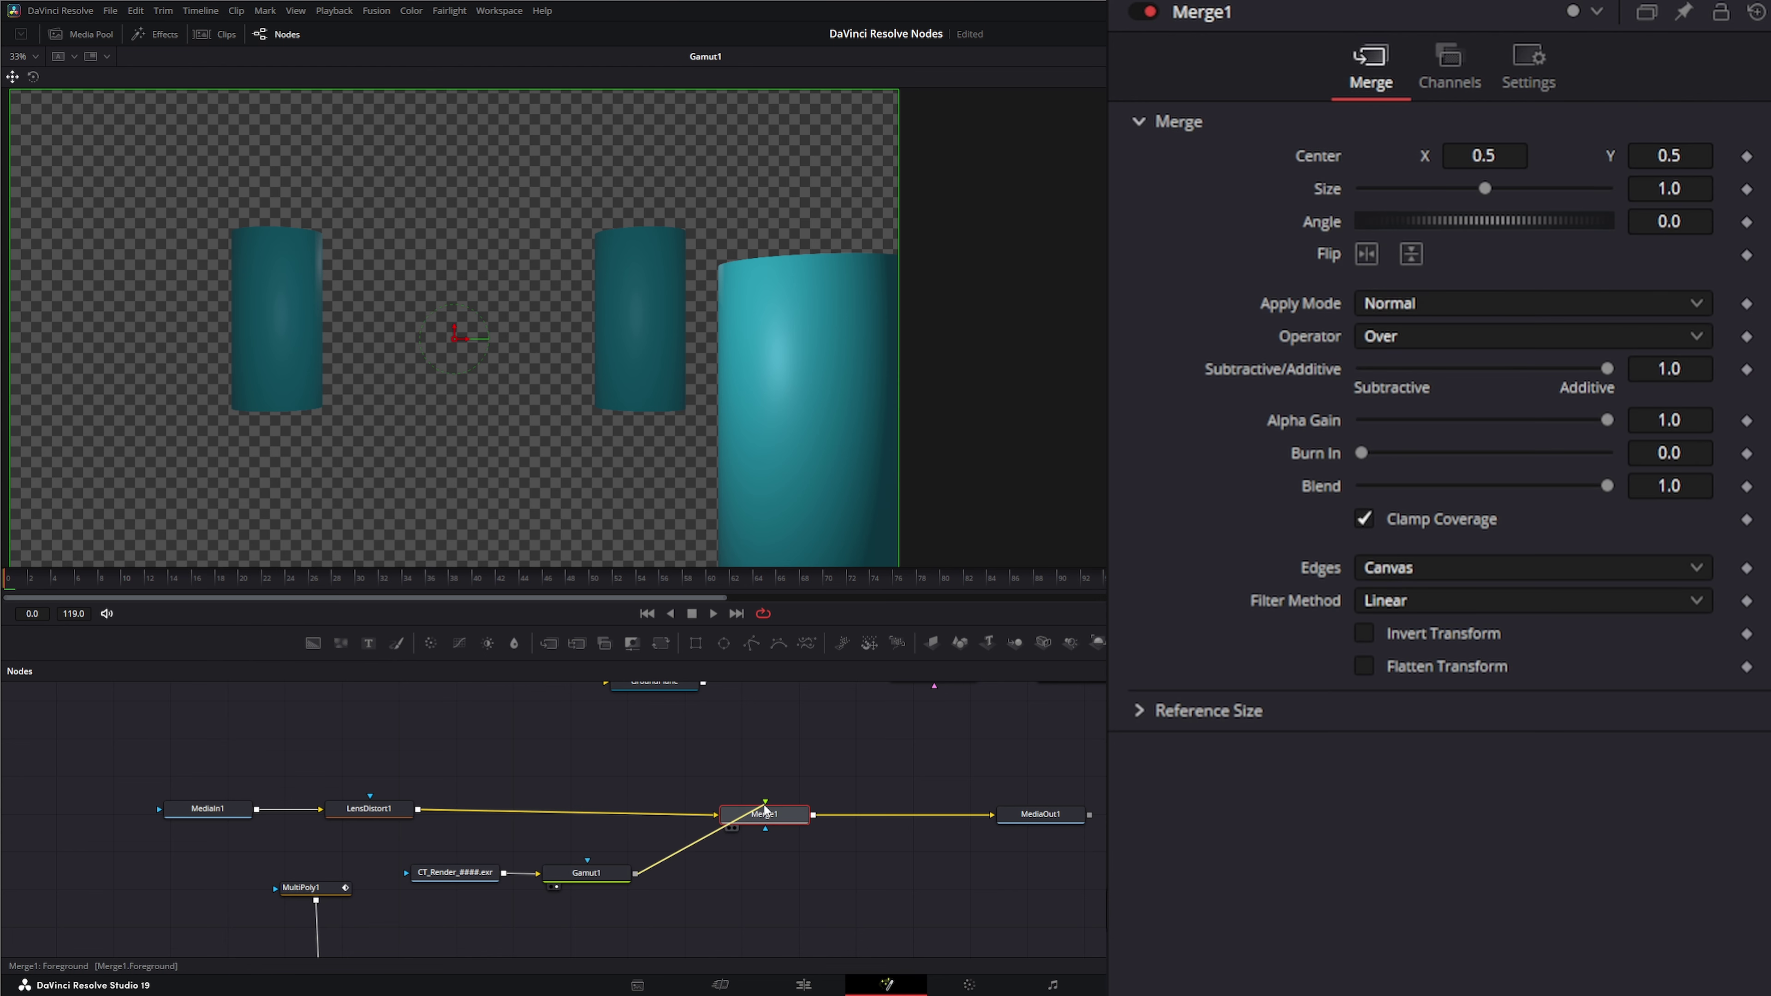
left_click_drag(773, 818, 693, 408)
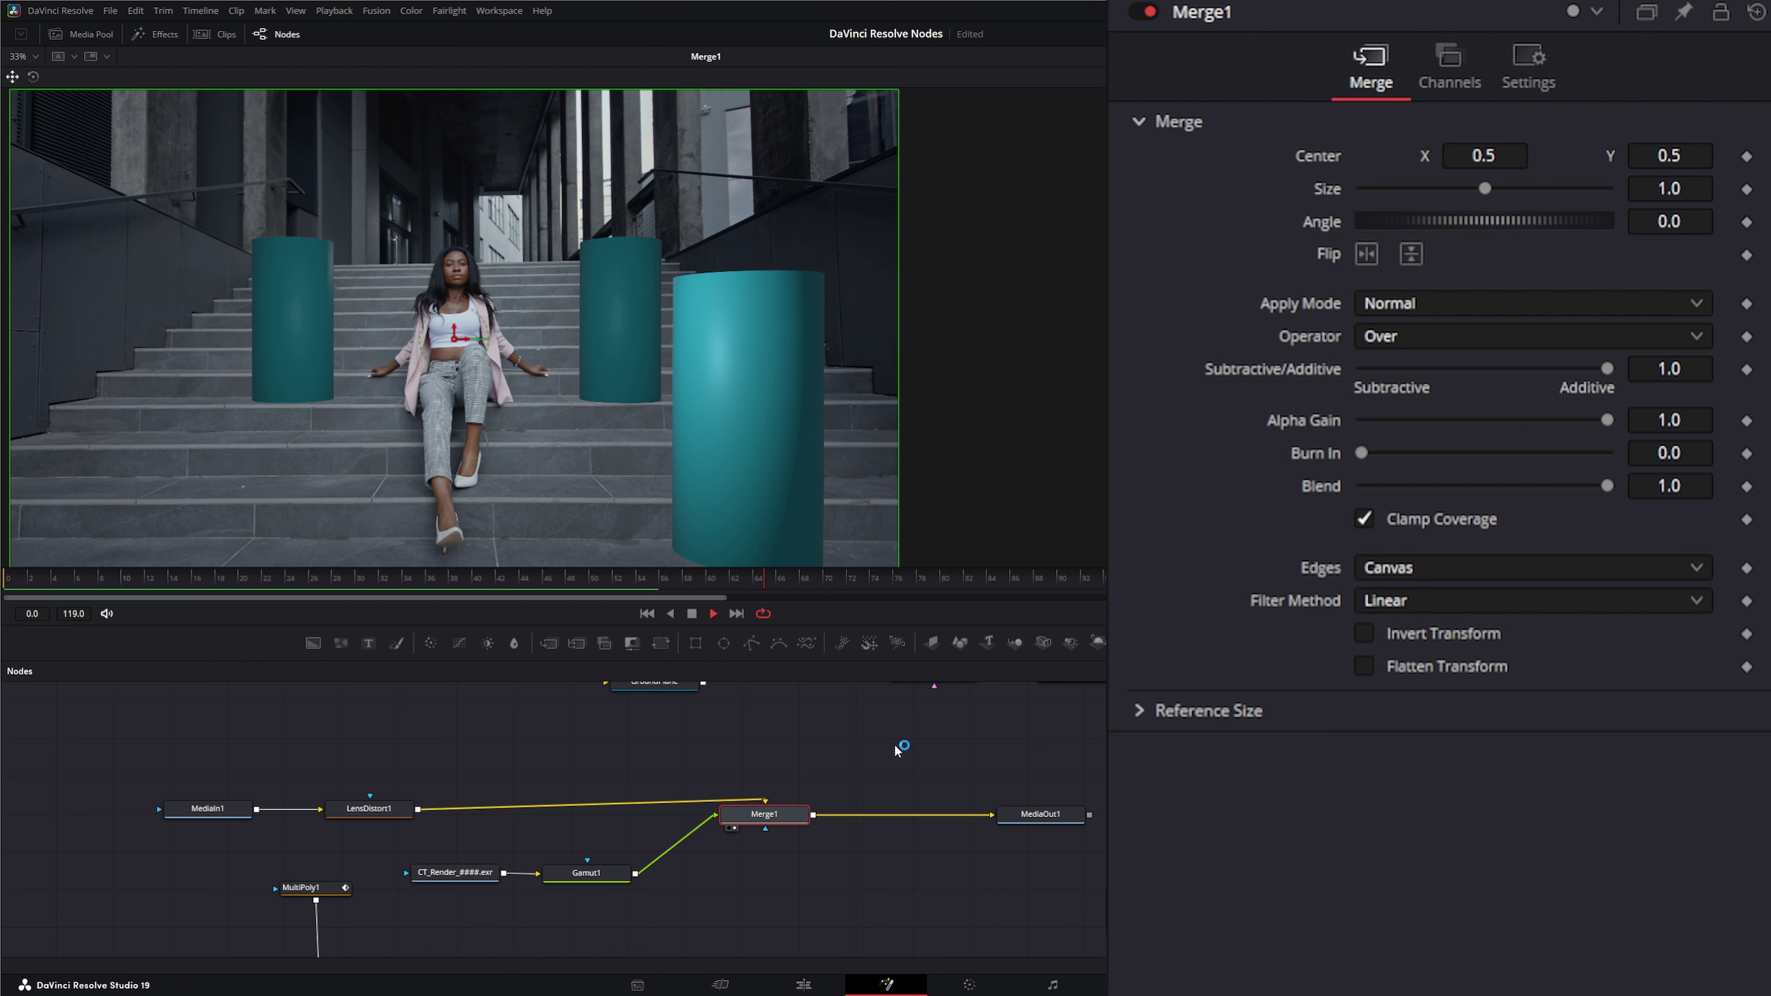
left_click_drag(411, 846, 584, 921)
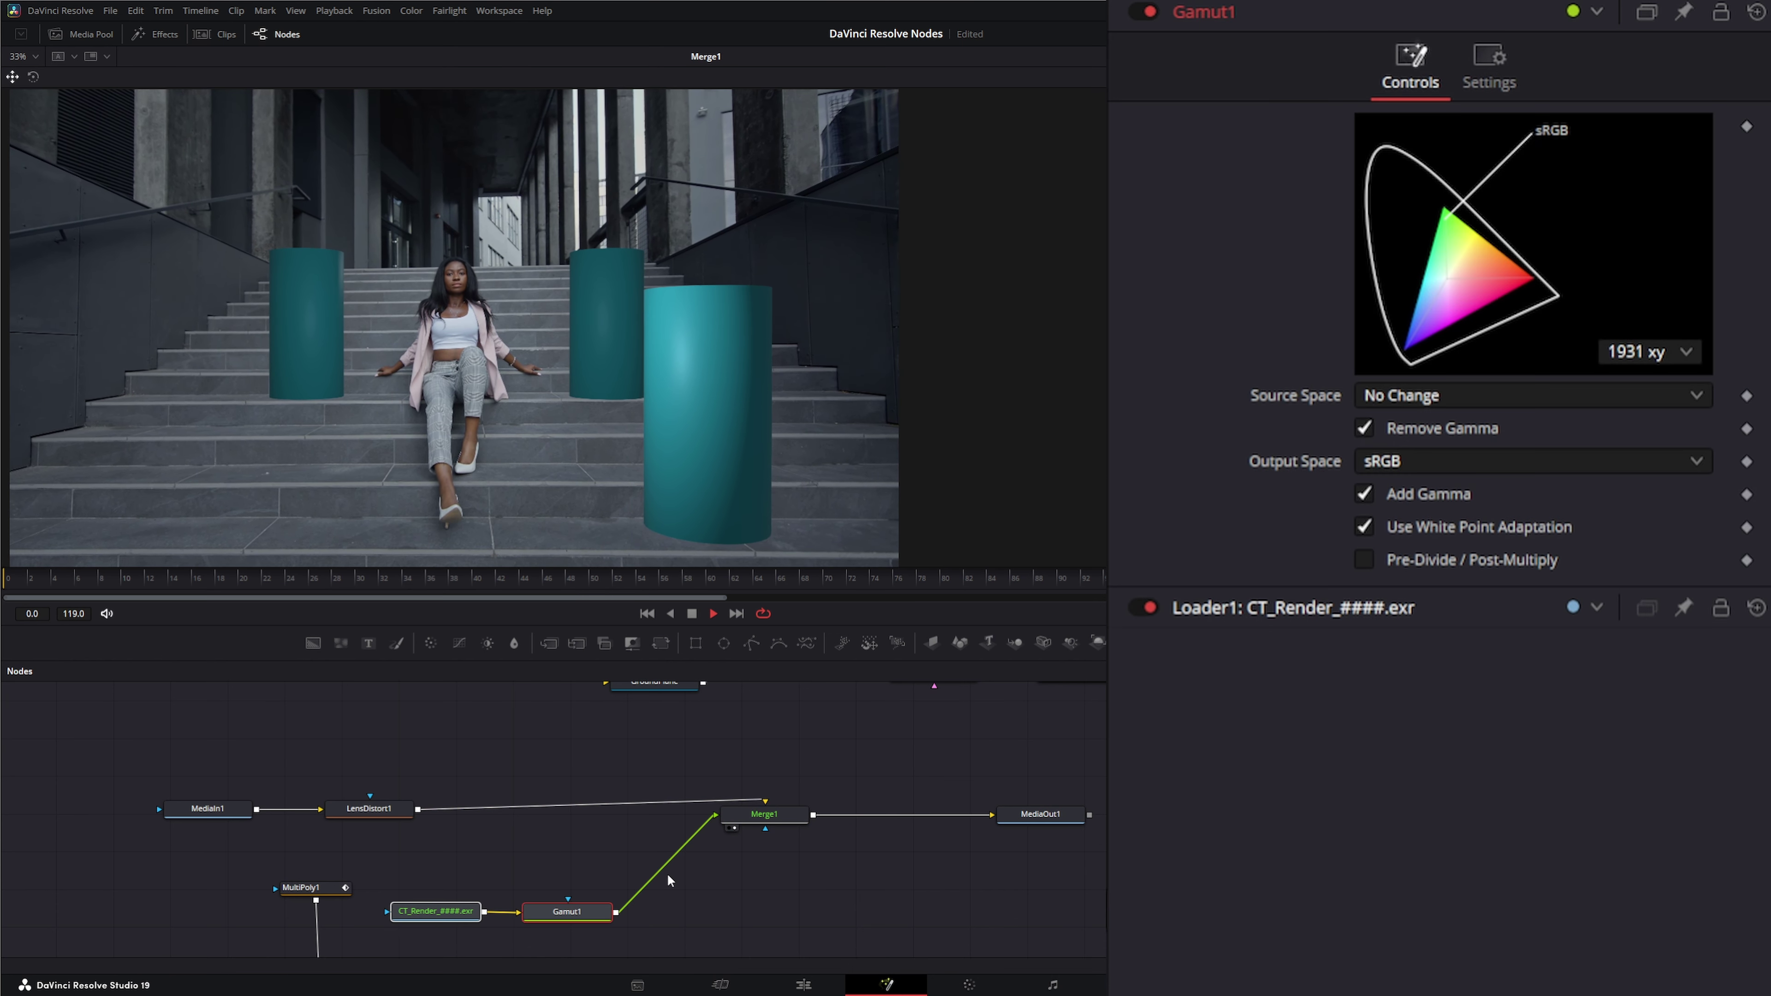
key("space")
Step: Insert a ColorCorrector between Gamut1 and Merge1 with saturation 0.891, gain 0.964 and gamma 1.013, and play the composite from the start
left_click(773, 816)
left_click_drag(584, 921, 577, 922)
left_click_drag(431, 644, 684, 865)
left_click_drag(673, 860, 713, 888)
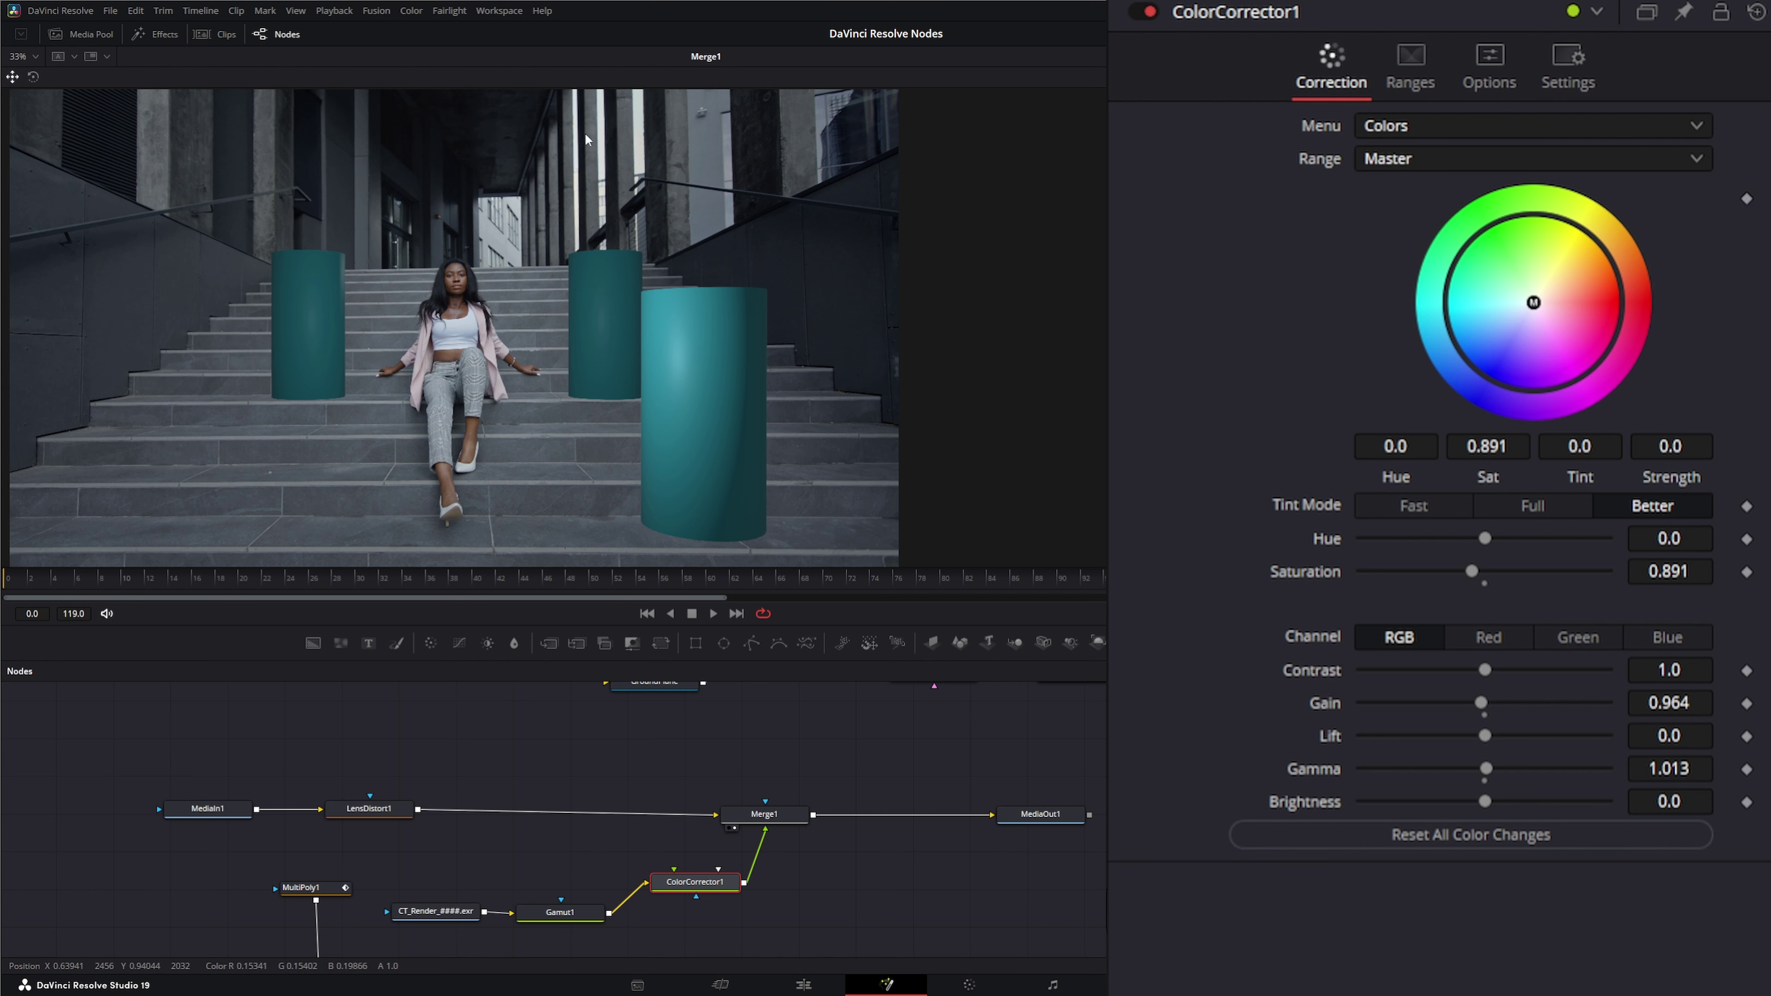
left_click_drag(678, 584, 1, 629)
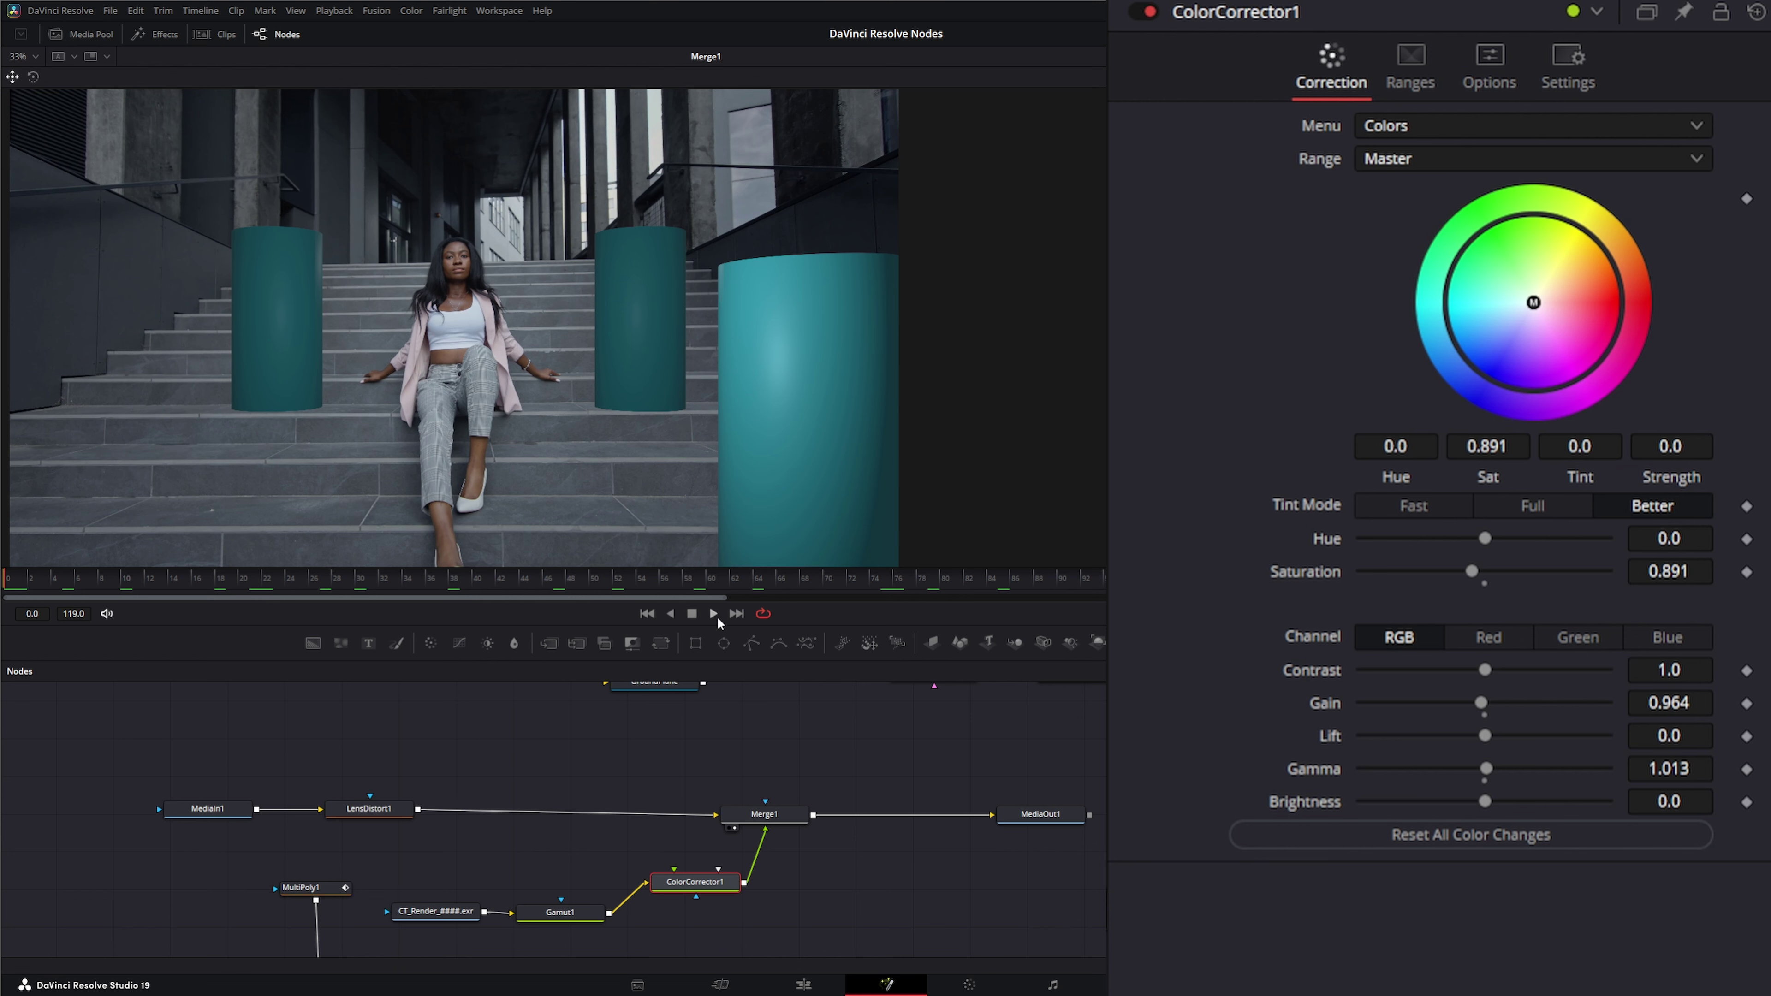
left_click(713, 615)
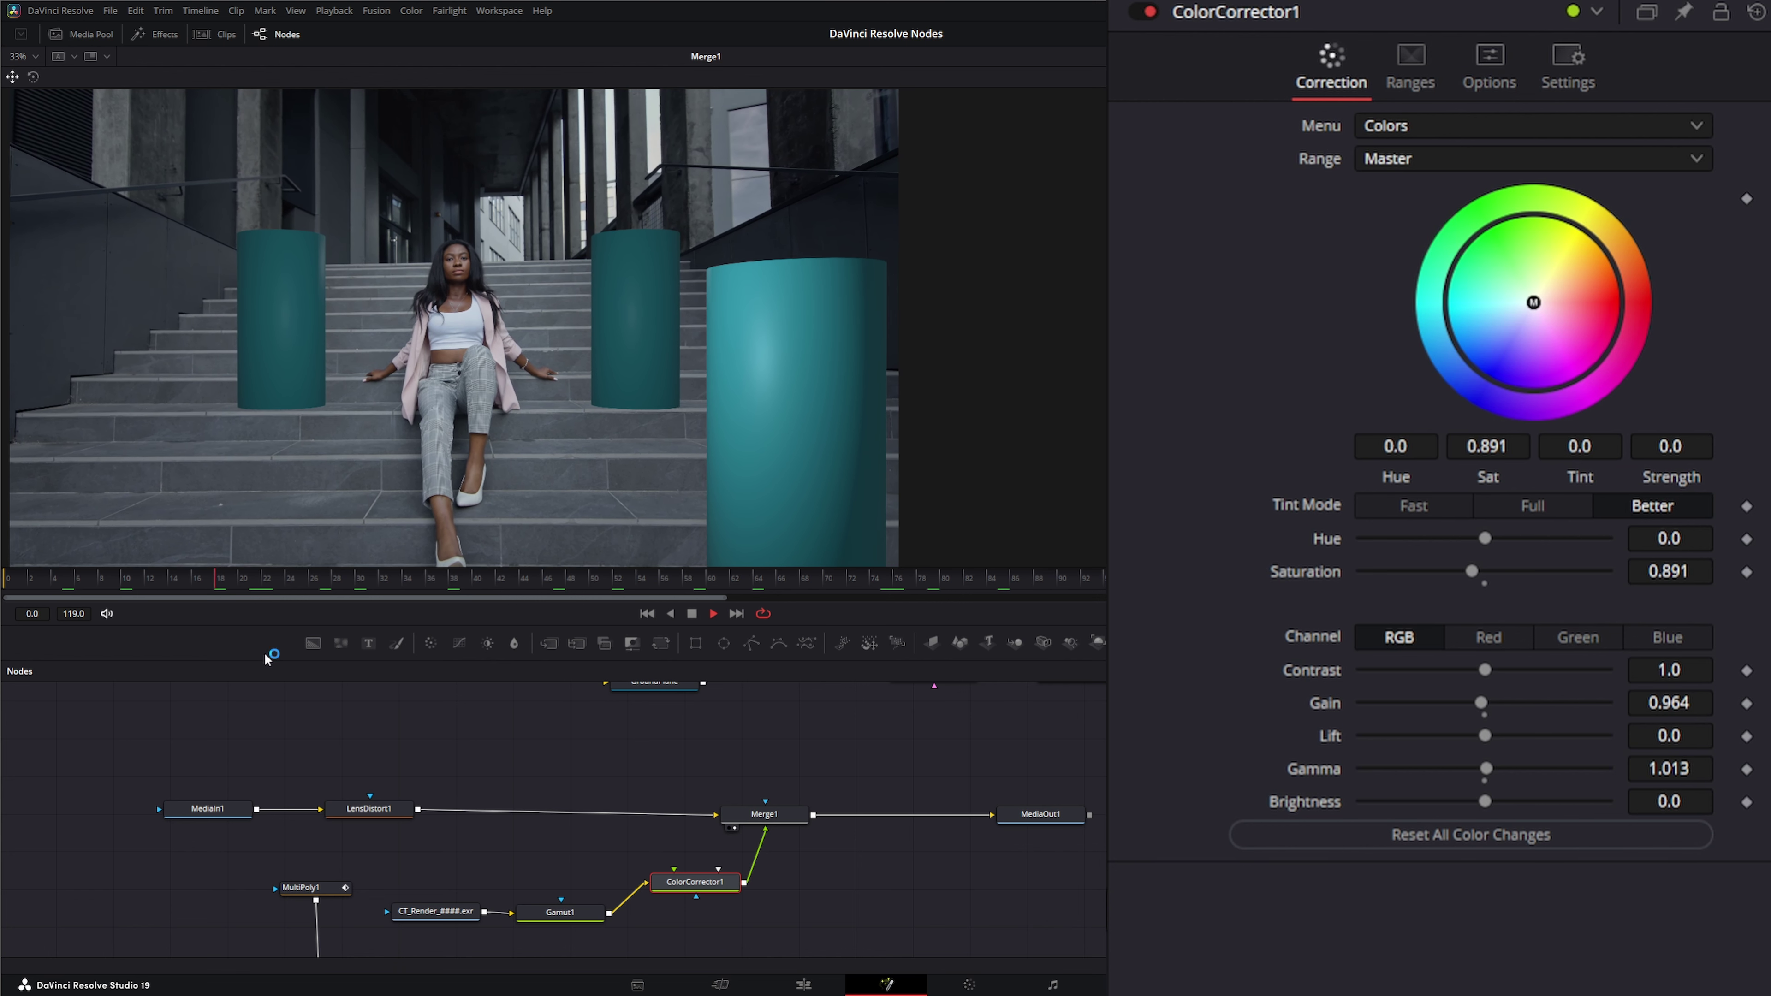
Step: Insert a copy of LensDistort1 between Merge1 and MediaOut1 and set the copy's mode to Undistort
left_click_drag(1065, 820, 1127, 820)
left_click(377, 810)
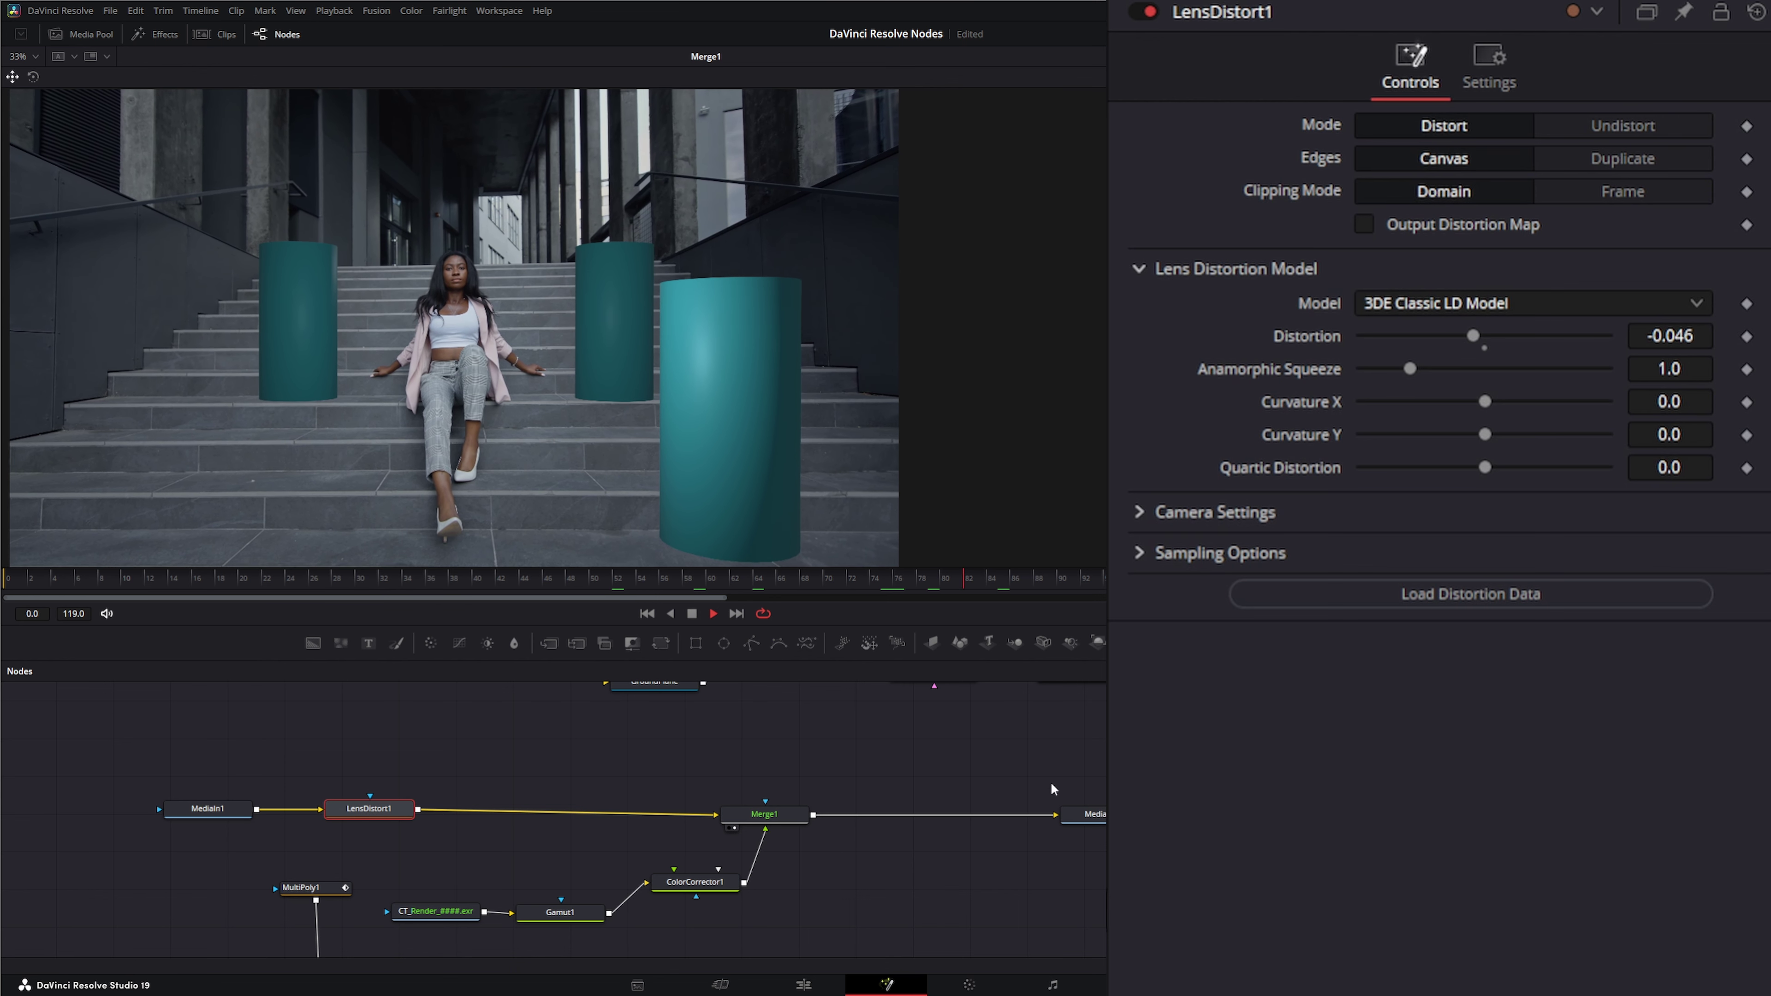
left_click(937, 773)
key("ctrl+v")
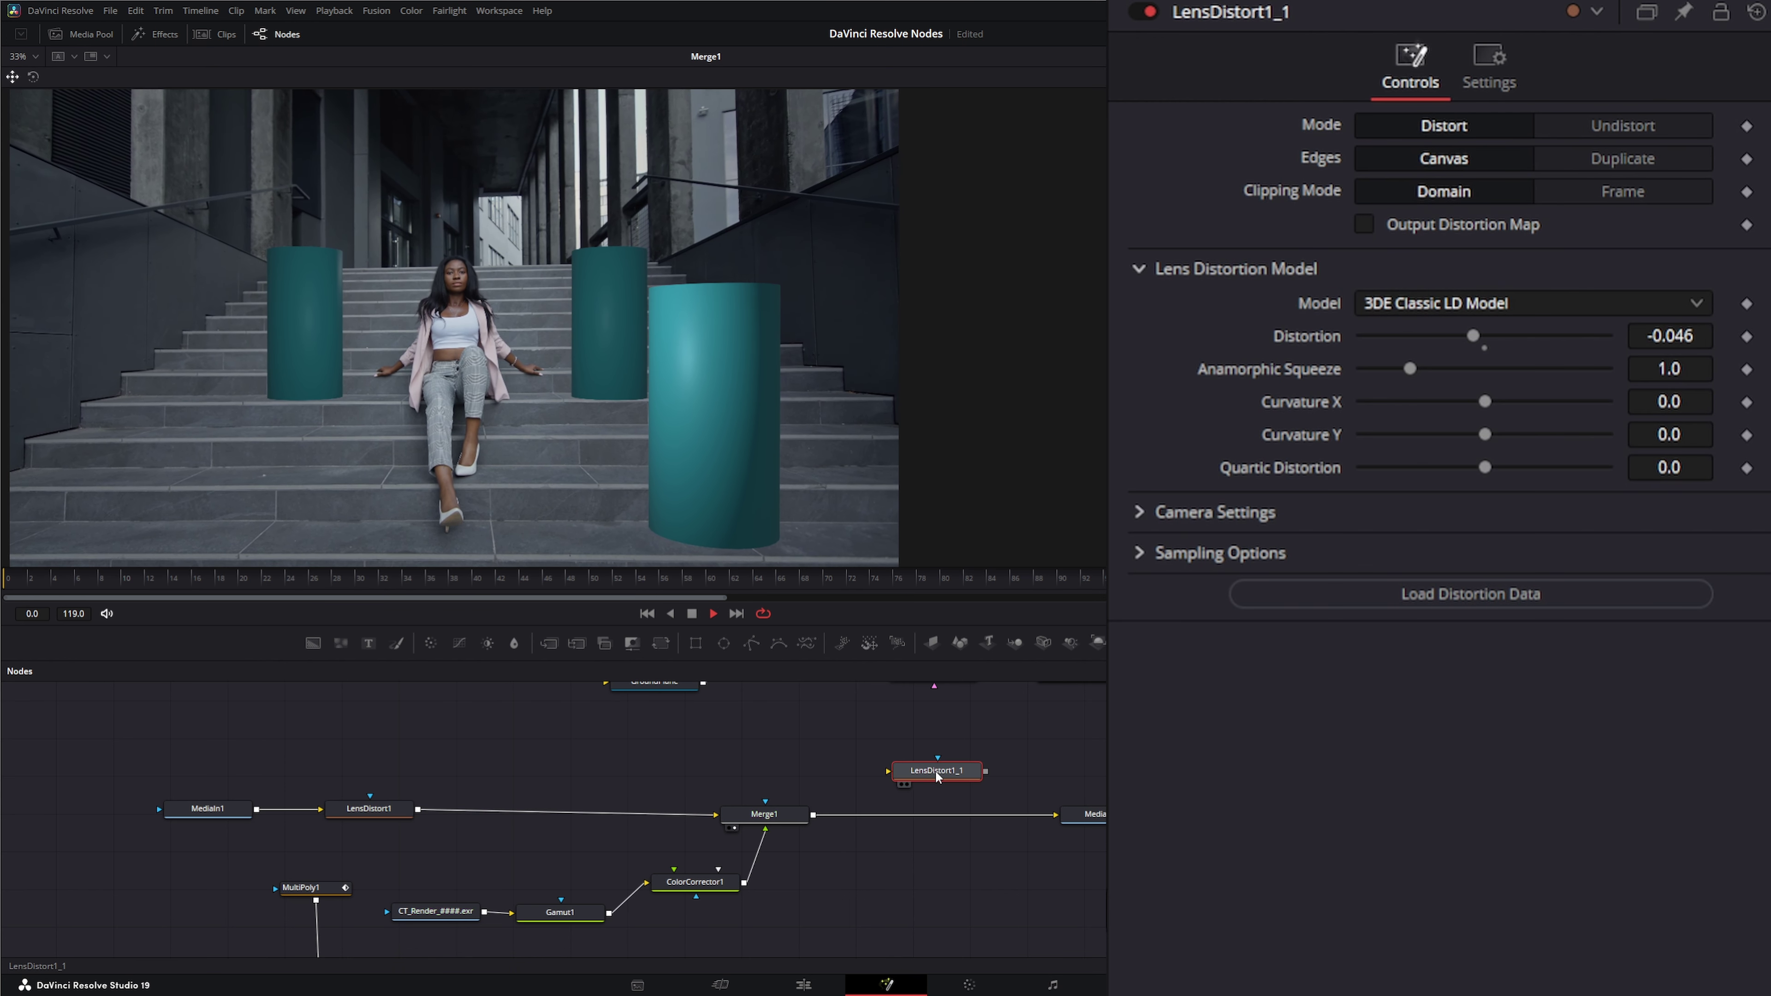
left_click_drag(937, 775, 941, 821)
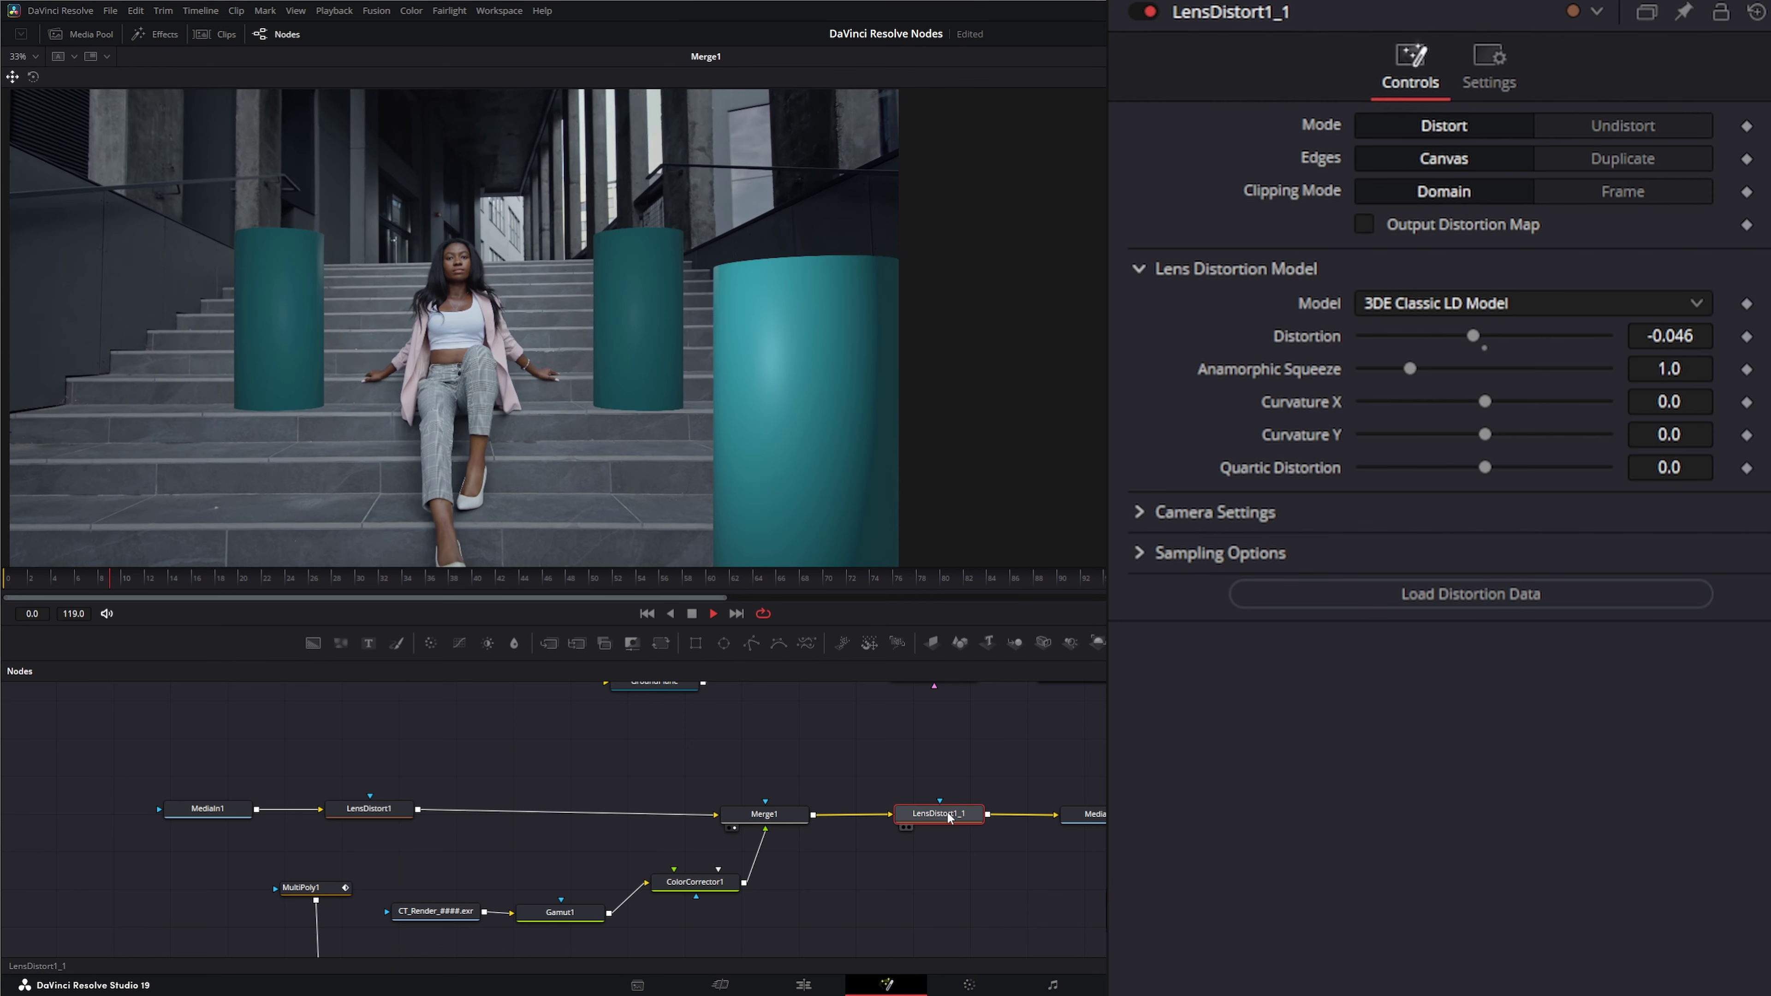
left_click(1640, 127)
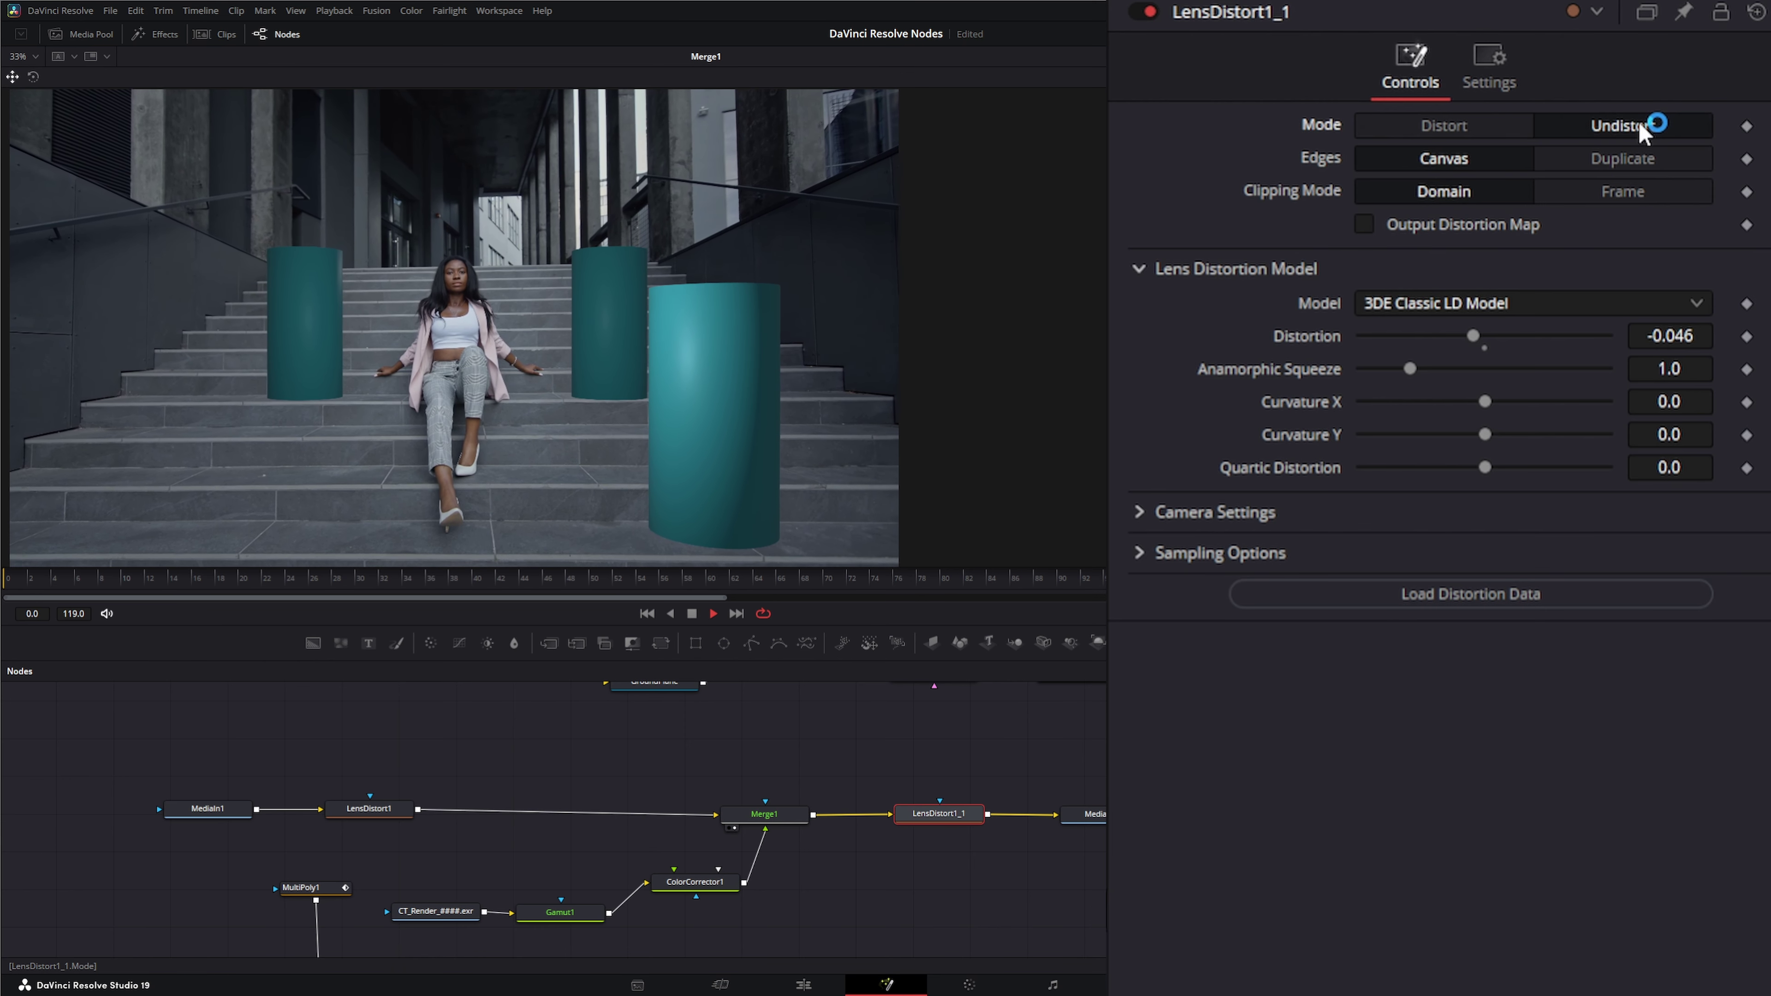